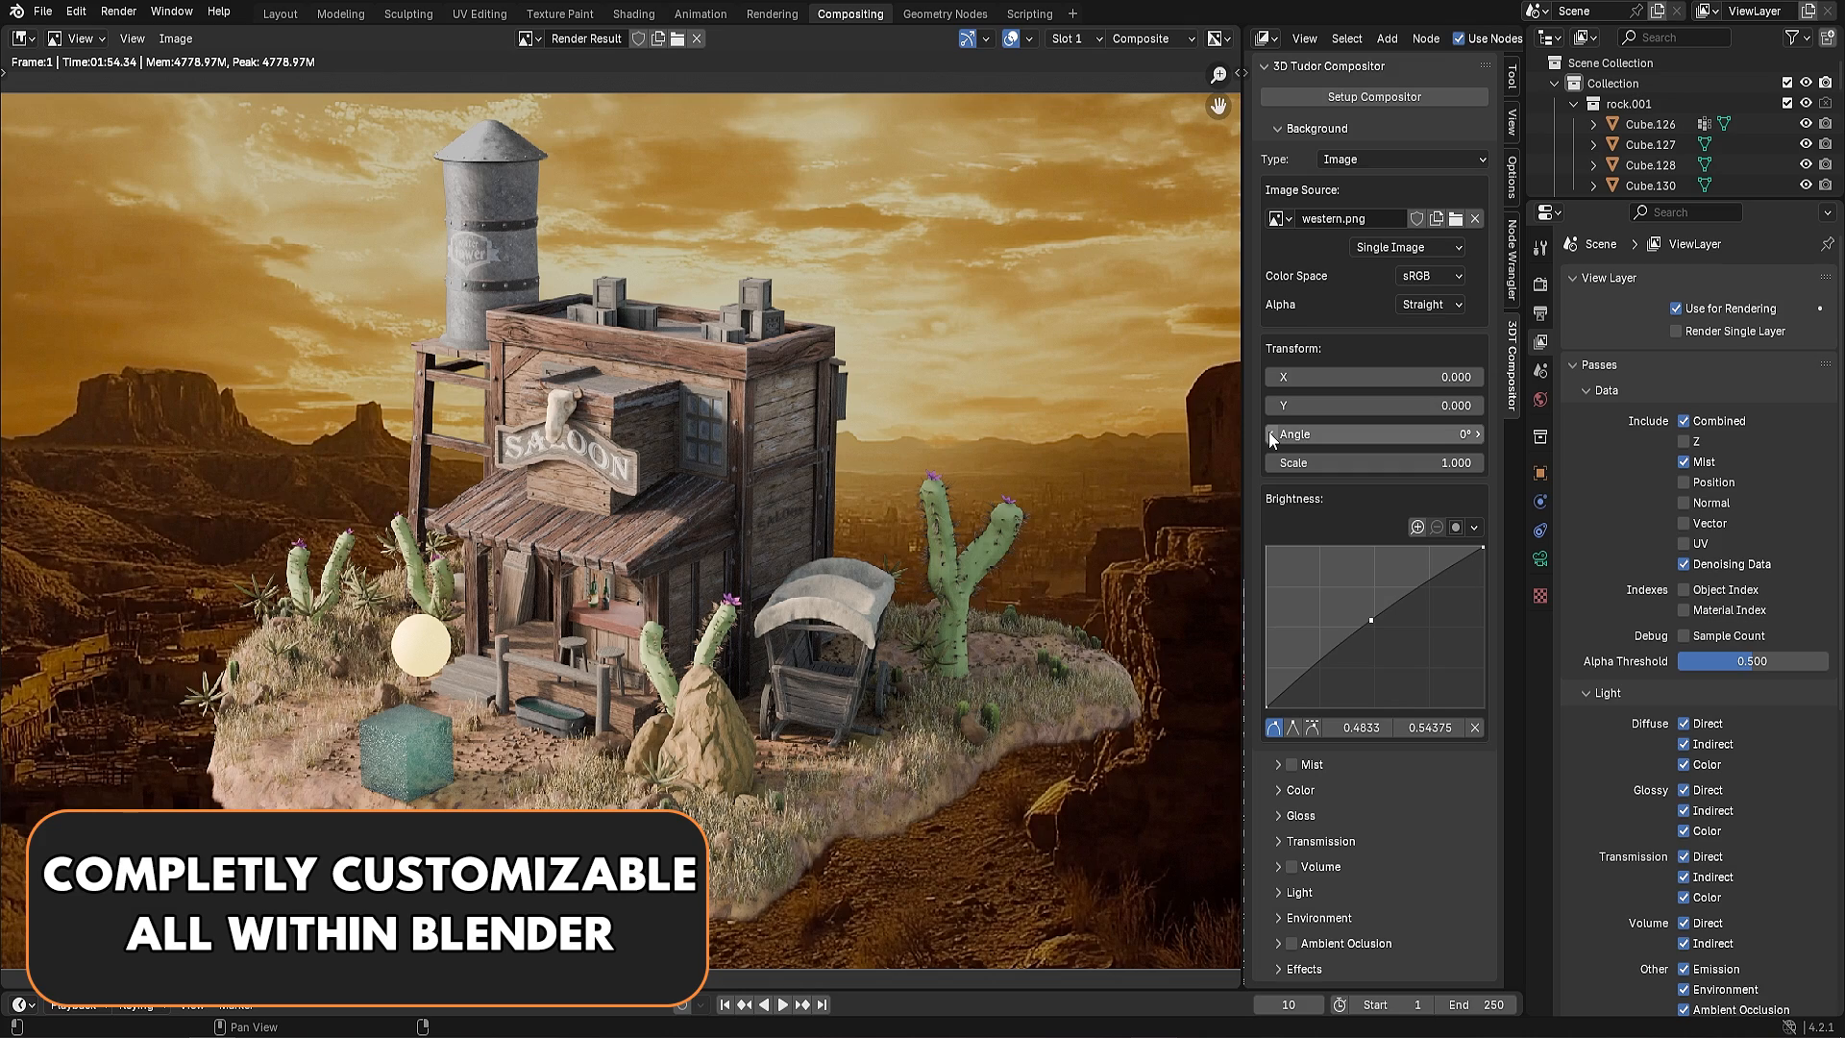
Raise the midpoint of the background image's Brightness curve slightly
{"action": "left_click_drag", "start_coordinate": [1371, 619], "coordinate": [1365, 604]}
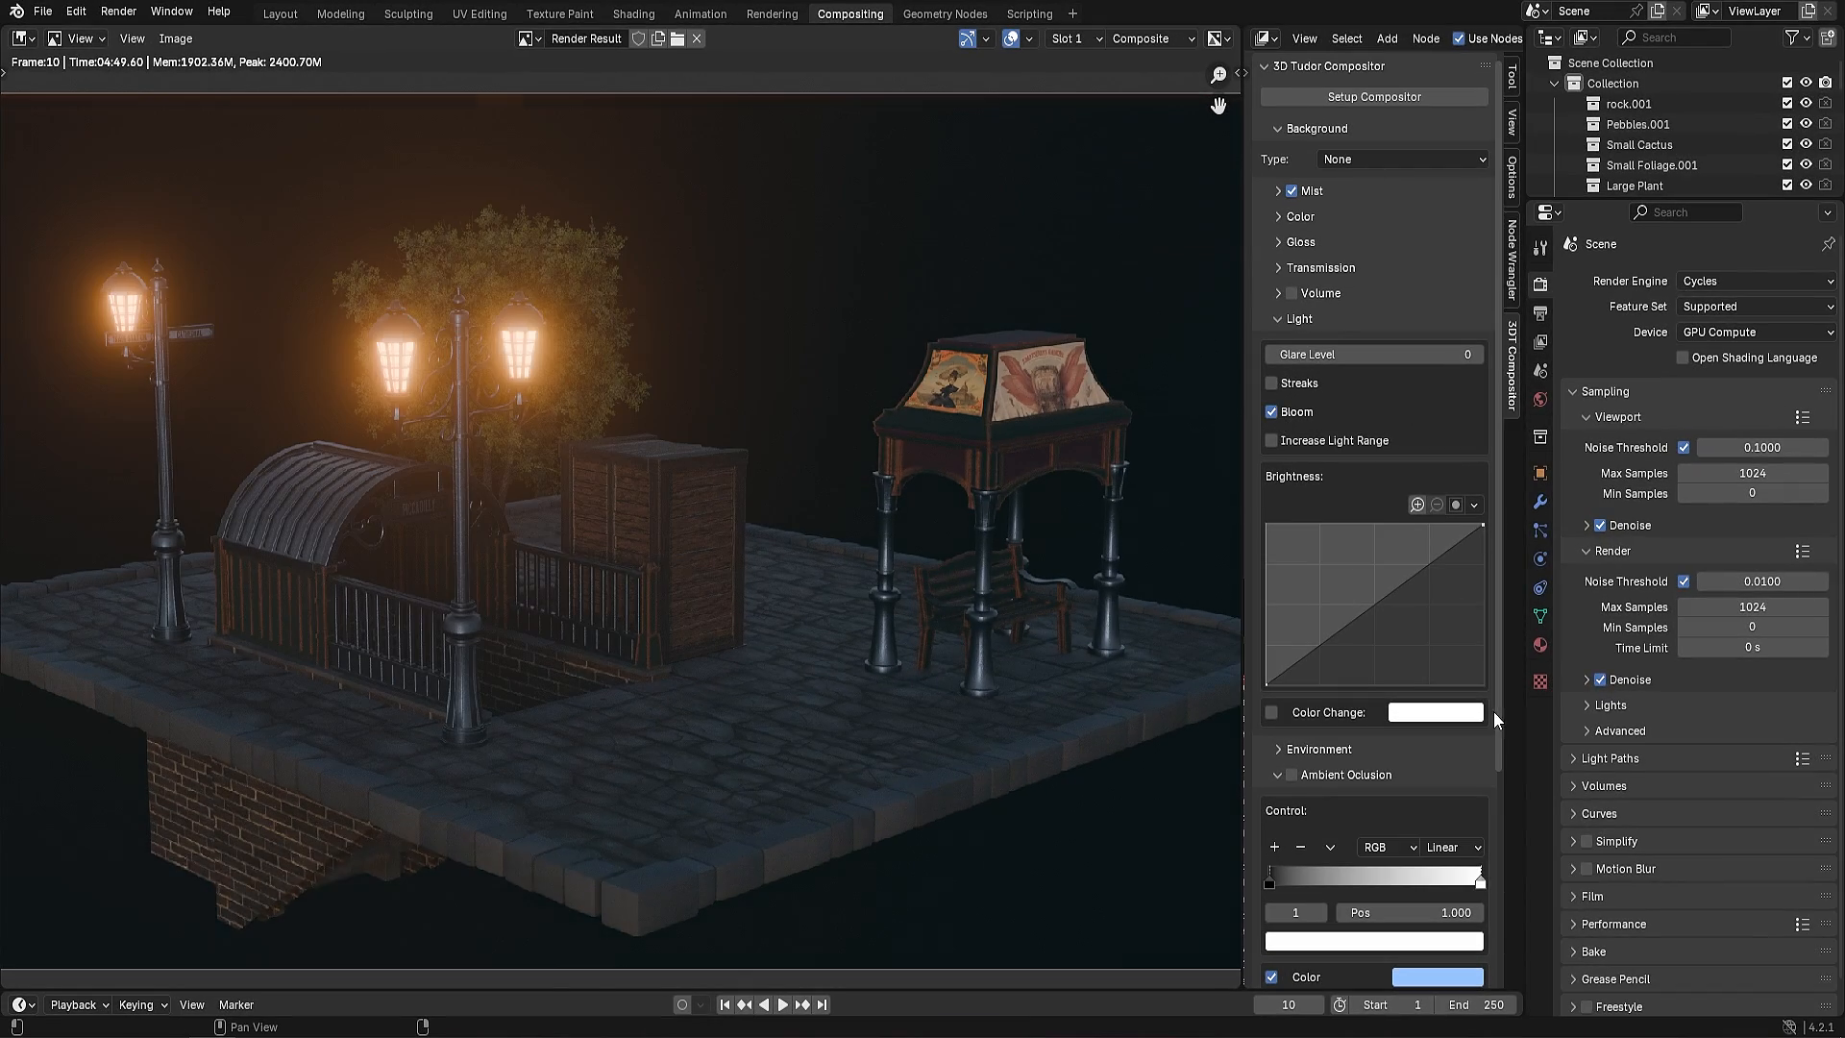
Enable the light's Color Change with a pink tint and set its Brightness curve point to about 0.50, 0.46
{"action": "left_click_drag", "start_coordinate": [1387, 598], "coordinate": [1363, 590]}
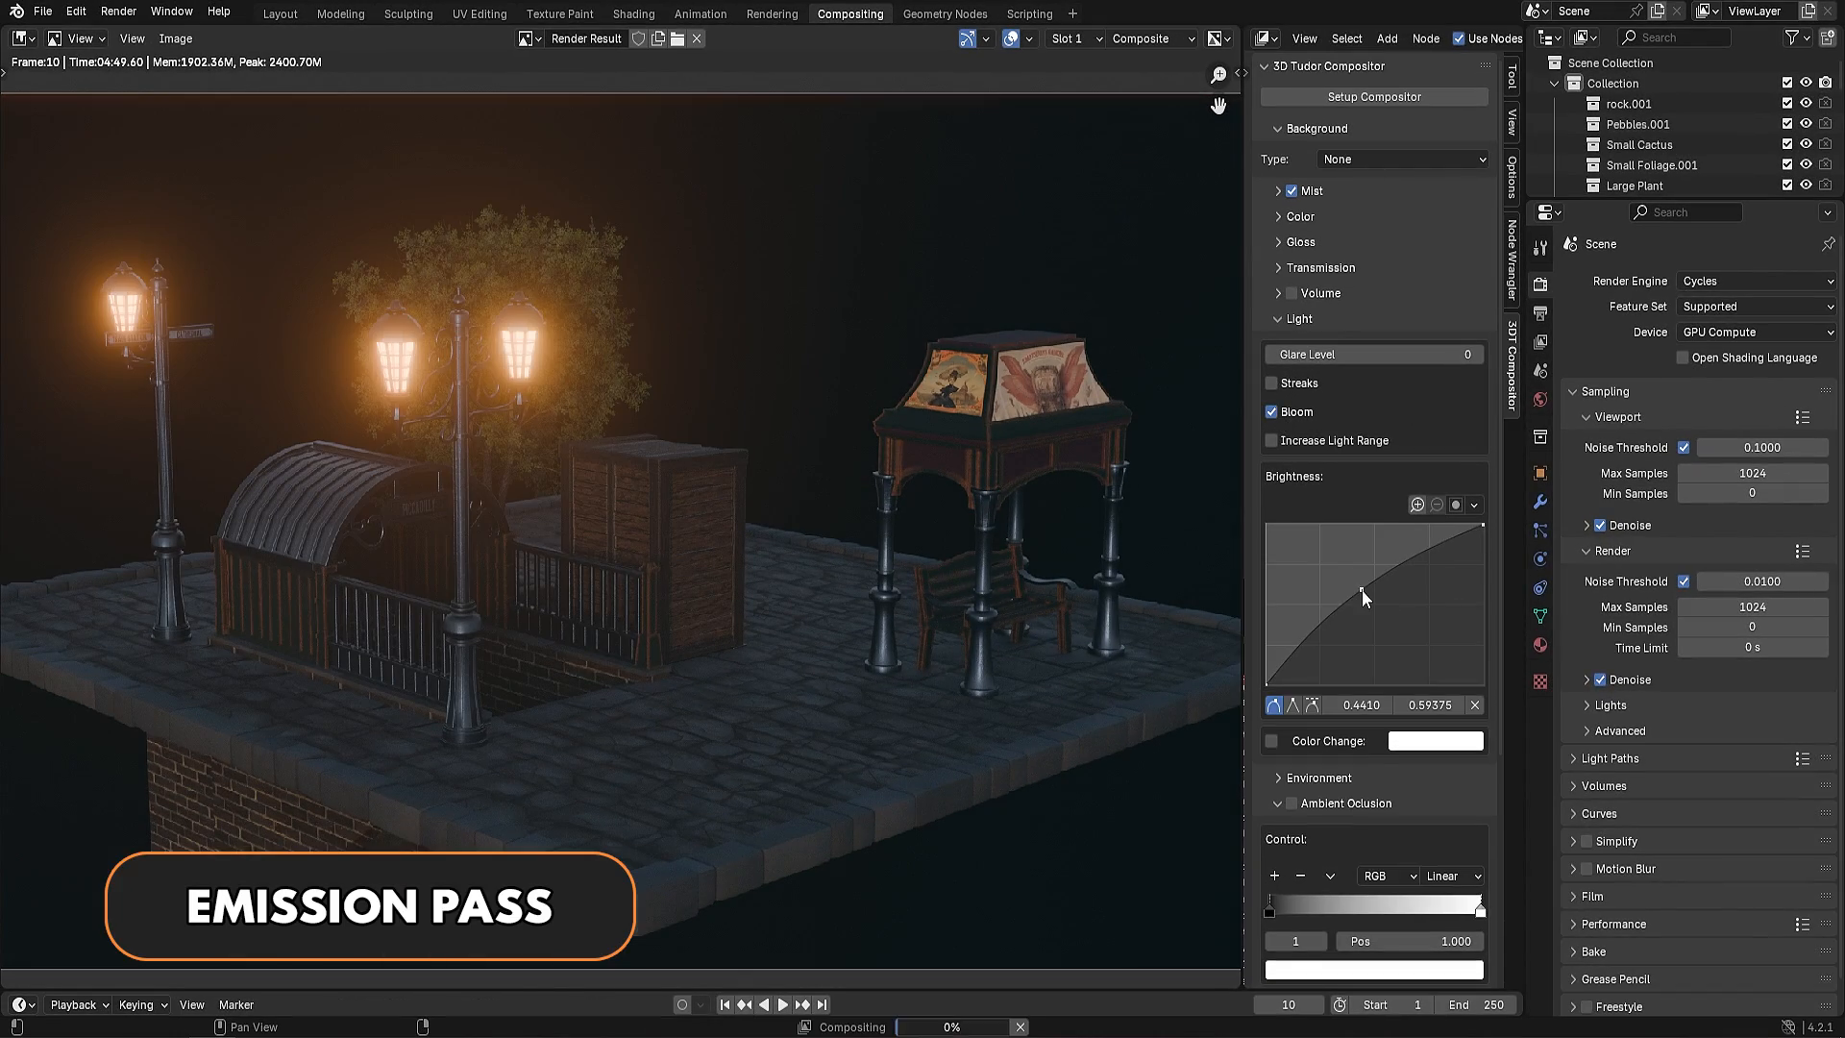
{"action": "left_click", "coordinate": [1272, 740]}
{"action": "left_click", "coordinate": [1436, 740]}
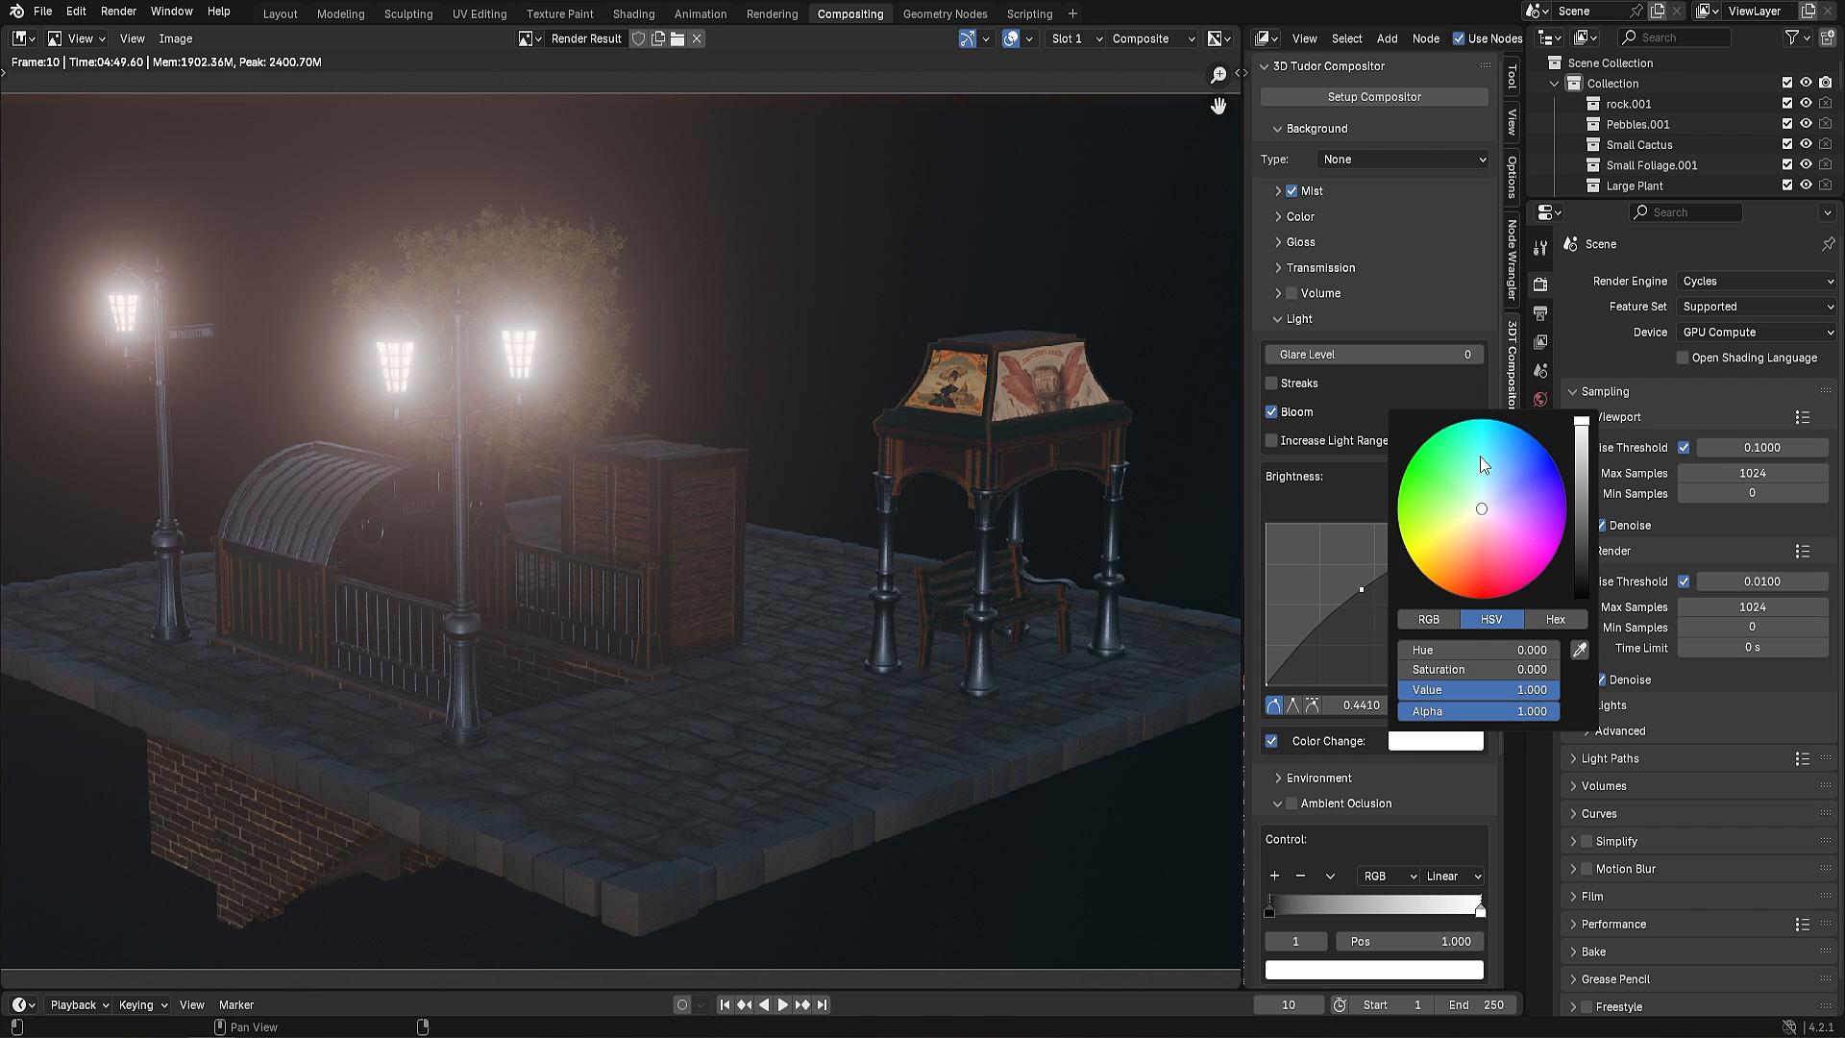
{"action": "left_click_drag", "start_coordinate": [1485, 465], "coordinate": [1528, 480]}
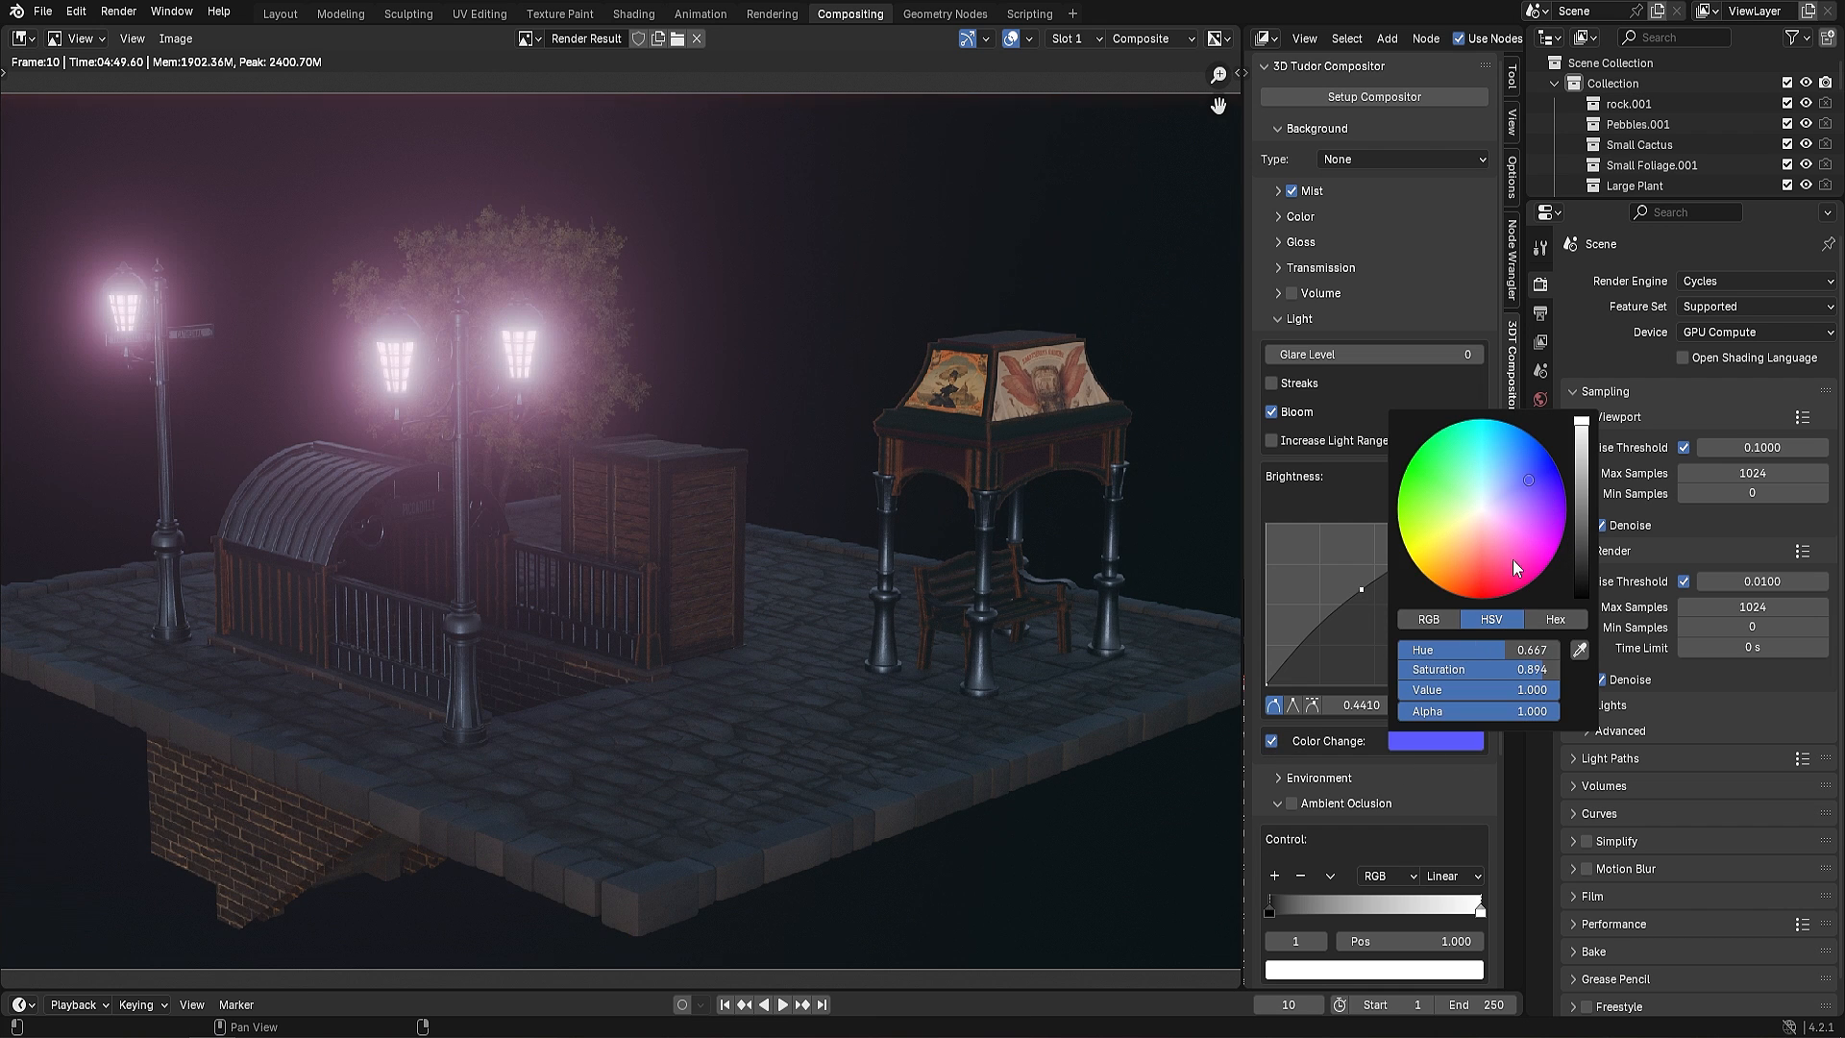
{"action": "left_click", "coordinate": [1504, 565]}
{"action": "left_click_drag", "start_coordinate": [1362, 590], "coordinate": [1375, 611]}
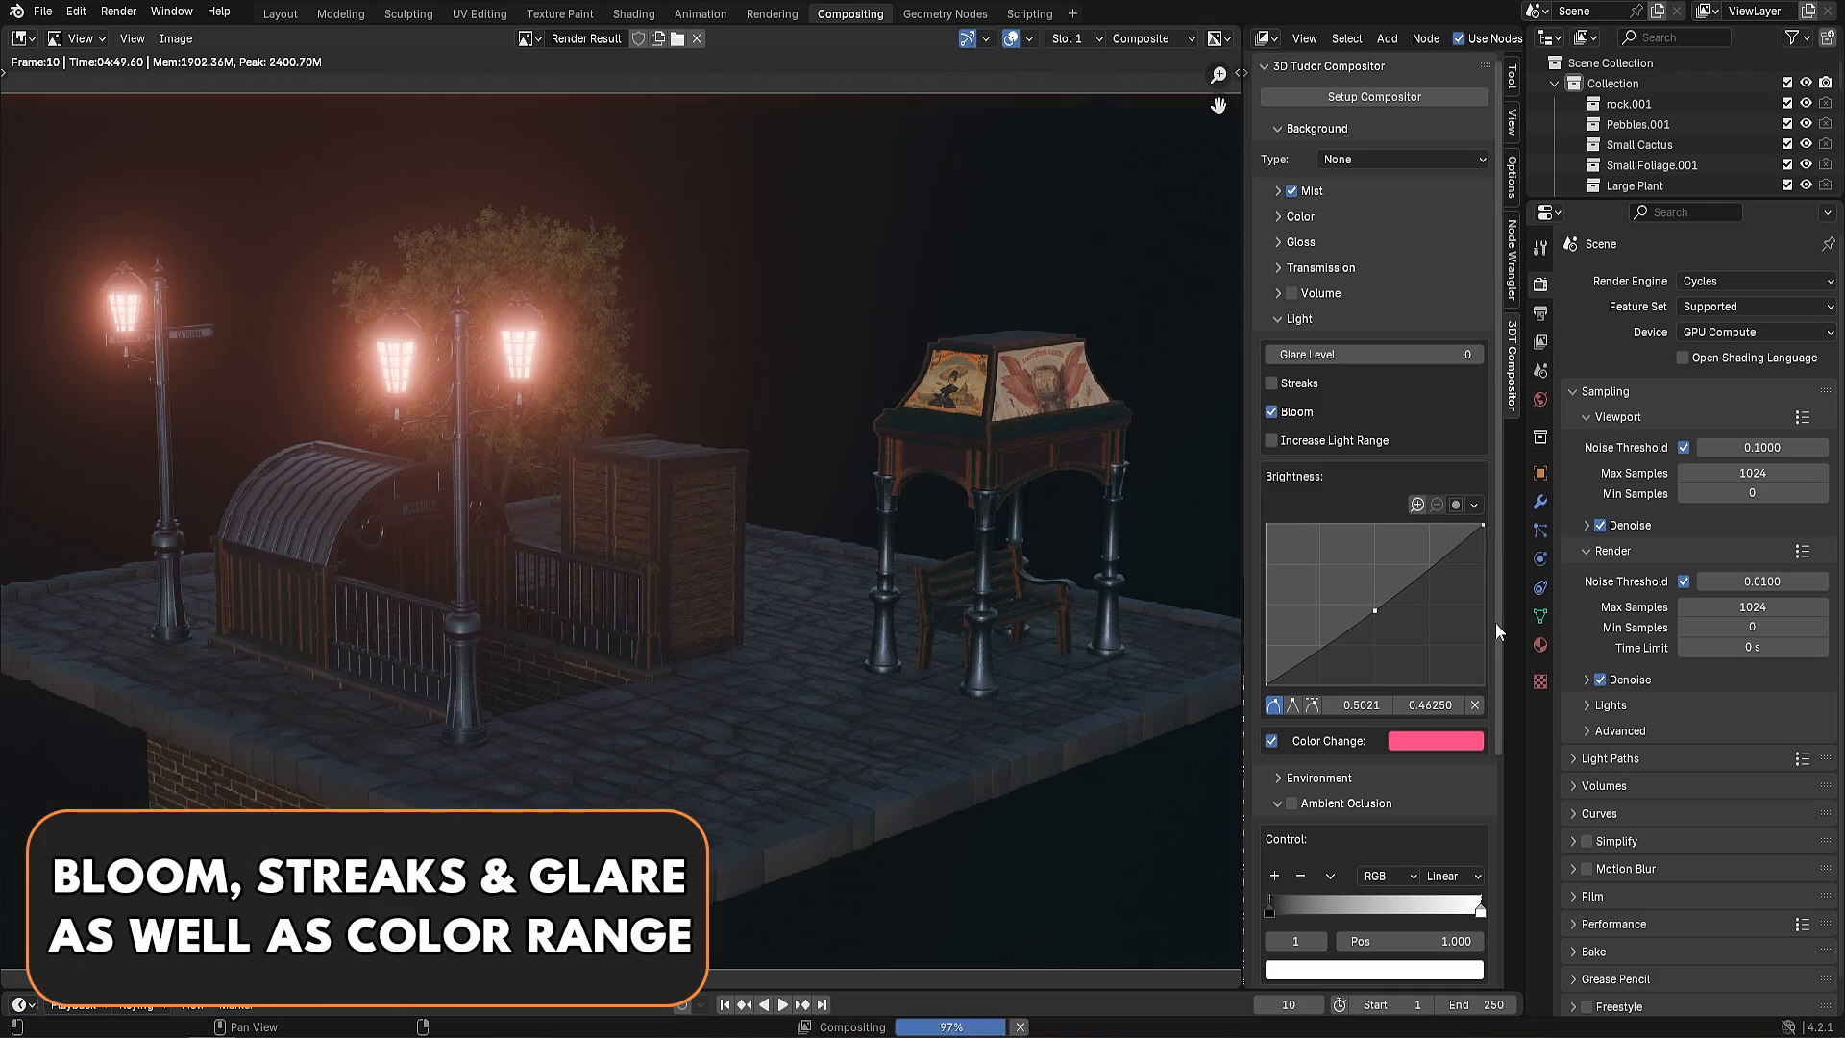
Turn off Bloom for the light, raise the Glare Level and enable Streaks
{"action": "left_click", "coordinate": [1272, 411]}
{"action": "left_click", "coordinate": [1478, 354]}
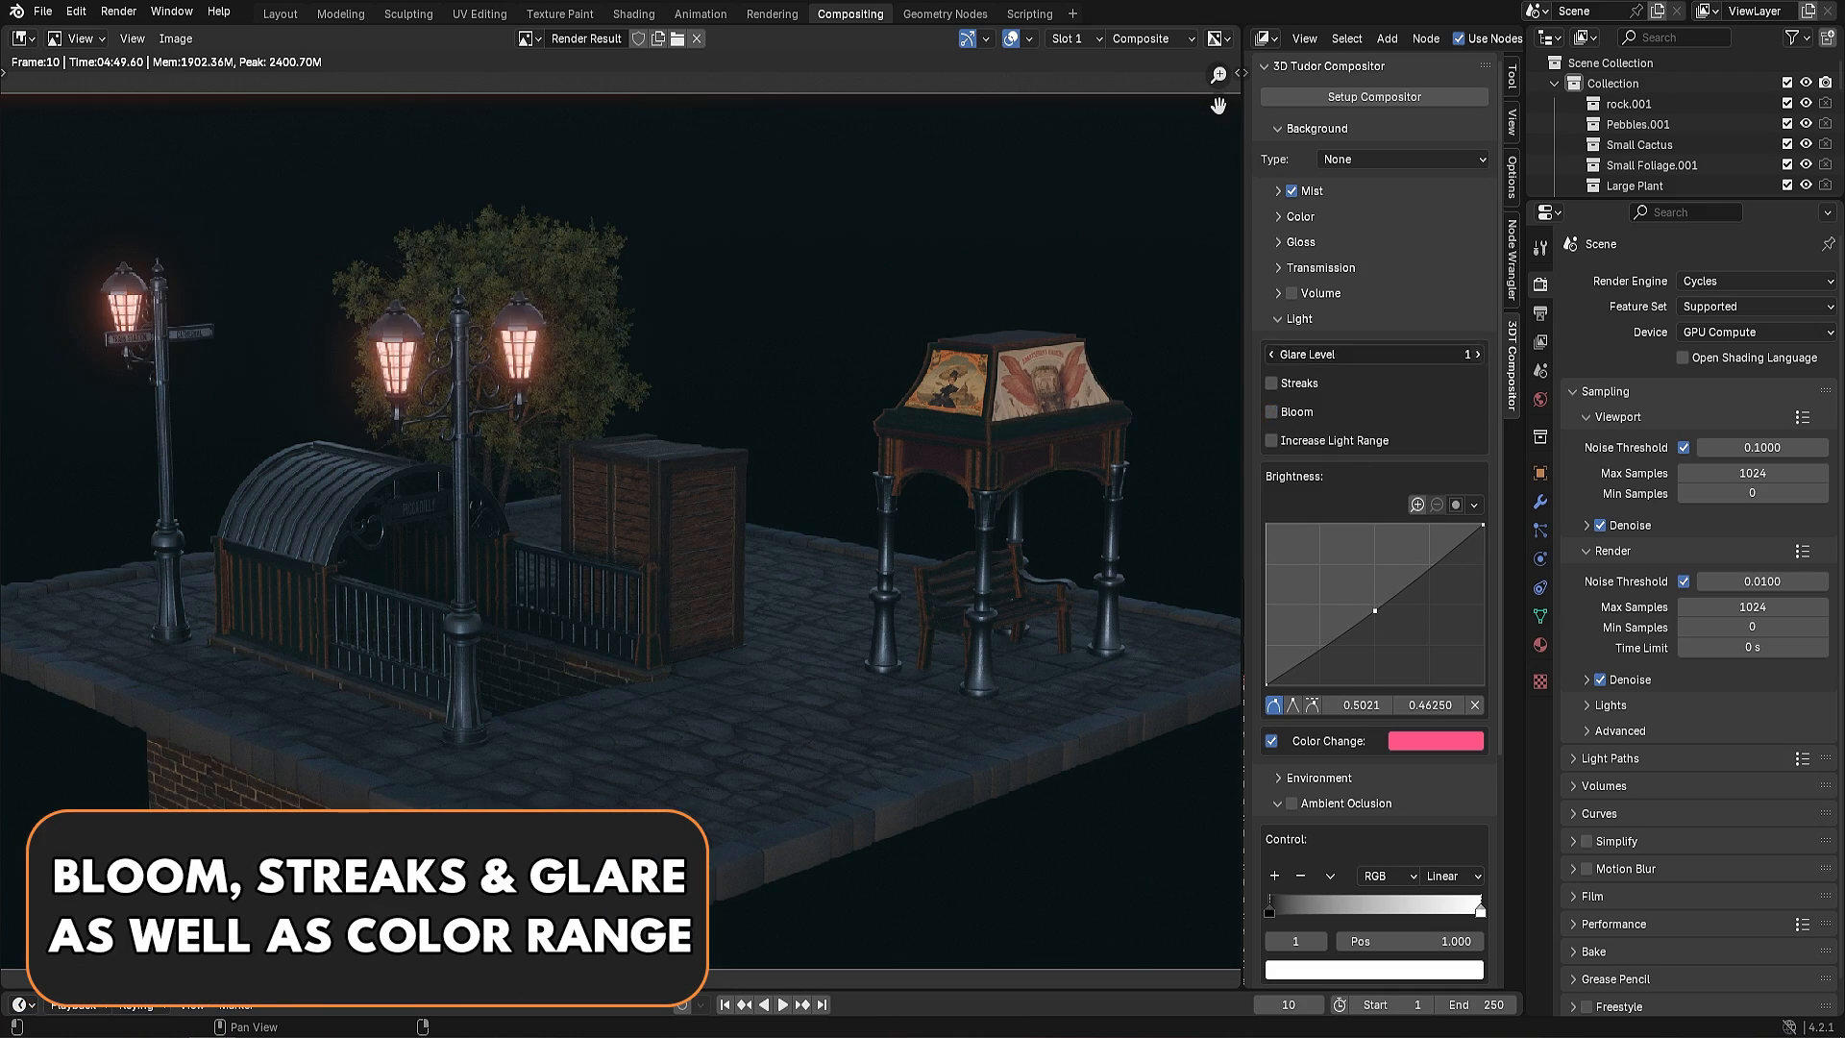
{"action": "left_click", "coordinate": [1478, 355]}
{"action": "left_click", "coordinate": [1478, 355]}
{"action": "left_click", "coordinate": [1271, 382]}
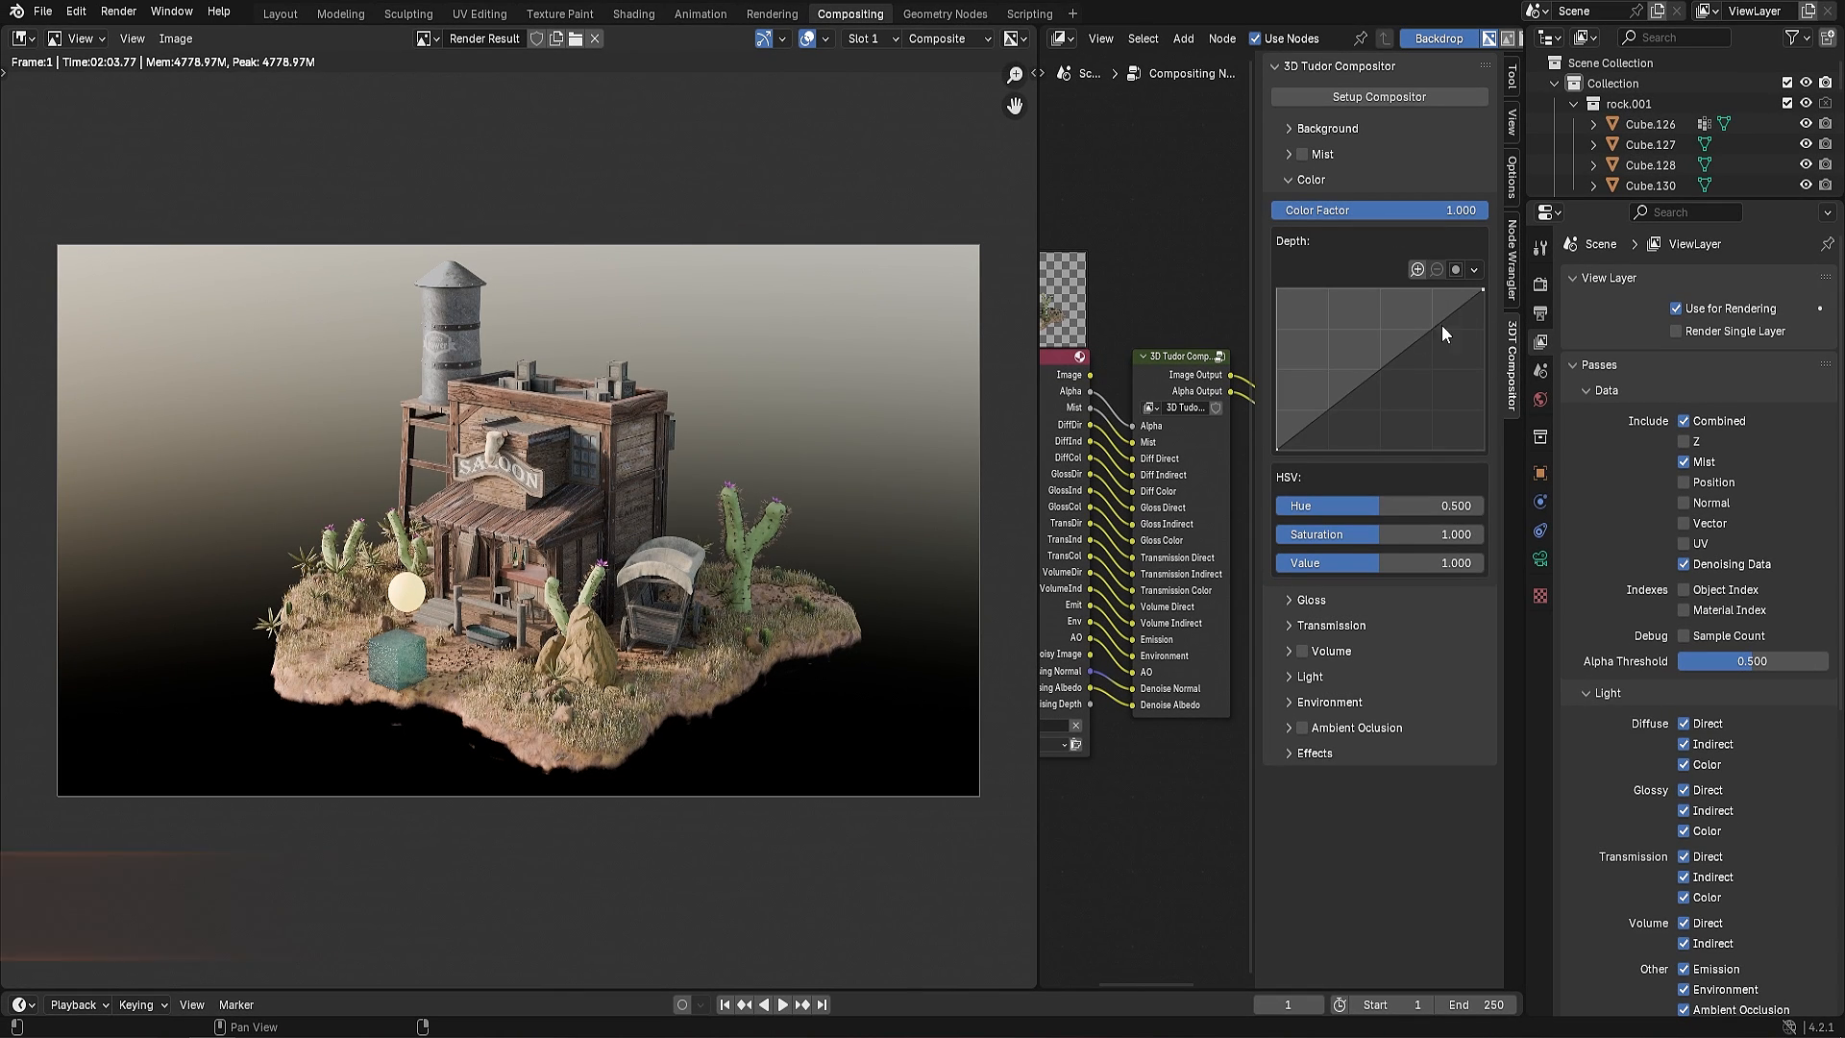
Set the Color pass Depth curve point to about 0.51, 0.47 and increase the HSV saturation
{"action": "left_click_drag", "start_coordinate": [1441, 325], "coordinate": [1383, 375]}
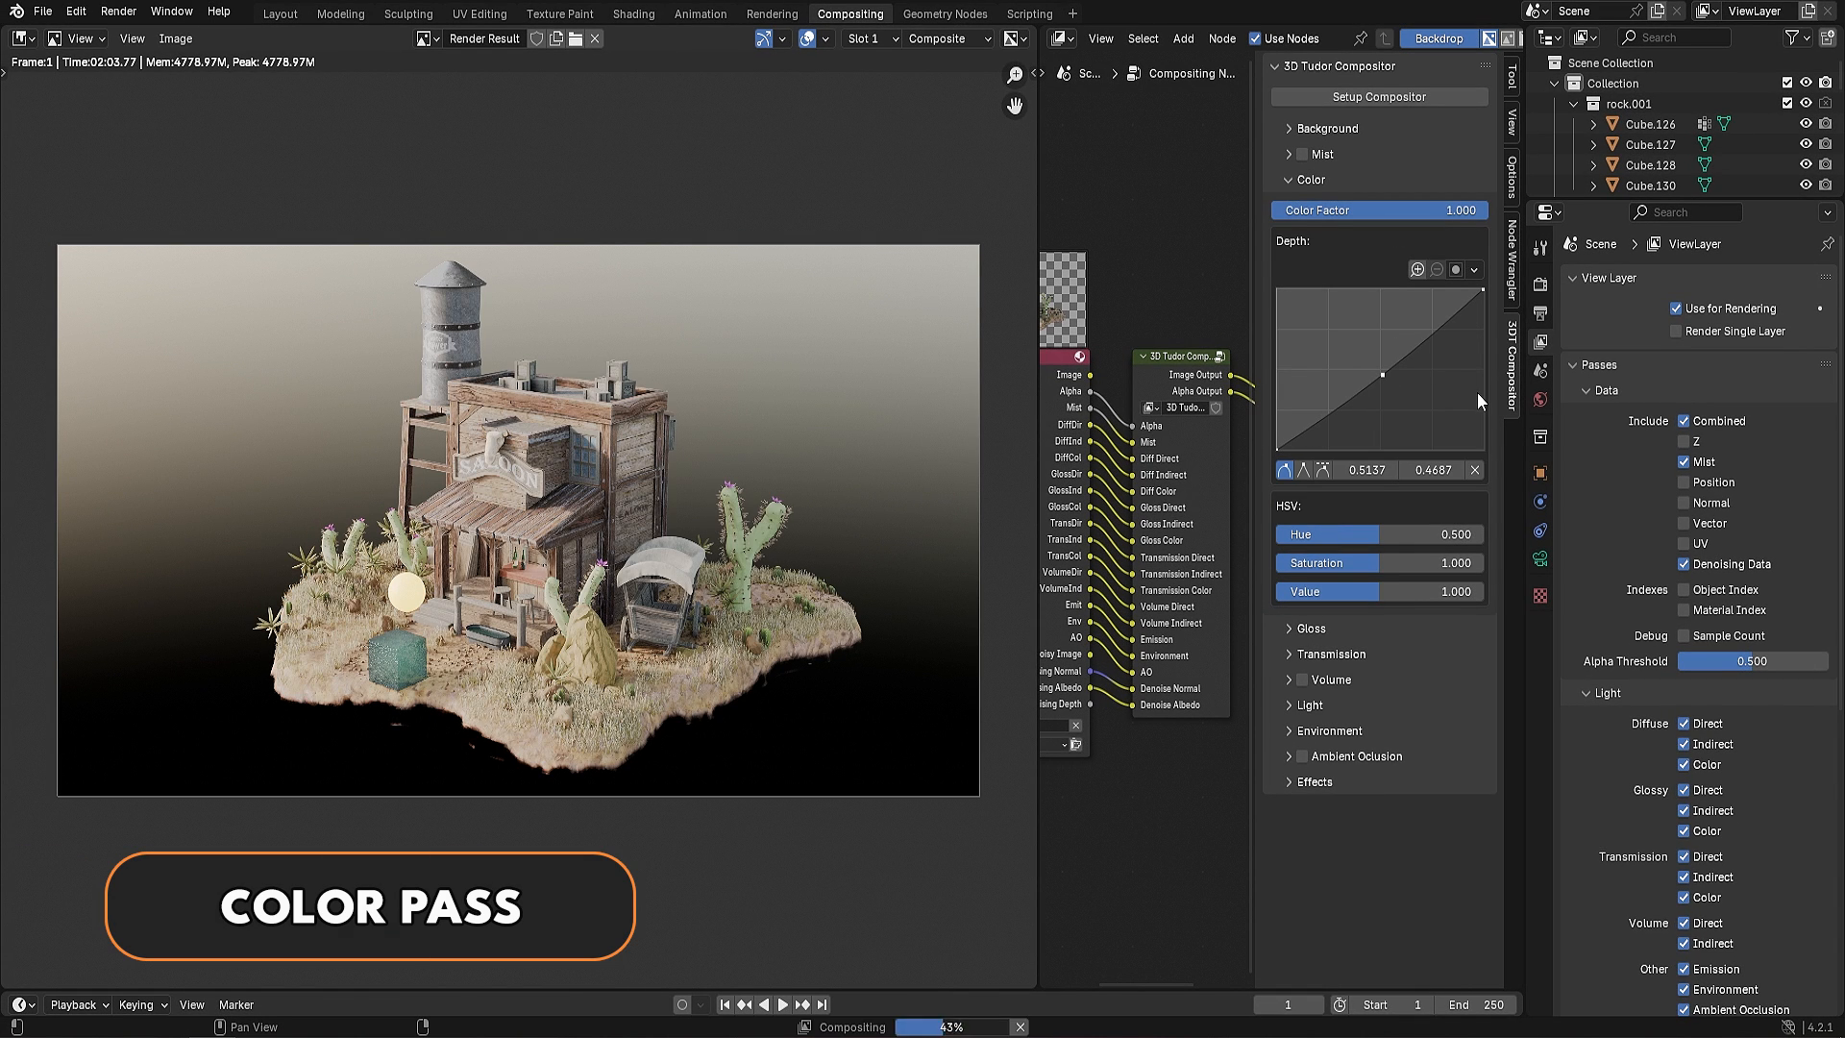
{"action": "left_click_drag", "start_coordinate": [1392, 562], "coordinate": [1439, 590]}
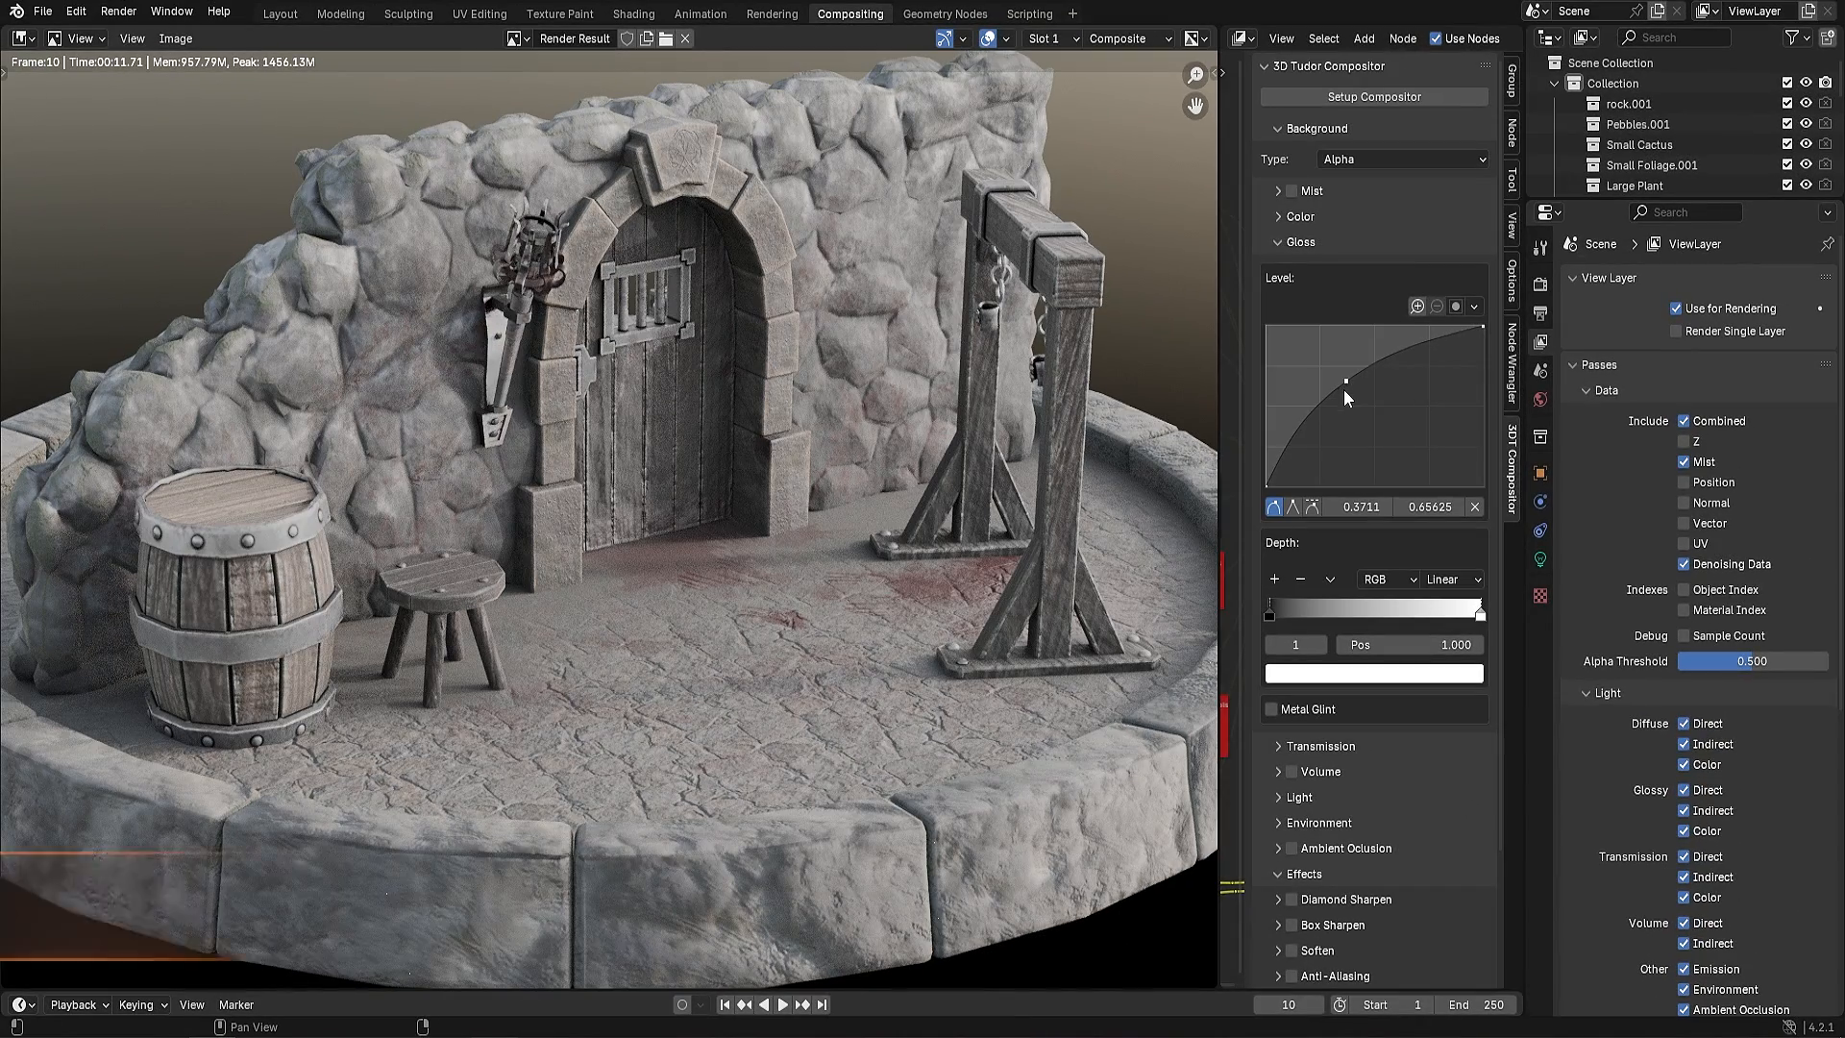
Lower the Gloss Level curve point to about 0.60, 0.37 and move the white Depth stop to position 0.415
{"action": "left_click_drag", "start_coordinate": [1345, 386], "coordinate": [1397, 428]}
{"action": "left_click", "coordinate": [1270, 612]}
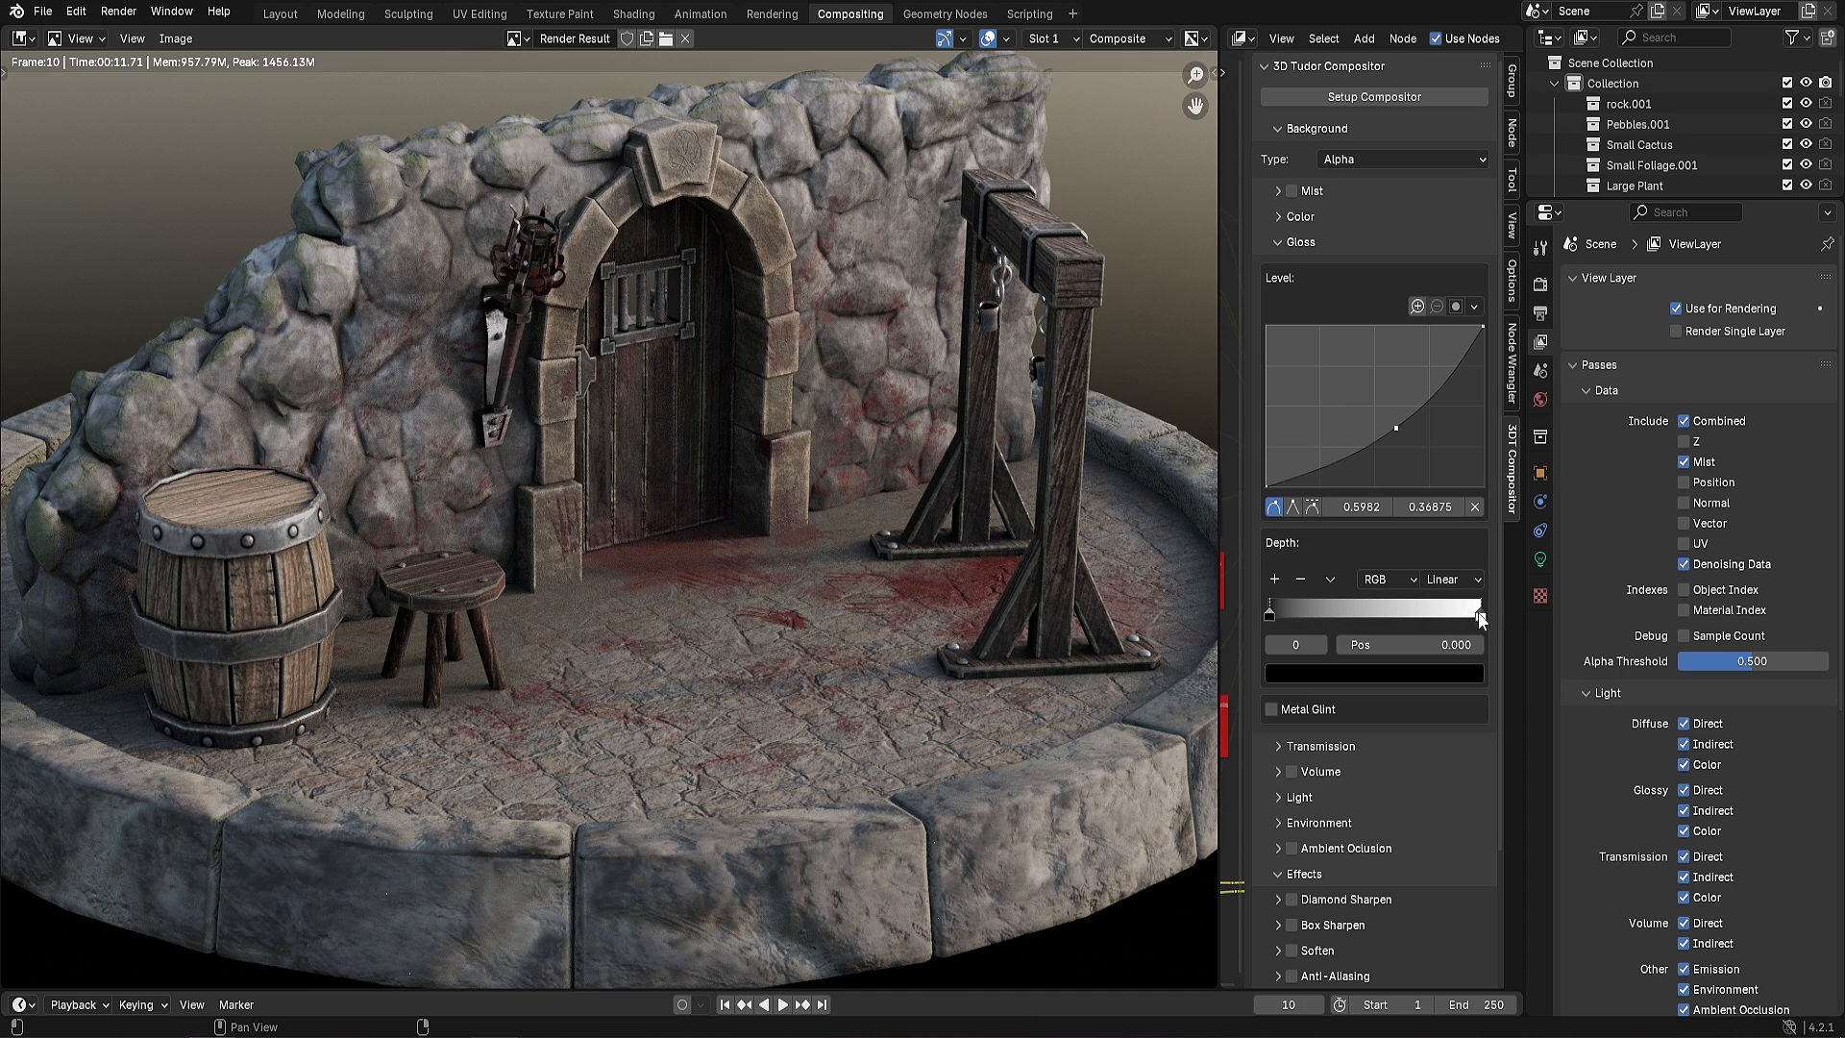
{"action": "left_click_drag", "start_coordinate": [1480, 612], "coordinate": [1356, 614]}
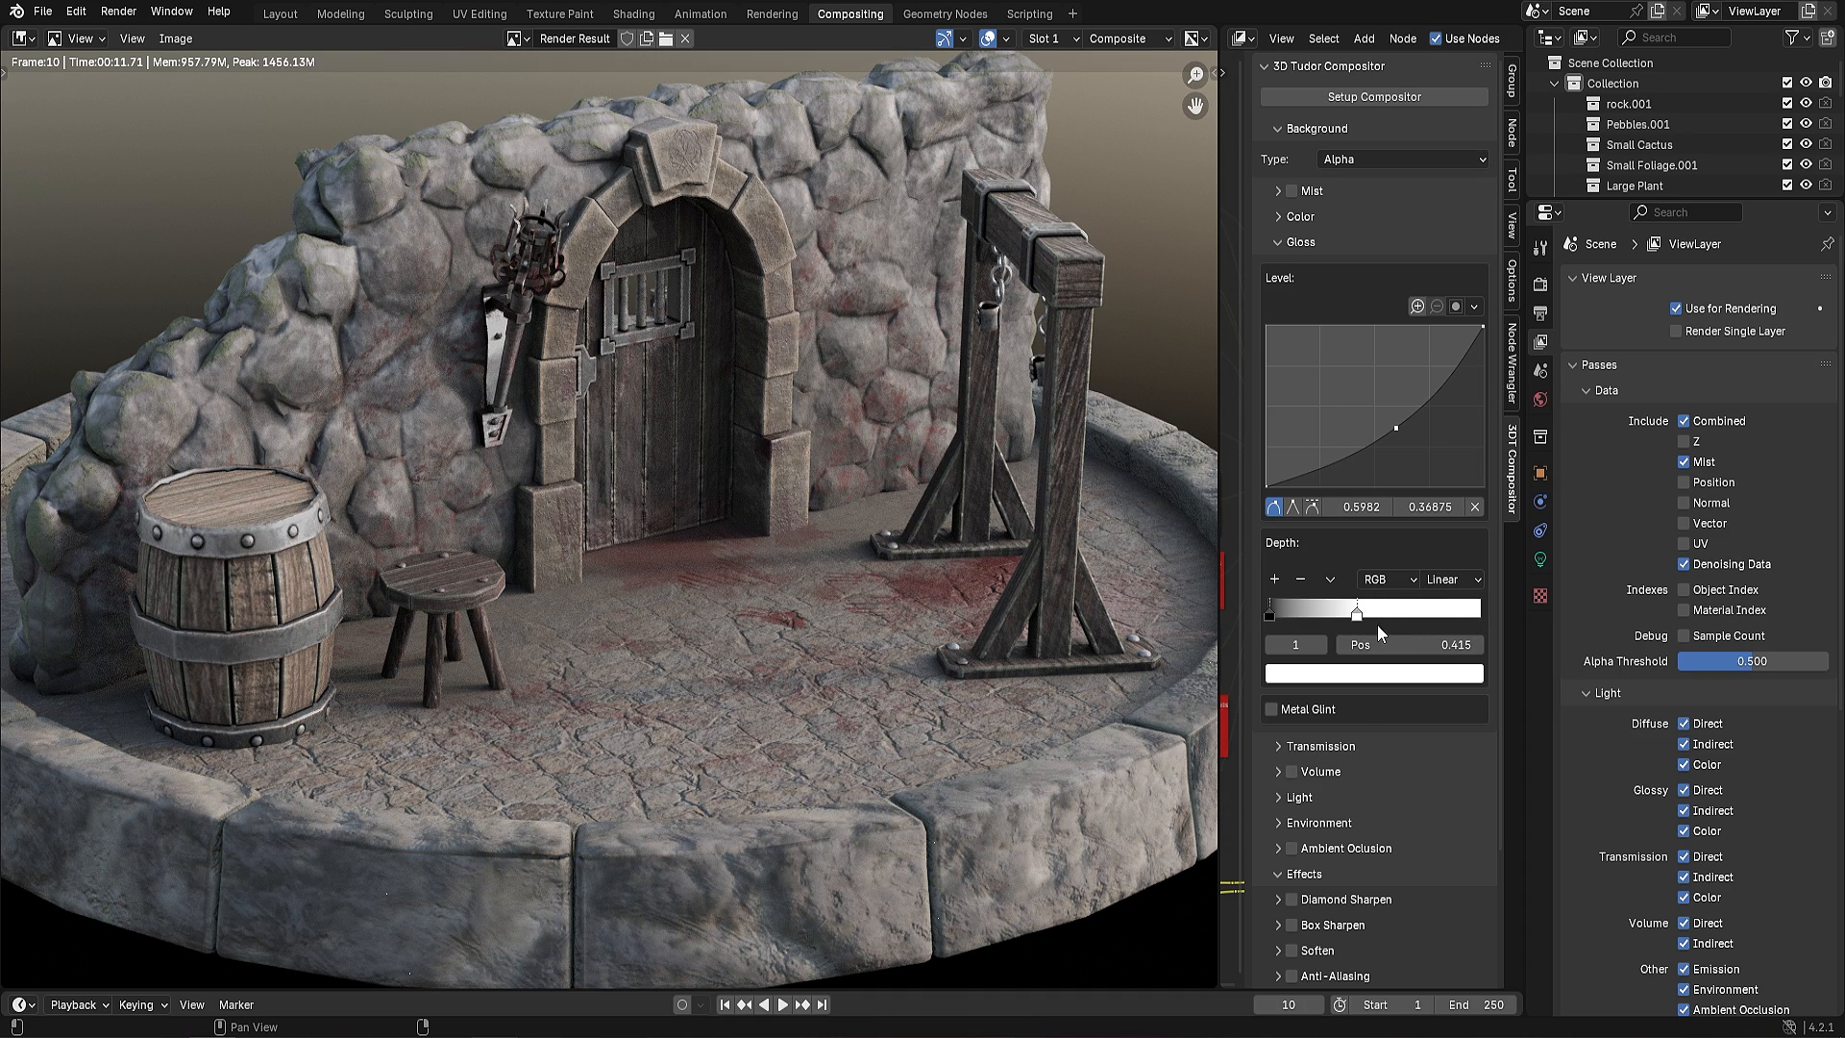
Enable Metal Glint for the gloss pass and open the white Depth stop's color for editing
{"action": "left_click", "coordinate": [1307, 709]}
{"action": "left_click", "coordinate": [1380, 673]}
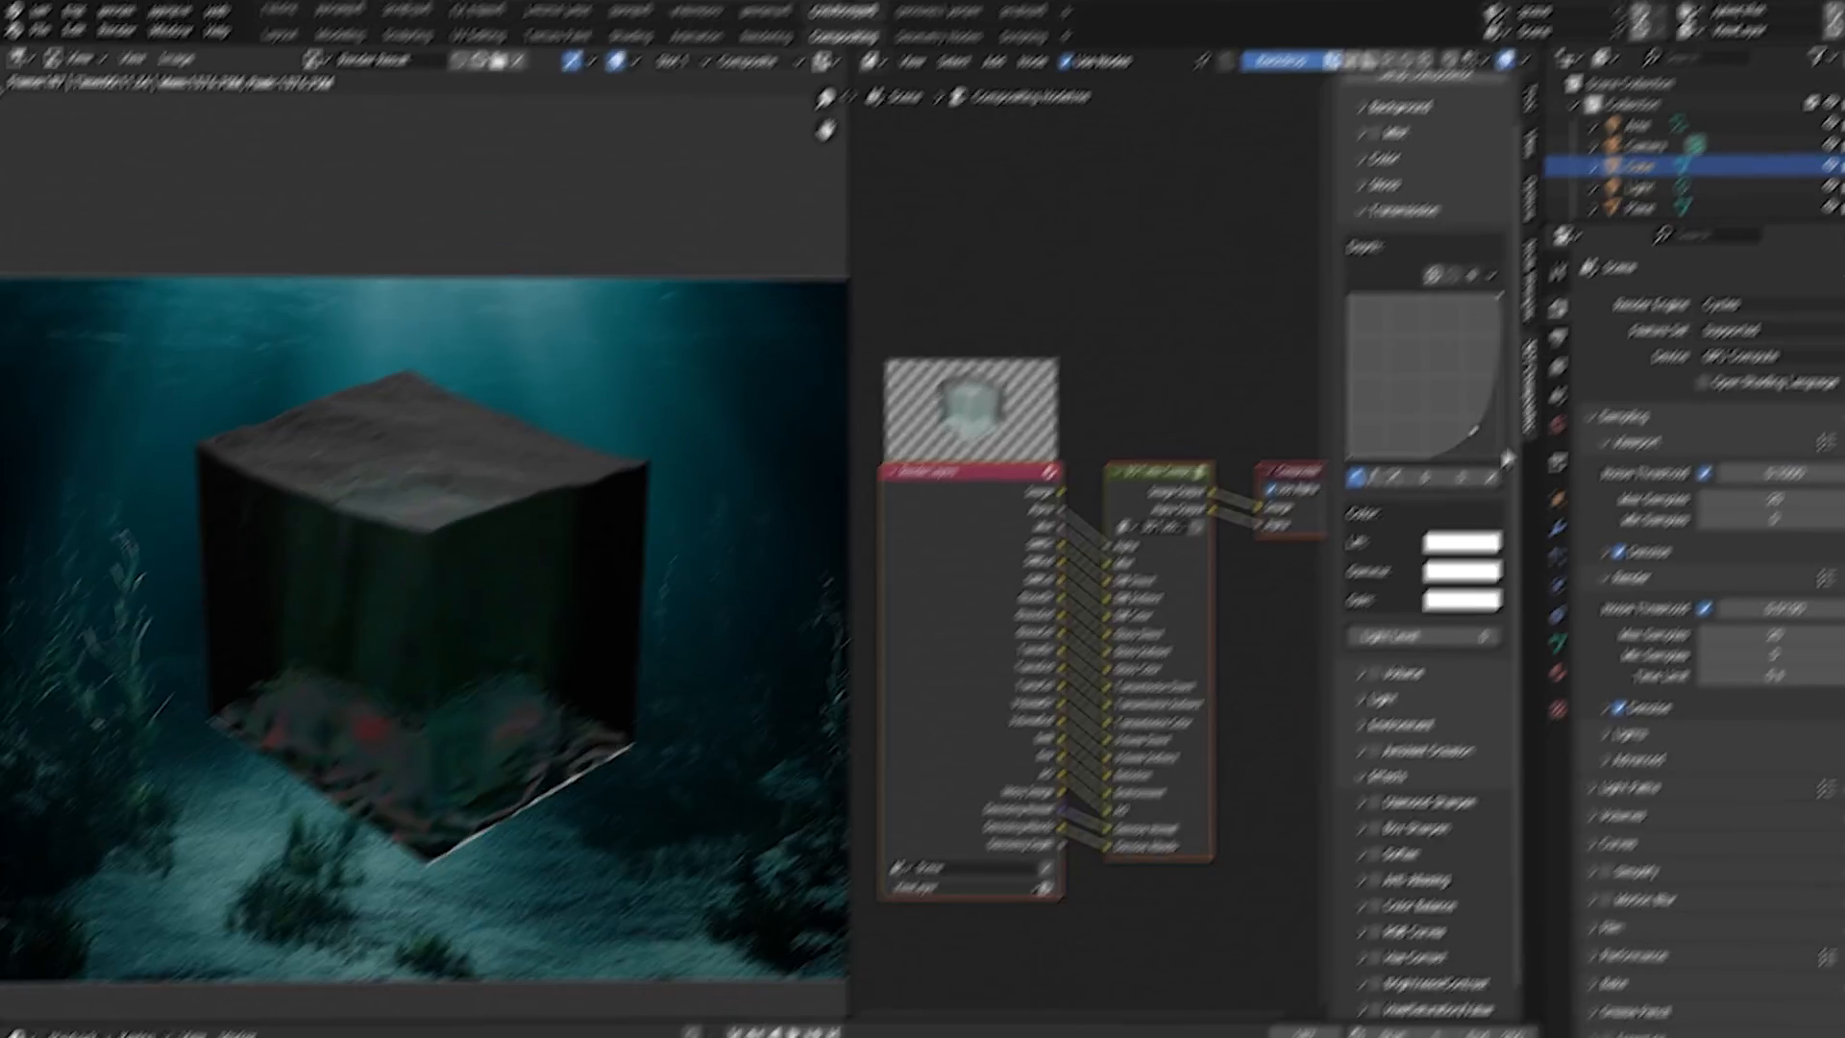
Raise the Transmission Depth curve to nearly straight and tint Lift light cyan, with hue about 0.511 and saturation about 0.319
{"action": "left_click_drag", "start_coordinate": [1473, 430], "coordinate": [1405, 353]}
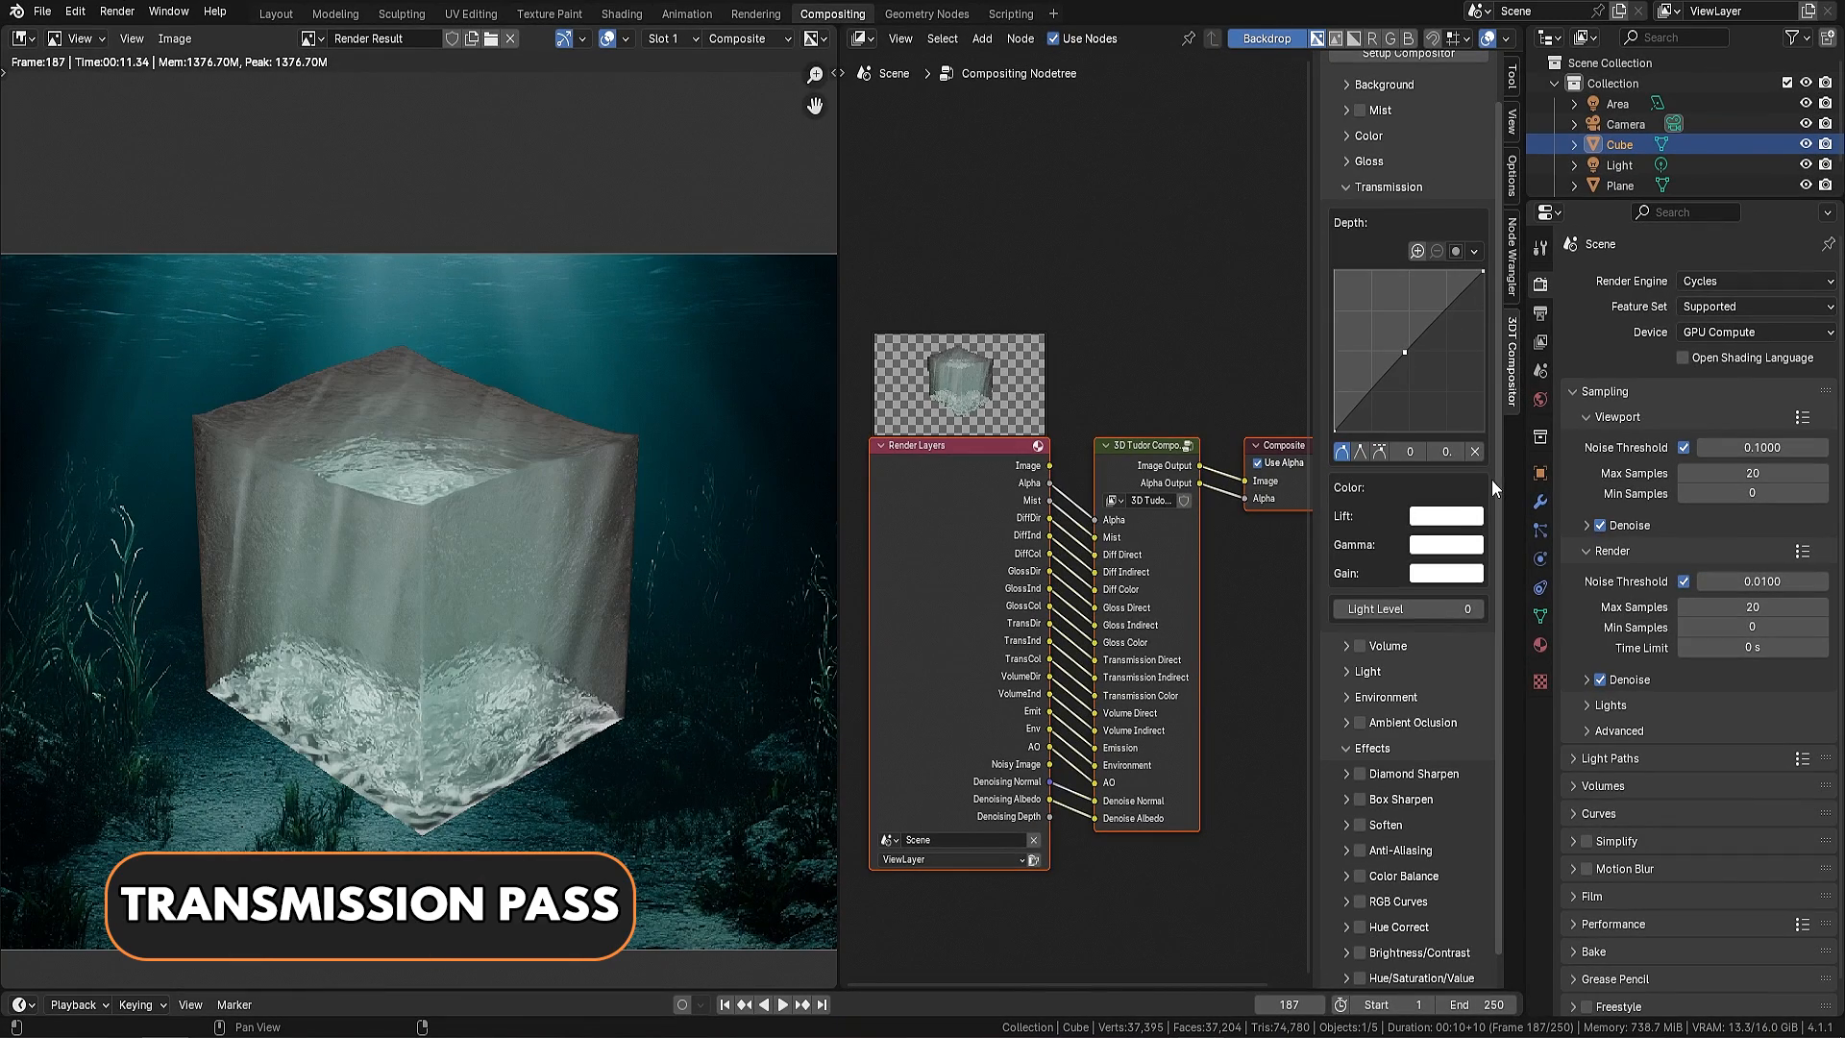
{"action": "left_click", "coordinate": [1447, 516]}
{"action": "left_click", "coordinate": [1505, 276]}
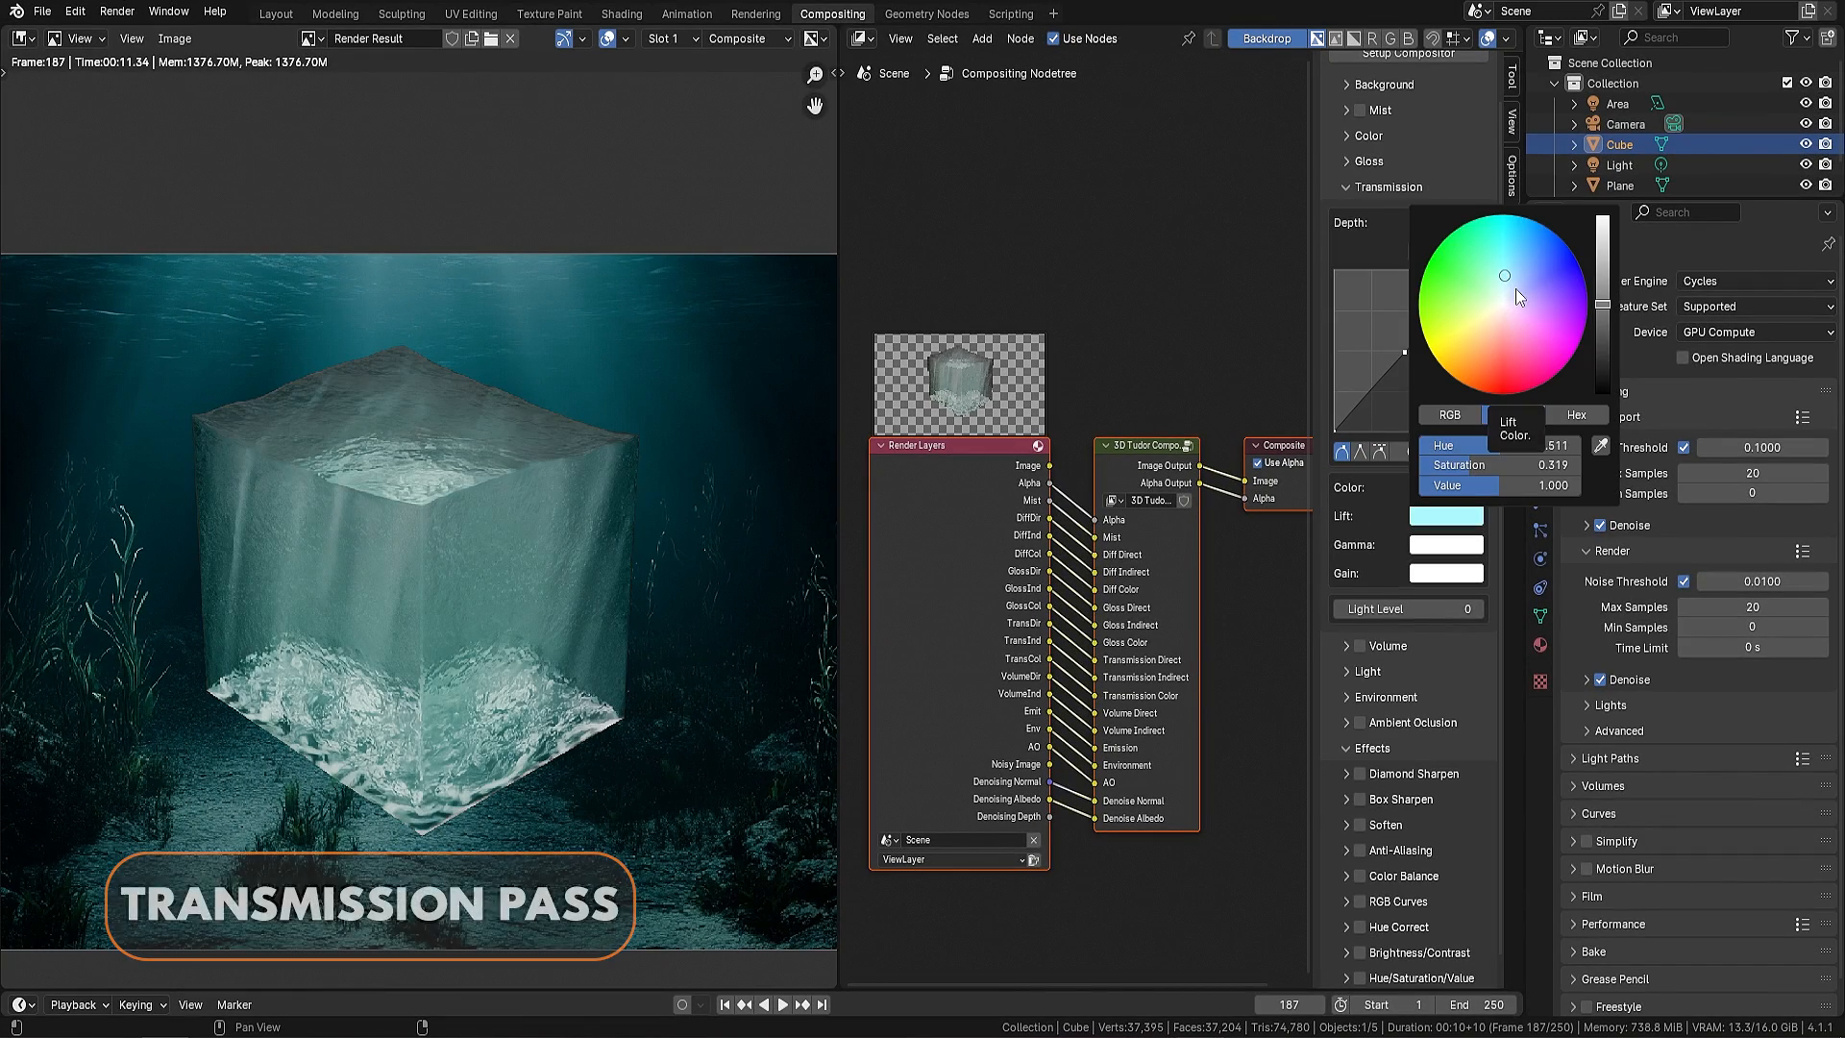
Tint the transmission Gamma light blue and Gain aqua green with saturation about 0.325, and raise the Light Level
{"action": "left_click", "coordinate": [1449, 545]}
{"action": "left_click", "coordinate": [1514, 311]}
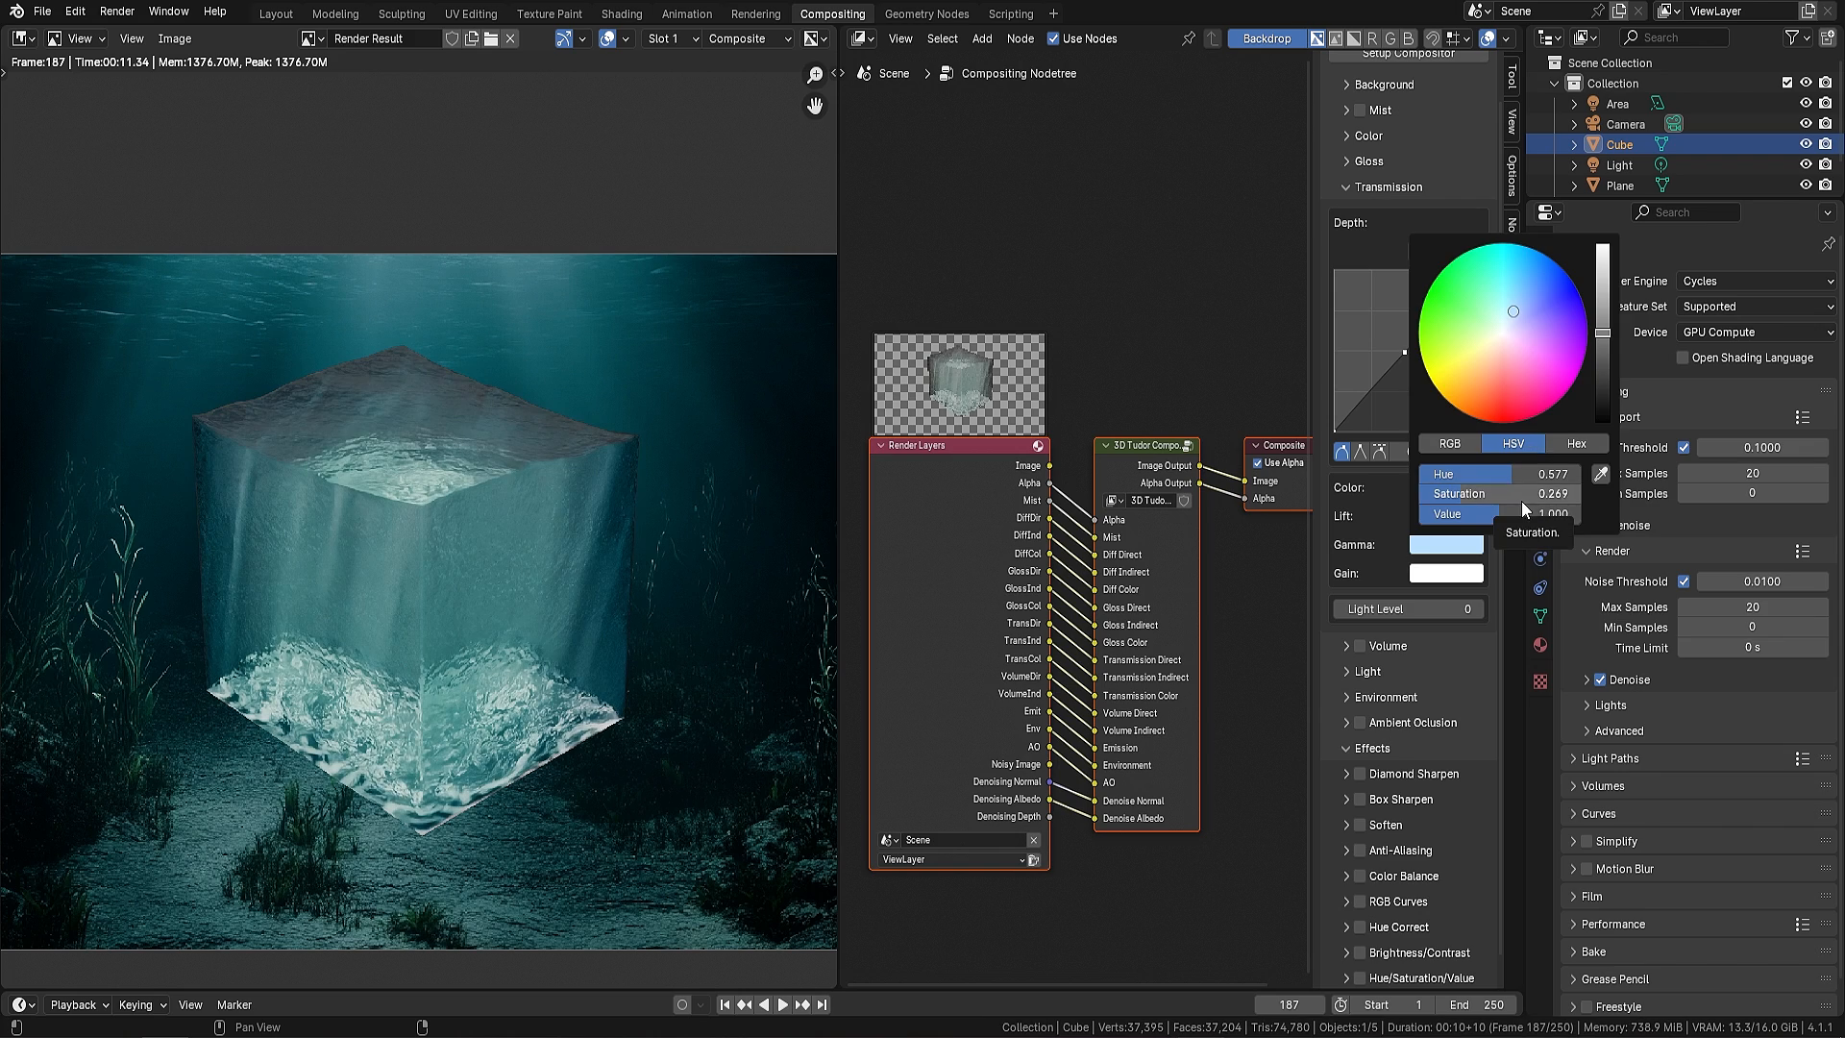
{"action": "left_click", "coordinate": [1446, 573]}
{"action": "left_click", "coordinate": [1492, 334]}
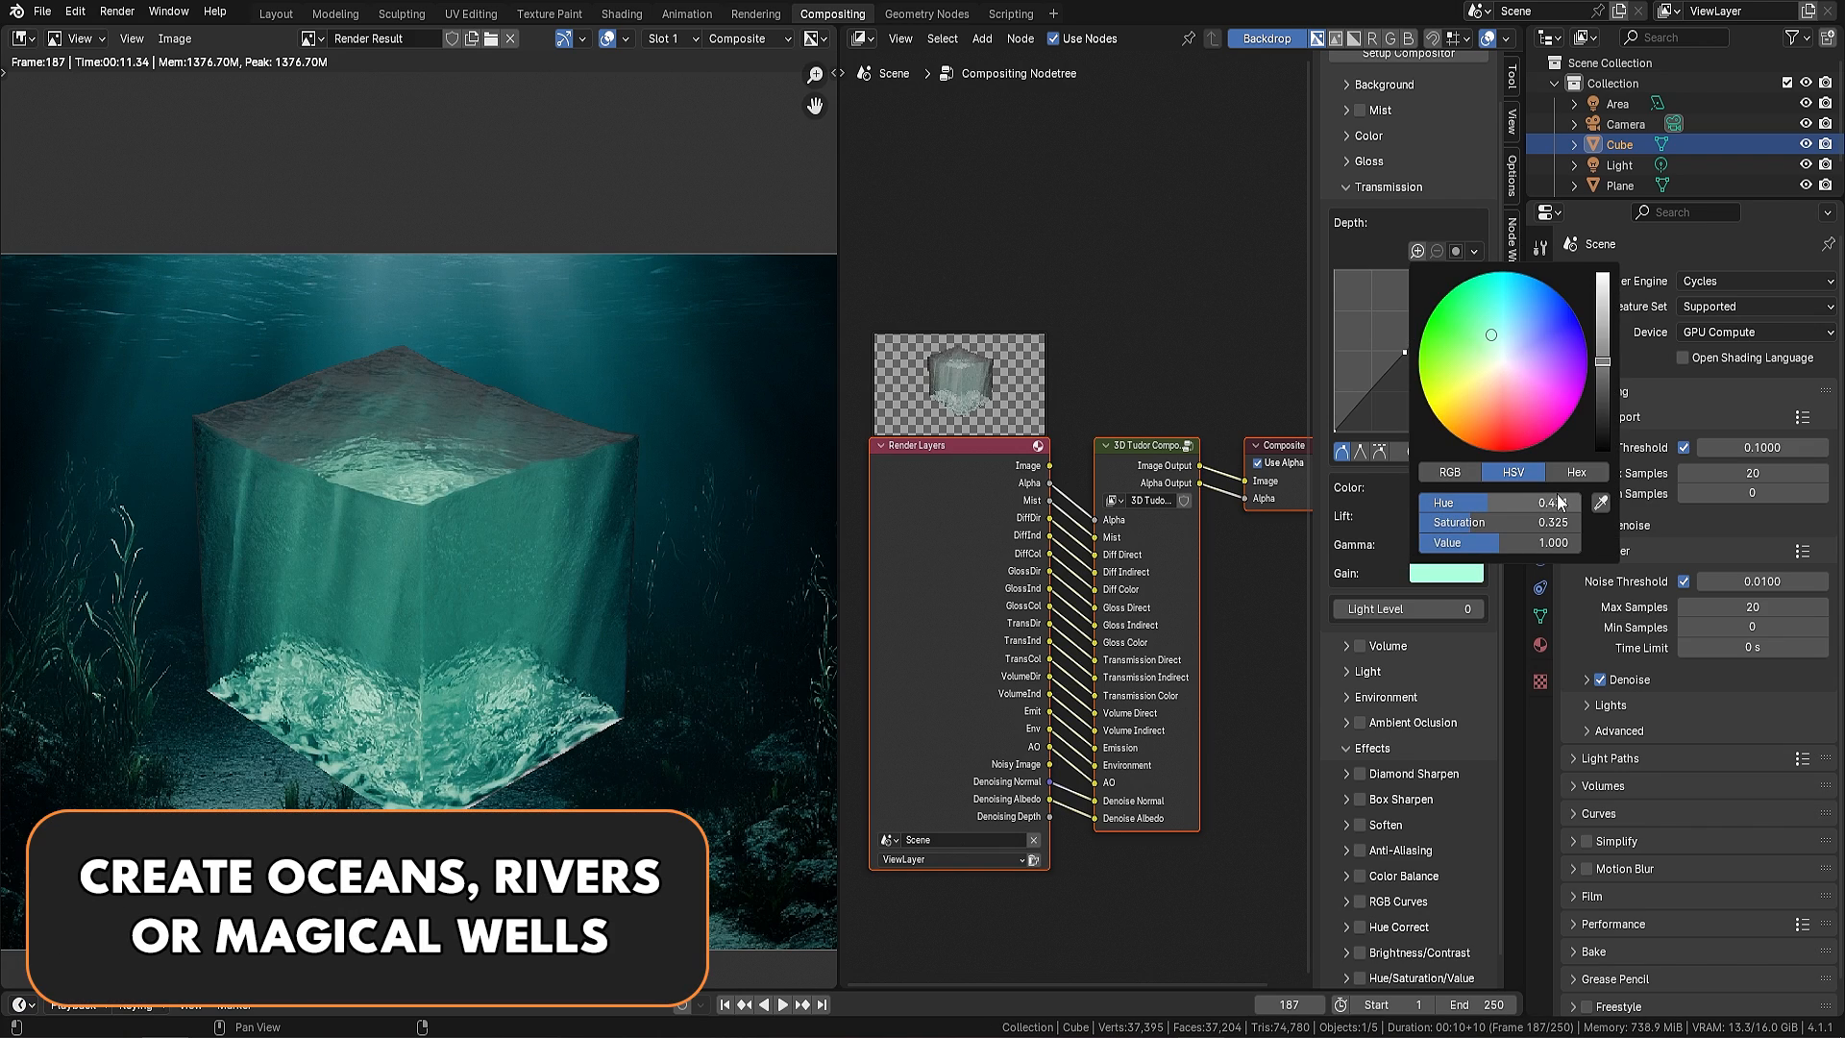
{"action": "left_click", "coordinate": [1479, 610]}
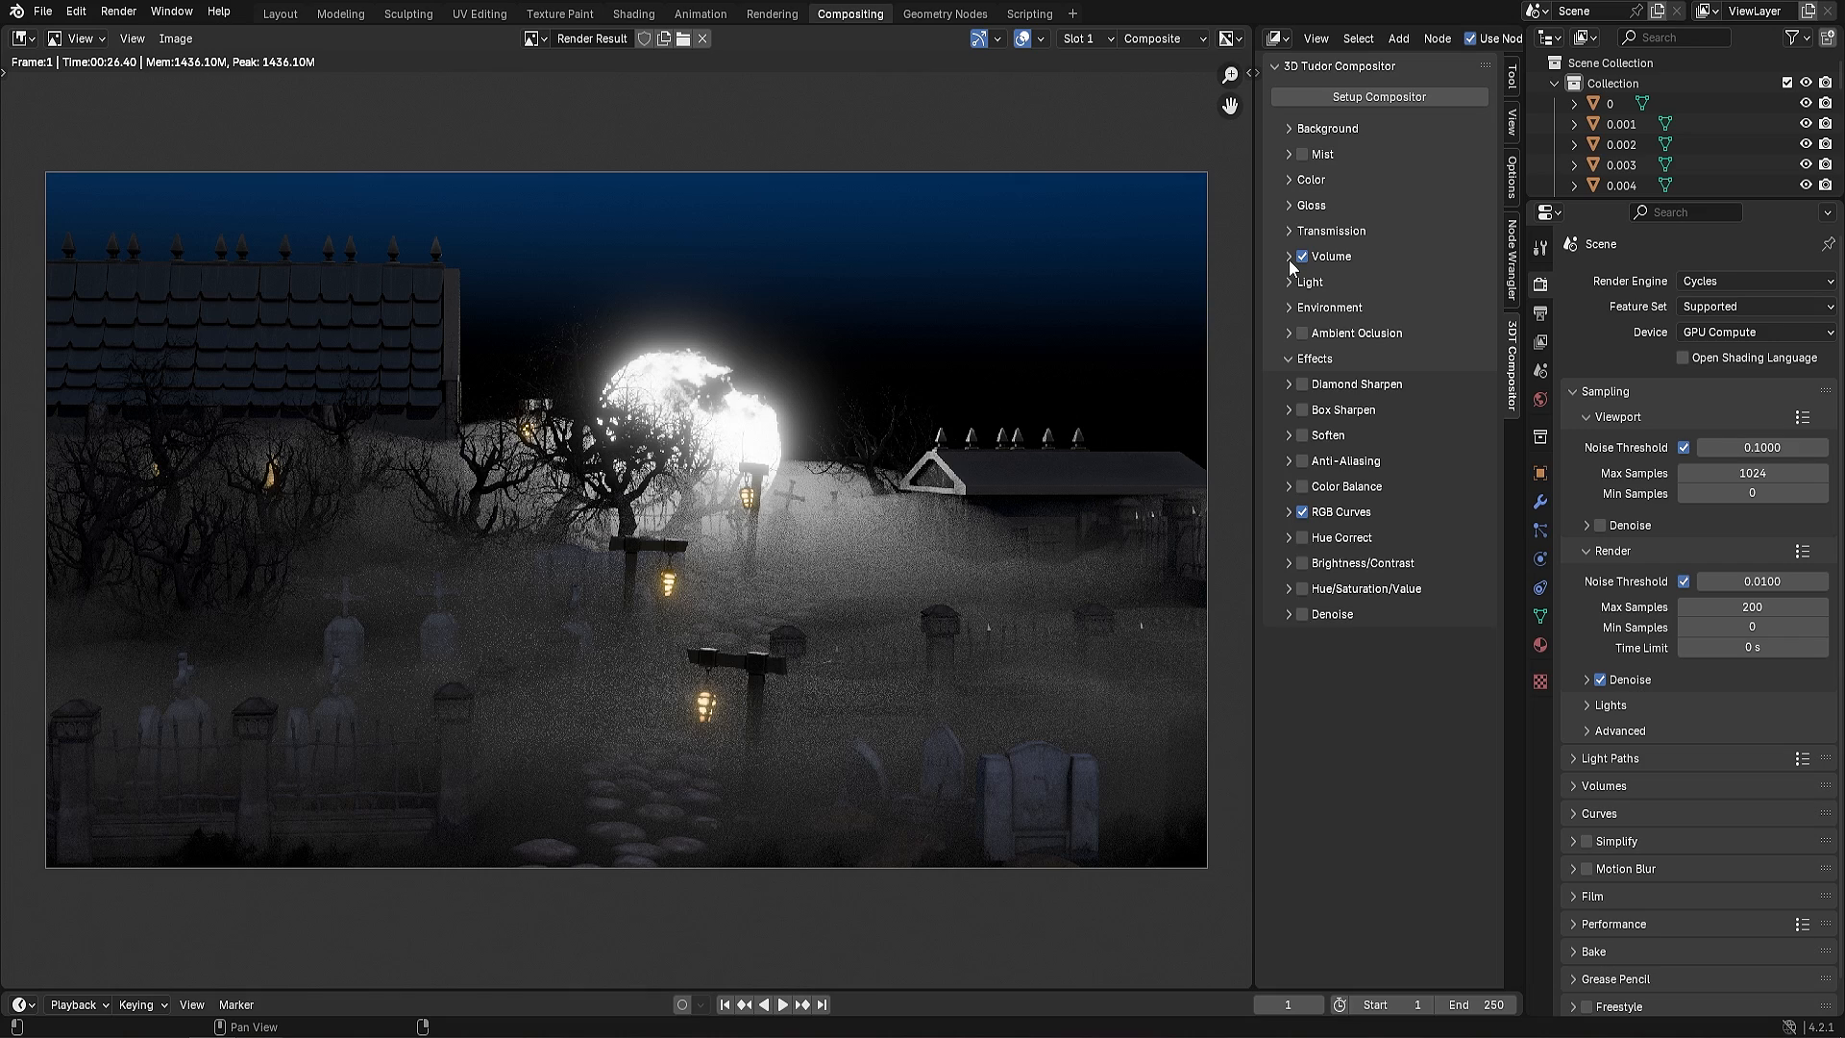
Move the Volume ramp's white stop toward the middle and lower the volume Depth curve
{"action": "left_click", "coordinate": [1289, 257]}
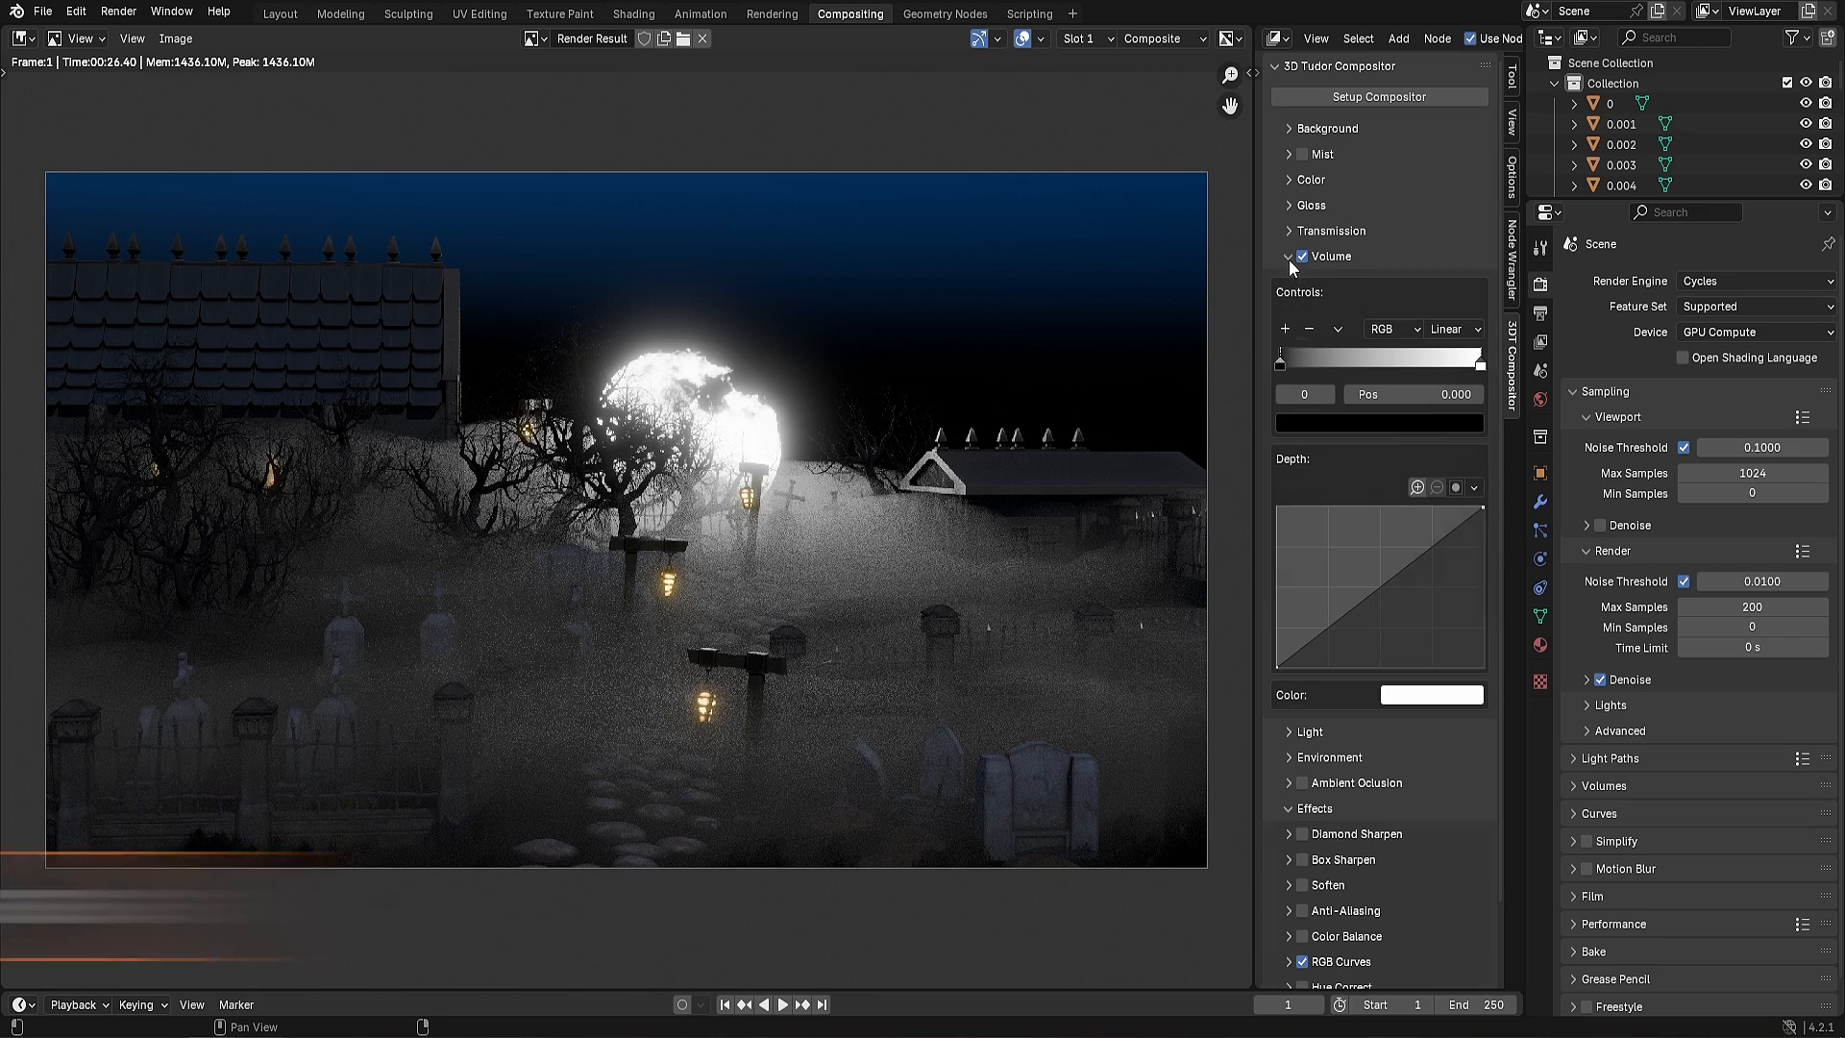
{"action": "left_click_drag", "start_coordinate": [1480, 364], "coordinate": [1392, 363]}
{"action": "mouse_move", "coordinate": [1381, 587]}
{"action": "left_mouse_down"}
{"action": "mouse_move", "coordinate": [1403, 606]}
{"action": "mouse_move", "coordinate": [1346, 544]}
{"action": "mouse_move", "coordinate": [1438, 631]}
{"action": "mouse_move", "coordinate": [1404, 607]}
{"action": "left_mouse_up"}
Tint the volume light blue, with hue about 0.576 and saturation about 0.419
{"action": "left_click", "coordinate": [1452, 720]}
{"action": "mouse_move", "coordinate": [1474, 494]}
{"action": "left_mouse_down"}
{"action": "mouse_move", "coordinate": [1486, 479]}
{"action": "mouse_move", "coordinate": [1464, 507]}
{"action": "mouse_move", "coordinate": [1484, 481]}
{"action": "left_mouse_up"}
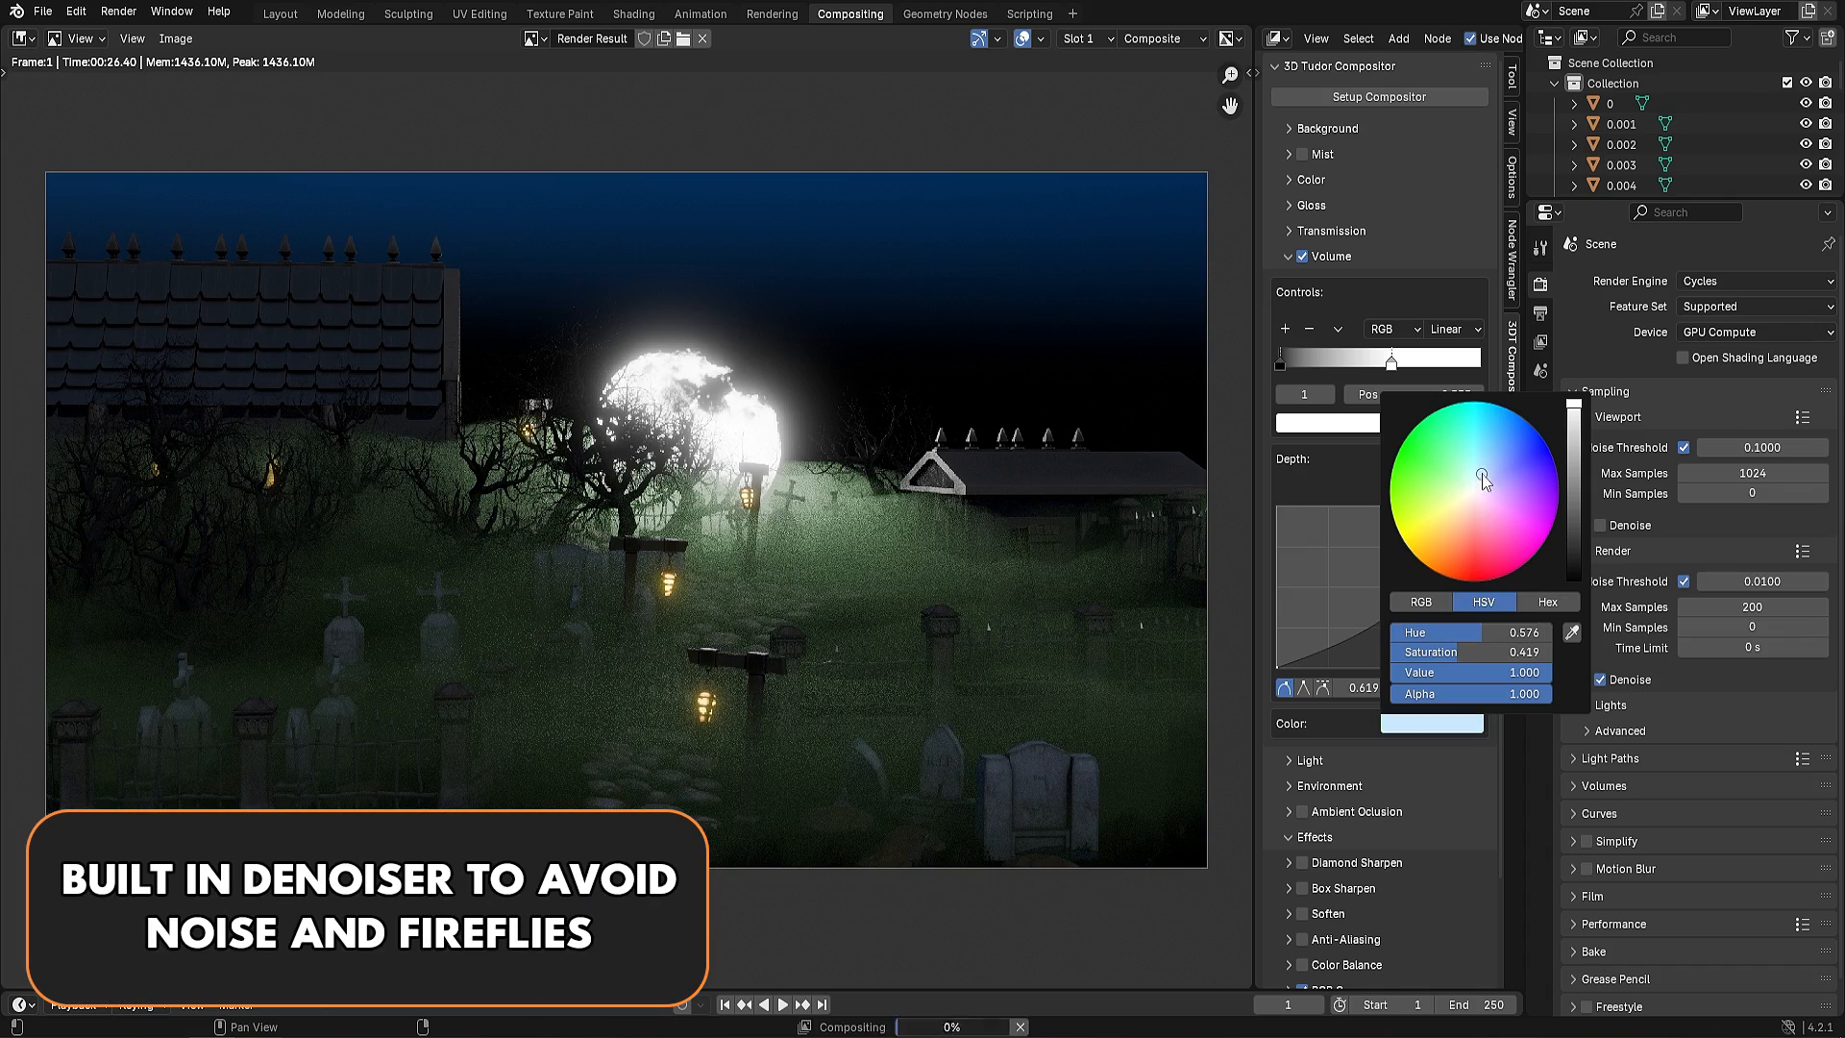
{"action": "scroll", "coordinate": [1436, 873], "scroll_direction": "down", "scroll_amount": 3}
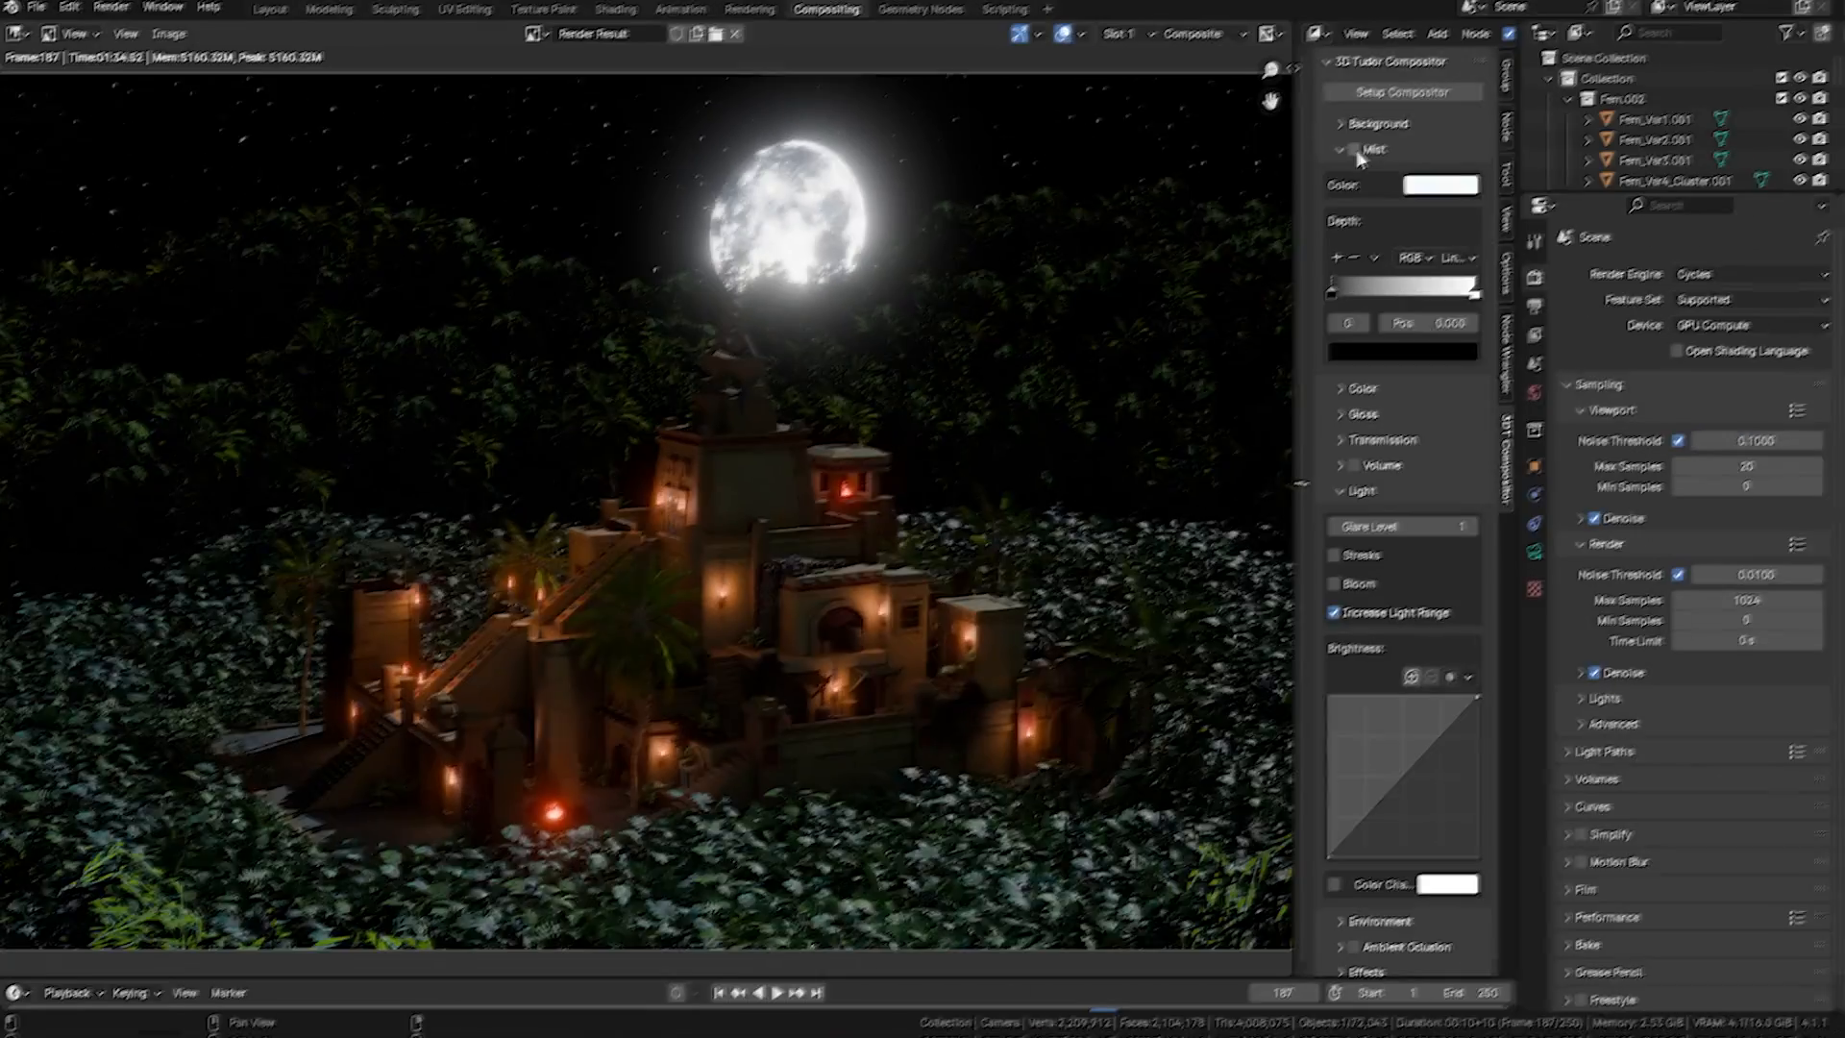
Enable the Mist pass with a light cyan color and try shifting the Depth ramp's black stop toward the white one
{"action": "left_click", "coordinate": [1355, 150]}
{"action": "left_click", "coordinate": [1441, 184]}
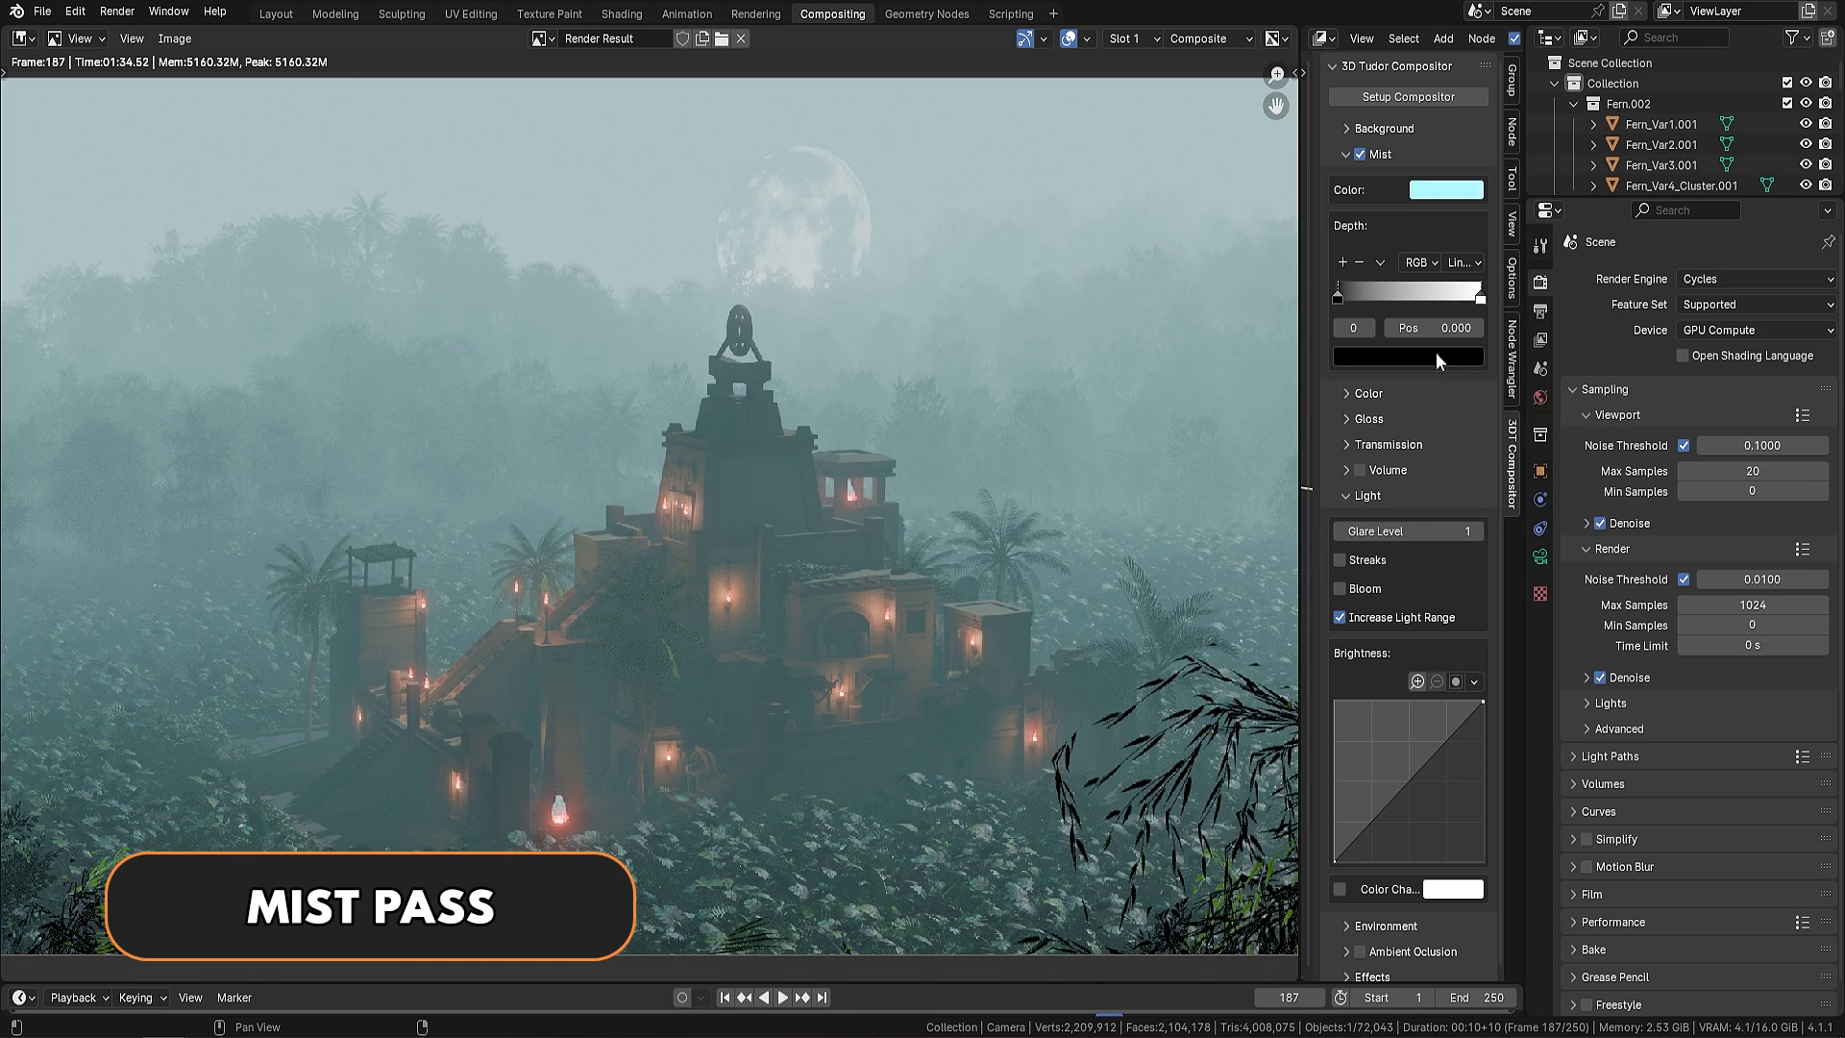
{"action": "left_click_drag", "start_coordinate": [1339, 299], "coordinate": [1441, 300]}
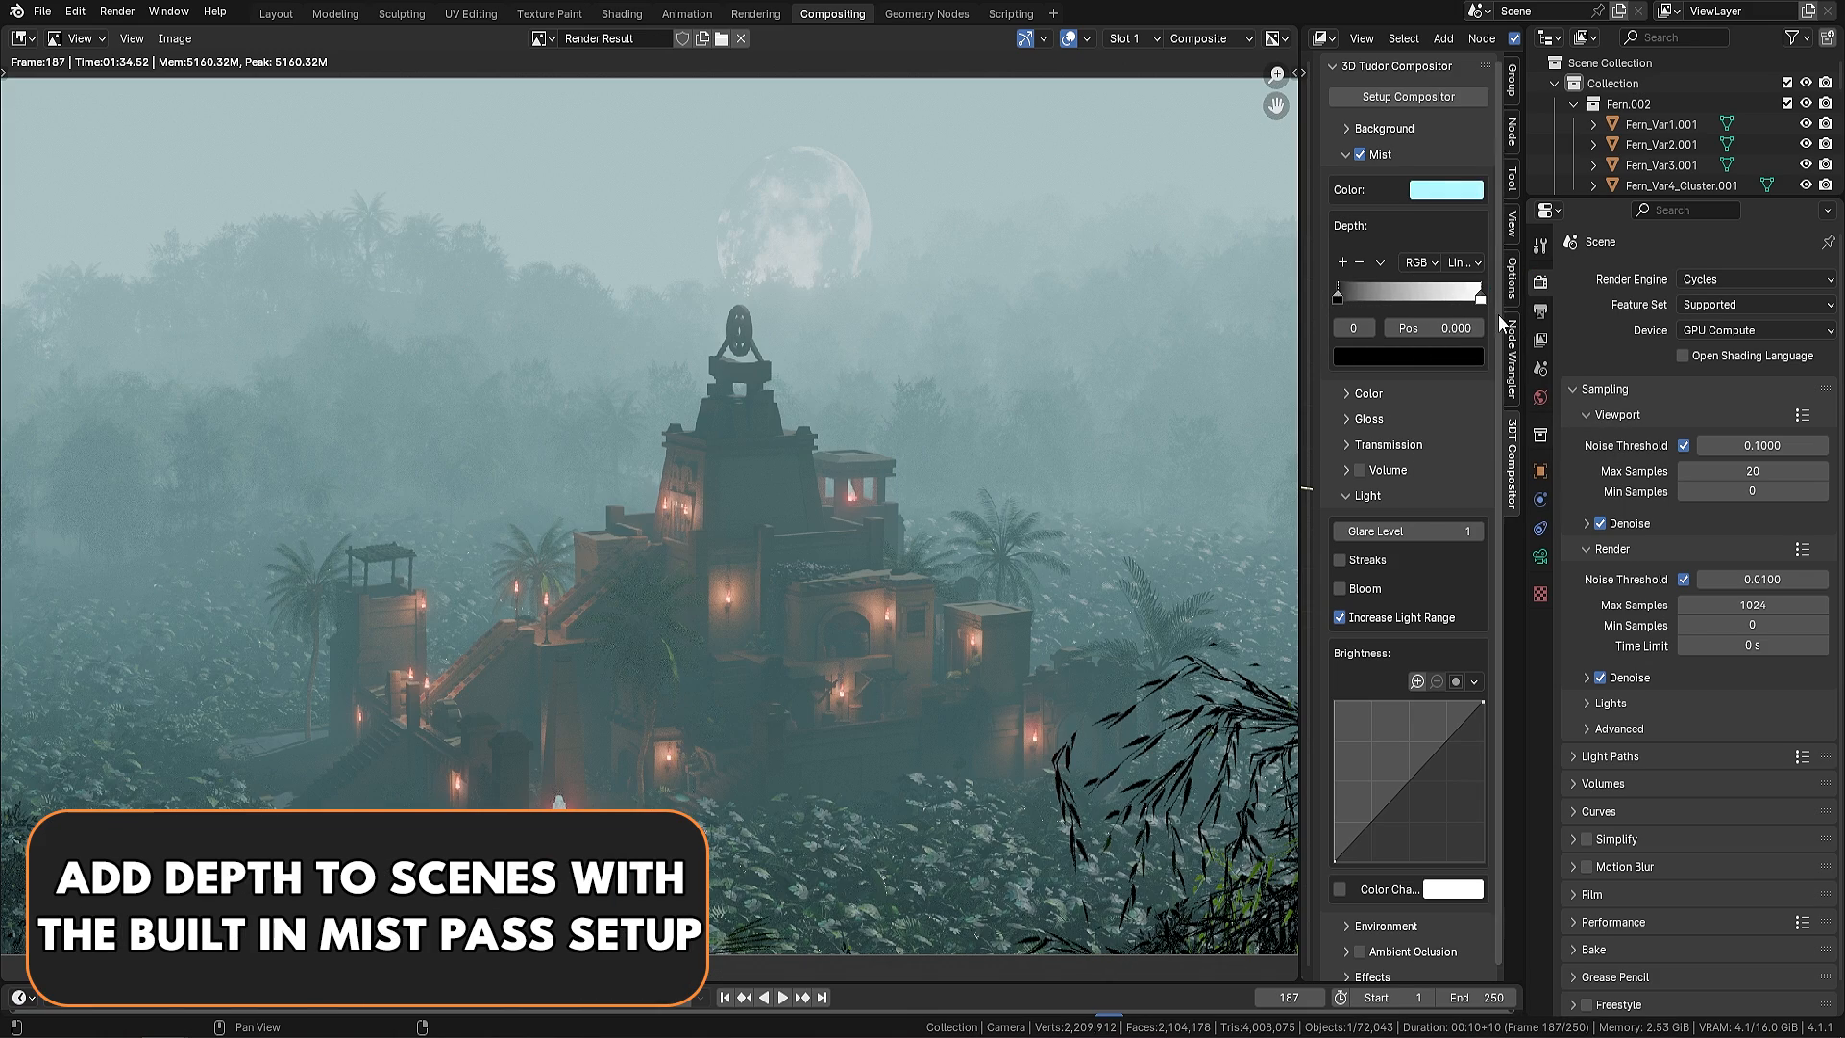
Thin the mist by darkening the Depth ramp's white stop to gray, keeping it at position 1.000
{"action": "left_click", "coordinate": [1408, 357]}
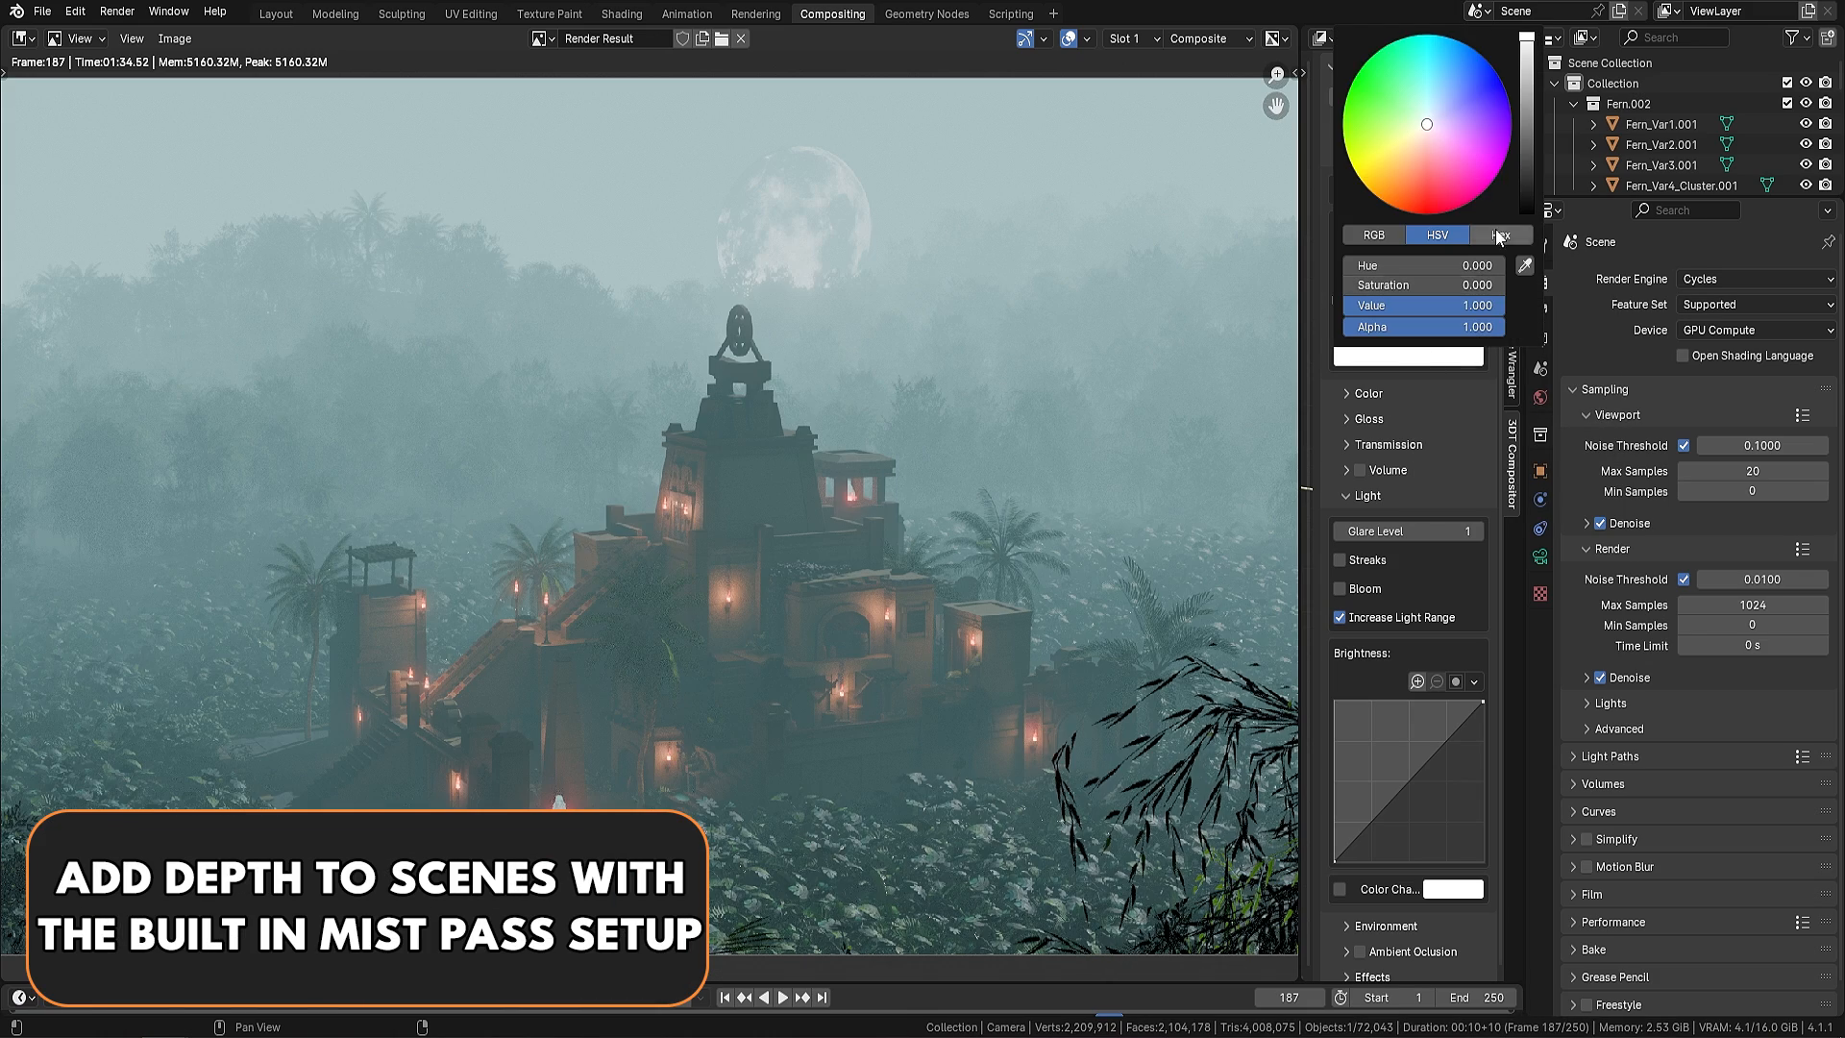
{"action": "left_click_drag", "start_coordinate": [1529, 111], "coordinate": [1528, 165]}
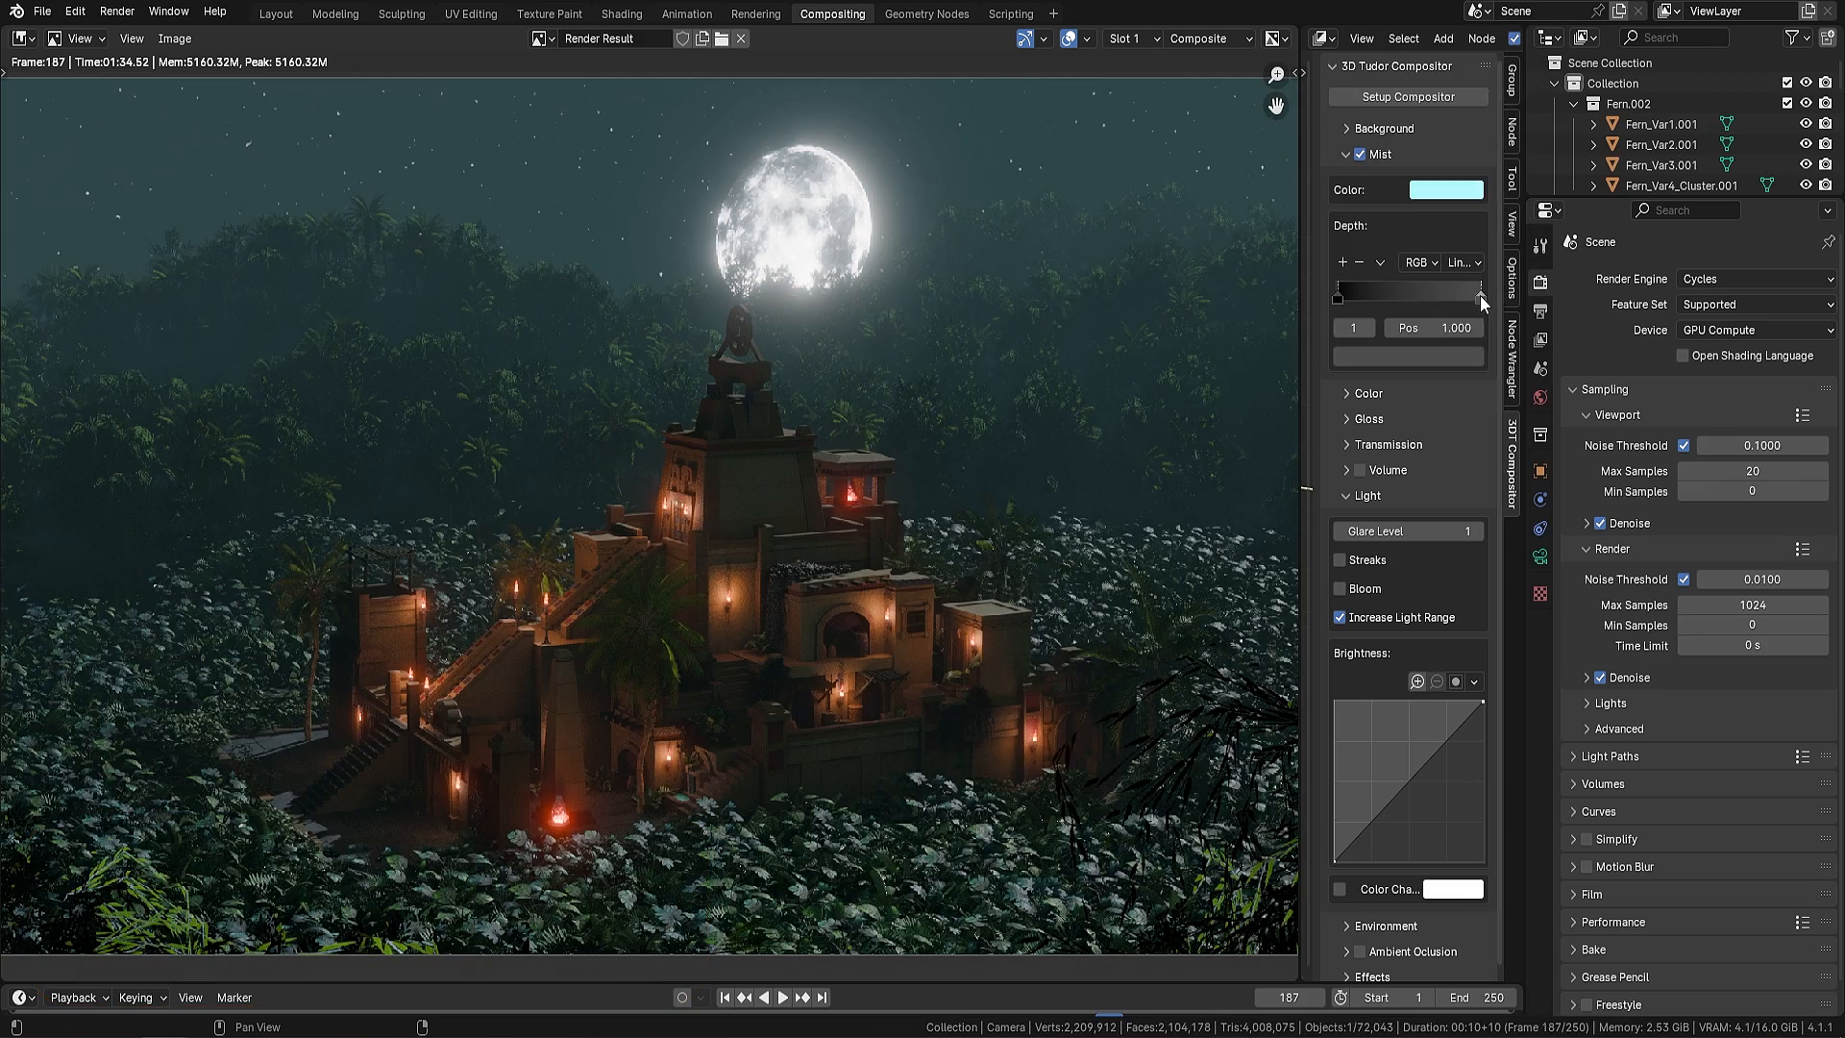
{"action": "mouse_move", "coordinate": [1481, 297]}
{"action": "left_mouse_down"}
{"action": "mouse_move", "coordinate": [1398, 293]}
{"action": "mouse_move", "coordinate": [1484, 300]}
{"action": "left_mouse_up"}
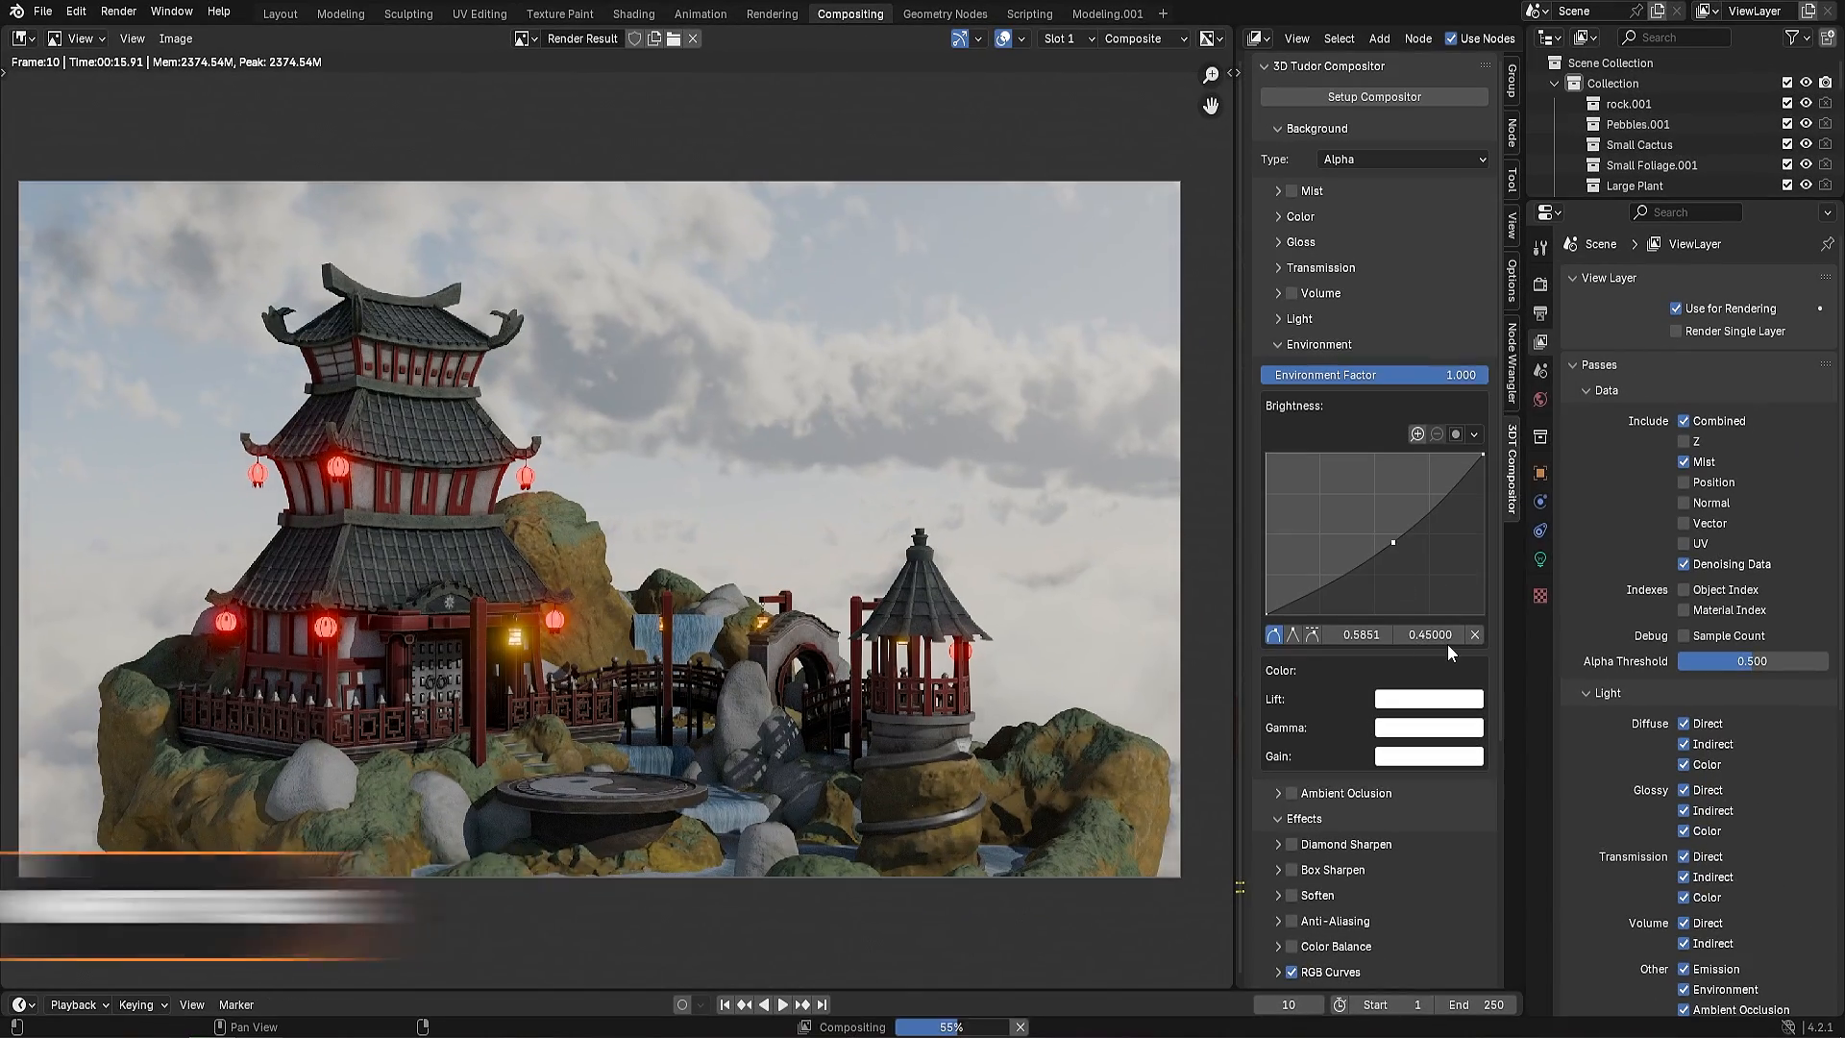
Tint the Environment Lift light pink, Gamma light blue and Gain light yellow, and lower the environment Brightness curve
{"action": "left_click", "coordinate": [1437, 700]}
{"action": "left_click", "coordinate": [1463, 505]}
{"action": "left_click", "coordinate": [1432, 729]}
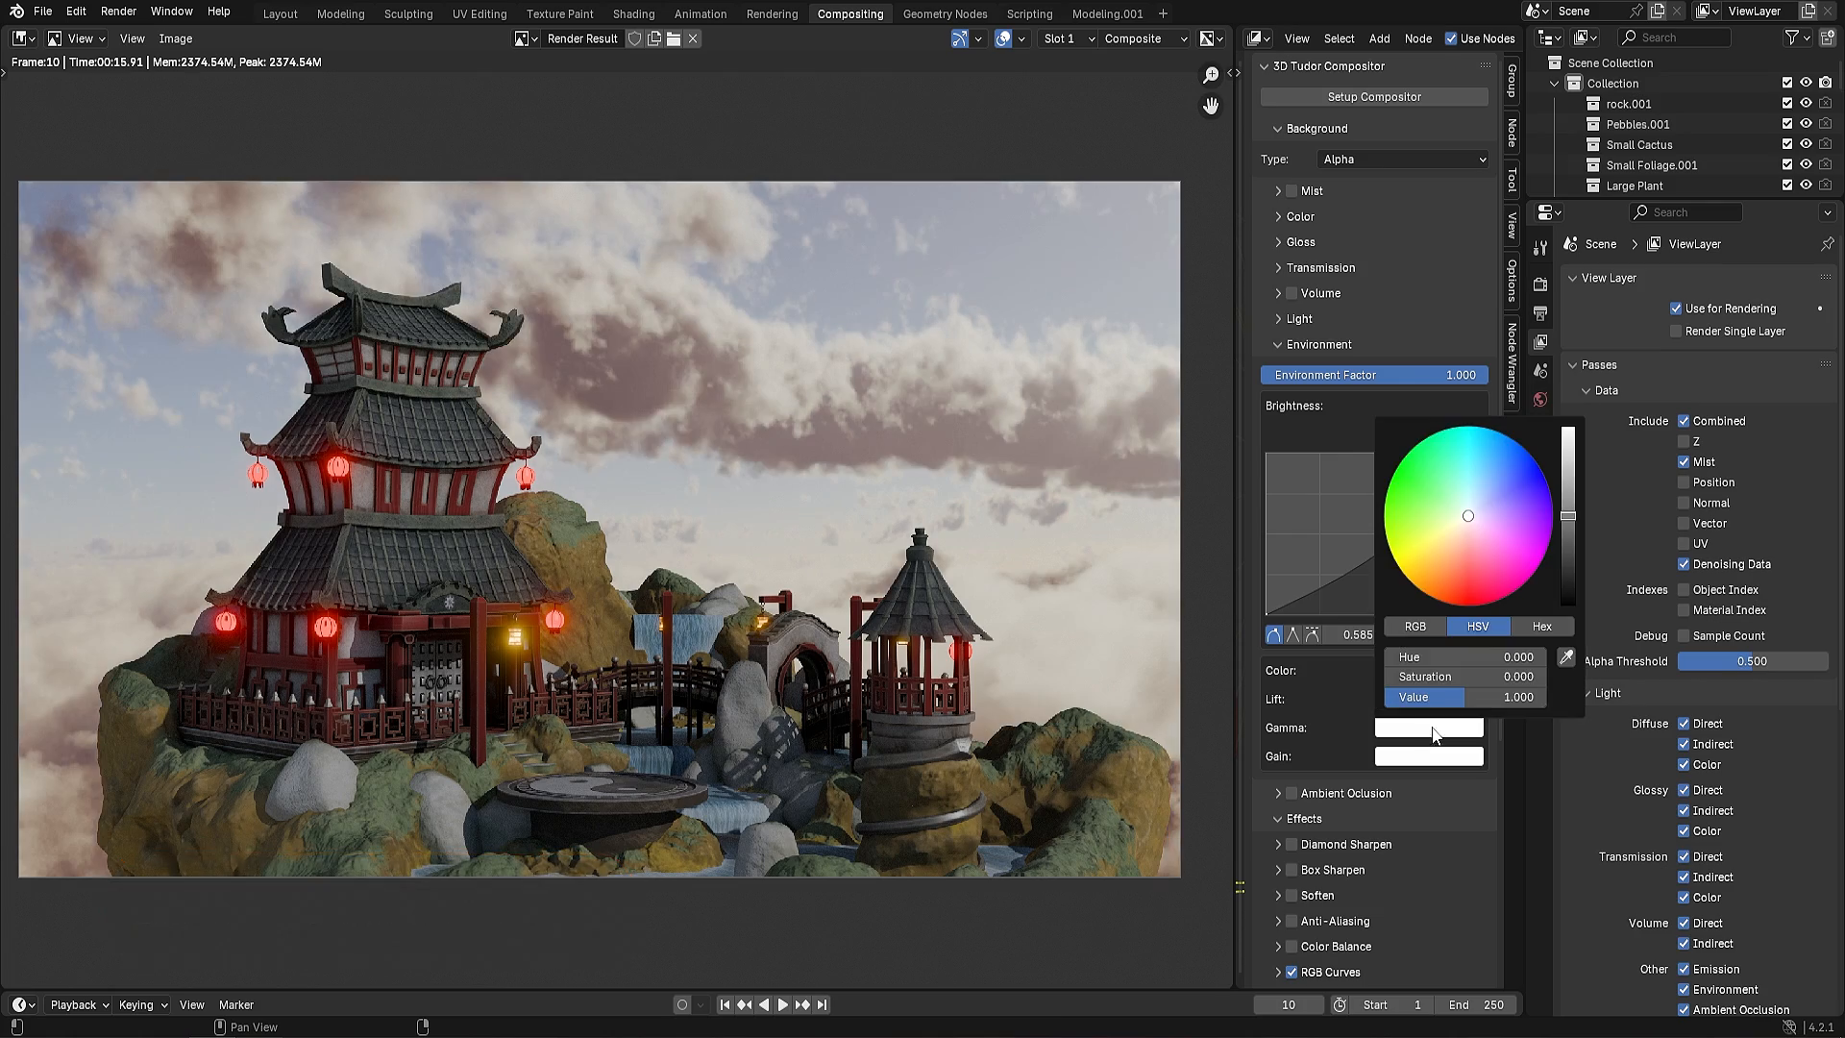
{"action": "left_click", "coordinate": [1478, 498]}
{"action": "left_click", "coordinate": [1444, 757]}
{"action": "left_click", "coordinate": [1449, 557]}
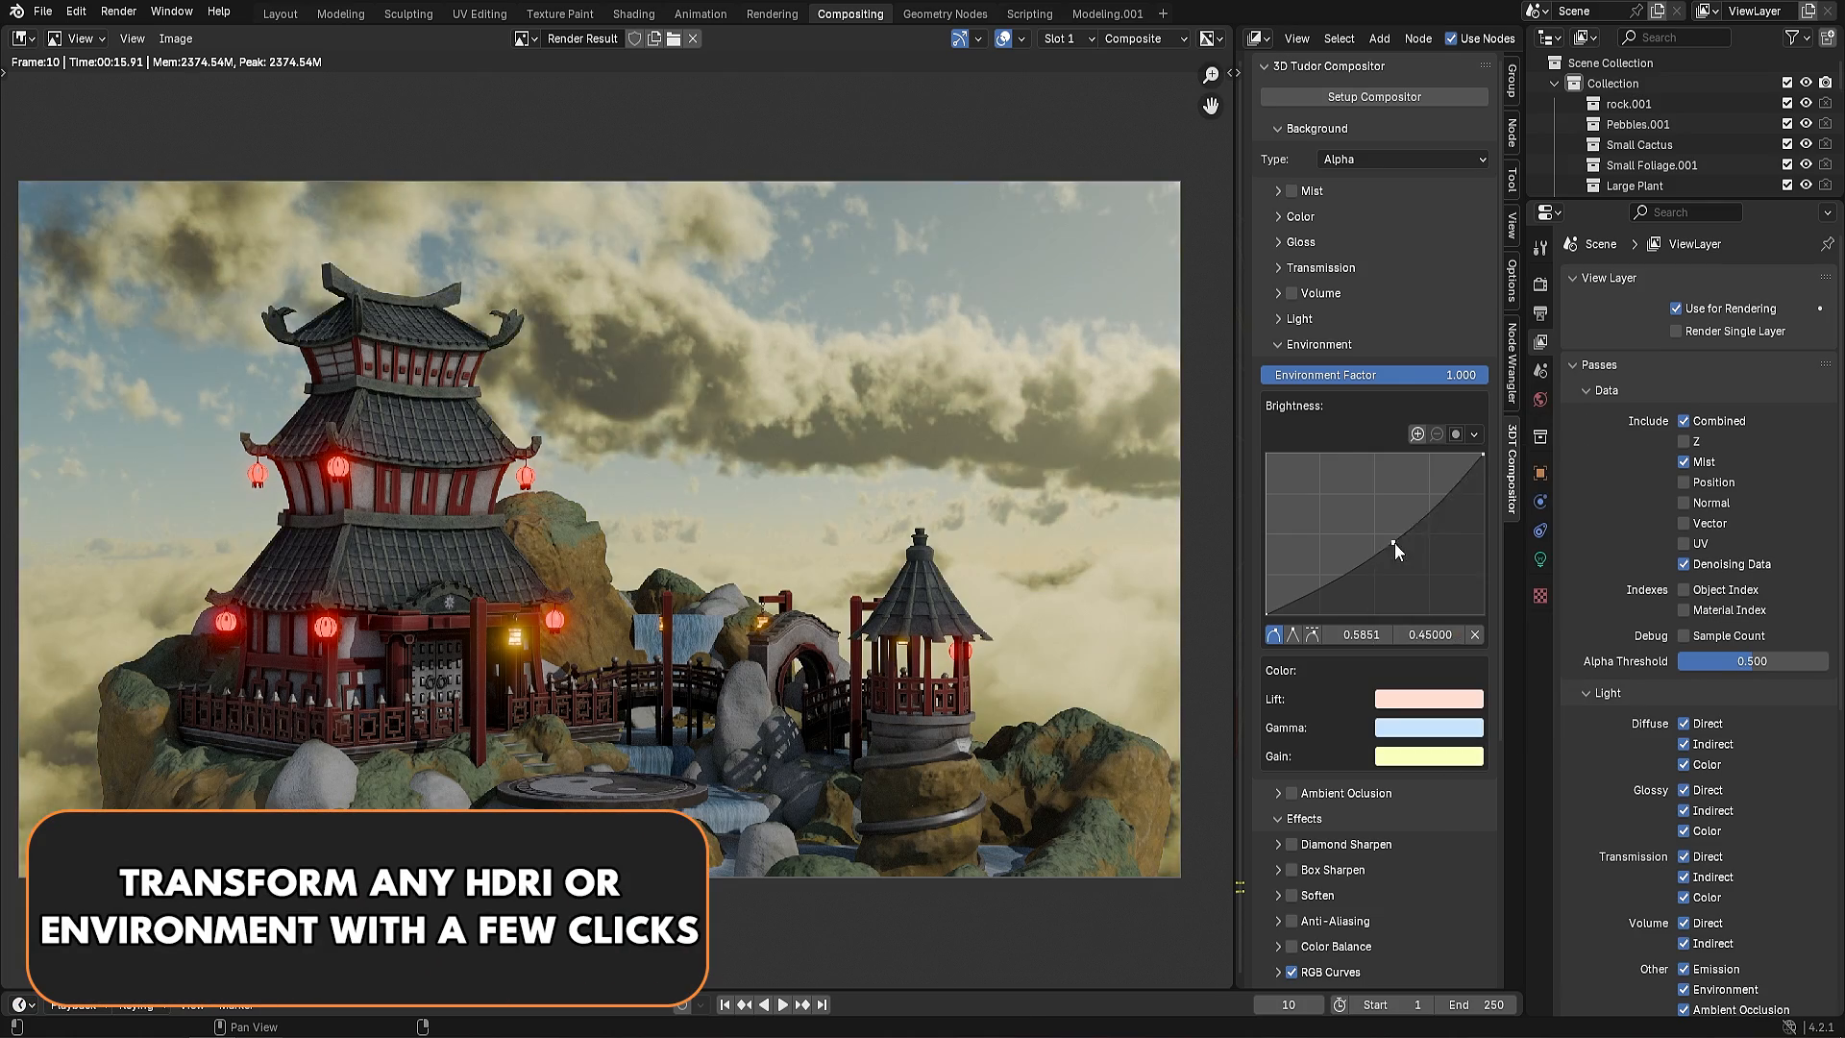
{"action": "left_click_drag", "start_coordinate": [1393, 544], "coordinate": [1420, 576]}
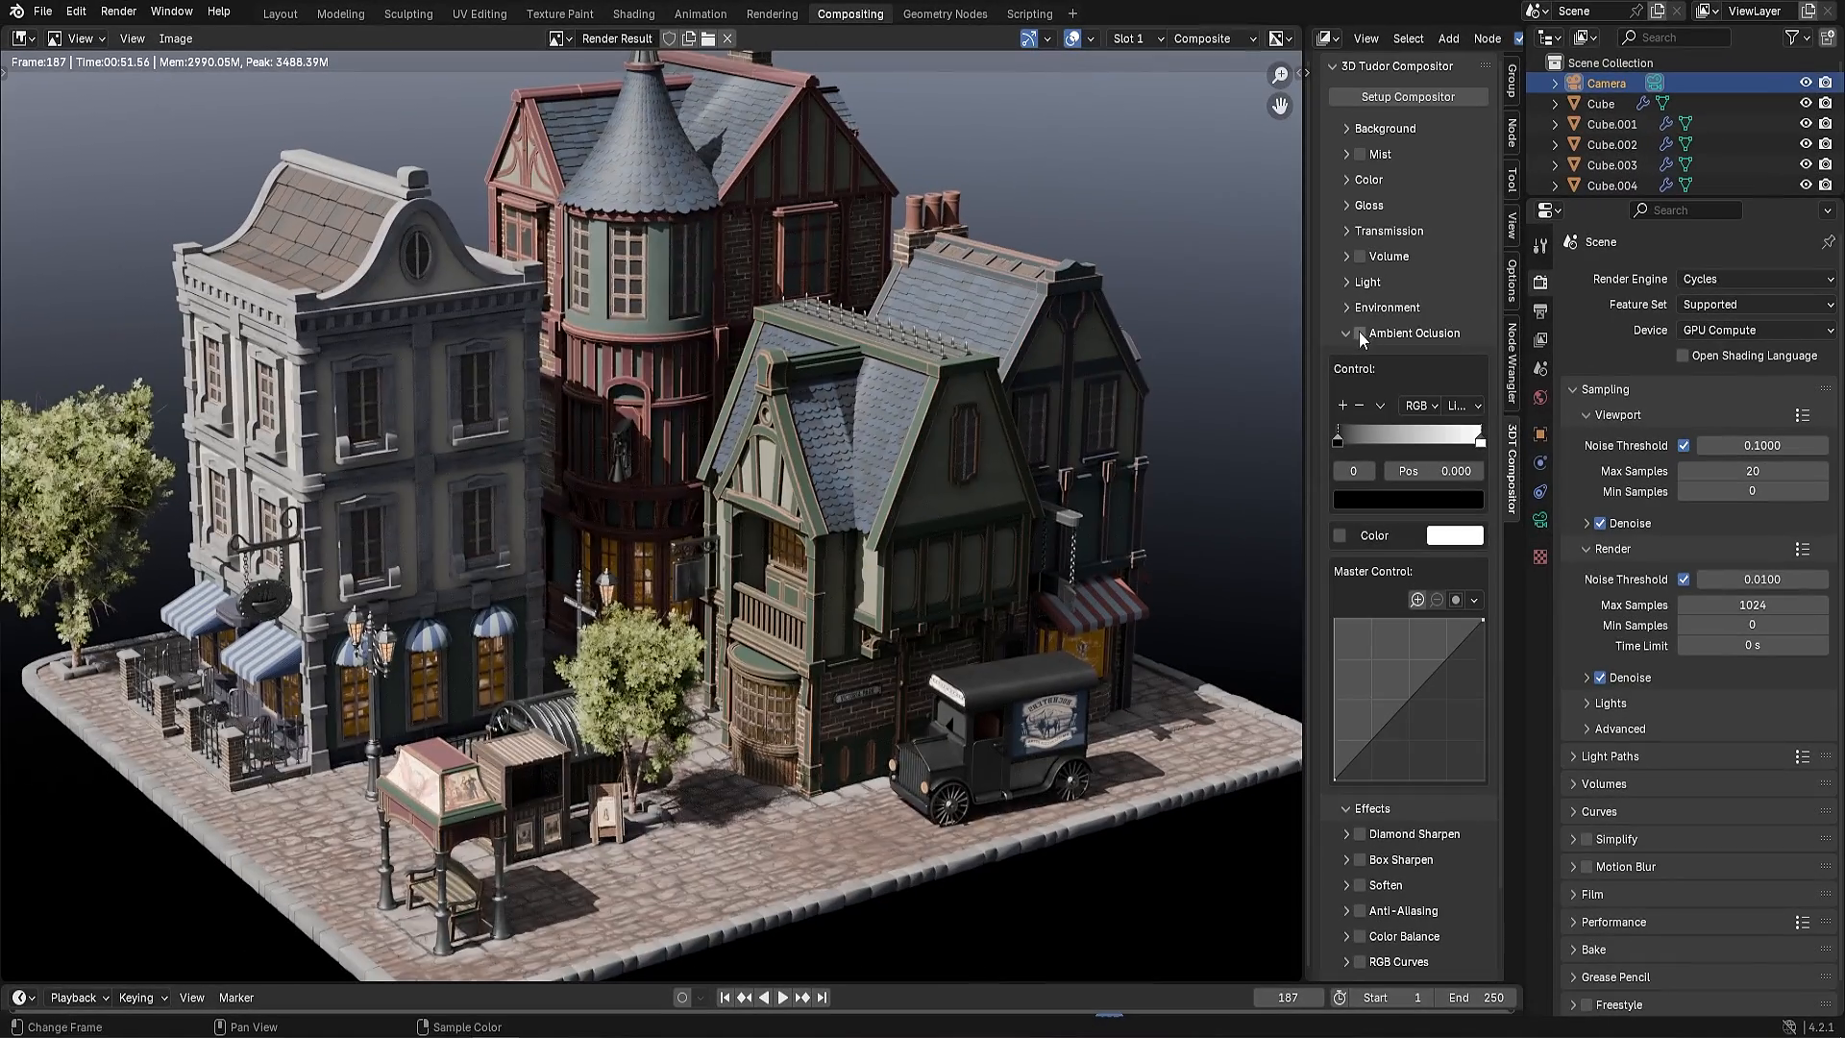
Enable Ambient Occlusion, move its white ramp stop to 0.373 and add a gray stop beside it with value about 0.315
{"action": "left_click_drag", "start_coordinate": [1480, 441], "coordinate": [1391, 441]}
{"action": "left_click", "coordinate": [1370, 441], "text": "ctrl"}
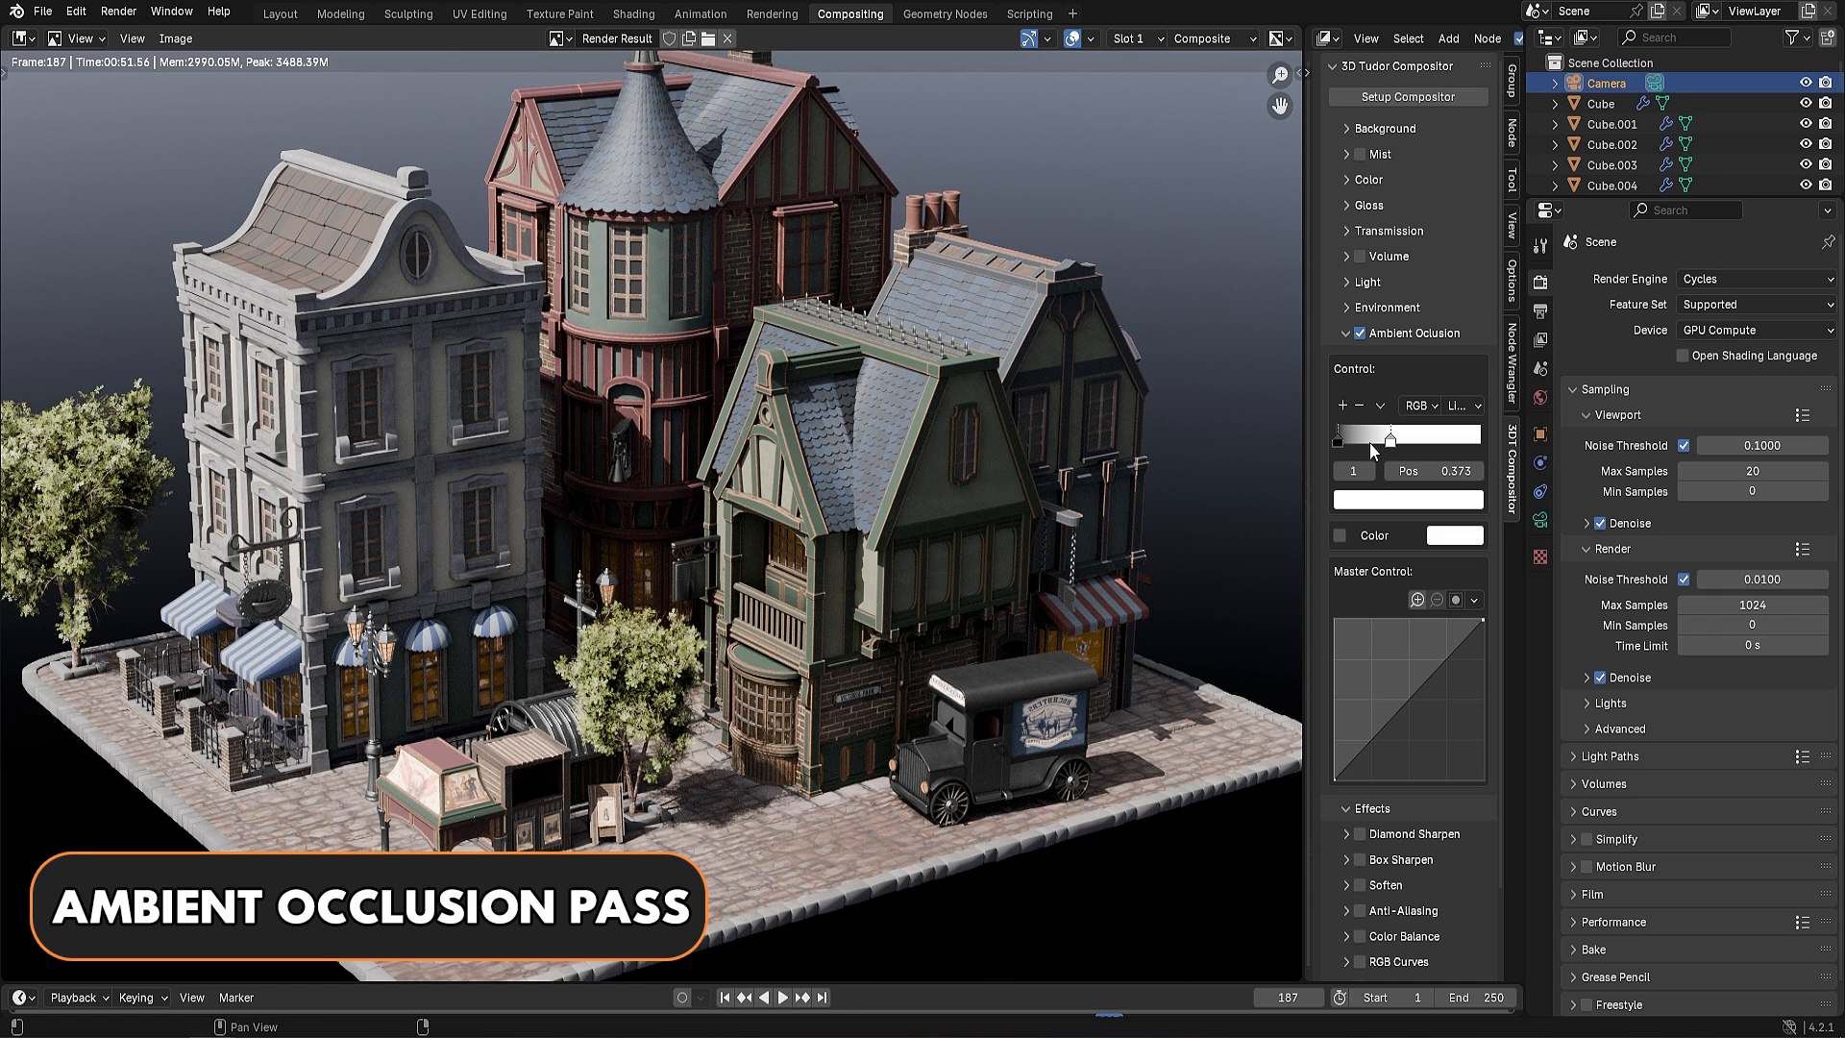
{"action": "left_click", "coordinate": [1394, 500]}
{"action": "mouse_move", "coordinate": [1524, 213]}
{"action": "left_mouse_down"}
{"action": "mouse_move", "coordinate": [1524, 281]}
{"action": "mouse_move", "coordinate": [1524, 248]}
{"action": "left_mouse_up"}
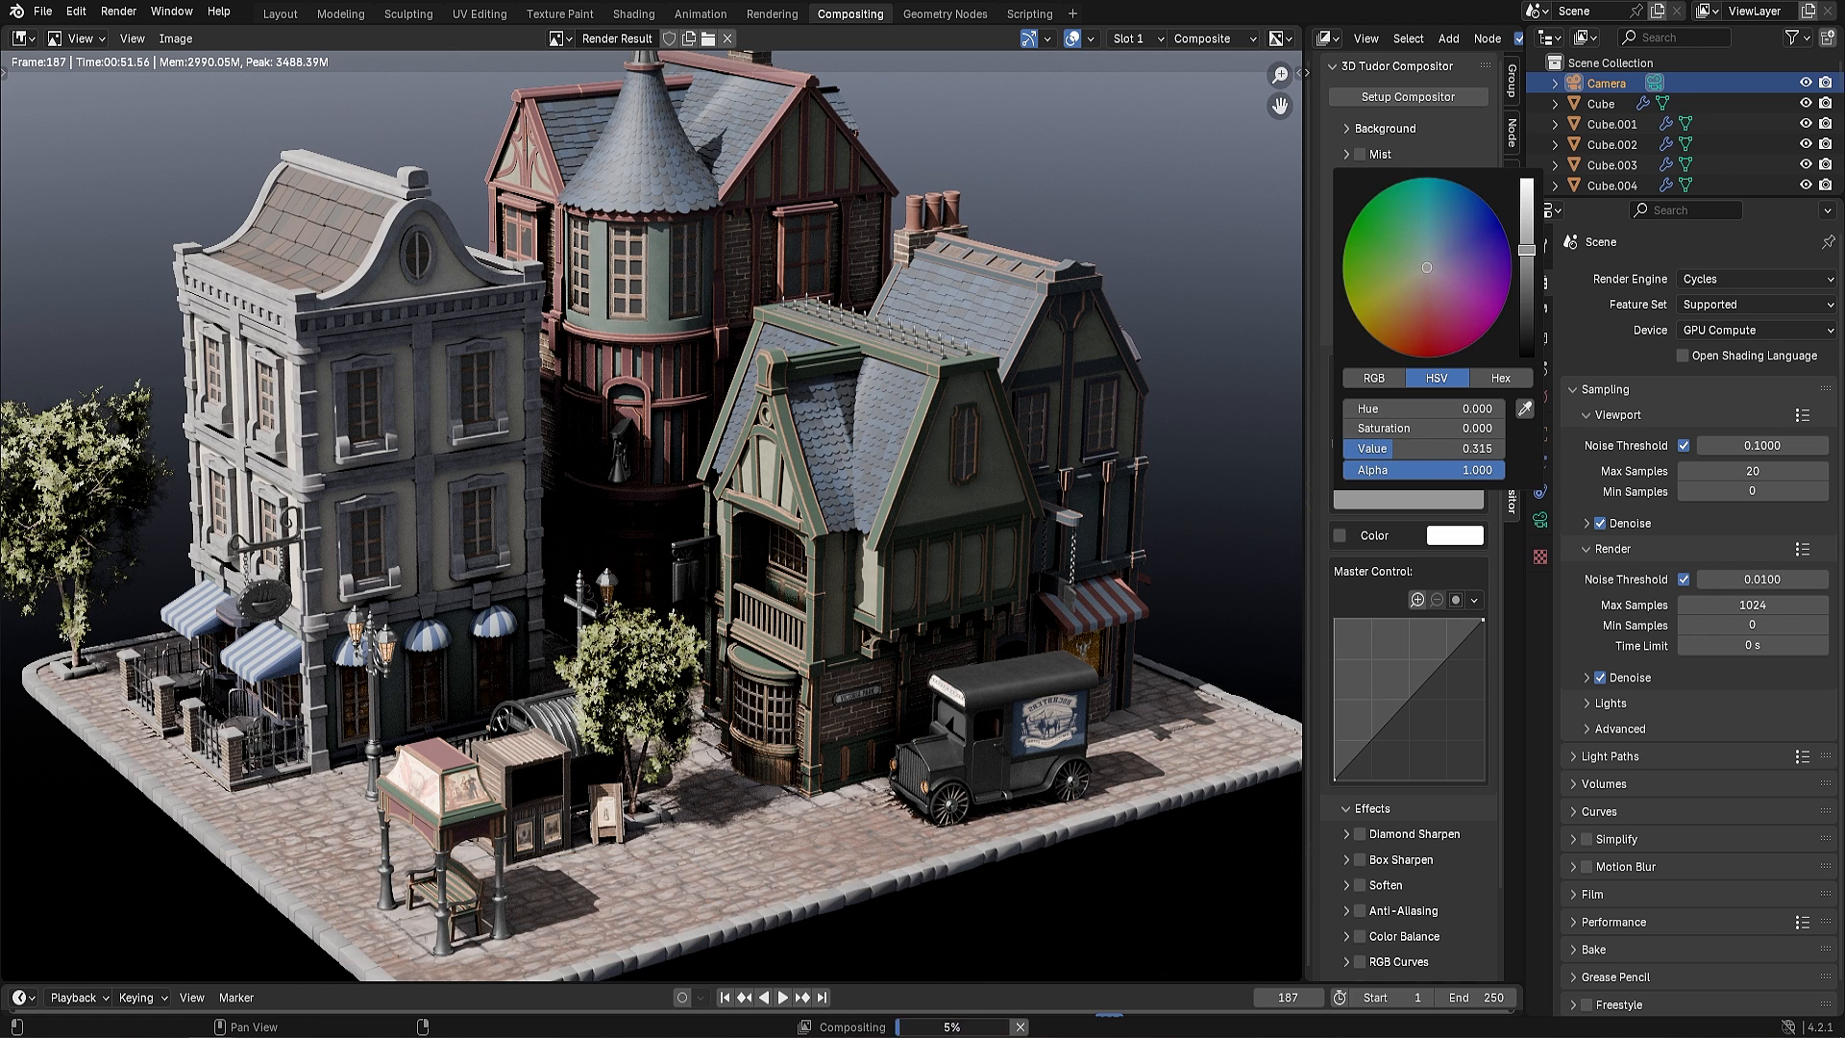
Enable the ambient occlusion Color with a slightly warm tint and raise the midpoint of its Master Control curve
{"action": "left_click", "coordinate": [1336, 533]}
{"action": "left_click", "coordinate": [1455, 535]}
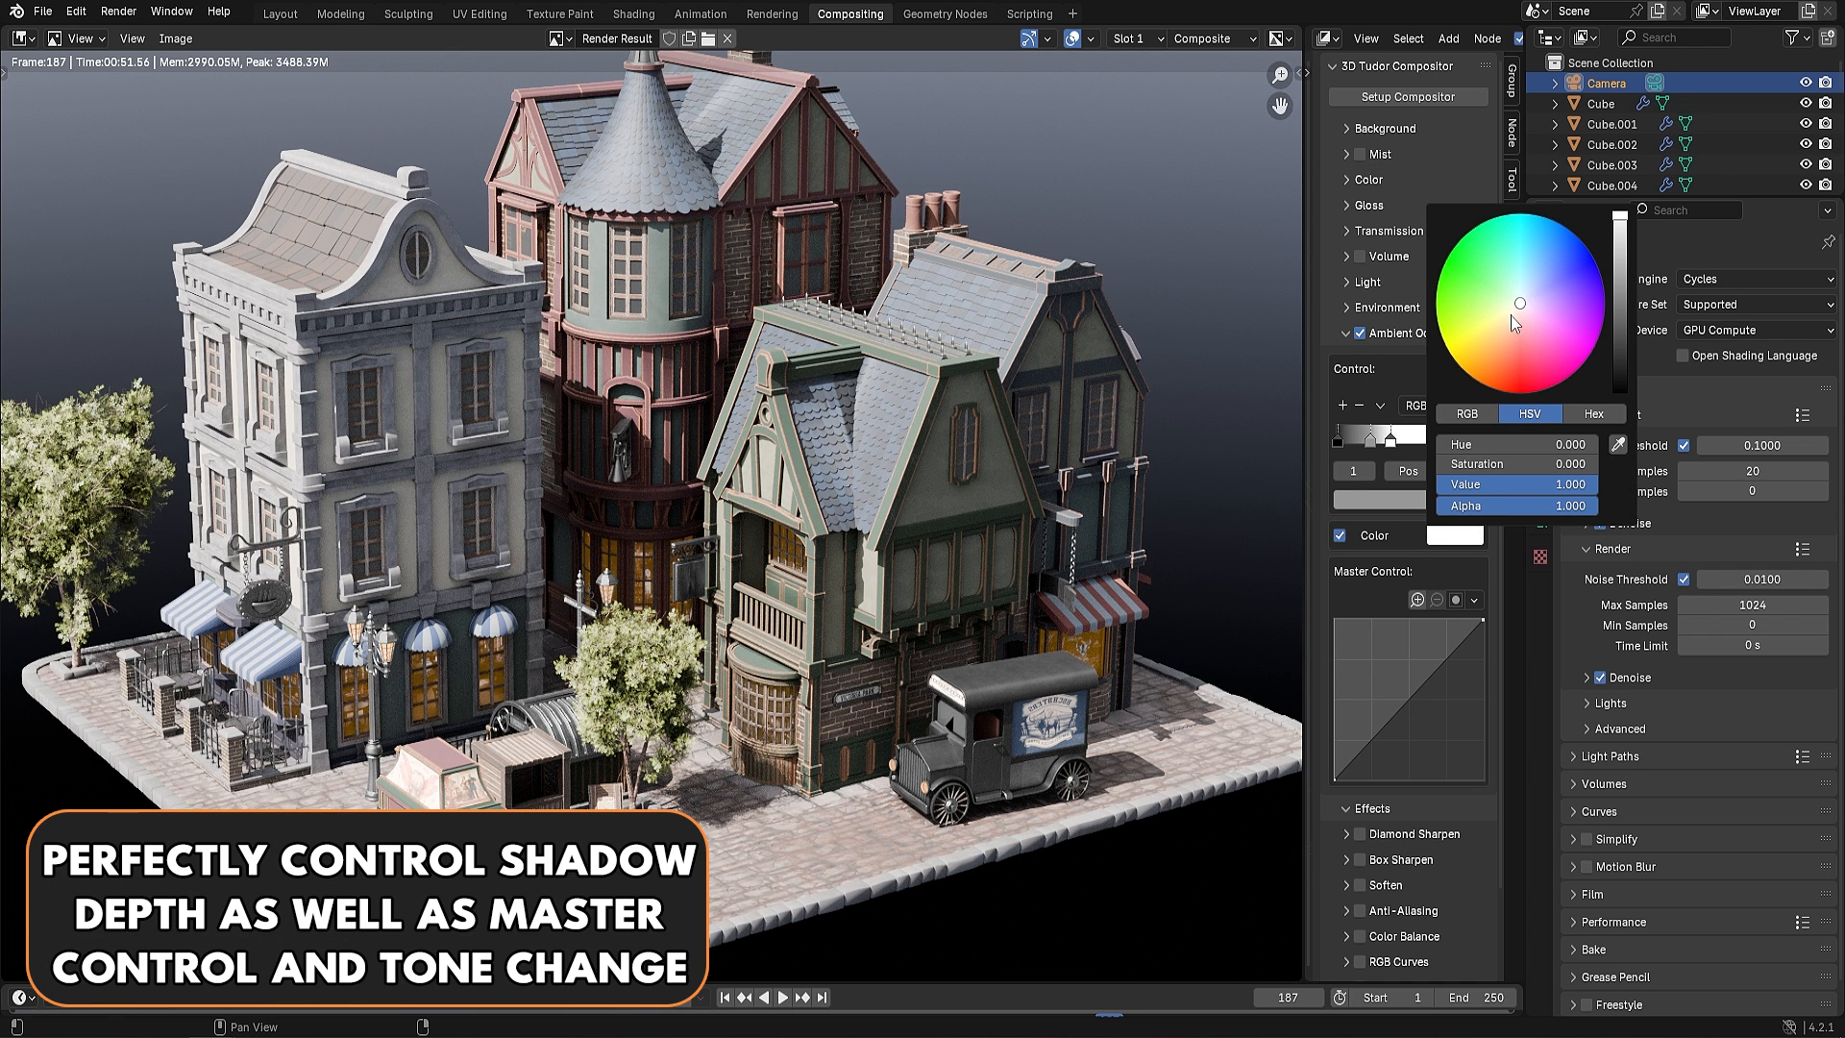
{"action": "left_click_drag", "start_coordinate": [1511, 316], "coordinate": [1505, 320]}
{"action": "left_click_drag", "start_coordinate": [1403, 705], "coordinate": [1376, 656]}
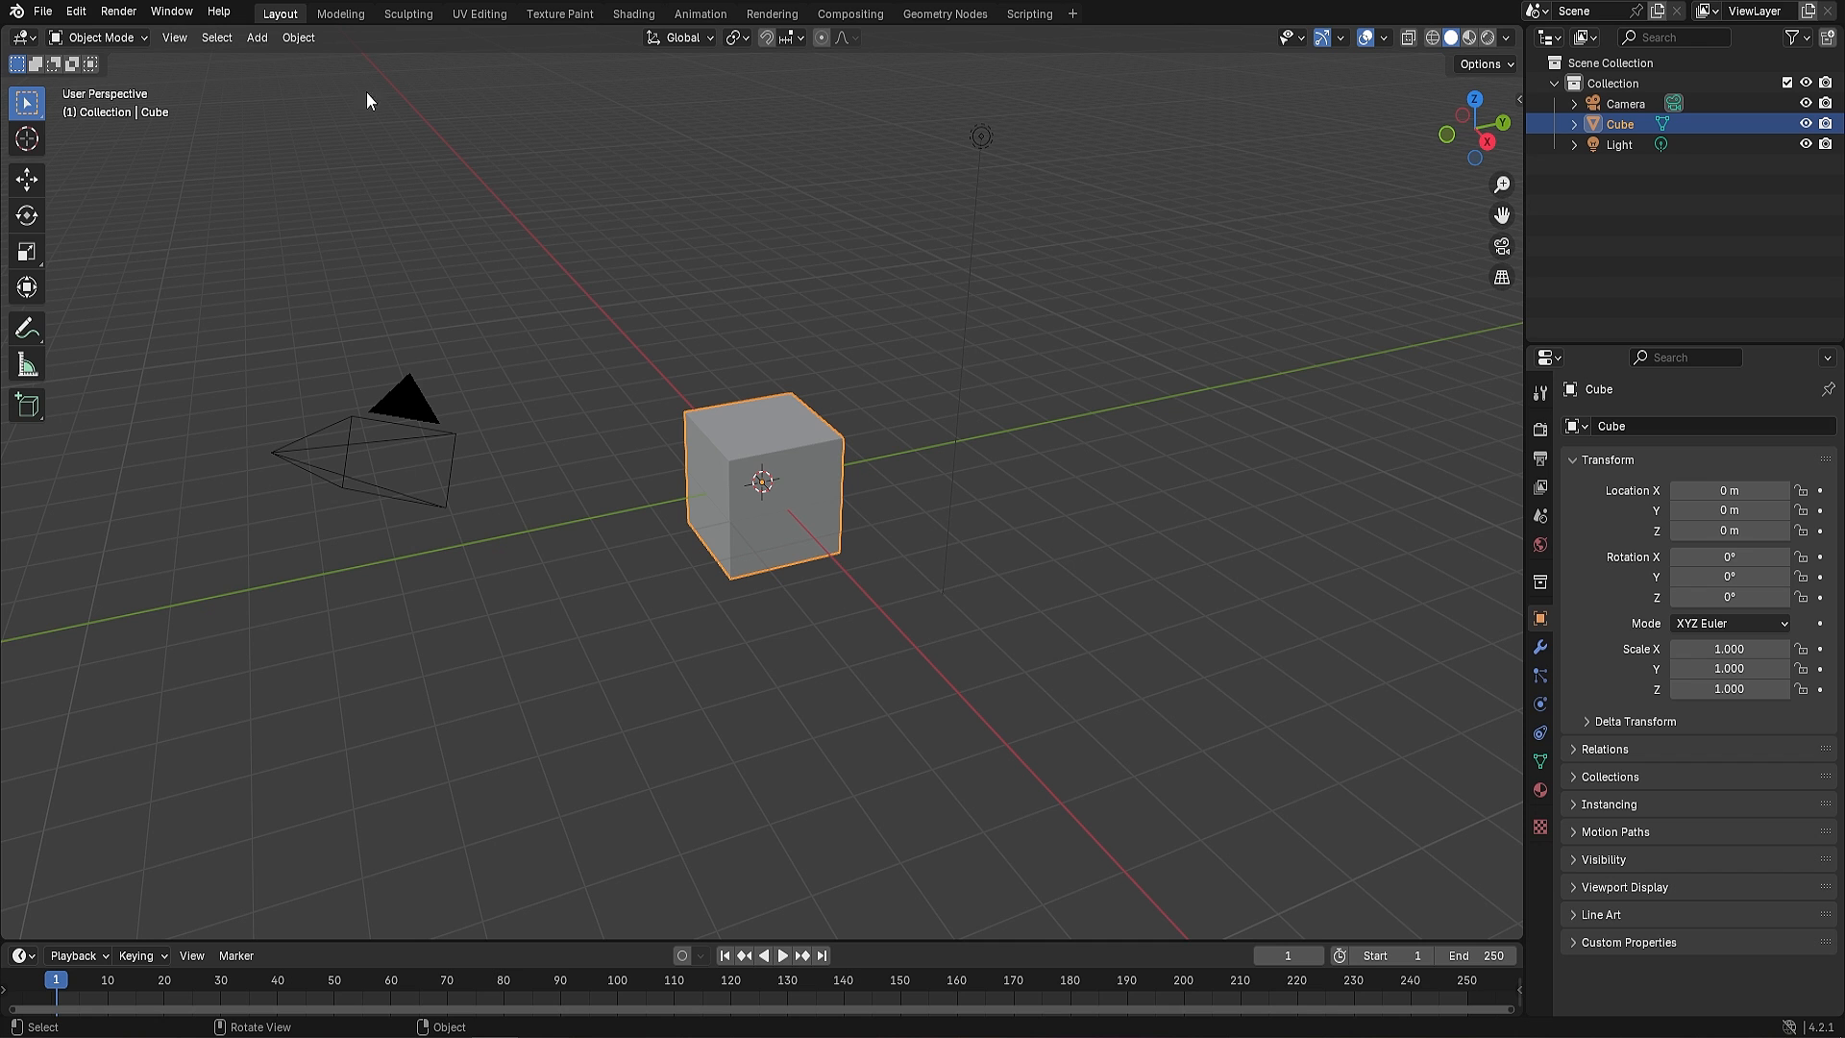
Install the 3DTudorCompositor.zip add-on from disk and close the Preferences window
{"action": "left_click", "coordinate": [76, 11]}
{"action": "left_click", "coordinate": [129, 275]}
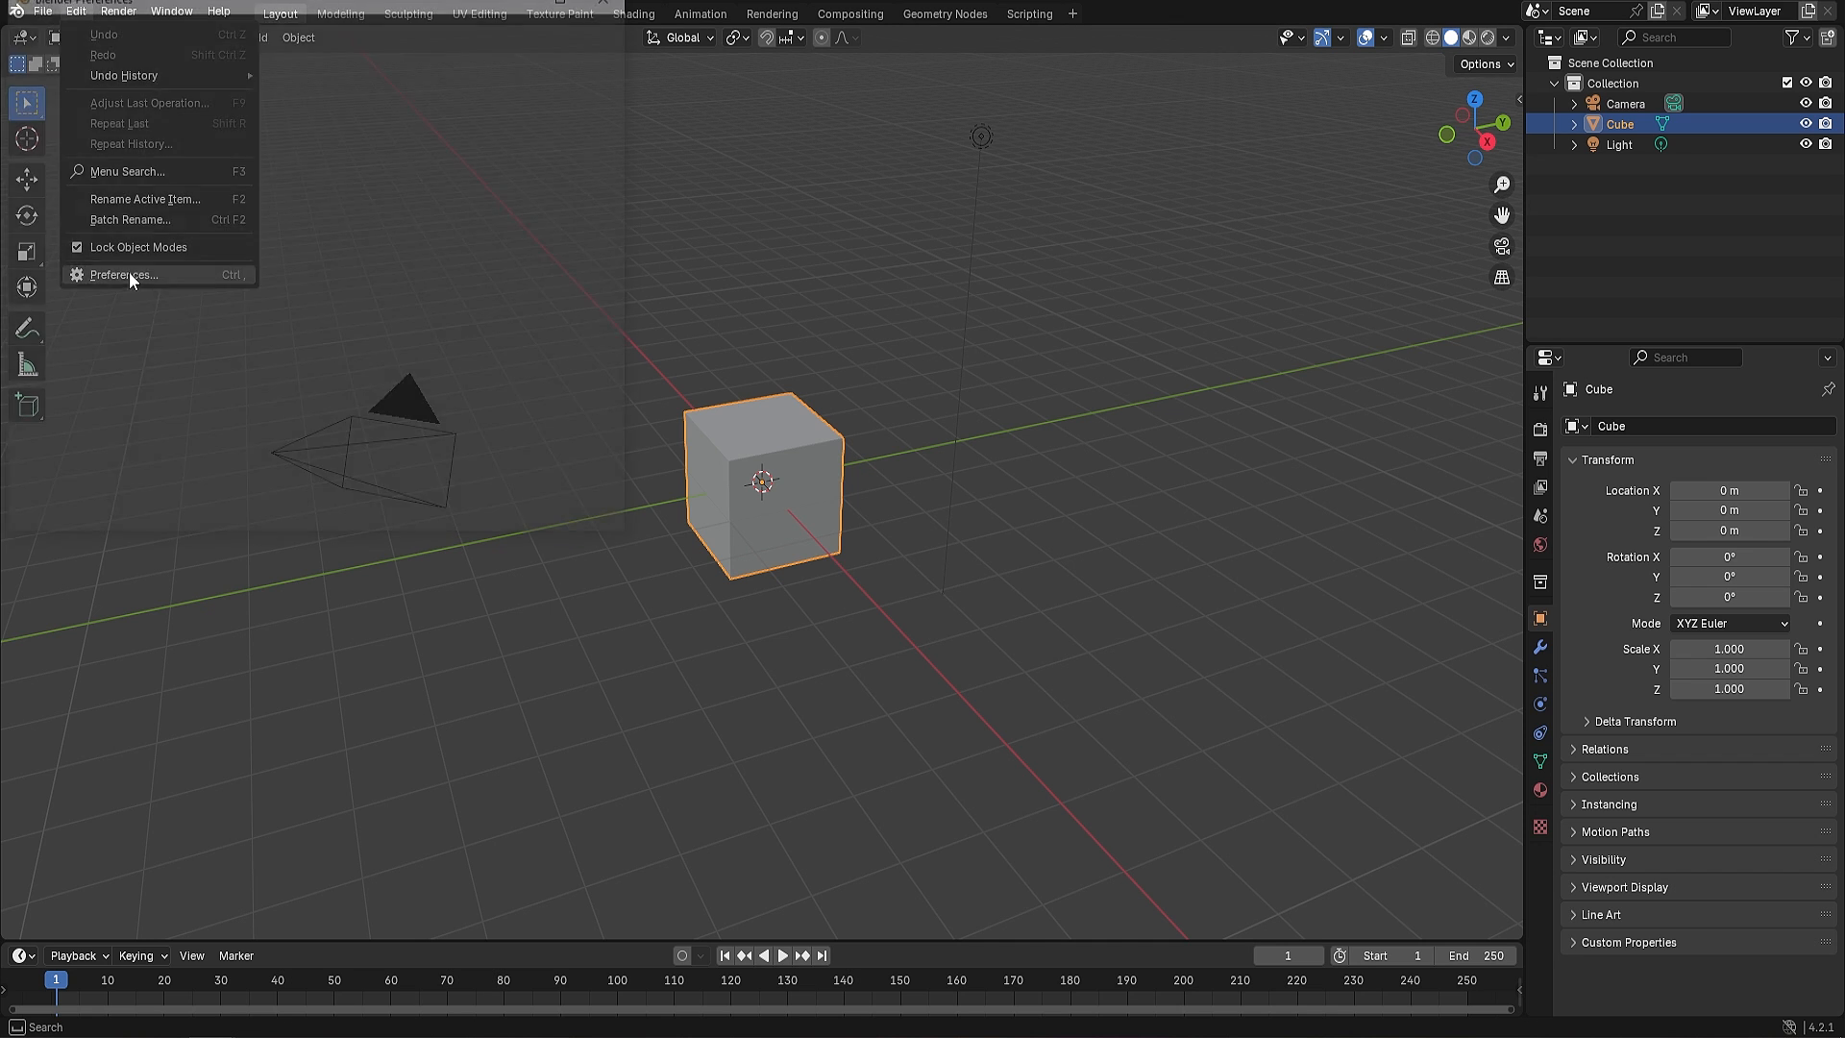
{"action": "left_click", "coordinate": [46, 204]}
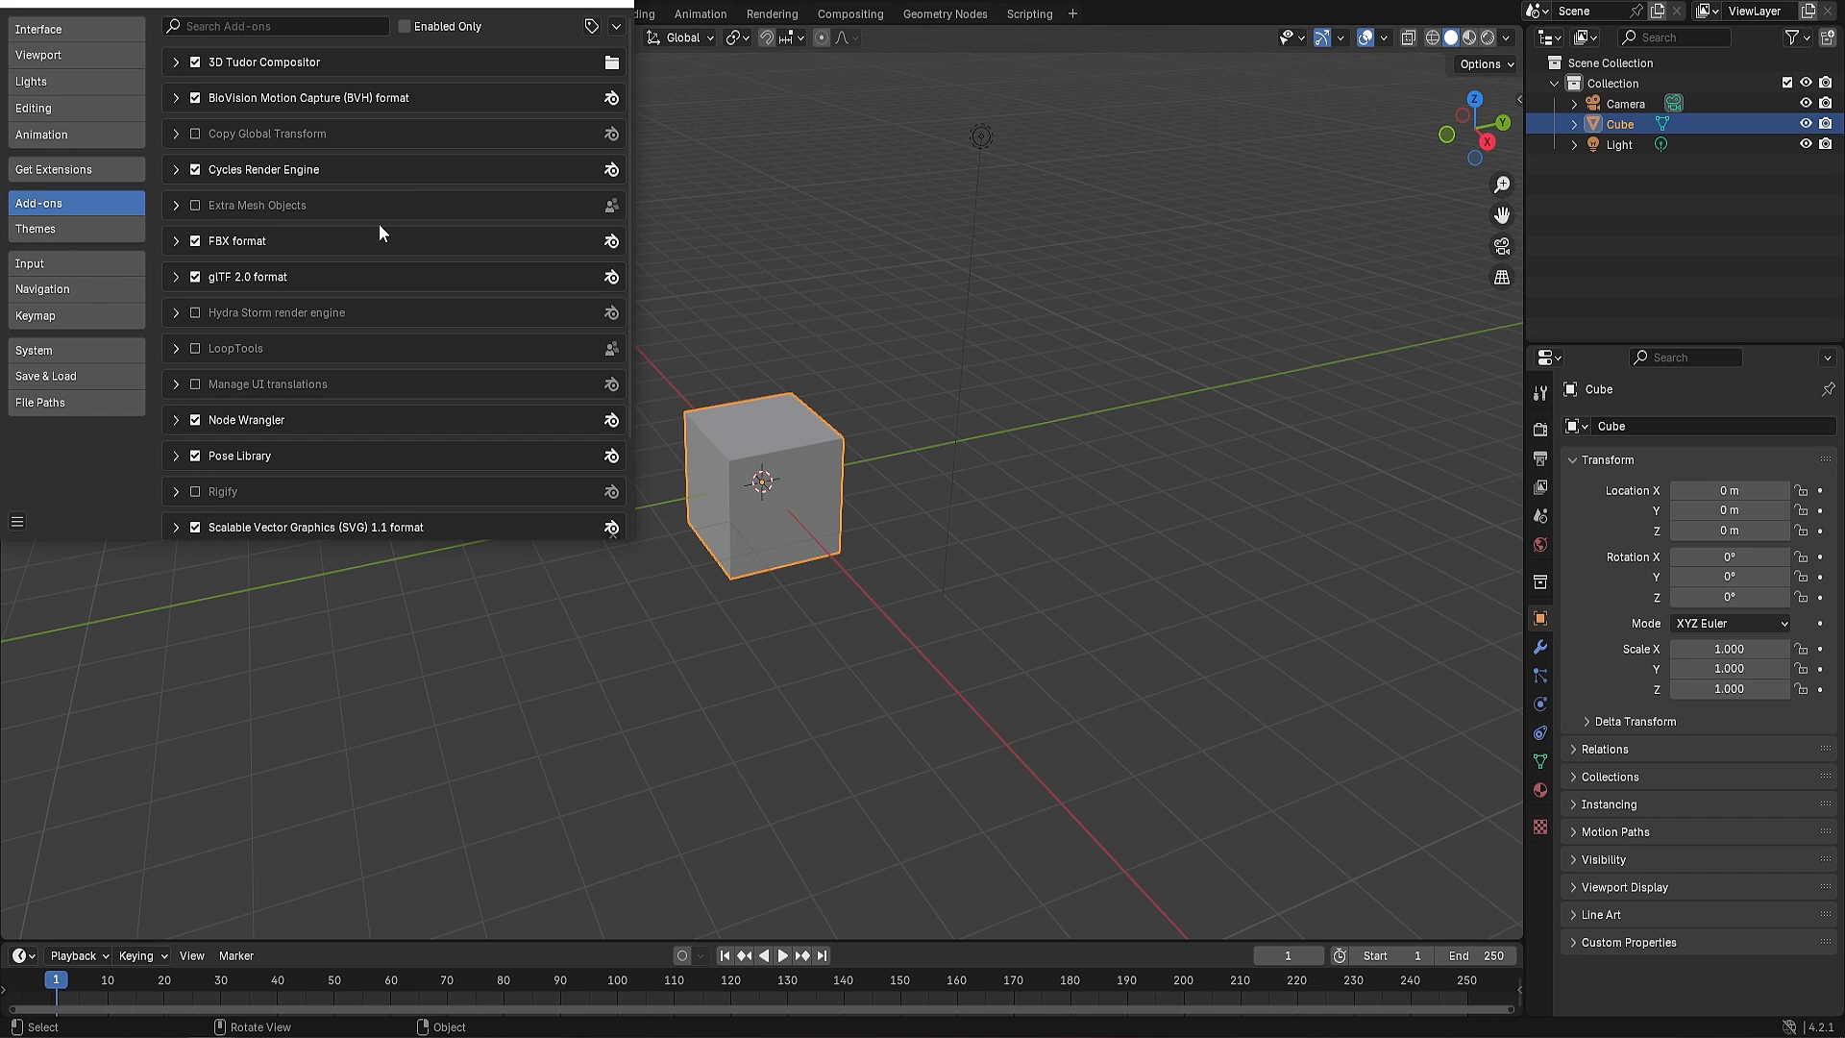
{"action": "left_click", "coordinate": [616, 27]}
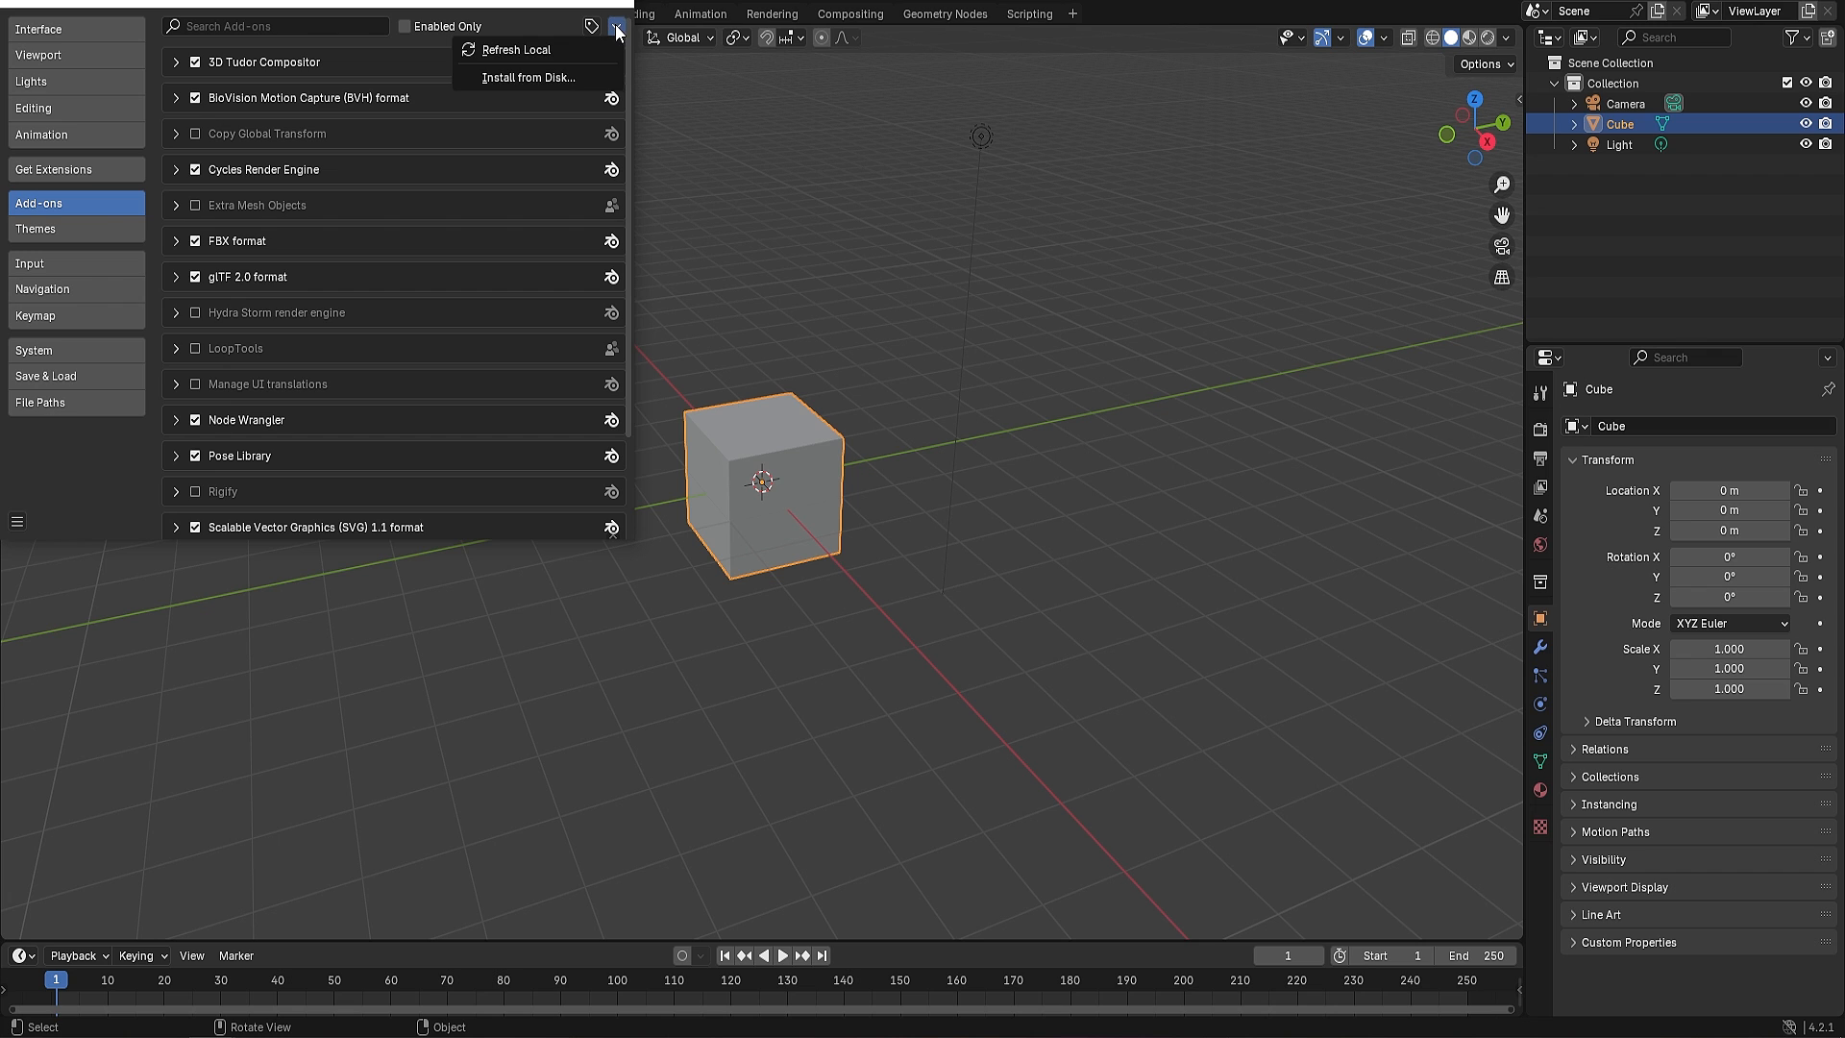
{"action": "left_click", "coordinate": [569, 77]}
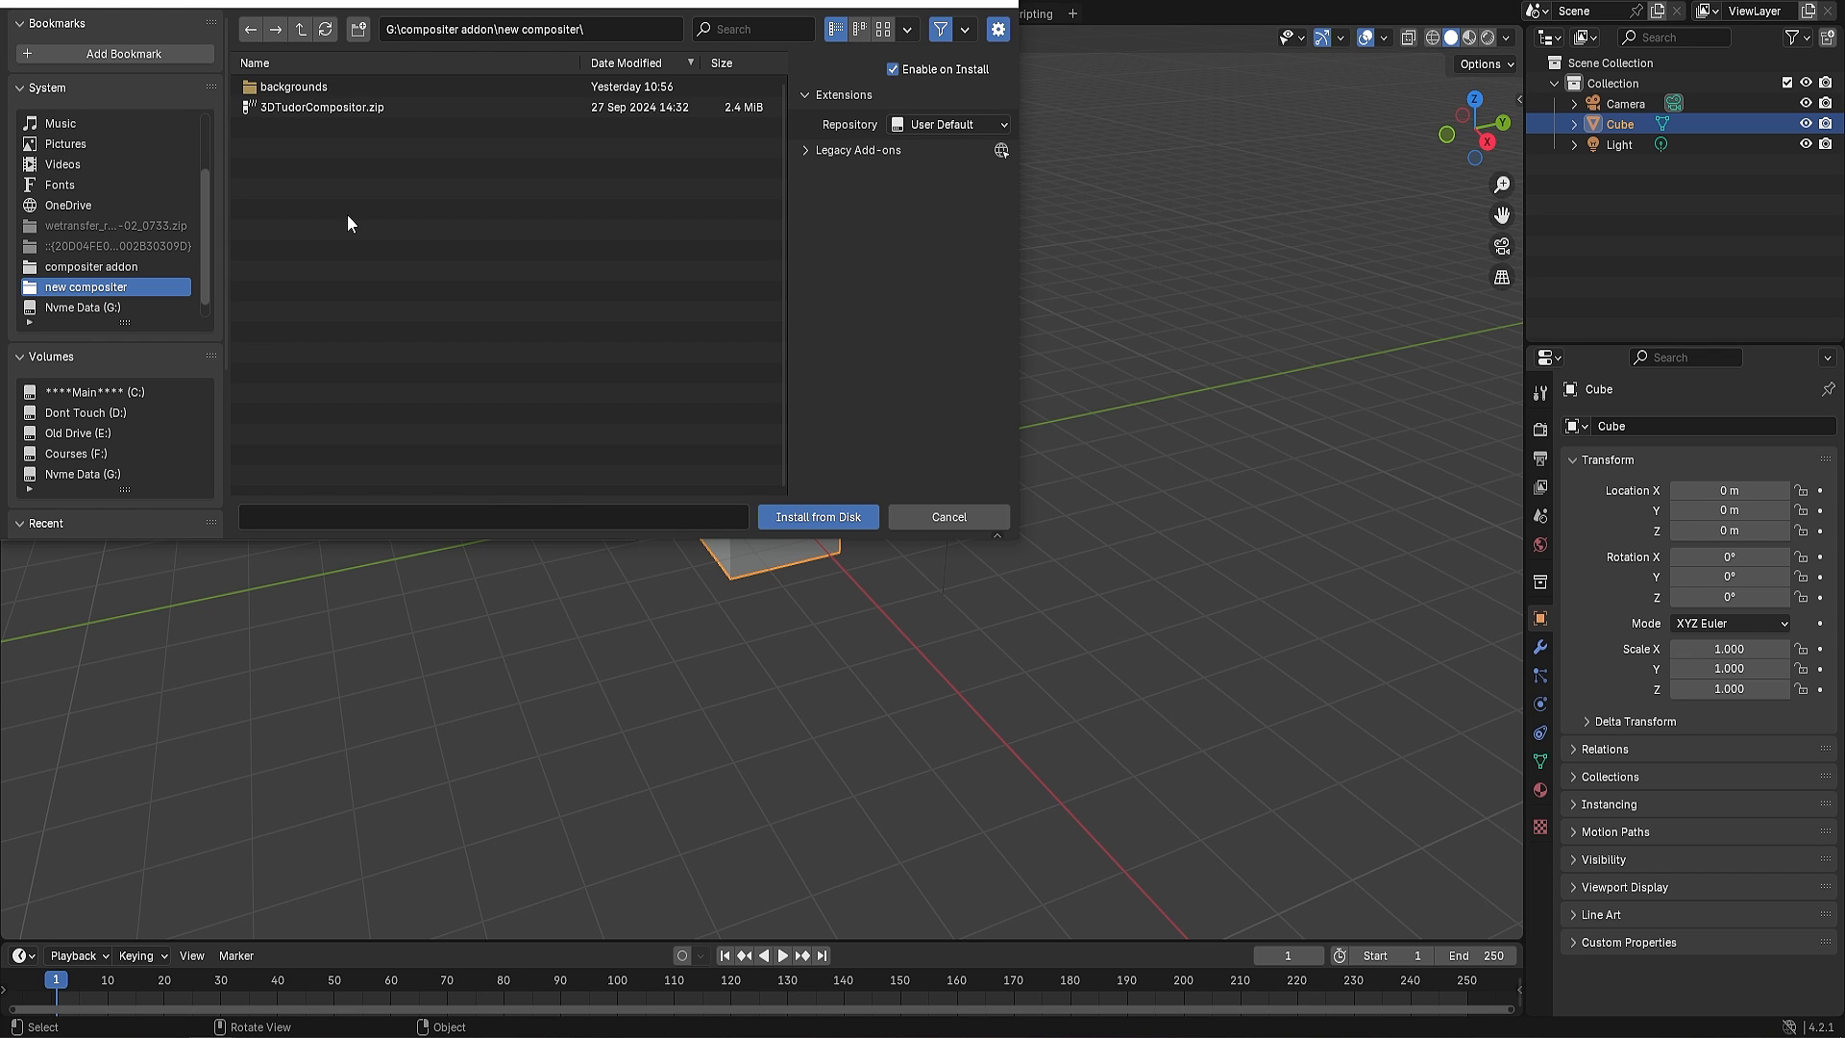
{"action": "double_click", "coordinate": [327, 106]}
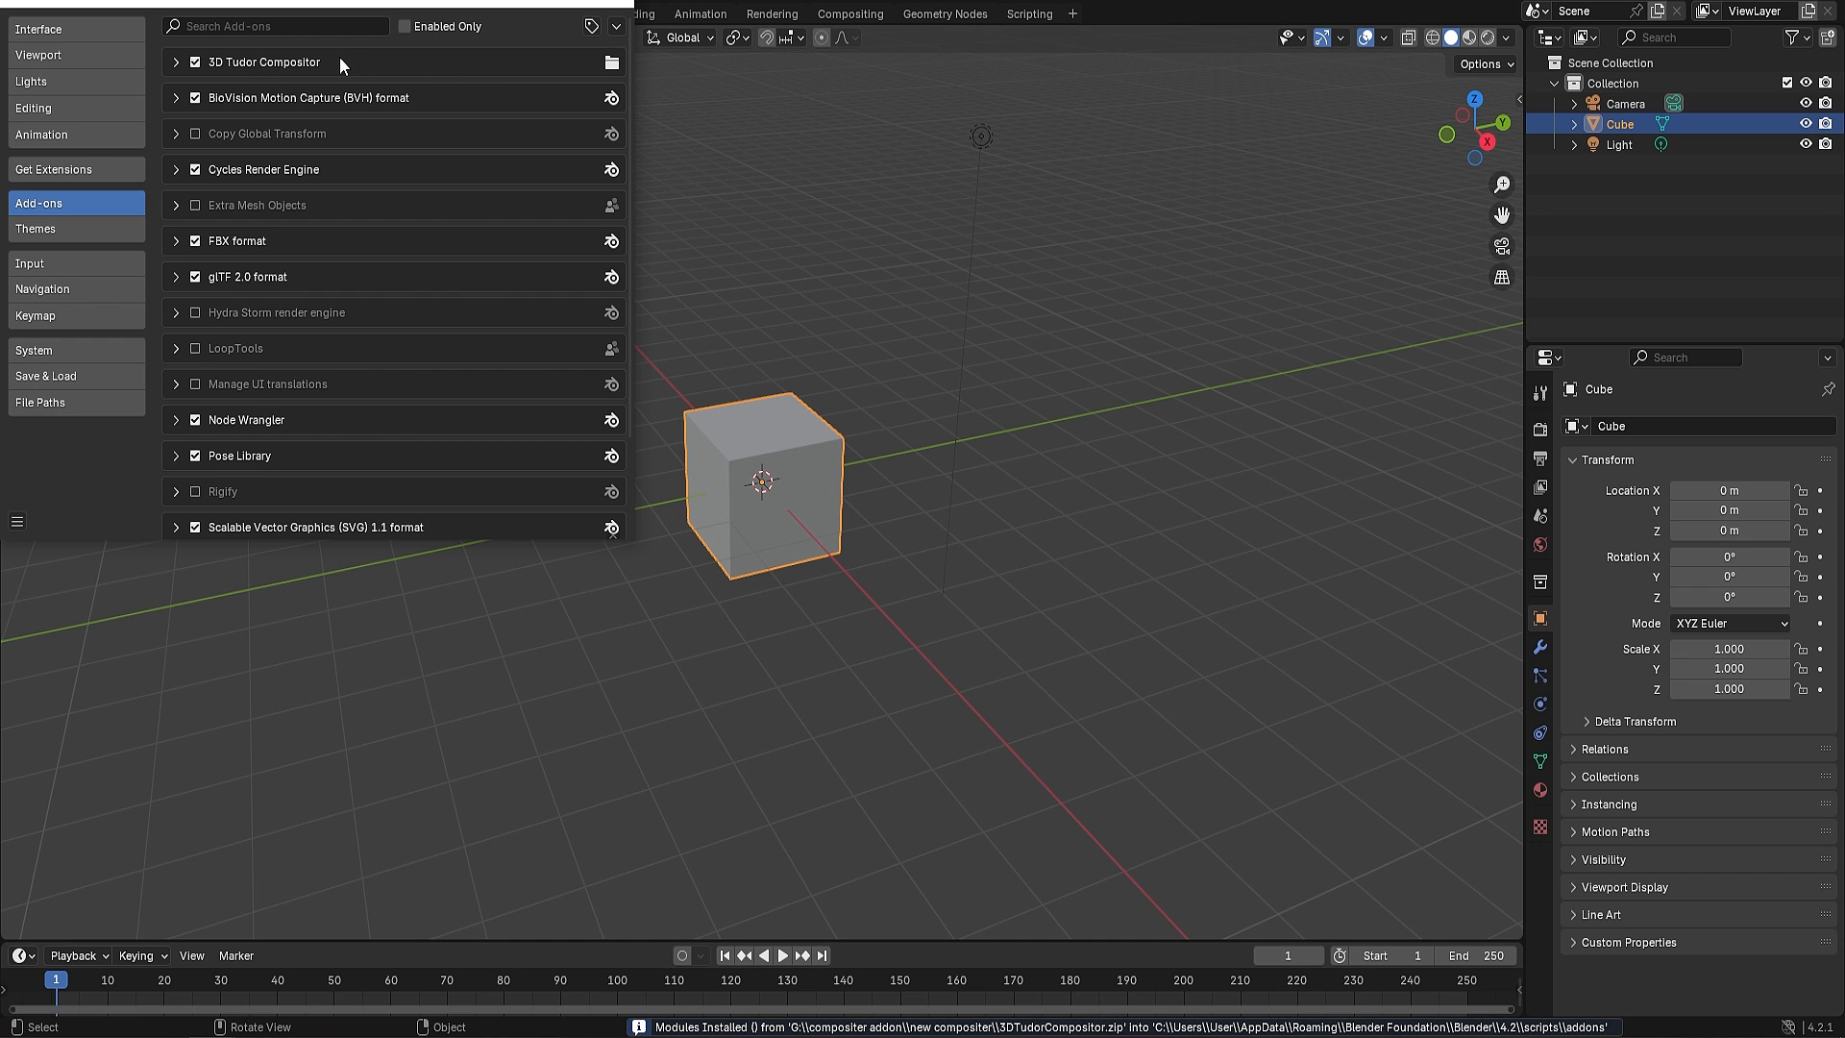
{"action": "left_click", "coordinate": [615, 4]}
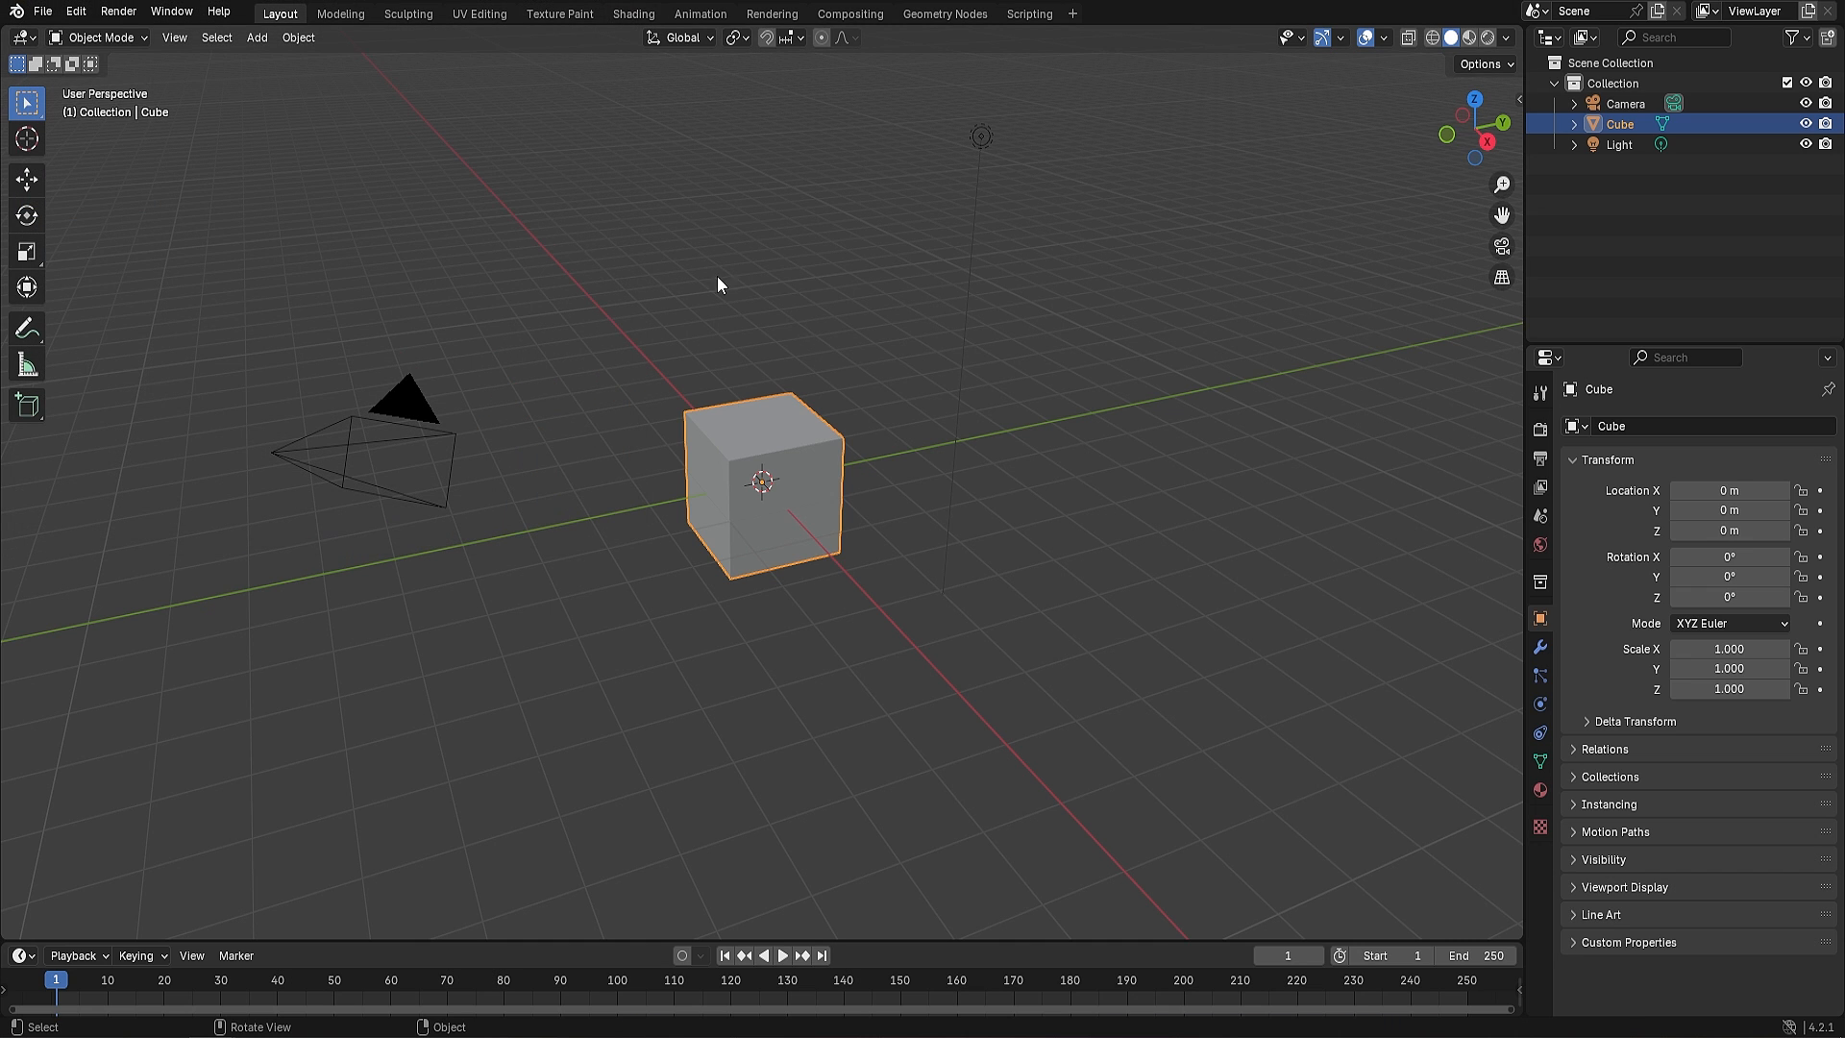
Enable Use Nodes in the Compositing workspace and display the view layer's render passes
{"action": "left_click", "coordinate": [862, 13]}
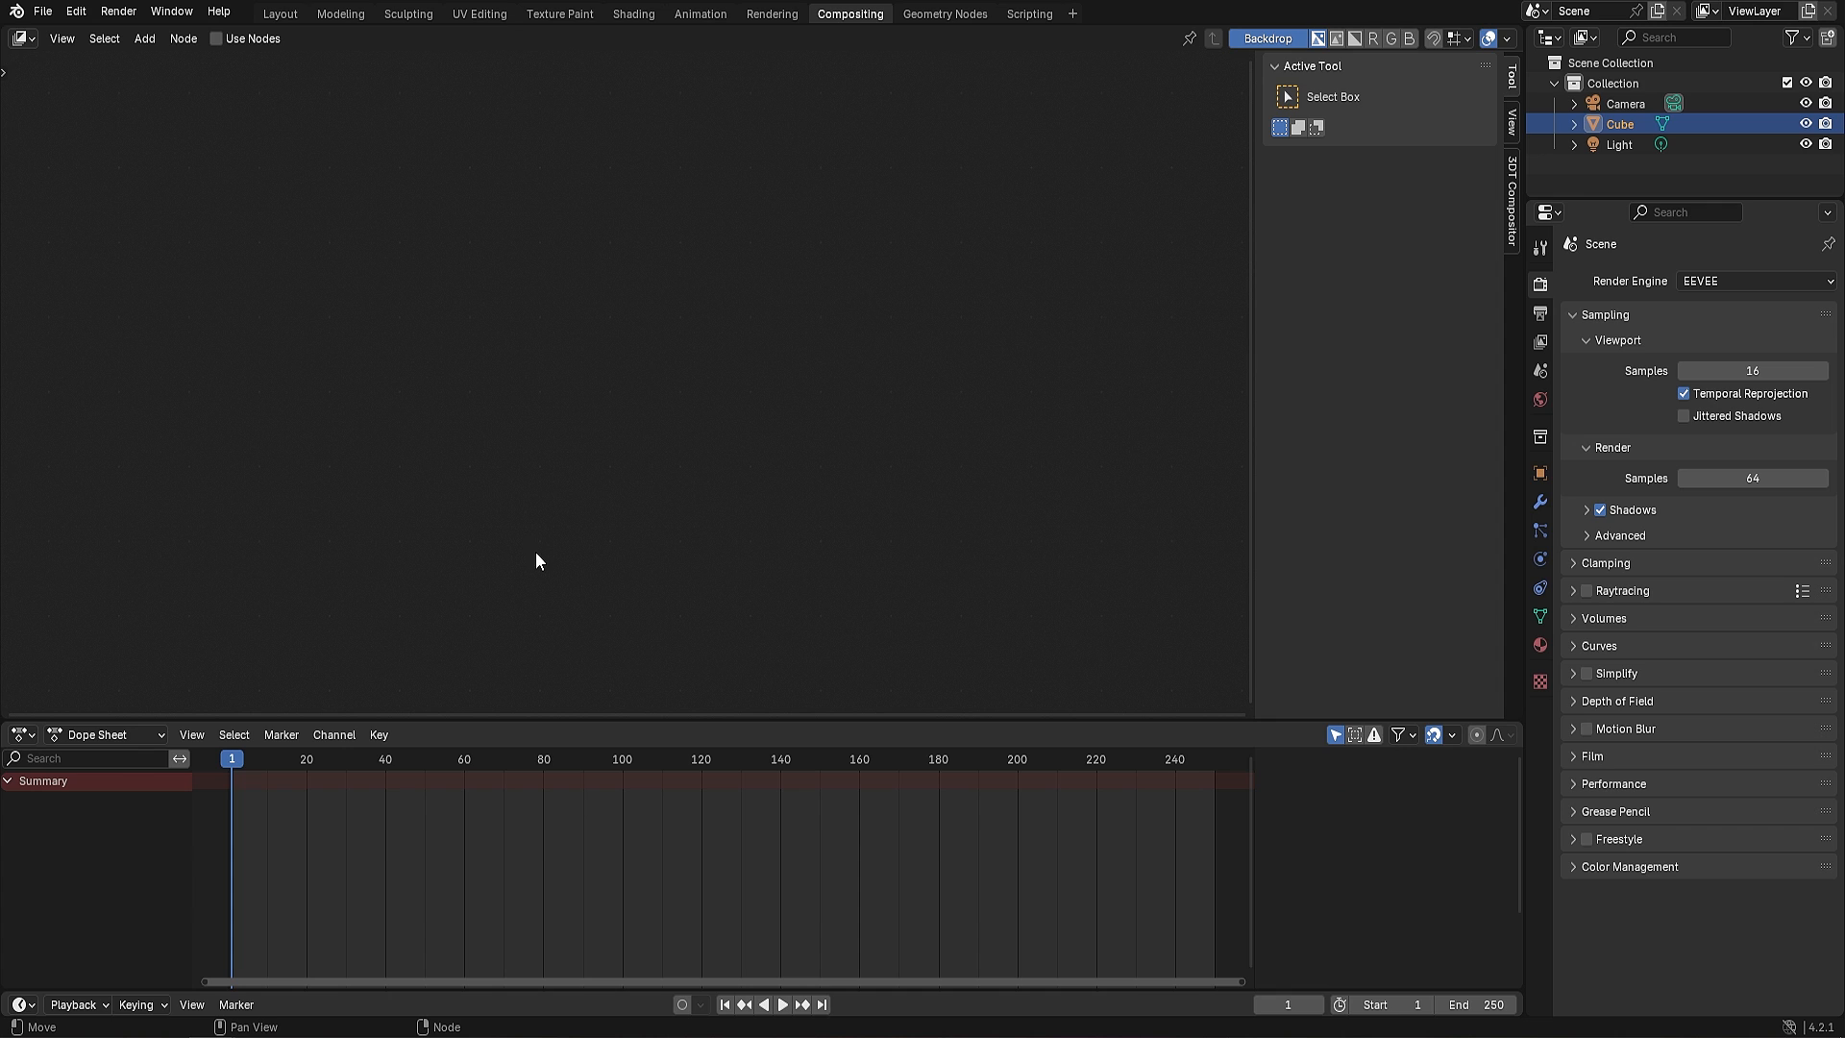
{"action": "left_click", "coordinate": [217, 38]}
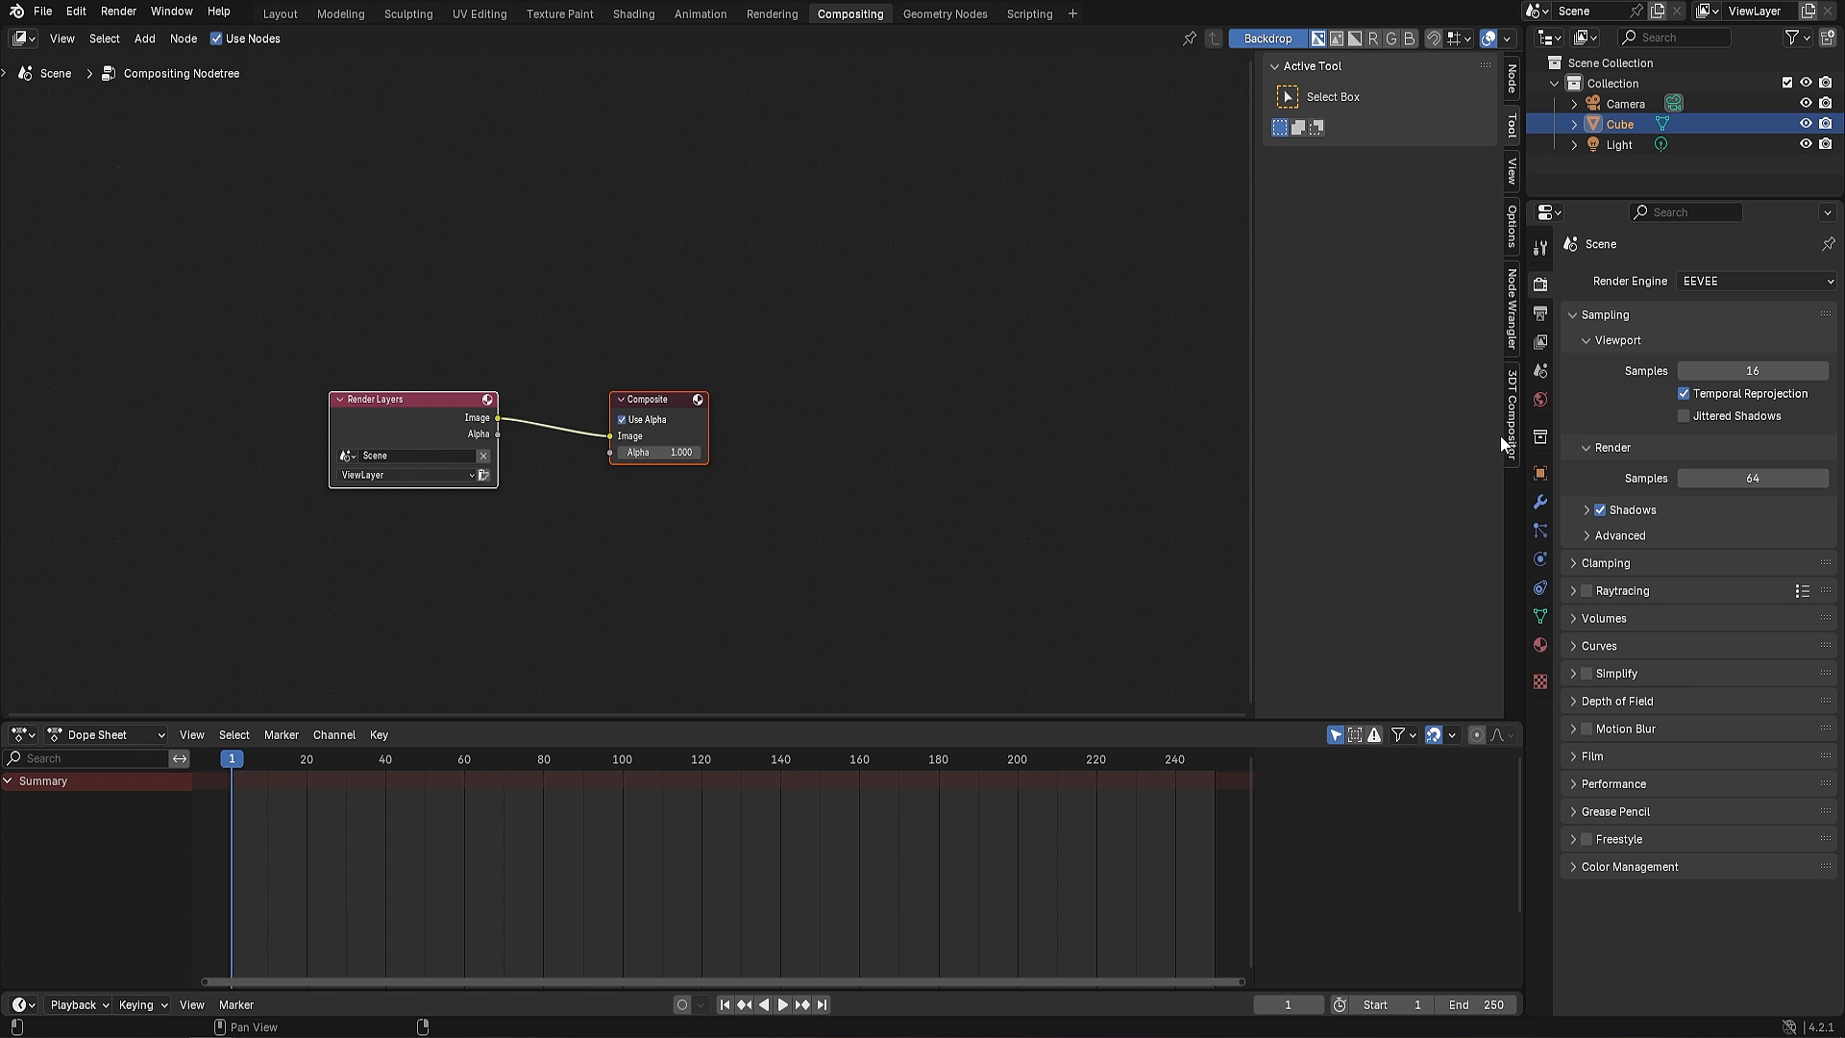
{"action": "left_click", "coordinate": [1539, 343]}
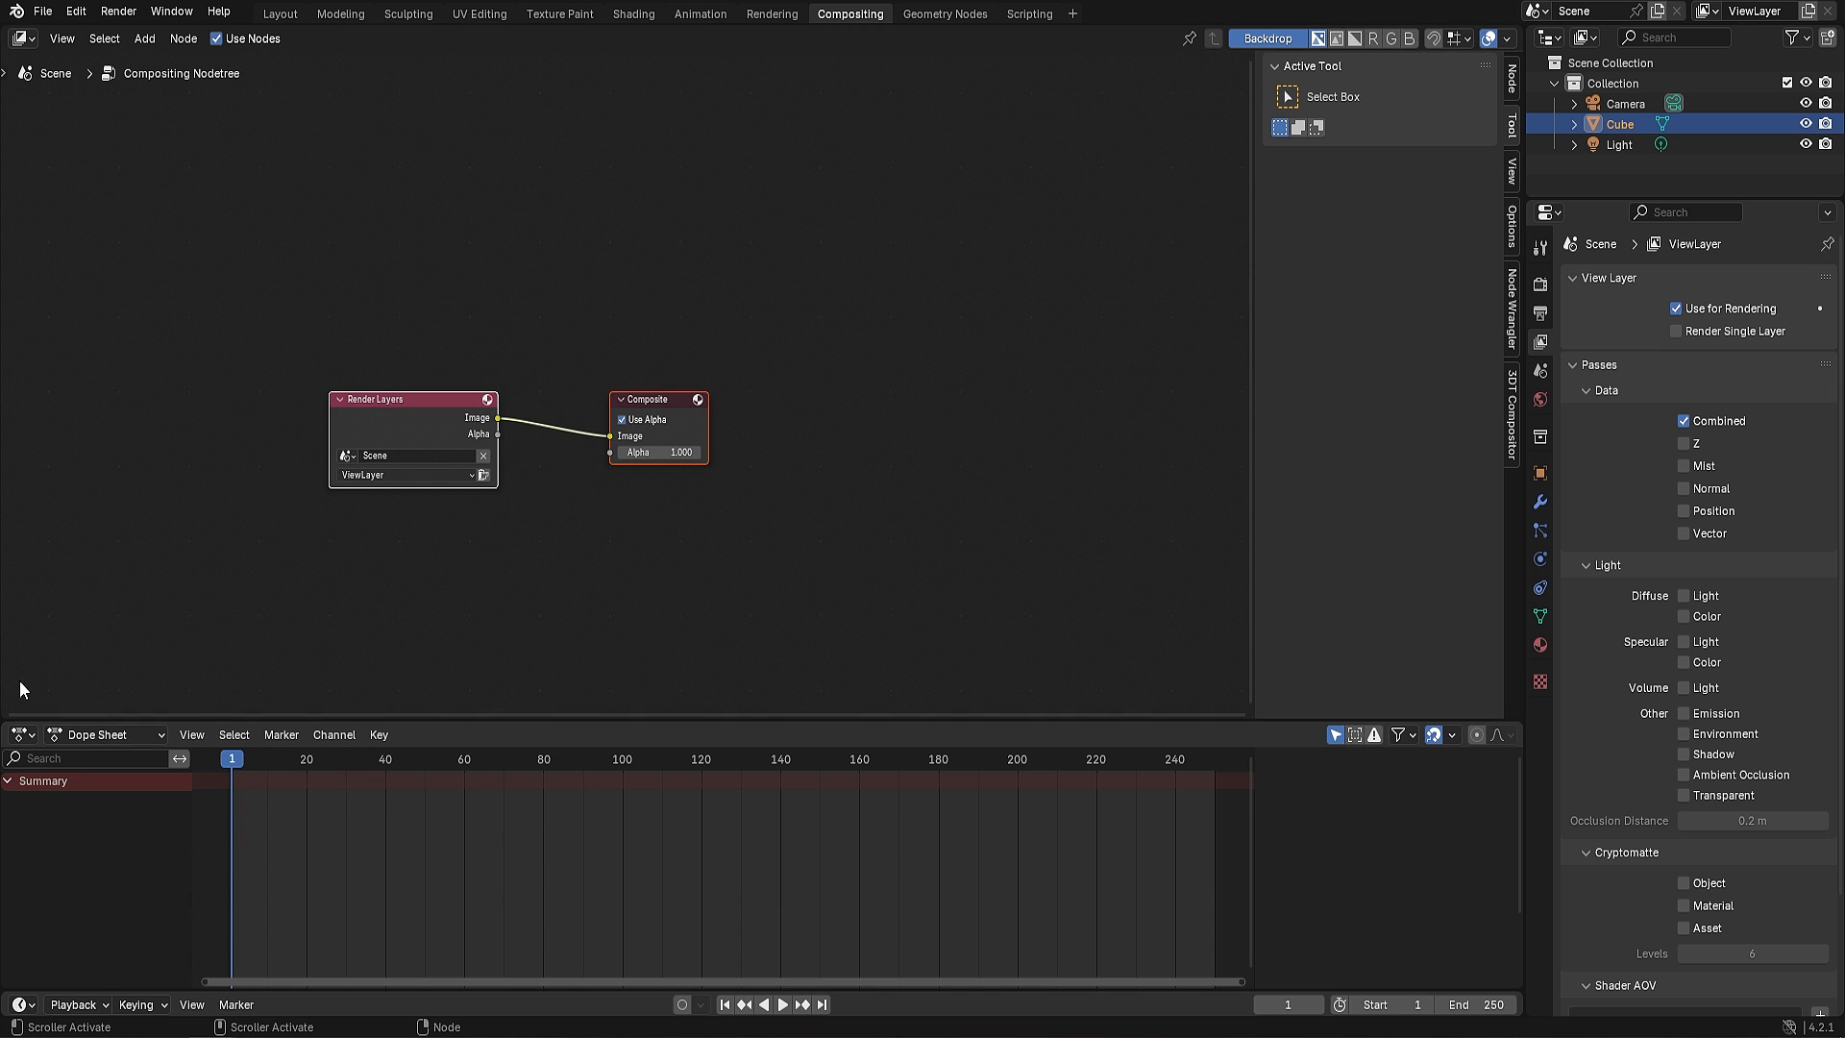
Collapse the Dope Sheet area and split the node editor, turning the new area into an Image Editor showing Render Result
{"action": "left_click_drag", "start_coordinate": [7, 710], "coordinate": [15, 841]}
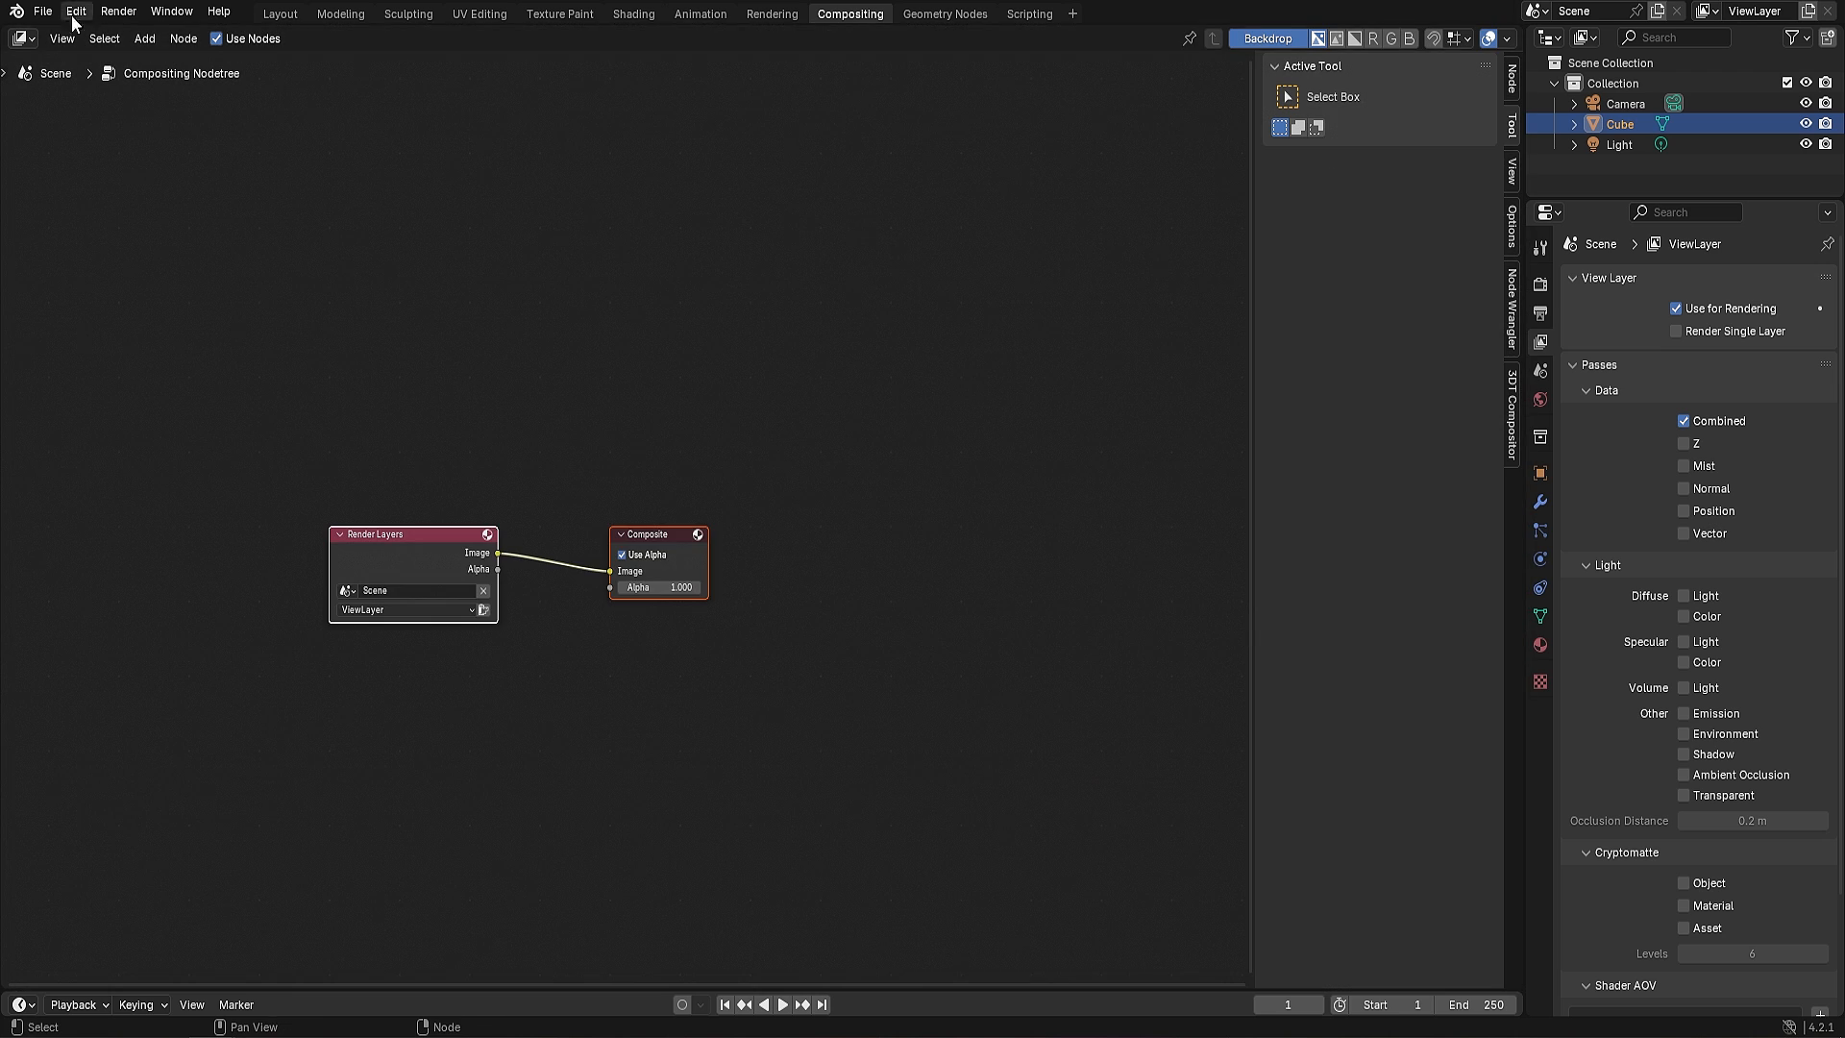
{"action": "left_click_drag", "start_coordinate": [8, 37], "coordinate": [751, 67]}
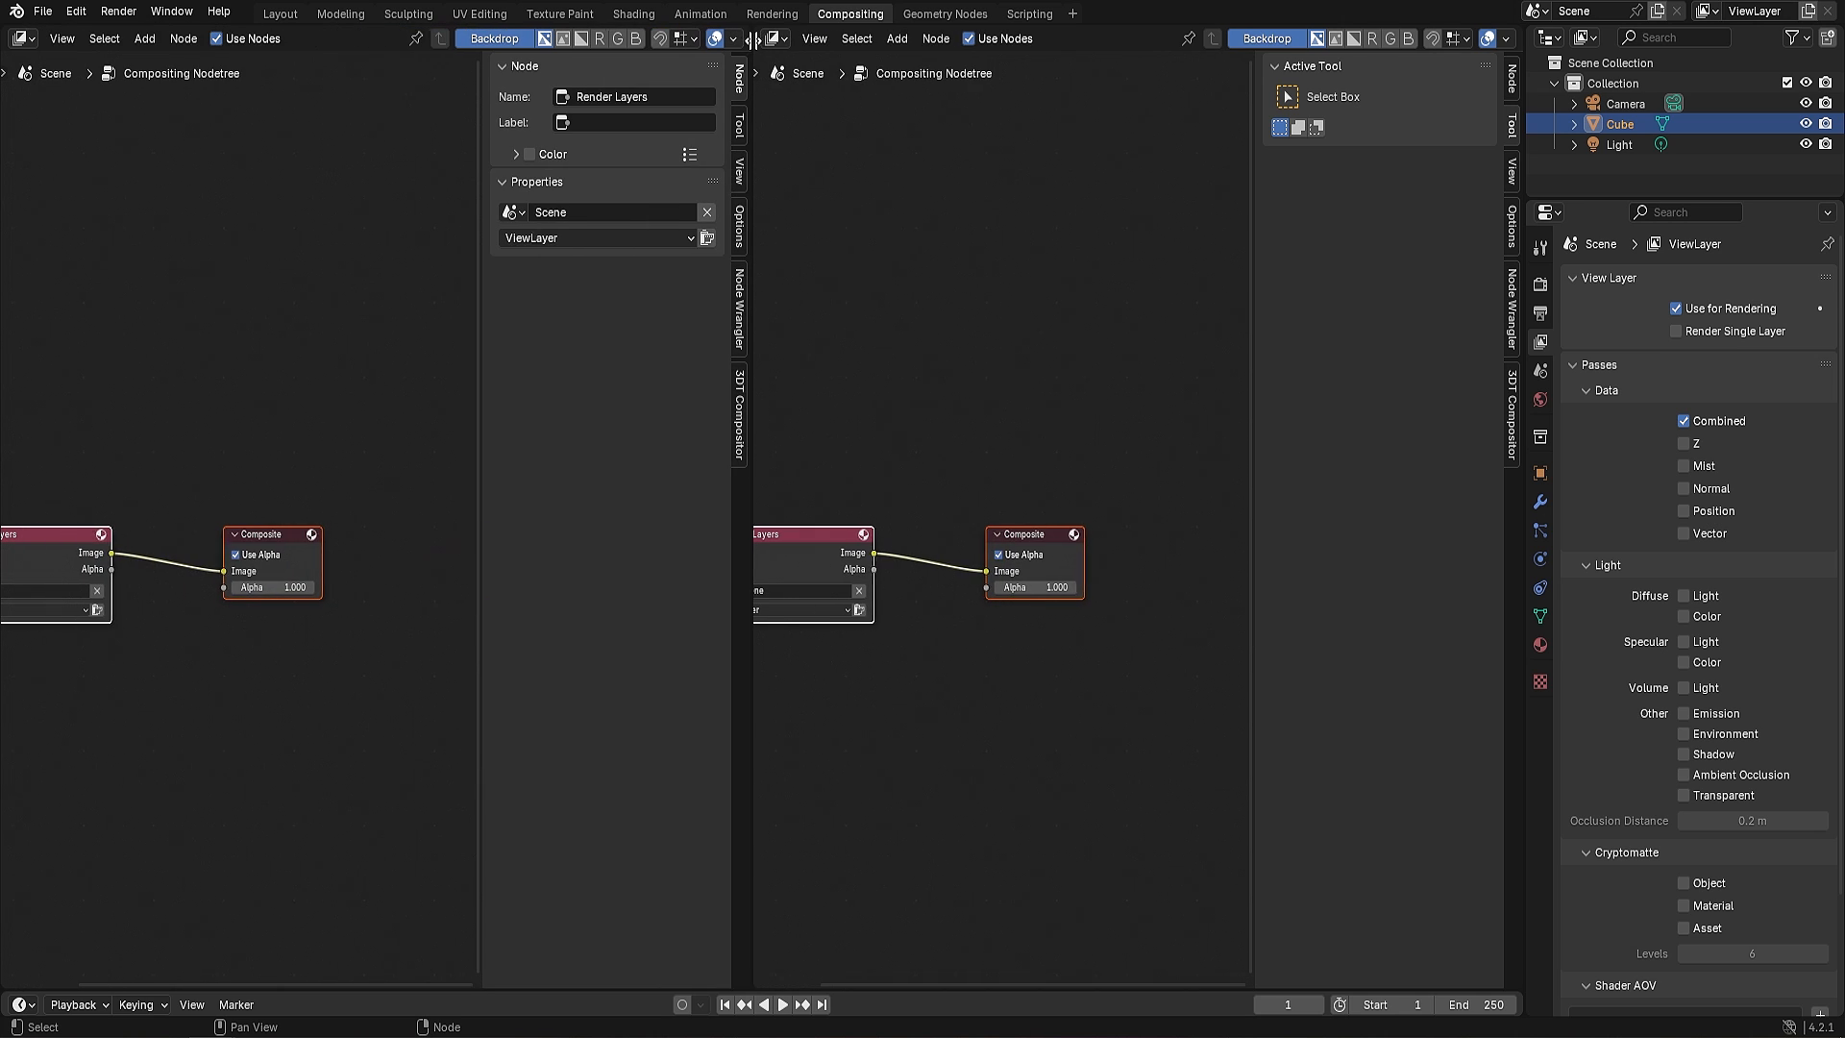
{"action": "left_click", "coordinate": [22, 38]}
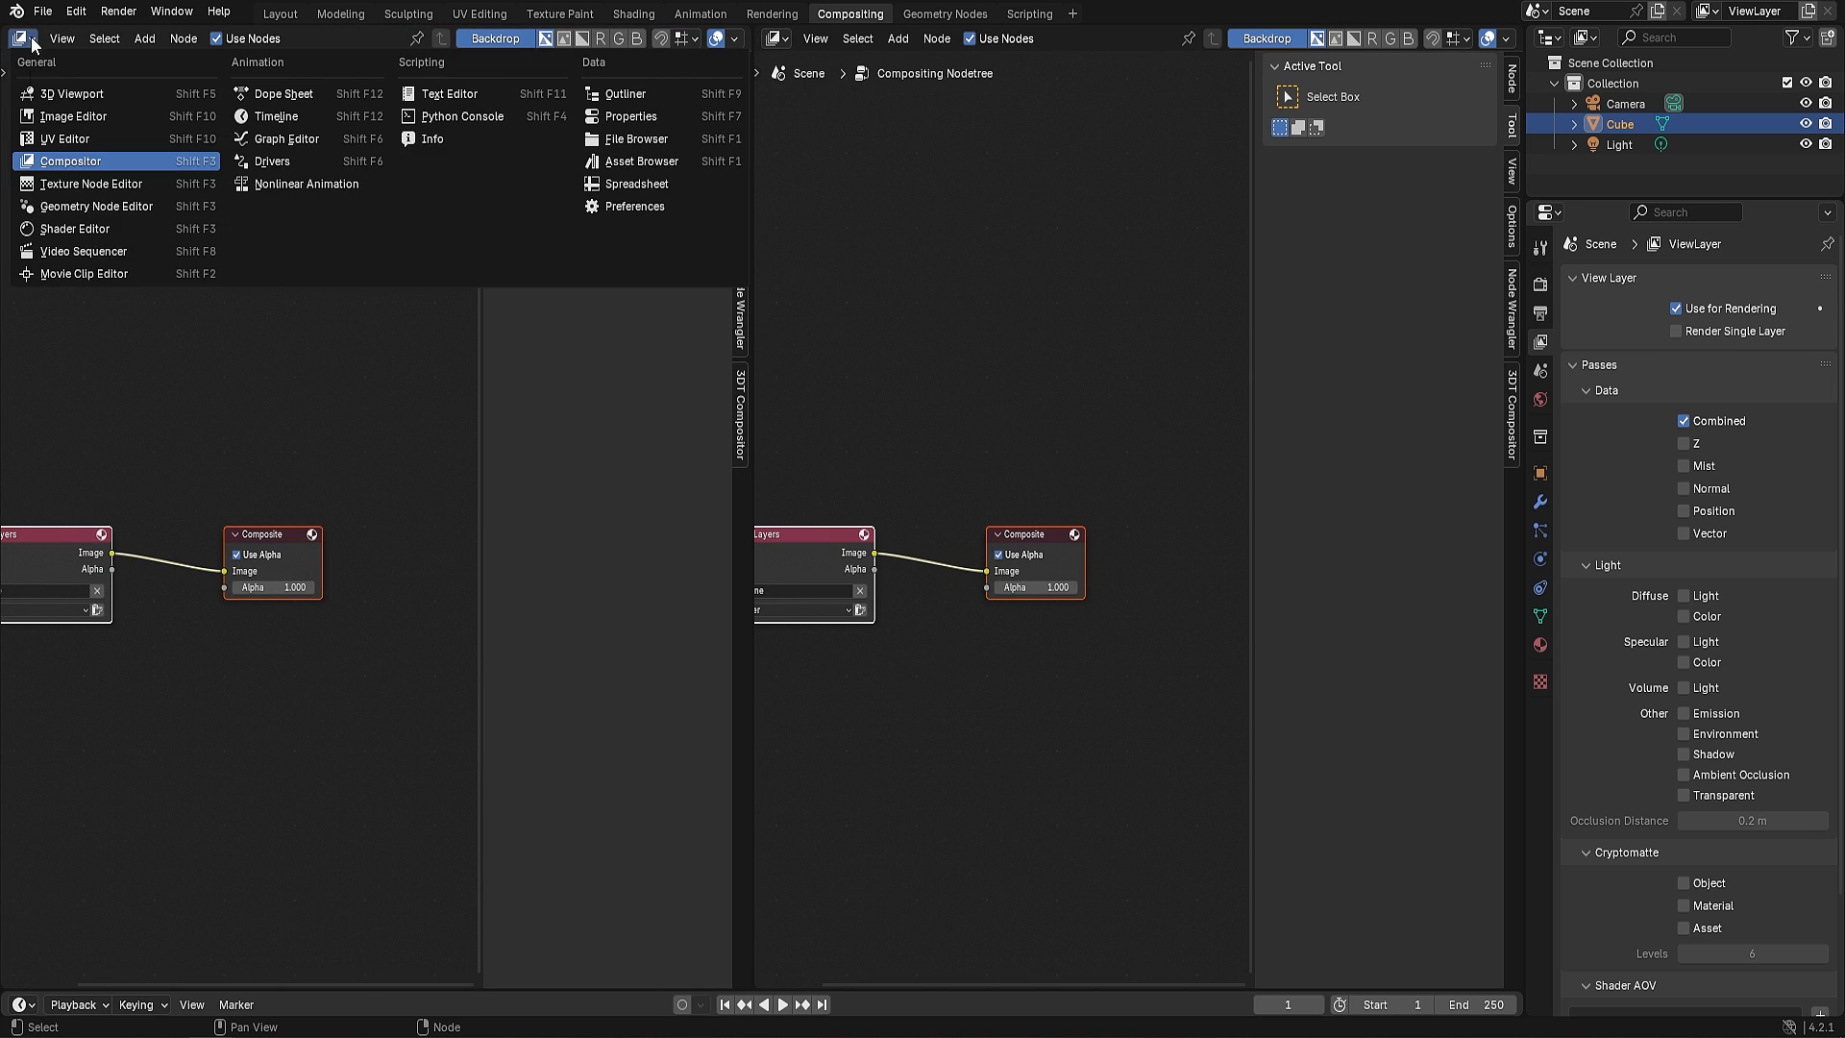
{"action": "left_click", "coordinate": [57, 119]}
{"action": "left_click", "coordinate": [307, 40]}
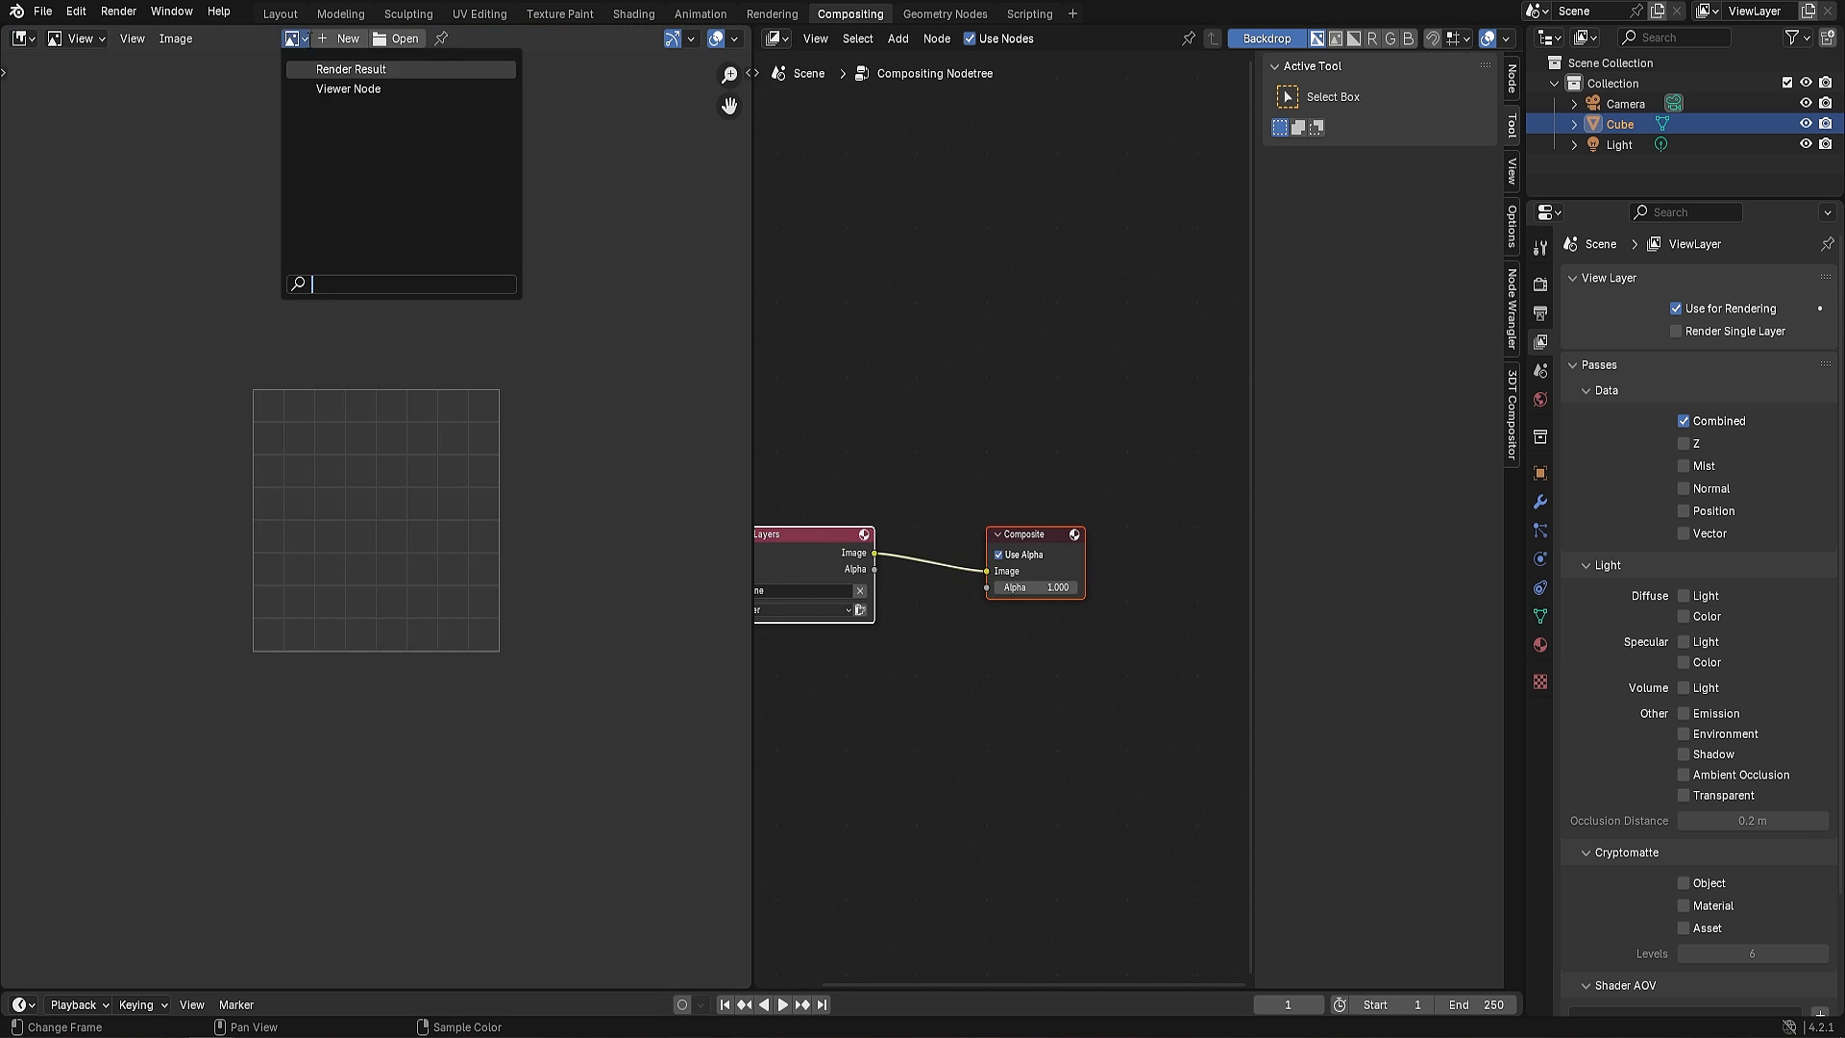
{"action": "left_click", "coordinate": [356, 70]}
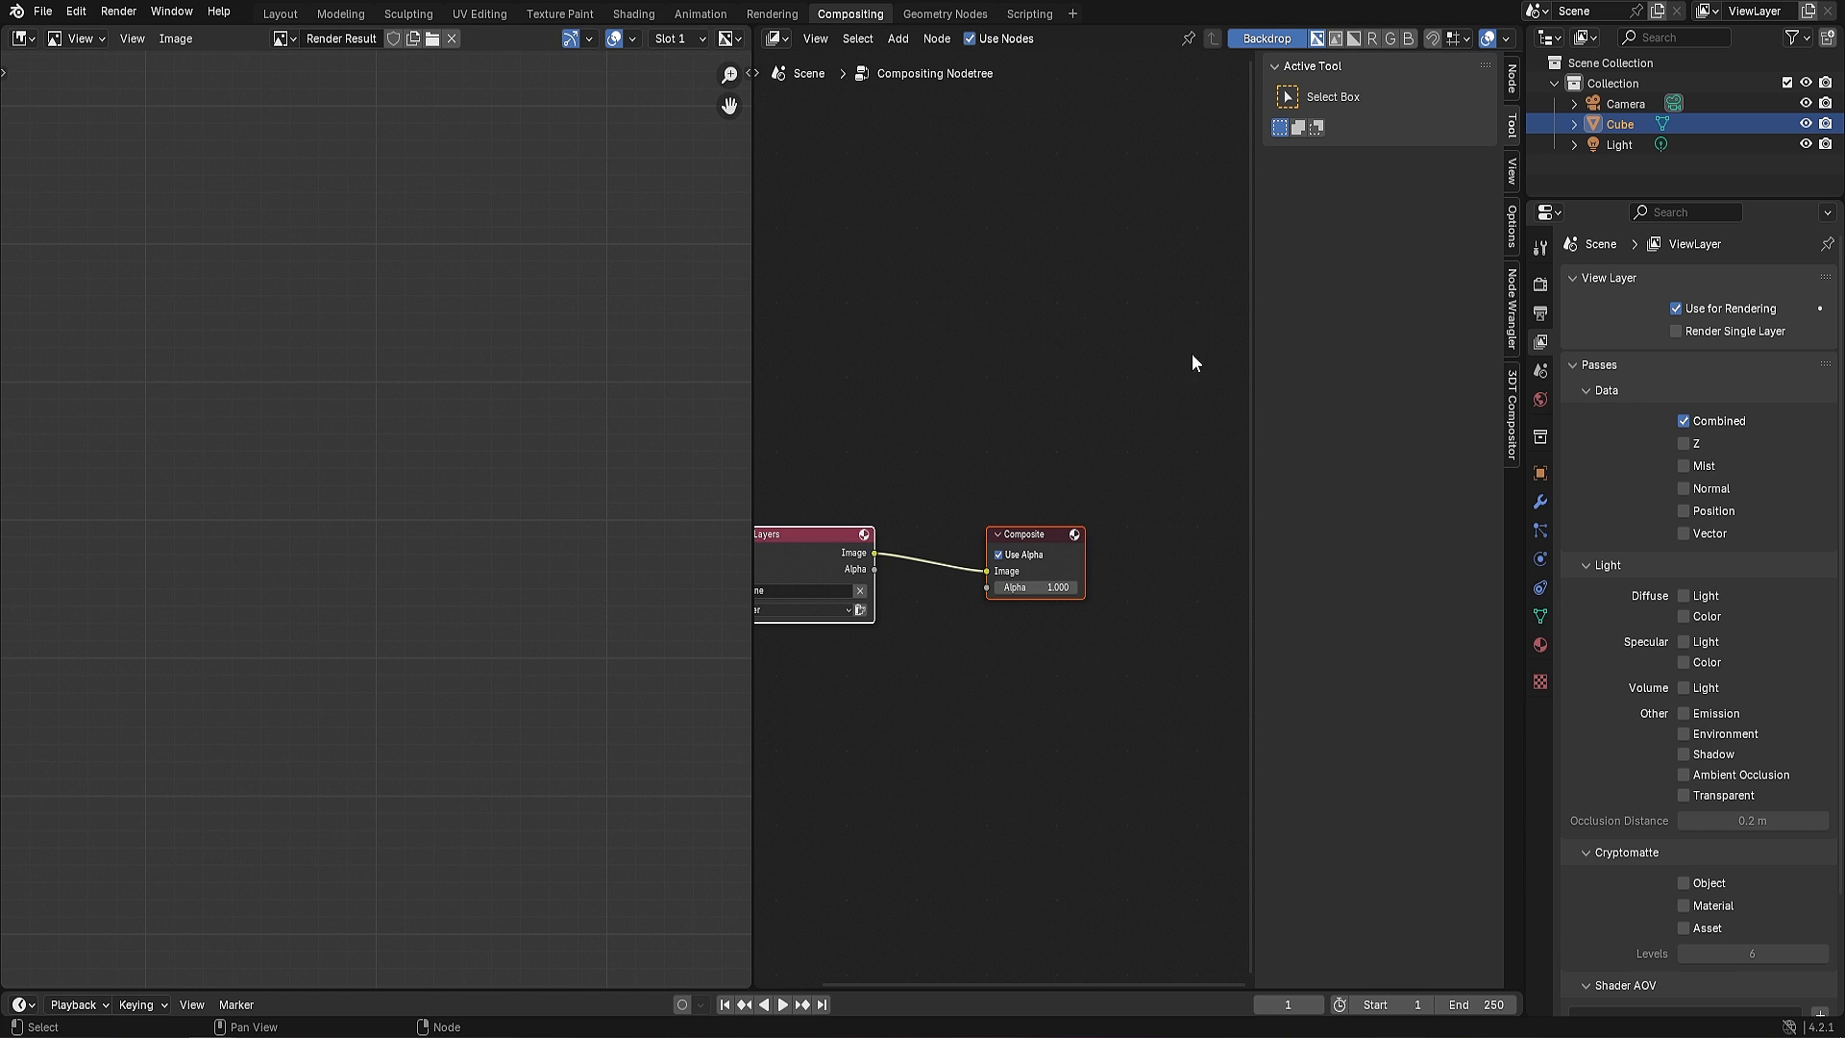
Run Setup Compositor from the 3D Tudor Compositor add-on and expand the Film render settings
{"action": "left_click", "coordinate": [1511, 402]}
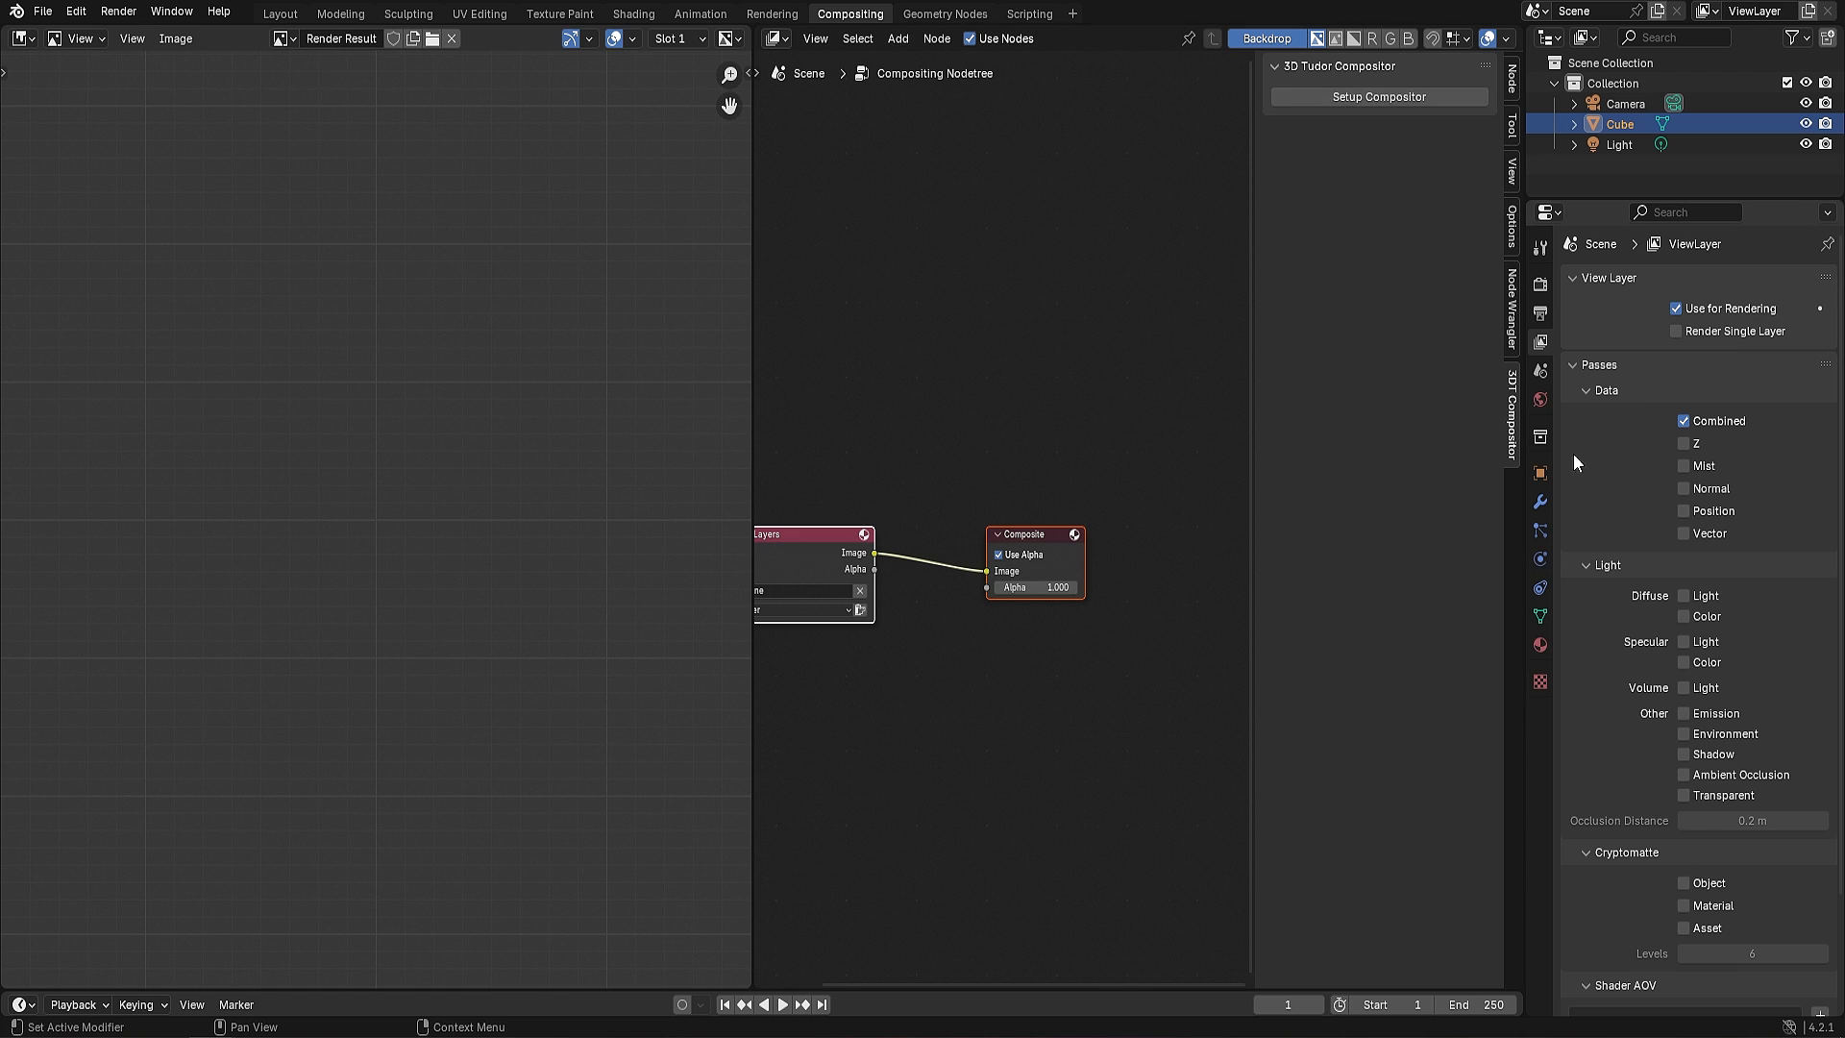
{"action": "left_click", "coordinate": [1372, 97]}
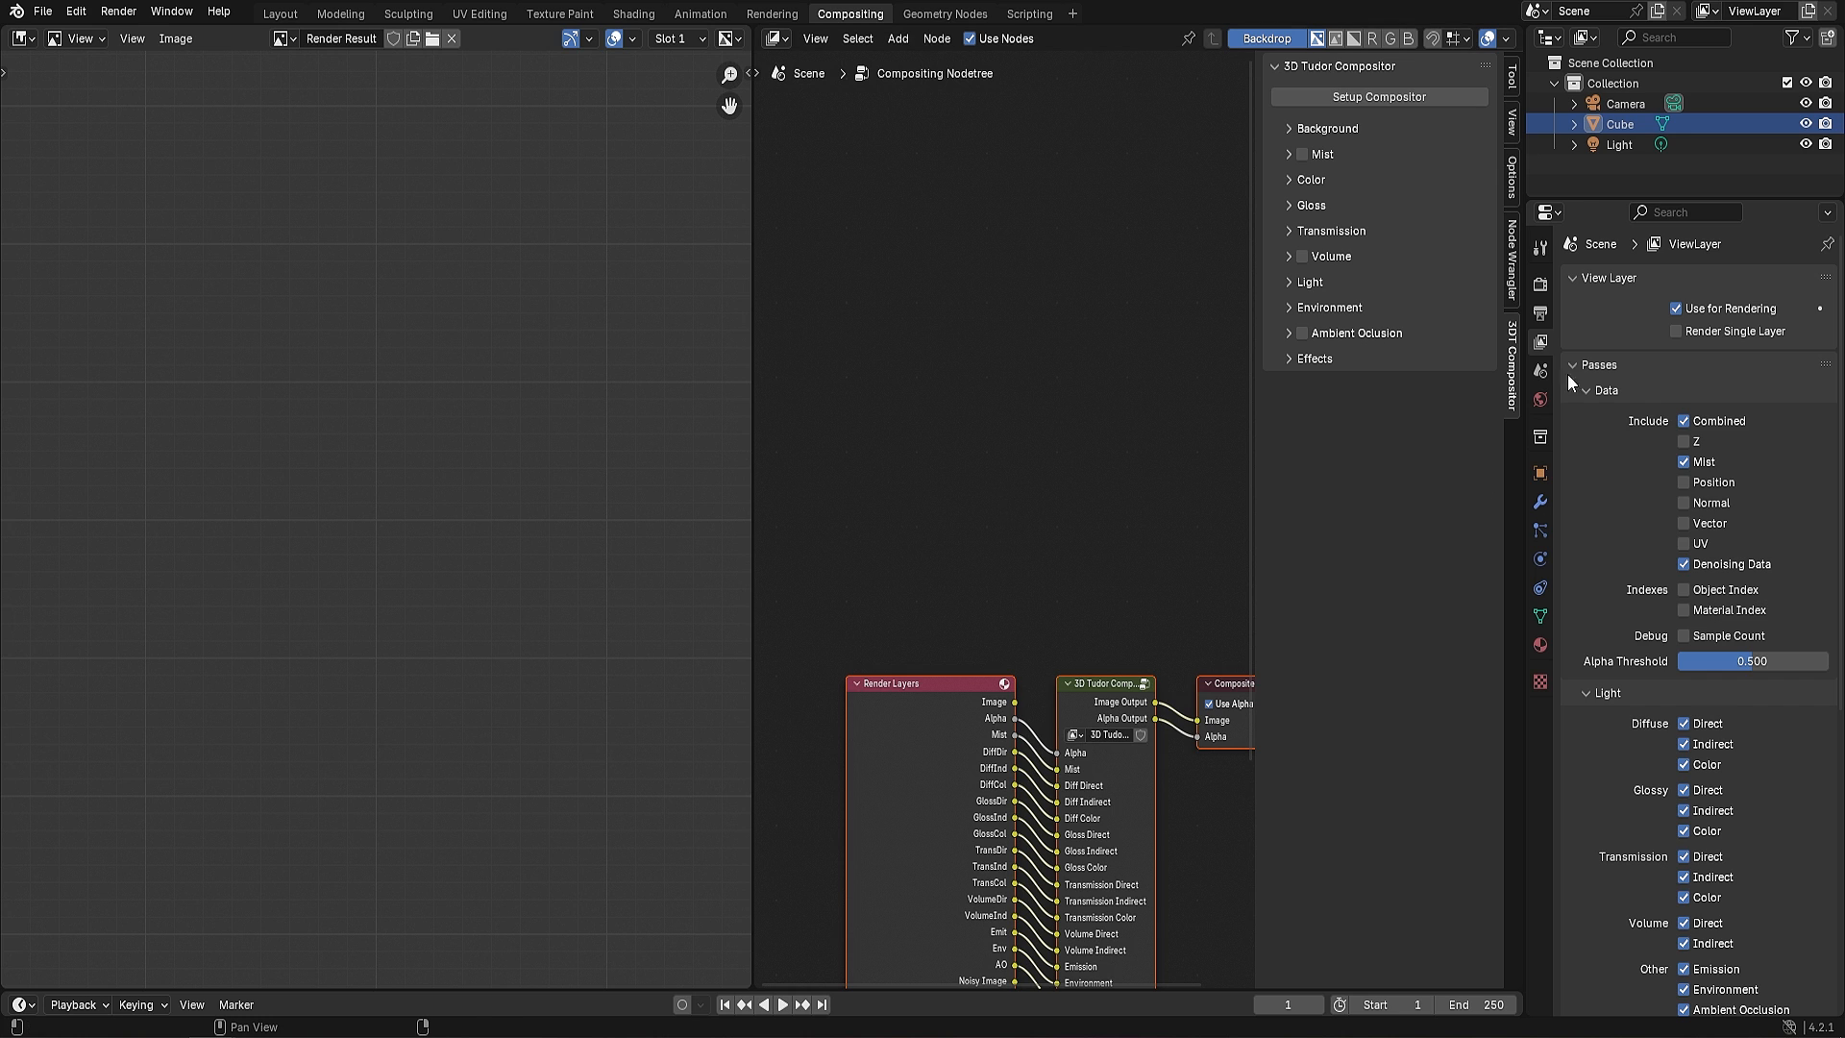
{"action": "left_click", "coordinate": [1541, 285]}
{"action": "scroll", "coordinate": [1667, 801], "scroll_direction": "down", "scroll_amount": 2}
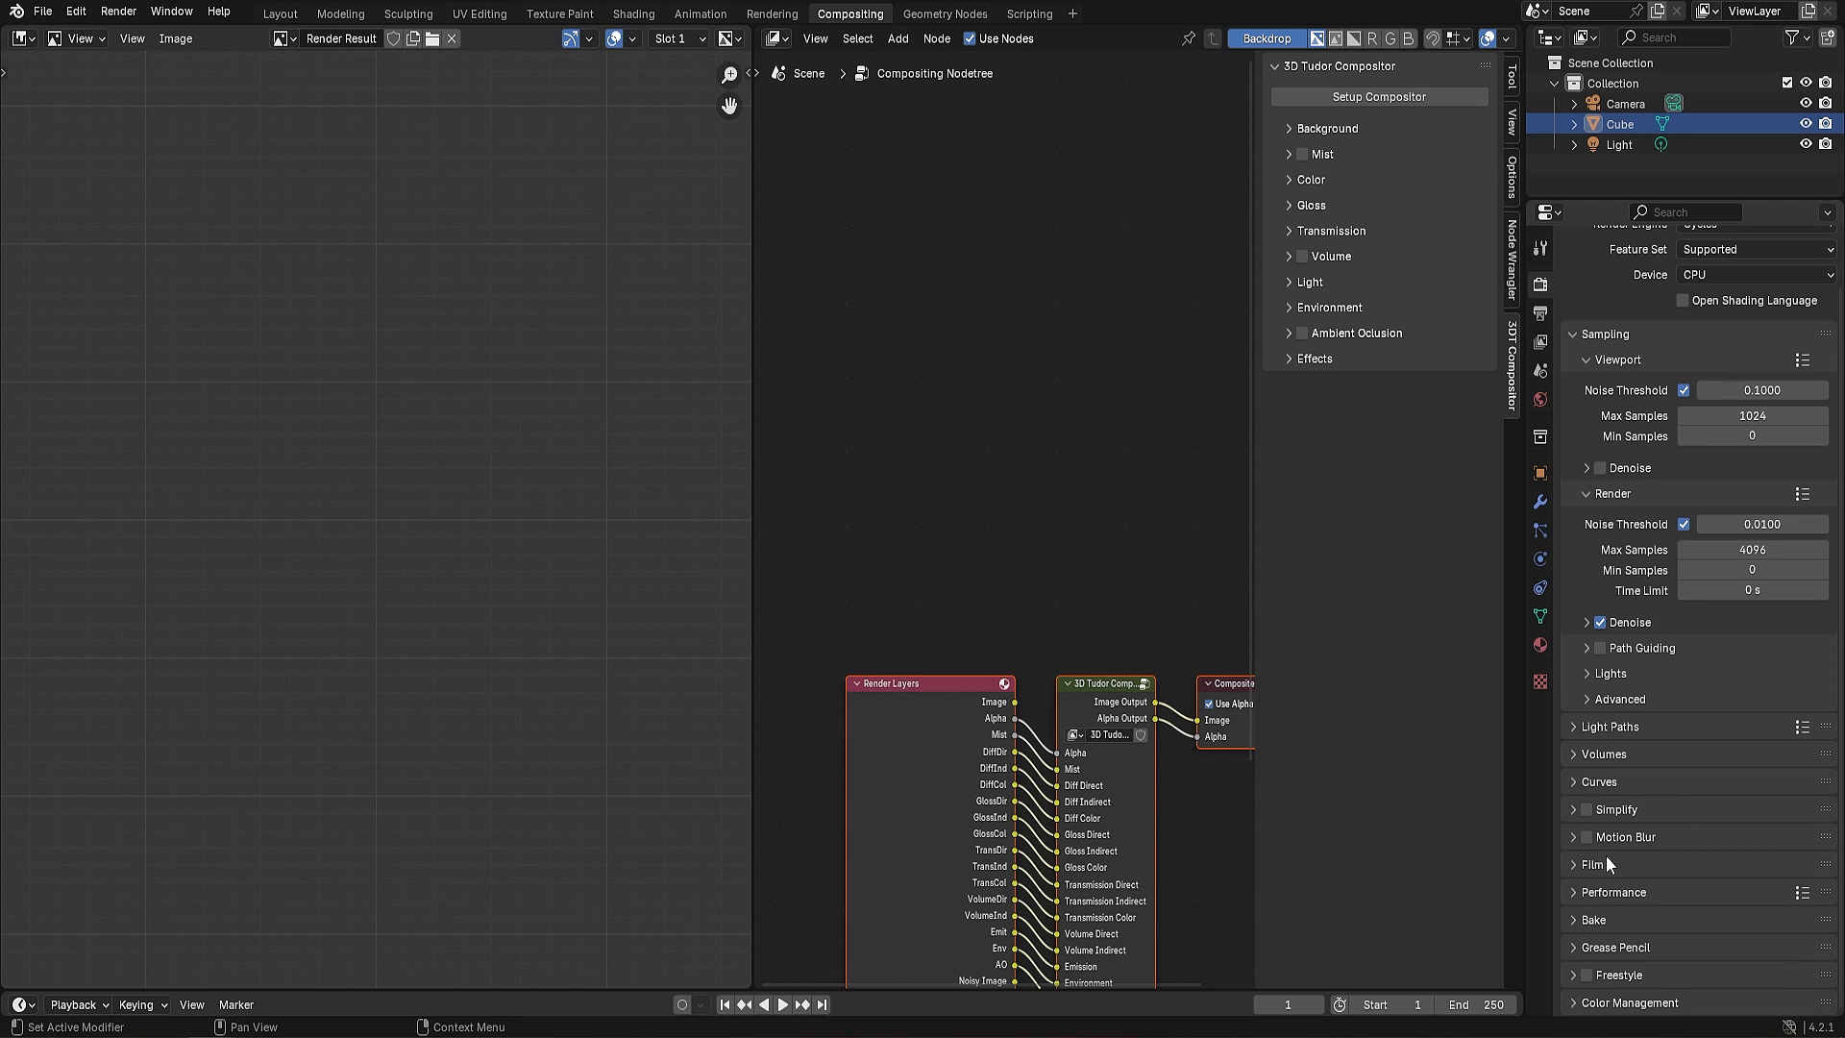
{"action": "left_click", "coordinate": [1574, 863]}
{"action": "scroll", "coordinate": [1678, 867], "scroll_direction": "down", "scroll_amount": 5}
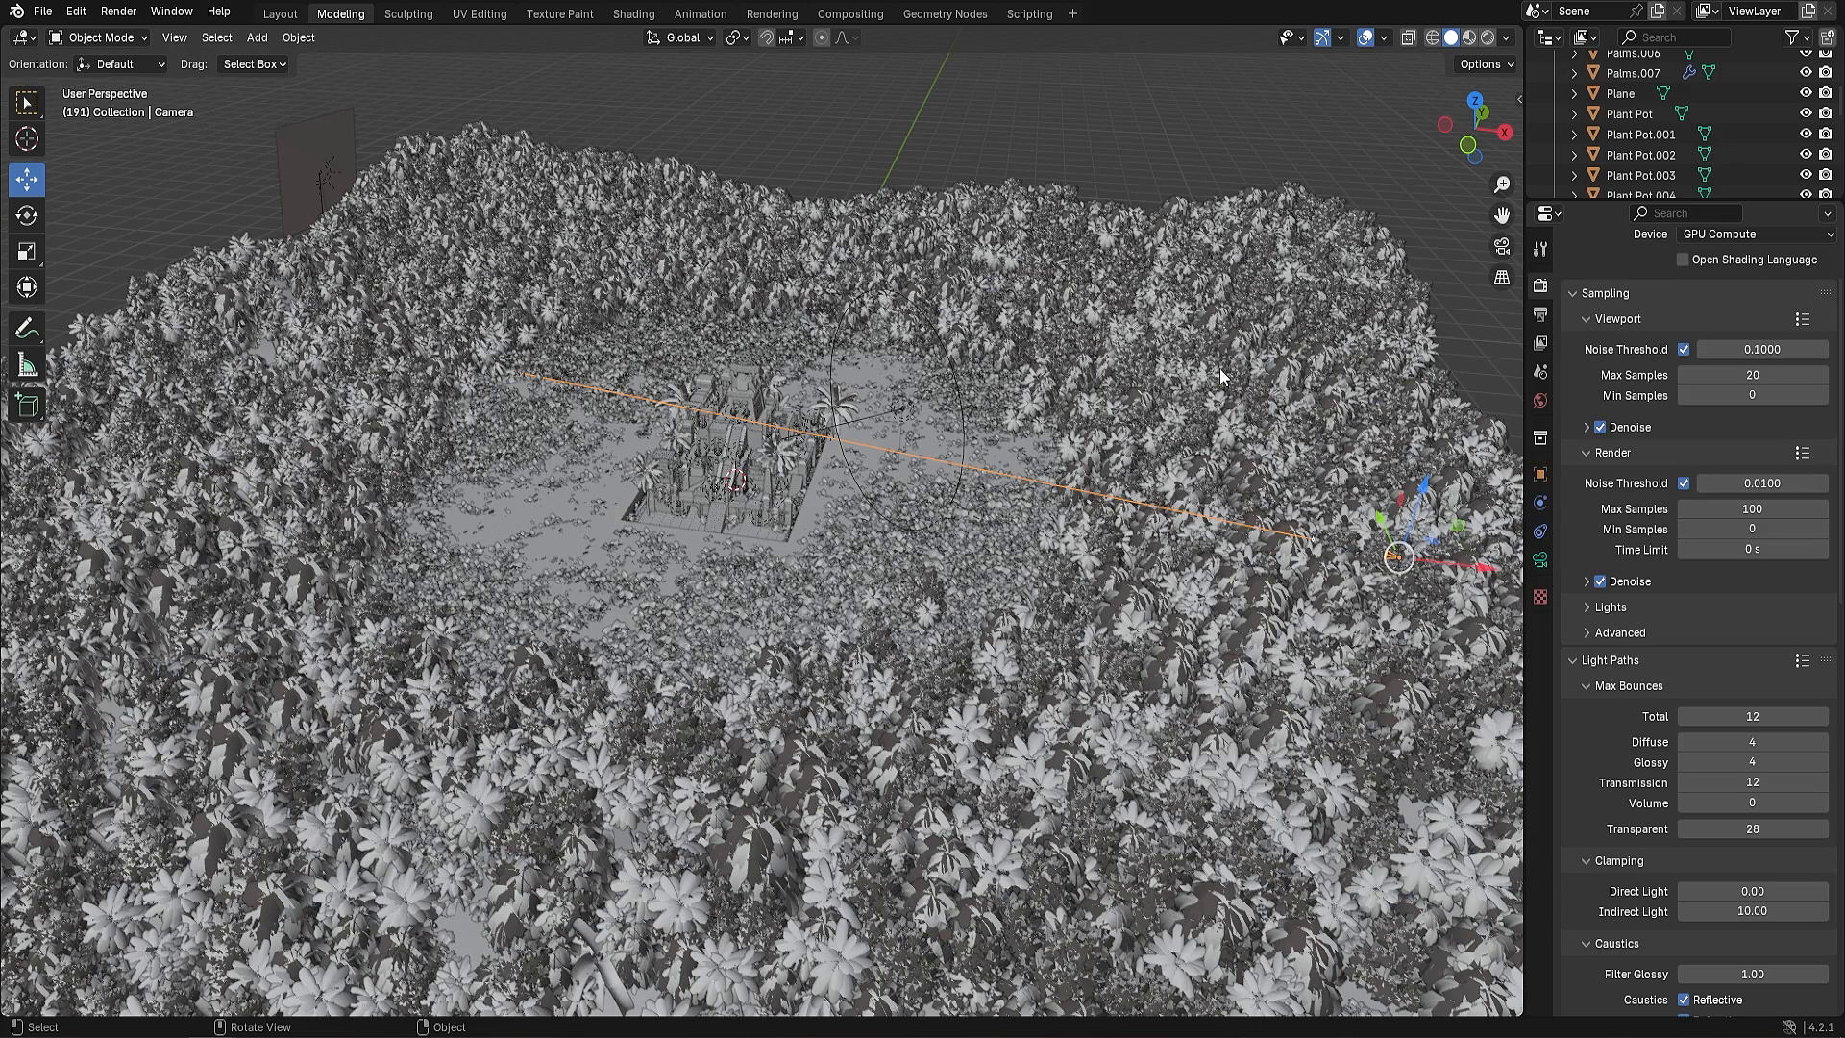
Examine the volume object around the temple in the jungle scene and the scene's 3D Tudor Compositor node setup
{"action": "middle_click_drag", "start_coordinate": [1398, 564], "coordinate": [1216, 529], "text": "shift"}
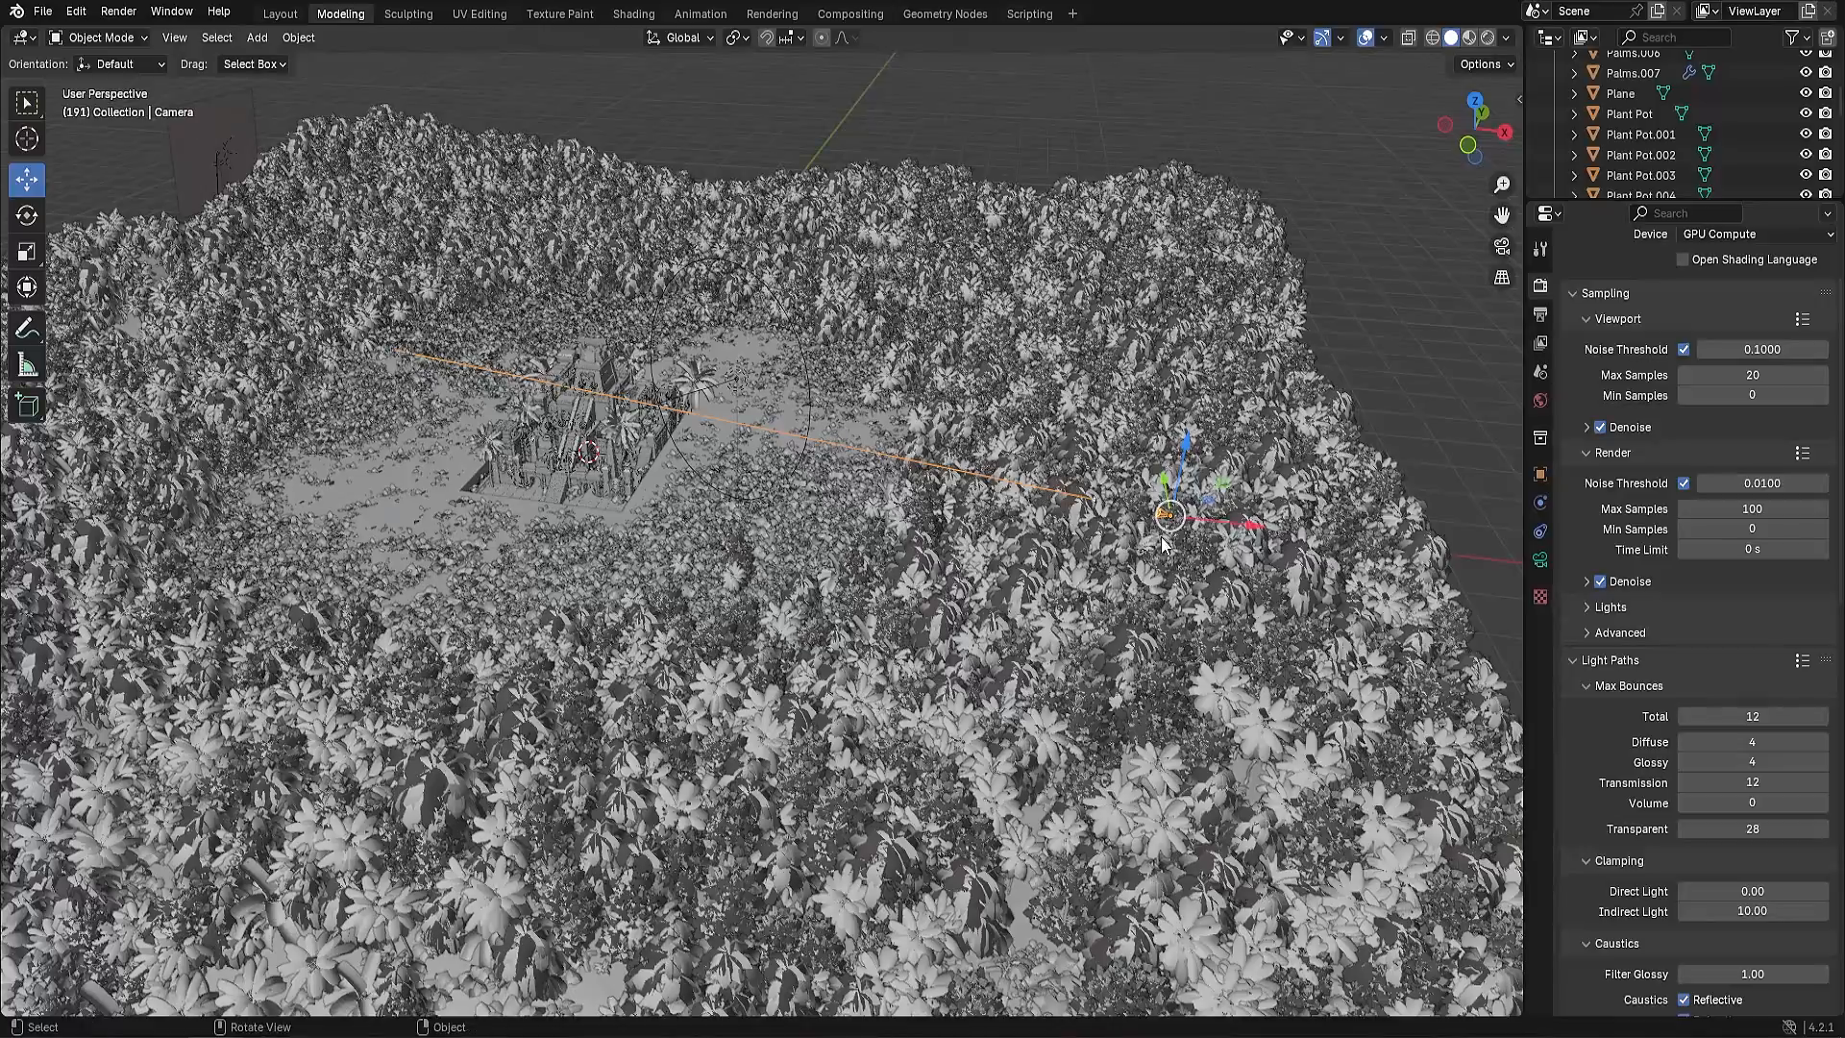
{"action": "scroll", "coordinate": [487, 437], "scroll_direction": "down", "scroll_amount": 1}
{"action": "middle_click_drag", "start_coordinate": [486, 437], "coordinate": [538, 445]}
{"action": "middle_click_drag", "start_coordinate": [877, 519], "coordinate": [1033, 550], "text": "shift"}
{"action": "scroll", "coordinate": [906, 564], "scroll_direction": "up", "scroll_amount": 3}
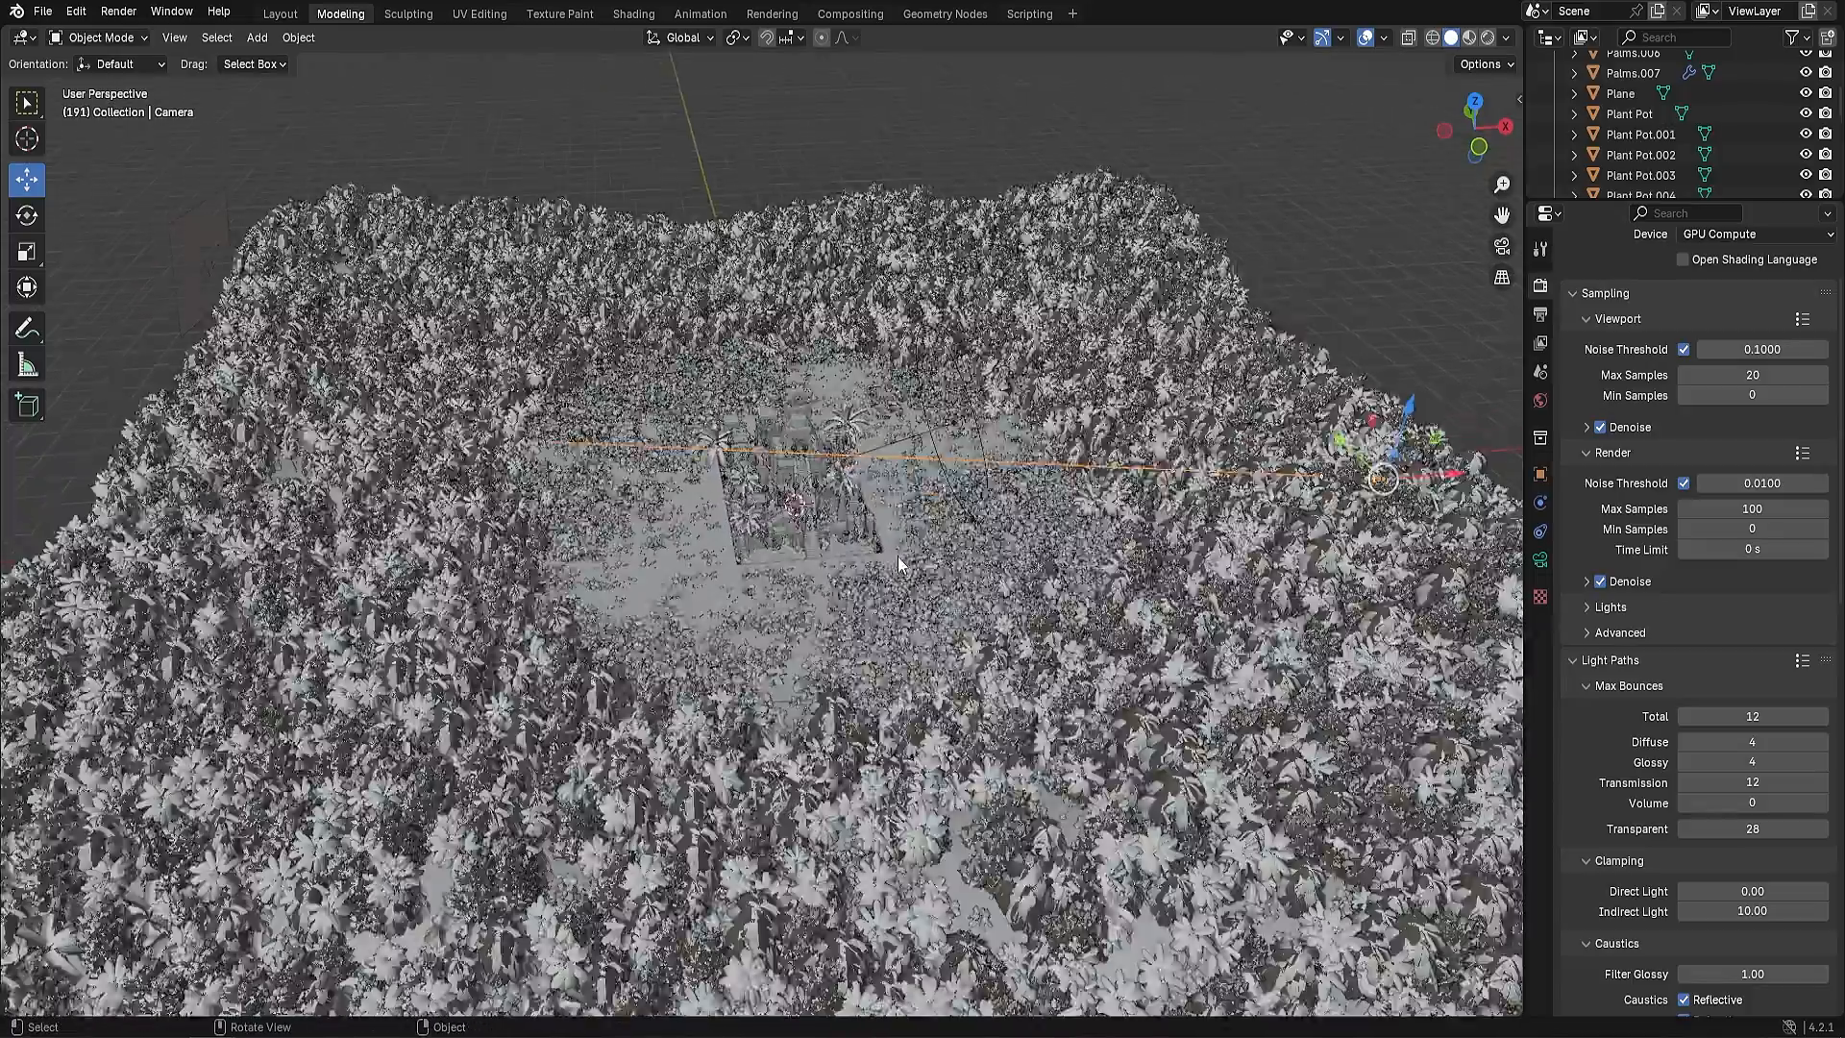
{"action": "left_click", "coordinate": [700, 471]}
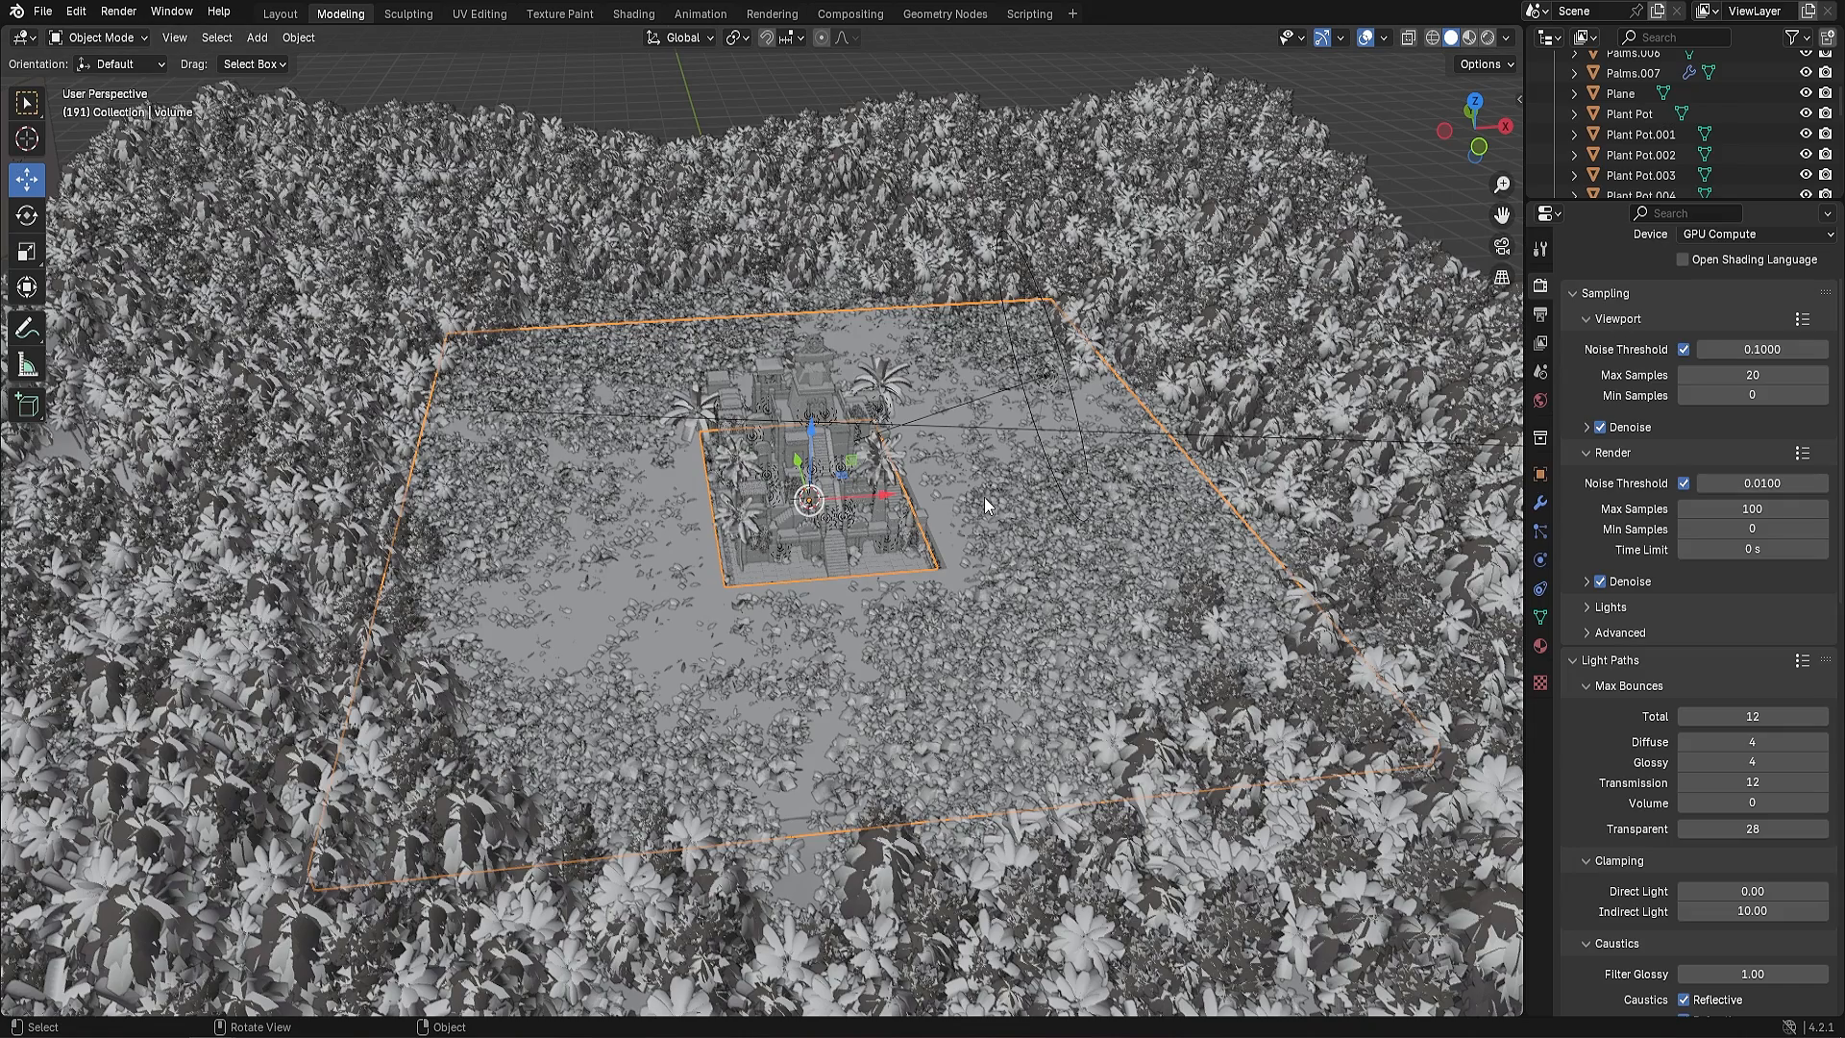
{"action": "middle_click_drag", "start_coordinate": [984, 498], "coordinate": [849, 499], "text": "shift"}
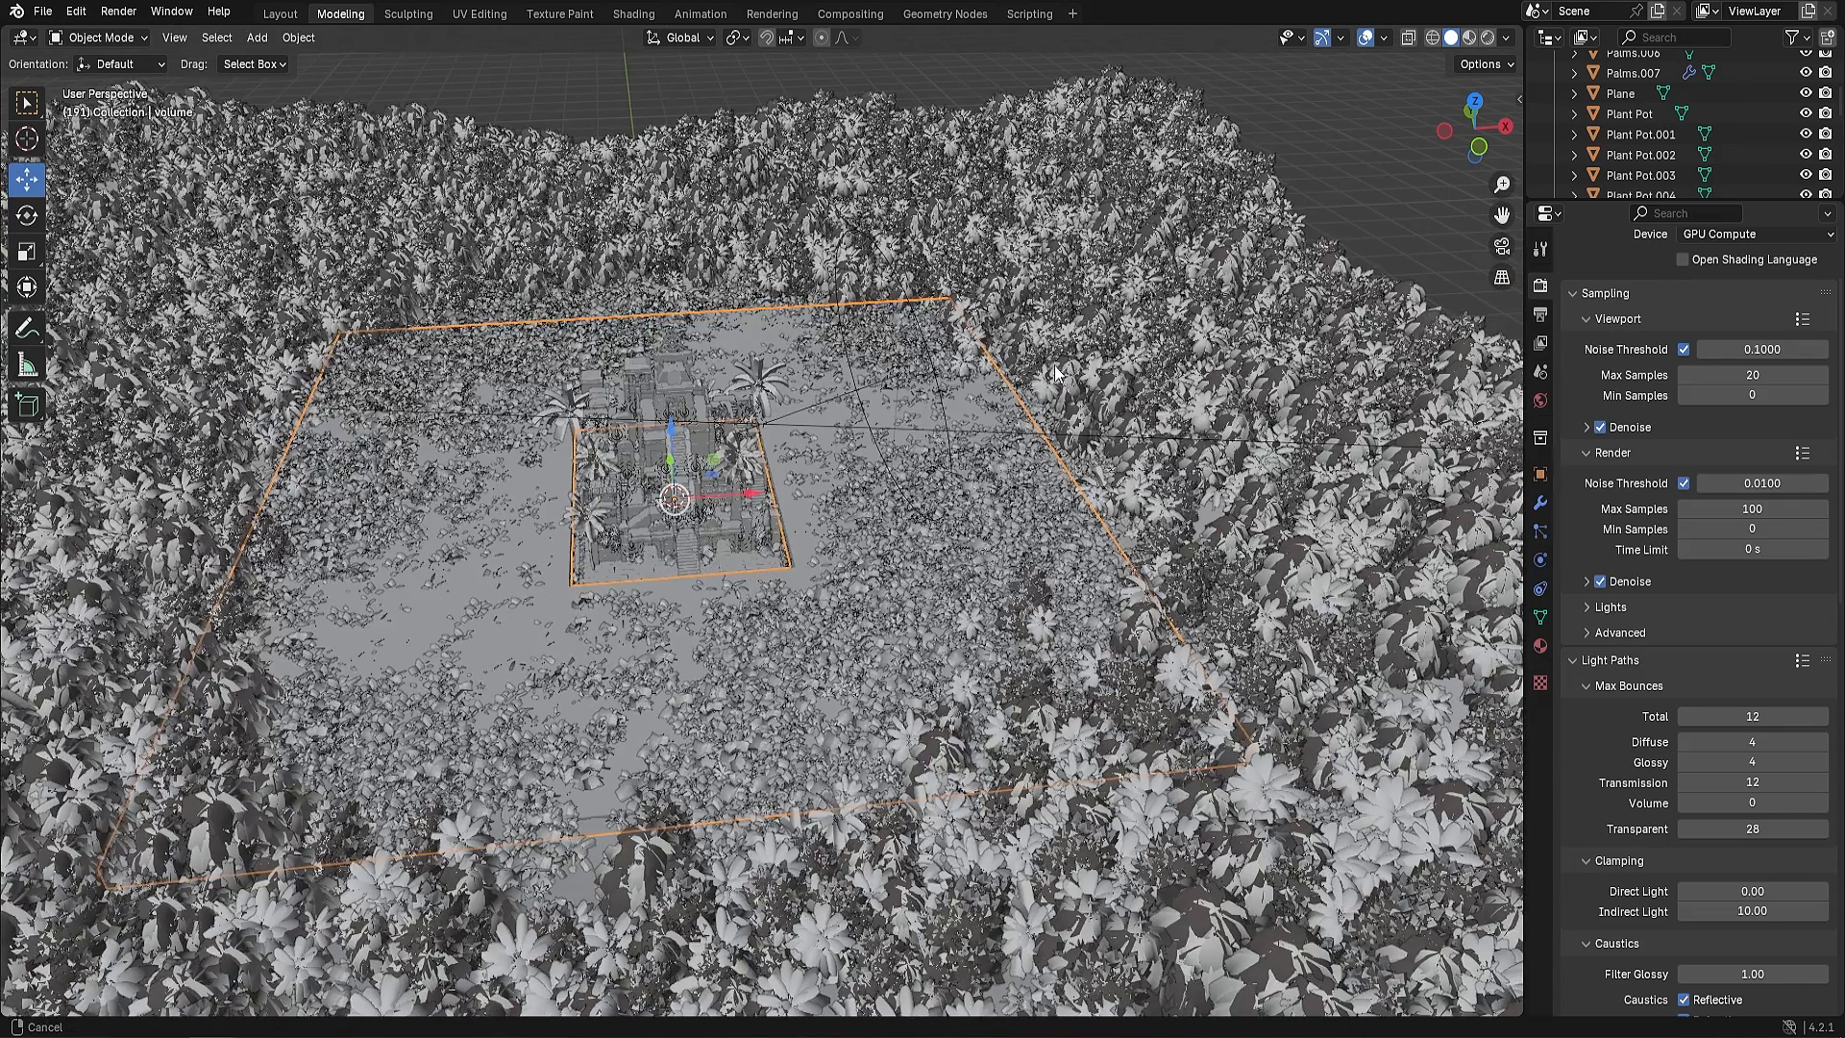
{"action": "left_click", "coordinate": [850, 13]}
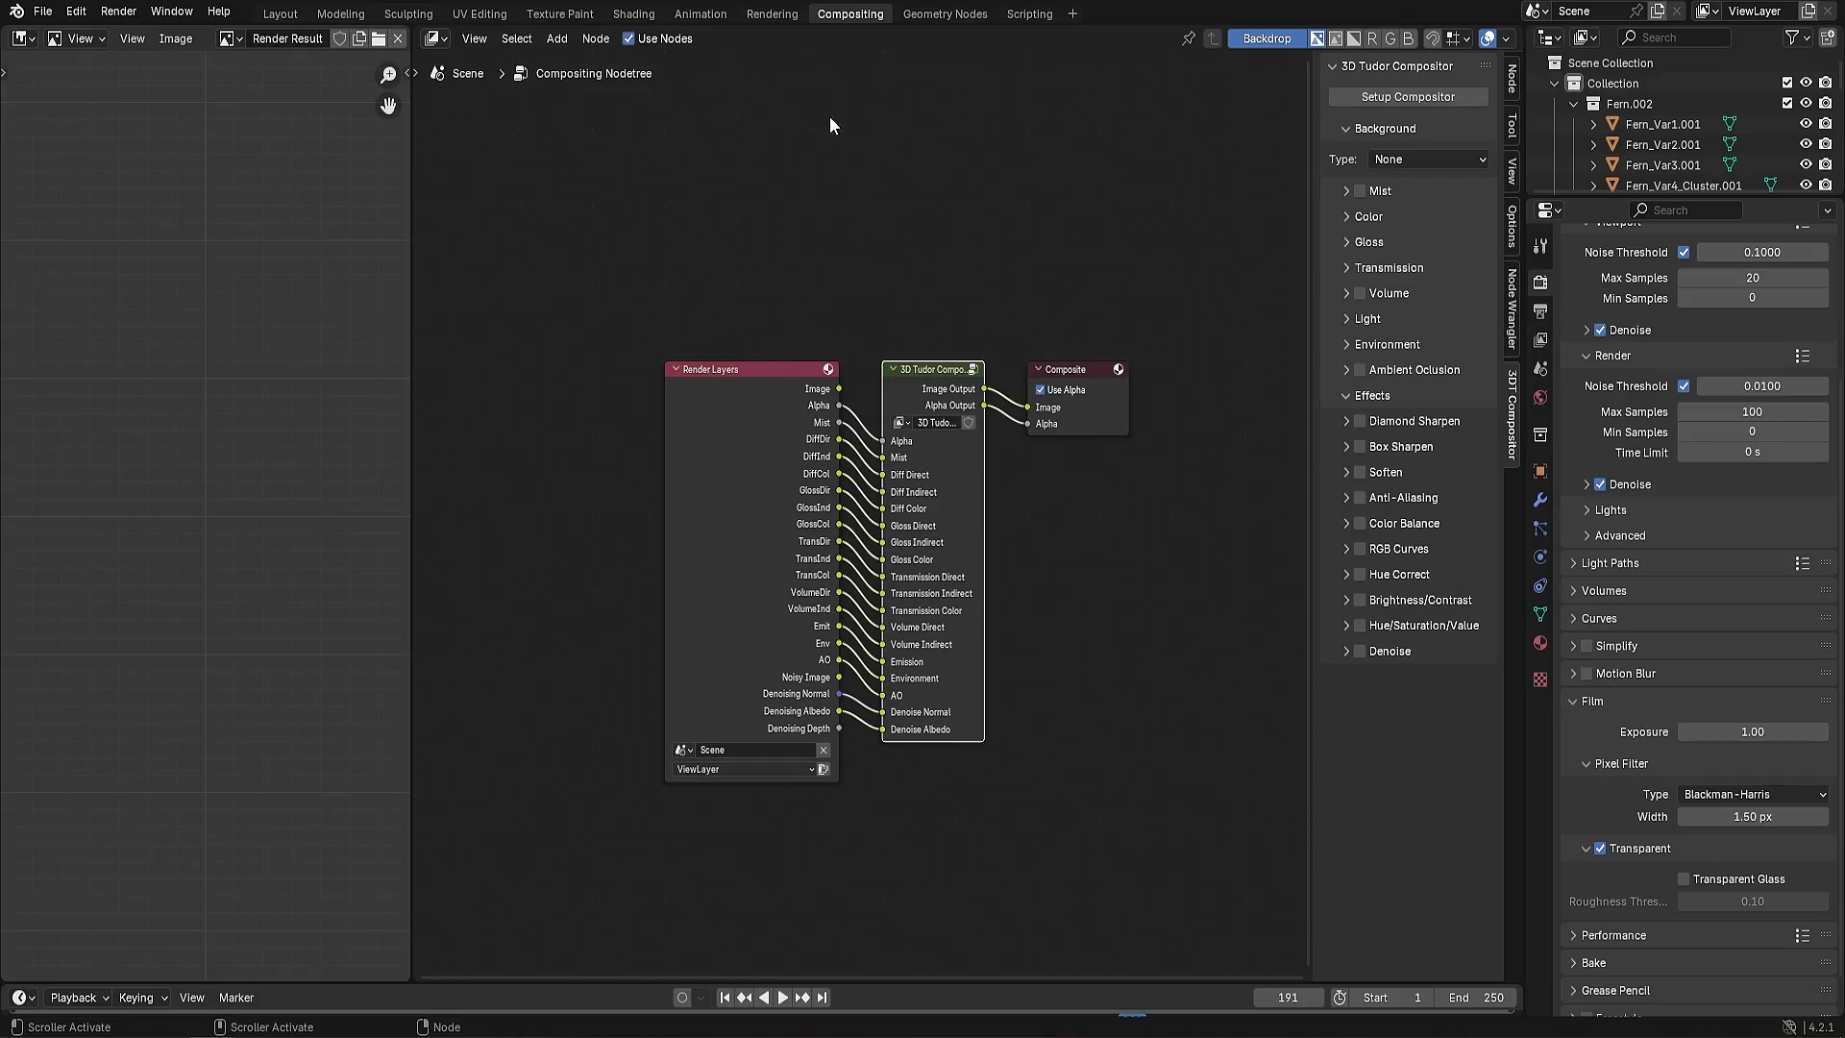
{"action": "left_click", "coordinate": [341, 15]}
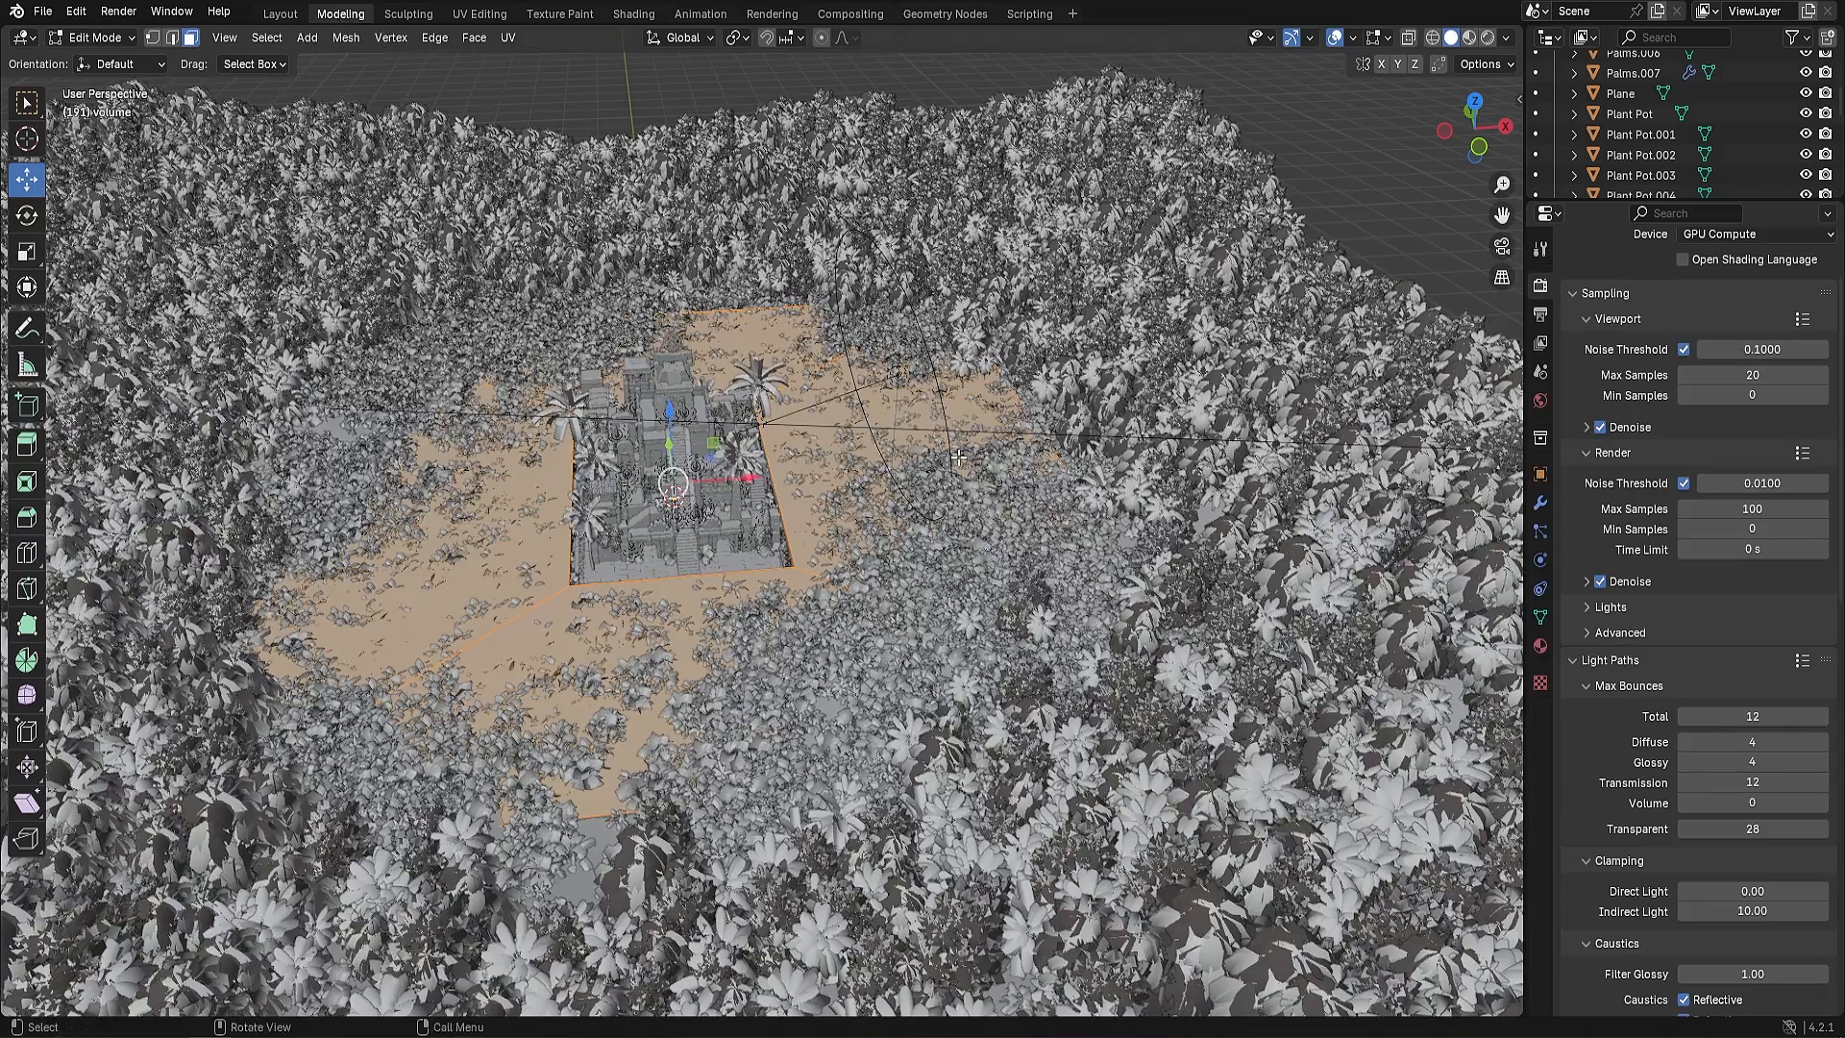
Select the camera in Object Mode and examine its Mist viewport display option and the world's Mist Pass settings
{"action": "scroll", "coordinate": [1190, 477], "scroll_direction": "up", "scroll_amount": 5}
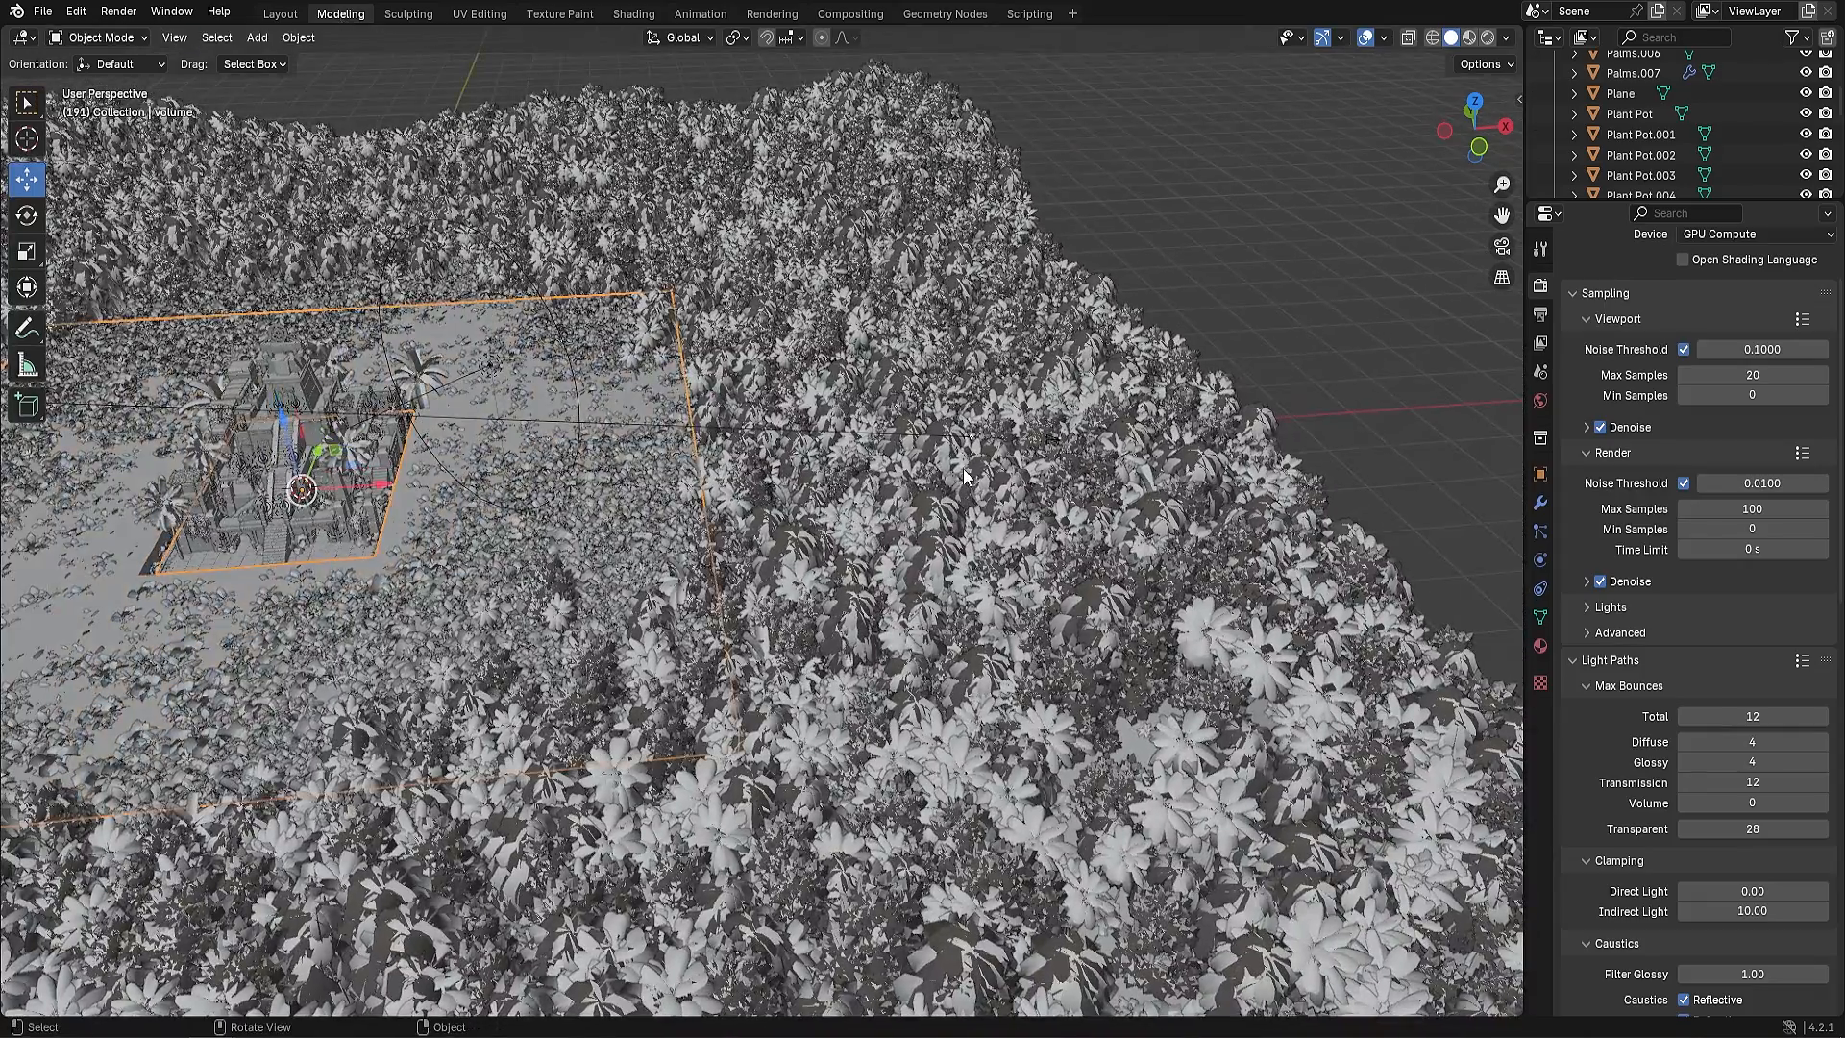
{"action": "key", "text": "Tab"}
{"action": "left_click", "coordinate": [1100, 433]}
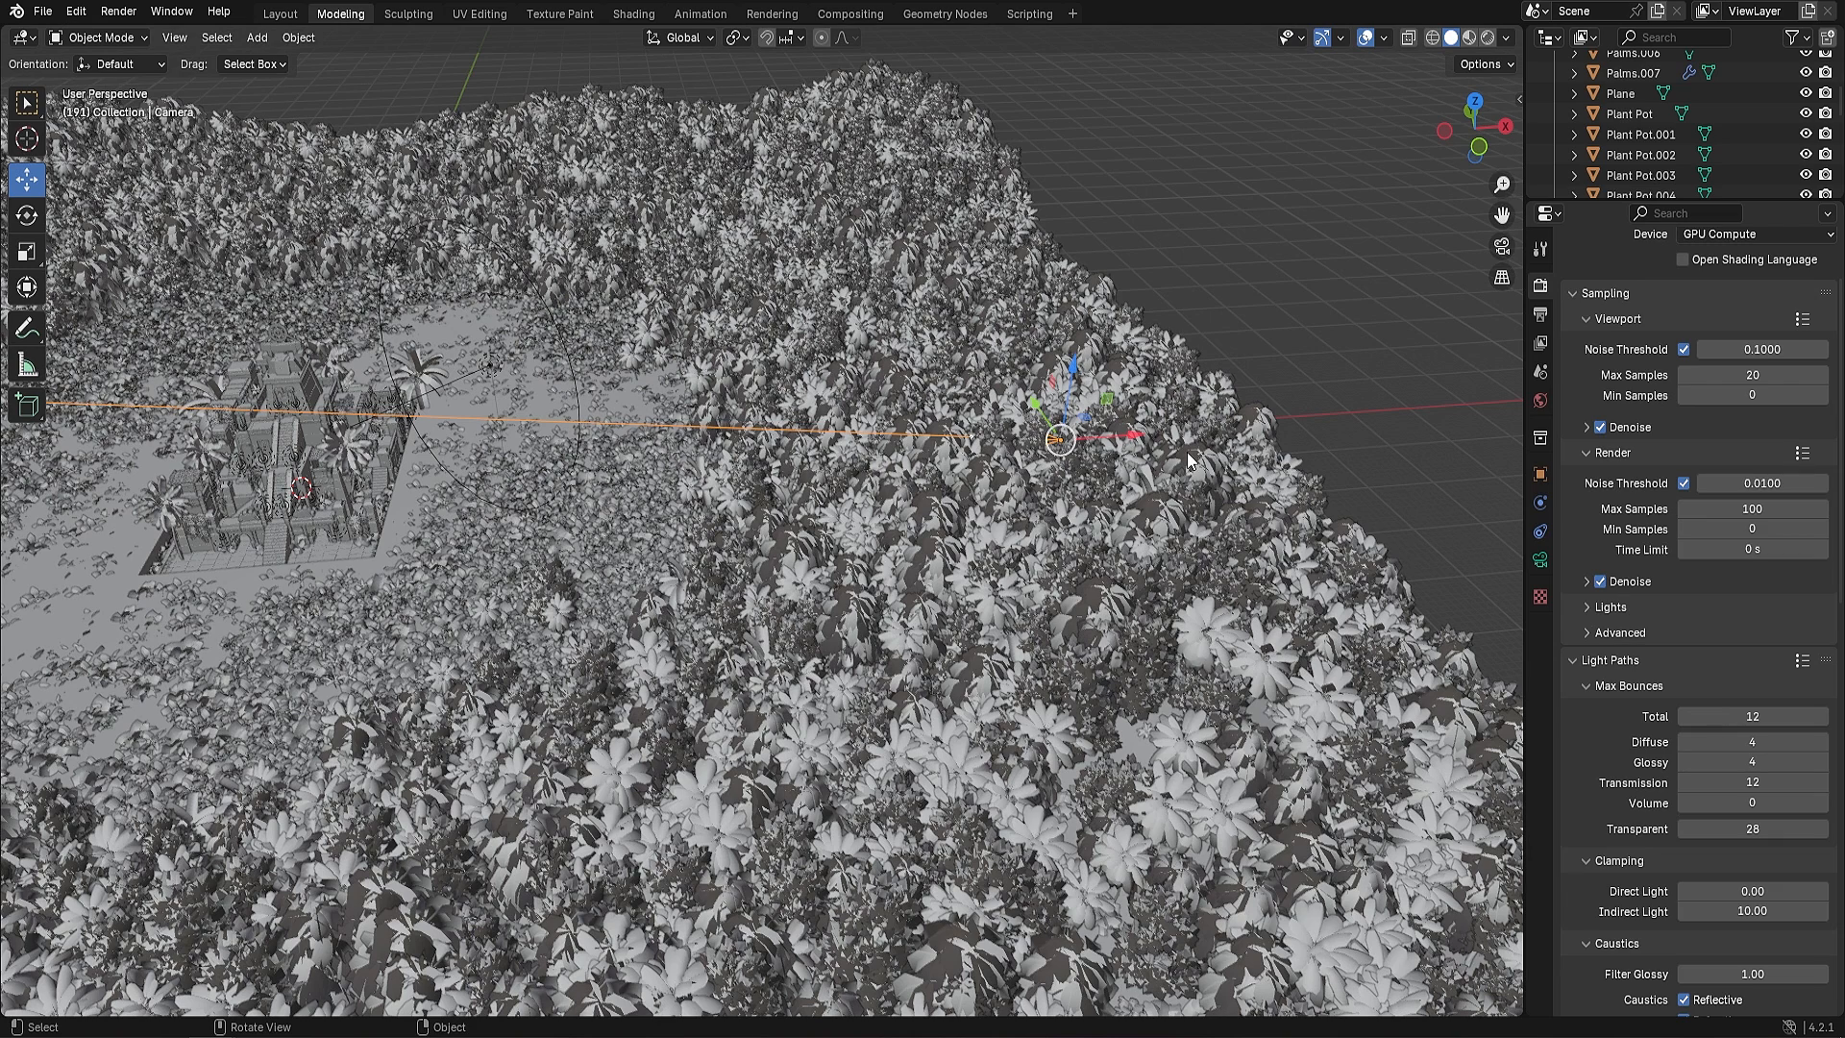
{"action": "left_click", "coordinate": [1540, 559]}
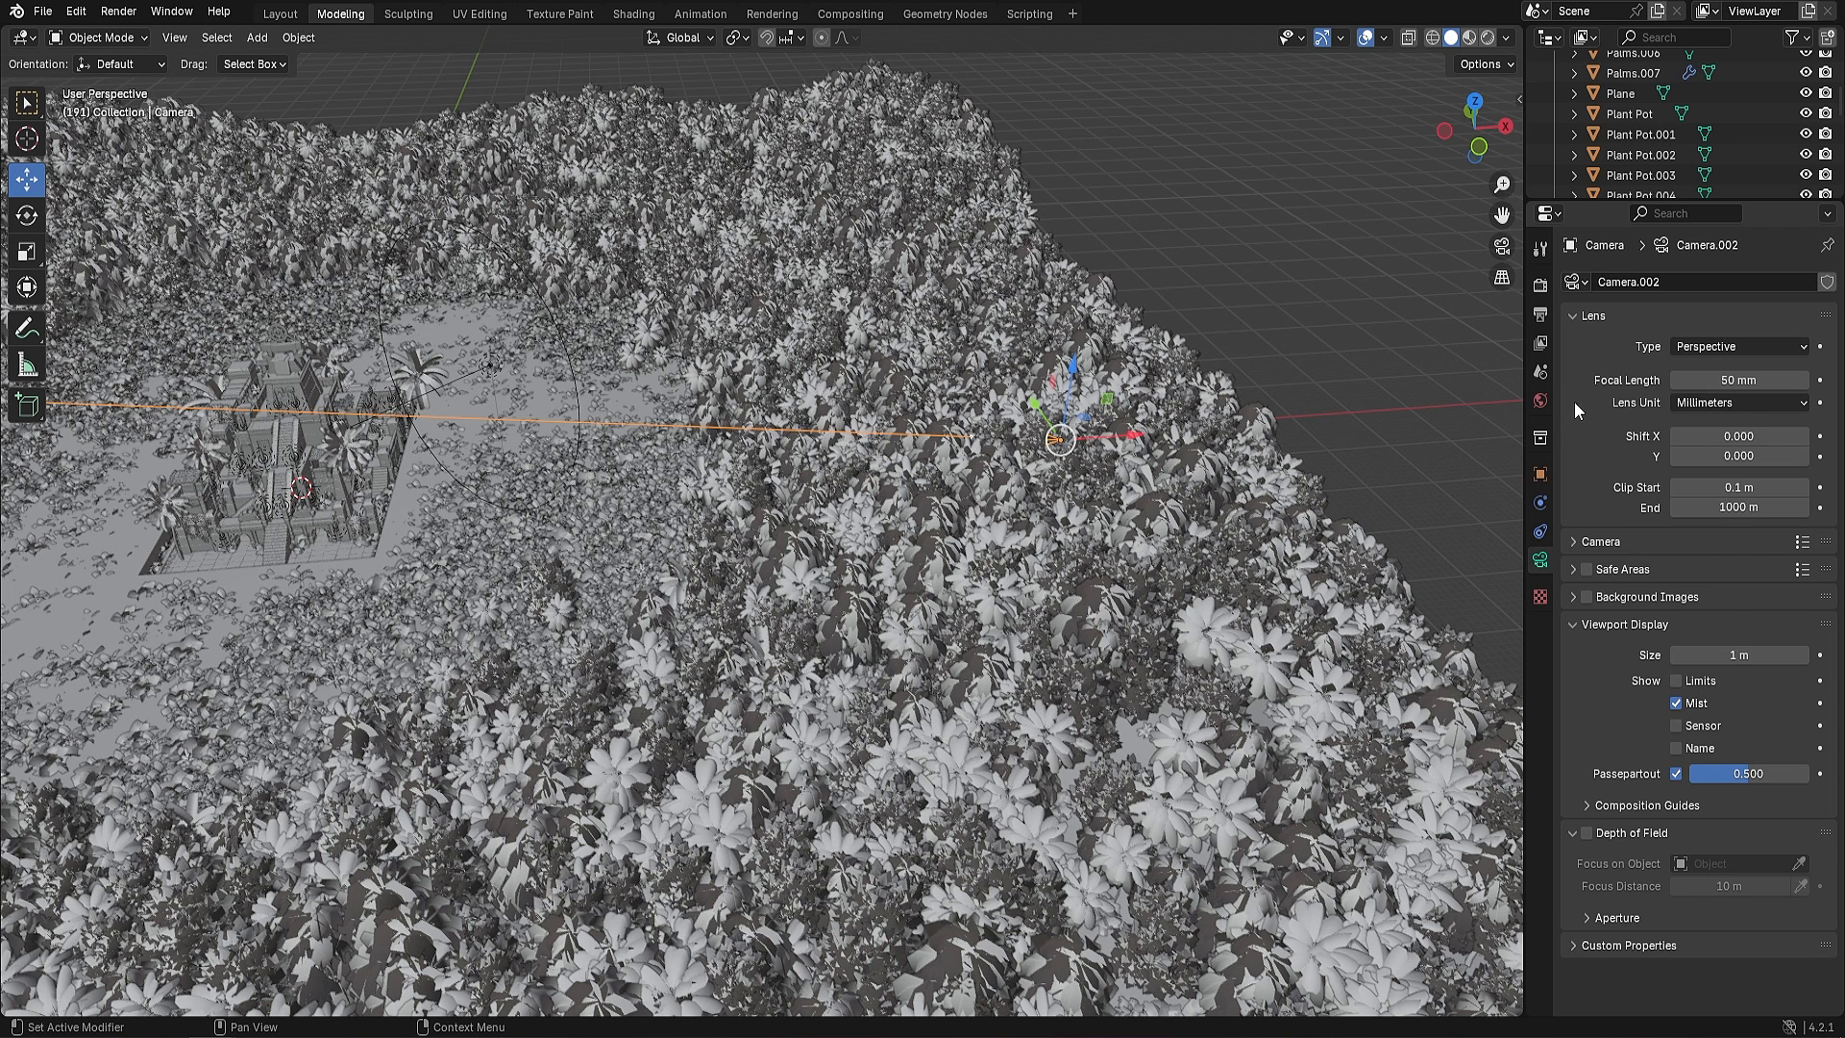
{"action": "left_click", "coordinate": [1541, 401]}
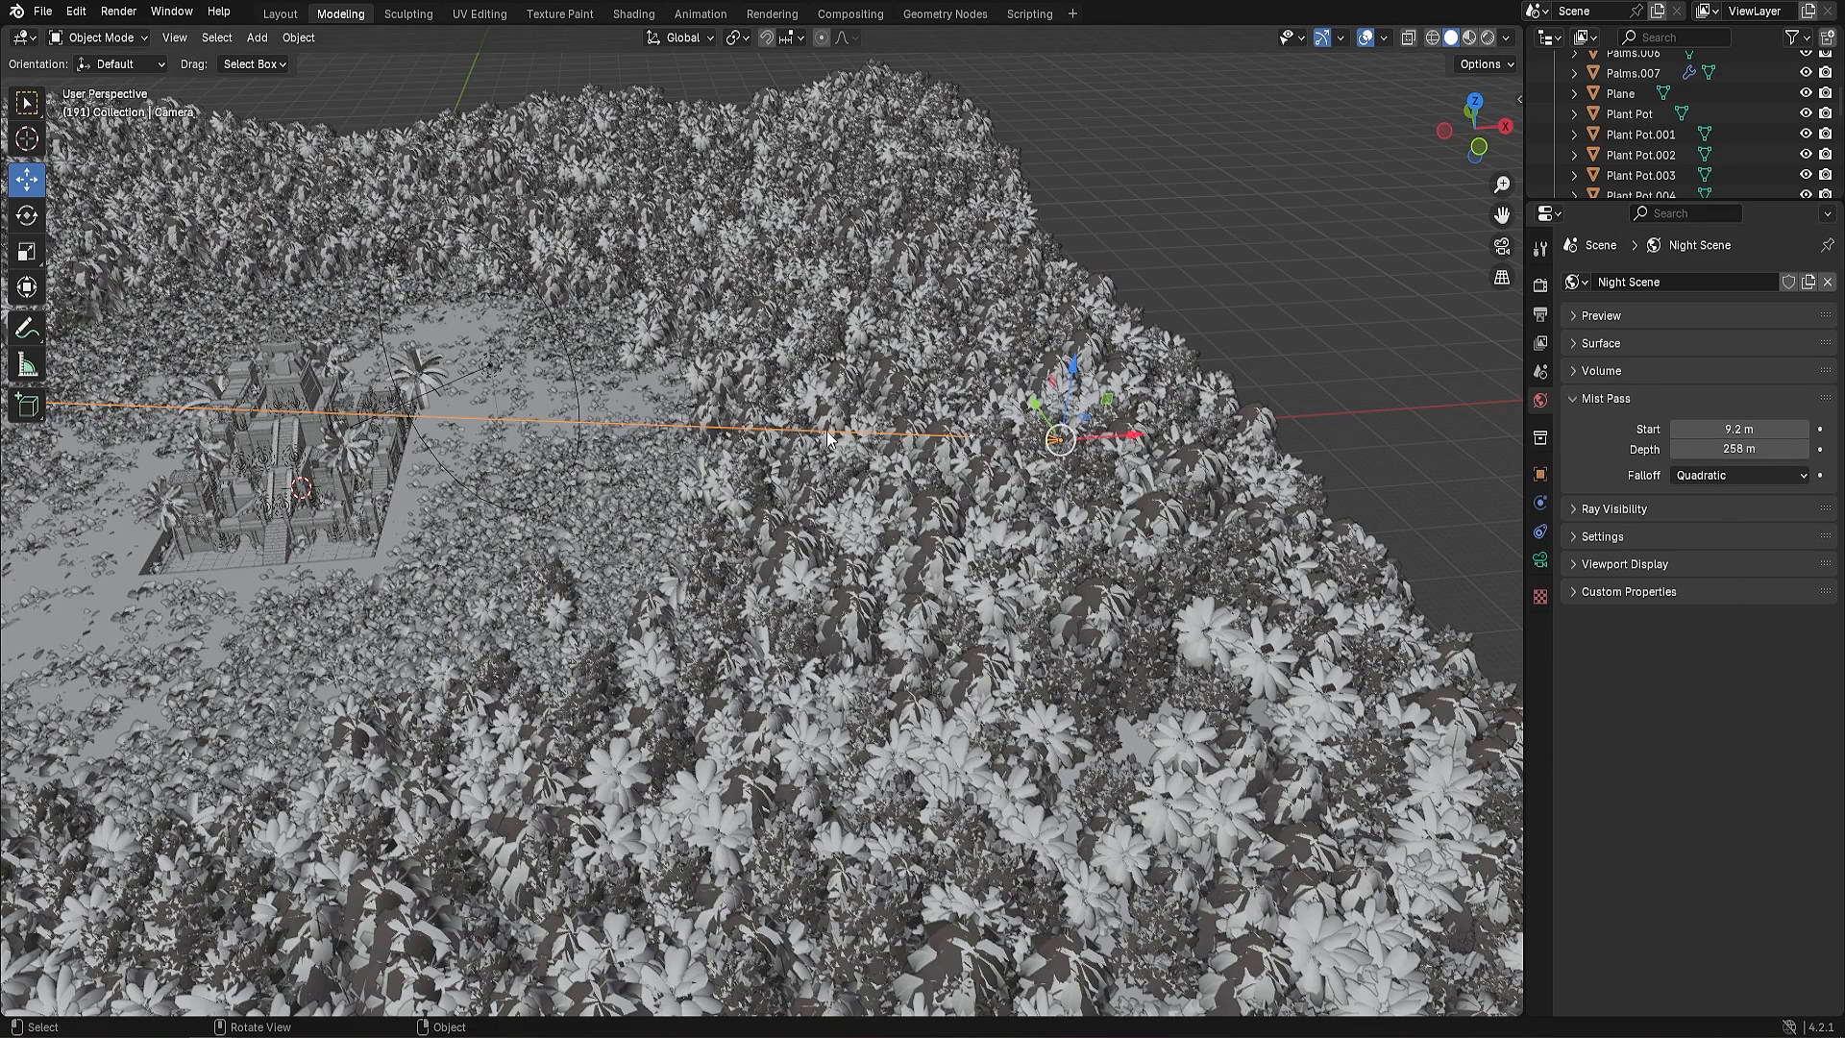
Set the Night Scene world's Mist Pass Depth to 260 m, checking the camera's mist line across the jungle
{"action": "scroll", "coordinate": [841, 499], "scroll_direction": "down", "scroll_amount": 2}
{"action": "scroll", "coordinate": [841, 499], "scroll_direction": "down", "scroll_amount": 2}
{"action": "middle_click_drag", "start_coordinate": [841, 498], "coordinate": [1216, 496], "text": "shift"}
{"action": "scroll", "coordinate": [1217, 495], "scroll_direction": "up", "scroll_amount": 2}
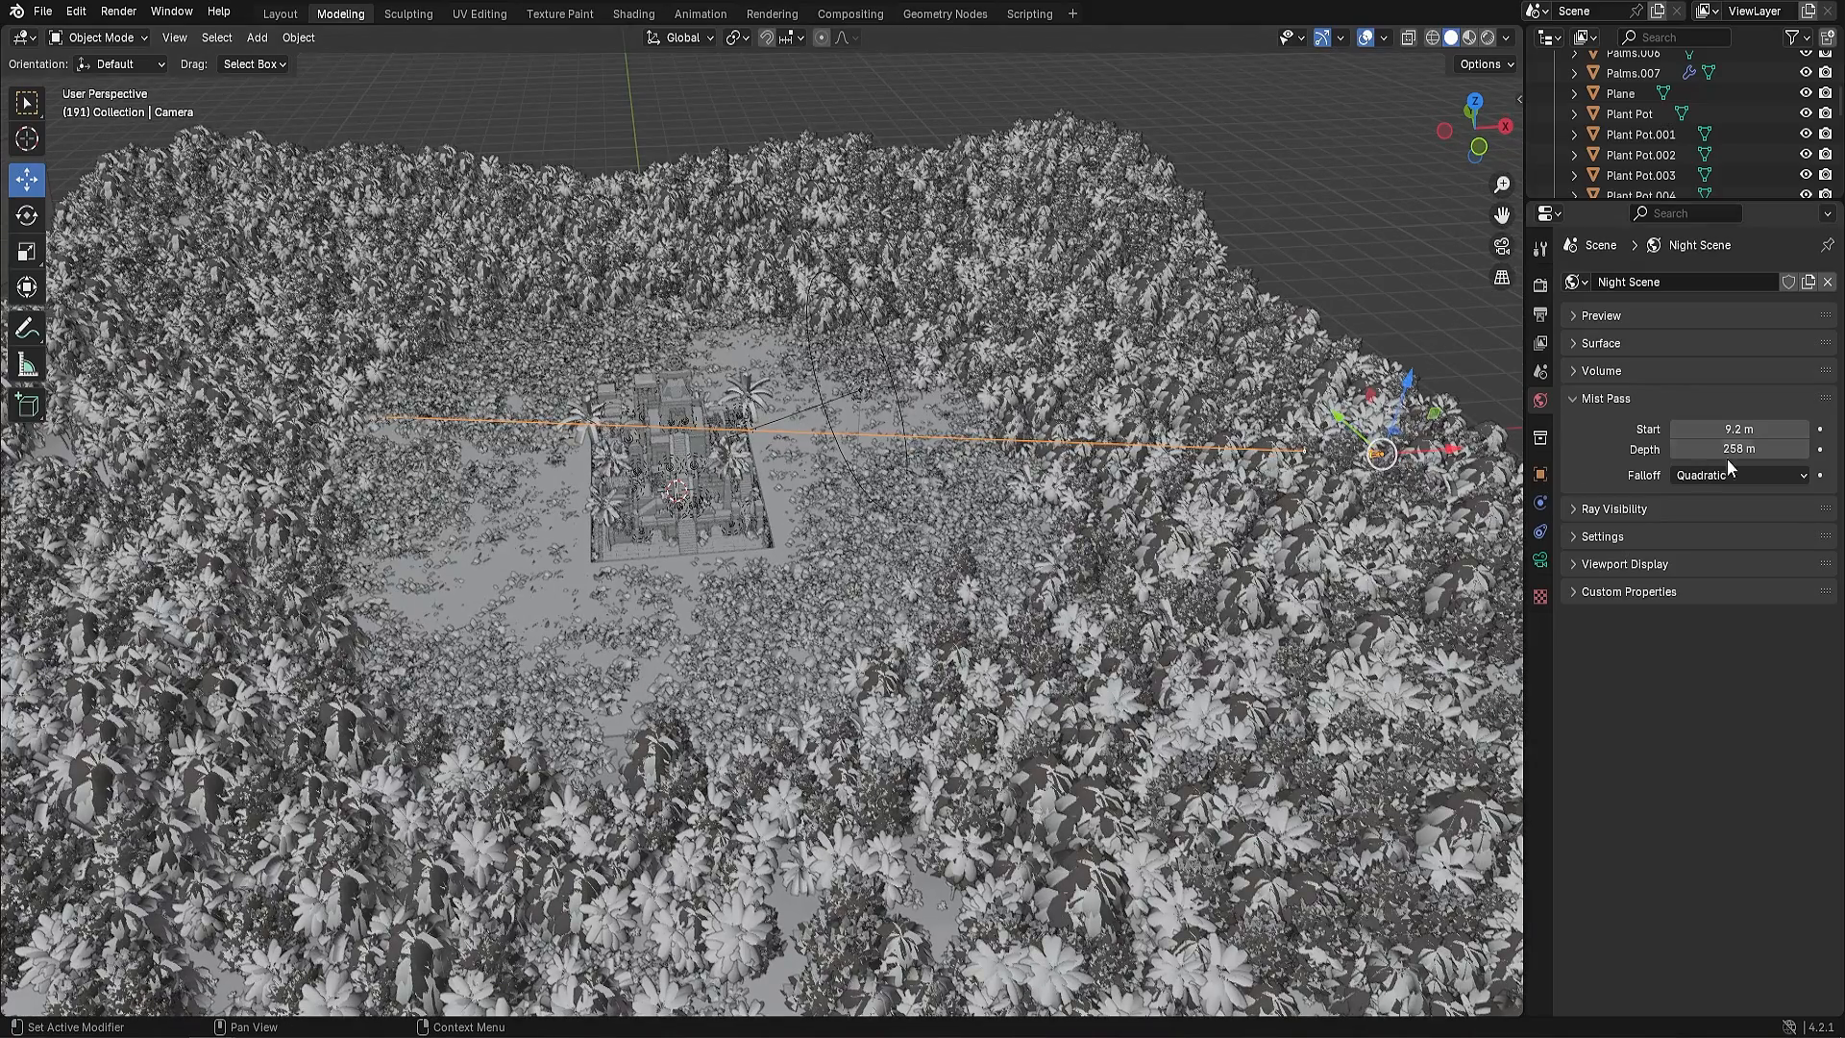
{"action": "scroll", "coordinate": [585, 486], "scroll_direction": "down", "scroll_amount": 3}
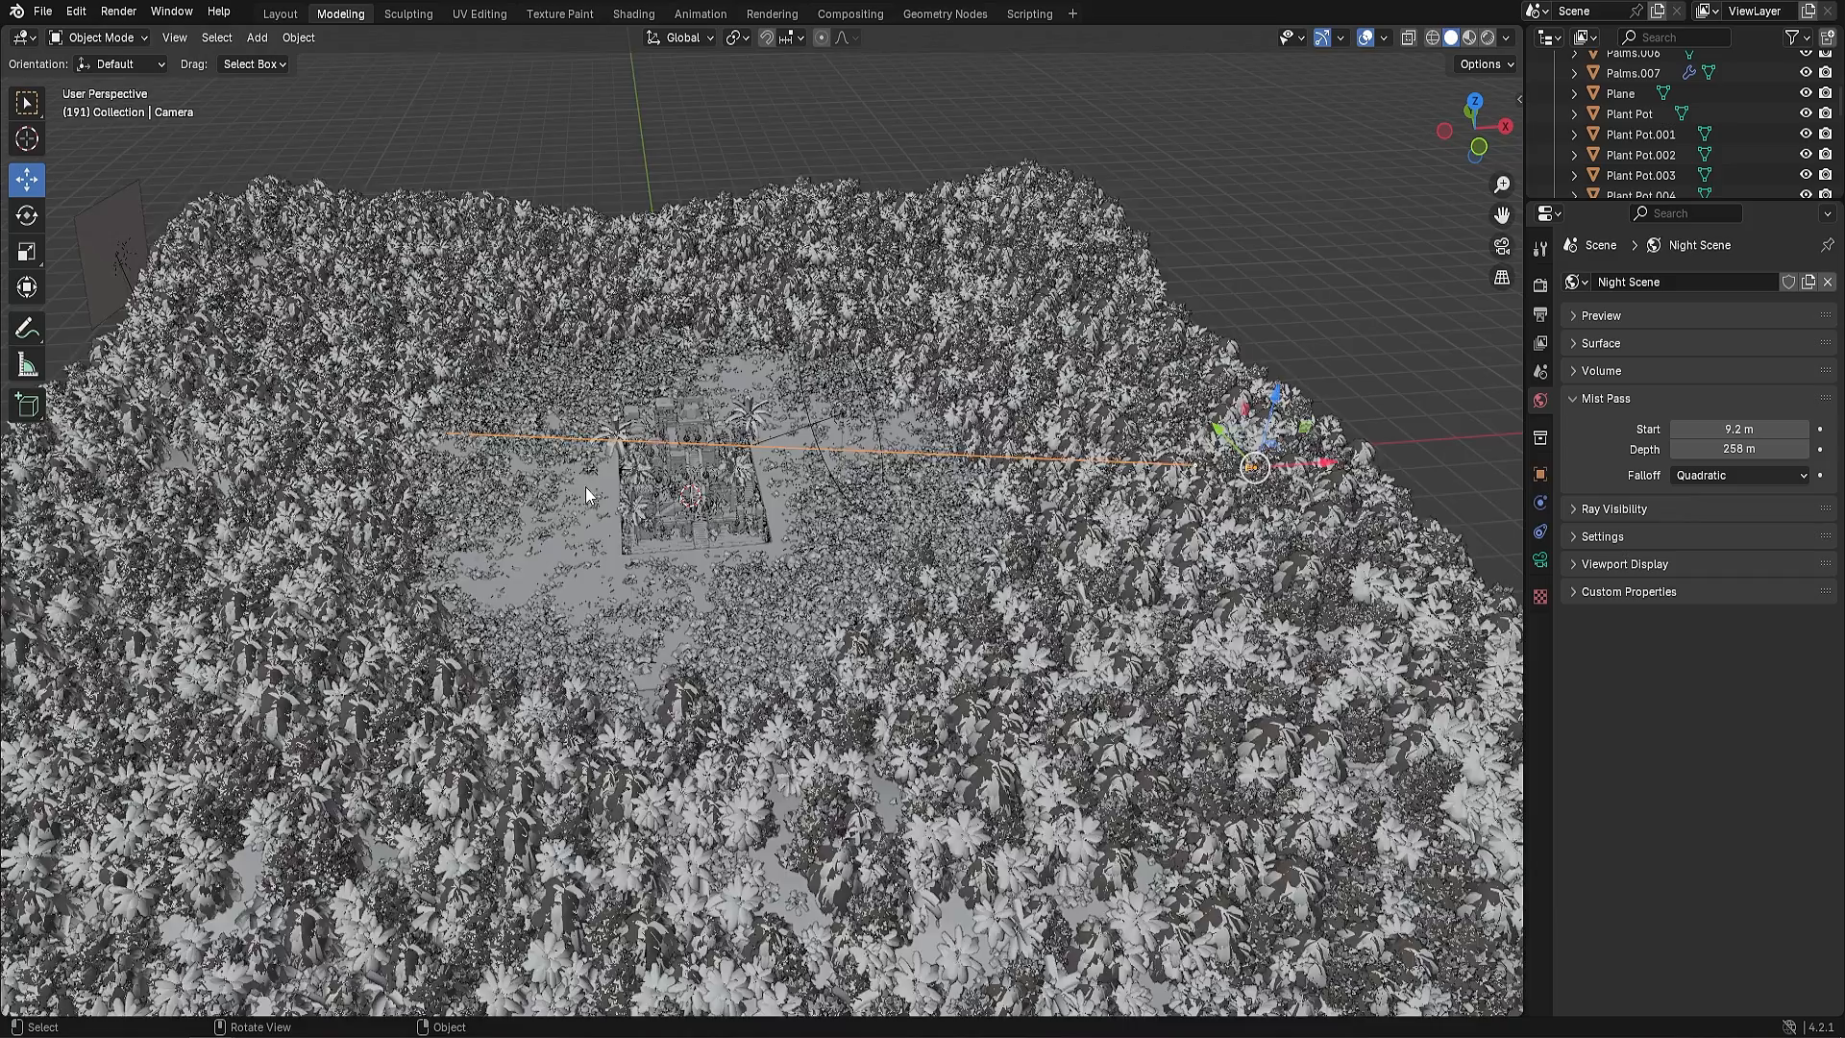
{"action": "middle_click_drag", "start_coordinate": [948, 516], "coordinate": [548, 469]}
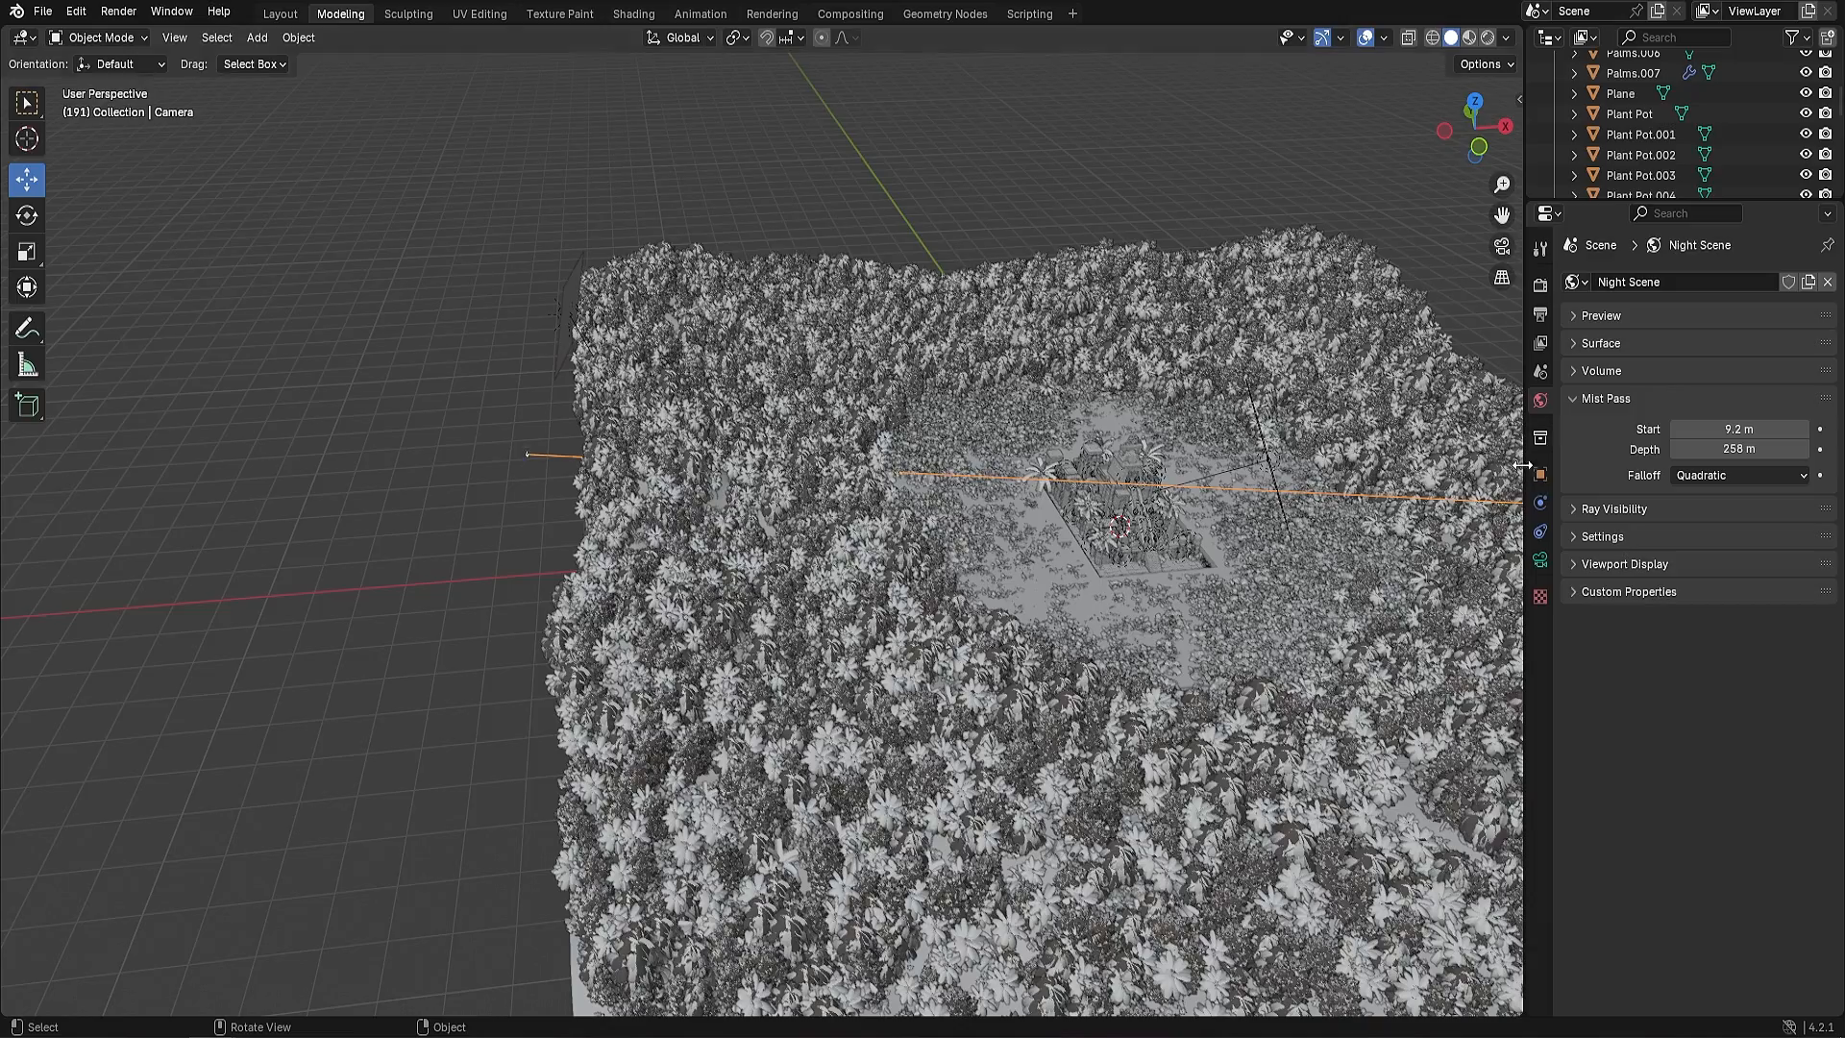
{"action": "left_click_drag", "start_coordinate": [1741, 449], "coordinate": [1732, 449]}
{"action": "middle_click_drag", "start_coordinate": [890, 489], "coordinate": [1161, 400]}
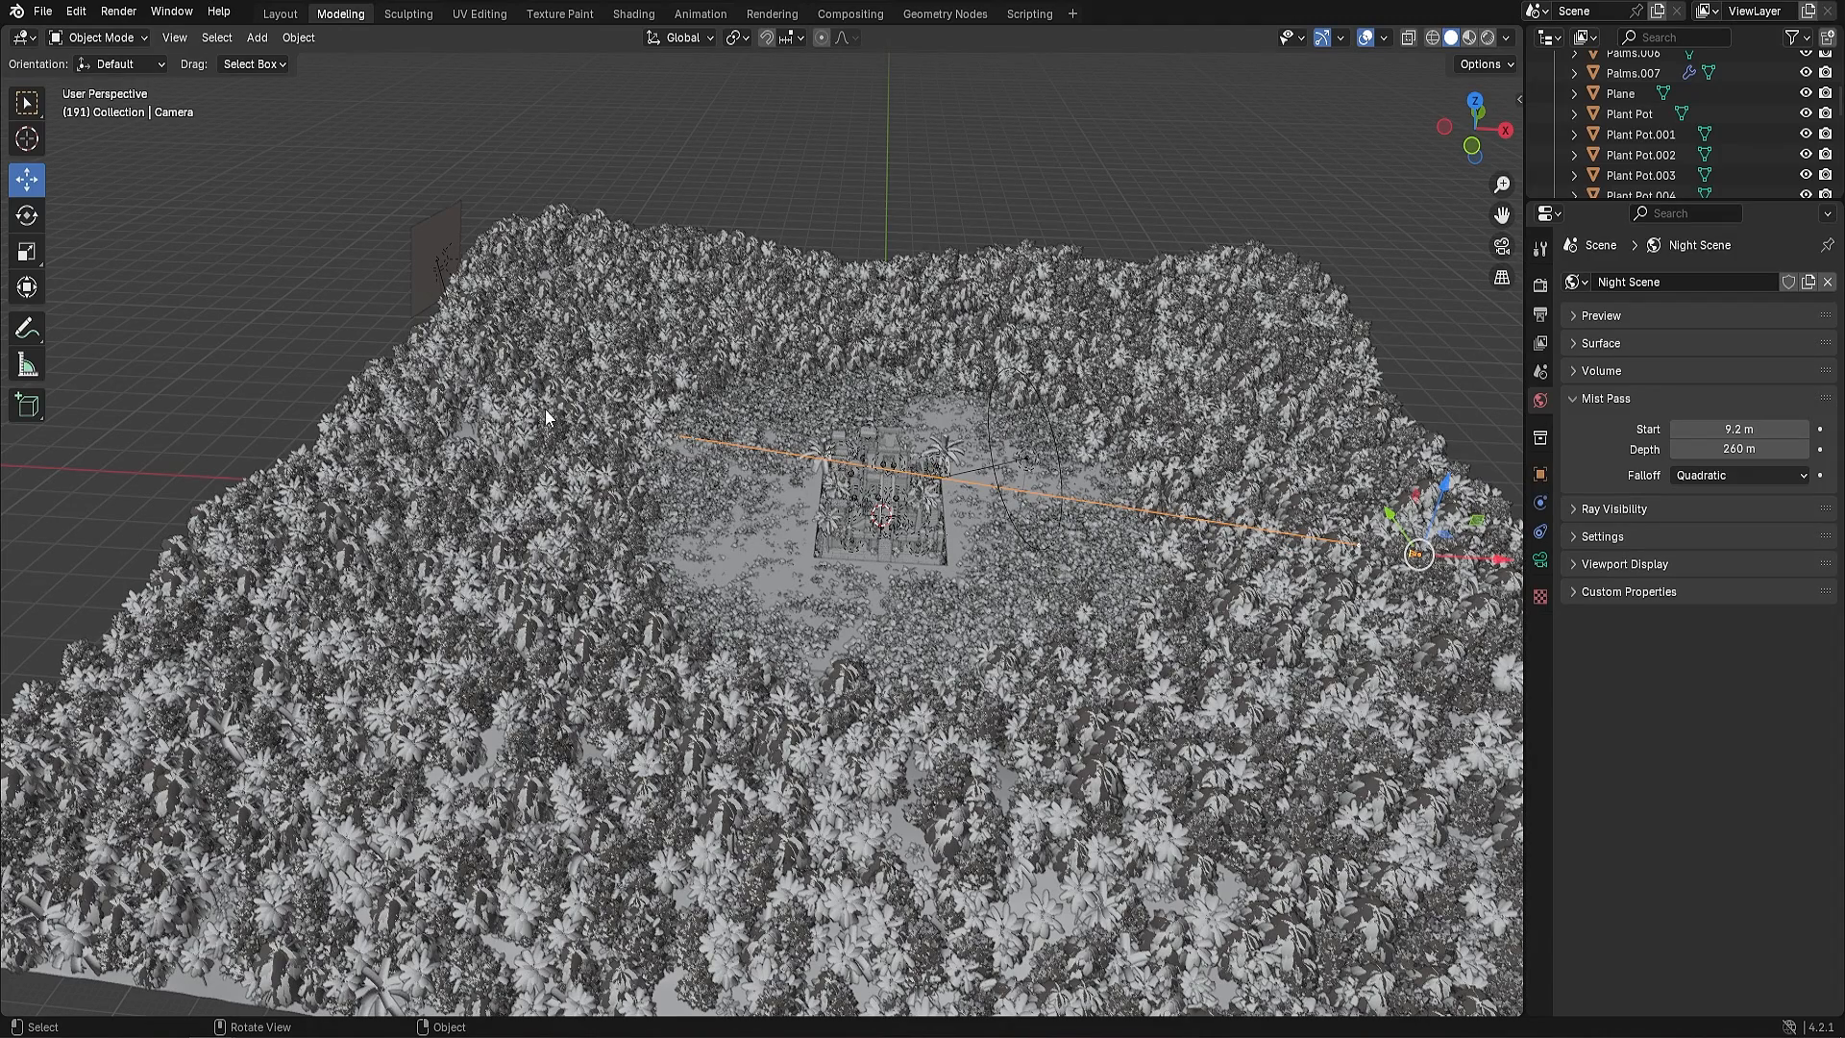
Select the volume object surrounding the temple and inspect its extent from below and above
{"action": "middle_click_drag", "start_coordinate": [888, 494], "coordinate": [845, 534]}
{"action": "scroll", "coordinate": [805, 556], "scroll_direction": "up", "scroll_amount": 3}
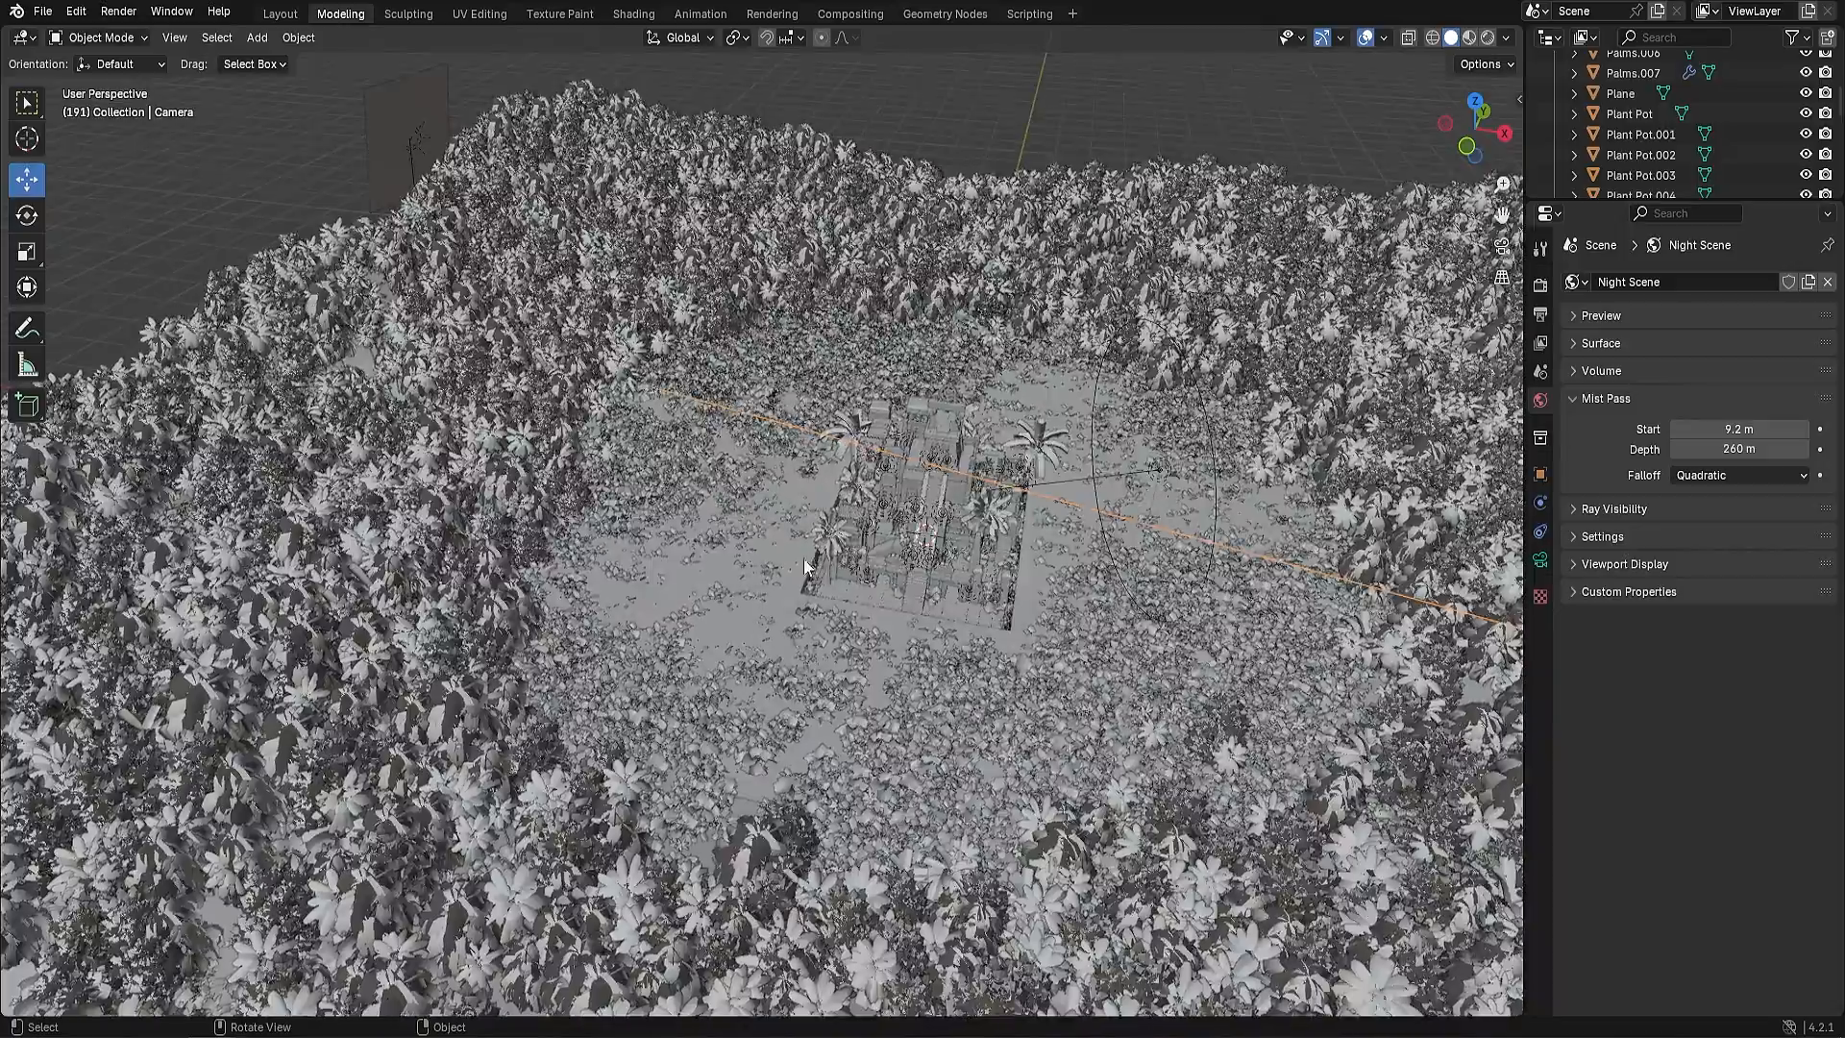
{"action": "left_click", "coordinate": [1009, 588]}
{"action": "middle_click_drag", "start_coordinate": [1038, 567], "coordinate": [959, 487]}
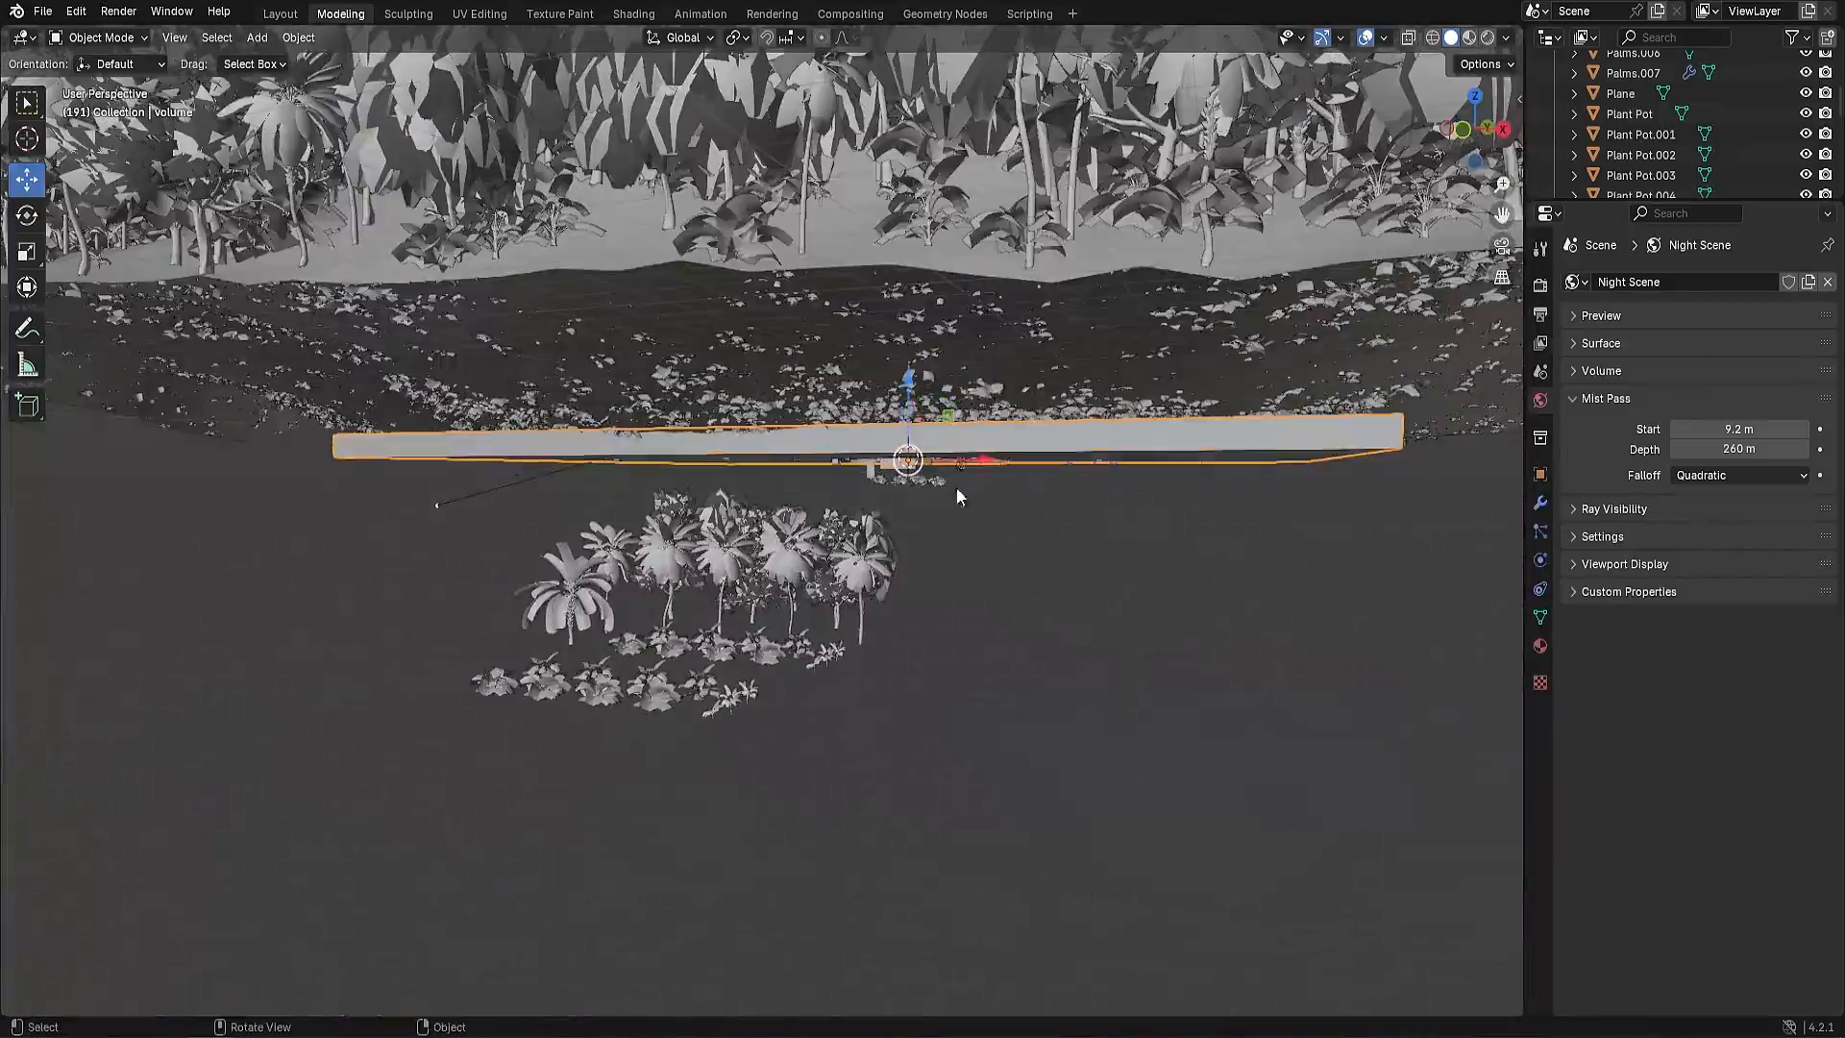
{"action": "middle_click_drag", "start_coordinate": [690, 454], "coordinate": [491, 603]}
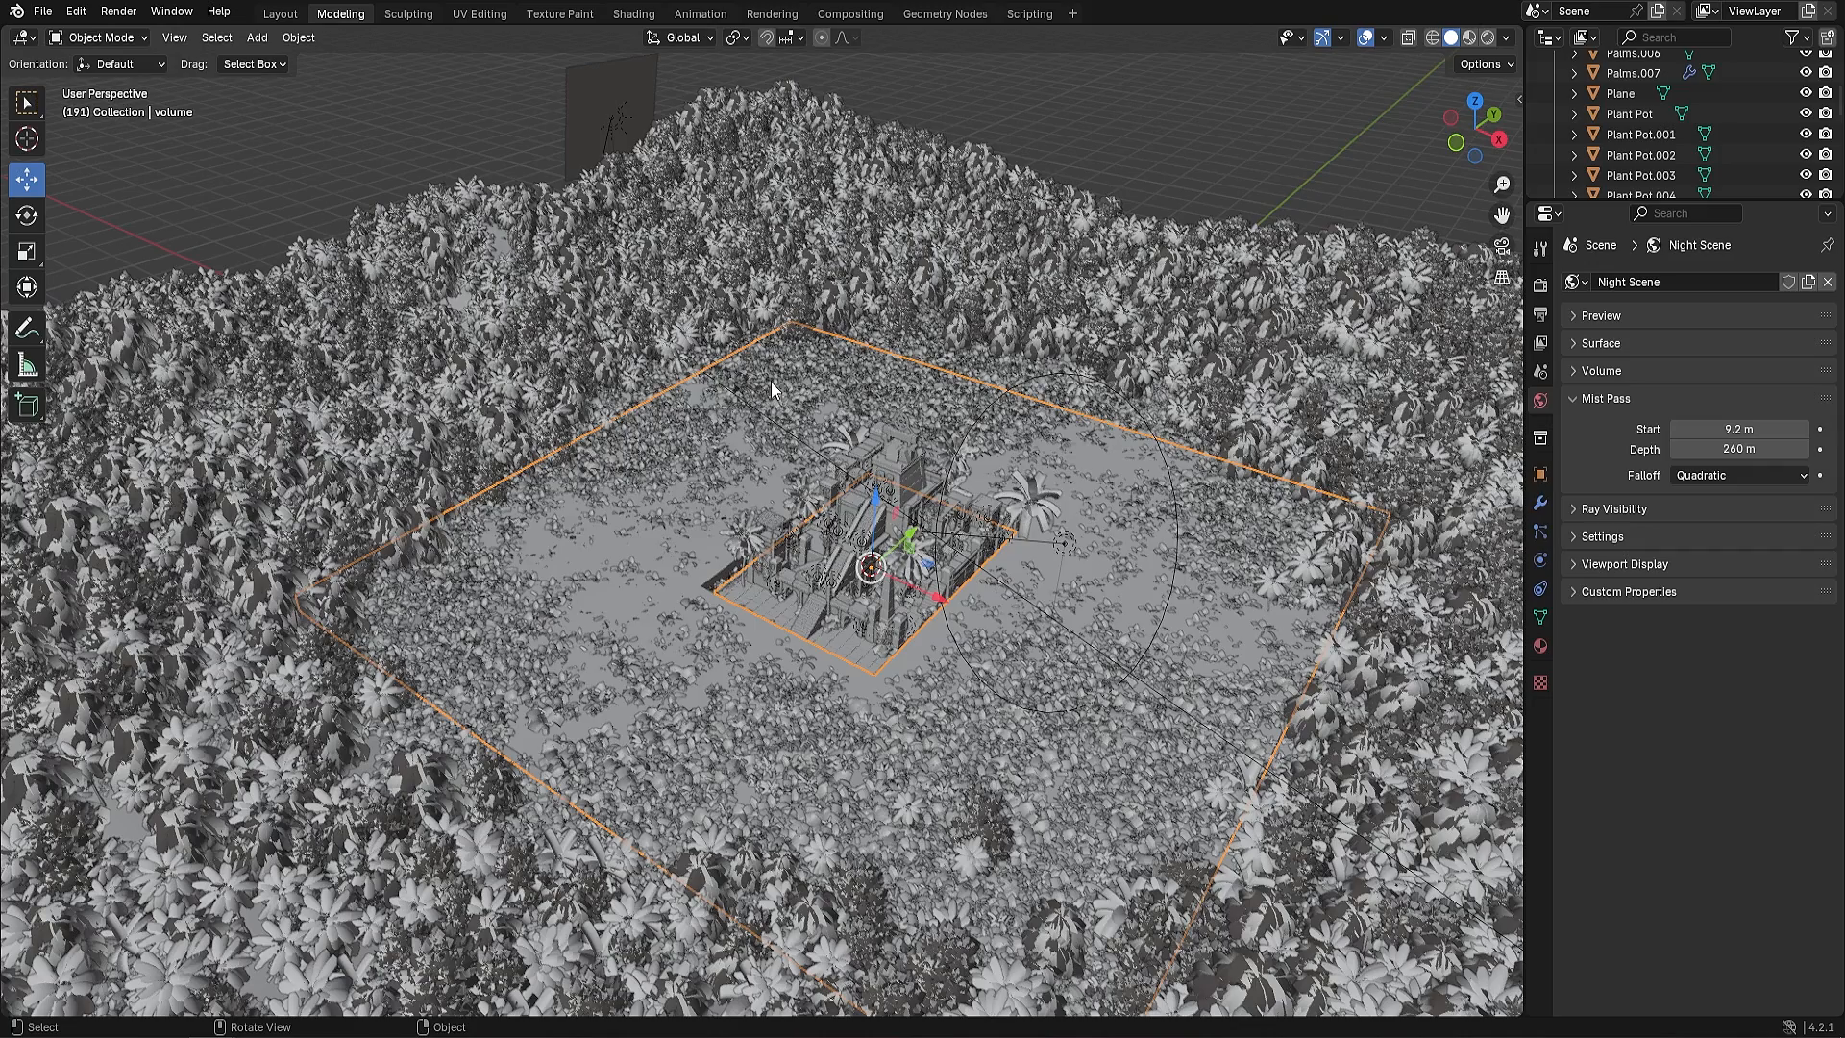
Set the Cycles final render Max Samples to 1024
{"action": "mouse_move", "coordinate": [844, 572]}
{"action": "middle_mouse_down"}
{"action": "mouse_move", "coordinate": [686, 562]}
{"action": "mouse_move", "coordinate": [865, 576]}
{"action": "middle_mouse_up"}
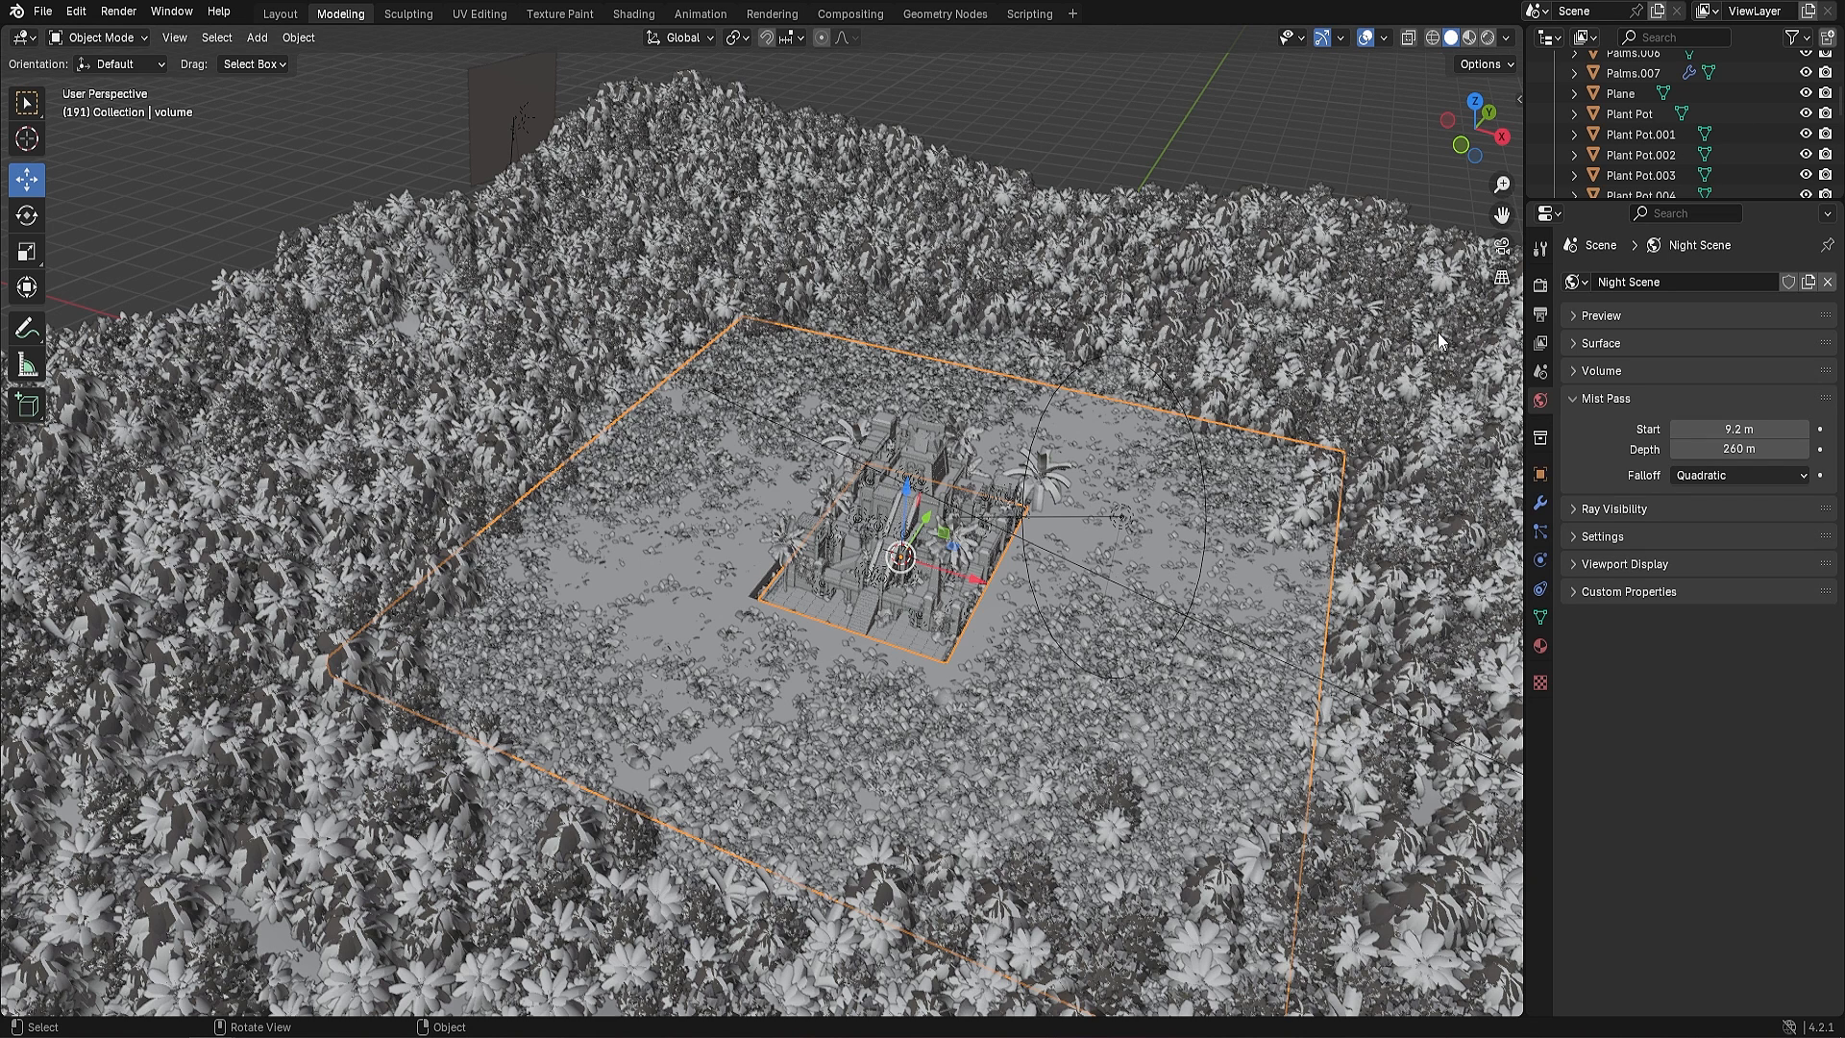
{"action": "left_click", "coordinate": [1540, 284]}
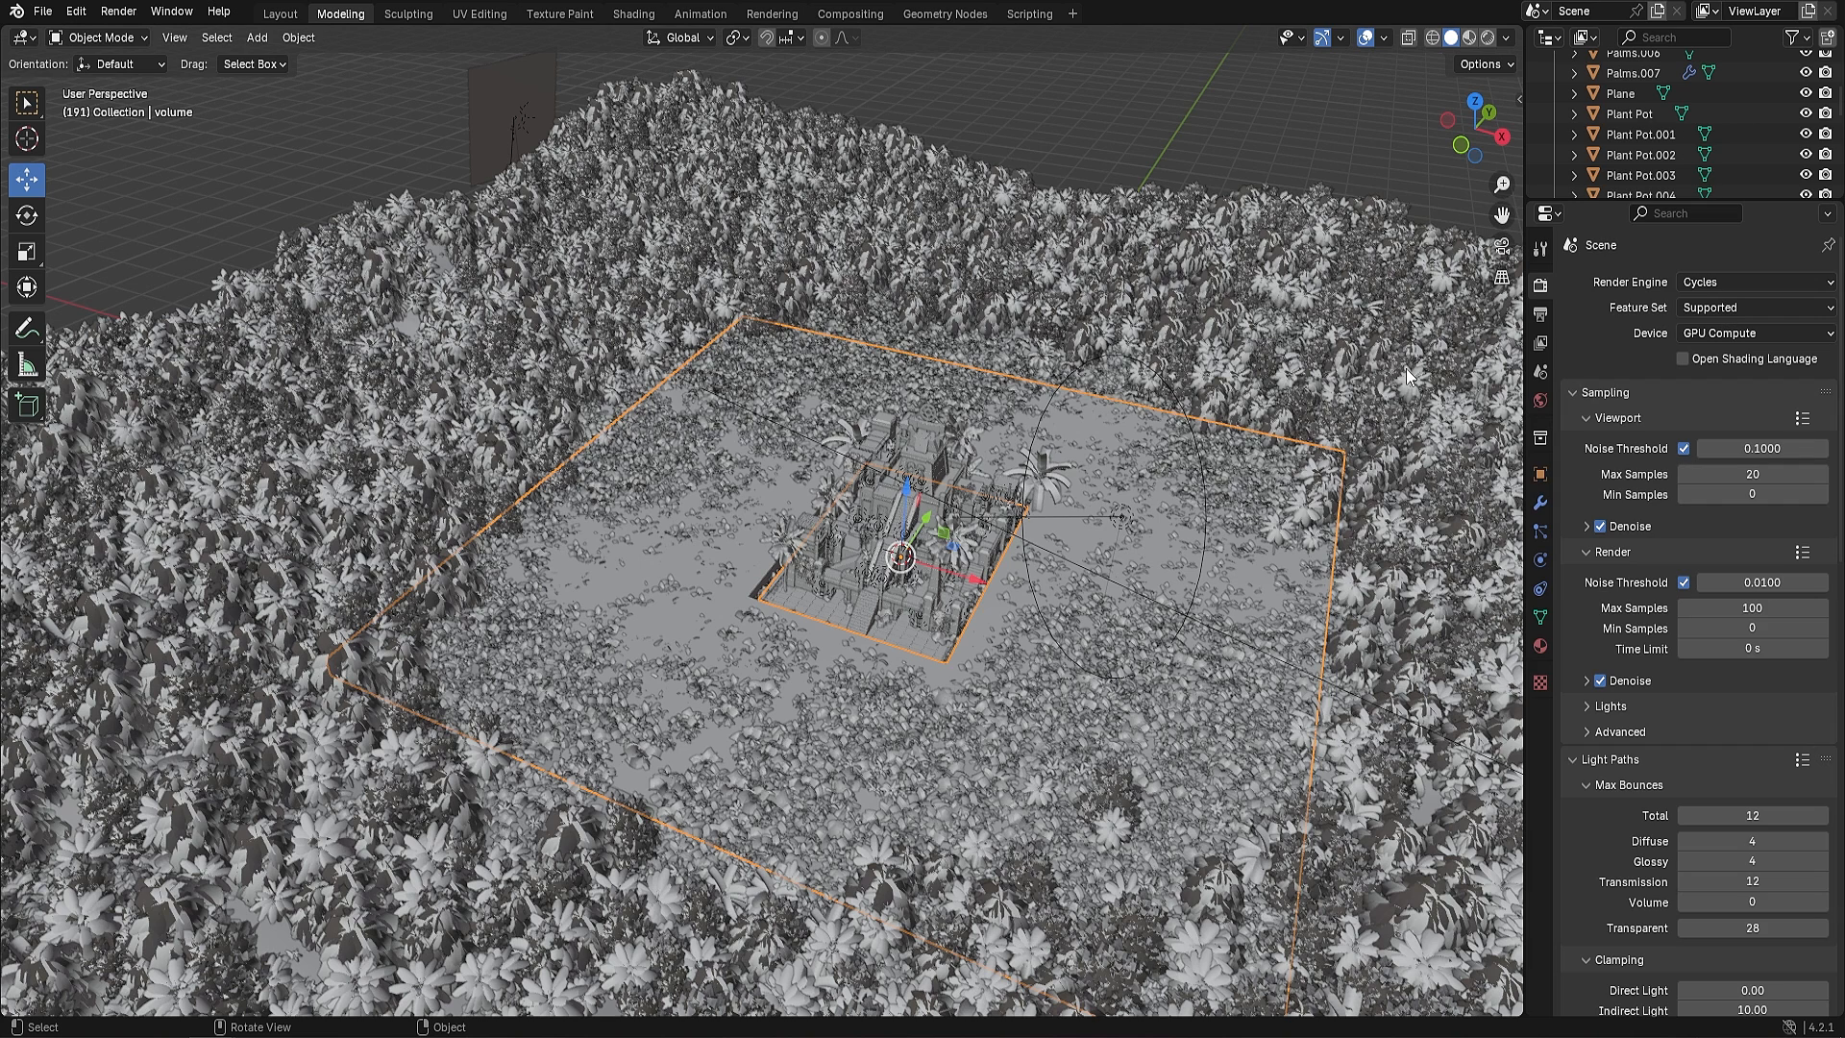
{"action": "left_click", "coordinate": [1751, 610]}
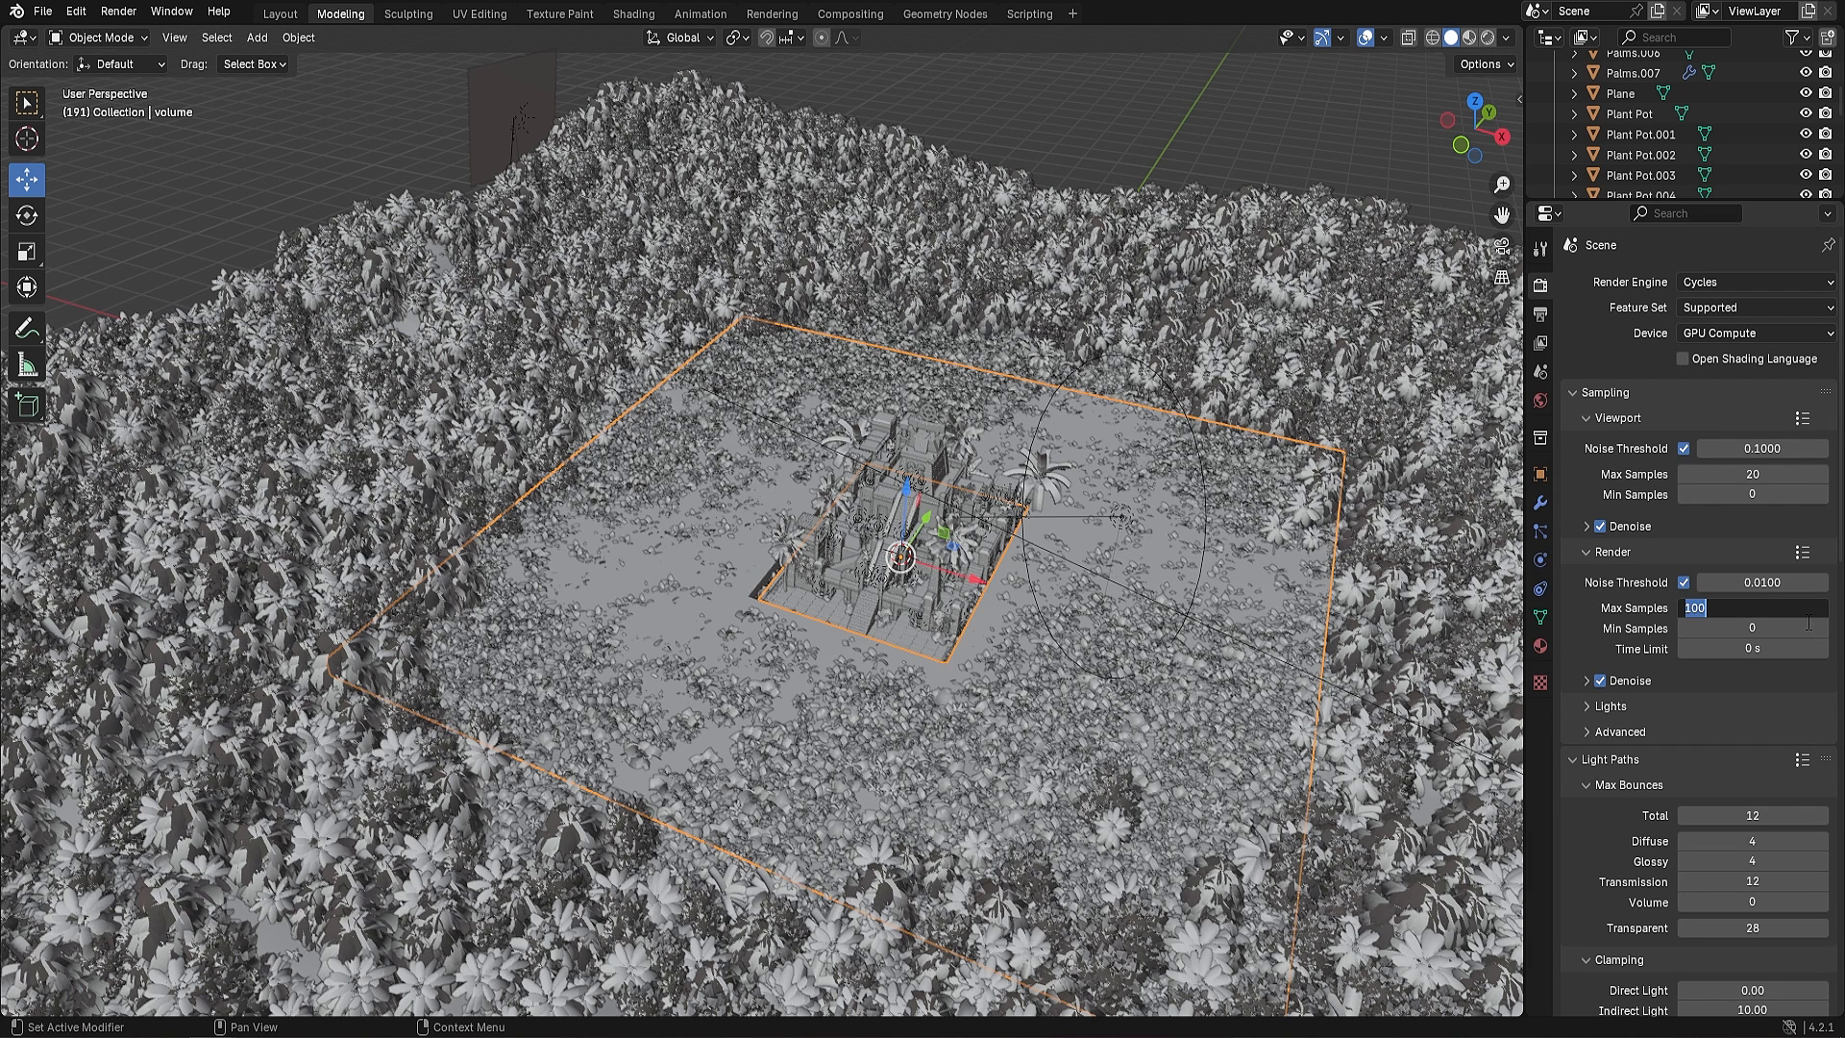
{"action": "type", "text": "1024"}
{"action": "key", "text": "Return"}
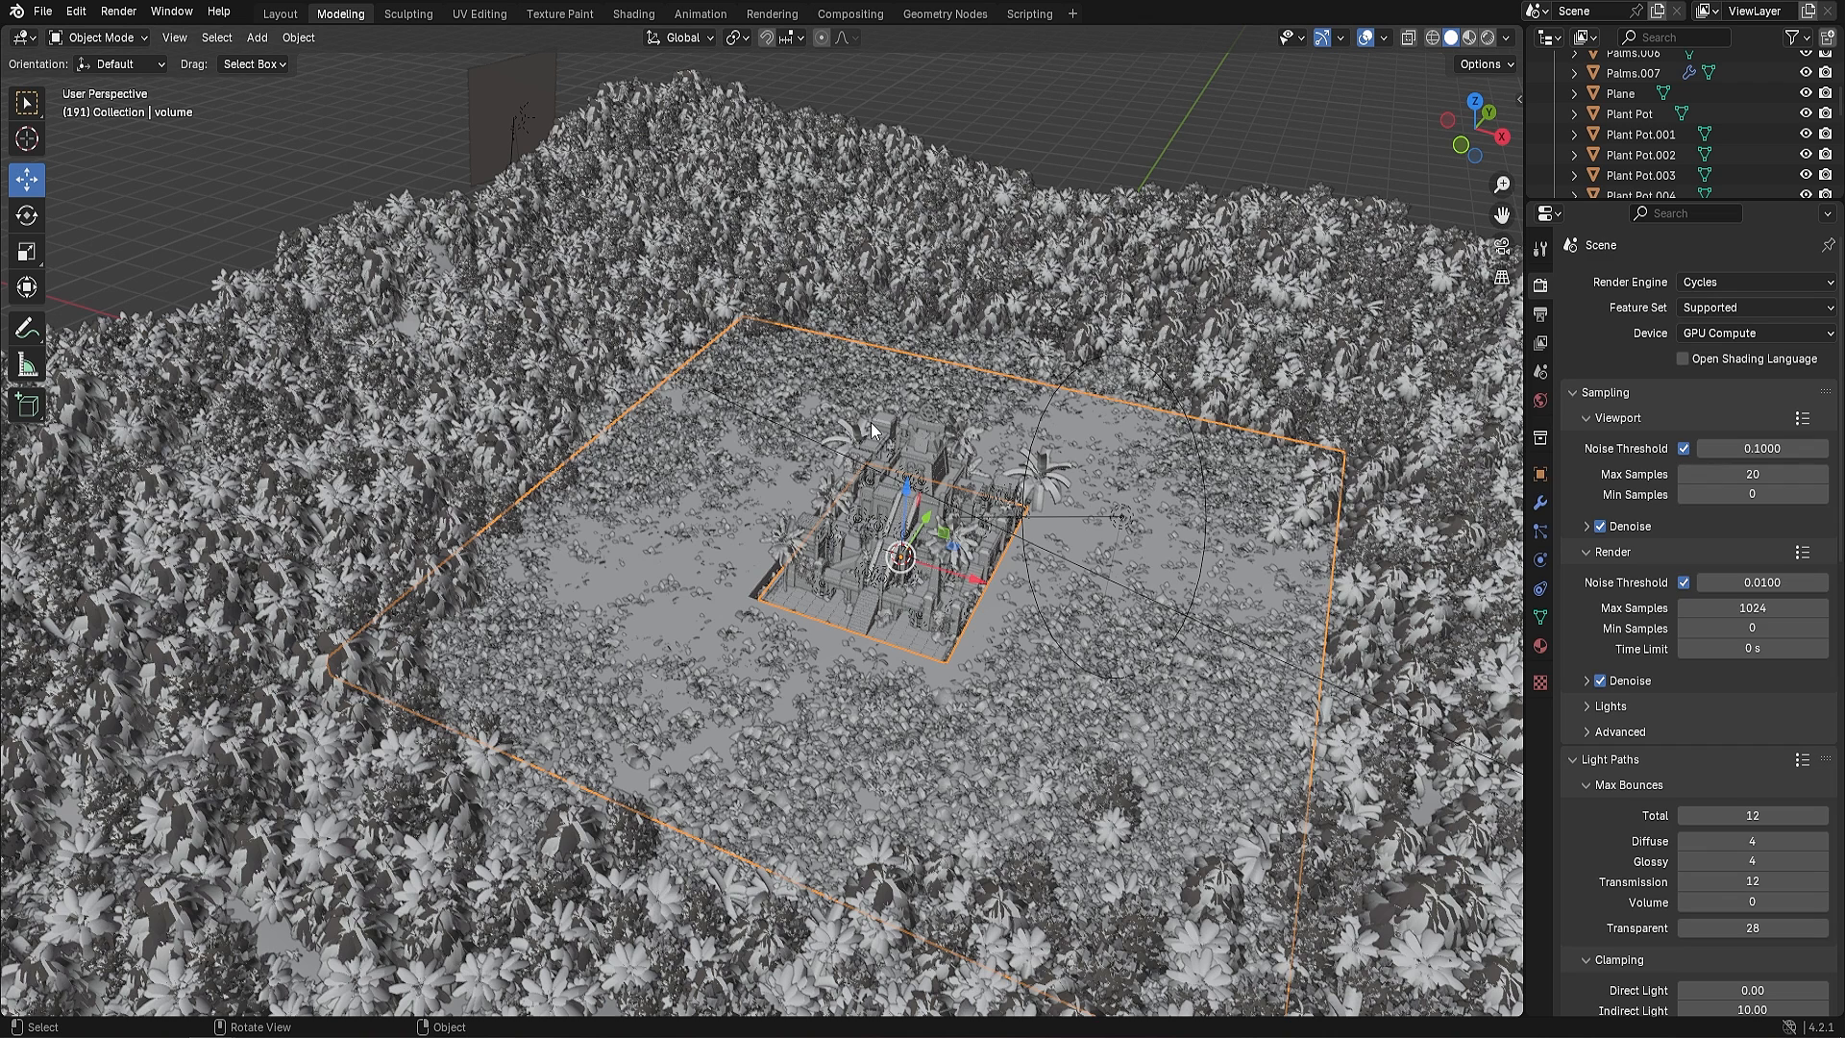
Open the Compositing workspace and widen the Render Result viewer until only the 3D Tudor Compositor settings remain beside it
{"action": "left_click", "coordinate": [859, 15]}
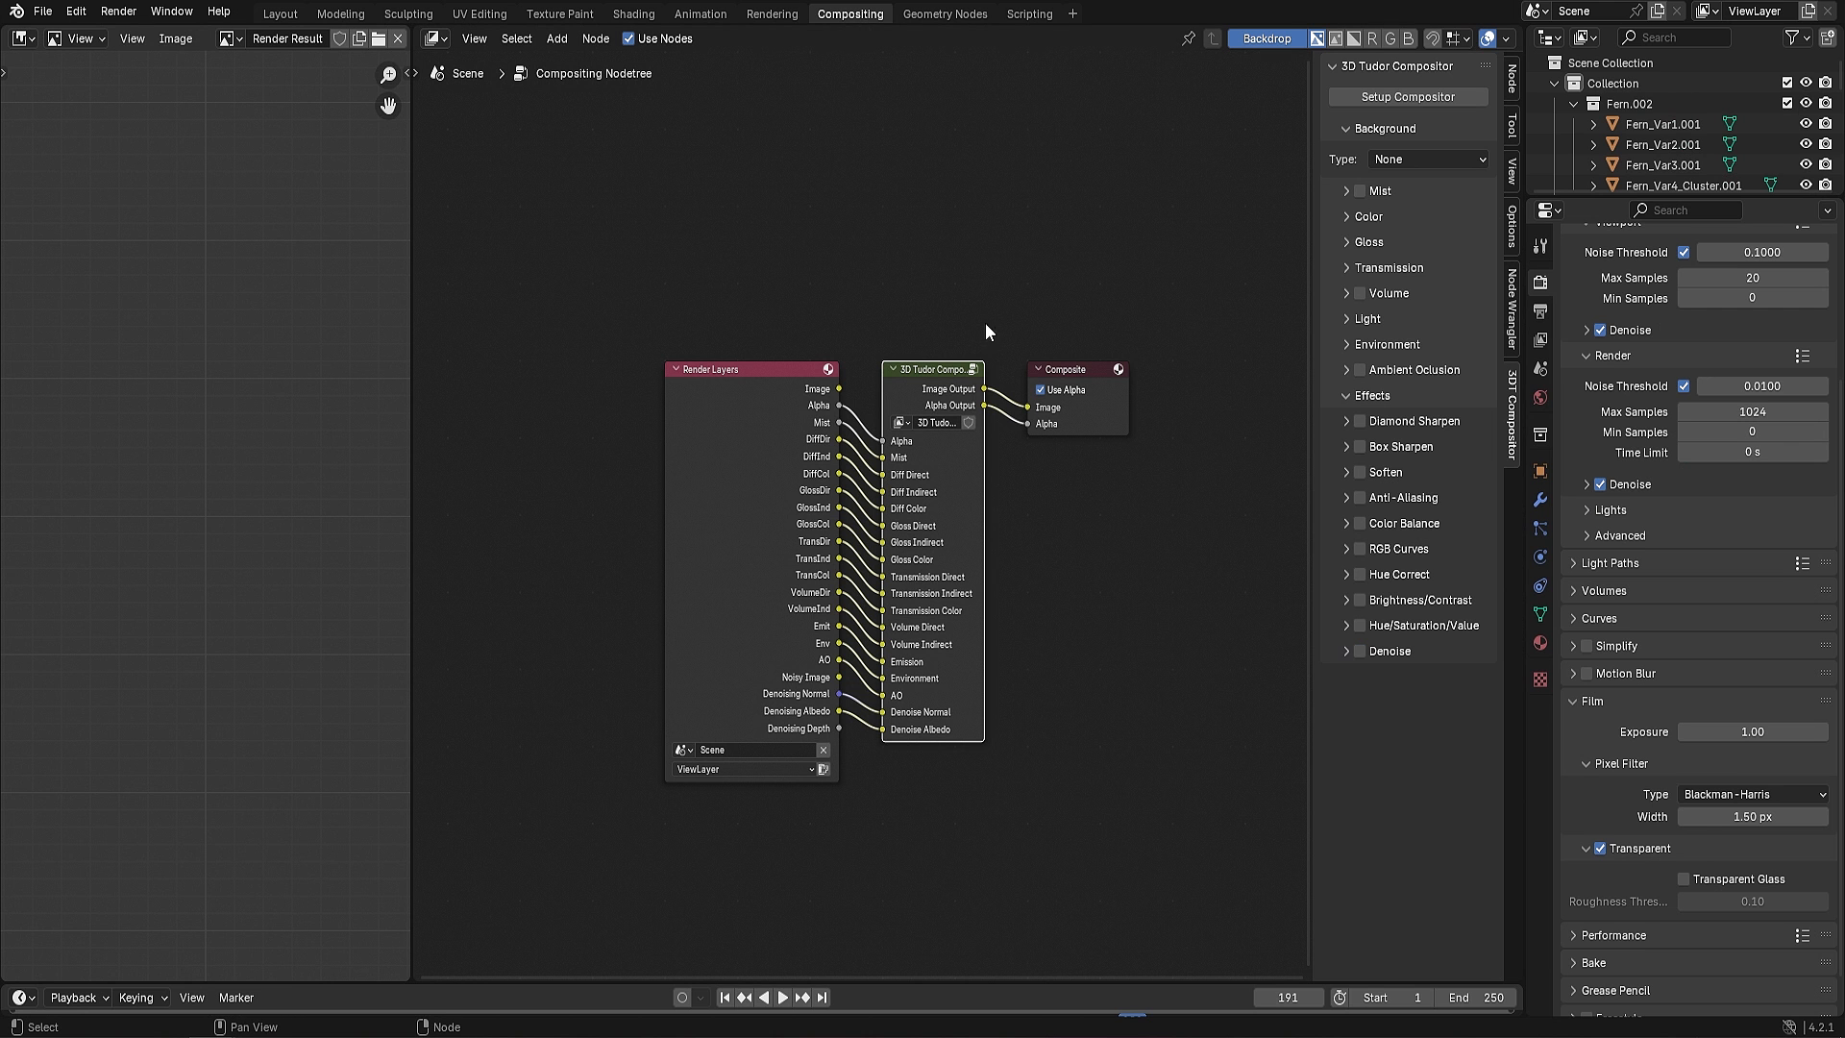
{"action": "left_click_drag", "start_coordinate": [413, 304], "coordinate": [588, 312]}
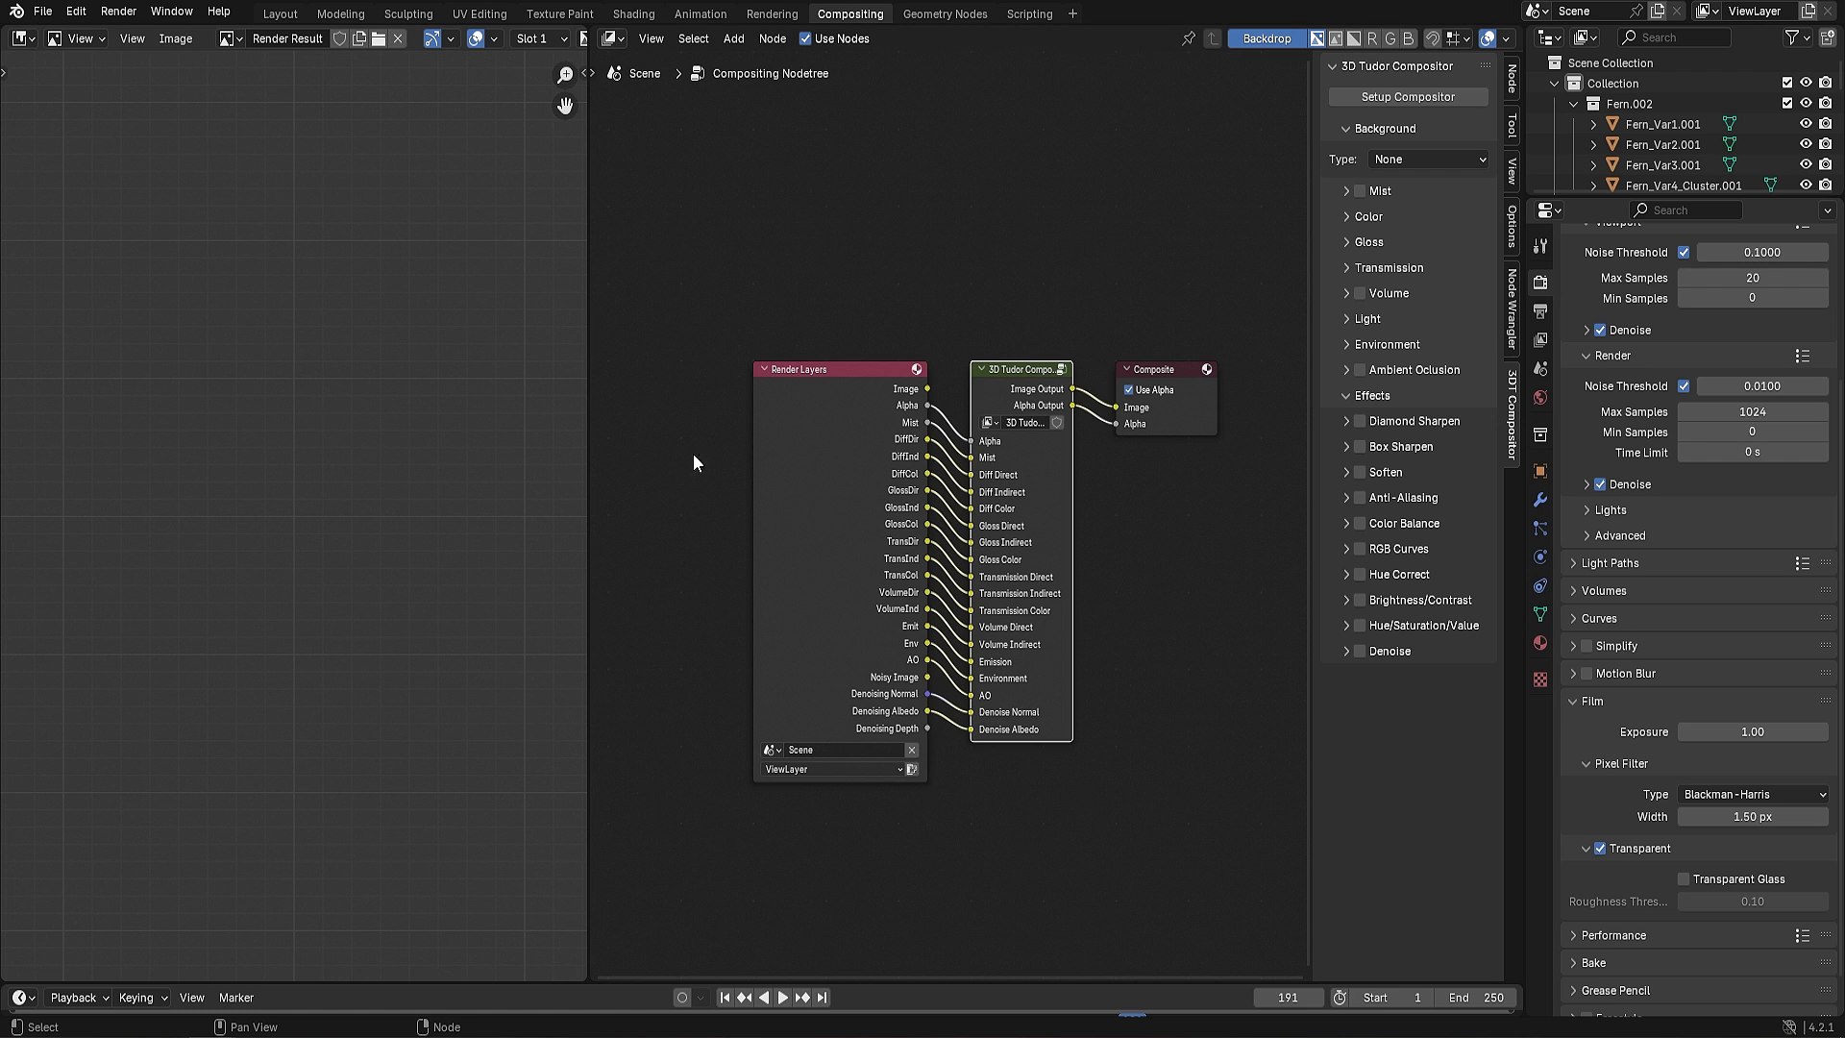
{"action": "left_click_drag", "start_coordinate": [585, 397], "coordinate": [904, 398]}
{"action": "left_click_drag", "start_coordinate": [1209, 396], "coordinate": [1307, 390]}
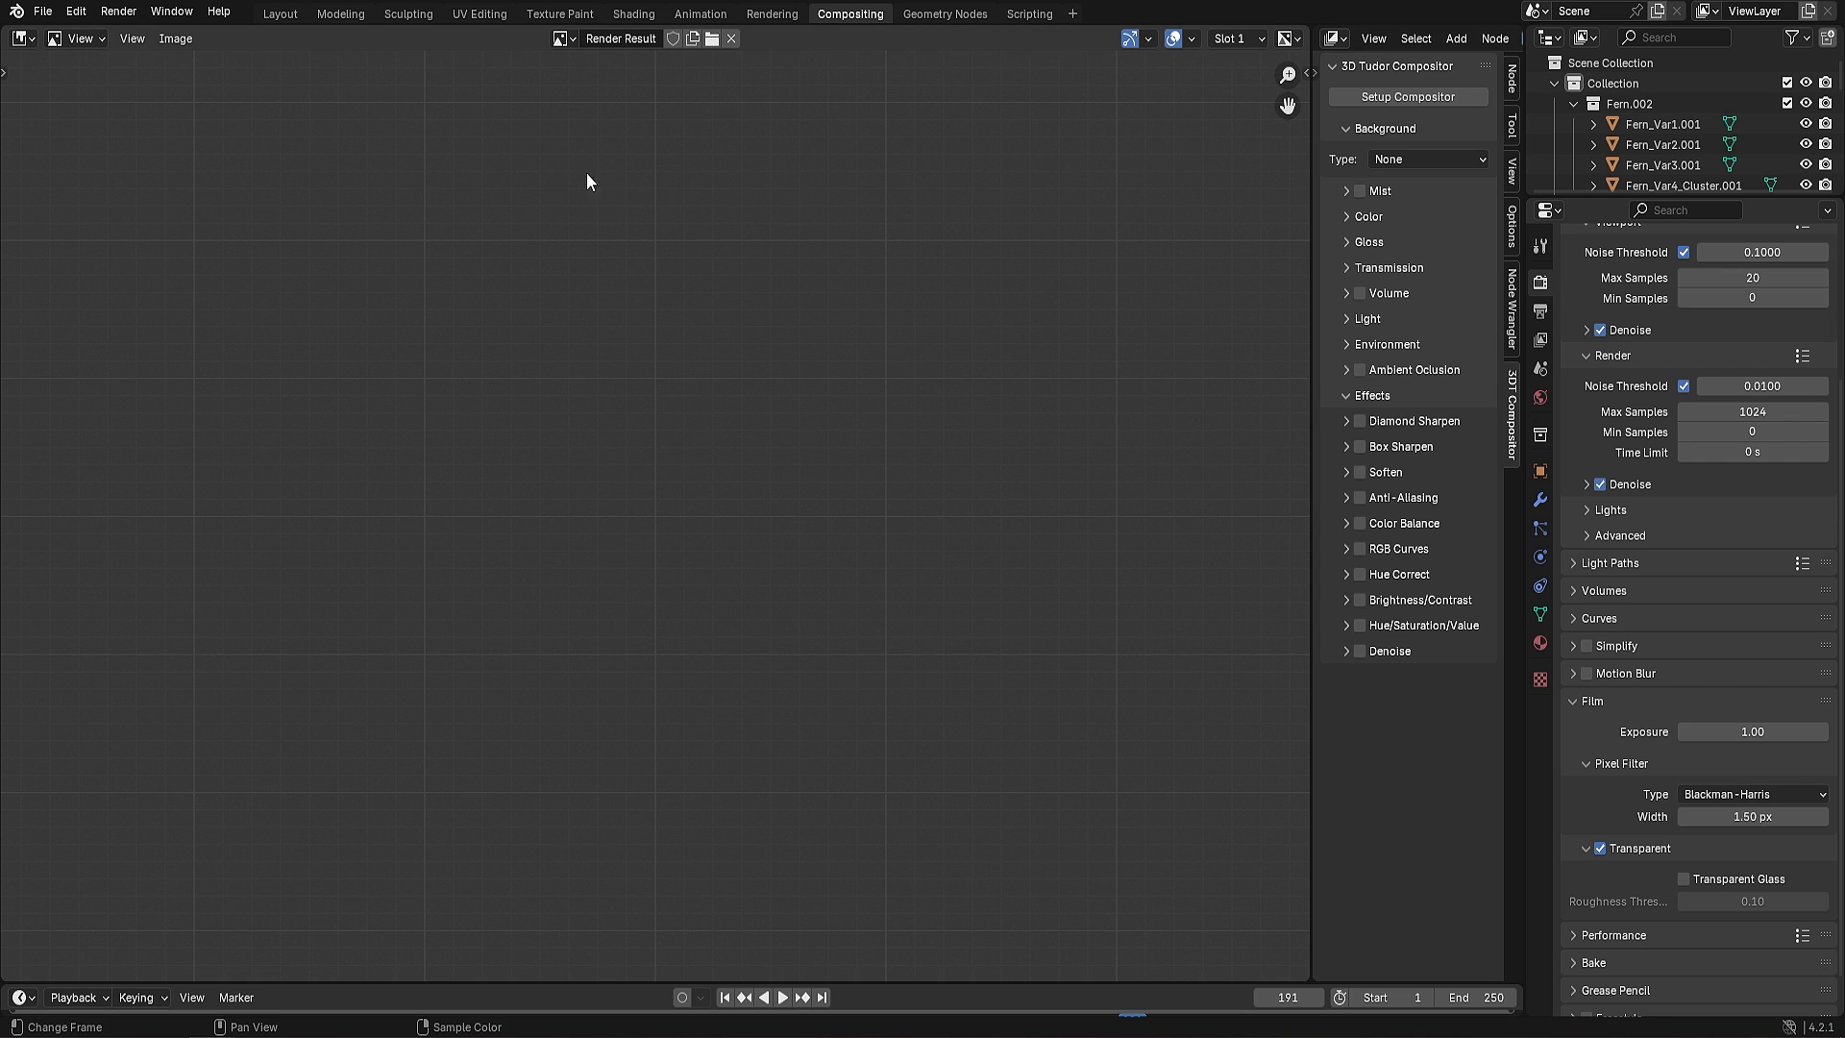
Render frame 191 as a still image and restore the maximized Render Result viewer to the Compositing layout
{"action": "left_click", "coordinate": [118, 11]}
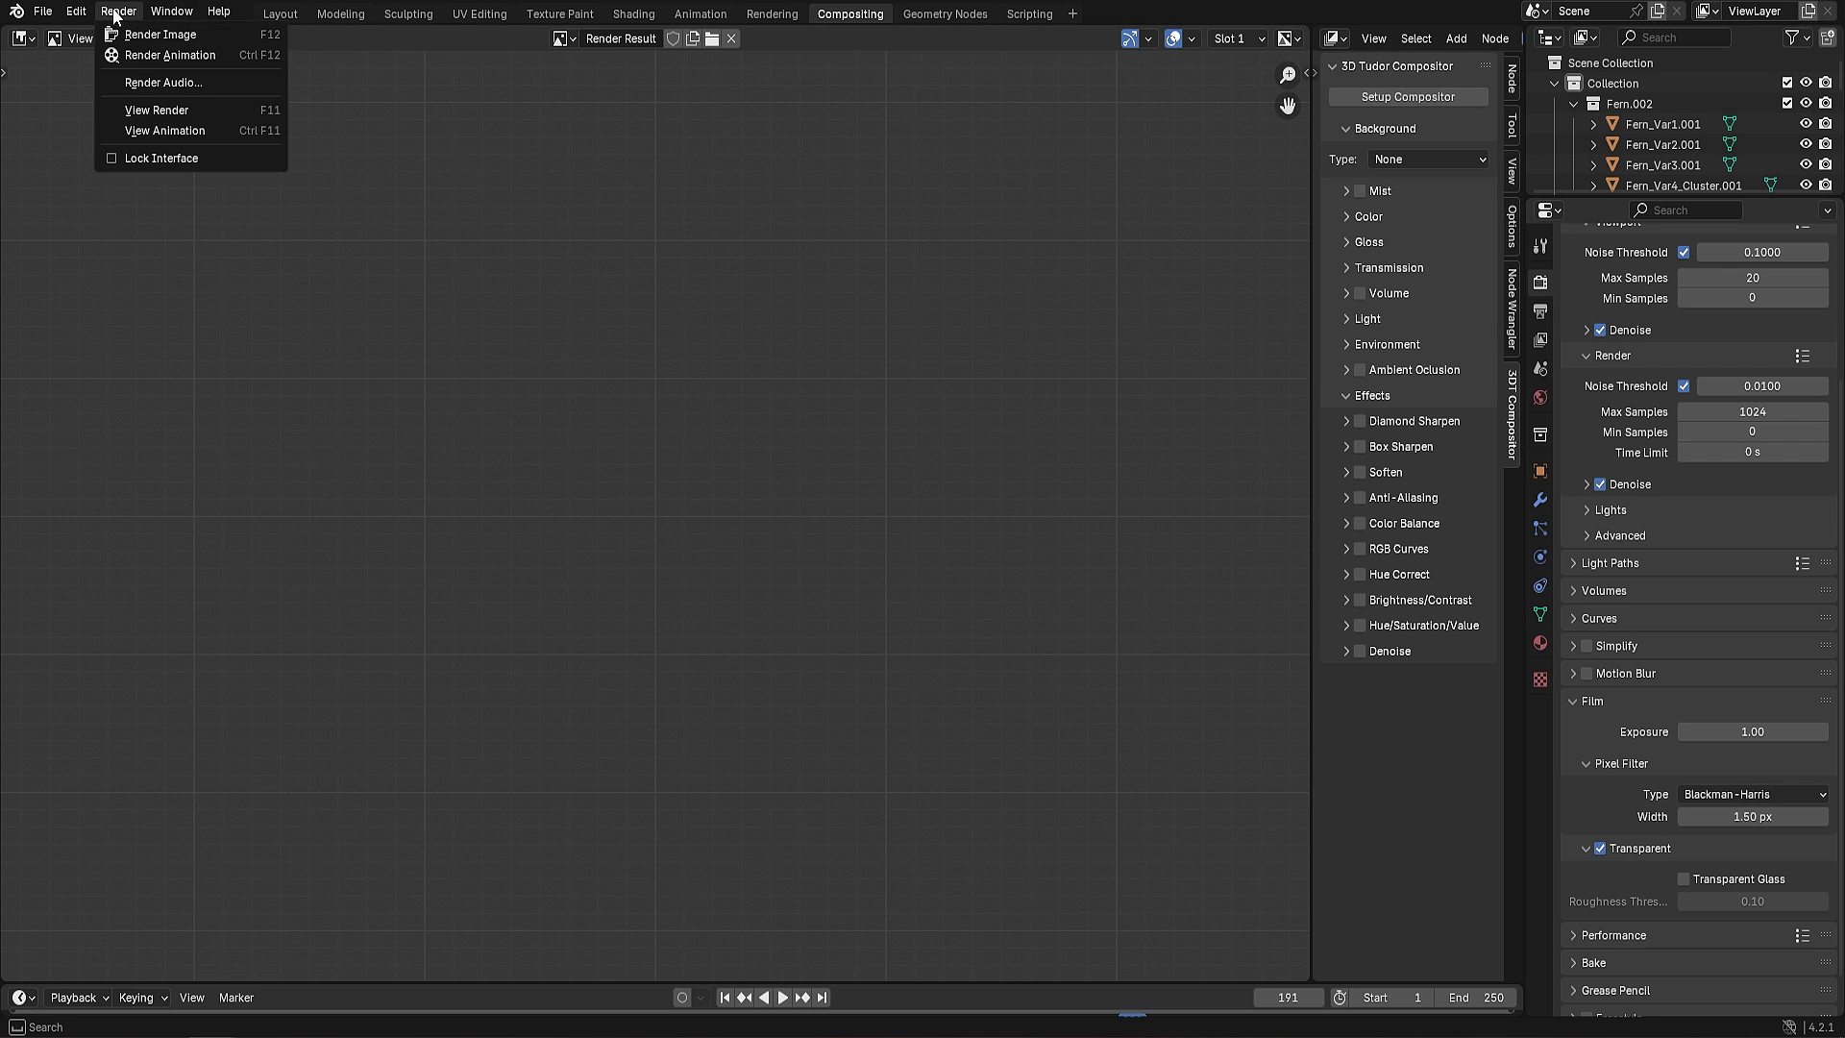
{"action": "left_click", "coordinate": [181, 36]}
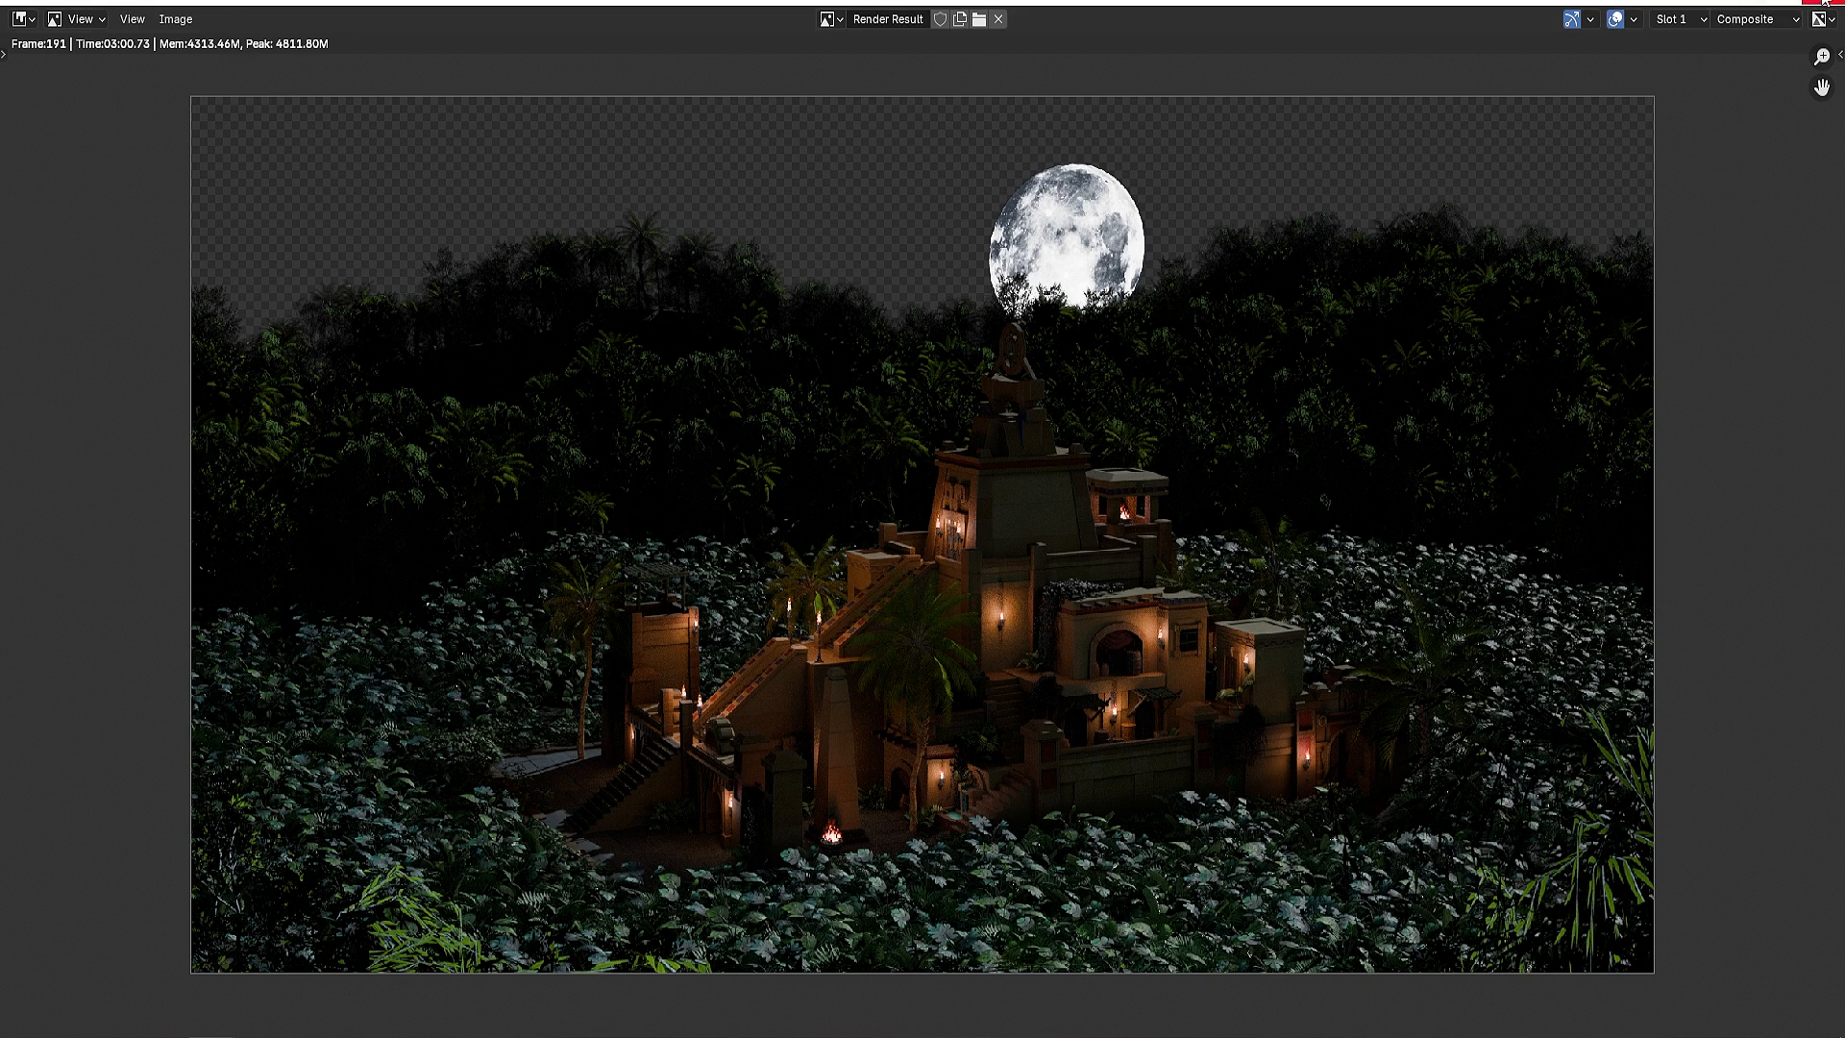
{"action": "key", "text": "ctrl+space"}
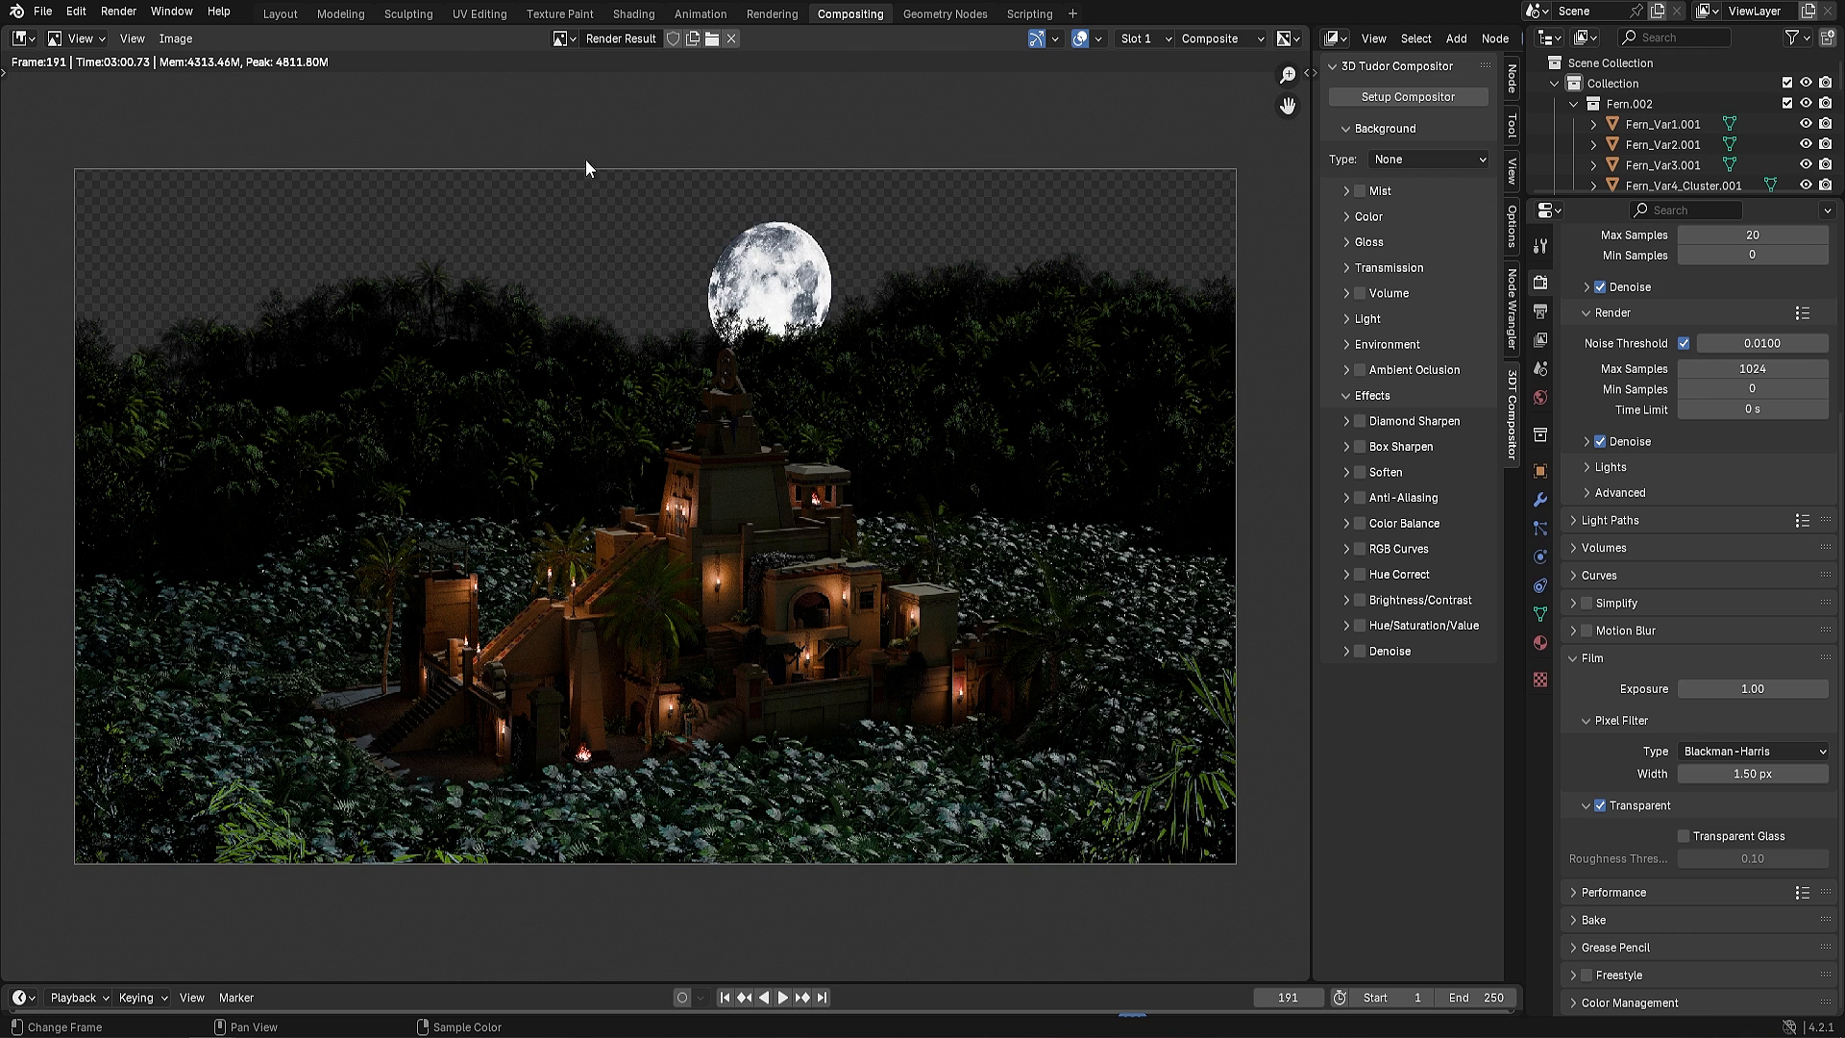
Try the Alpha and then the Image background type behind the rendered temple
{"action": "left_click", "coordinate": [1413, 160]}
{"action": "left_click", "coordinate": [1420, 205]}
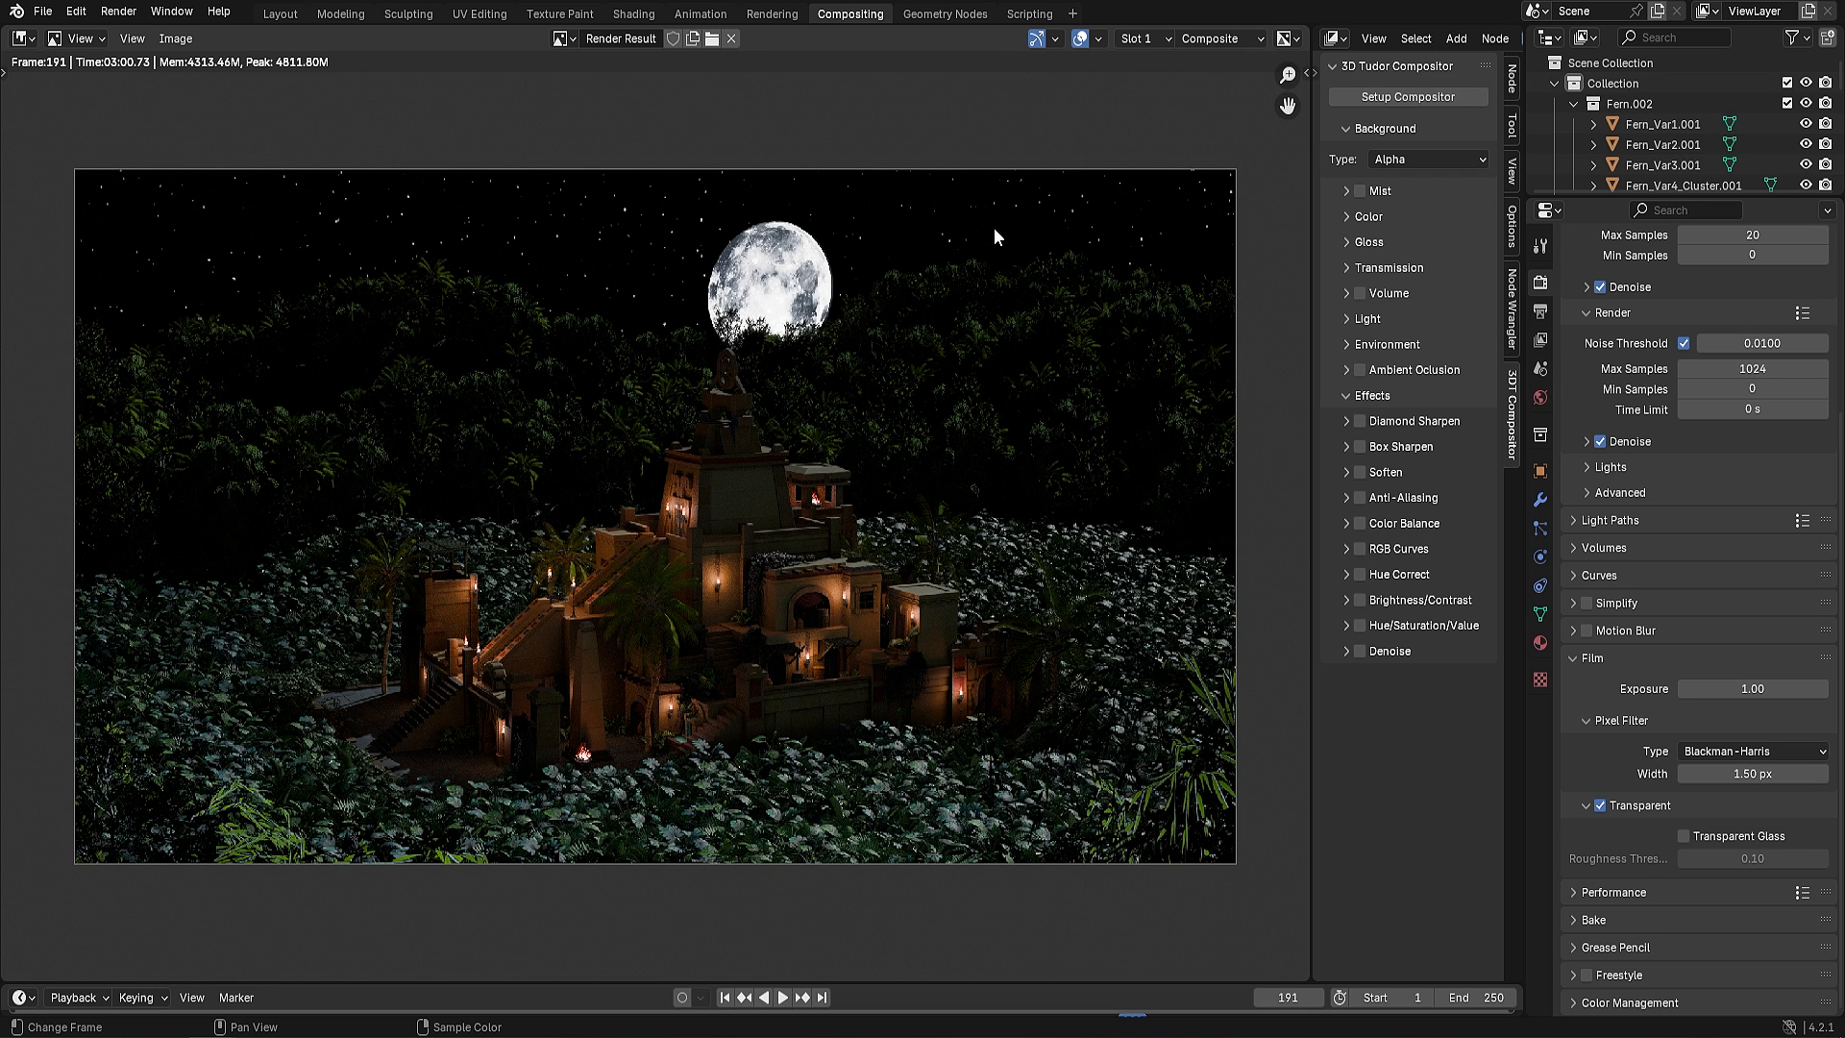
{"action": "left_click", "coordinate": [1430, 159]}
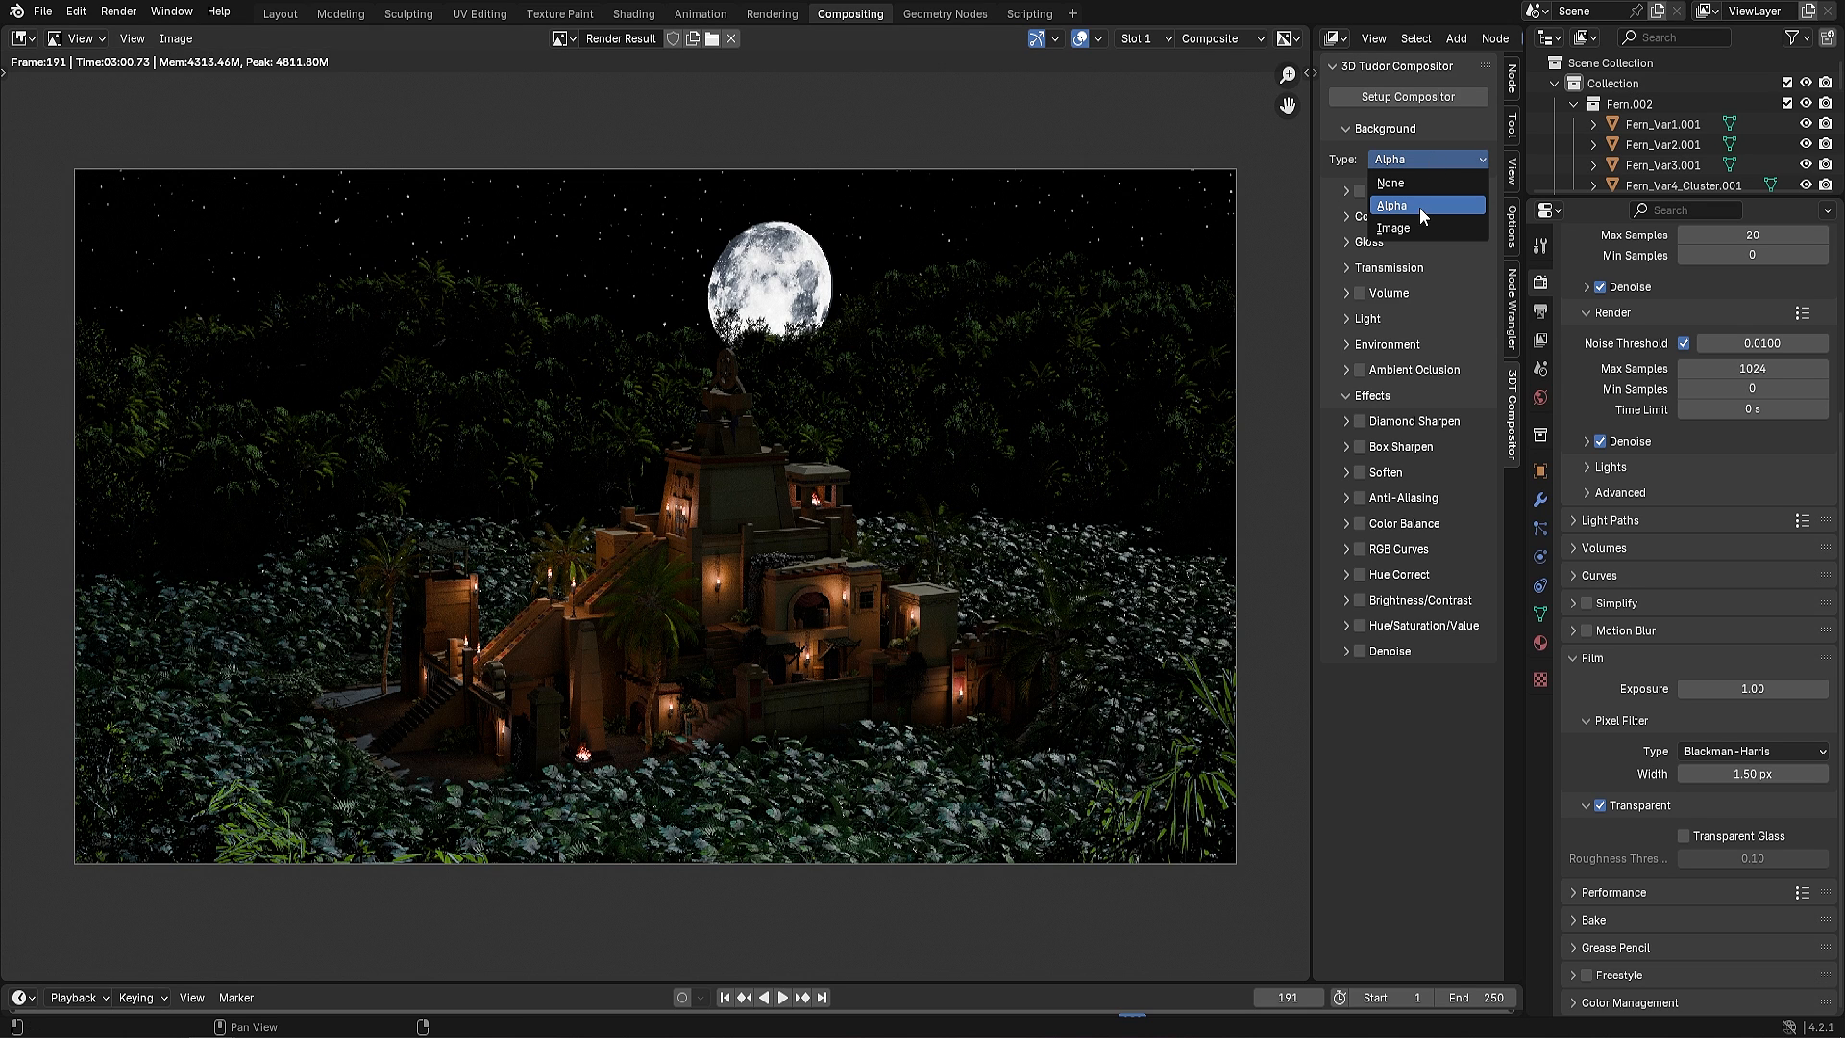
{"action": "left_click", "coordinate": [1407, 229]}
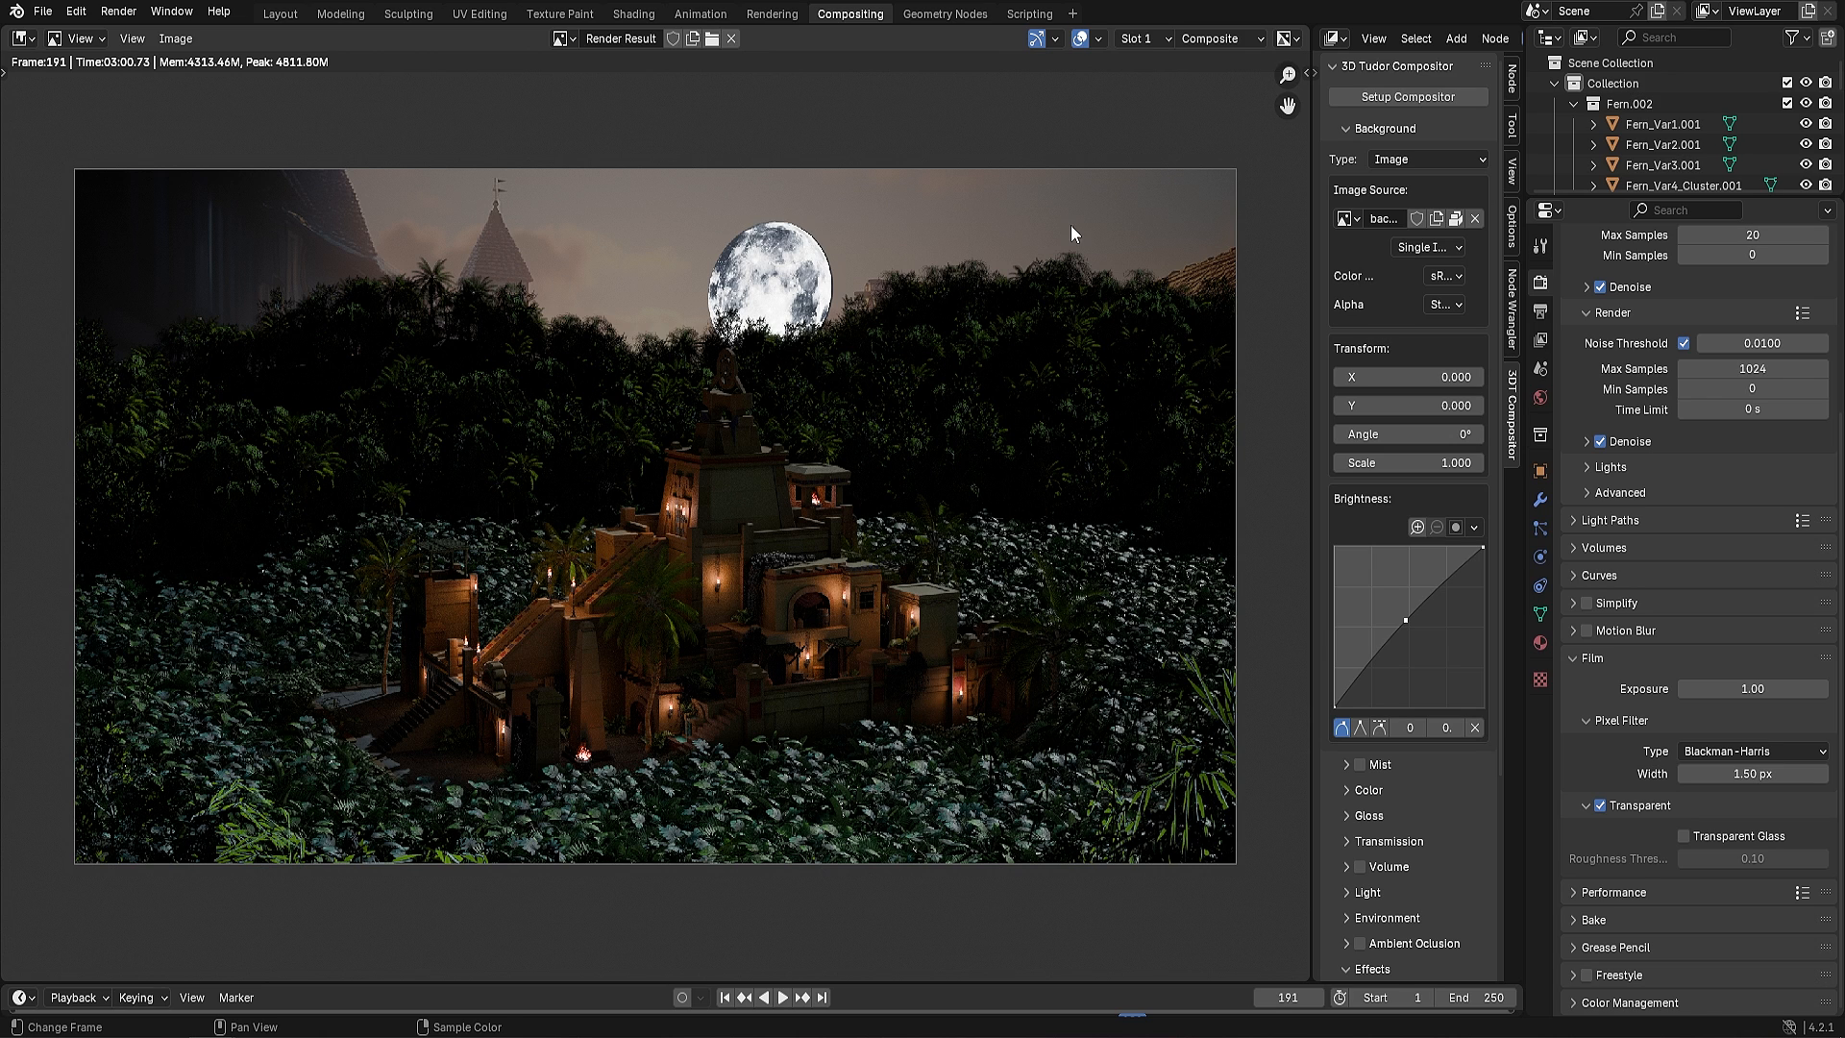
Replace the background image with dystopian.png and darken it using the Brightness curve
{"action": "left_click", "coordinate": [1476, 219]}
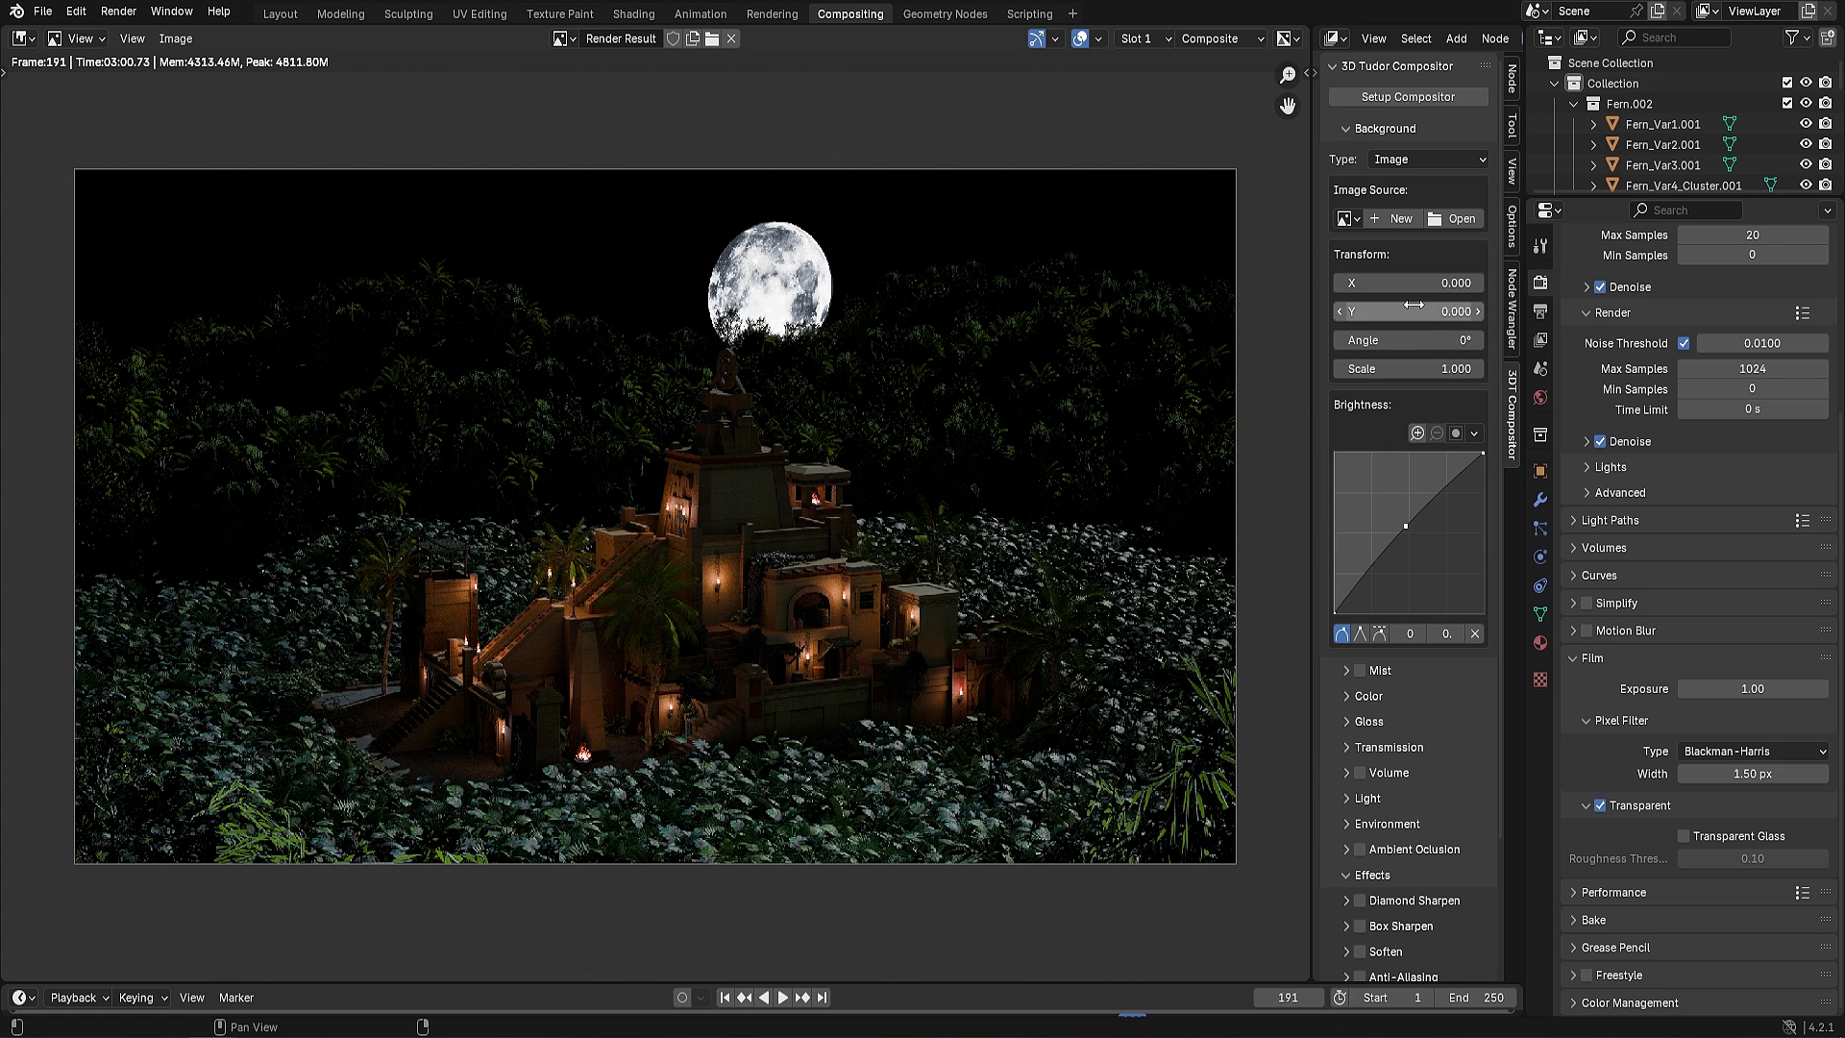
{"action": "left_click", "coordinate": [1458, 219]}
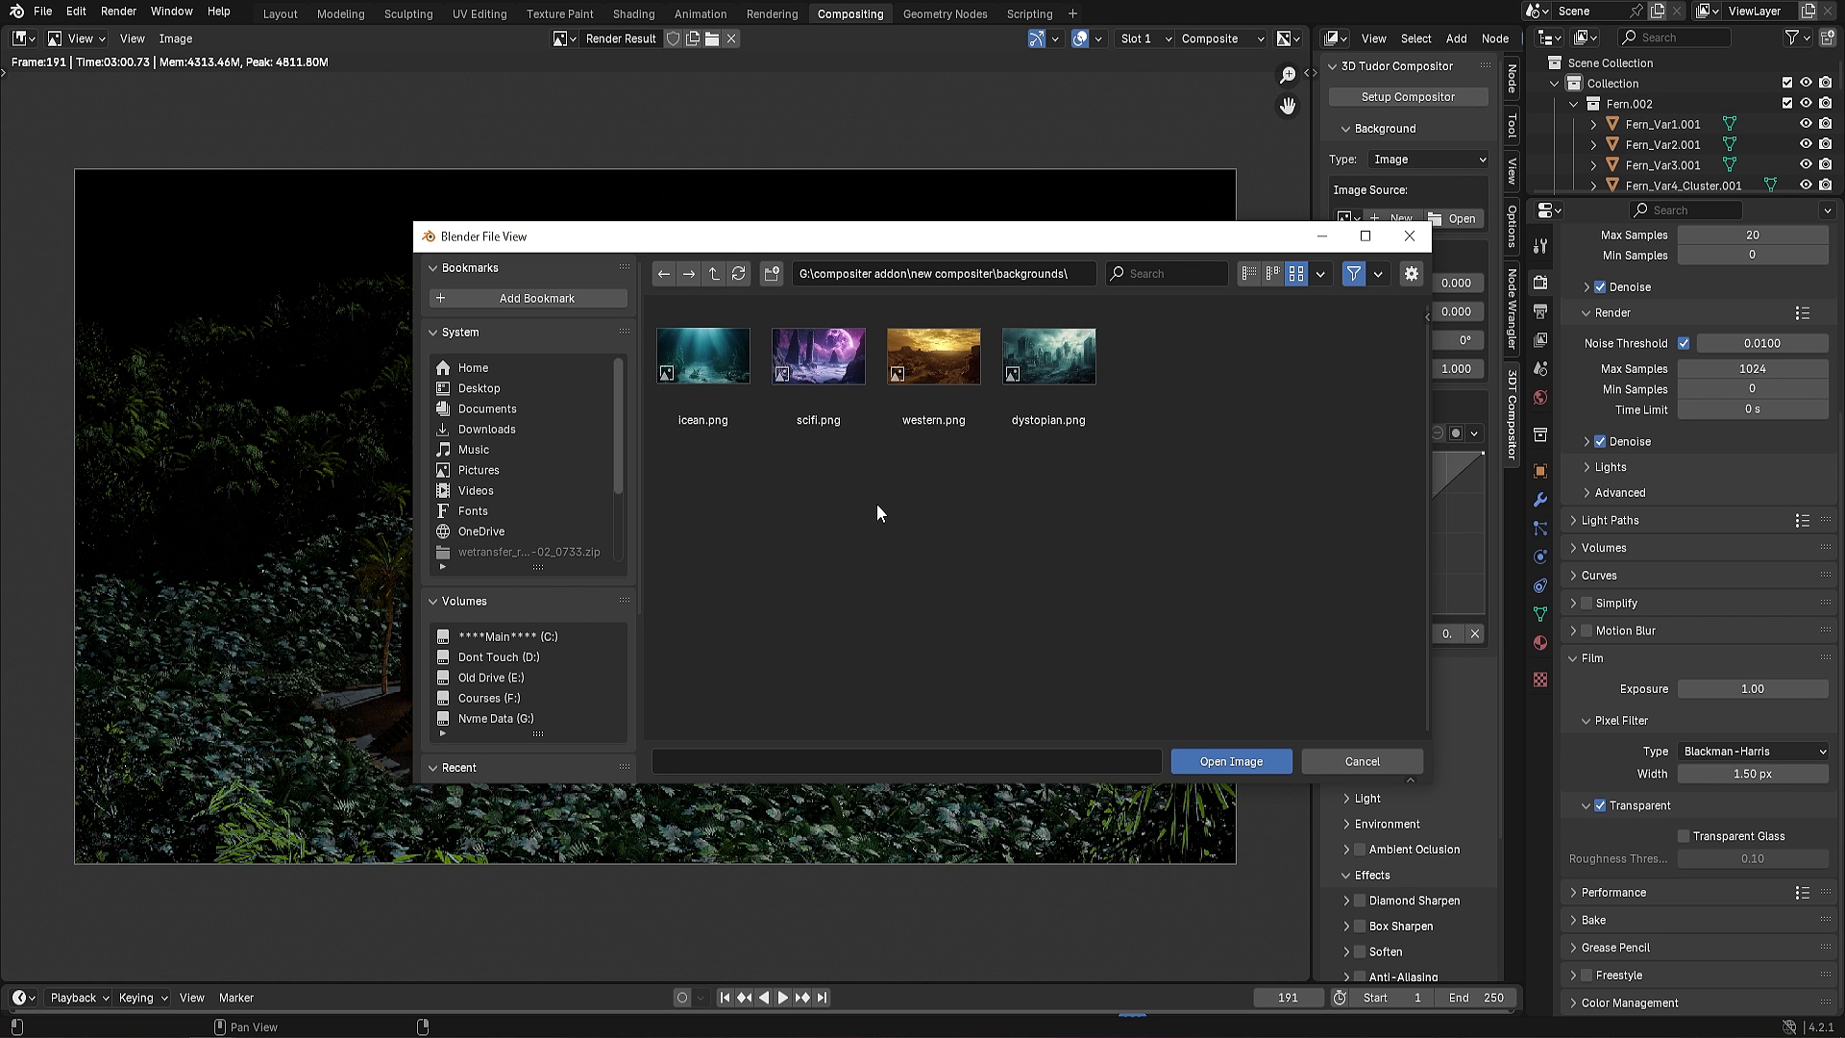
{"action": "double_click", "coordinate": [1049, 351]}
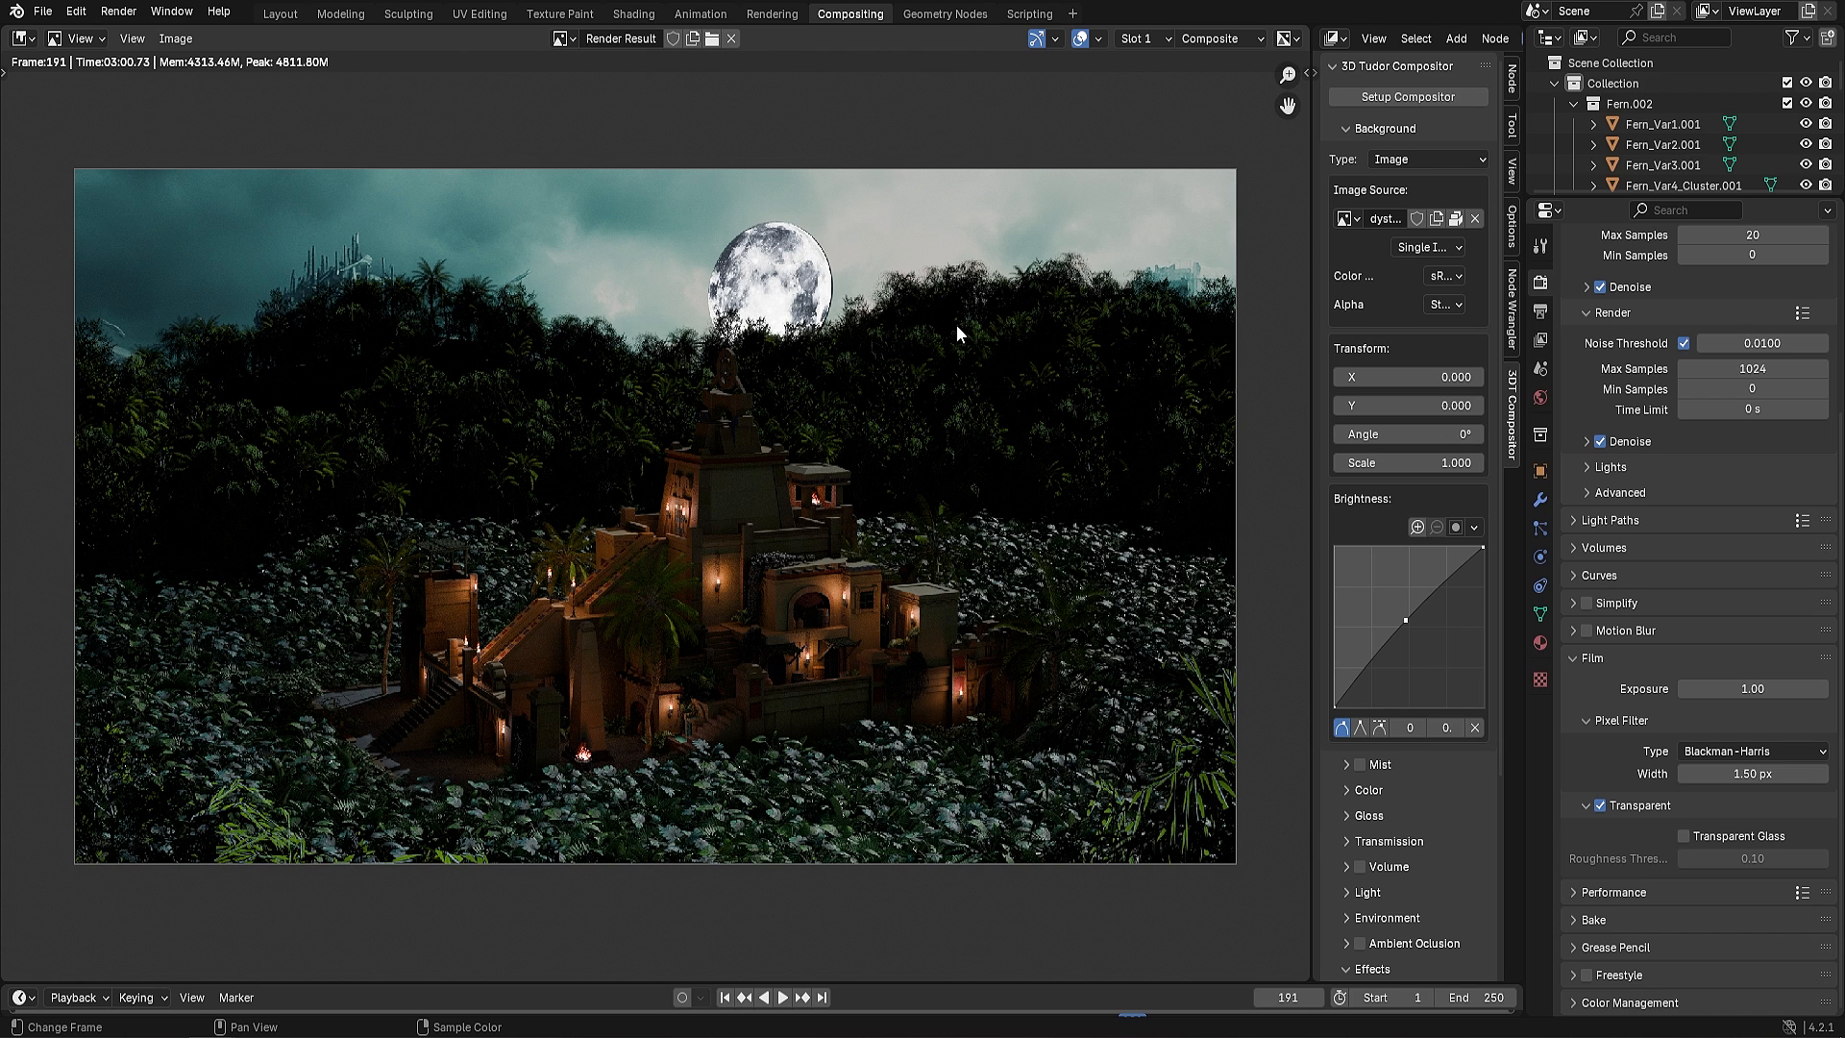
{"action": "left_click_drag", "start_coordinate": [1401, 613], "coordinate": [1422, 631]}
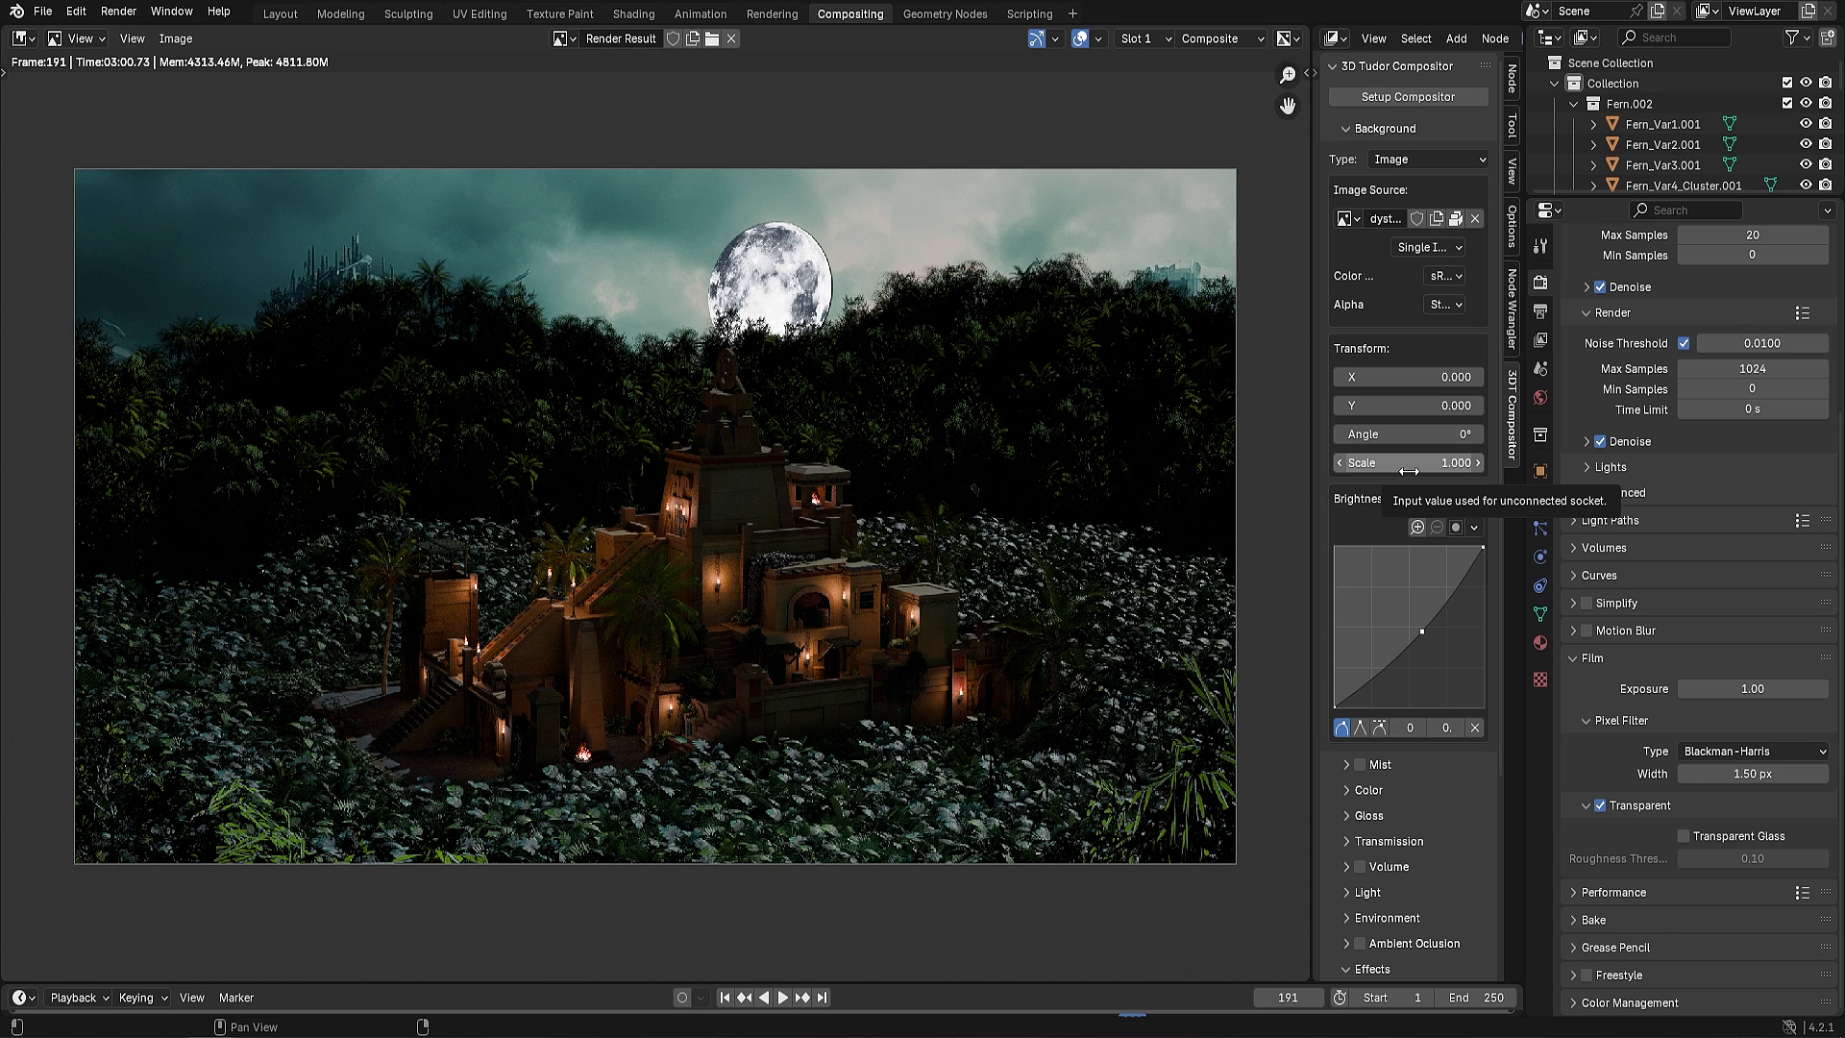
Set the compositor's Background type to Alpha and enable Mist with its settings expanded
{"action": "left_click", "coordinate": [1427, 156]}
{"action": "left_click", "coordinate": [1405, 204]}
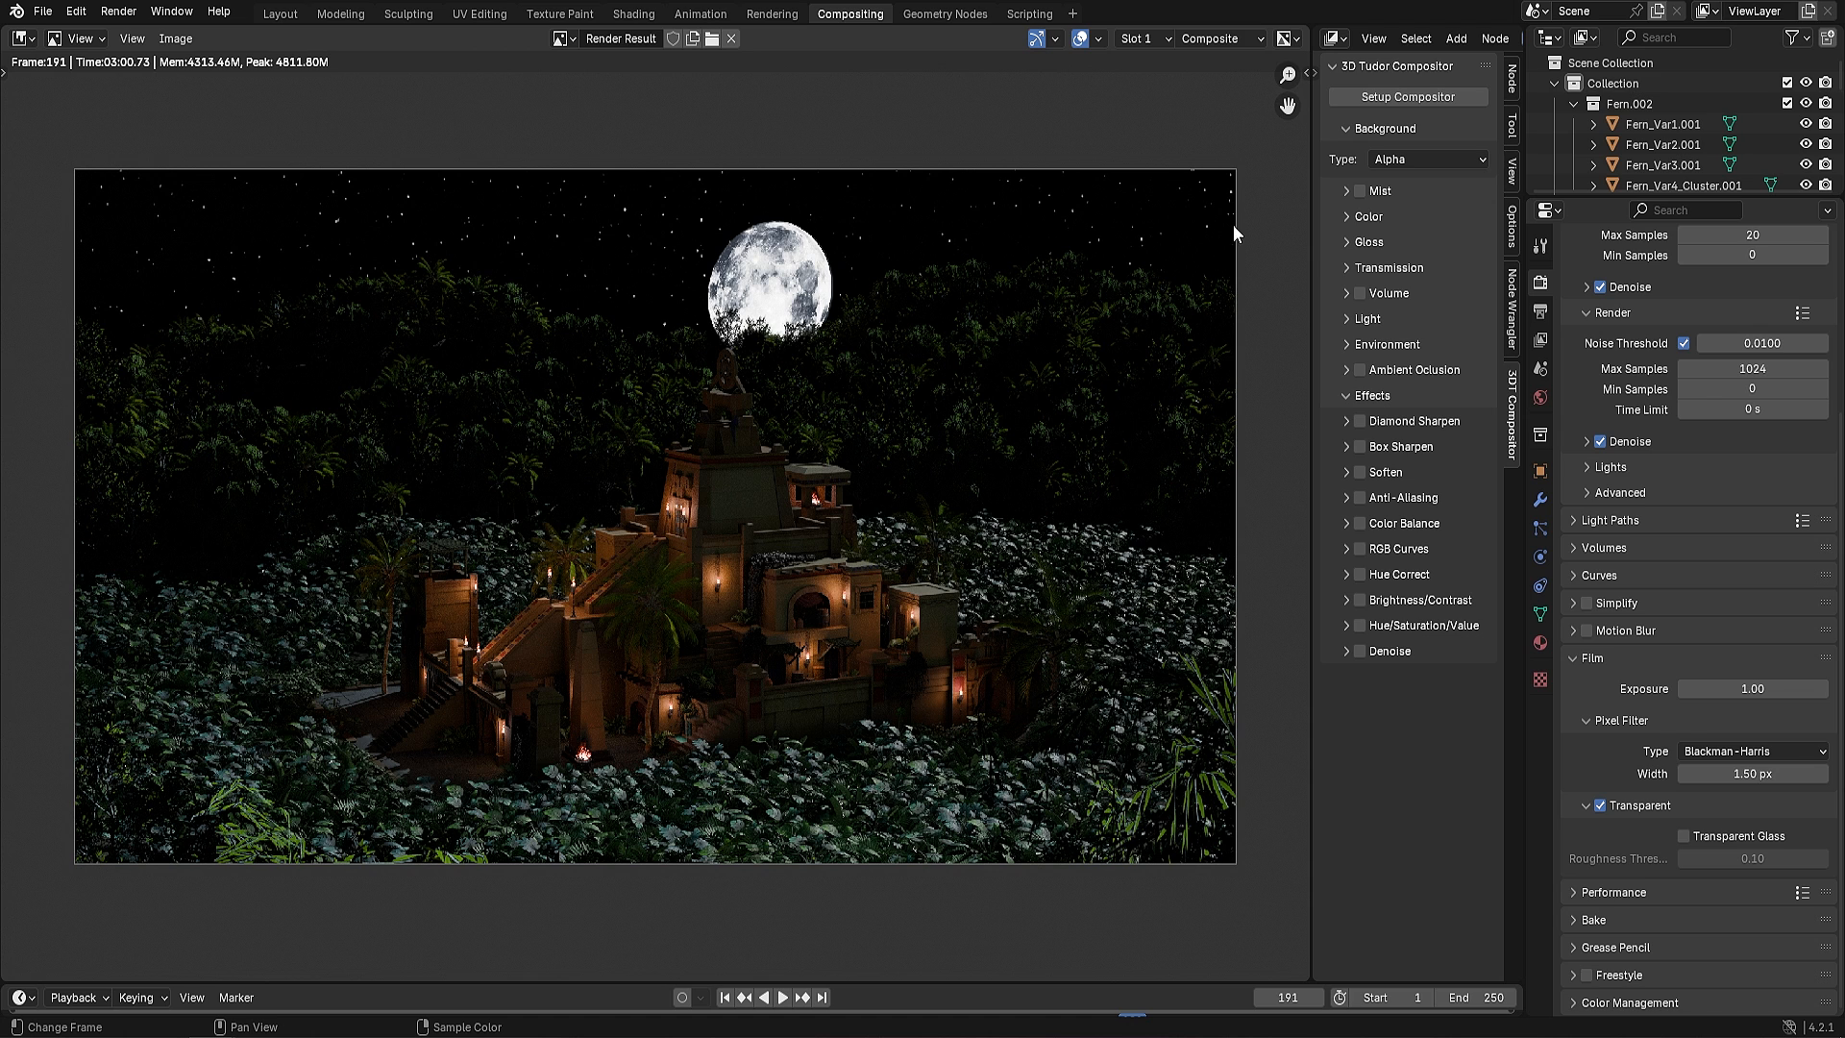
{"action": "left_click", "coordinate": [1360, 192]}
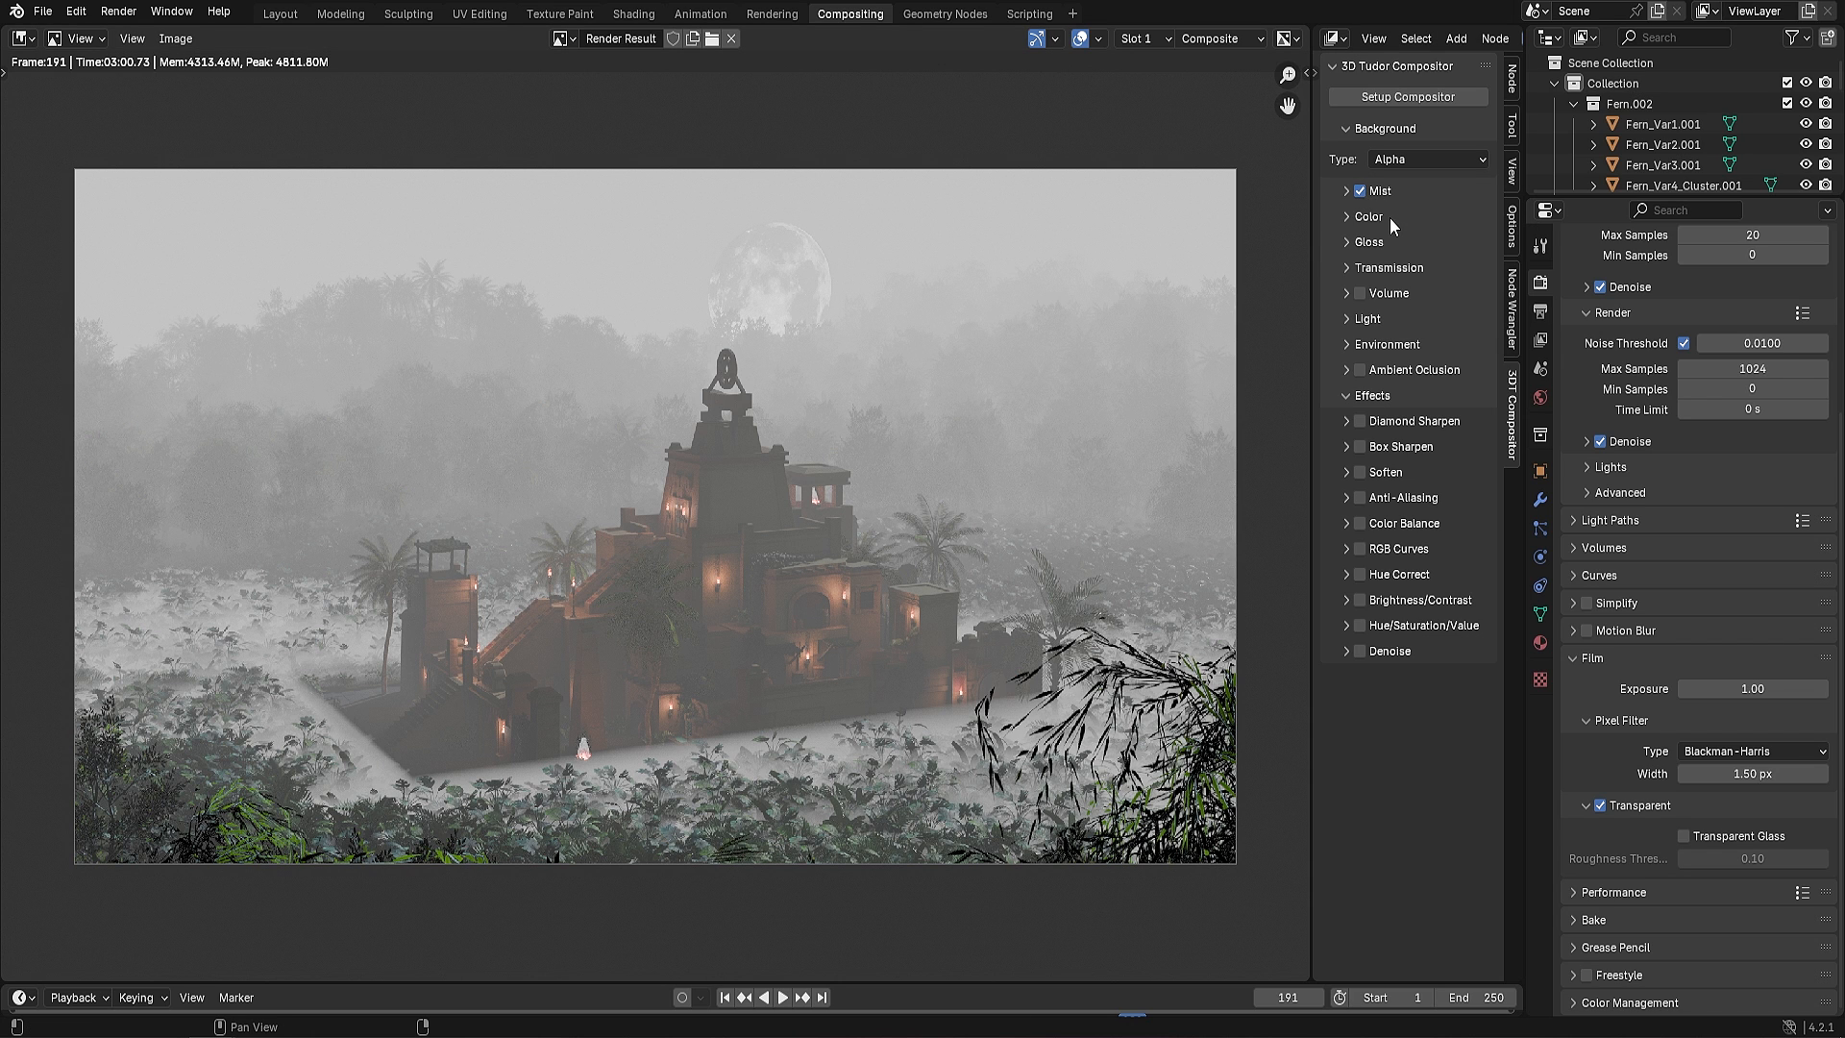
{"action": "left_click", "coordinate": [1346, 192]}
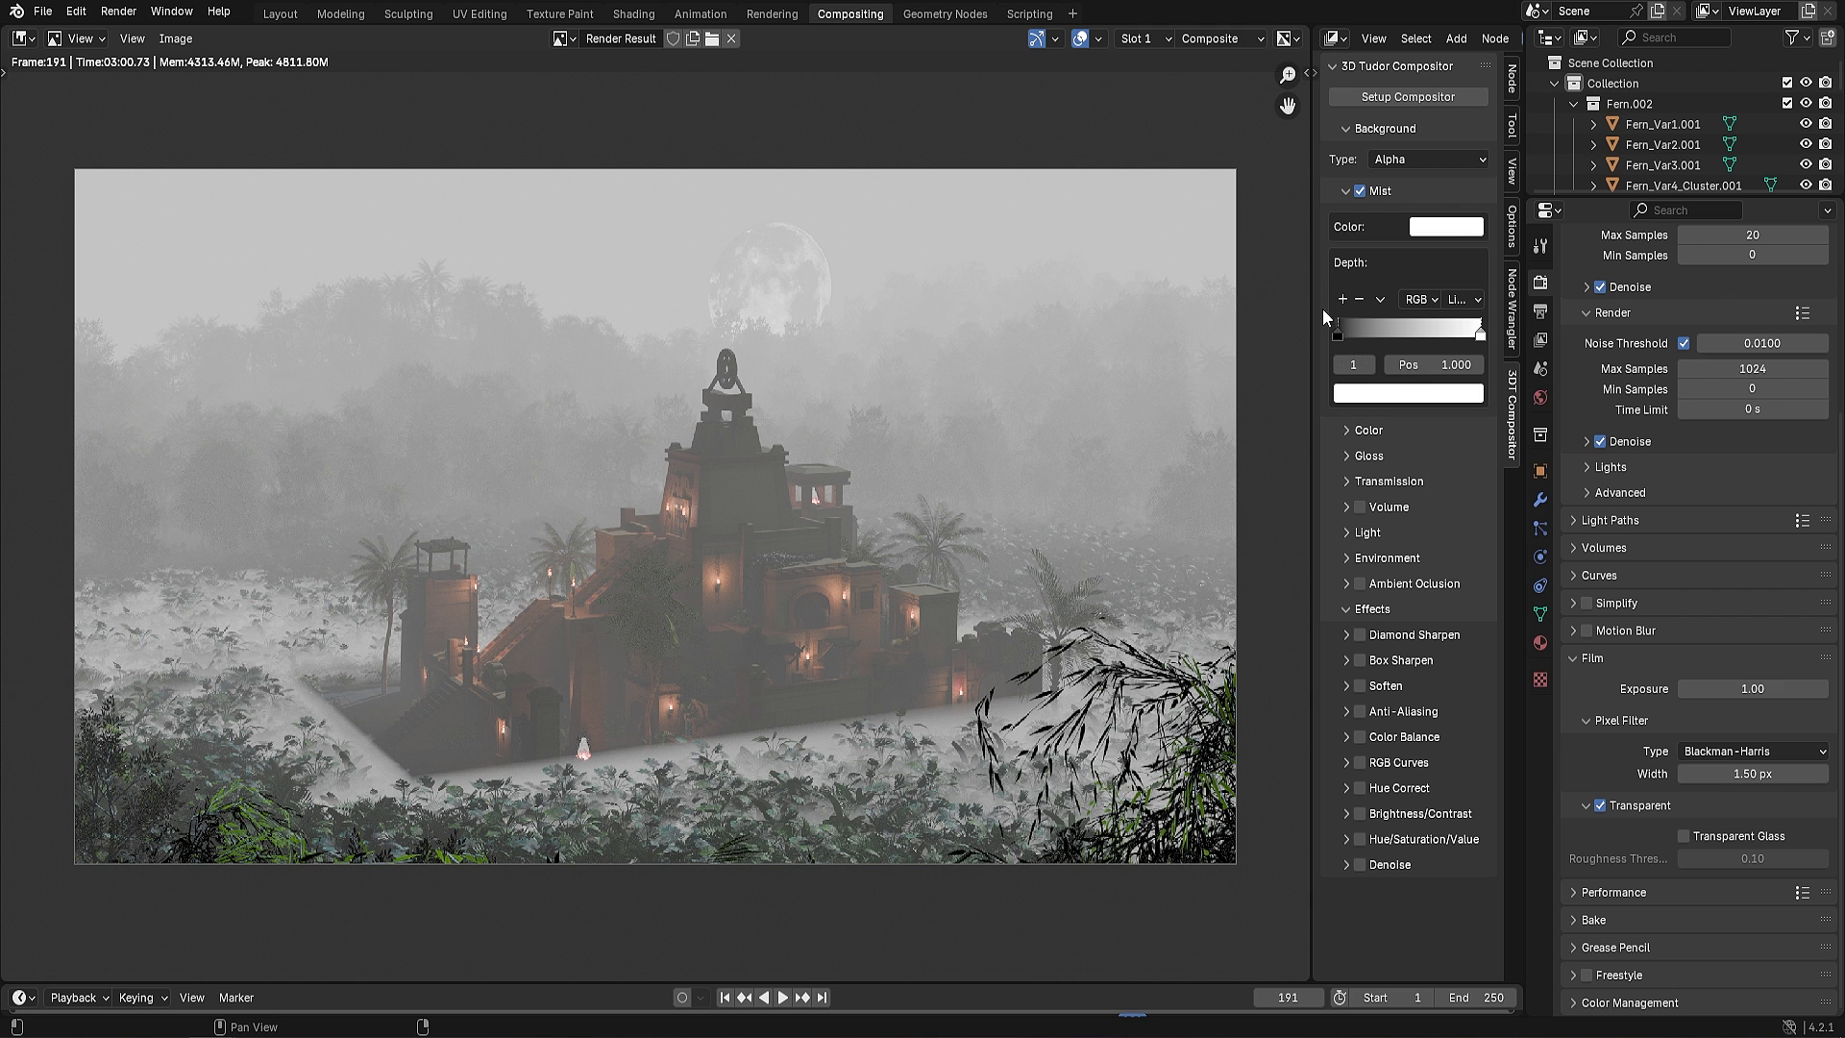
Move the black stop of the mist Depth ramp to 0.487 and darken the white stop to dark grey
{"action": "left_click_drag", "start_coordinate": [1345, 332], "coordinate": [1415, 340]}
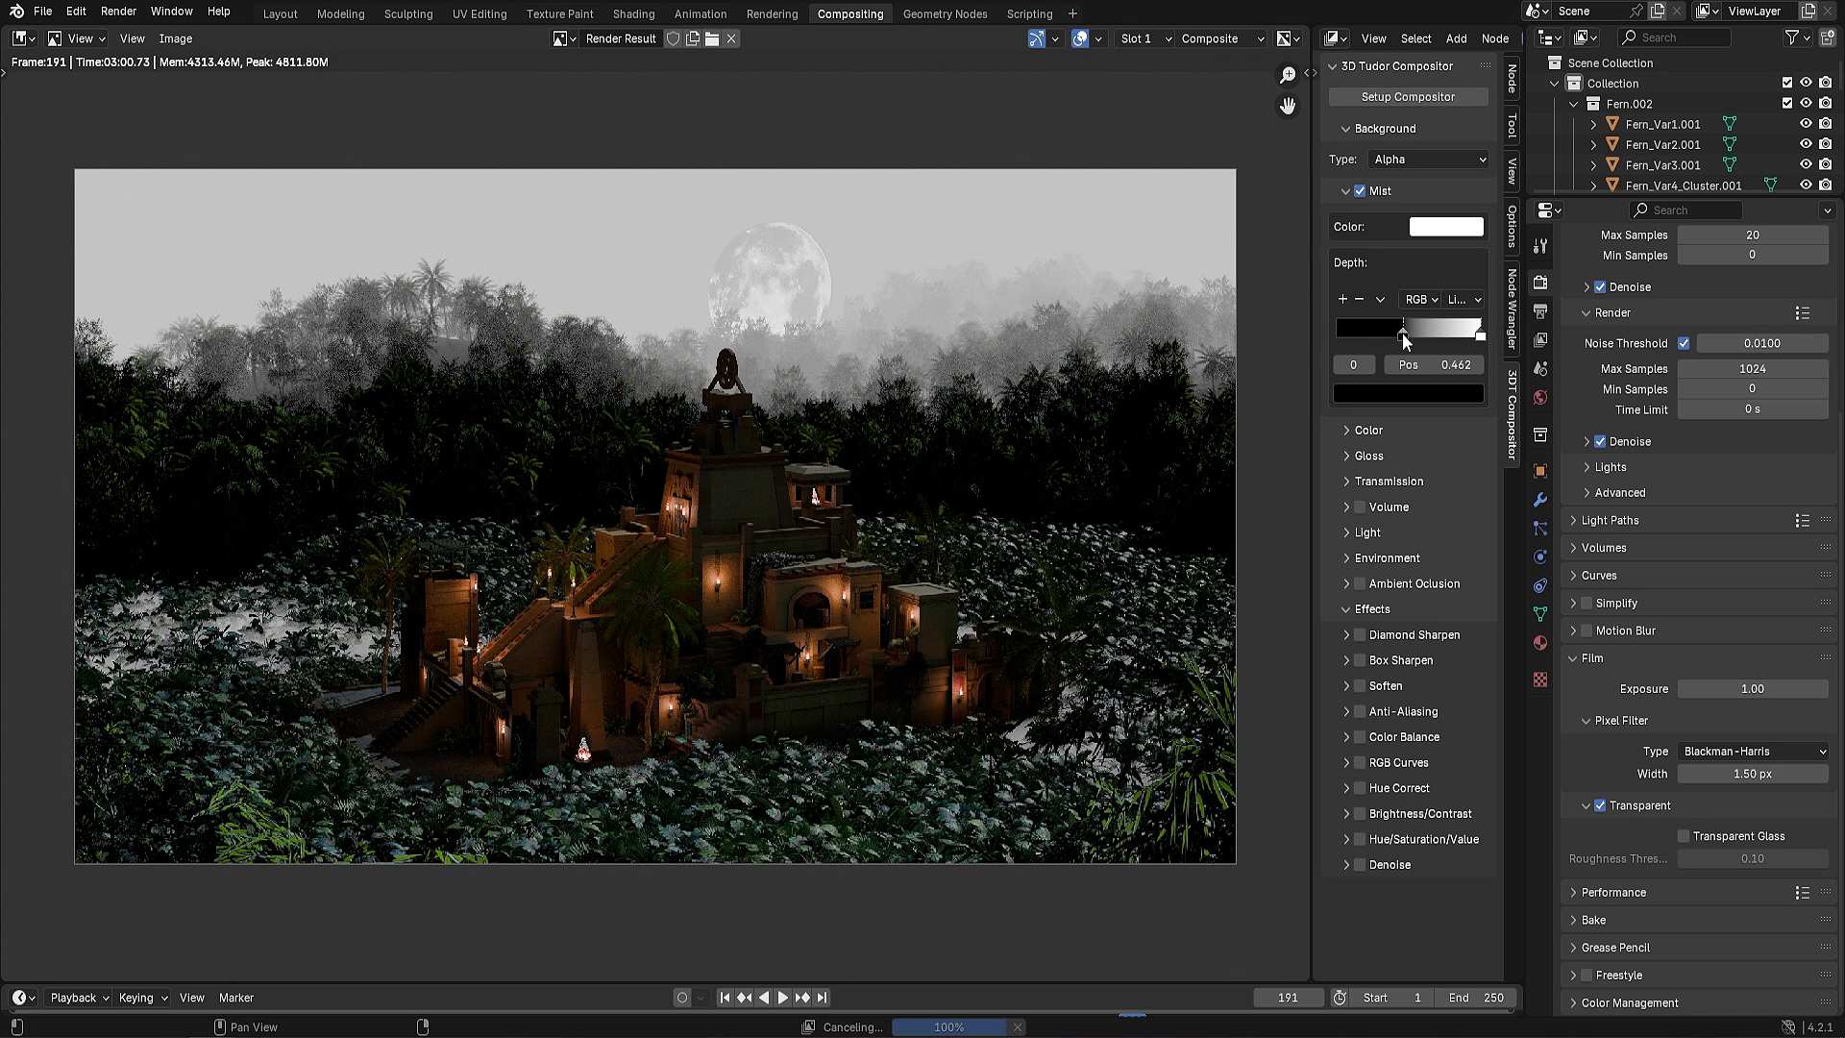
{"action": "left_click_drag", "start_coordinate": [1415, 332], "coordinate": [1409, 332]}
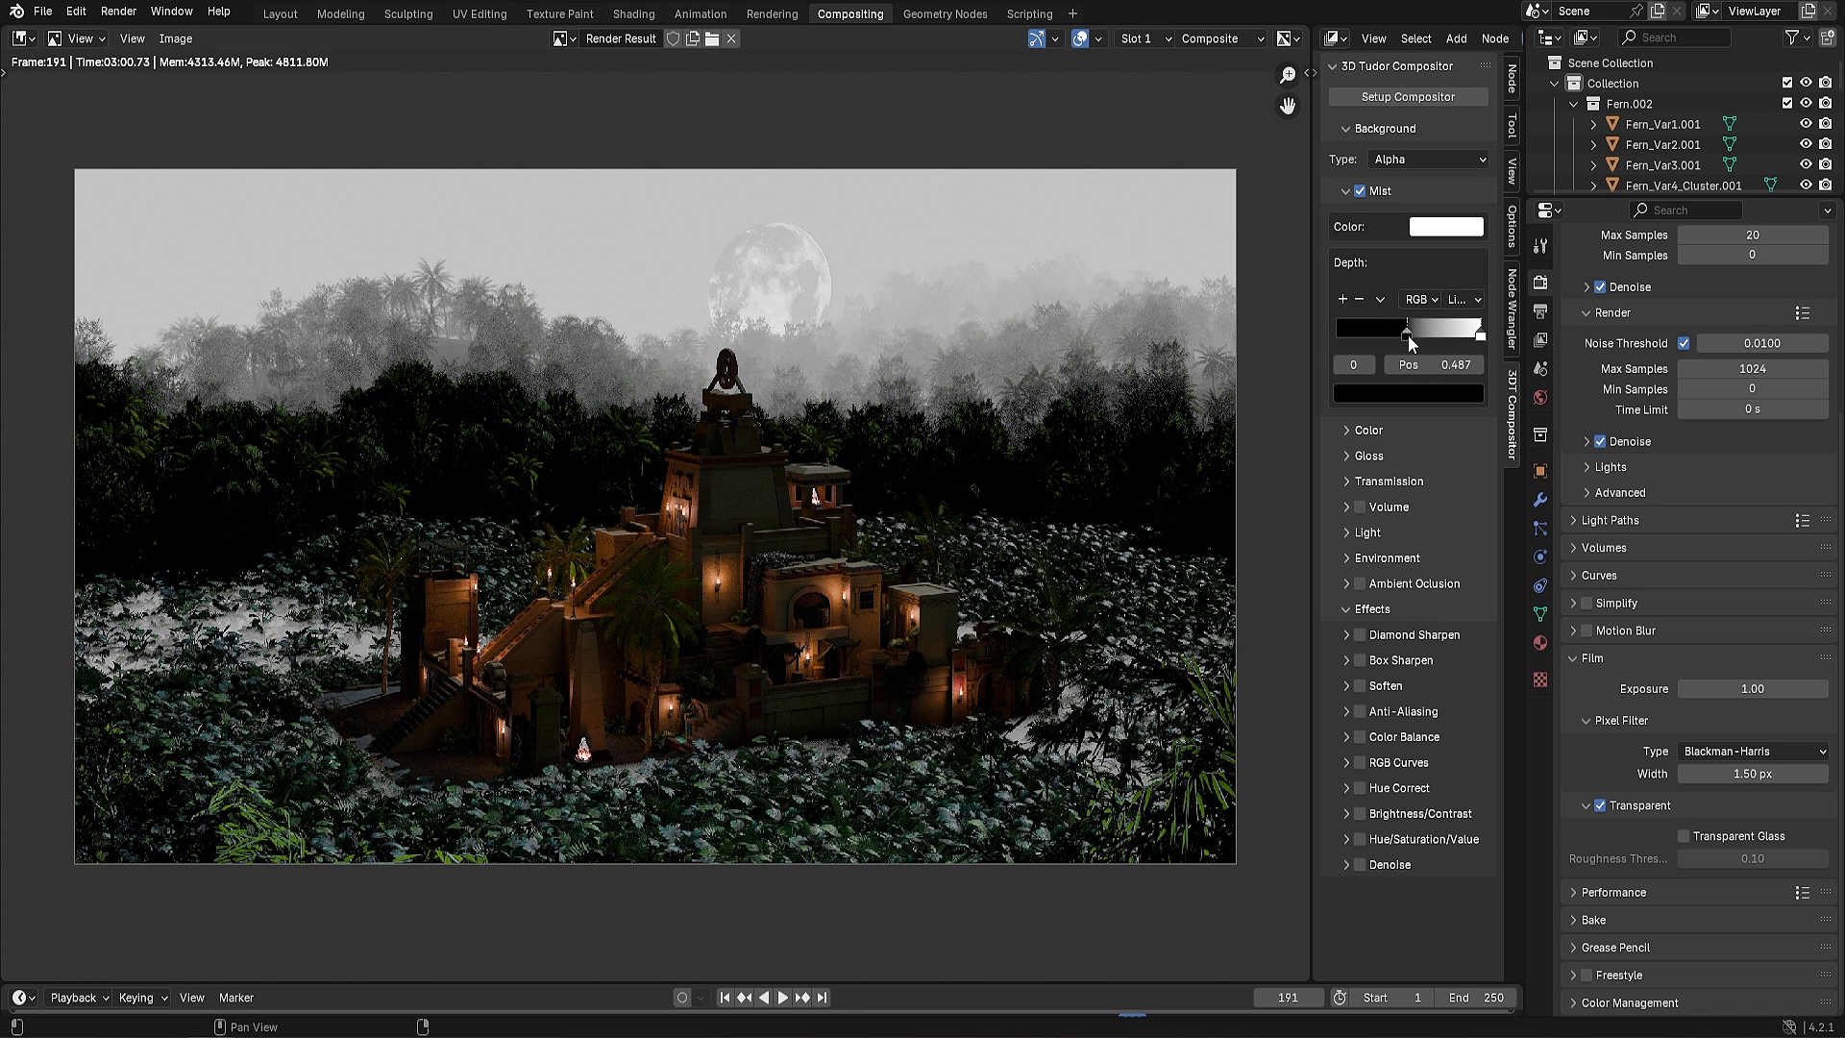
{"action": "left_click", "coordinate": [1482, 335]}
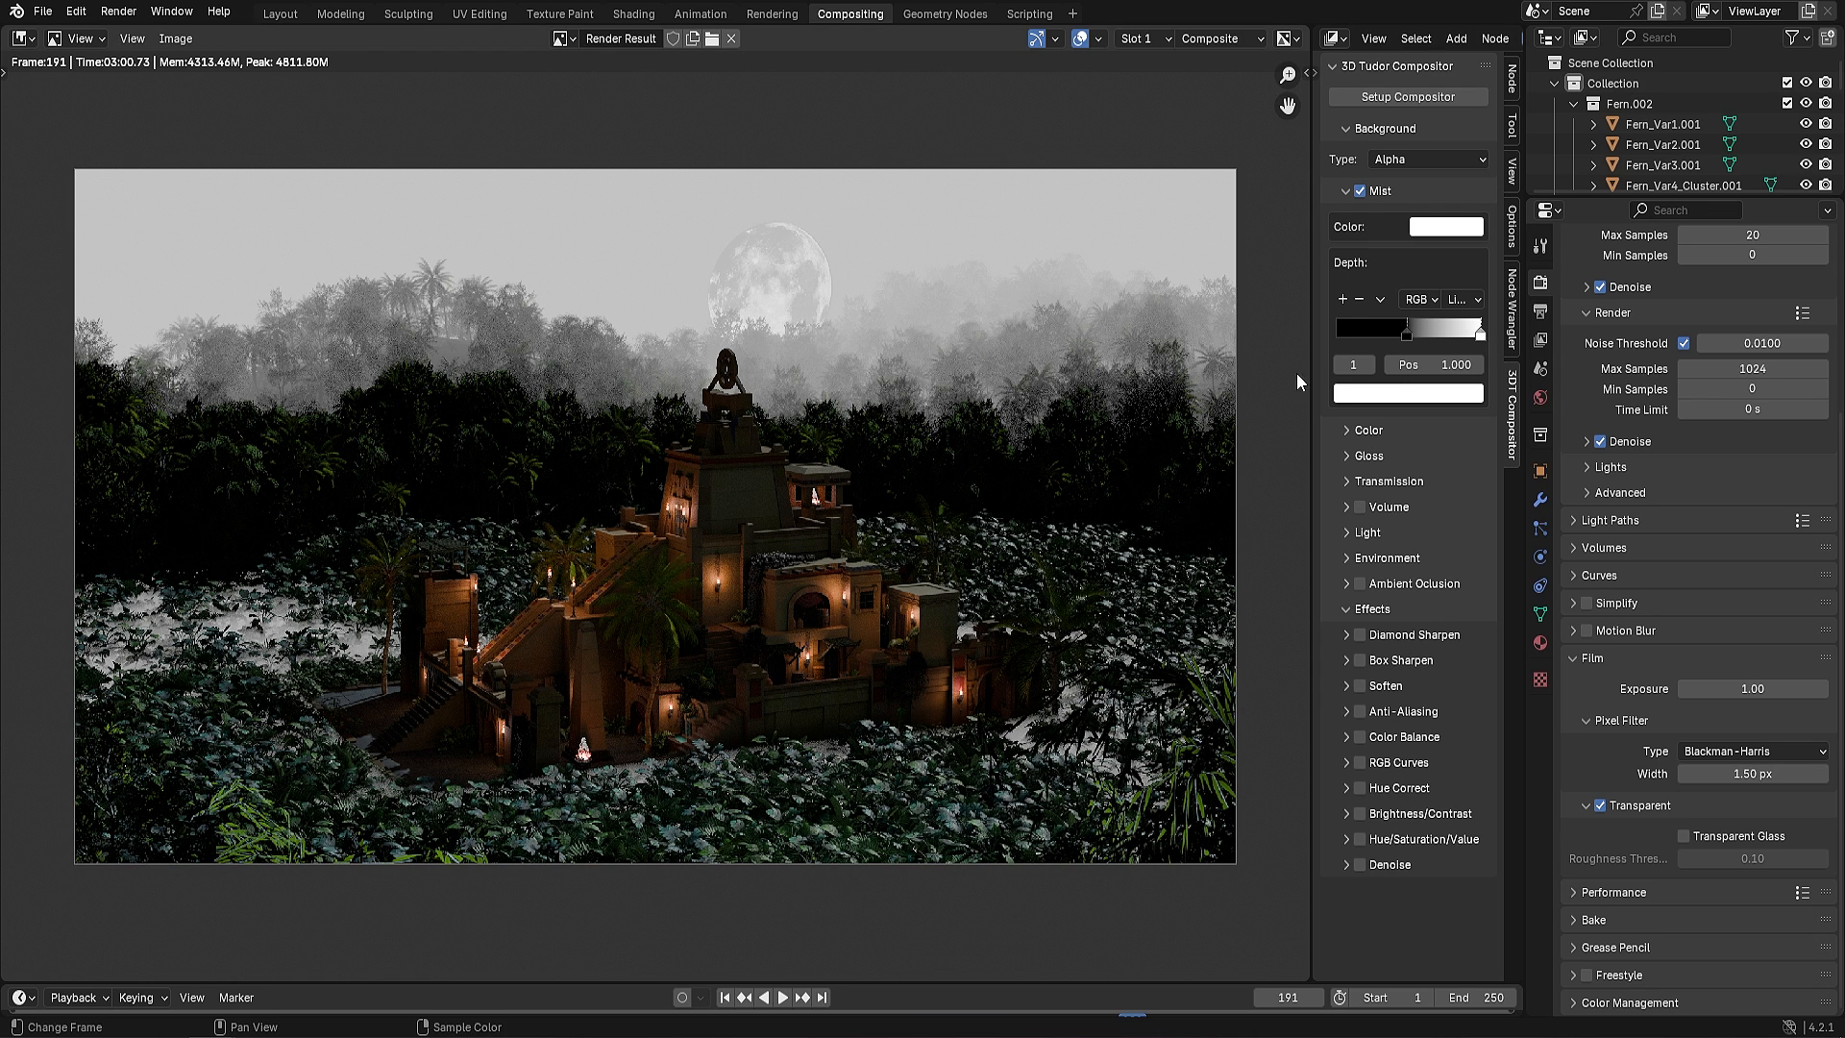
{"action": "left_click", "coordinate": [1432, 394]}
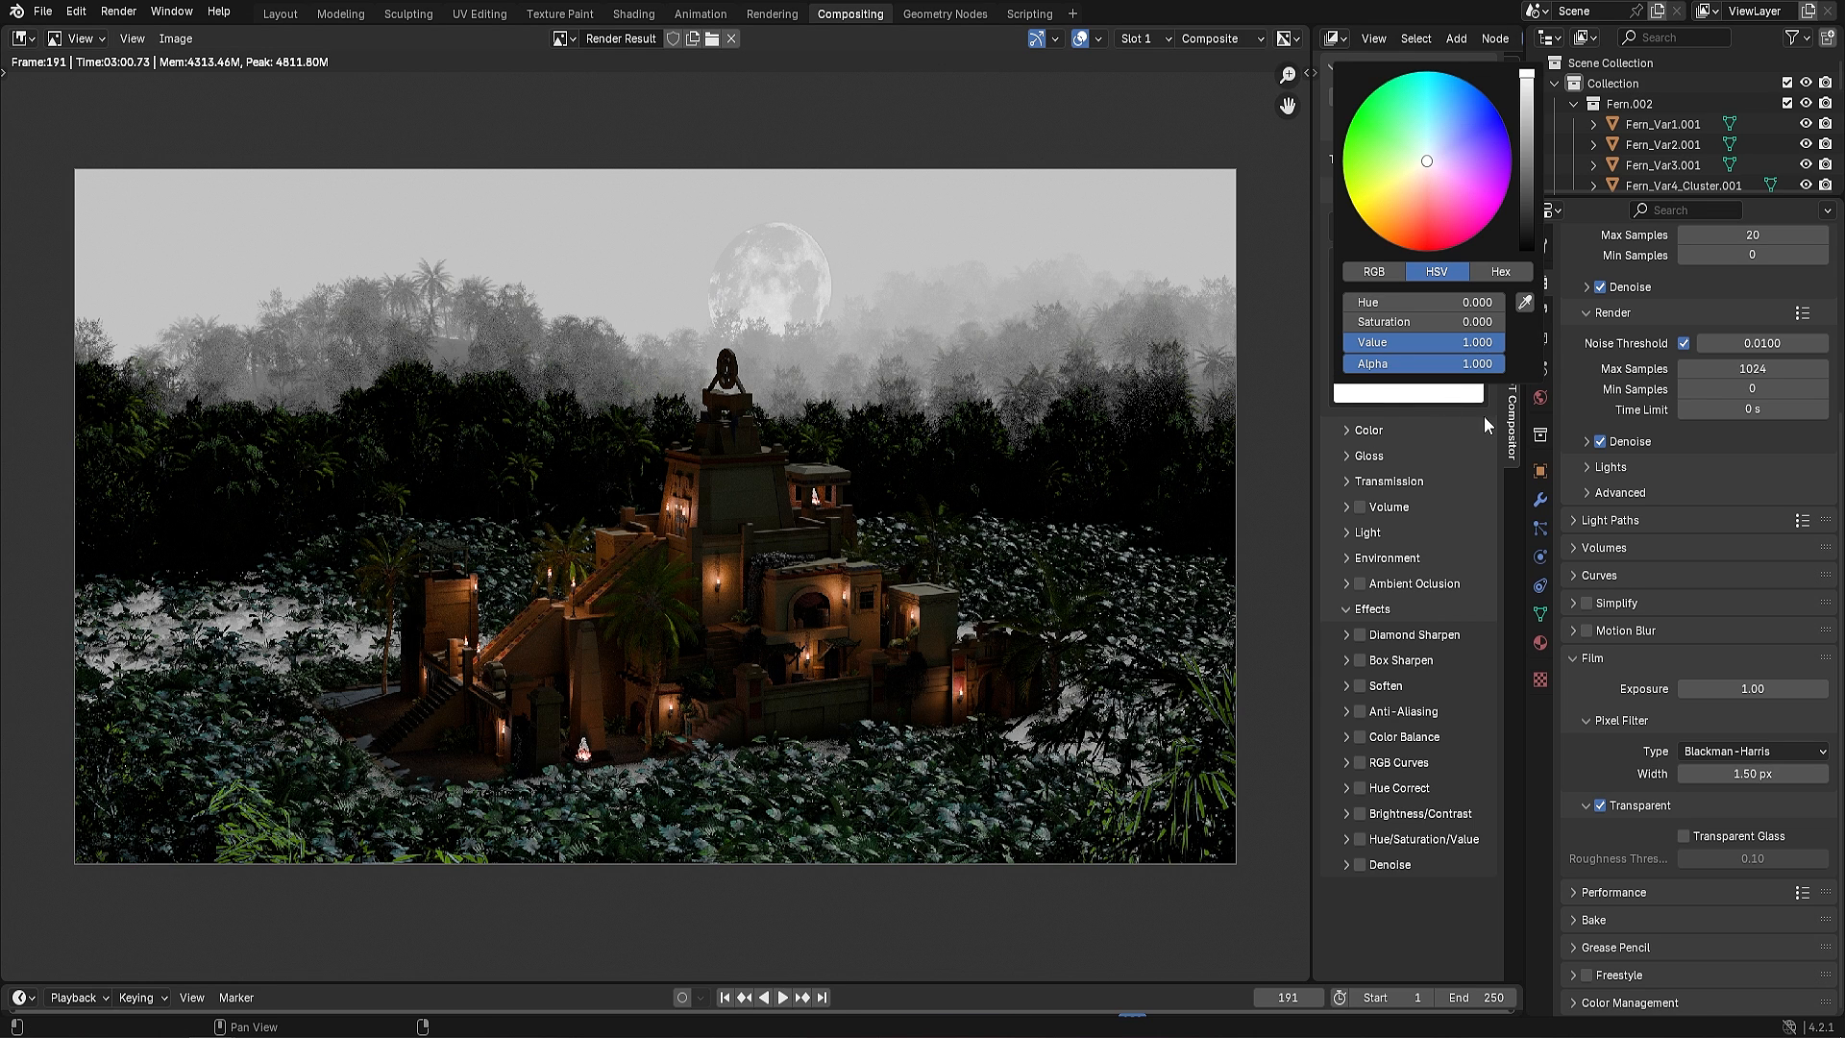
{"action": "left_click_drag", "start_coordinate": [1528, 77], "coordinate": [1531, 148]}
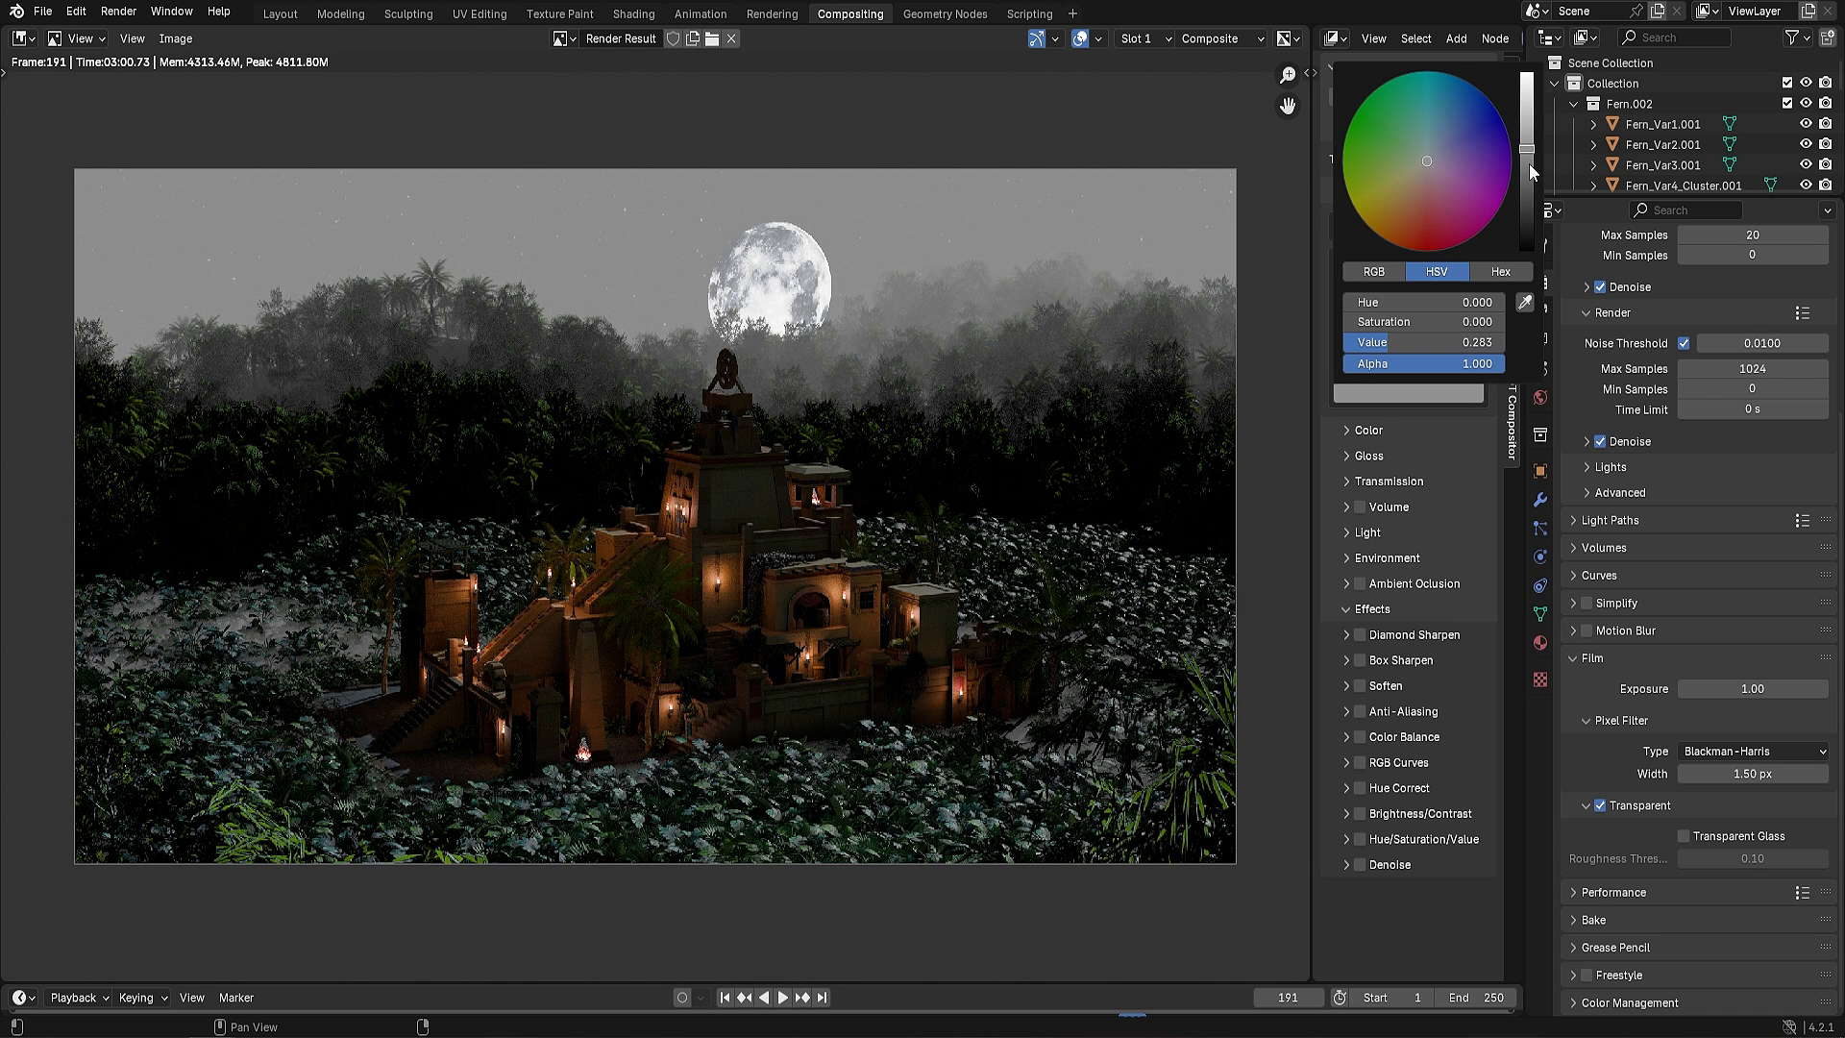
{"action": "left_click_drag", "start_coordinate": [1526, 148], "coordinate": [1526, 188]}
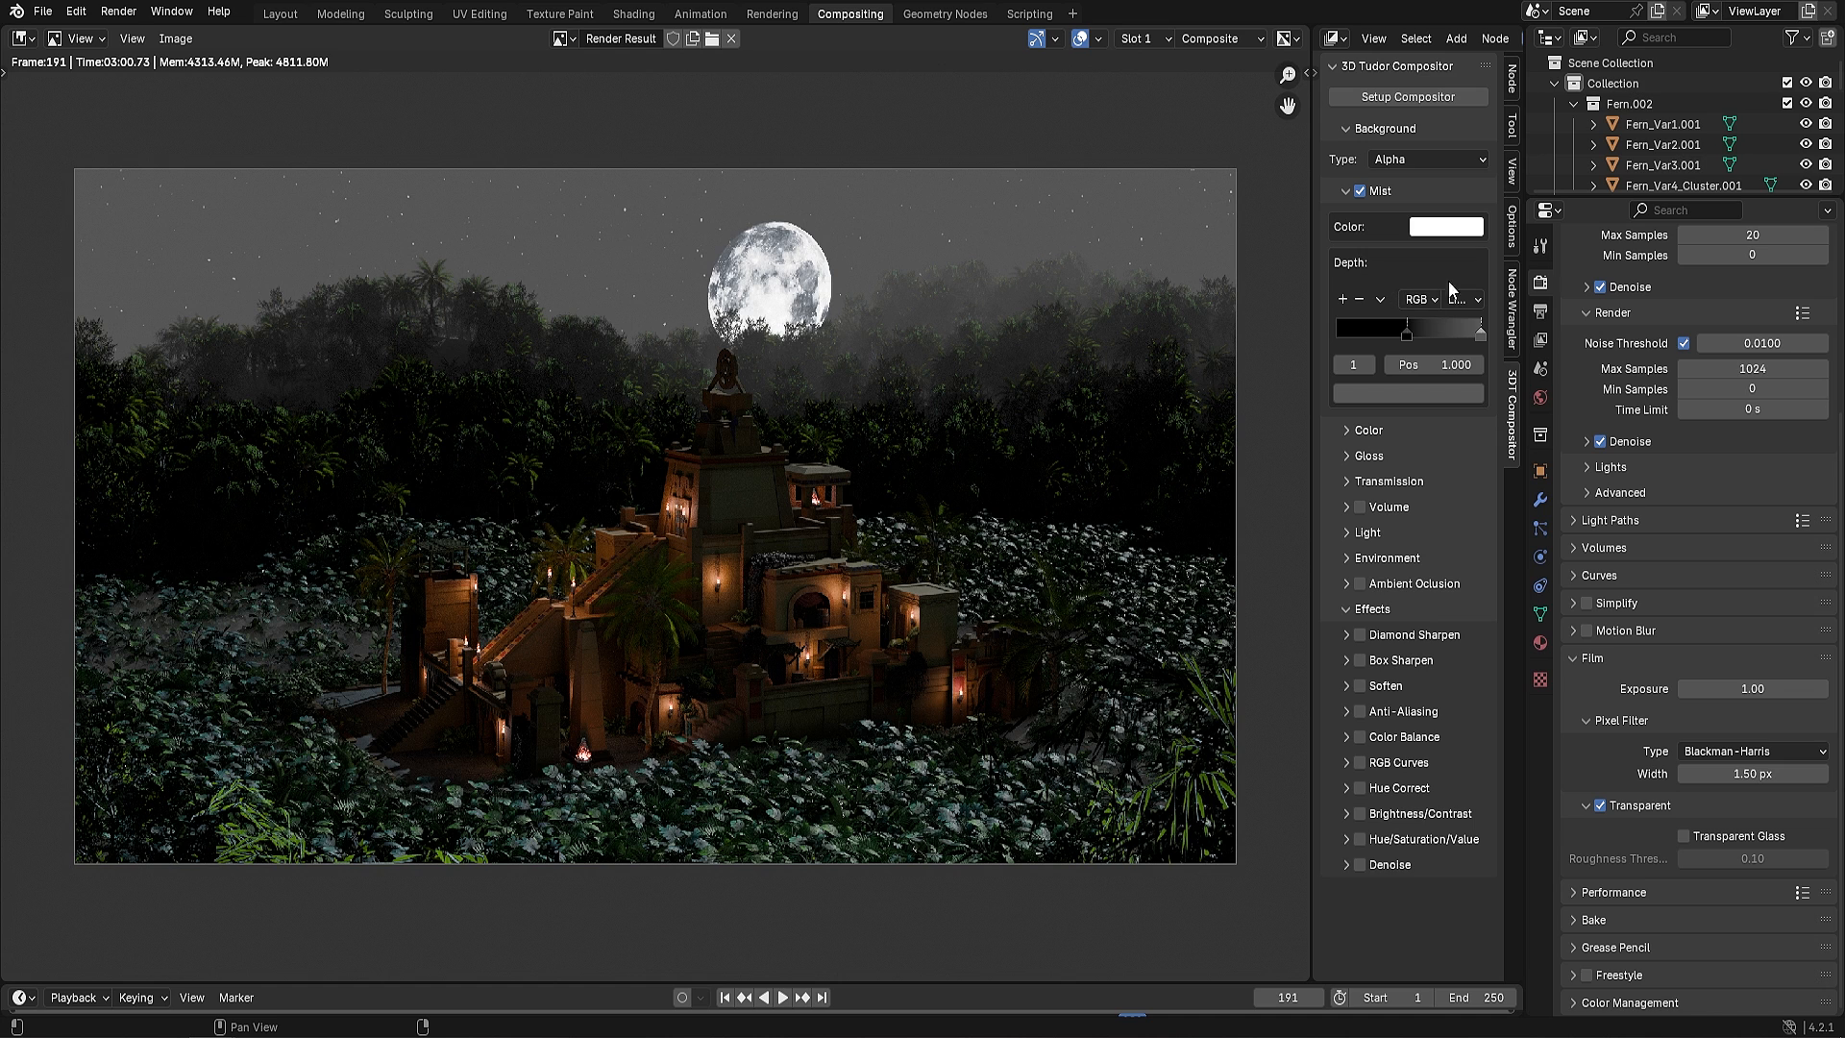
Tint the mist color pale cyan and collapse the Mist settings
{"action": "left_click", "coordinate": [1442, 231]}
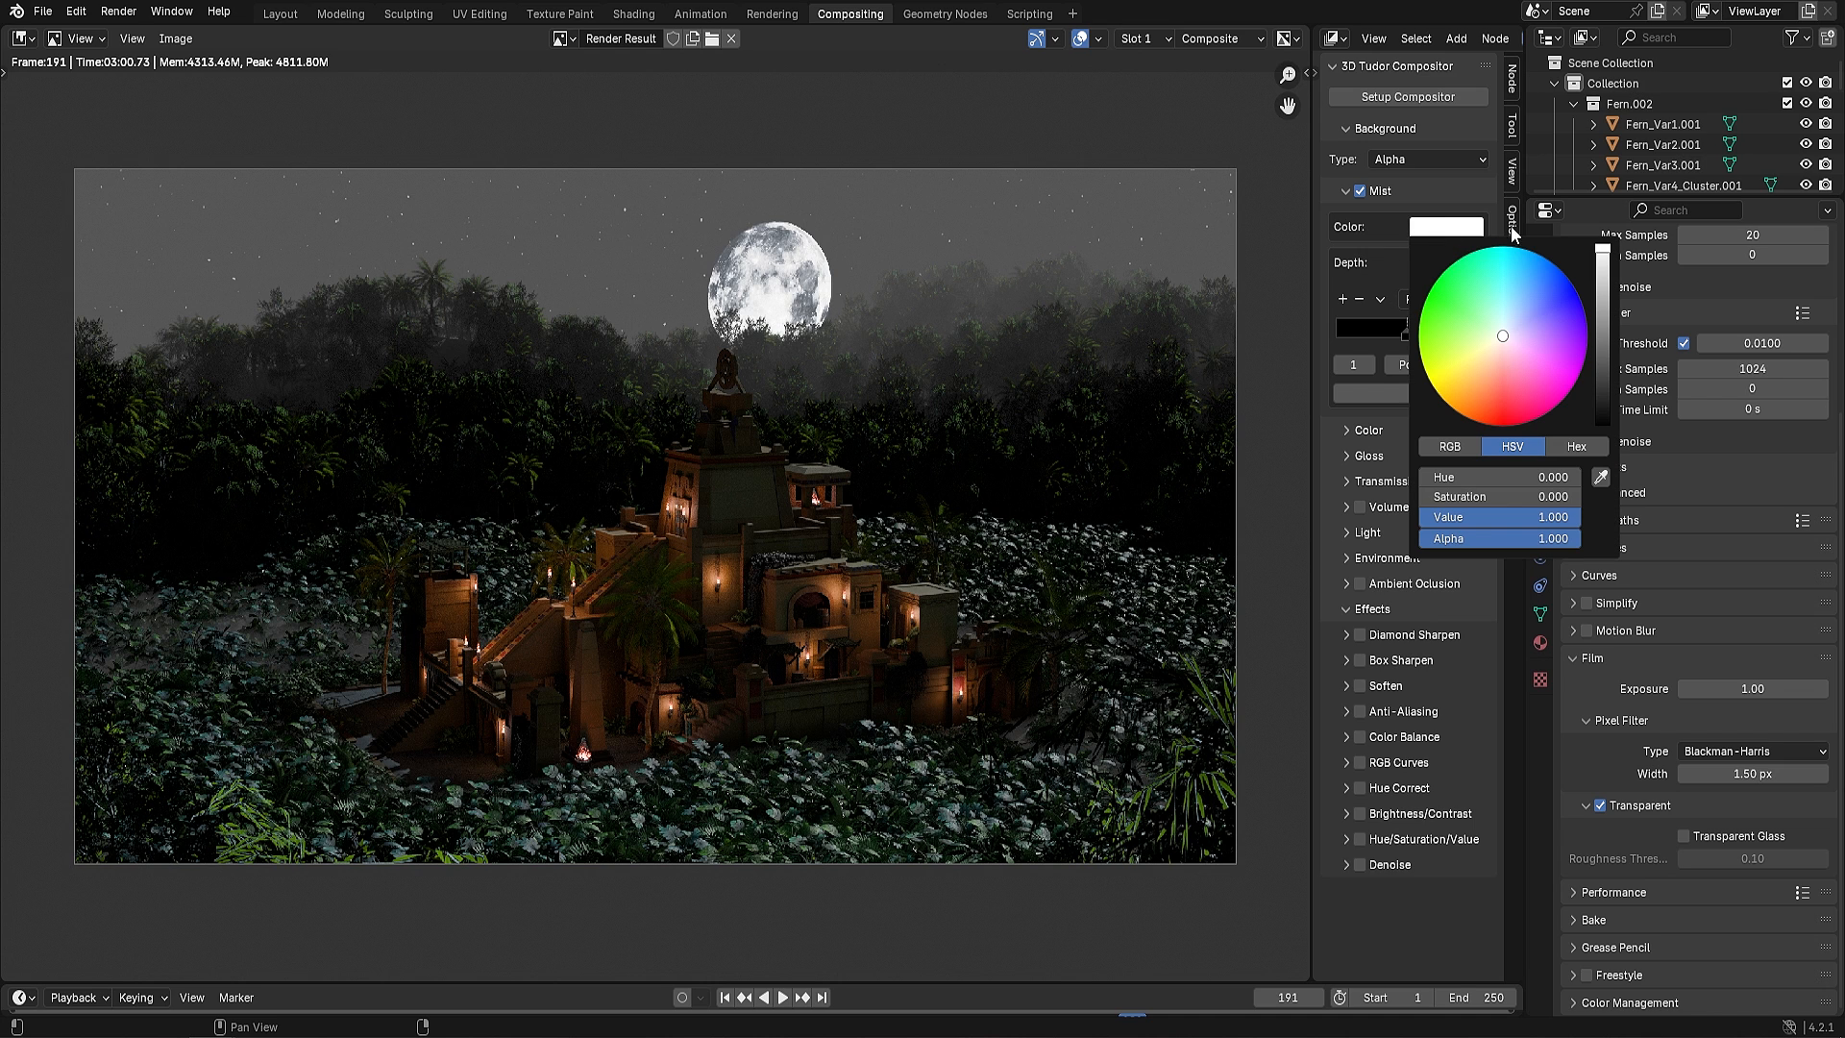
{"action": "left_click", "coordinate": [1509, 312]}
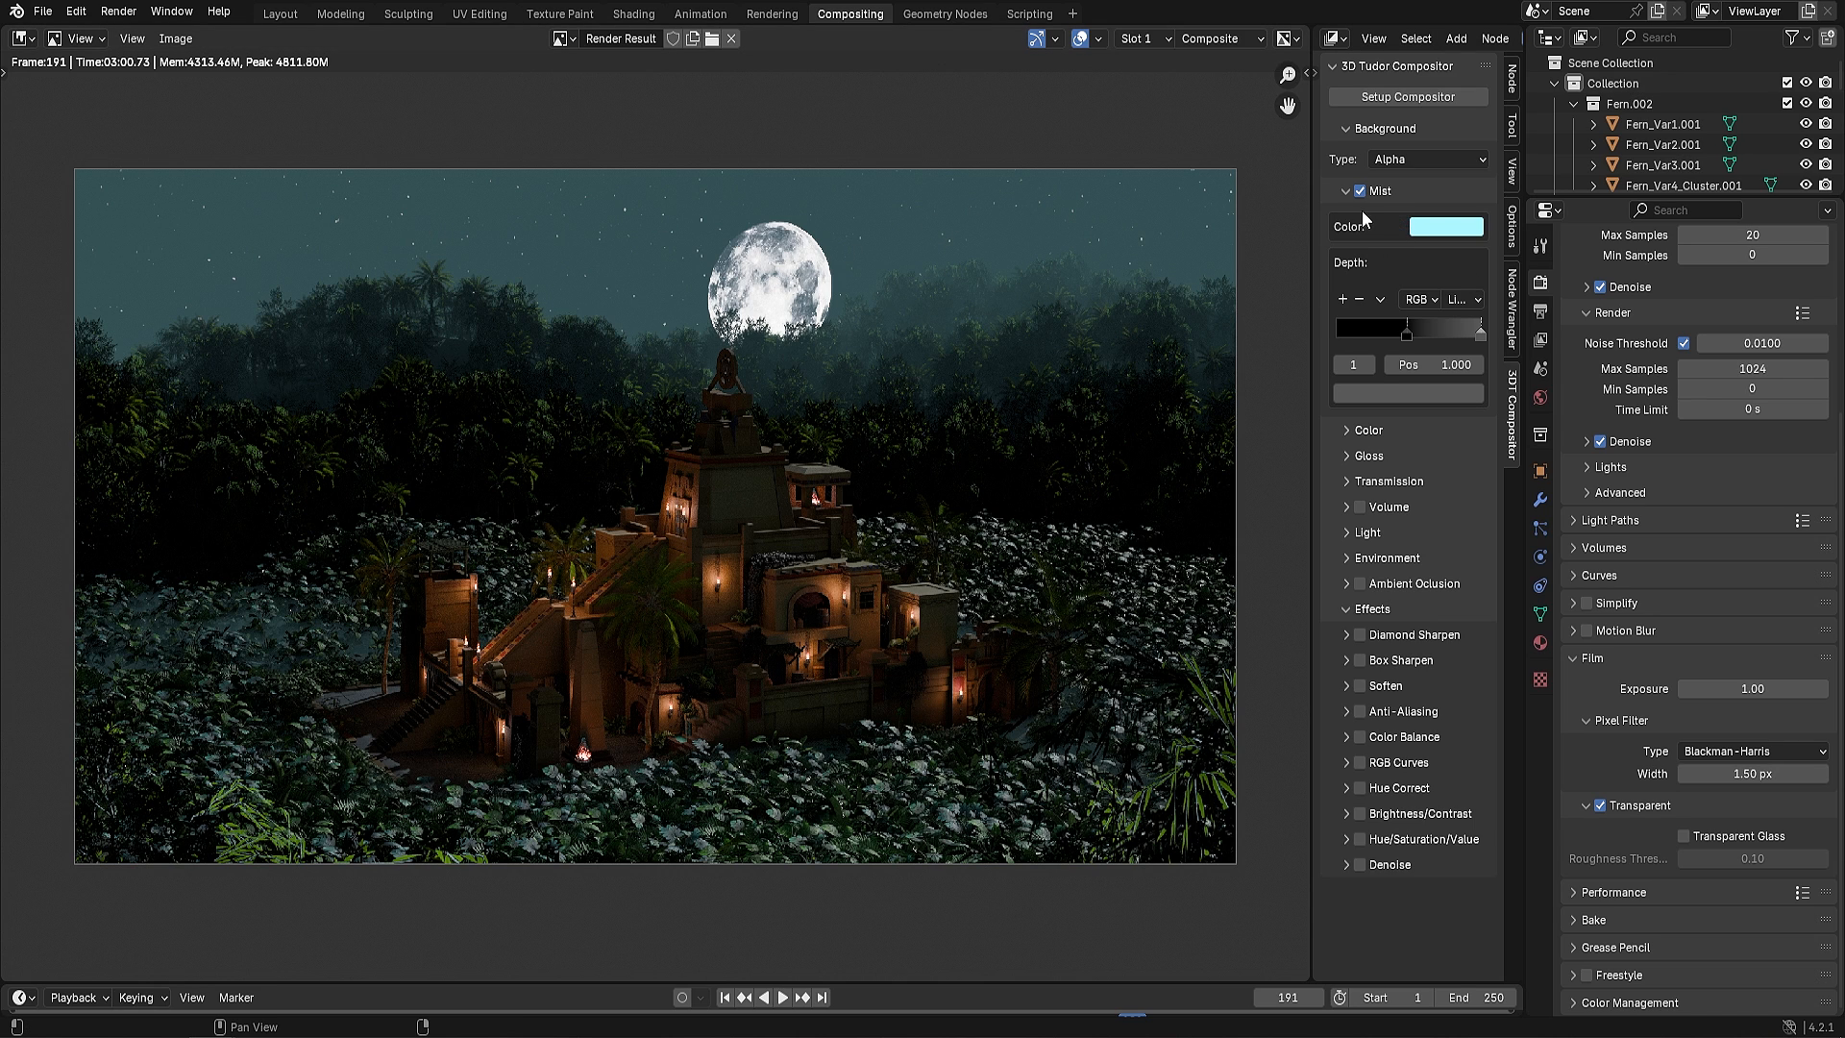
{"action": "left_click", "coordinate": [1345, 191]}
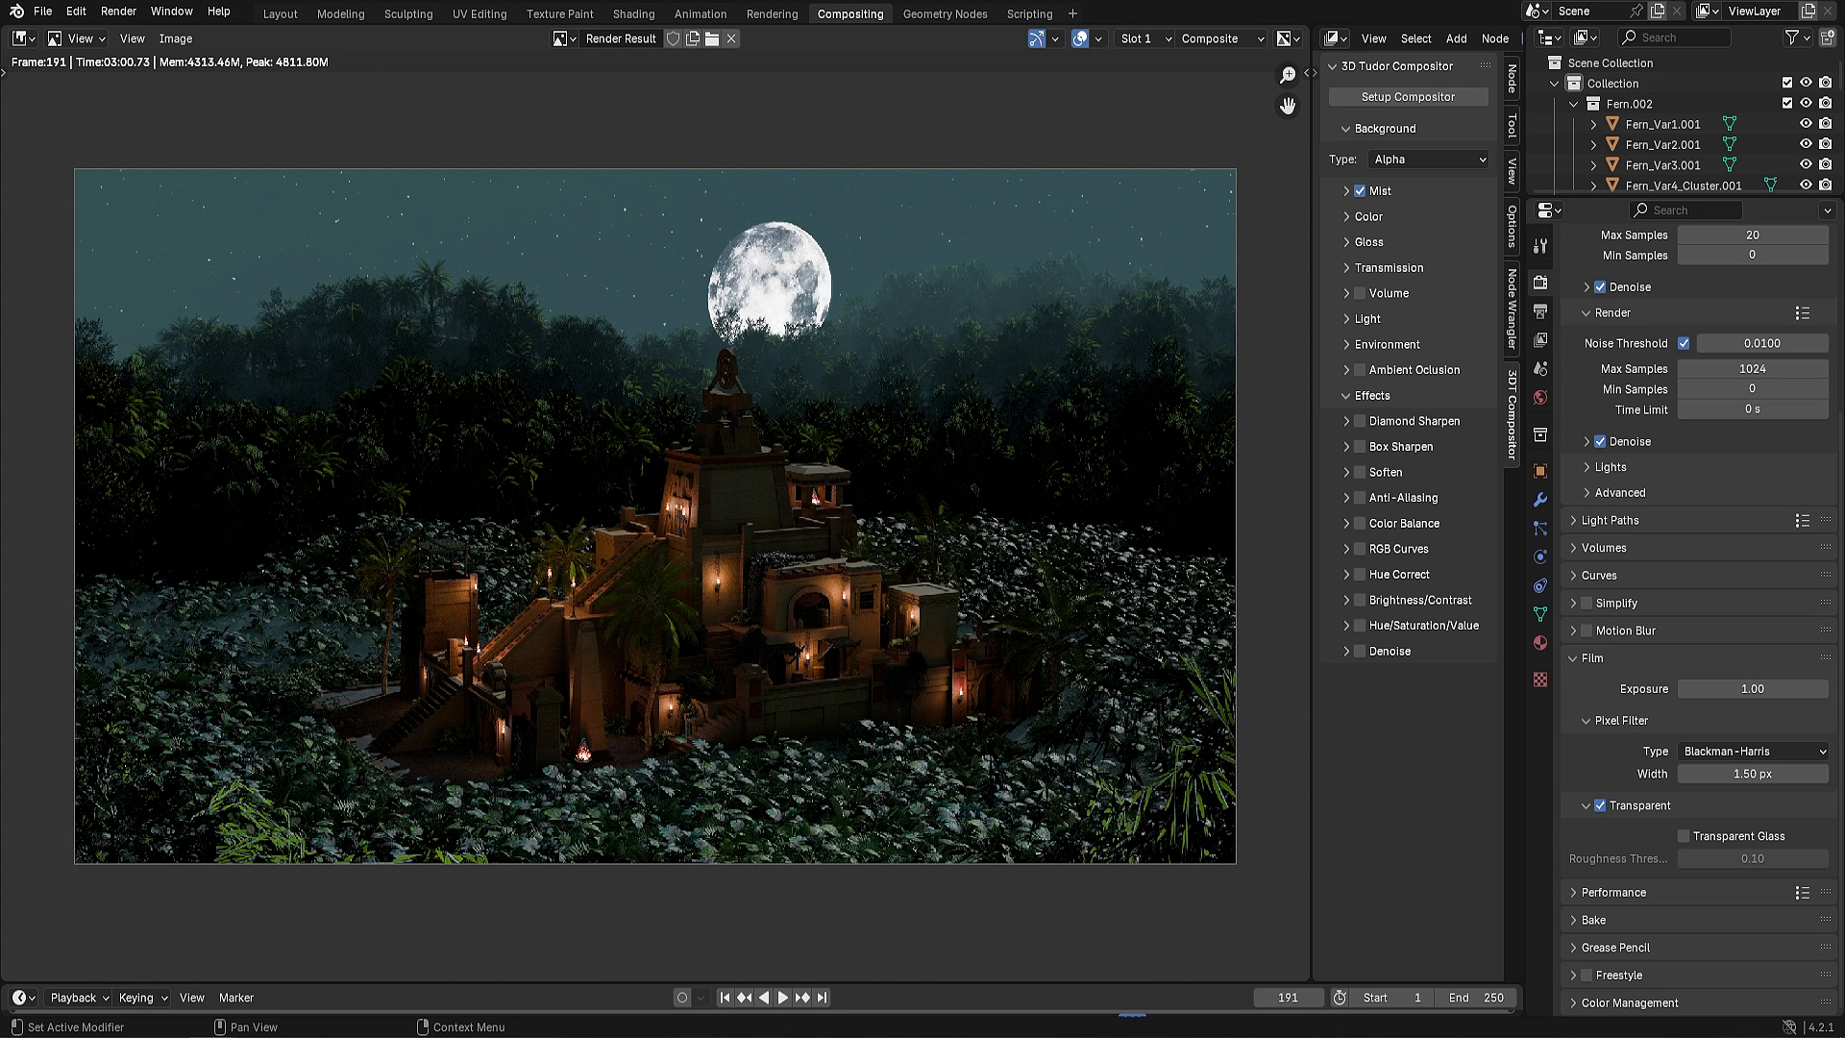
Brighten the Color pass by raising the middle of its Depth curve, and adjust its HSV saturation
{"action": "left_click", "coordinate": [1343, 217]}
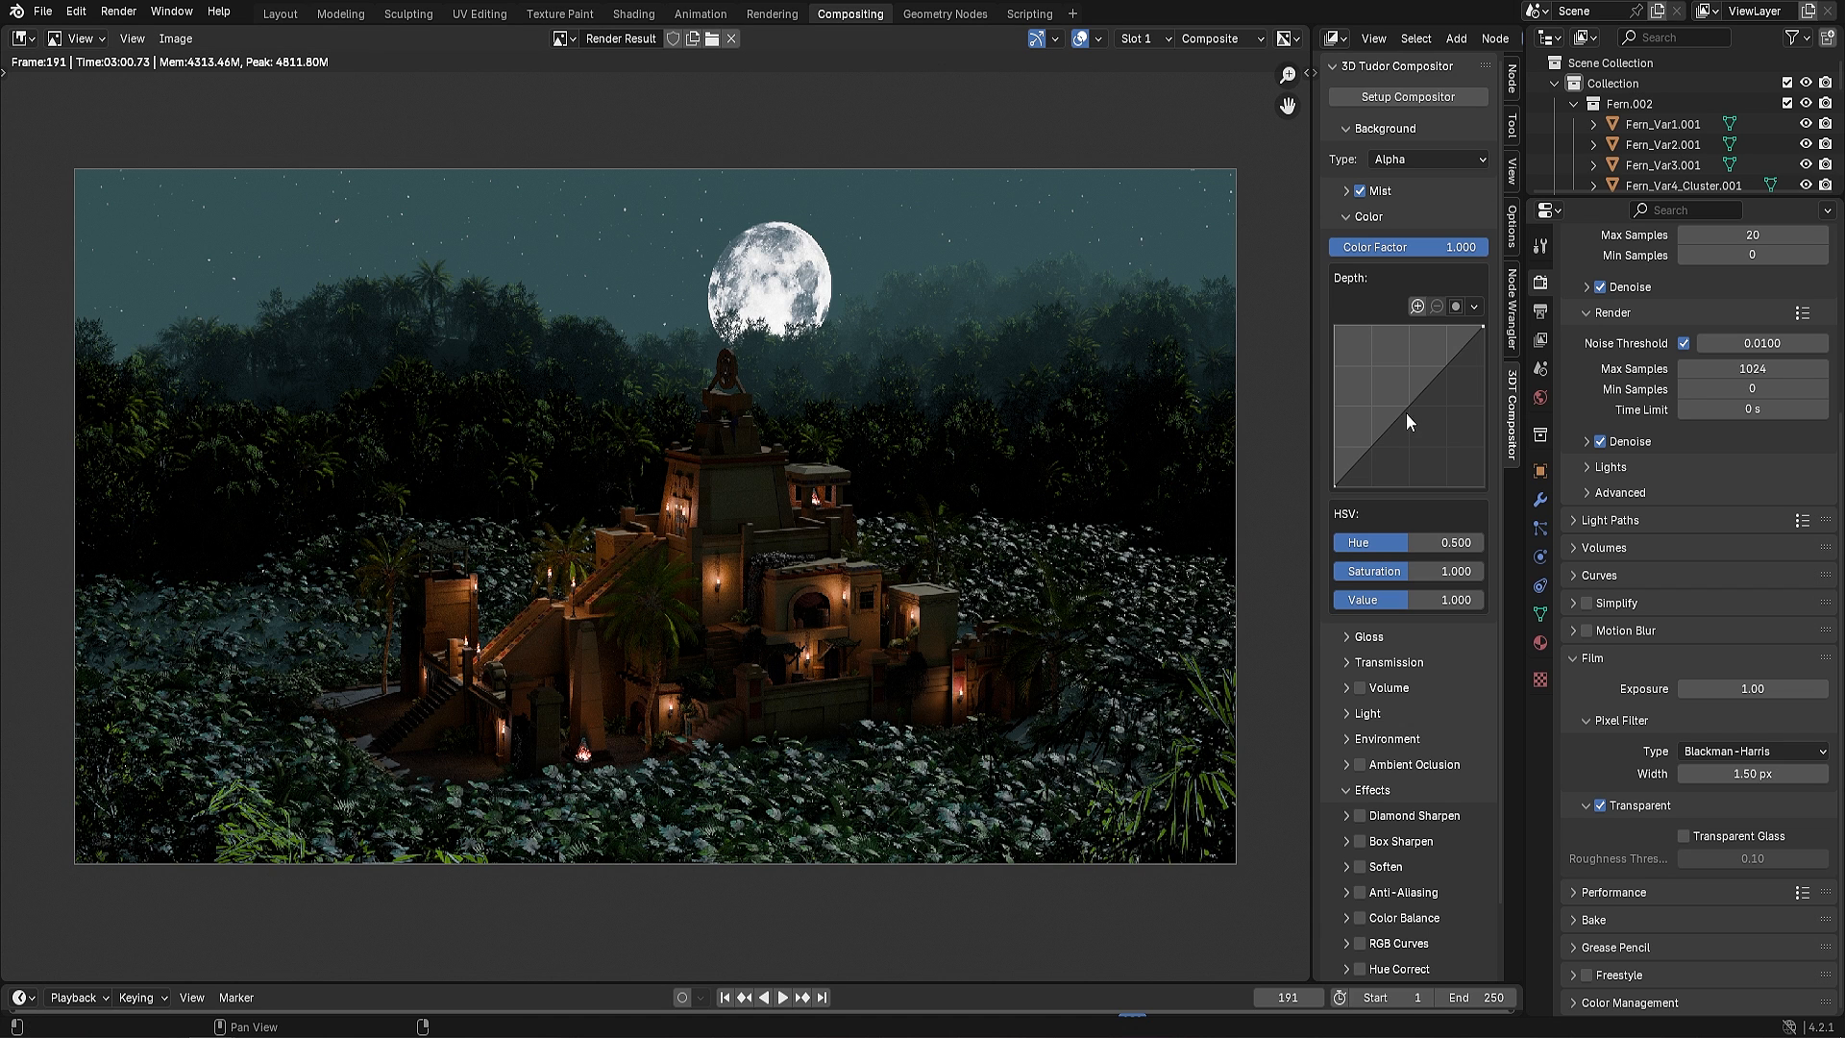
{"action": "mouse_move", "coordinate": [1413, 401]}
{"action": "left_mouse_down"}
{"action": "mouse_move", "coordinate": [1386, 378]}
{"action": "mouse_move", "coordinate": [1422, 422]}
{"action": "mouse_move", "coordinate": [1399, 409]}
{"action": "left_mouse_up"}
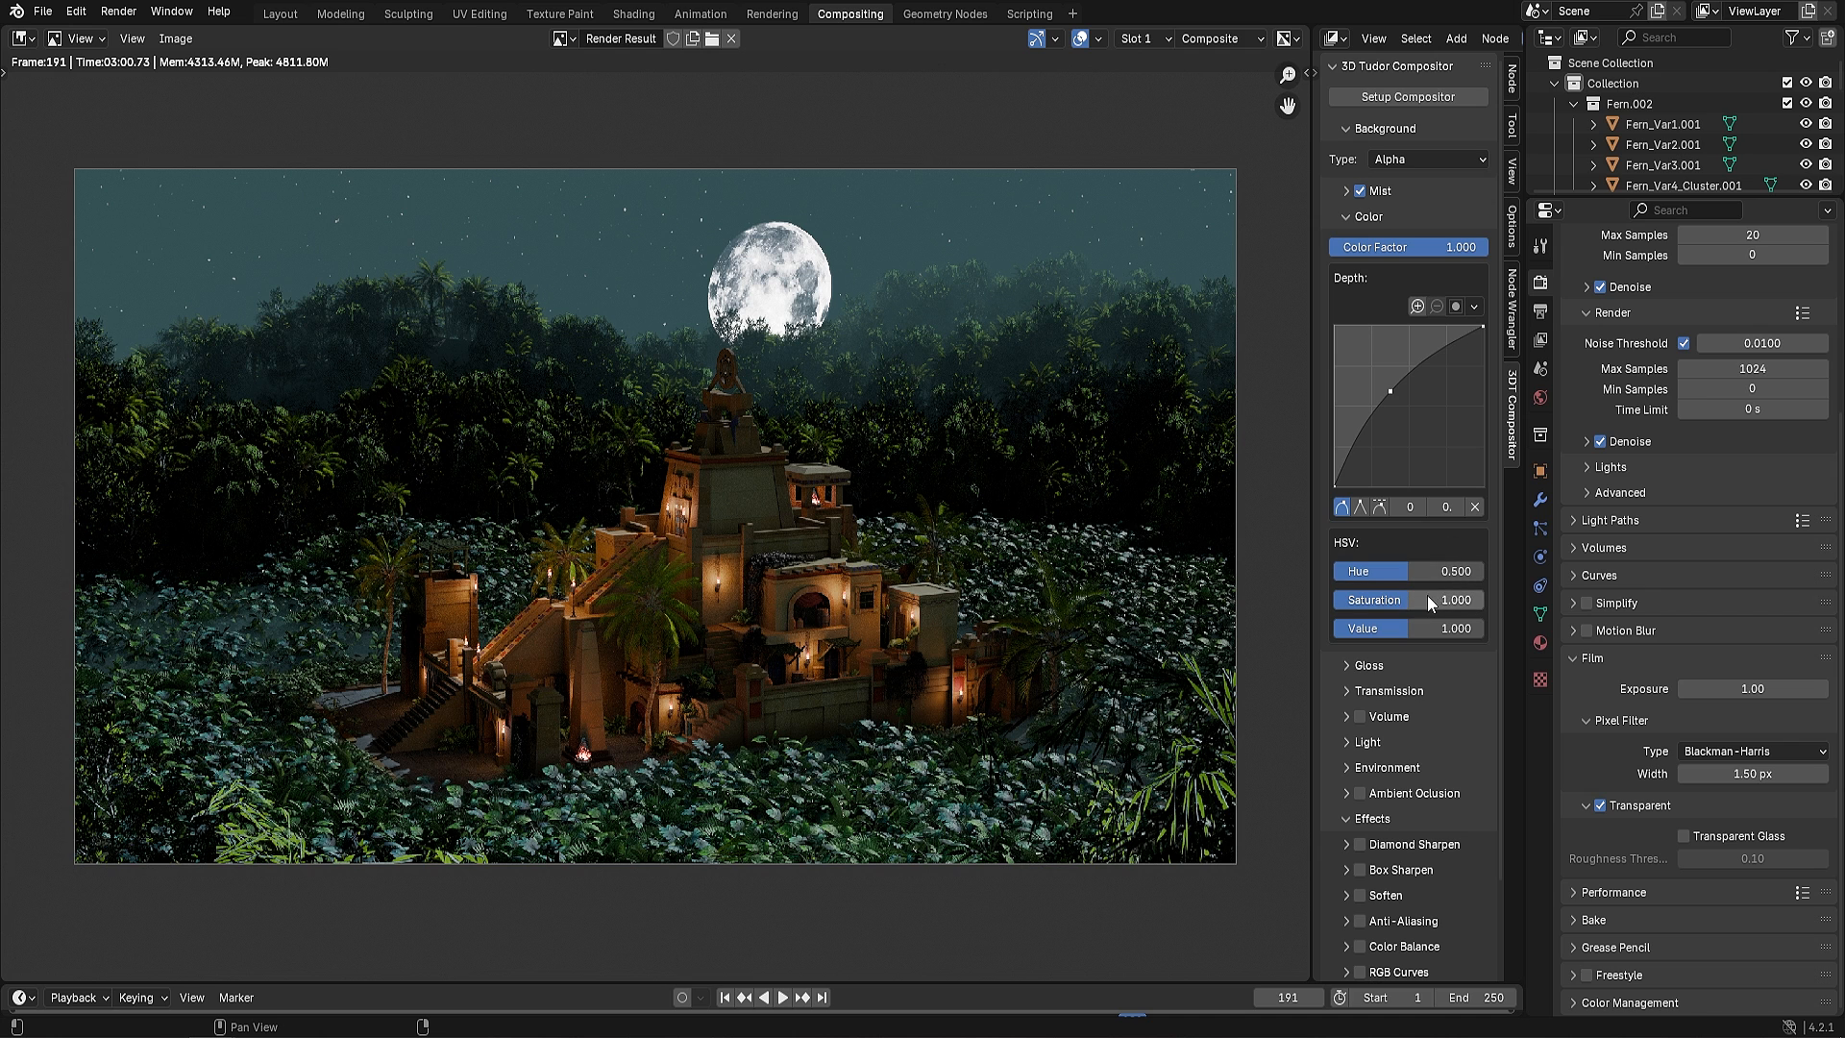
{"action": "mouse_move", "coordinate": [1405, 598]}
{"action": "left_mouse_down"}
{"action": "mouse_move", "coordinate": [1449, 598]}
{"action": "mouse_move", "coordinate": [1380, 598]}
{"action": "mouse_move", "coordinate": [1416, 598]}
{"action": "mouse_move", "coordinate": [1435, 626]}
{"action": "mouse_move", "coordinate": [1388, 627]}
{"action": "mouse_move", "coordinate": [1409, 628]}
{"action": "left_mouse_up"}
{"action": "left_click", "coordinate": [1347, 217]}
Expand the Gloss settings and brighten the pass by moderately raising the middle of its Level curve
{"action": "left_click", "coordinate": [1345, 241]}
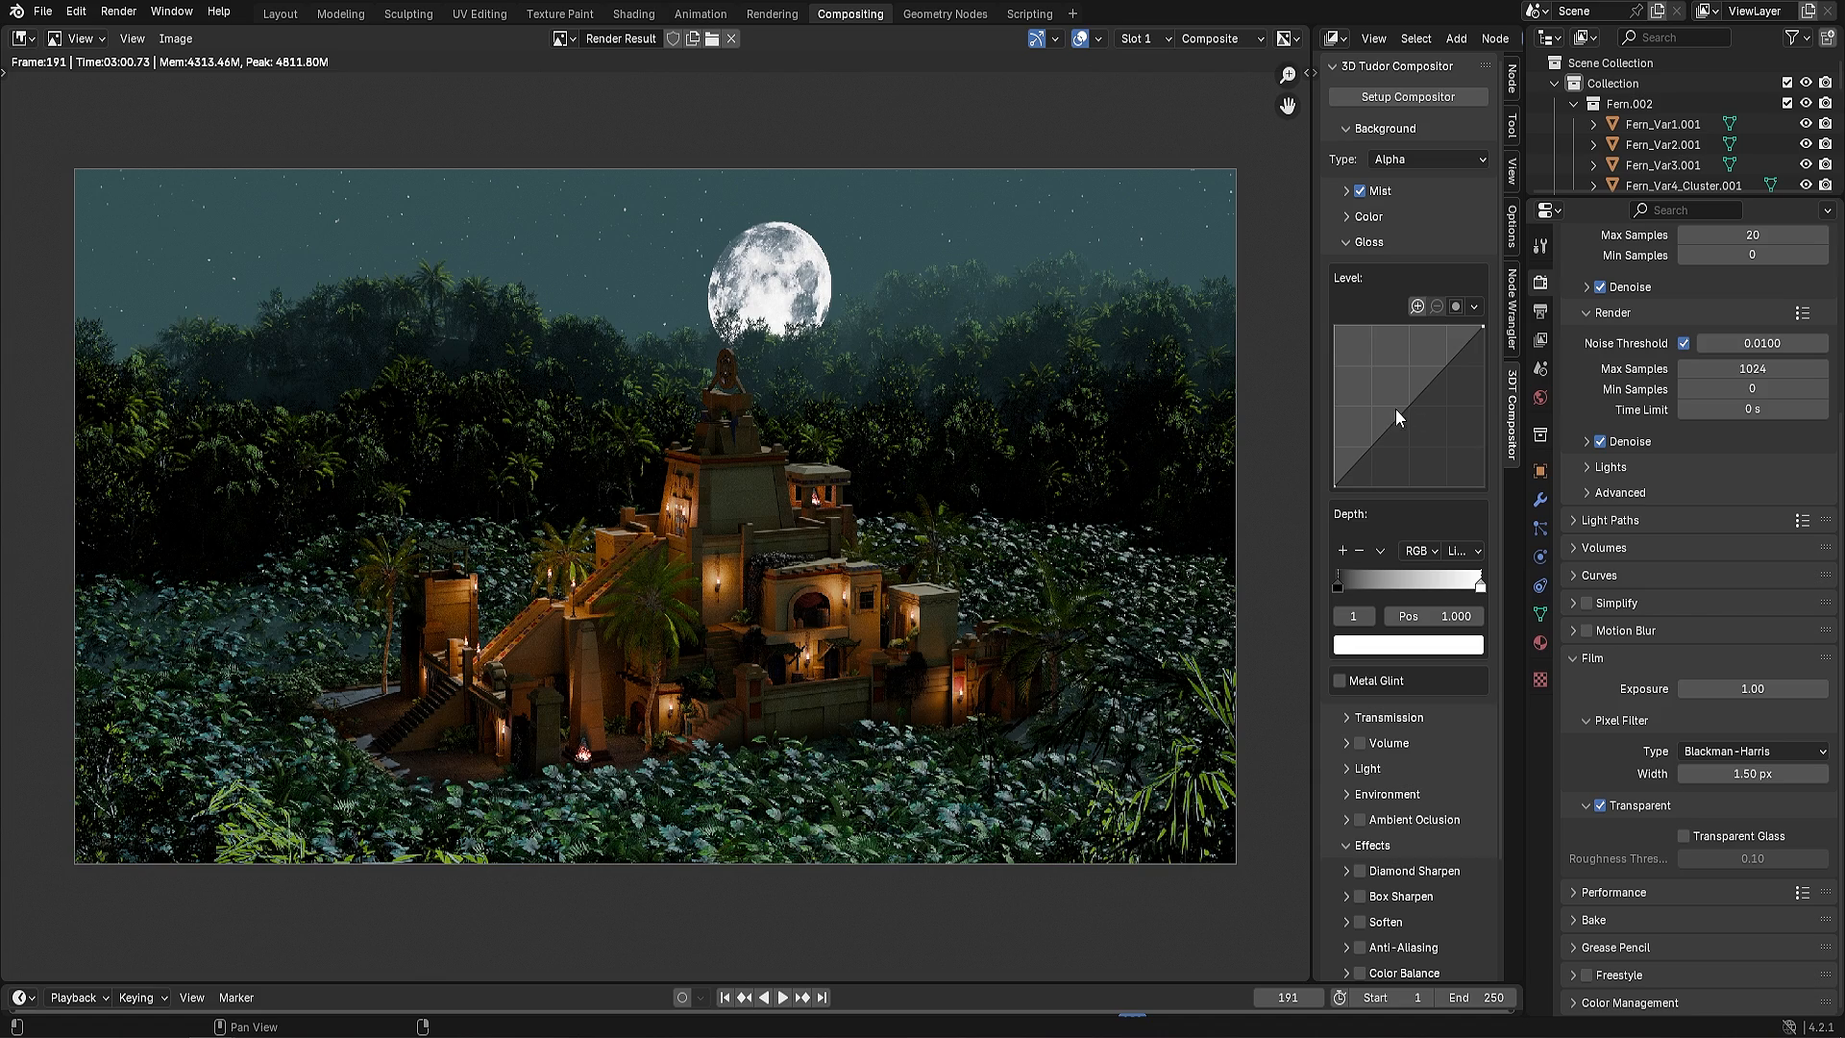
{"action": "left_click_drag", "start_coordinate": [1410, 407], "coordinate": [1374, 369]}
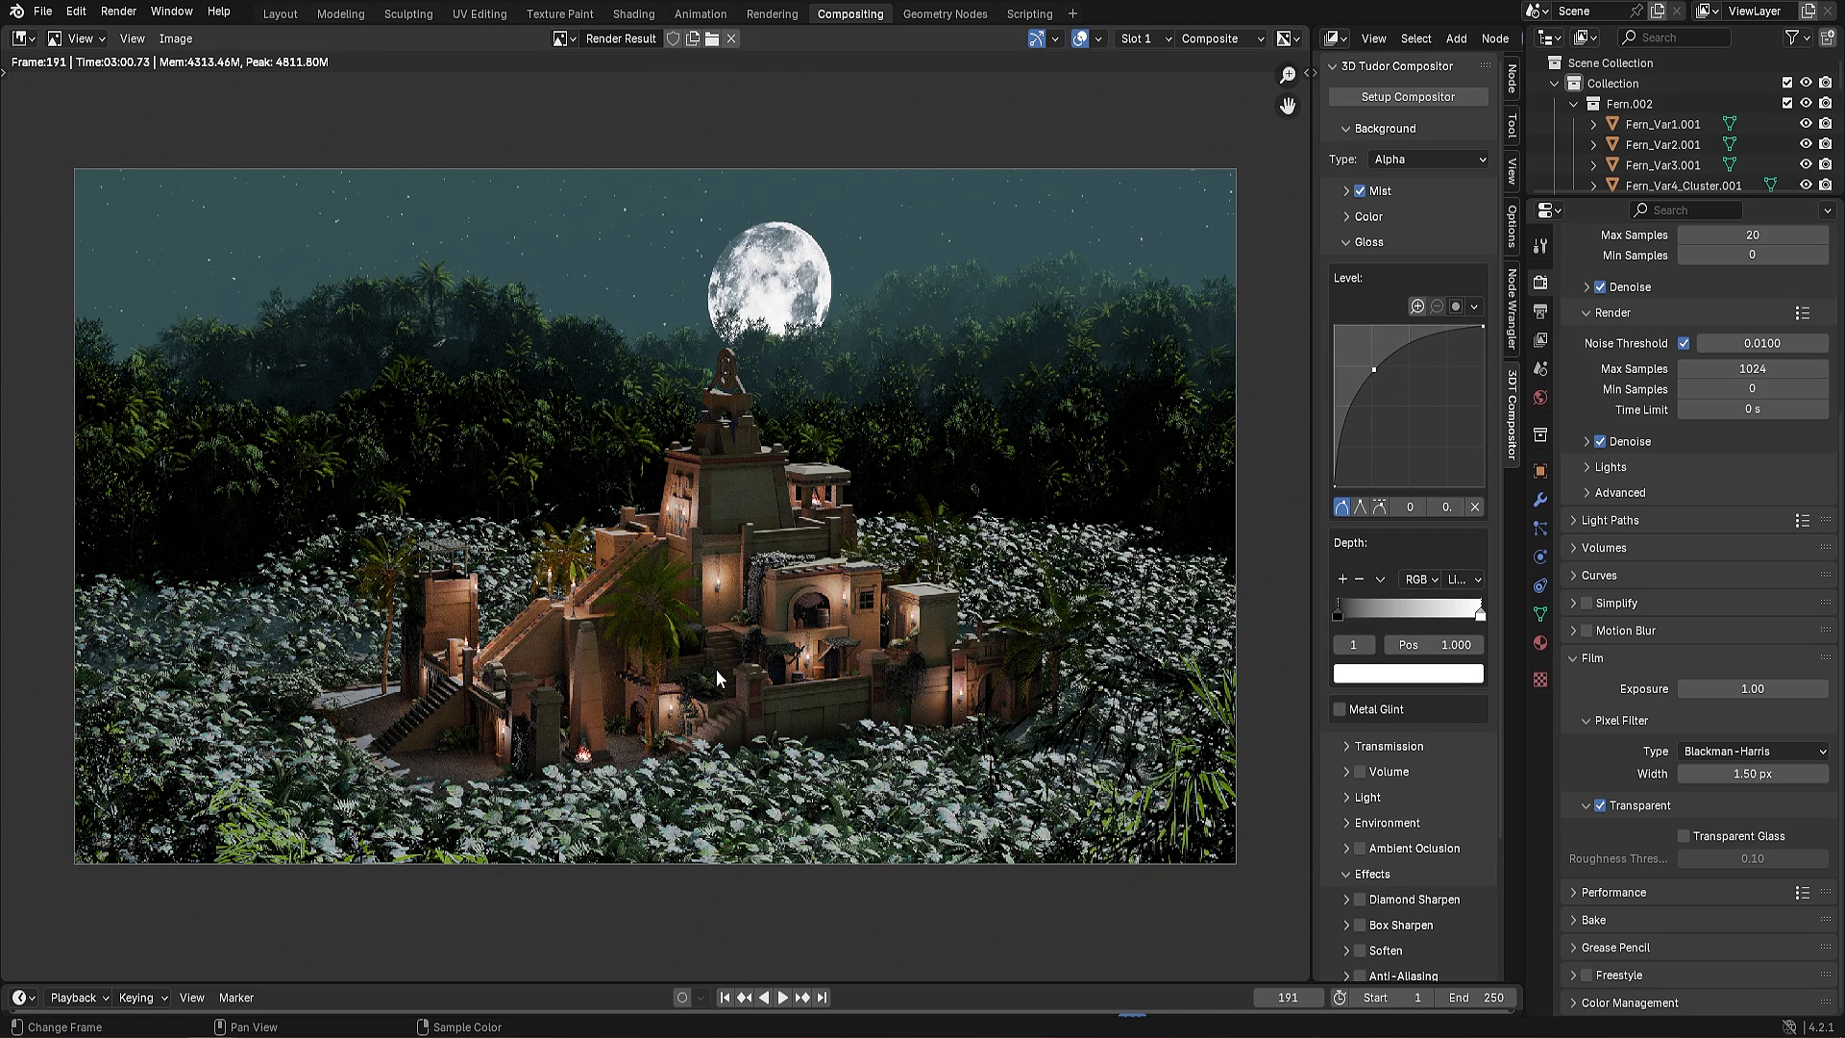
{"action": "scroll", "coordinate": [720, 670], "scroll_direction": "up", "scroll_amount": 2}
{"action": "middle_click_drag", "start_coordinate": [788, 681], "coordinate": [639, 340]}
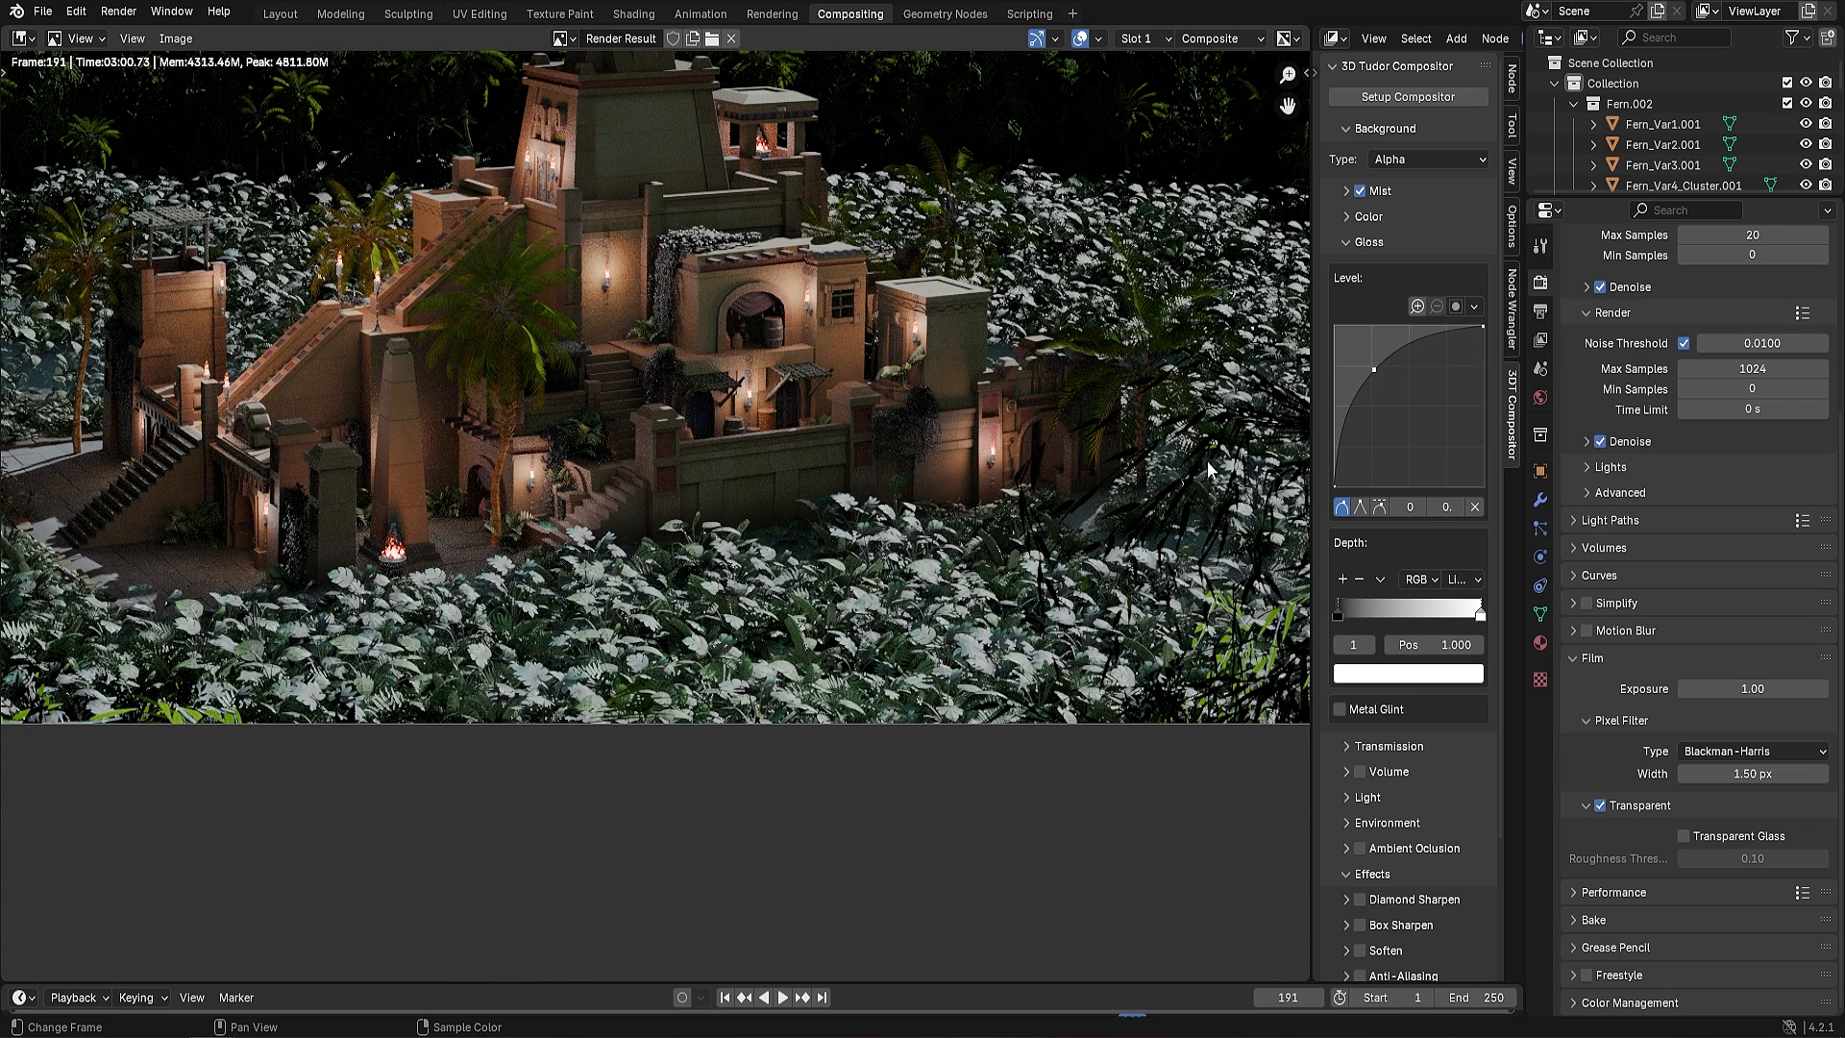
{"action": "middle_click_drag", "start_coordinate": [1099, 425], "coordinate": [1086, 481]}
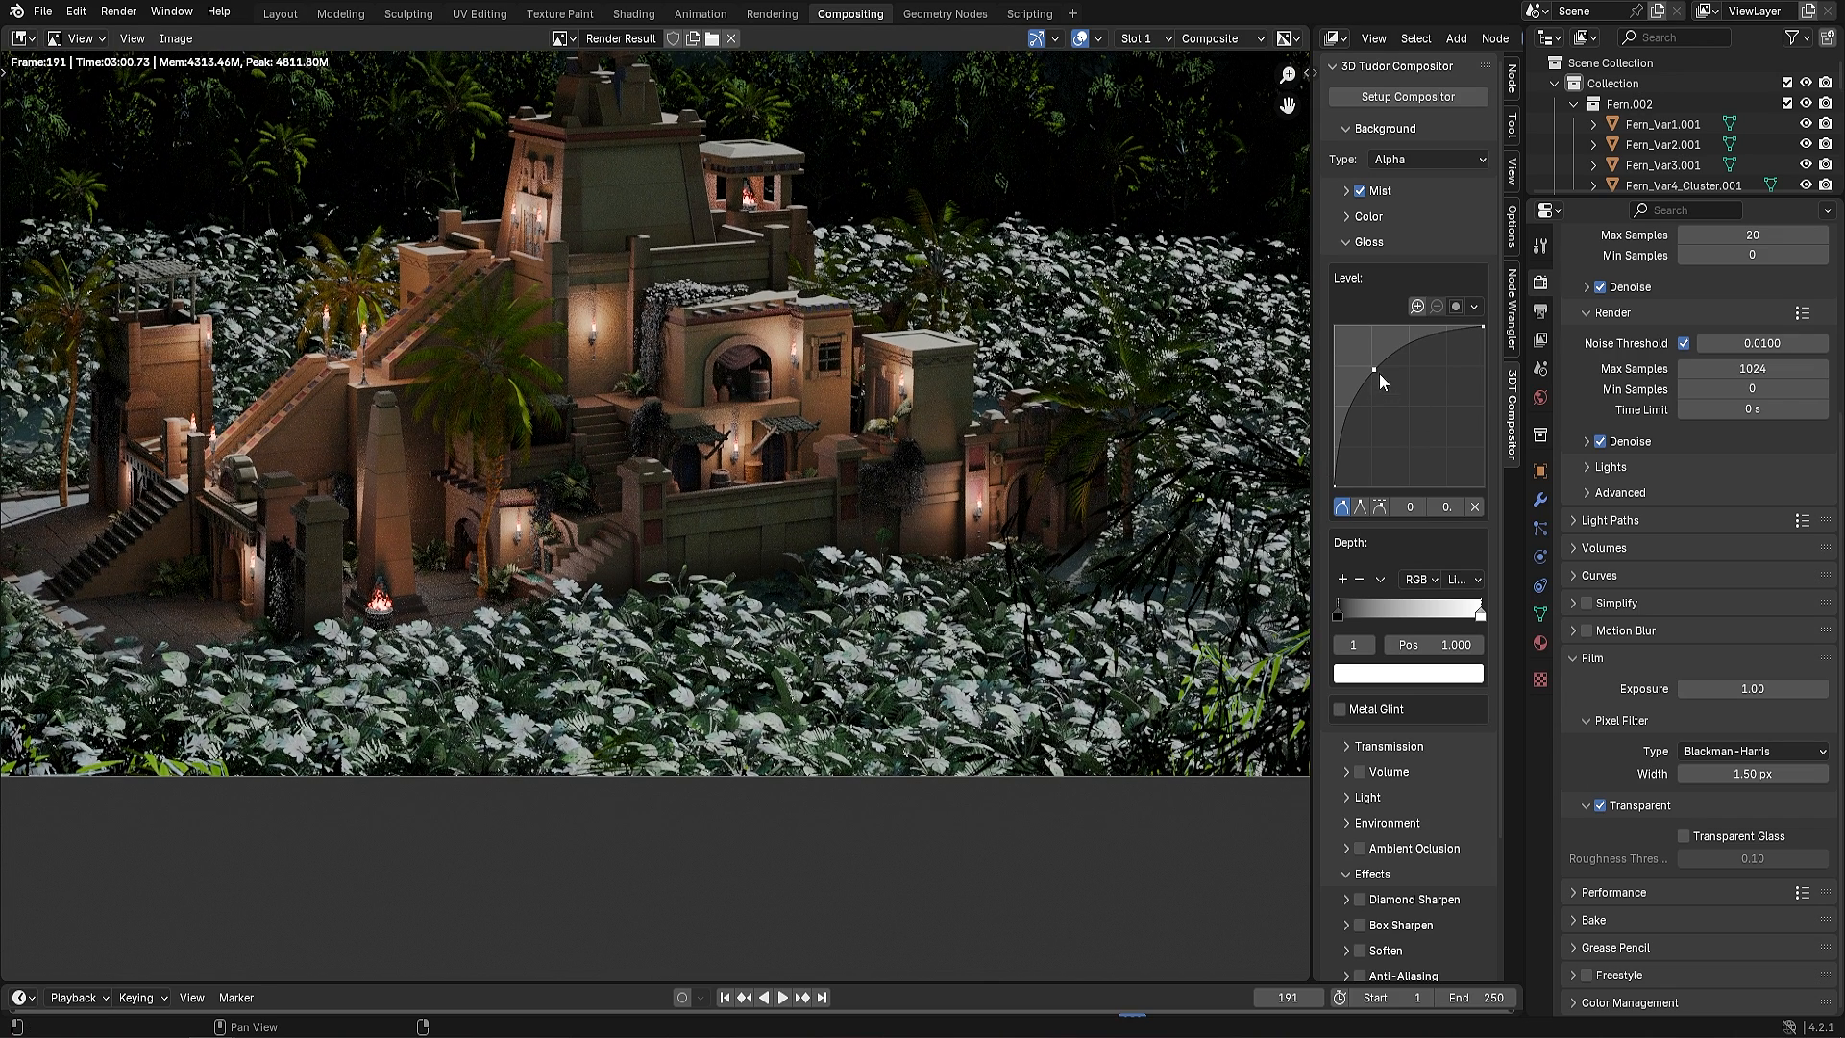
{"action": "left_click_drag", "start_coordinate": [1375, 373], "coordinate": [1393, 383]}
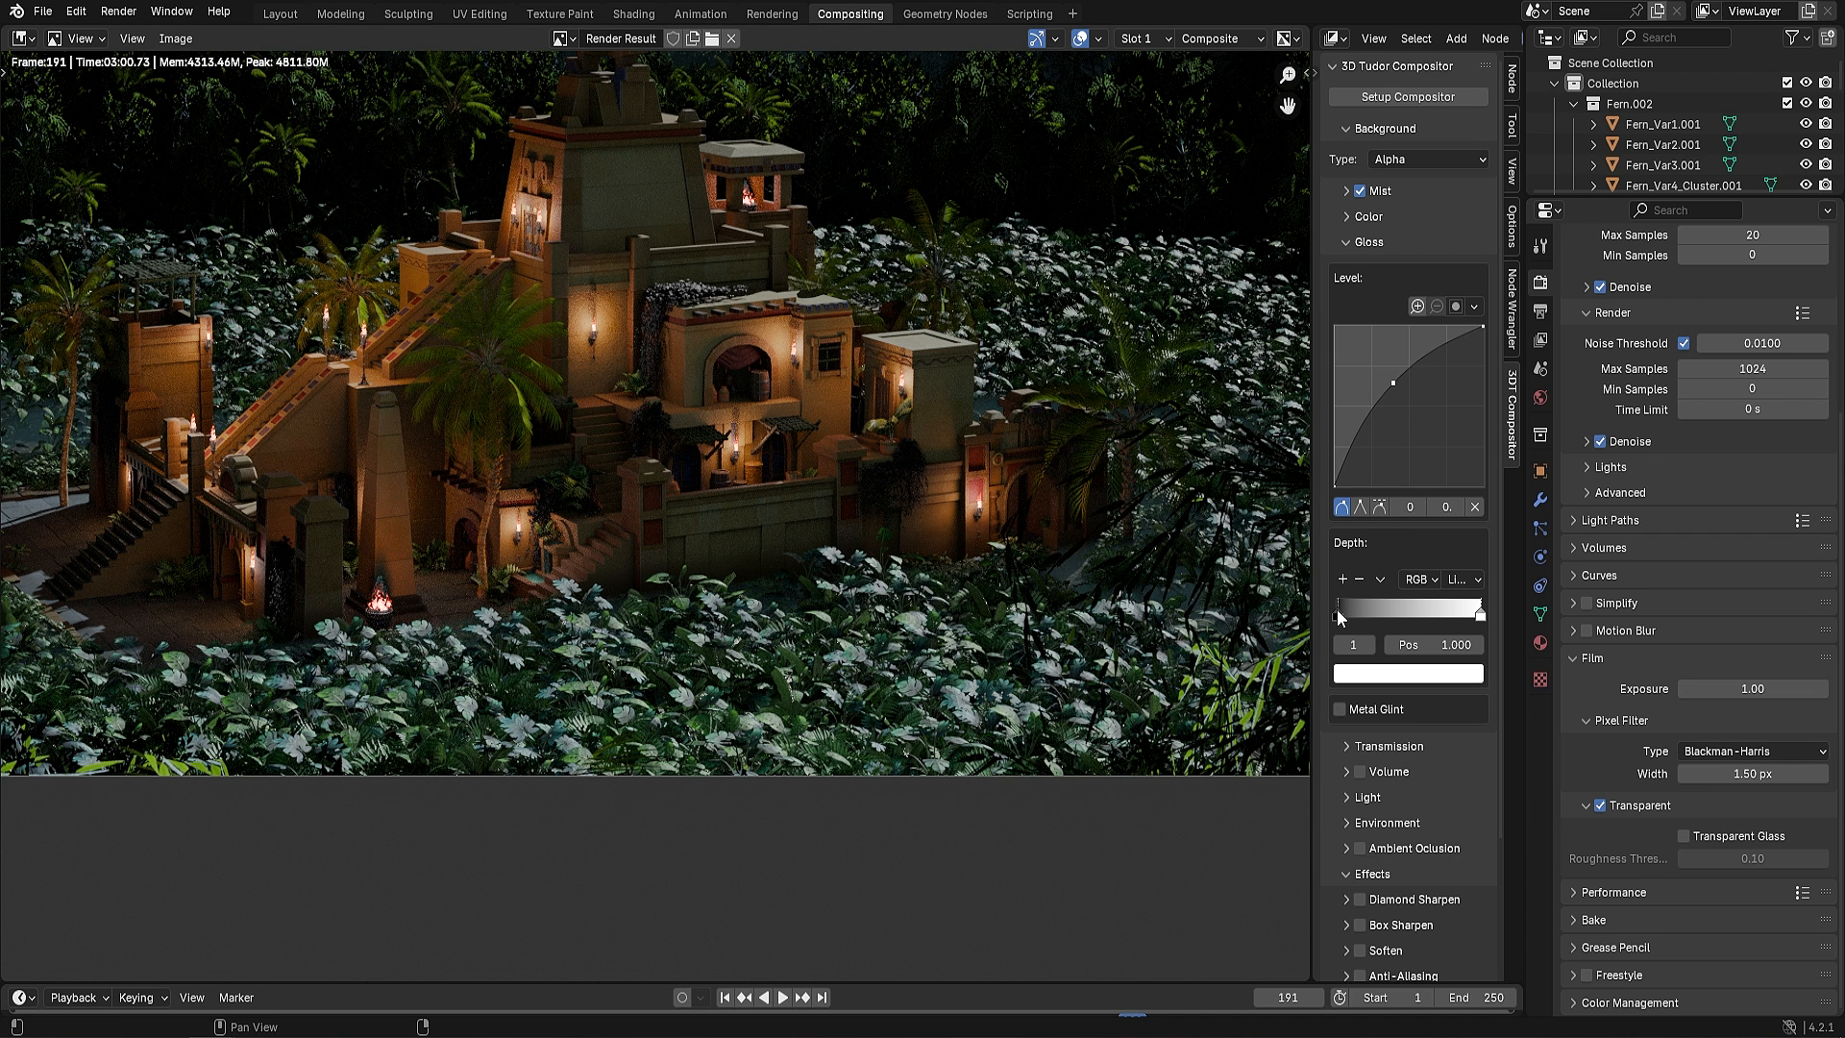
Move the gloss Depth ramp's black stop to 0.152 and its white stop to 0.677
{"action": "left_click_drag", "start_coordinate": [1336, 609], "coordinate": [1359, 609]}
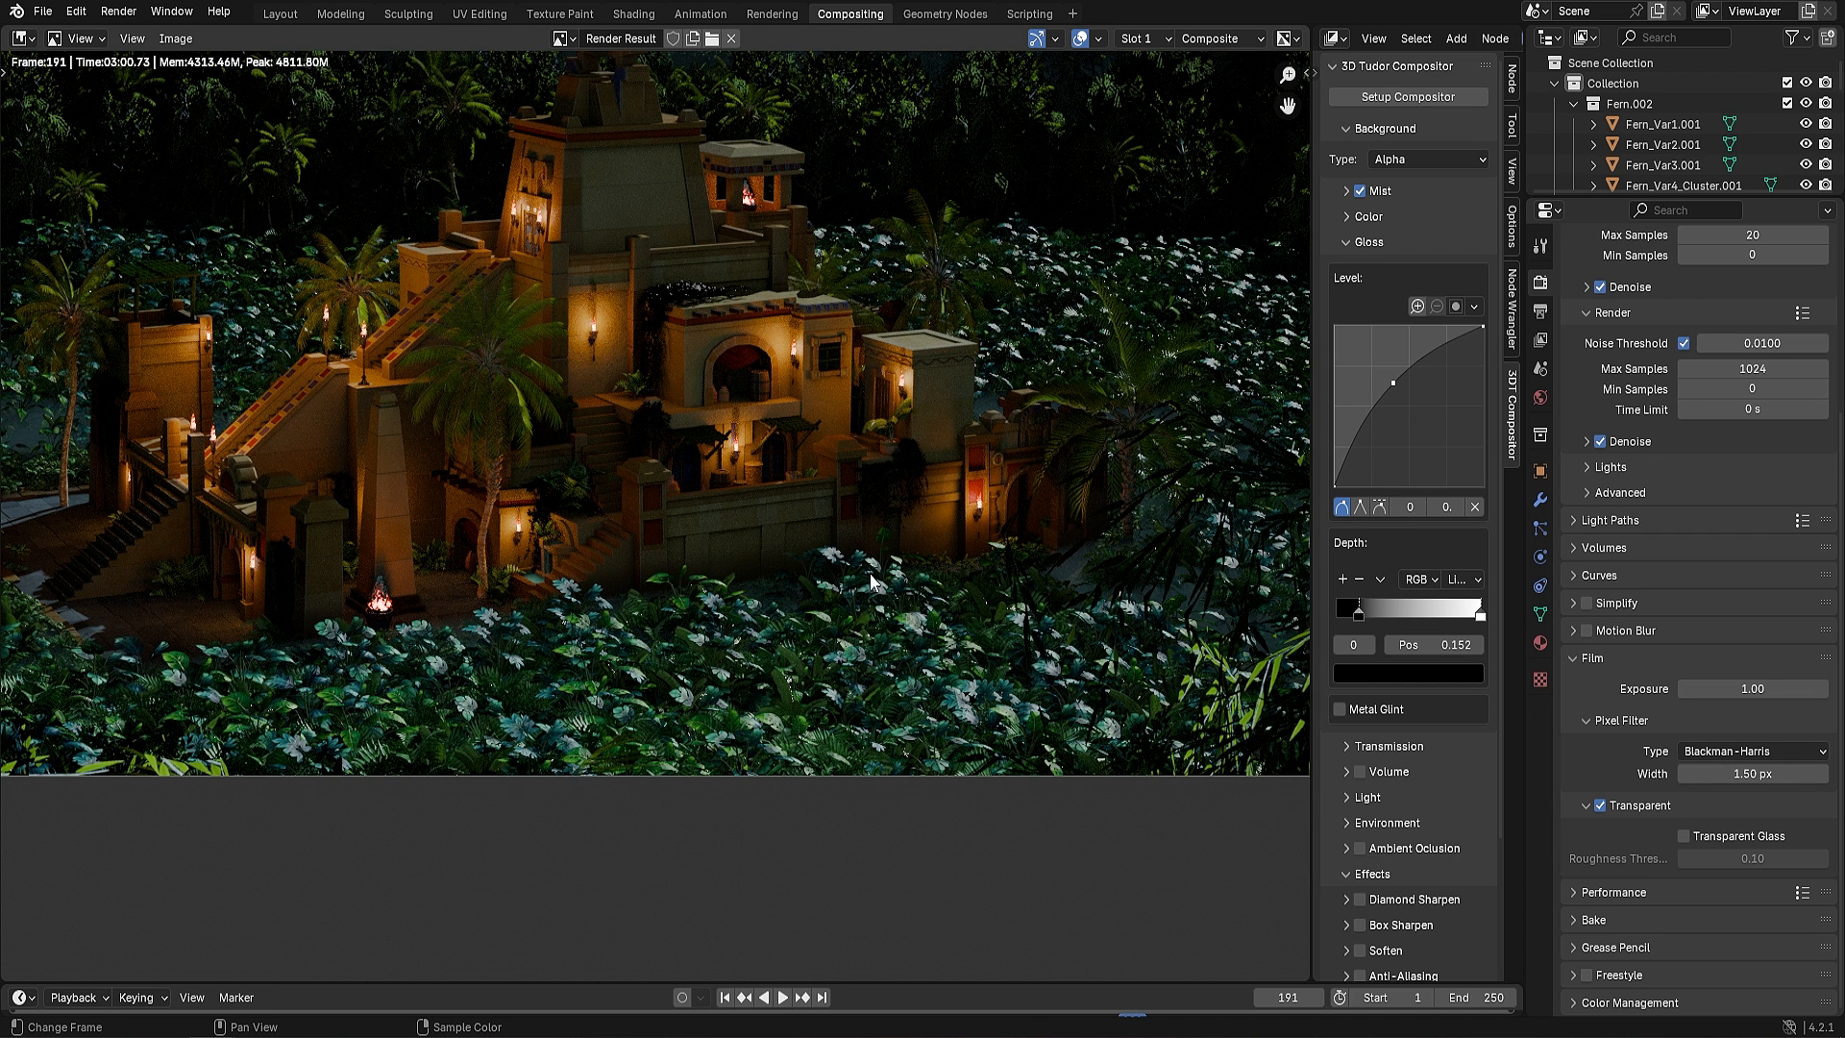
{"action": "middle_click_drag", "start_coordinate": [704, 382], "coordinate": [746, 483]}
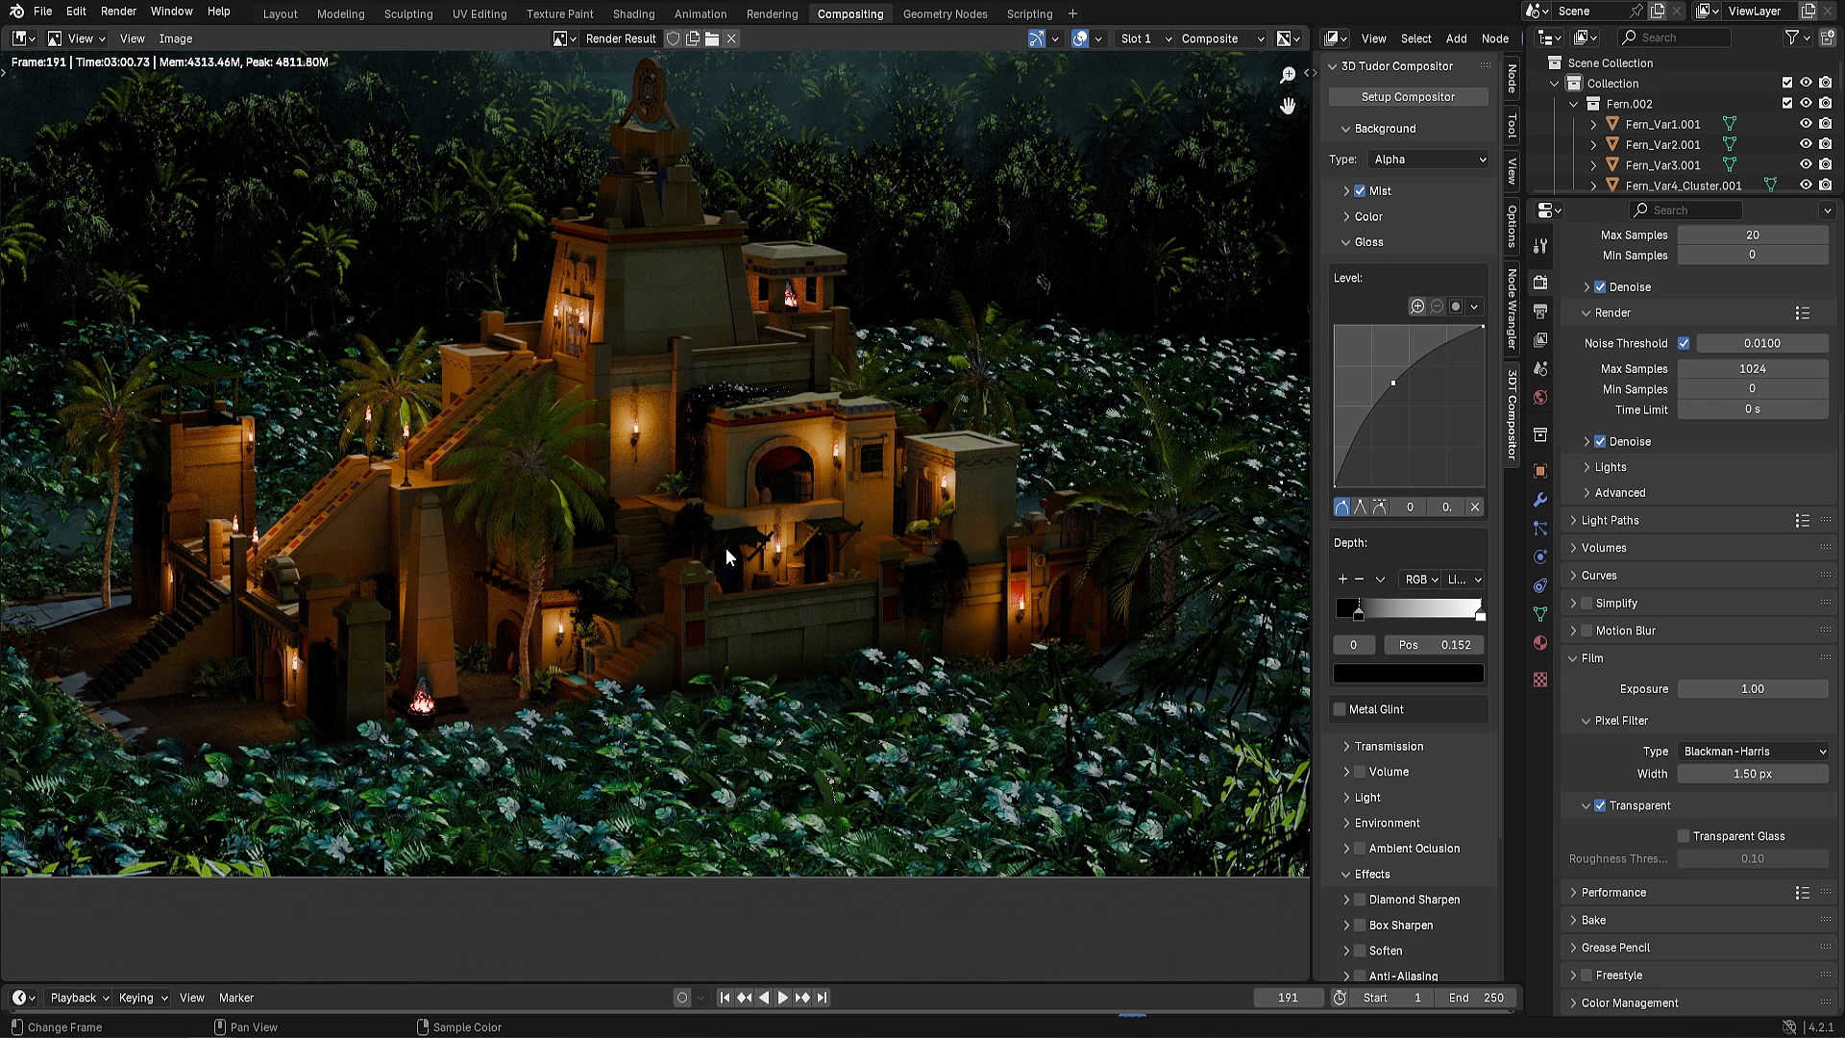
{"action": "left_click", "coordinate": [1477, 615]}
{"action": "left_click_drag", "start_coordinate": [1475, 615], "coordinate": [1434, 615]}
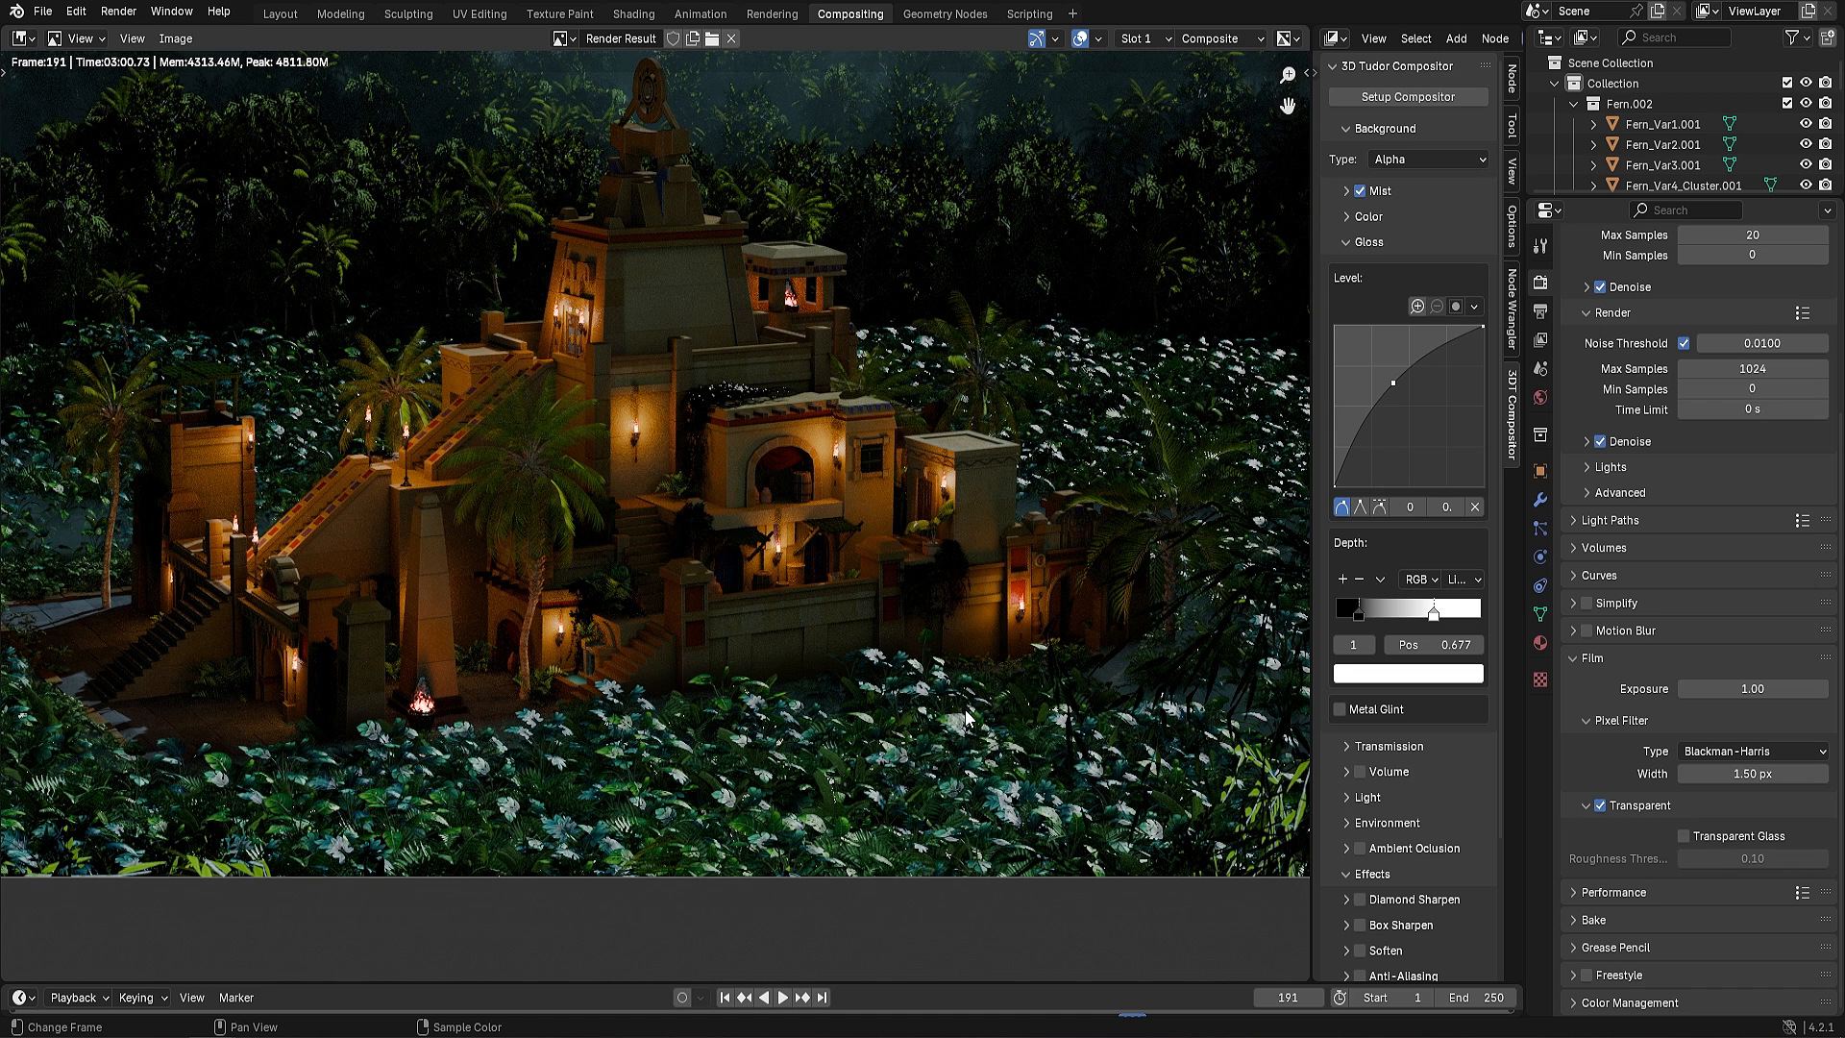
Tint the white stop of the gloss Depth ramp pale blue
{"action": "left_click", "coordinate": [1410, 676]}
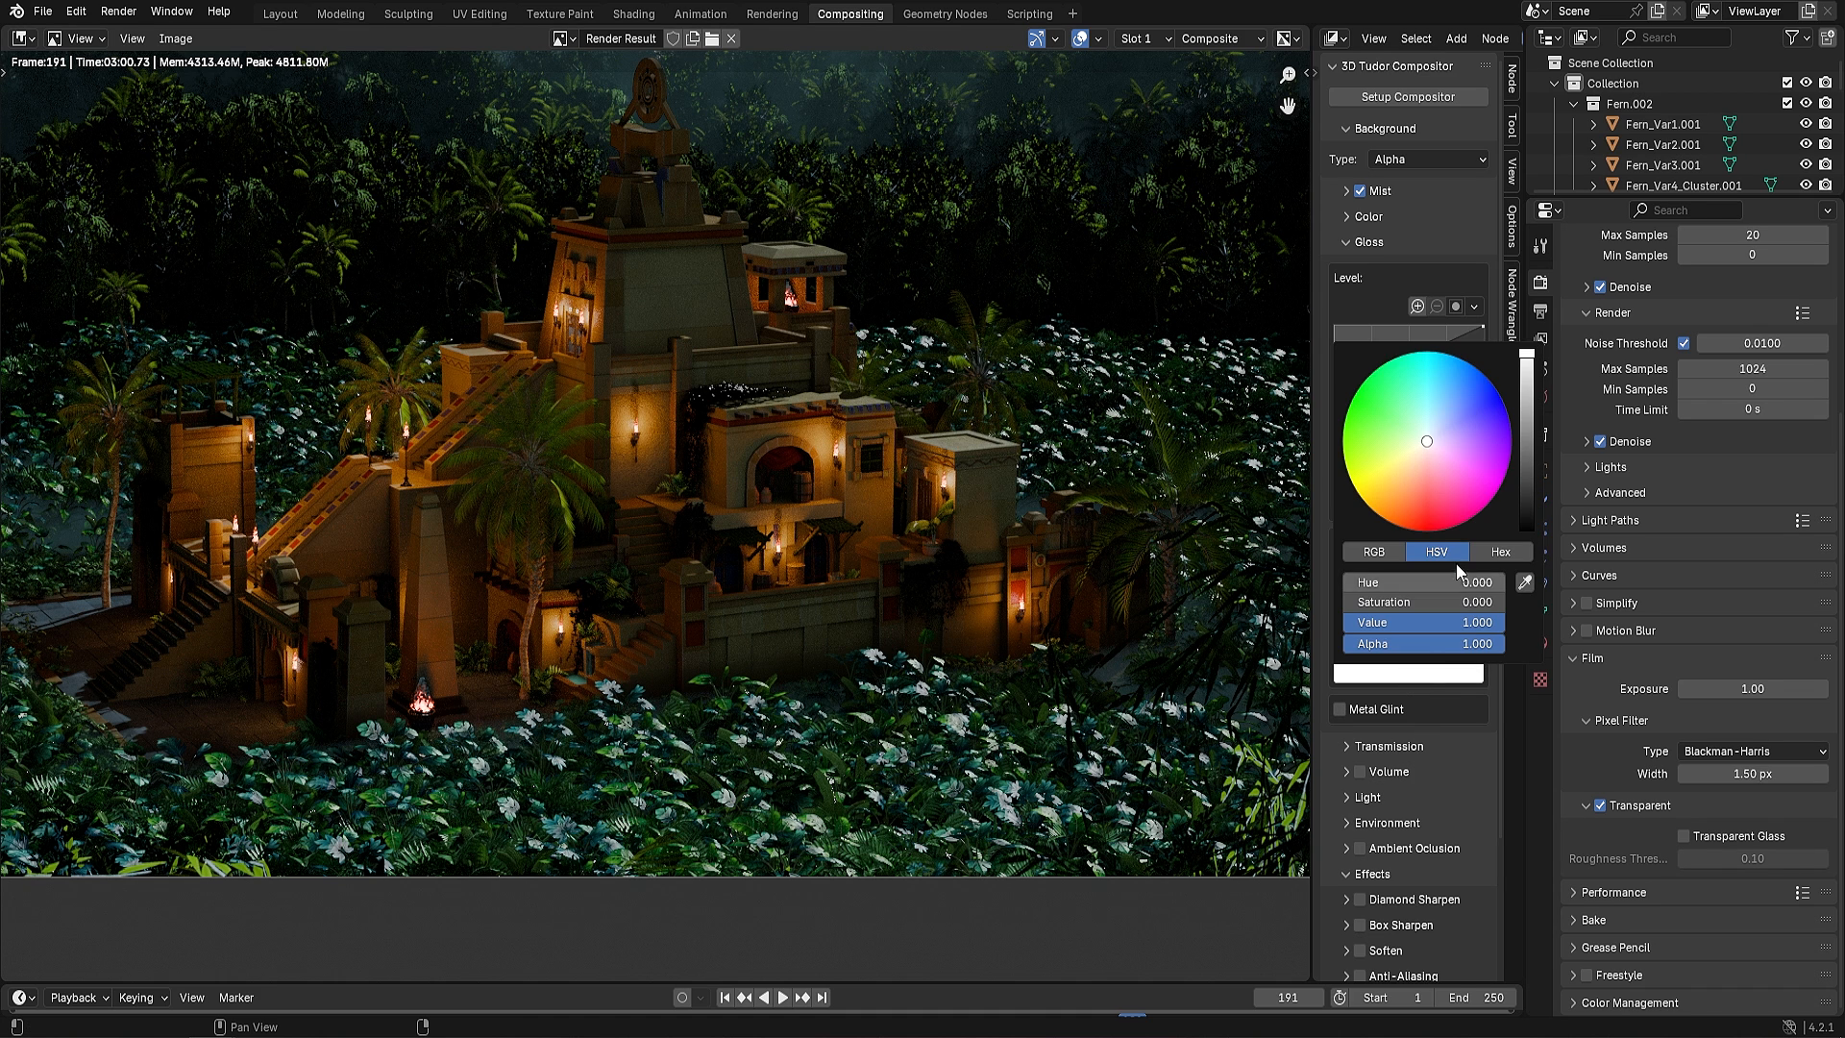
{"action": "left_click", "coordinate": [1458, 391]}
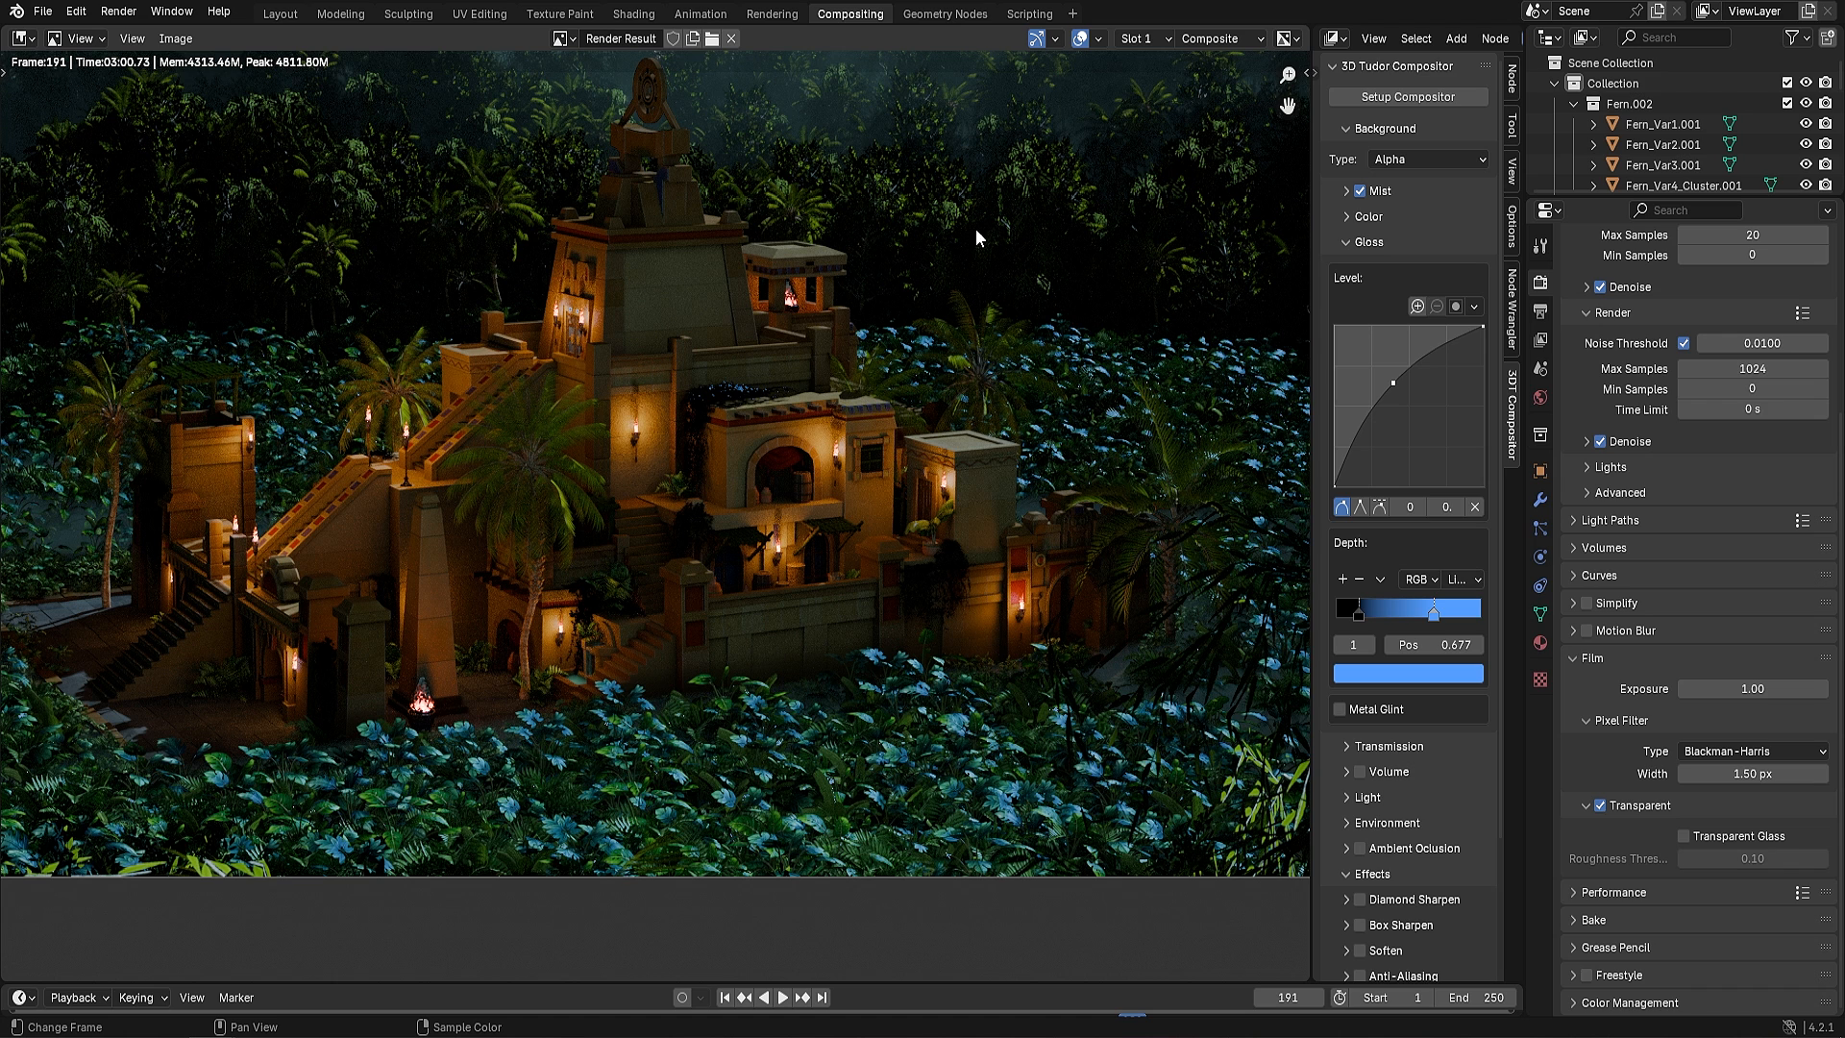
{"action": "left_click", "coordinate": [1428, 670]}
{"action": "left_click", "coordinate": [1446, 412]}
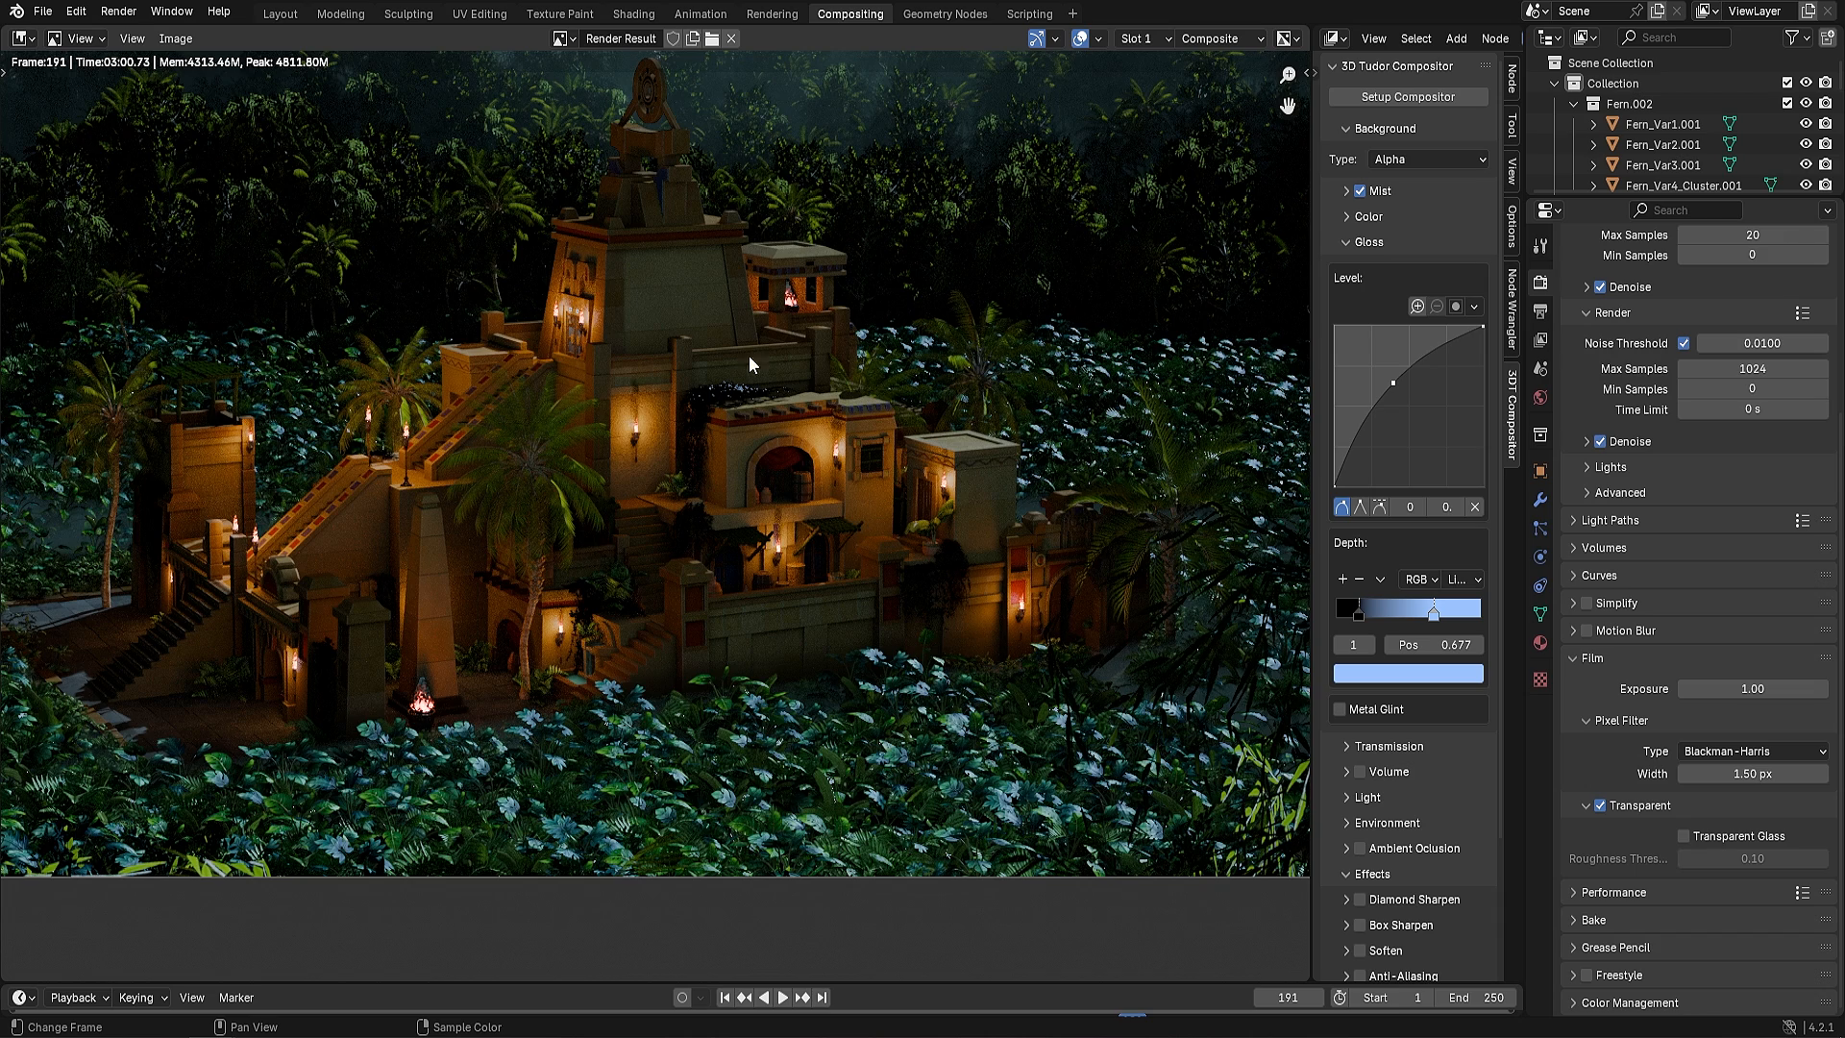
Enable Metal Glint for the gloss pass and collapse the Gloss settings
{"action": "scroll", "coordinate": [677, 547], "scroll_direction": "down", "scroll_amount": 2}
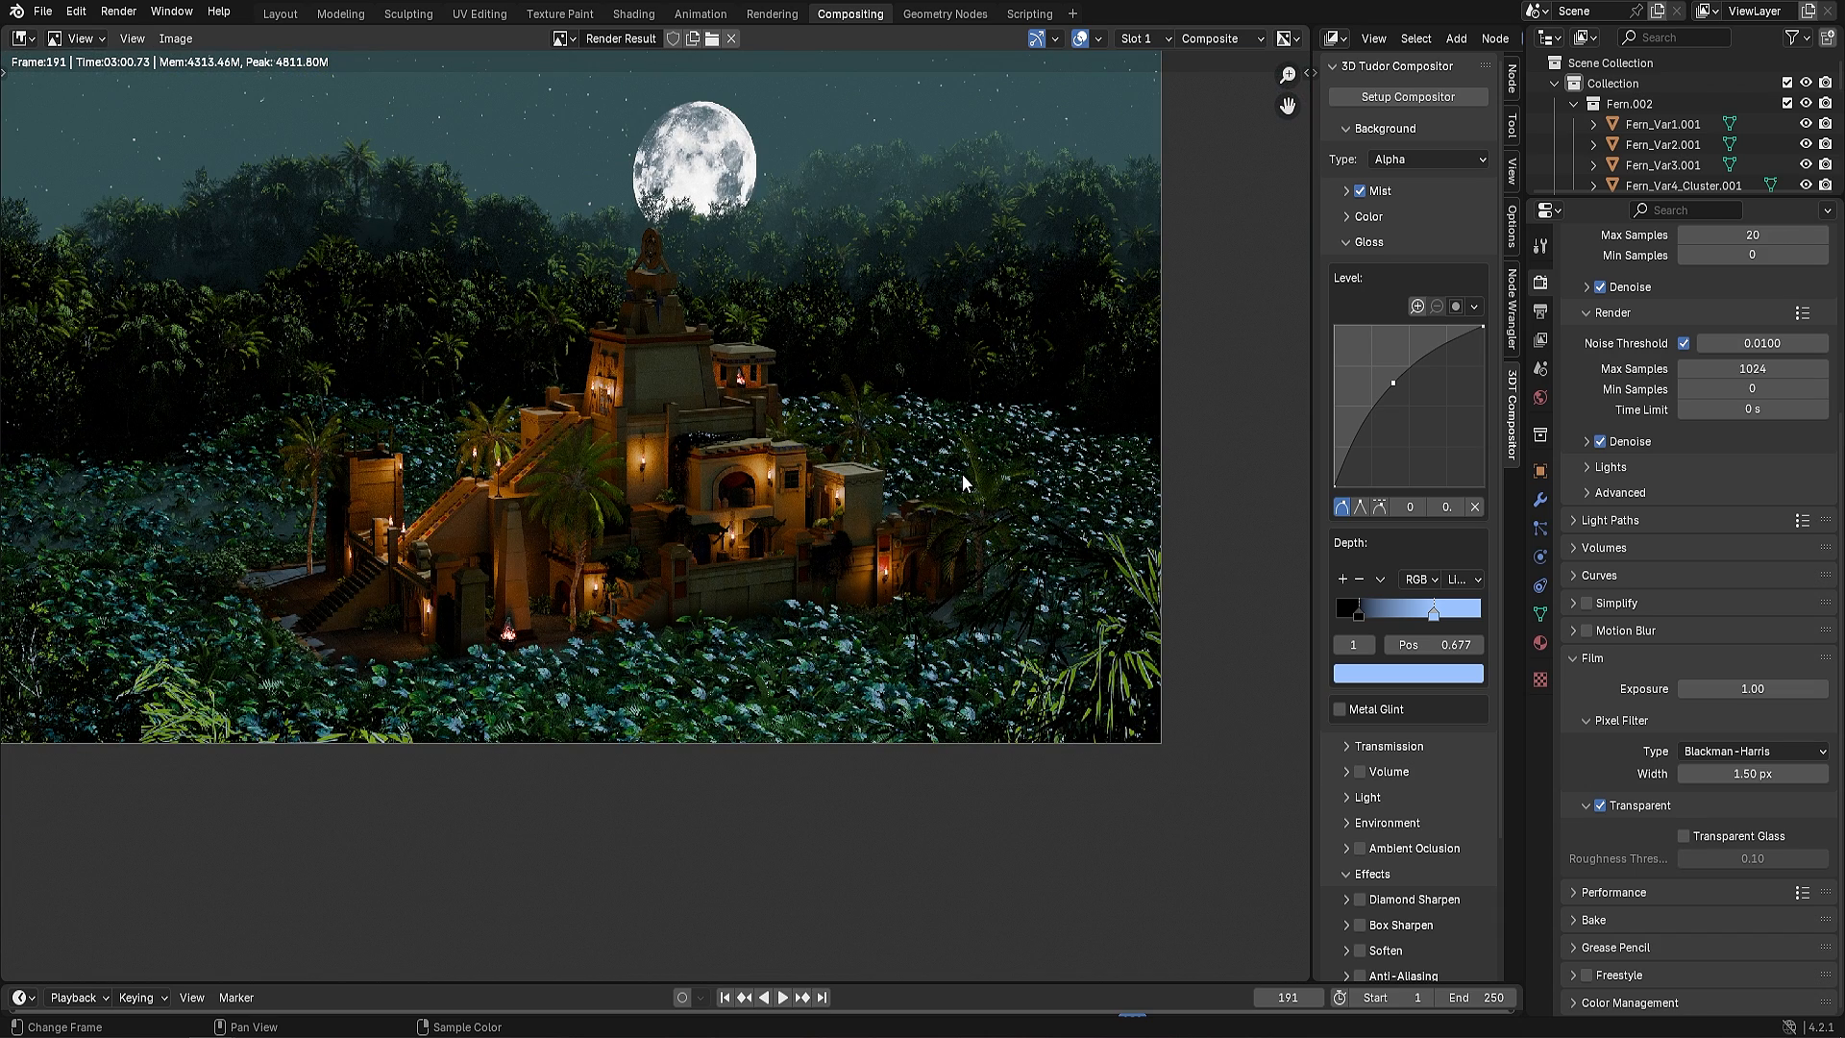
{"action": "scroll", "coordinate": [671, 631], "scroll_direction": "up", "scroll_amount": 1}
{"action": "scroll", "coordinate": [1144, 647], "scroll_direction": "up", "scroll_amount": 1}
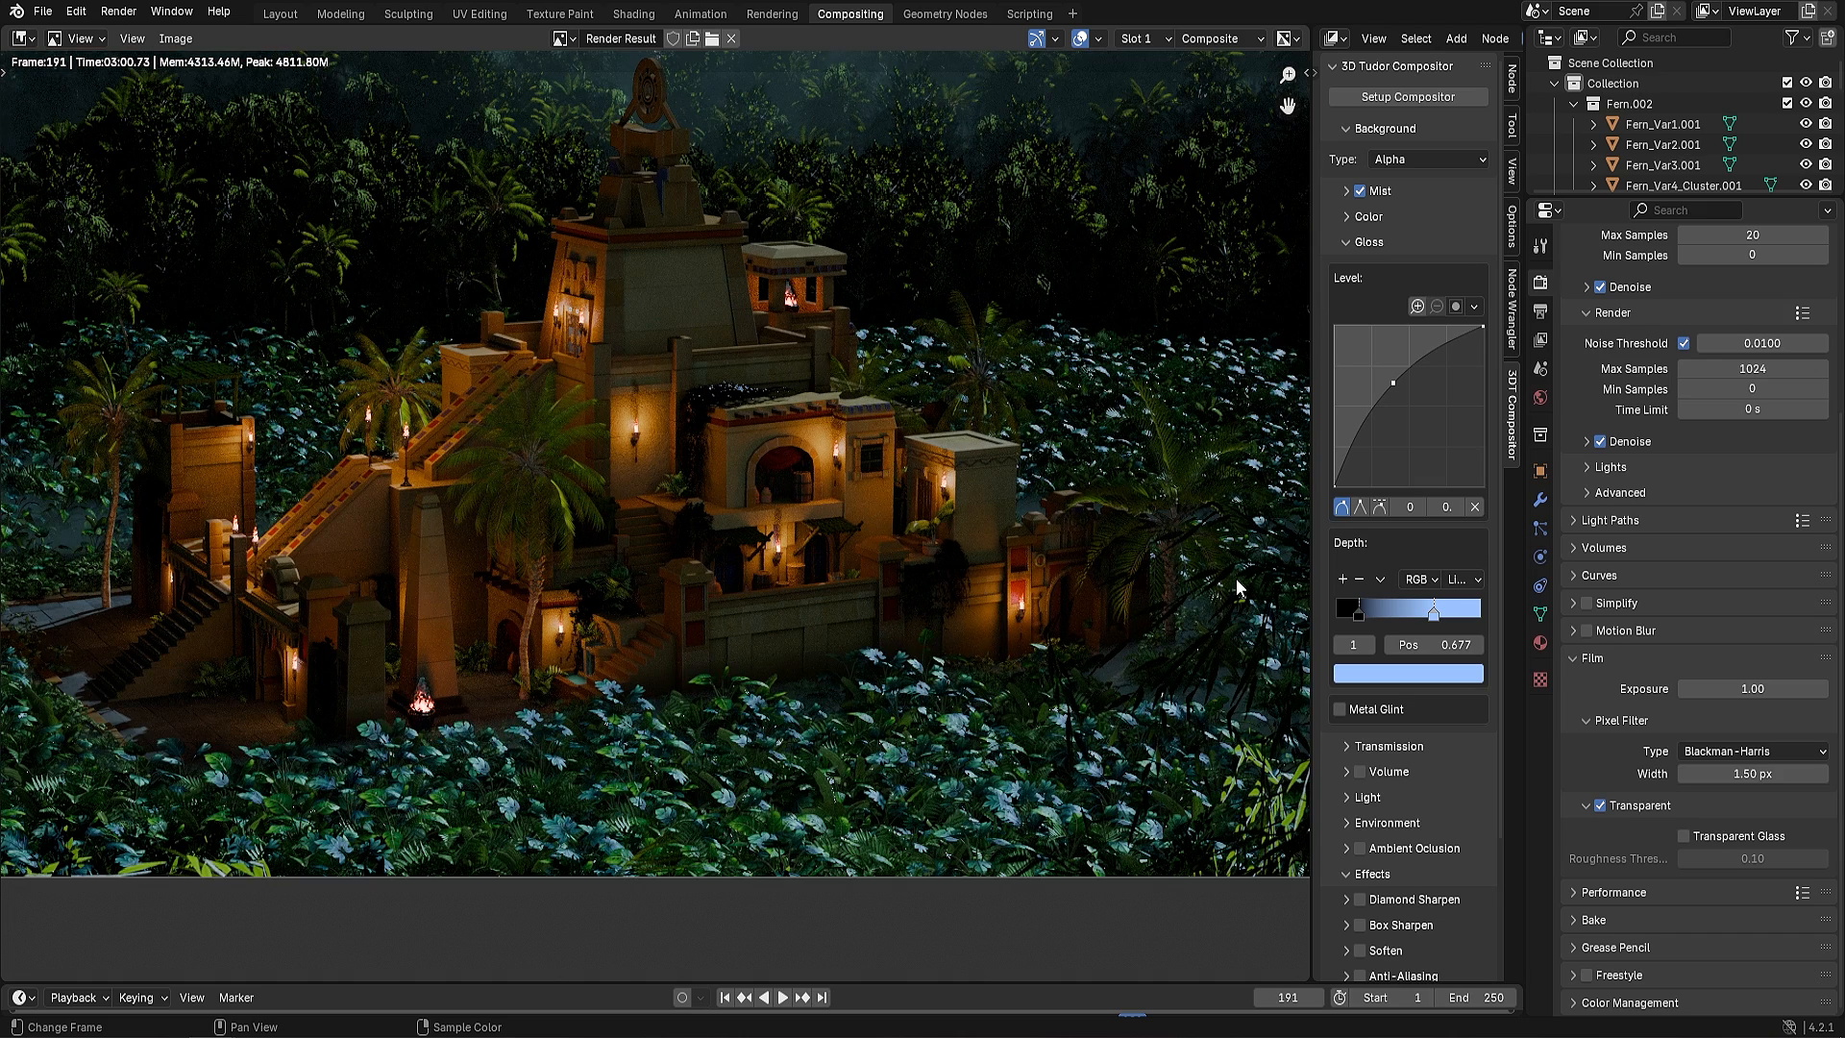
{"action": "left_click", "coordinate": [1340, 710]}
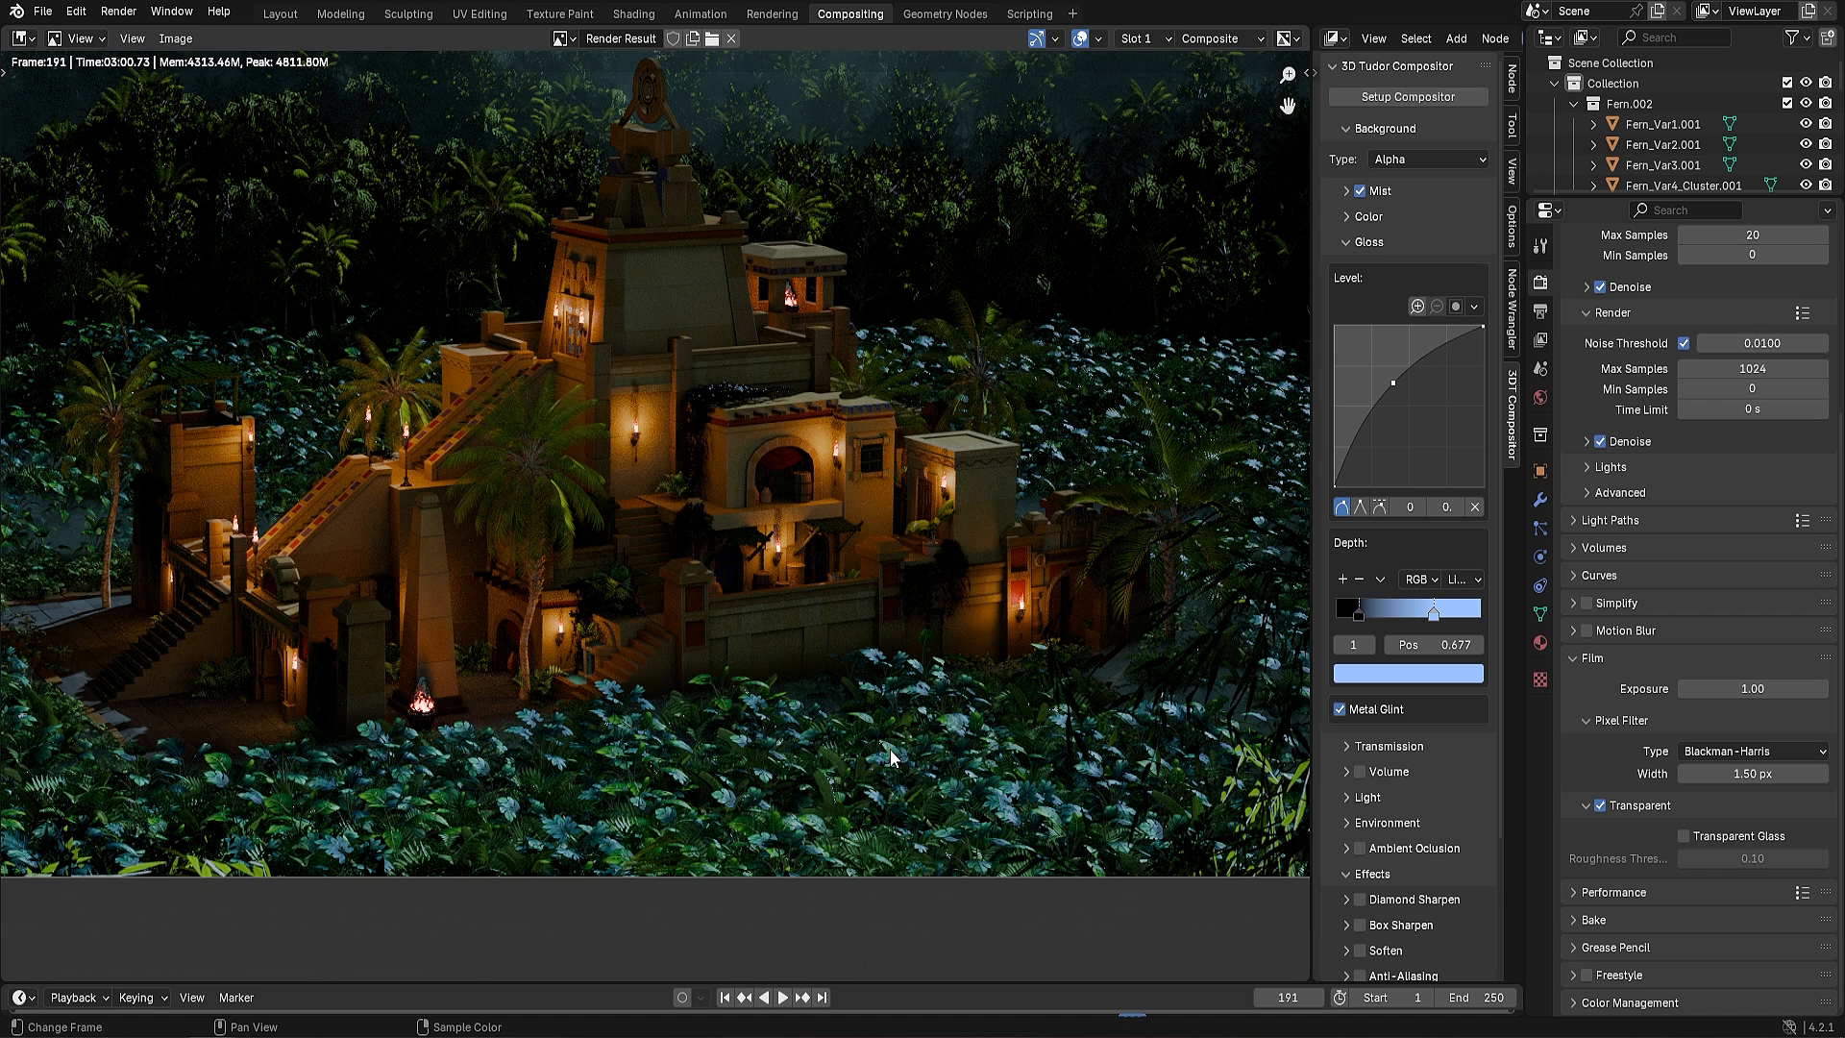
{"action": "left_click", "coordinate": [1345, 243]}
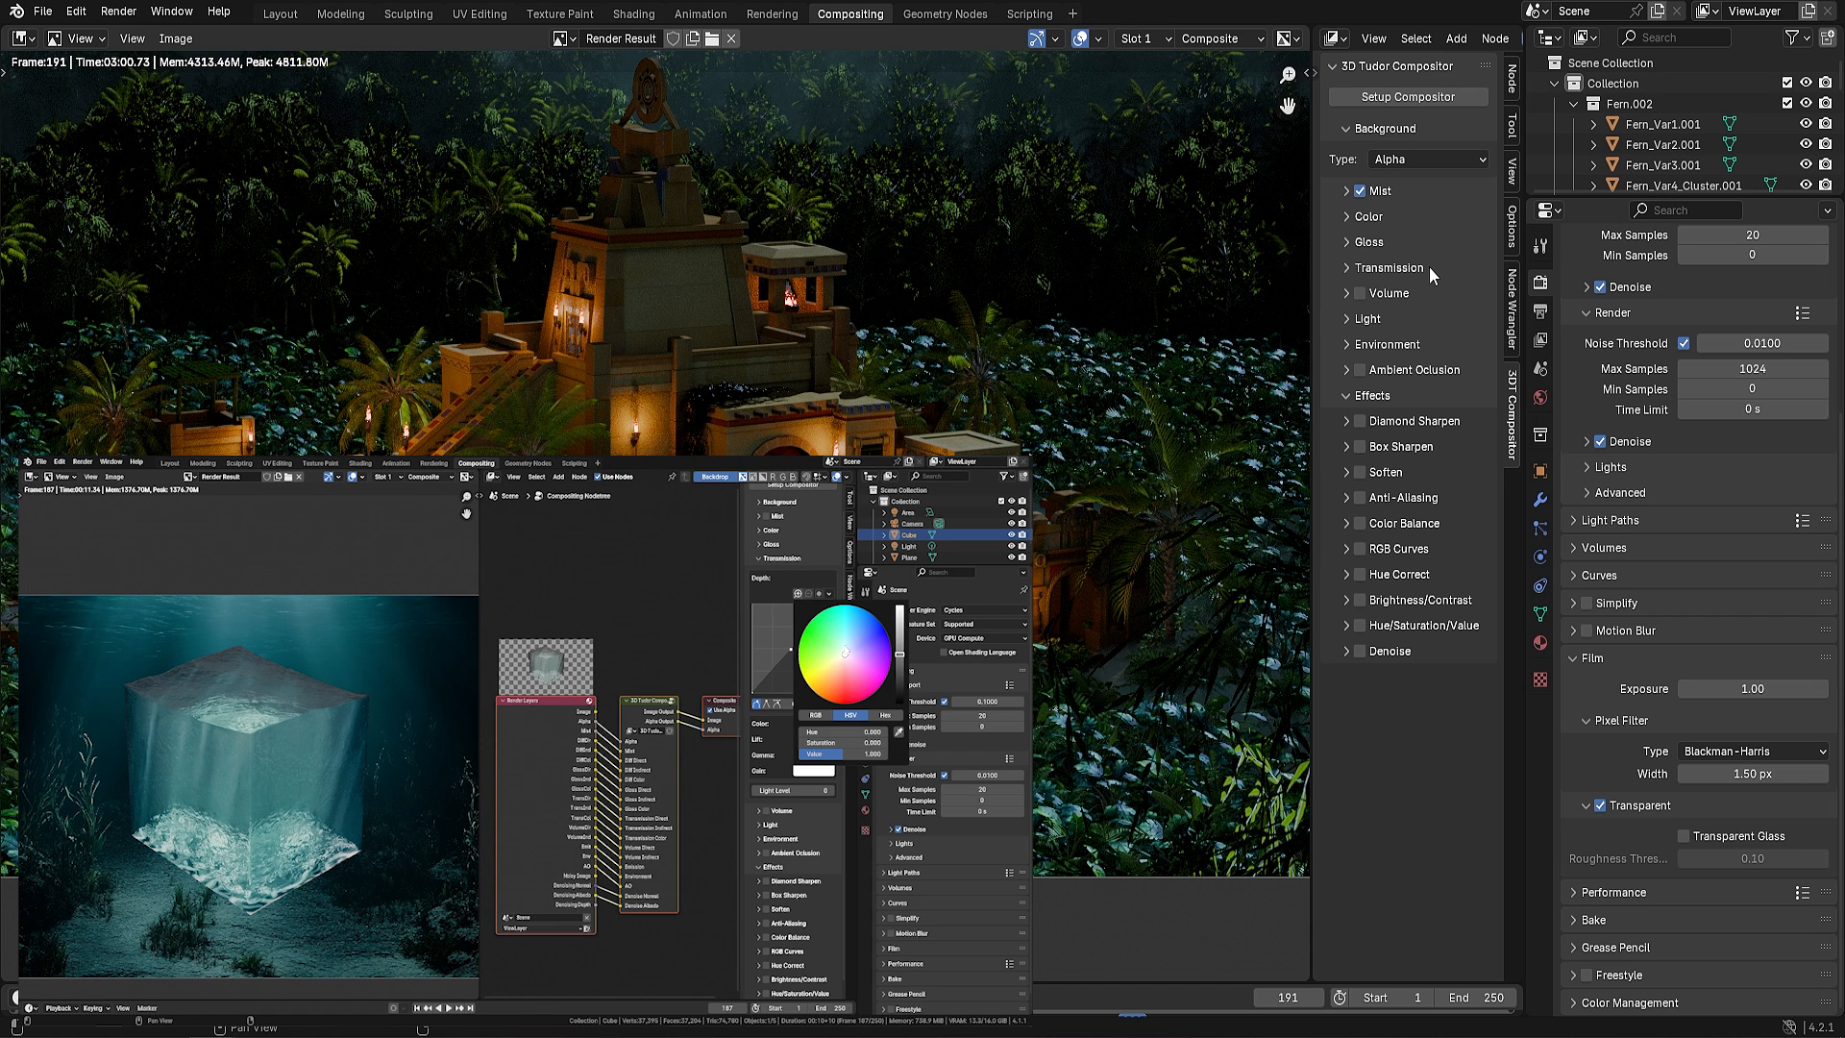
Expand the Transmission settings and raise the middle of the Depth curve
{"action": "left_click", "coordinate": [1428, 267]}
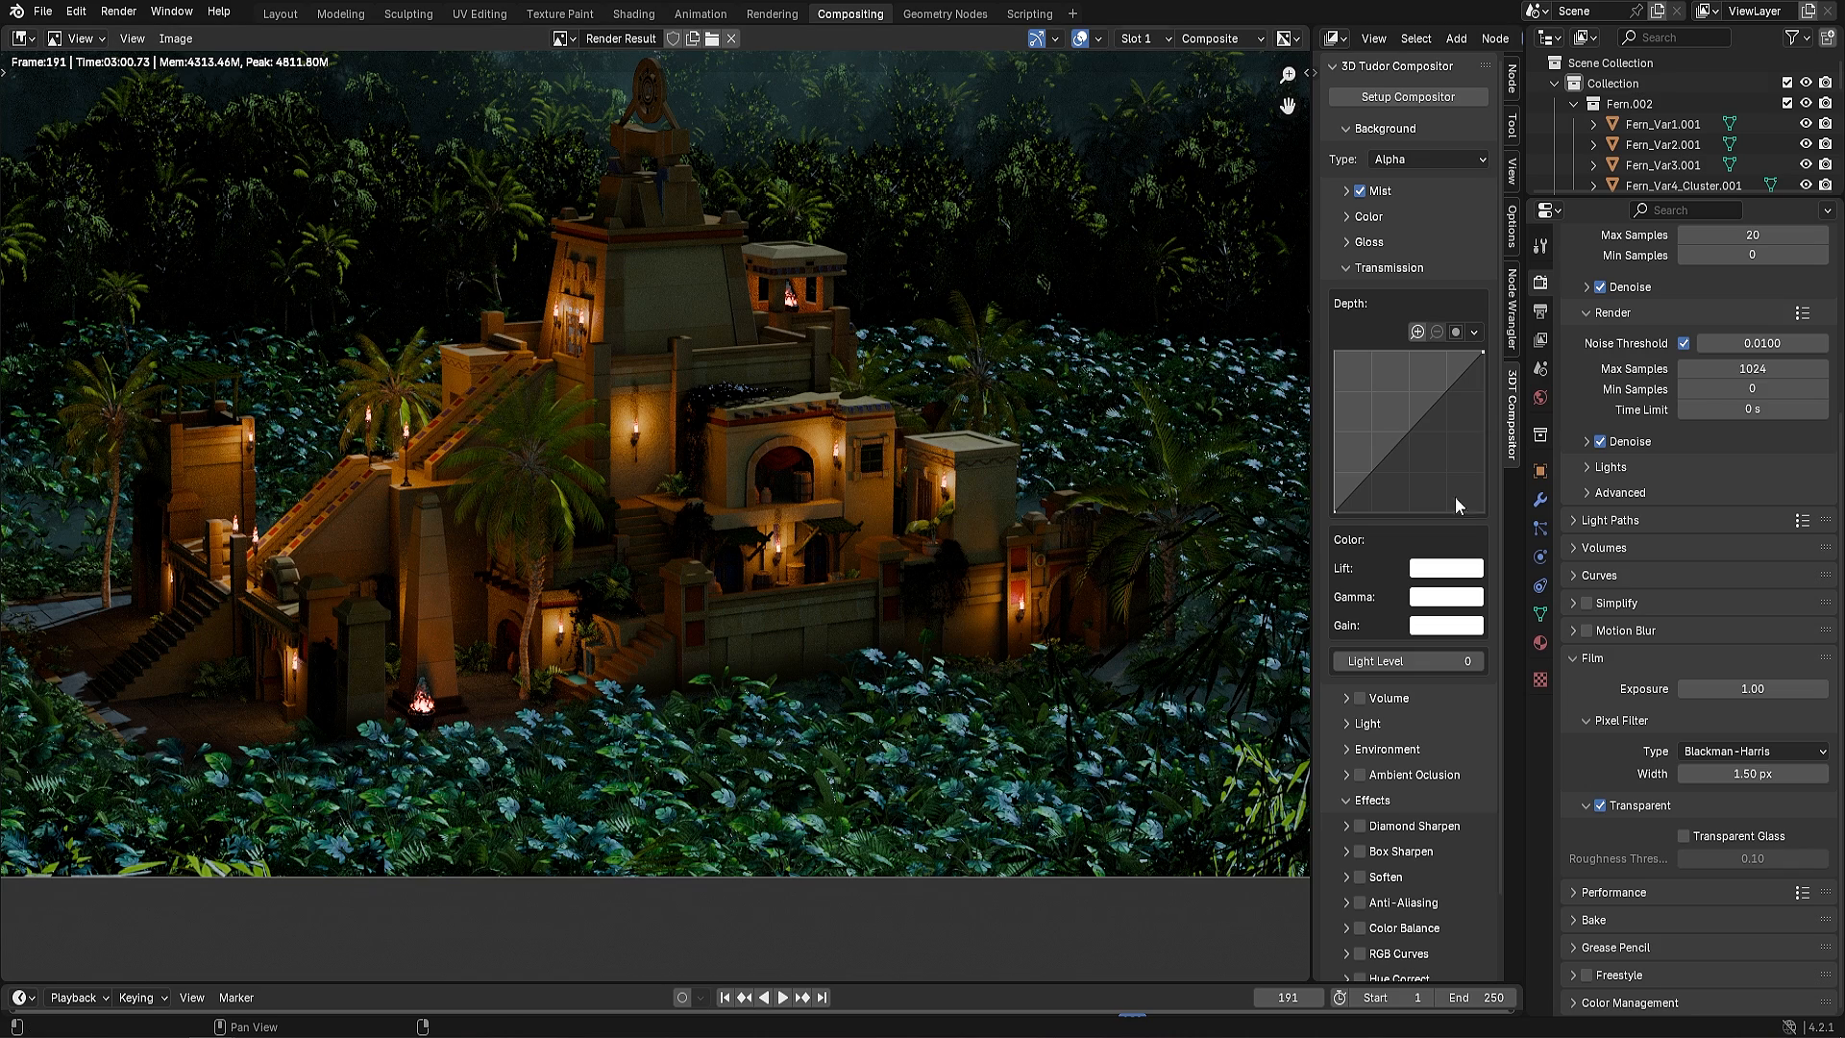
{"action": "left_click_drag", "start_coordinate": [1423, 433], "coordinate": [1386, 407]}
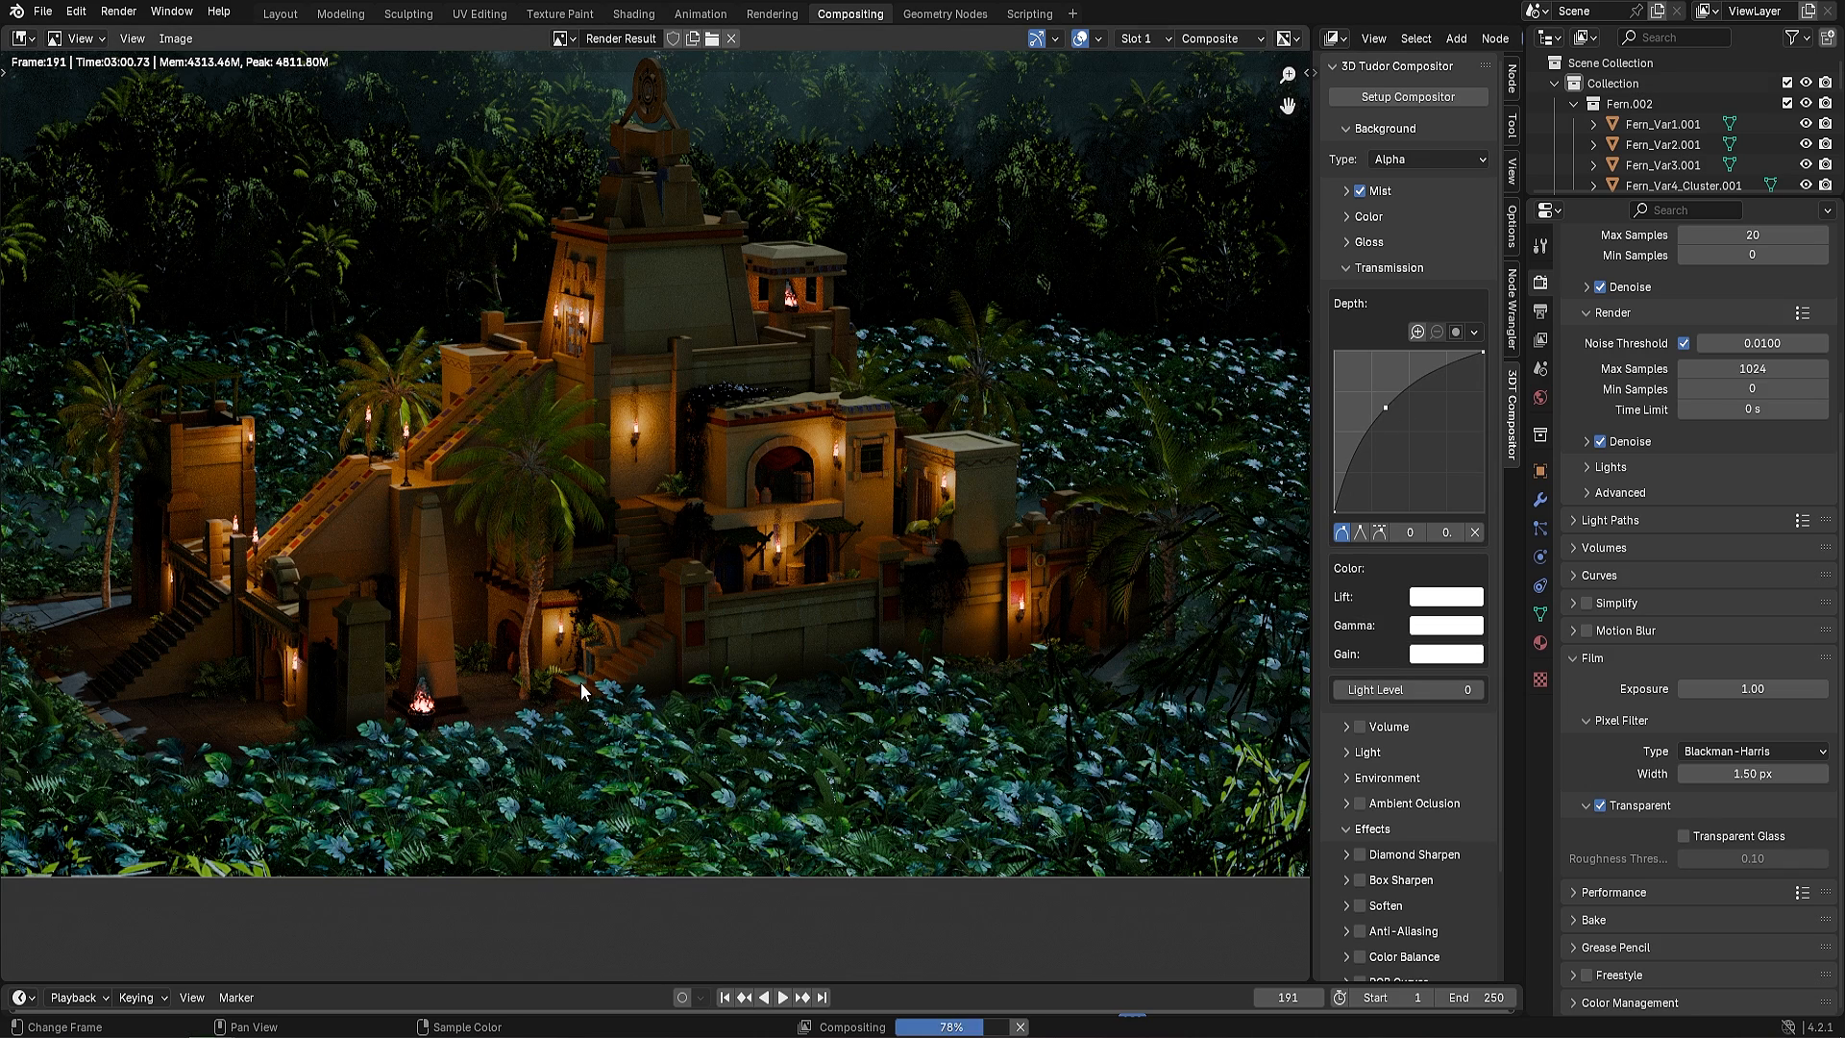
{"action": "scroll", "coordinate": [602, 696], "scroll_direction": "up", "scroll_amount": 5}
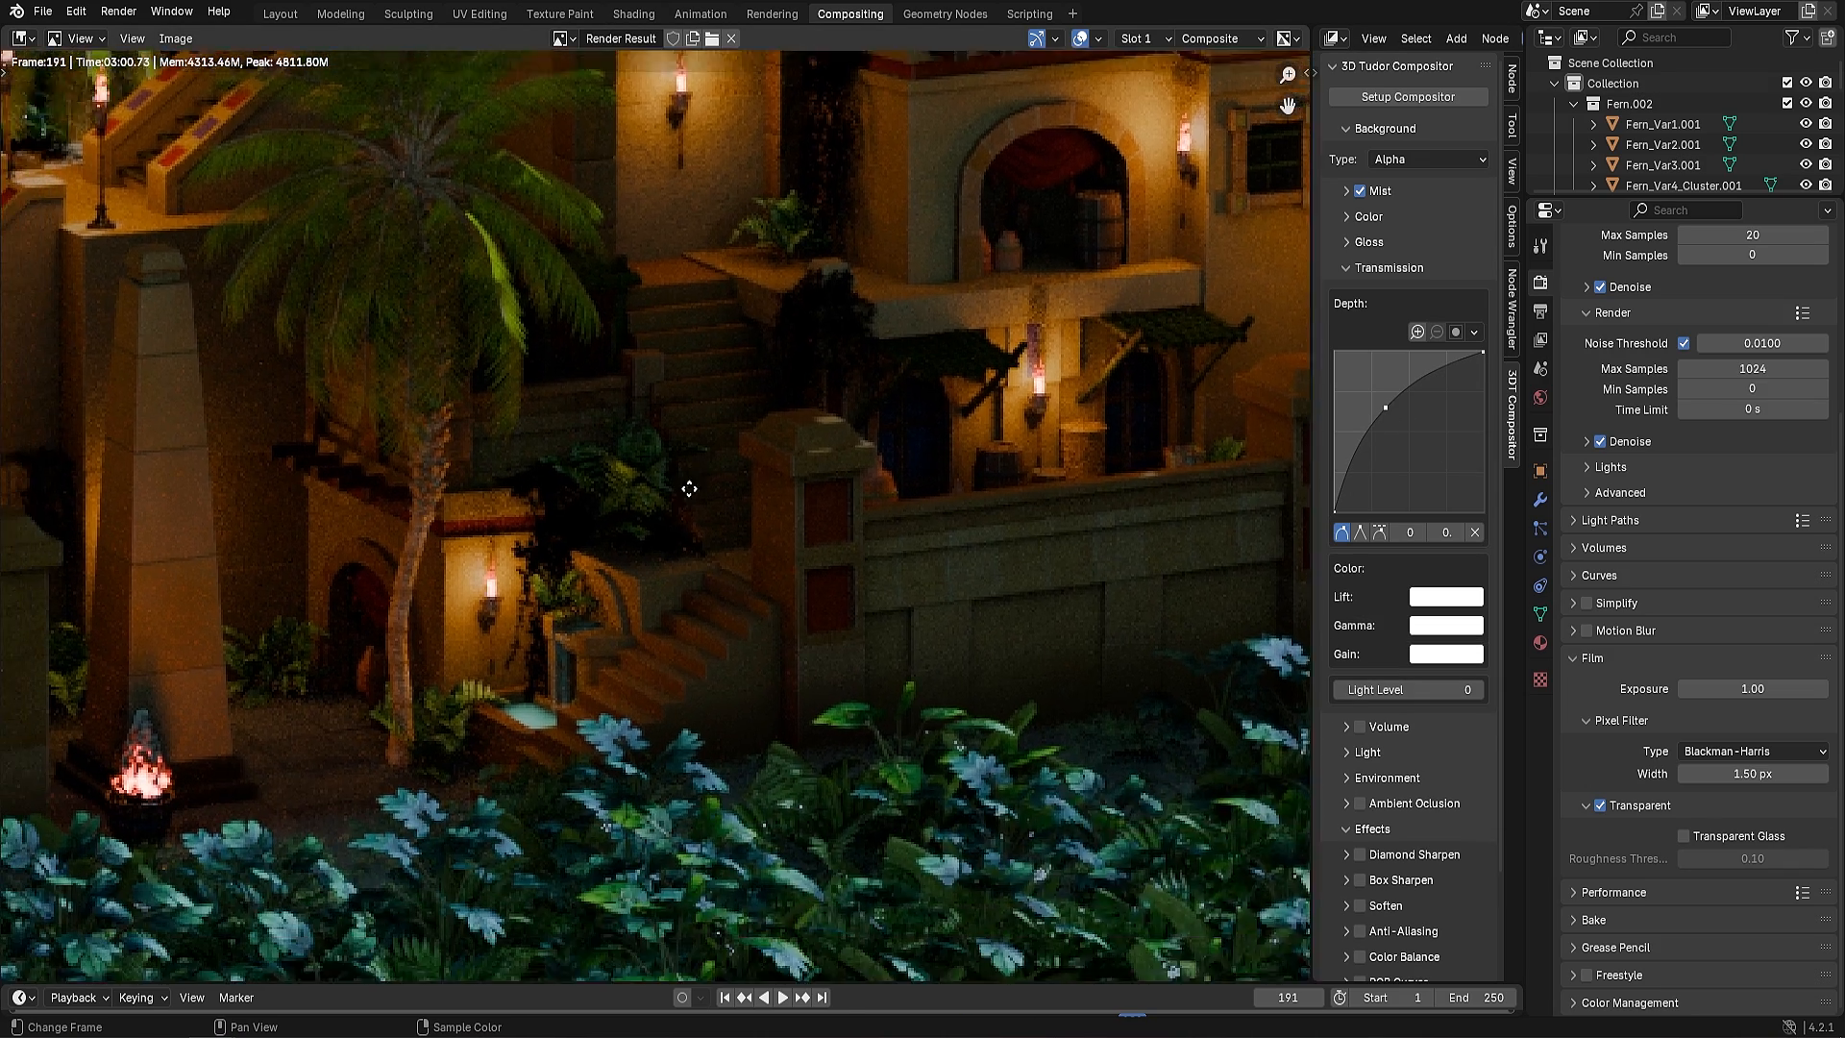
{"action": "scroll", "coordinate": [641, 602], "scroll_direction": "up", "scroll_amount": 1}
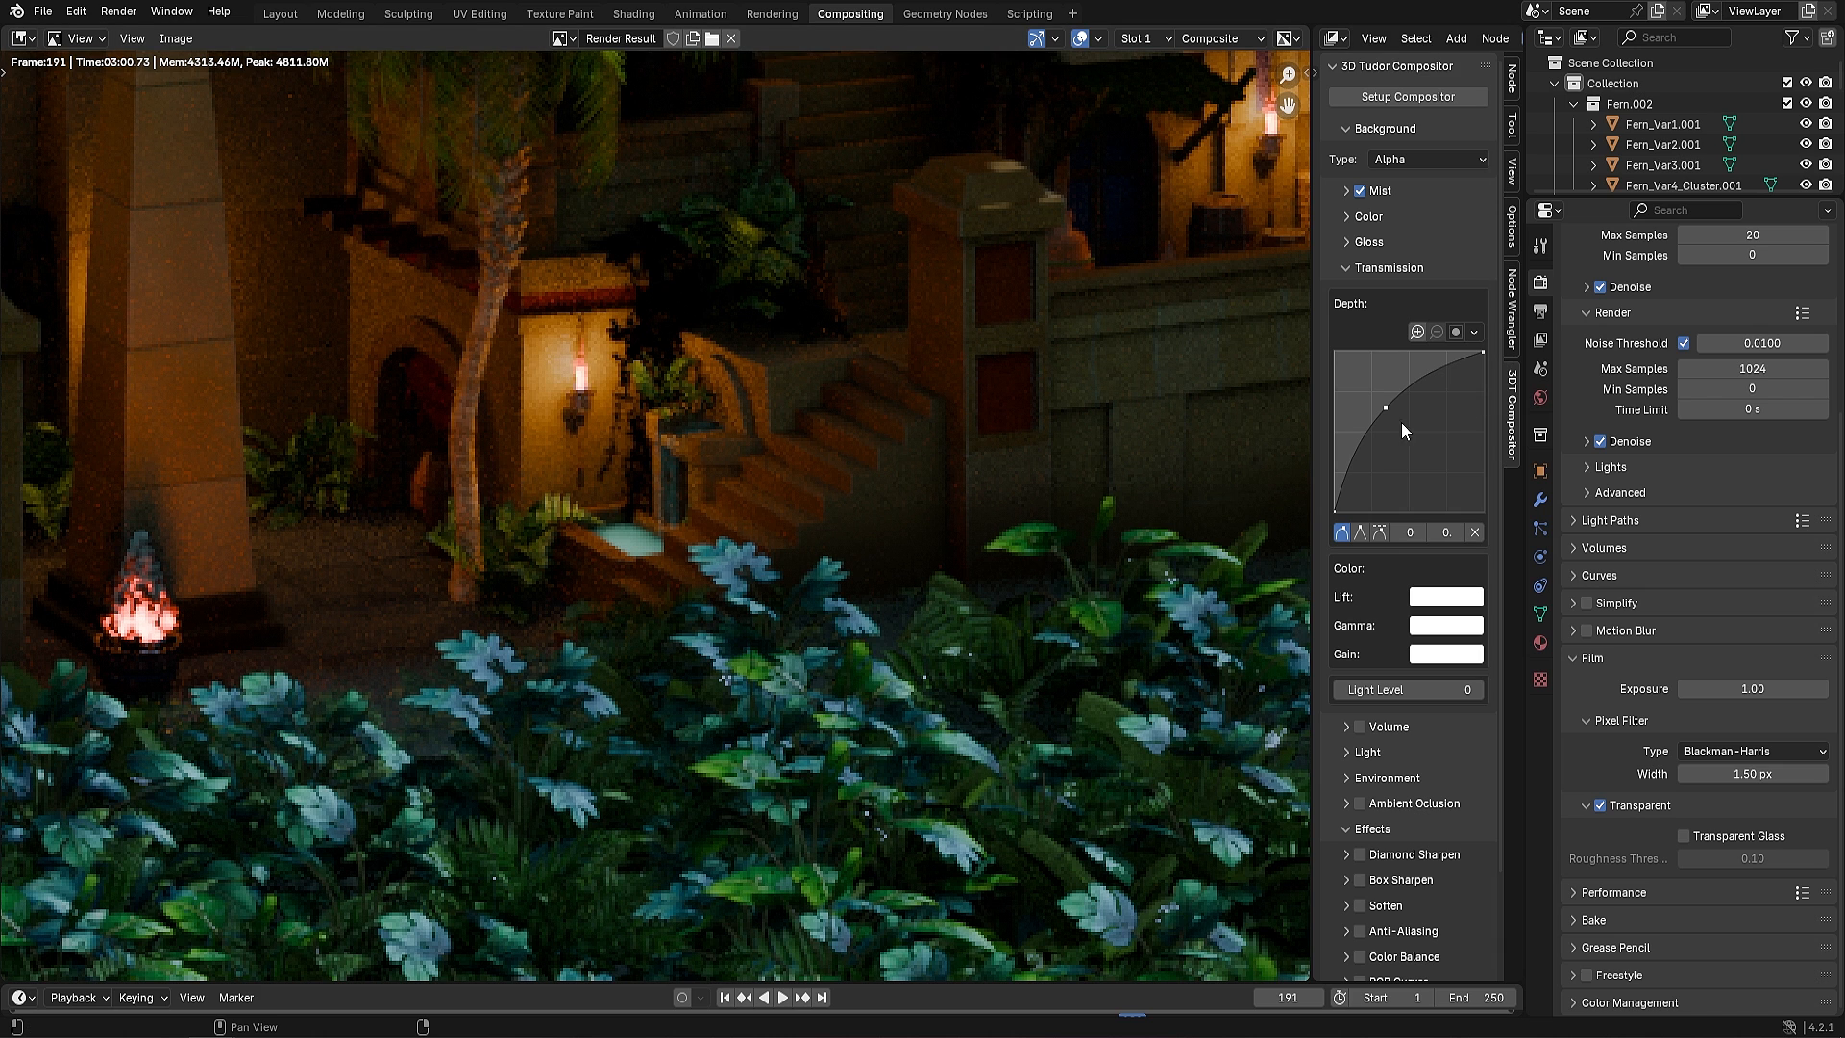
Try a red Lift and a blue Gamma for the transmission color on the small pool
{"action": "left_click", "coordinate": [1439, 598]}
{"action": "left_click", "coordinate": [1520, 450]}
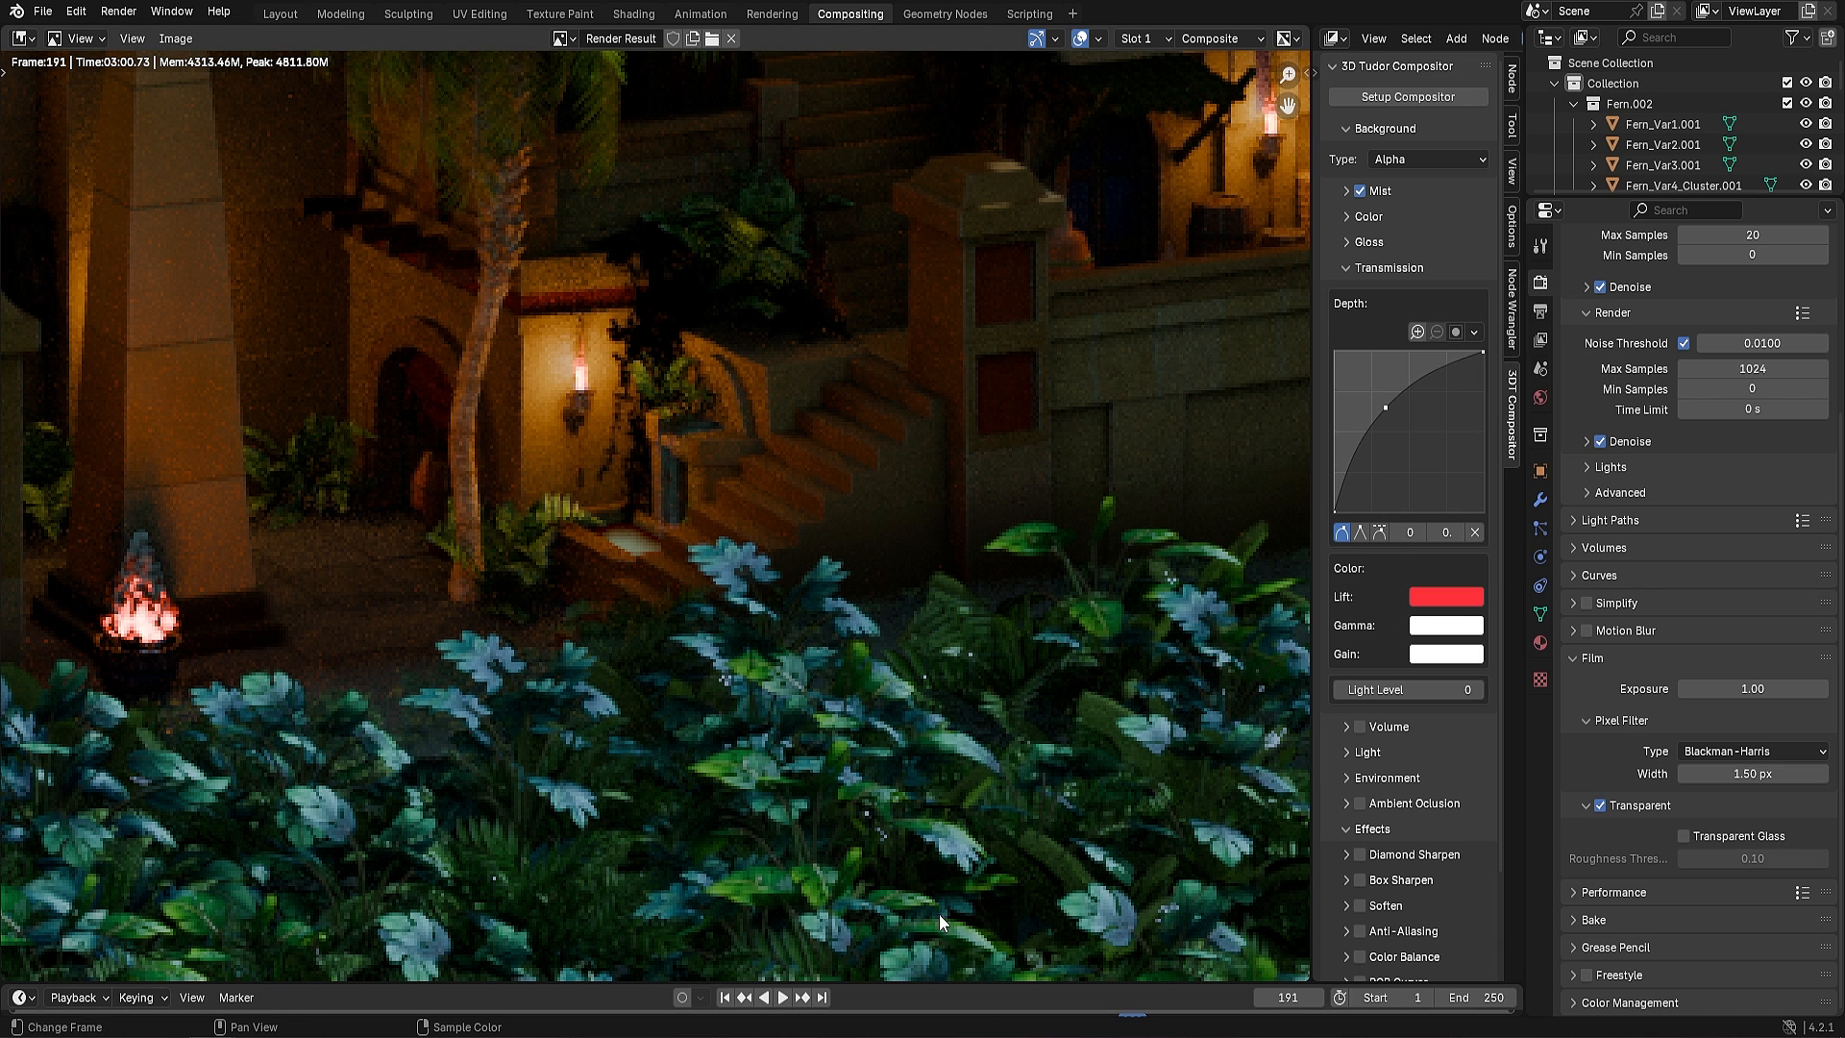
{"action": "left_click", "coordinate": [1453, 631]}
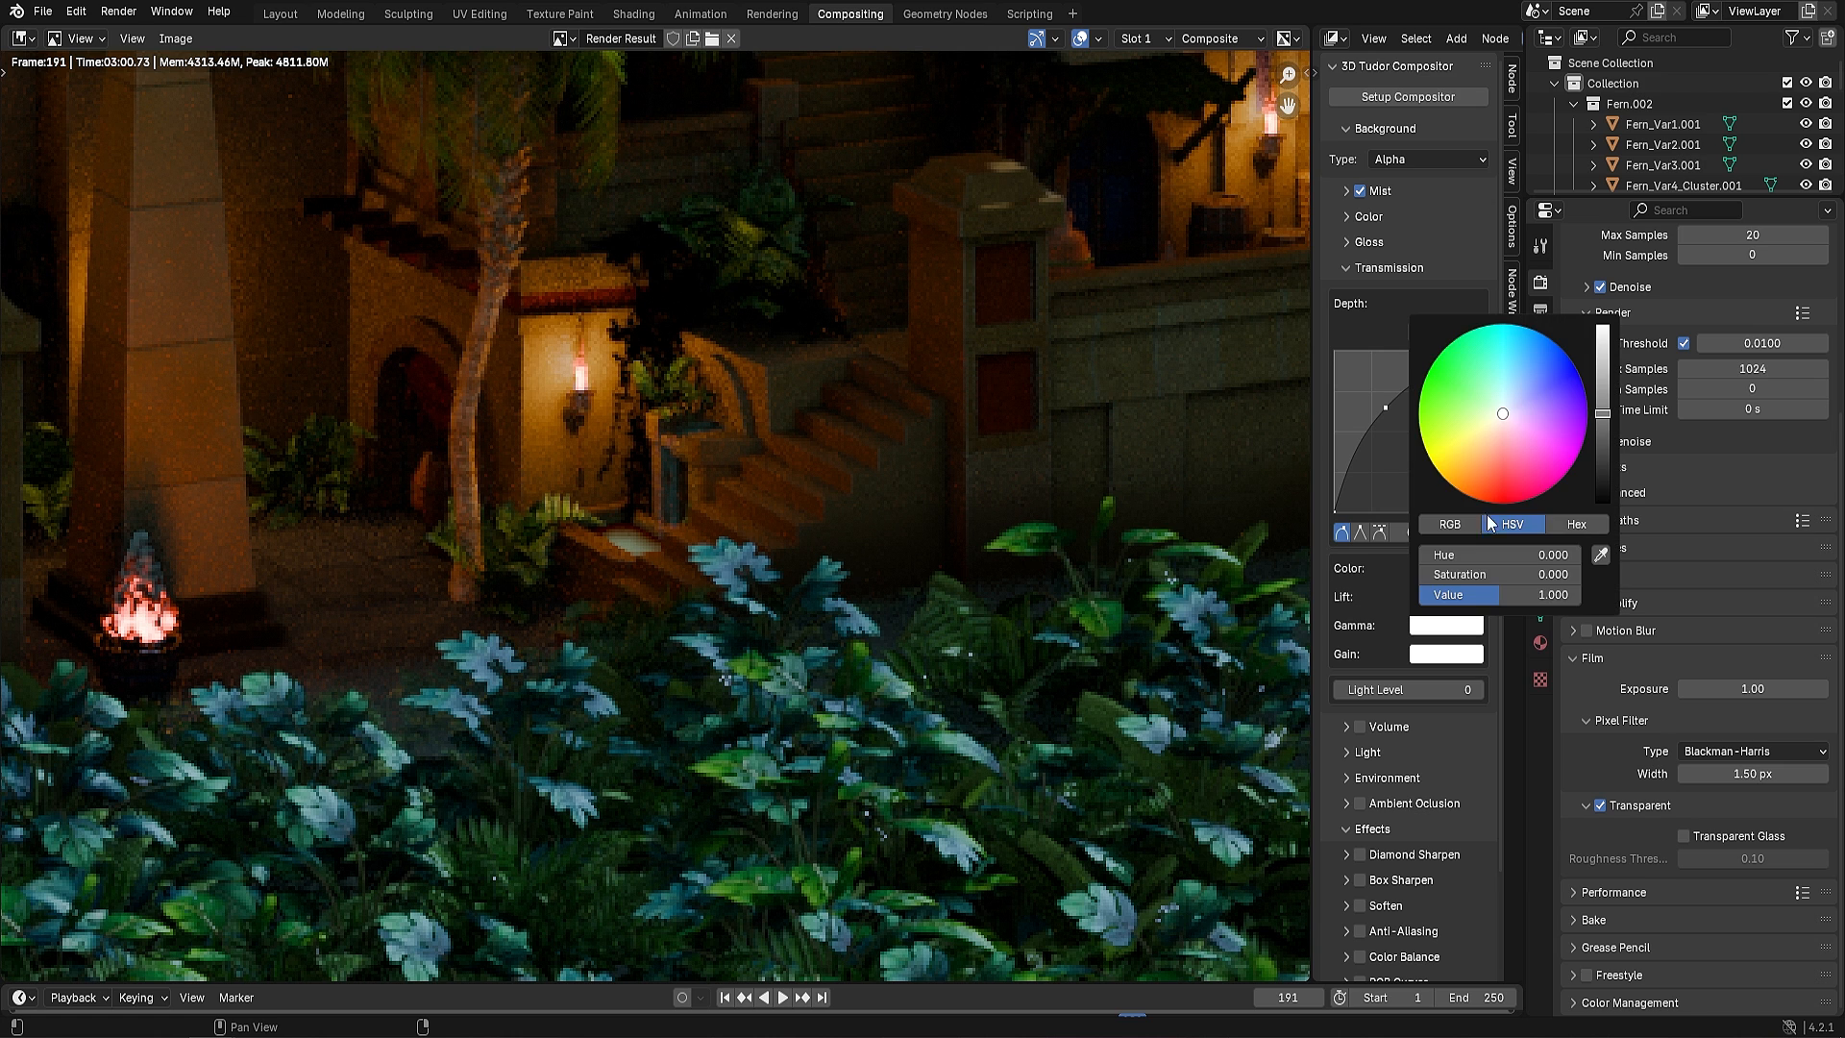
{"action": "left_click", "coordinate": [1544, 390]}
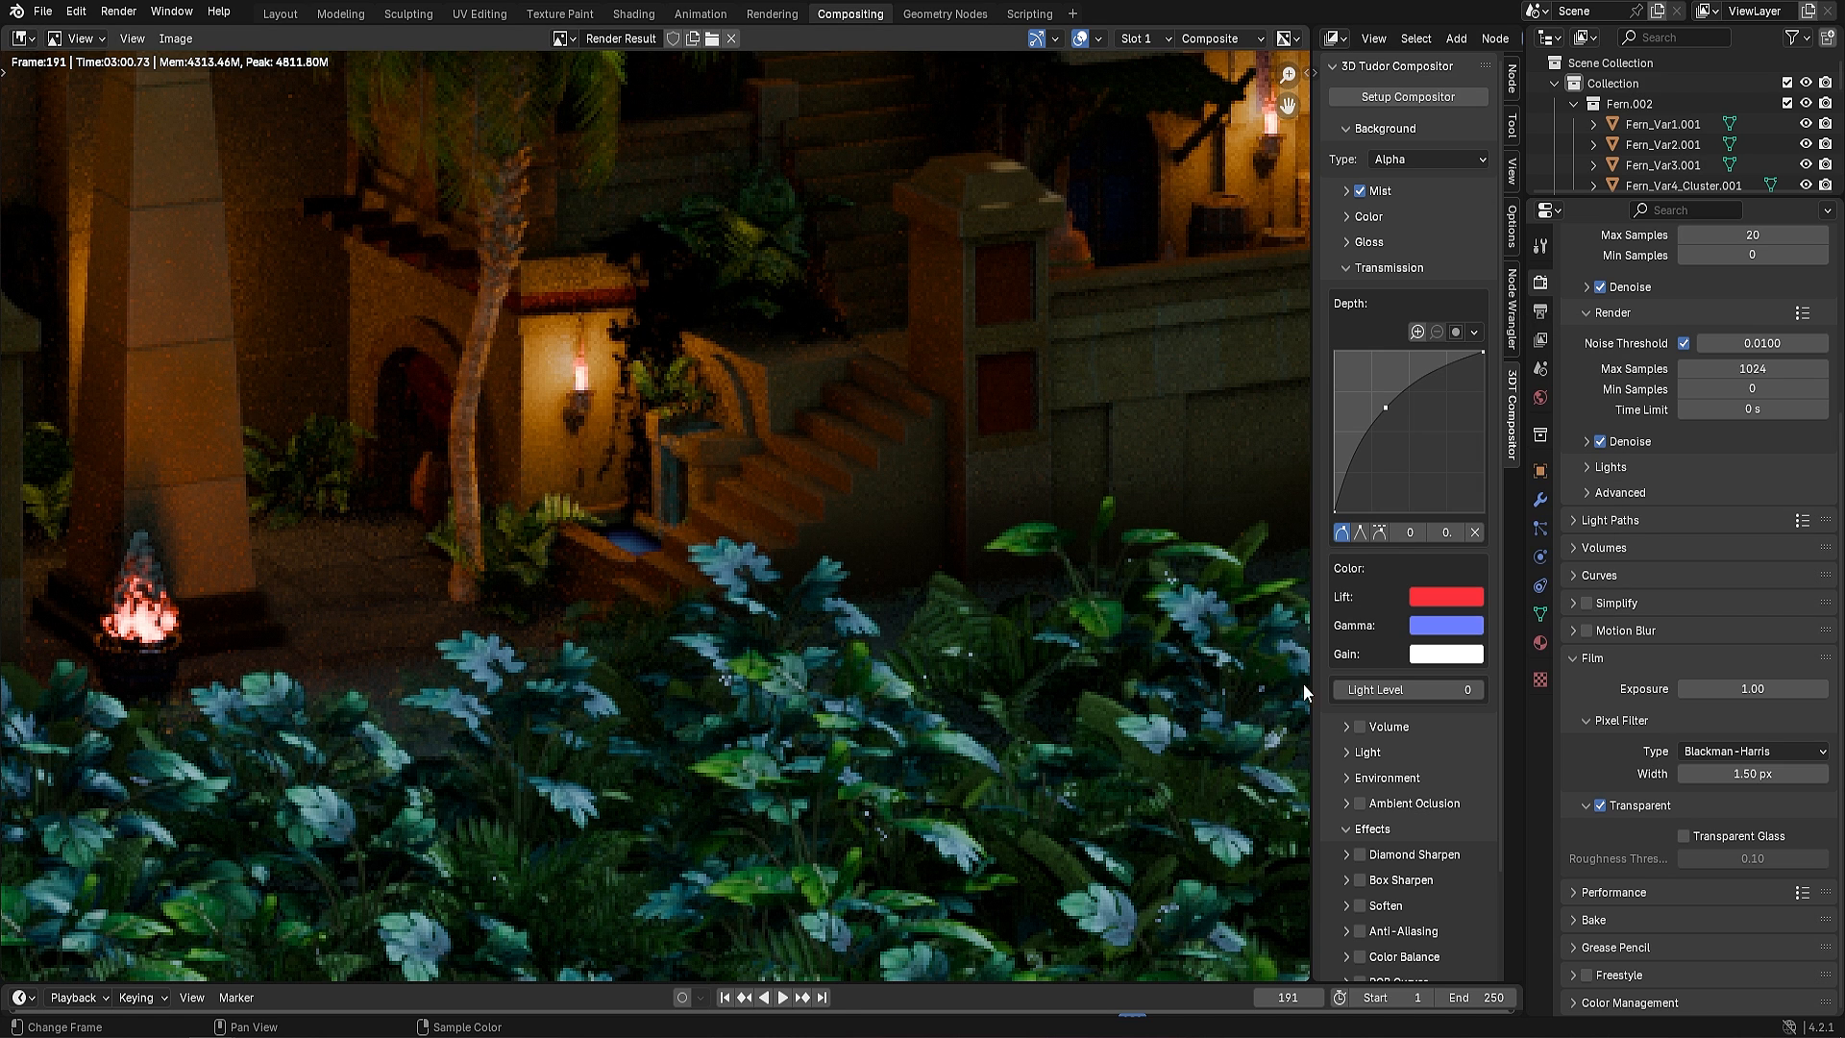
Set the transmission Gamma color to mint green and the Lift color to bright cyan
{"action": "left_click", "coordinate": [1447, 625]}
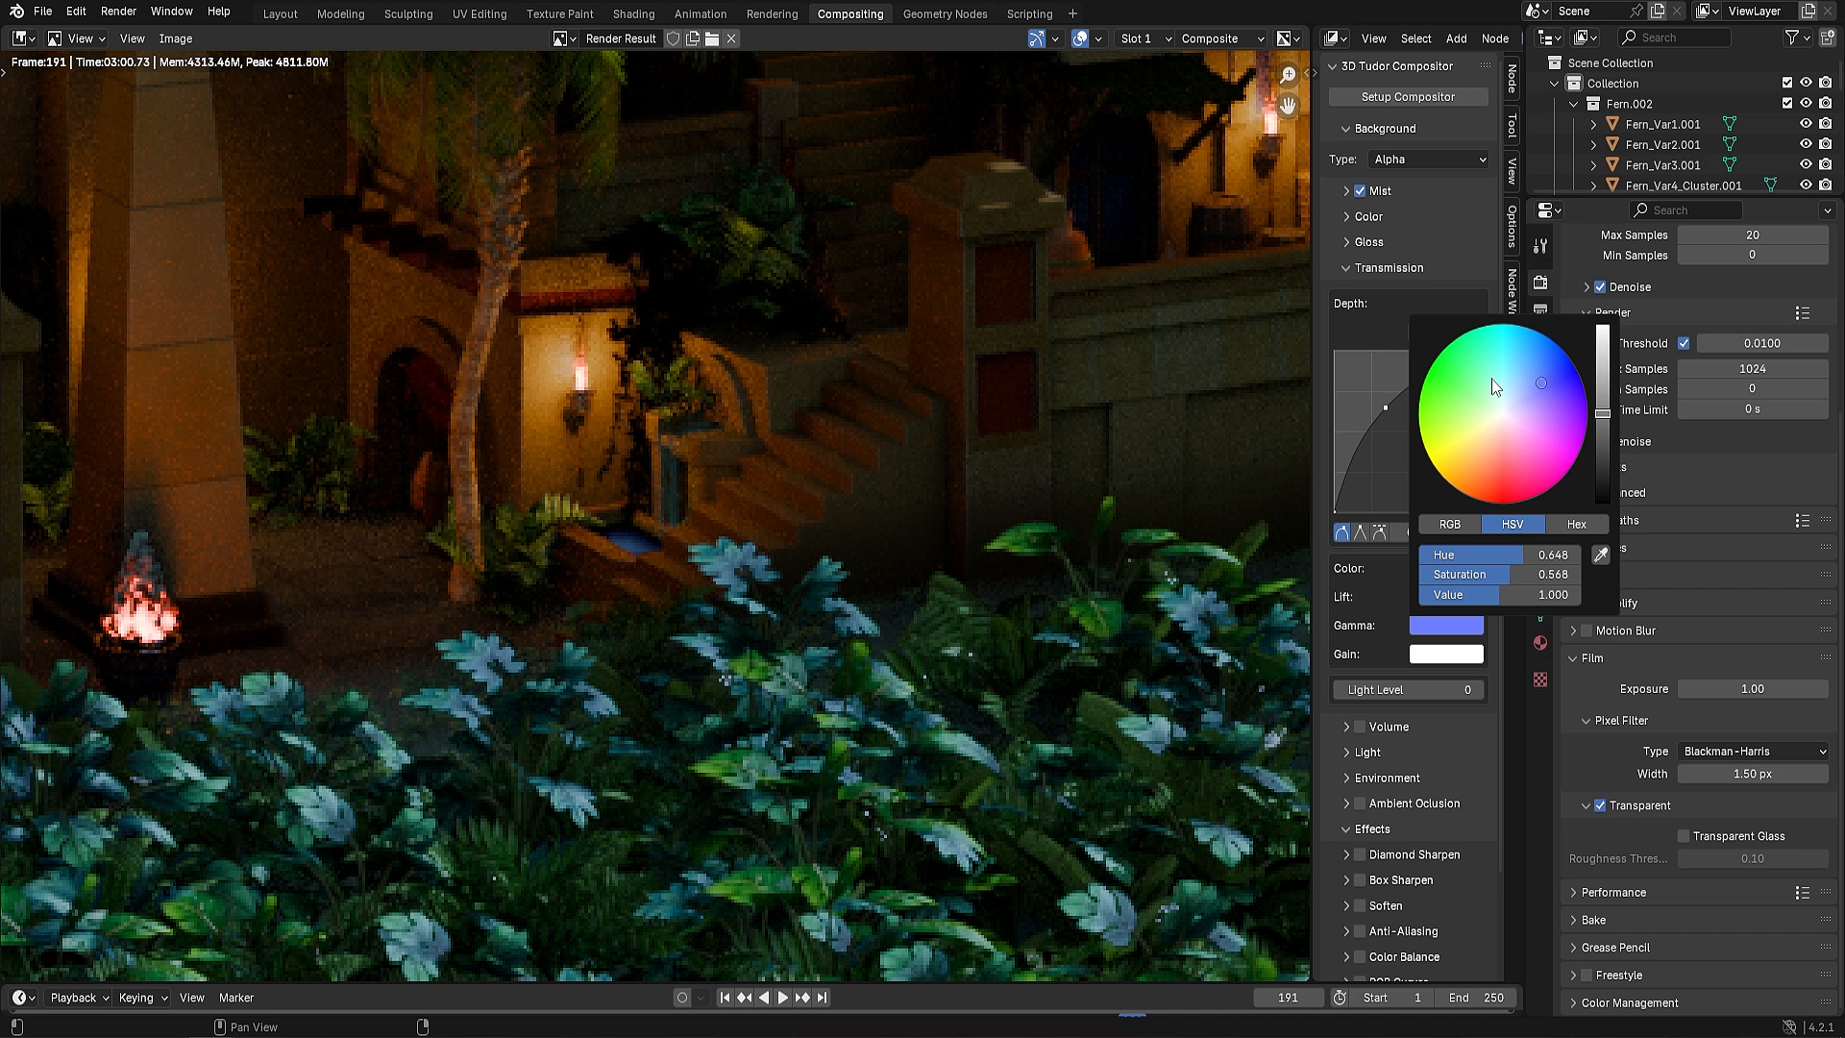
{"action": "left_click", "coordinate": [1495, 386]}
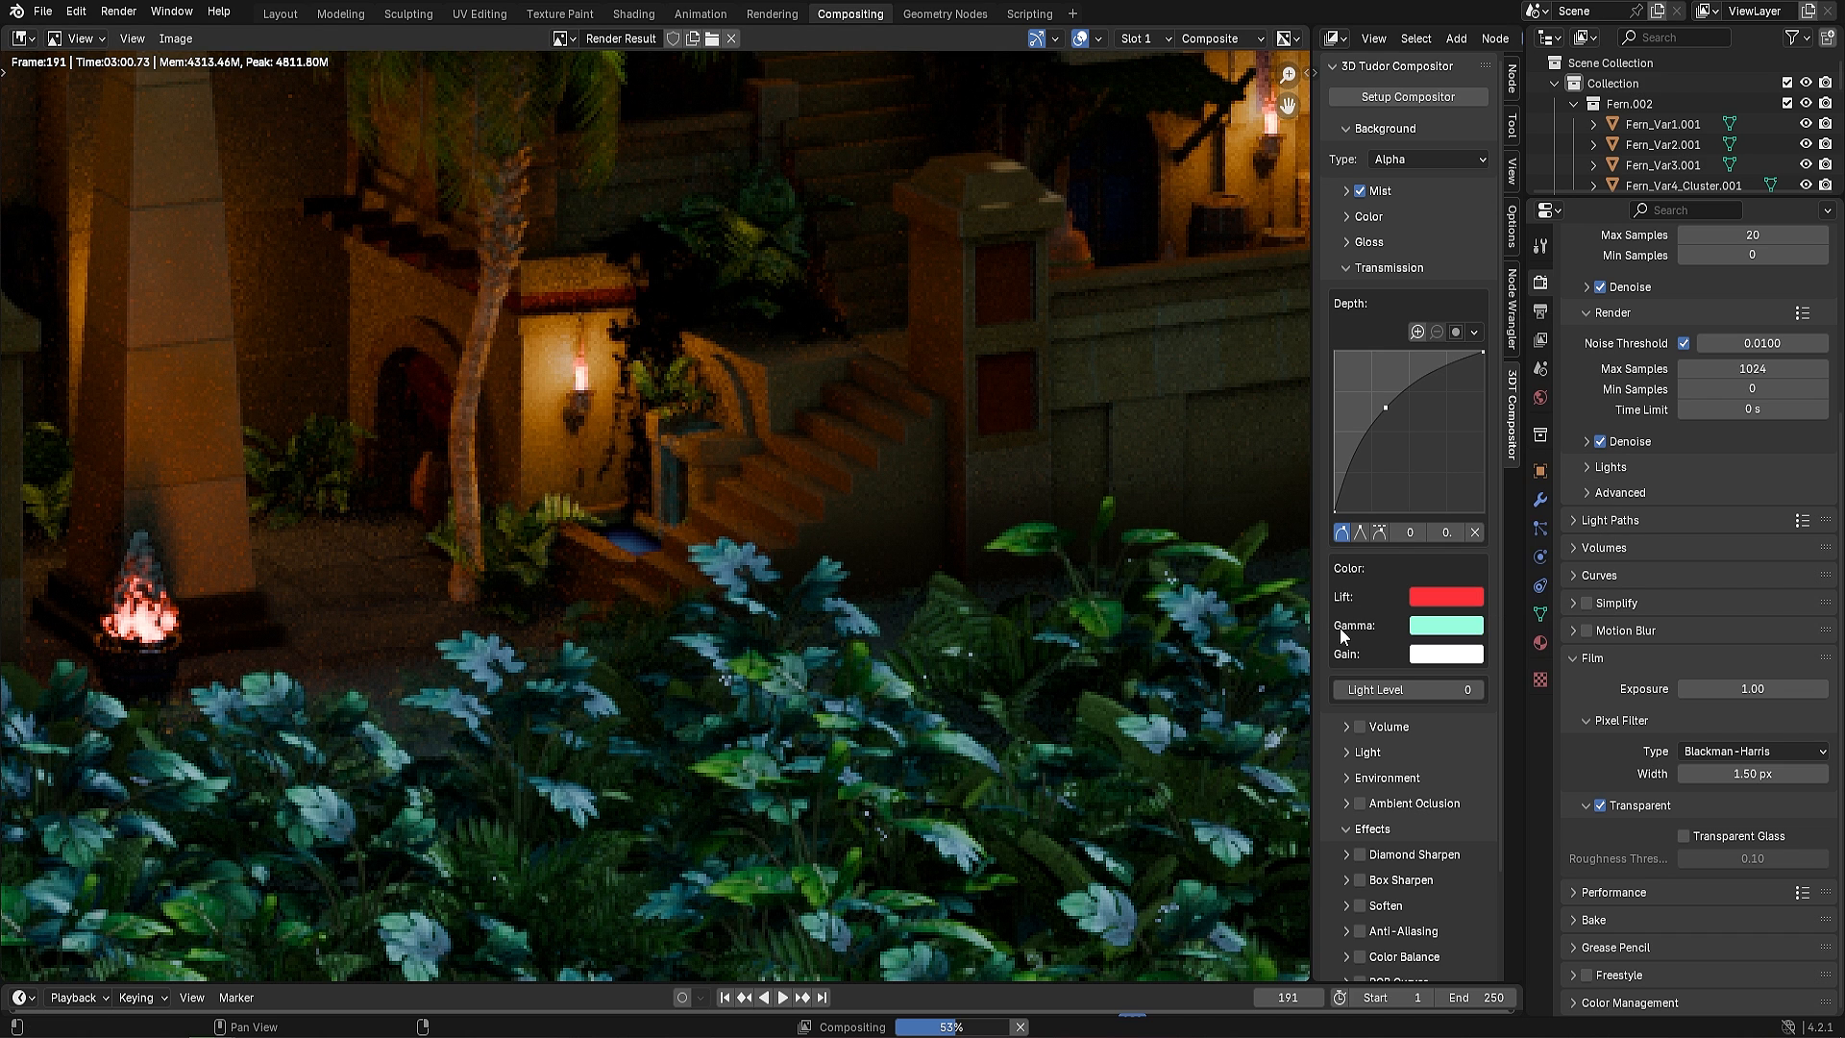
{"action": "left_click", "coordinate": [1455, 597]}
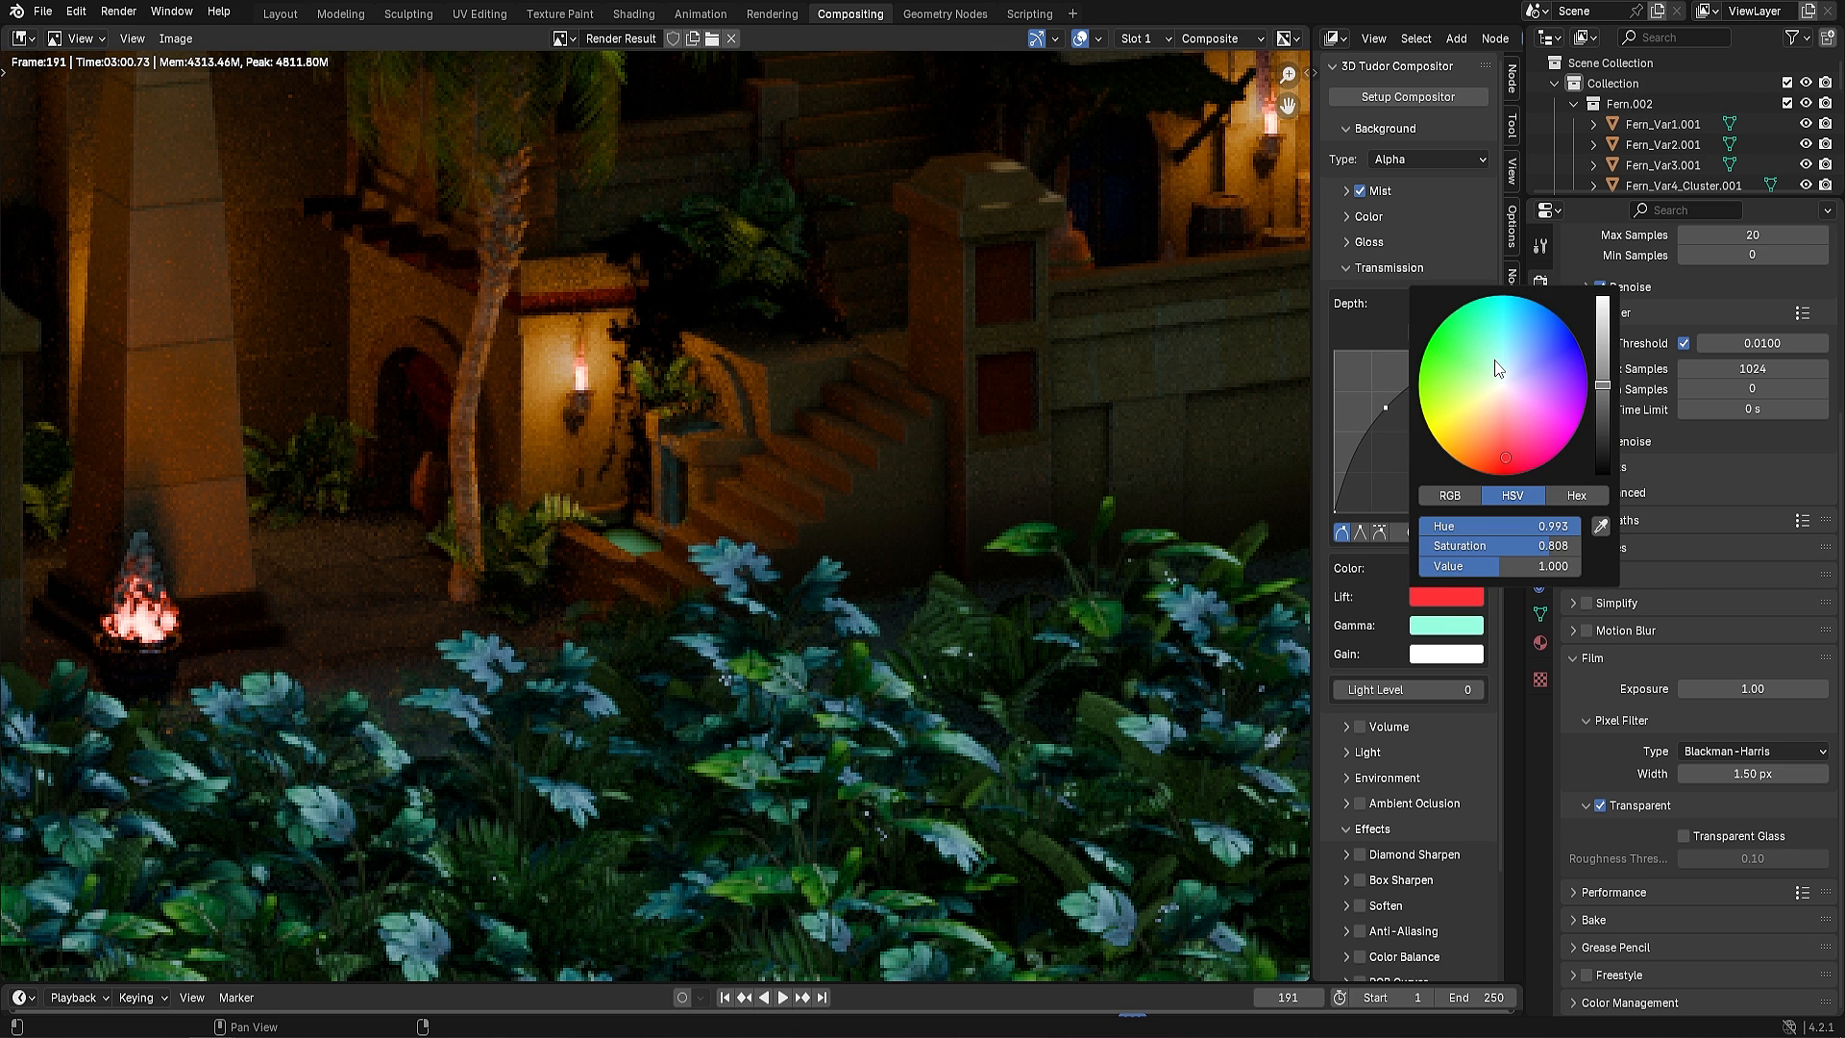
{"action": "left_click", "coordinate": [1499, 326]}
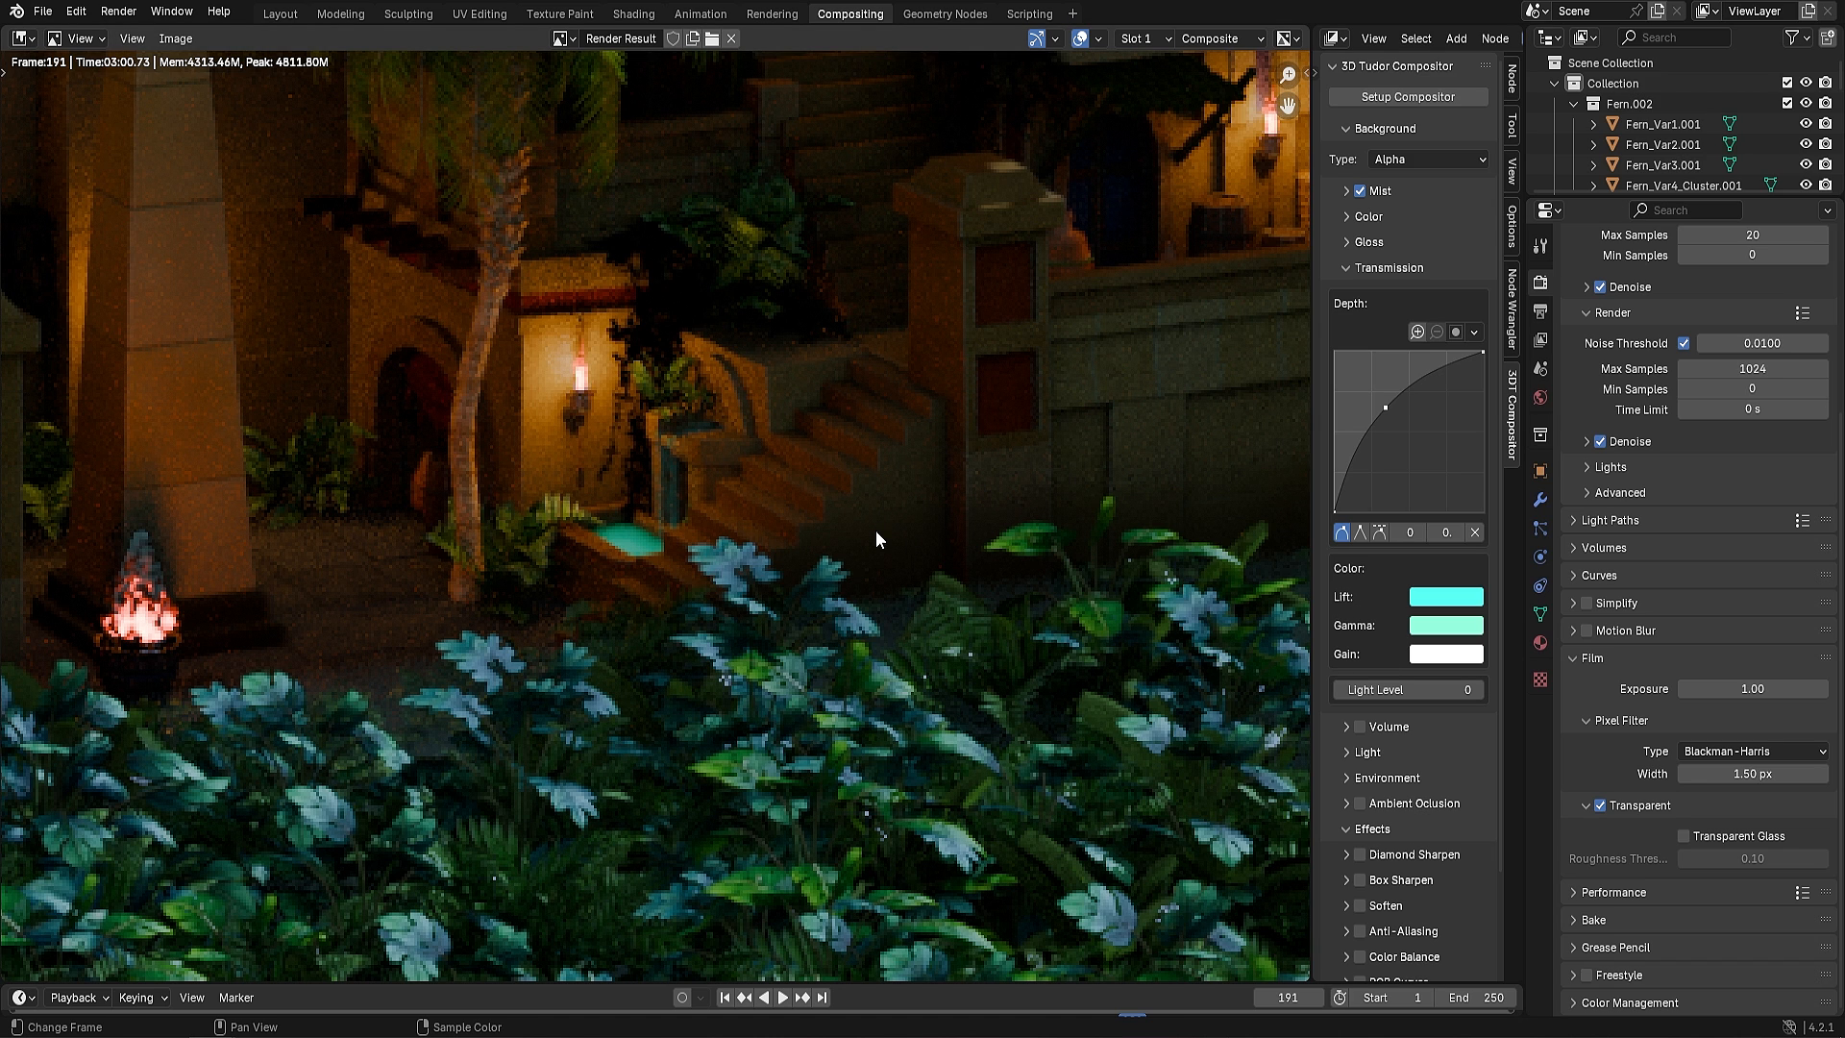
Set the transmission Light Level to 1 and collapse the Transmission settings
{"action": "left_click", "coordinate": [1478, 690]}
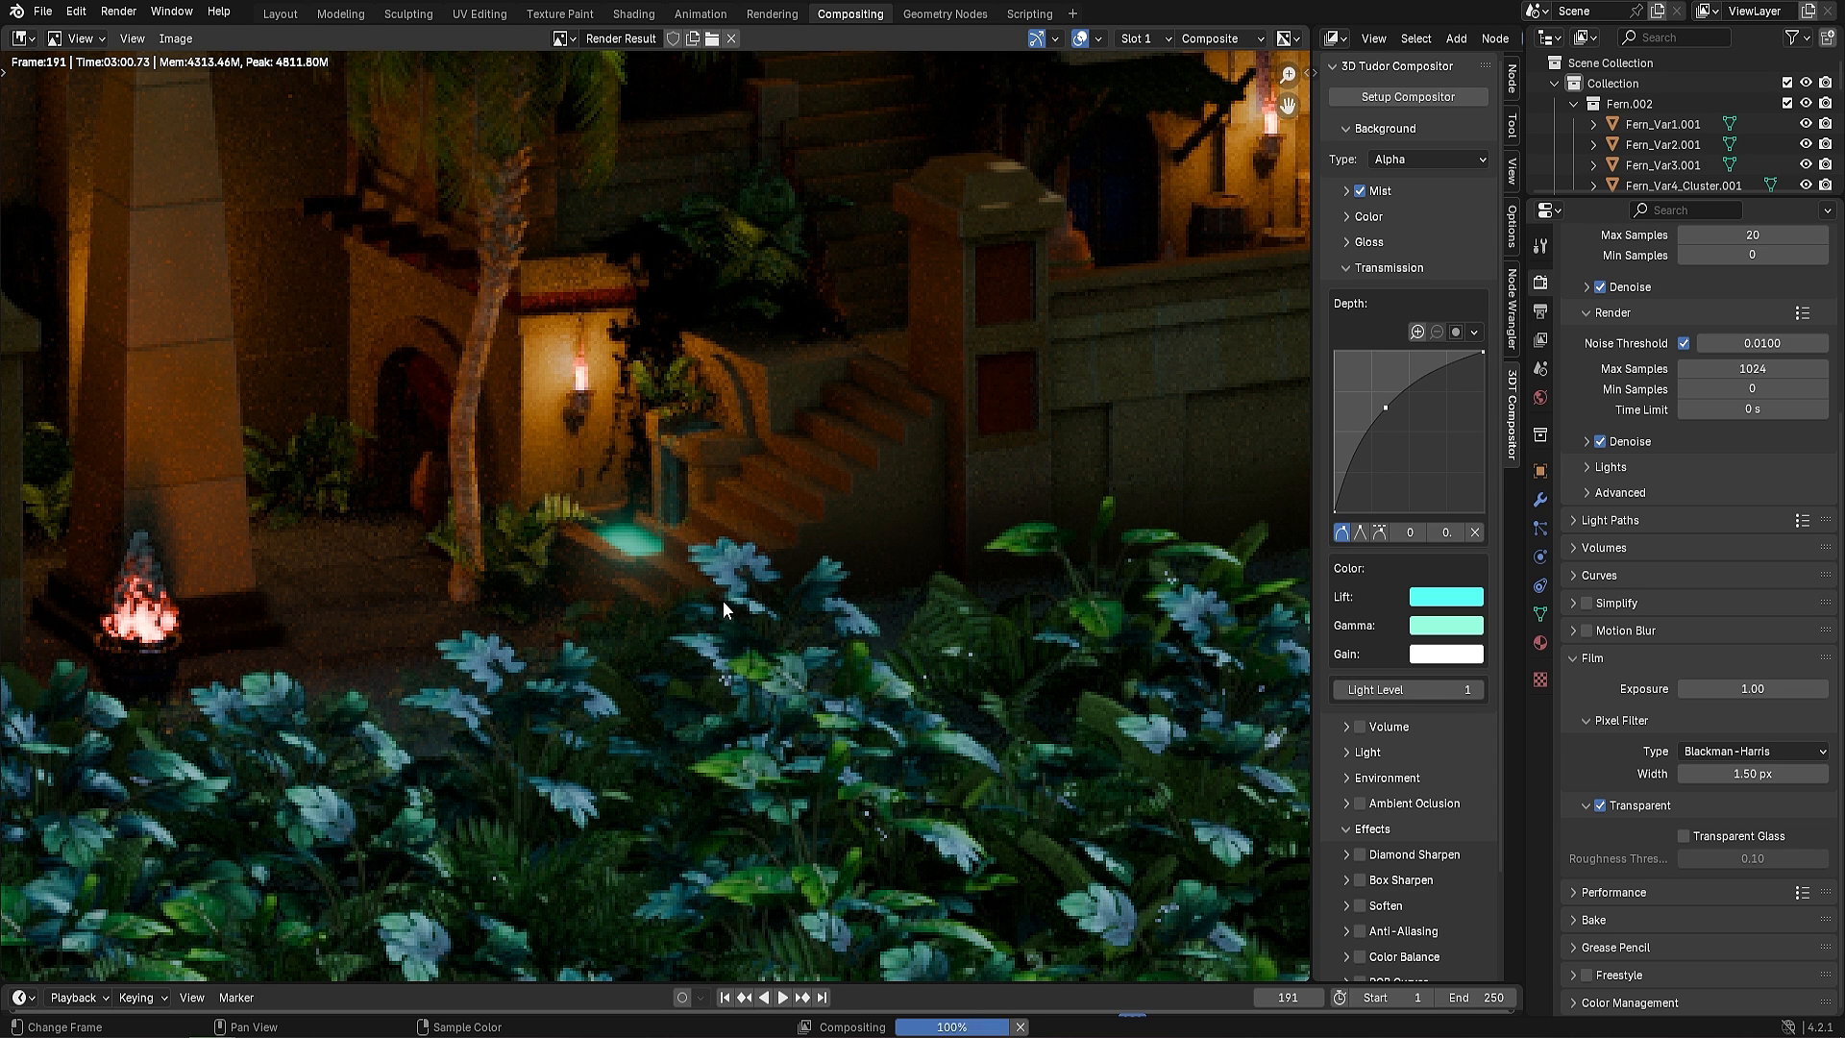
{"action": "left_click", "coordinate": [1478, 690]}
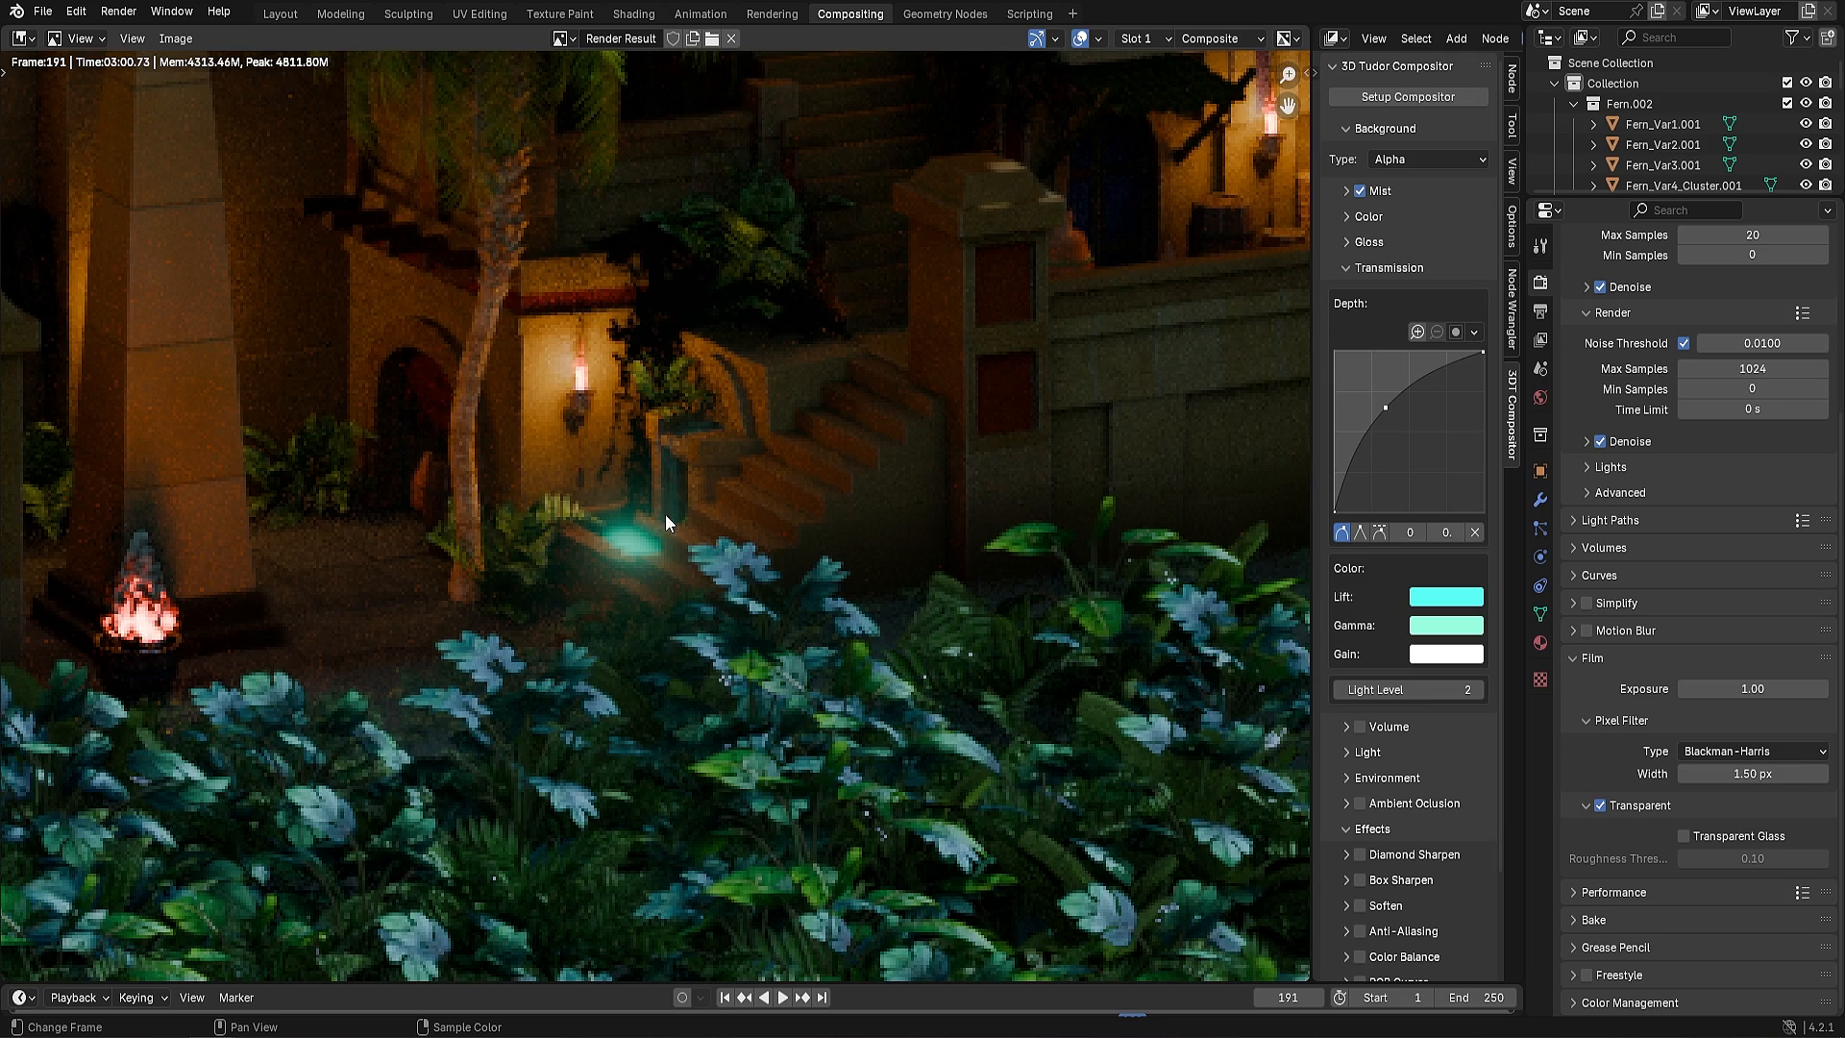
{"action": "scroll", "coordinate": [665, 515], "scroll_direction": "down", "scroll_amount": 3}
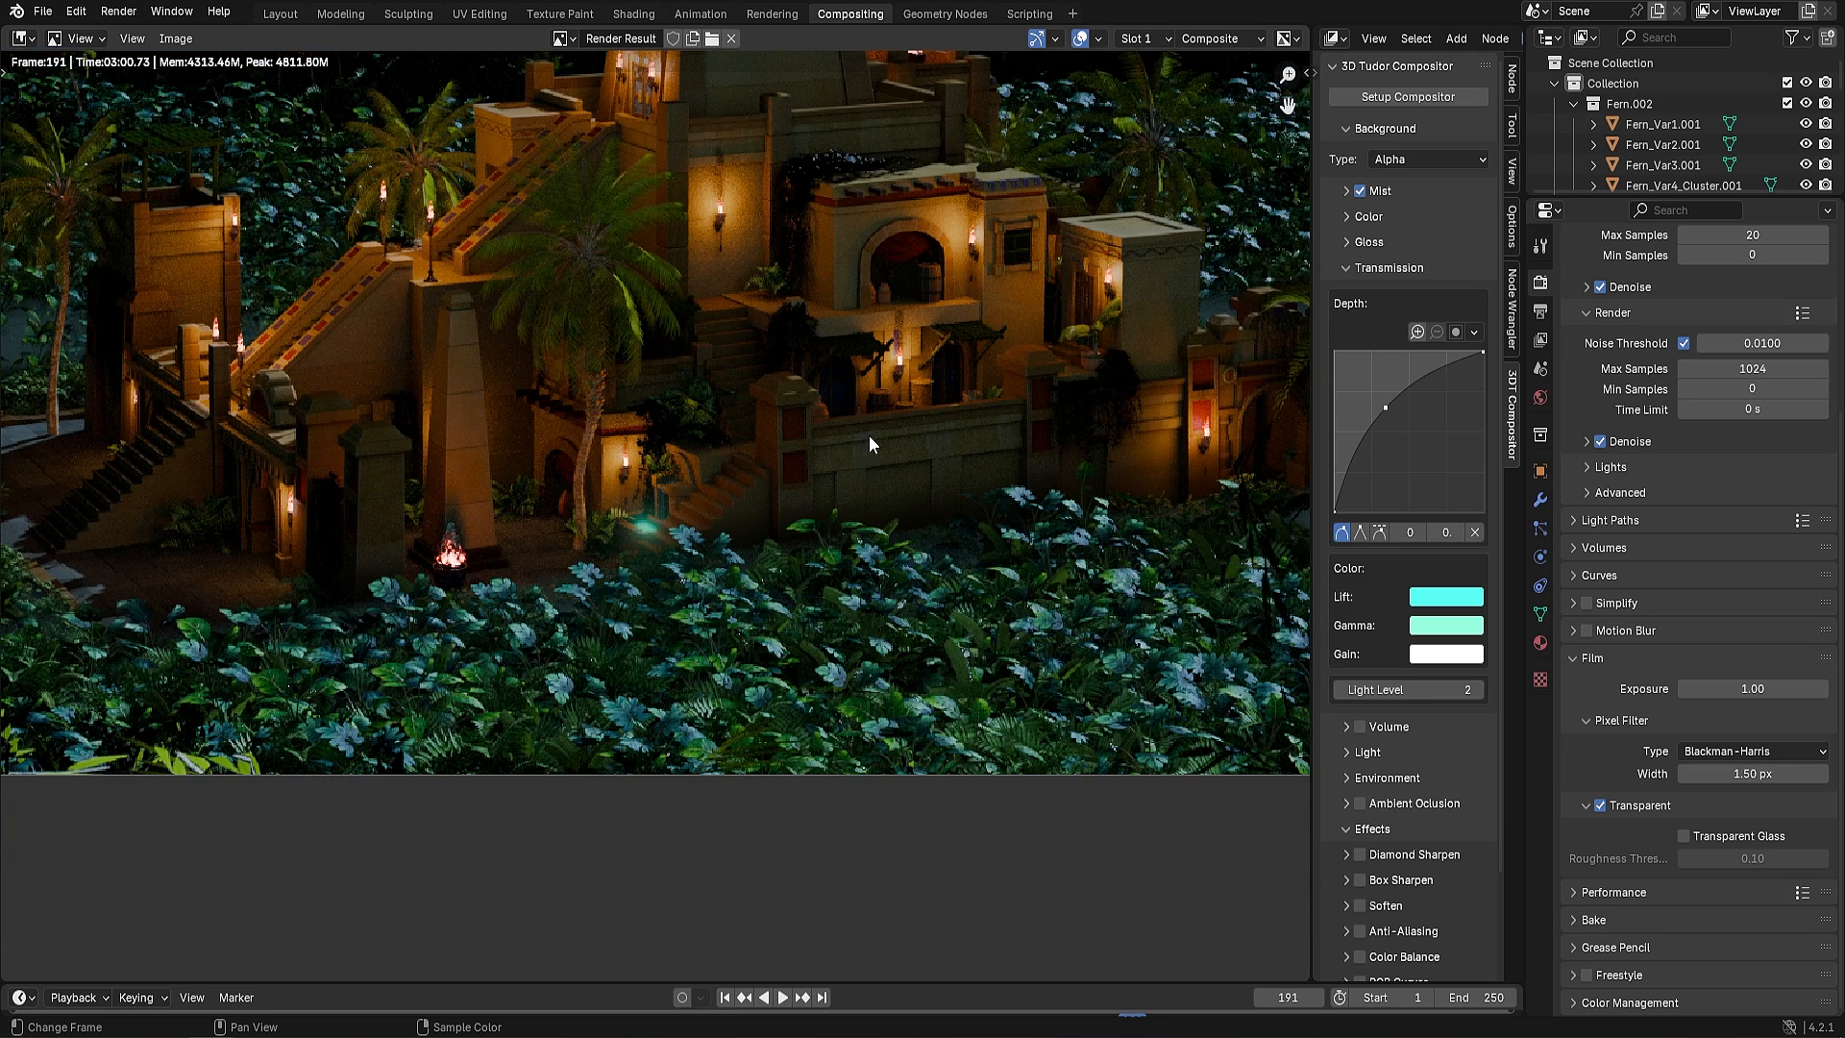
{"action": "scroll", "coordinate": [873, 441], "scroll_direction": "down", "scroll_amount": 2}
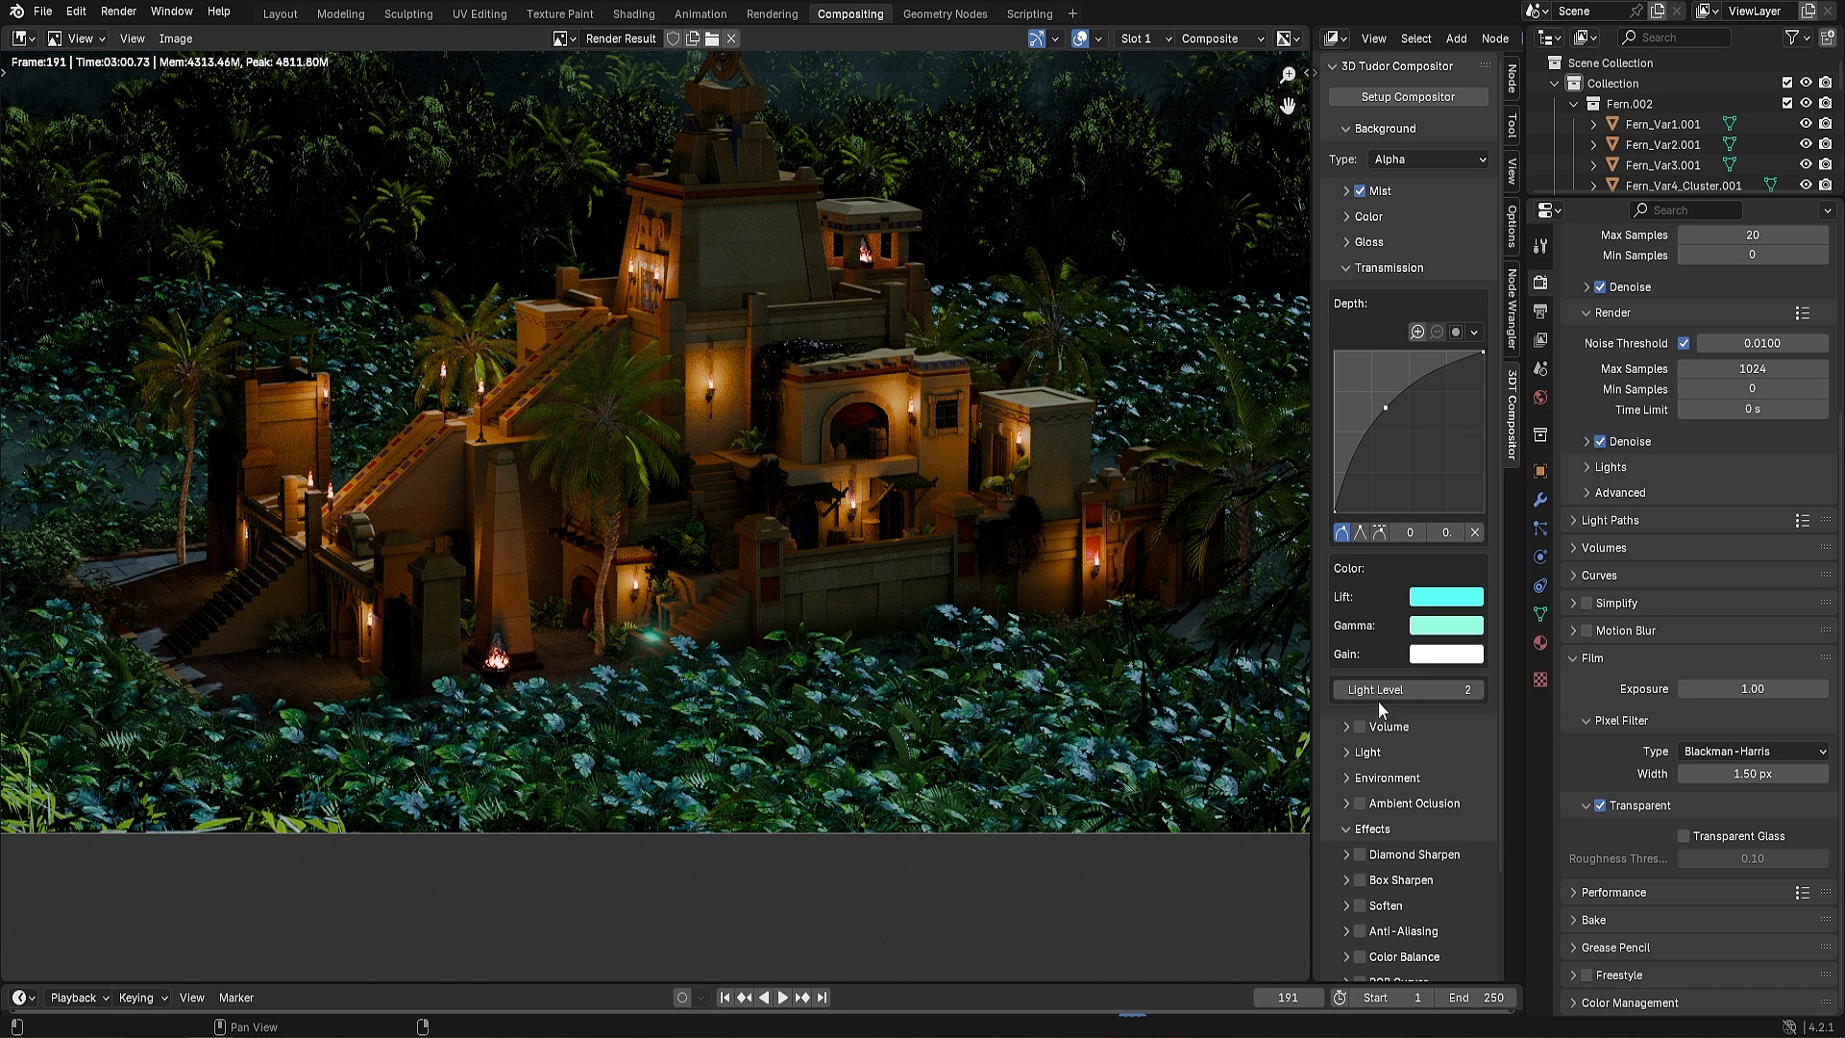
{"action": "left_click", "coordinate": [1342, 690]}
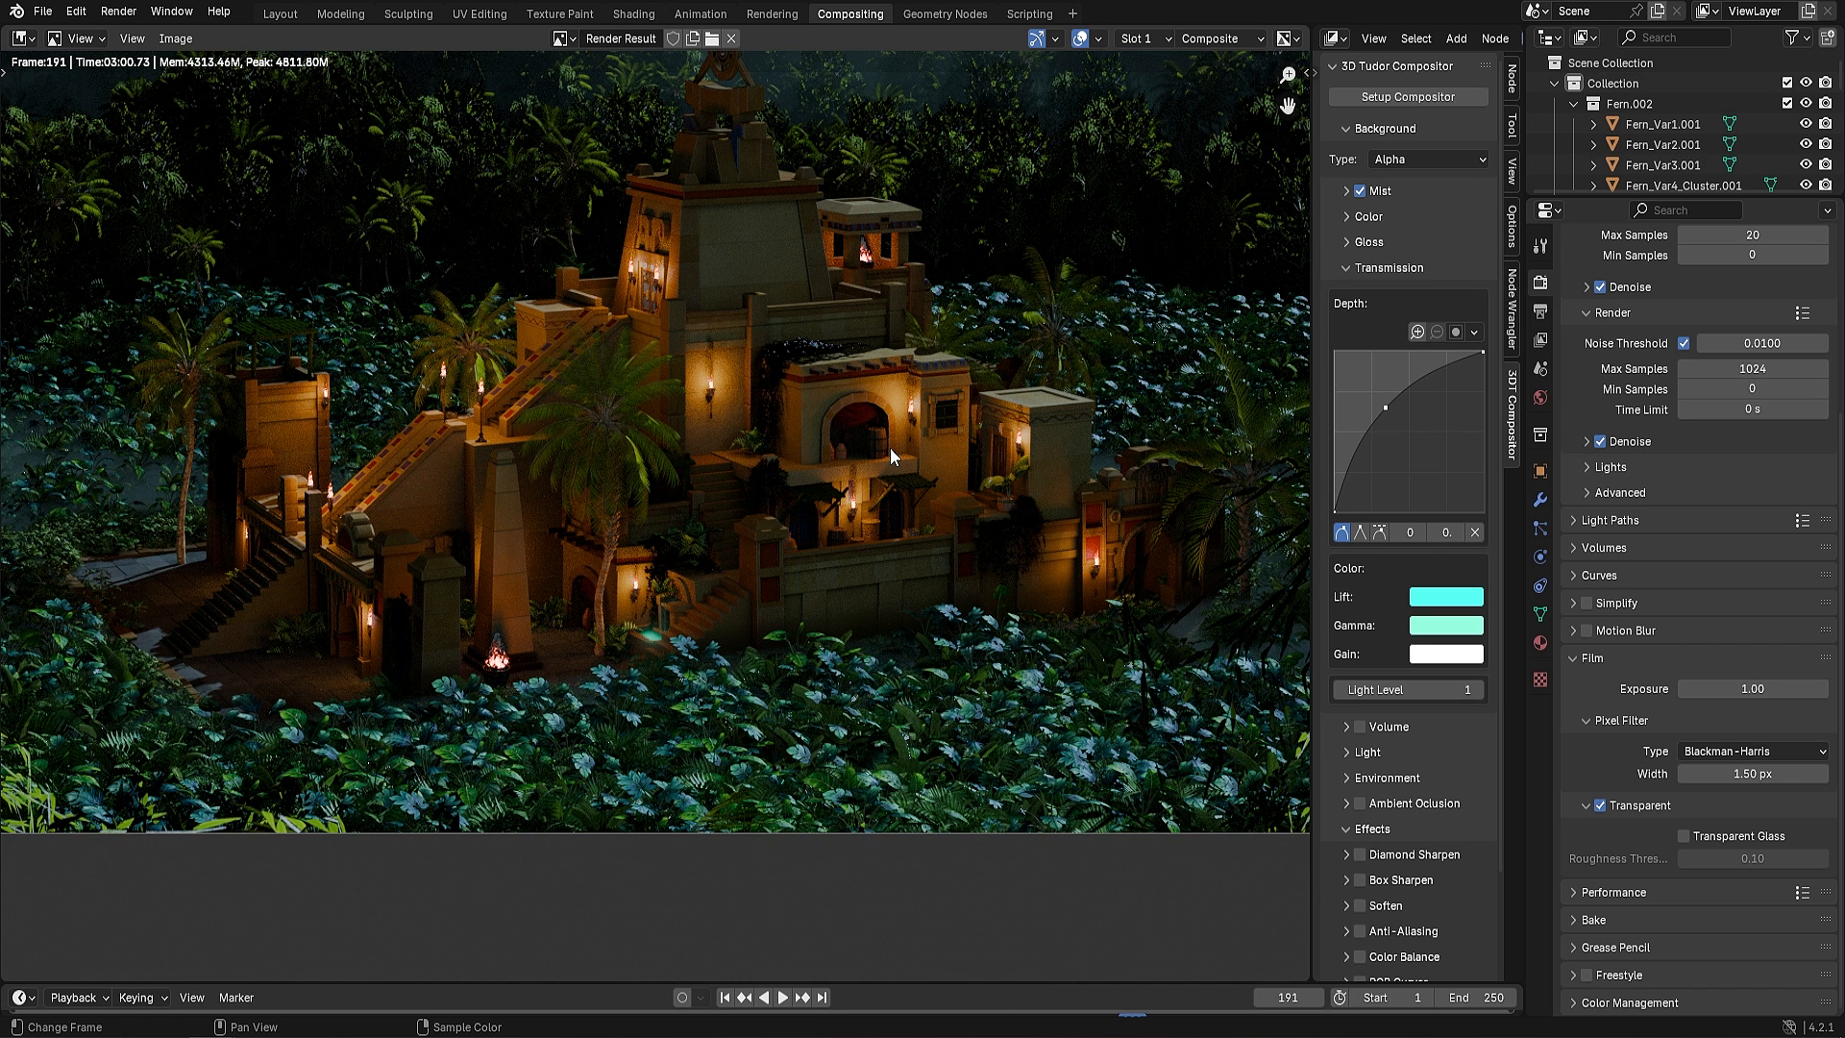
{"action": "left_click", "coordinate": [1348, 267]}
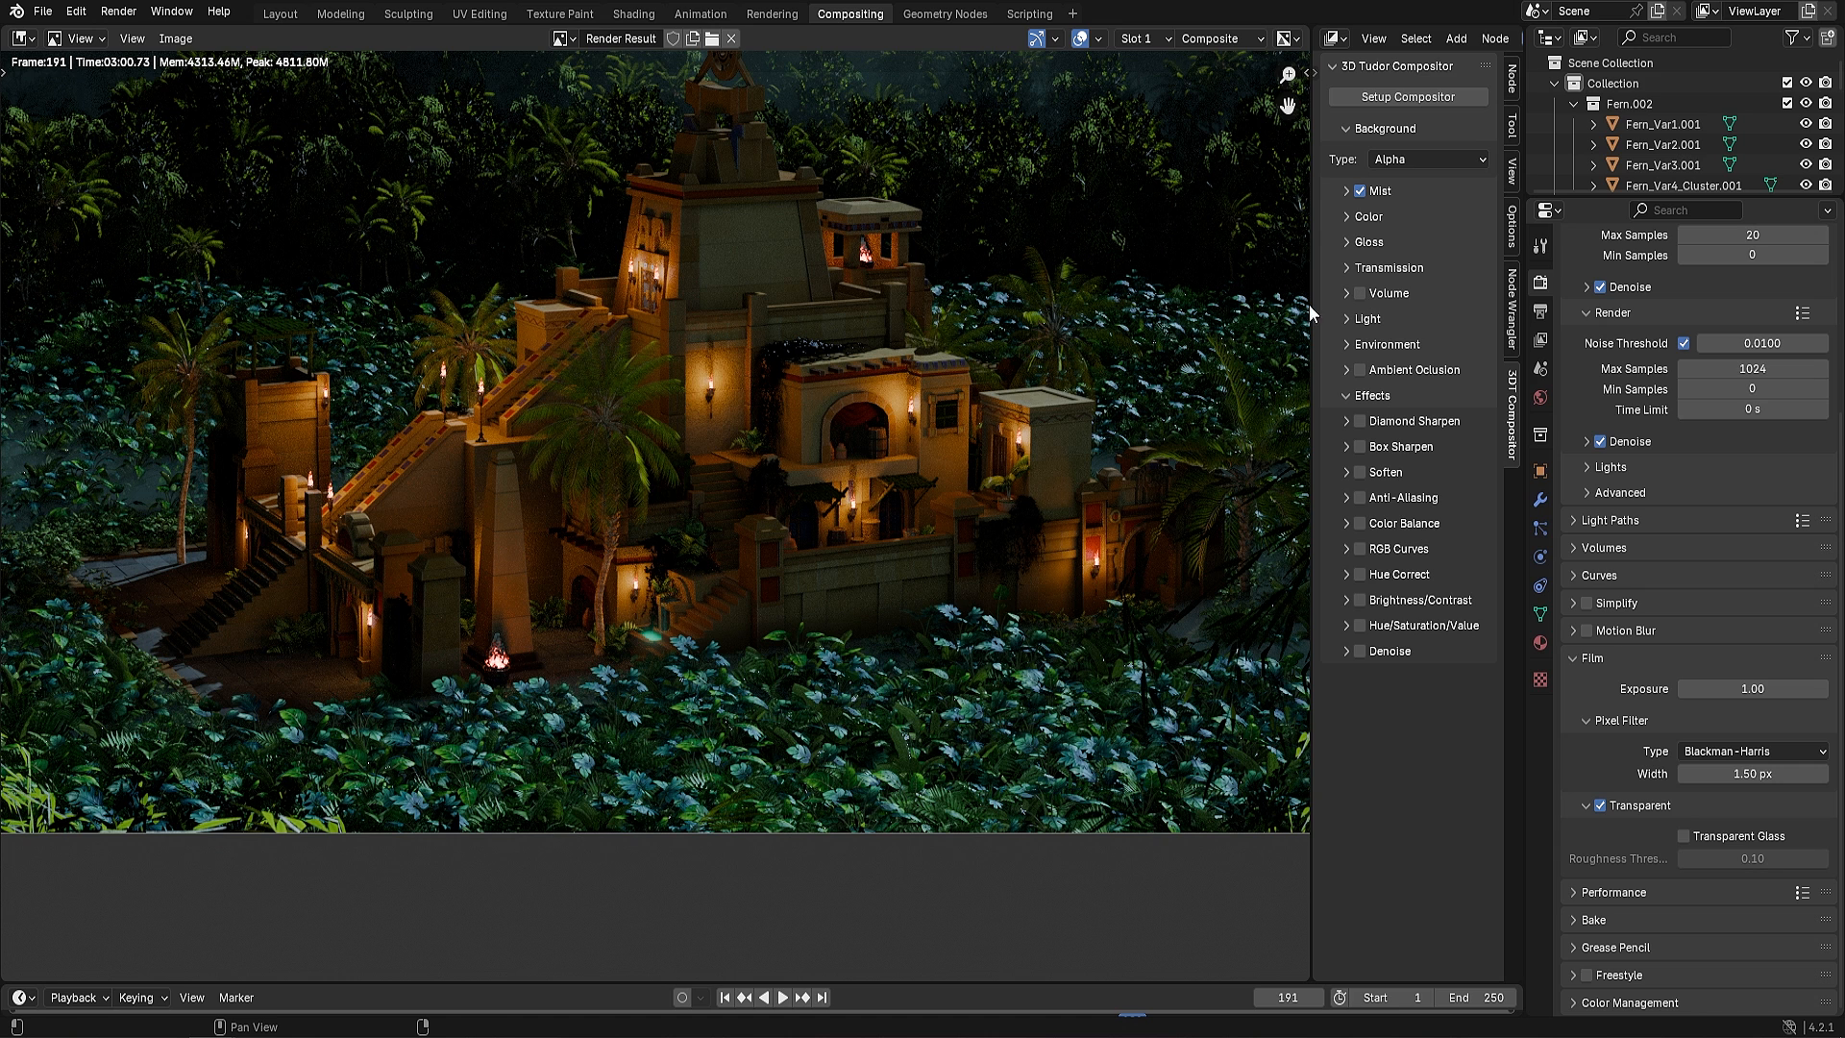
Enable the Volume pass and expand its settings
{"action": "scroll", "coordinate": [538, 548], "scroll_direction": "down", "scroll_amount": 2}
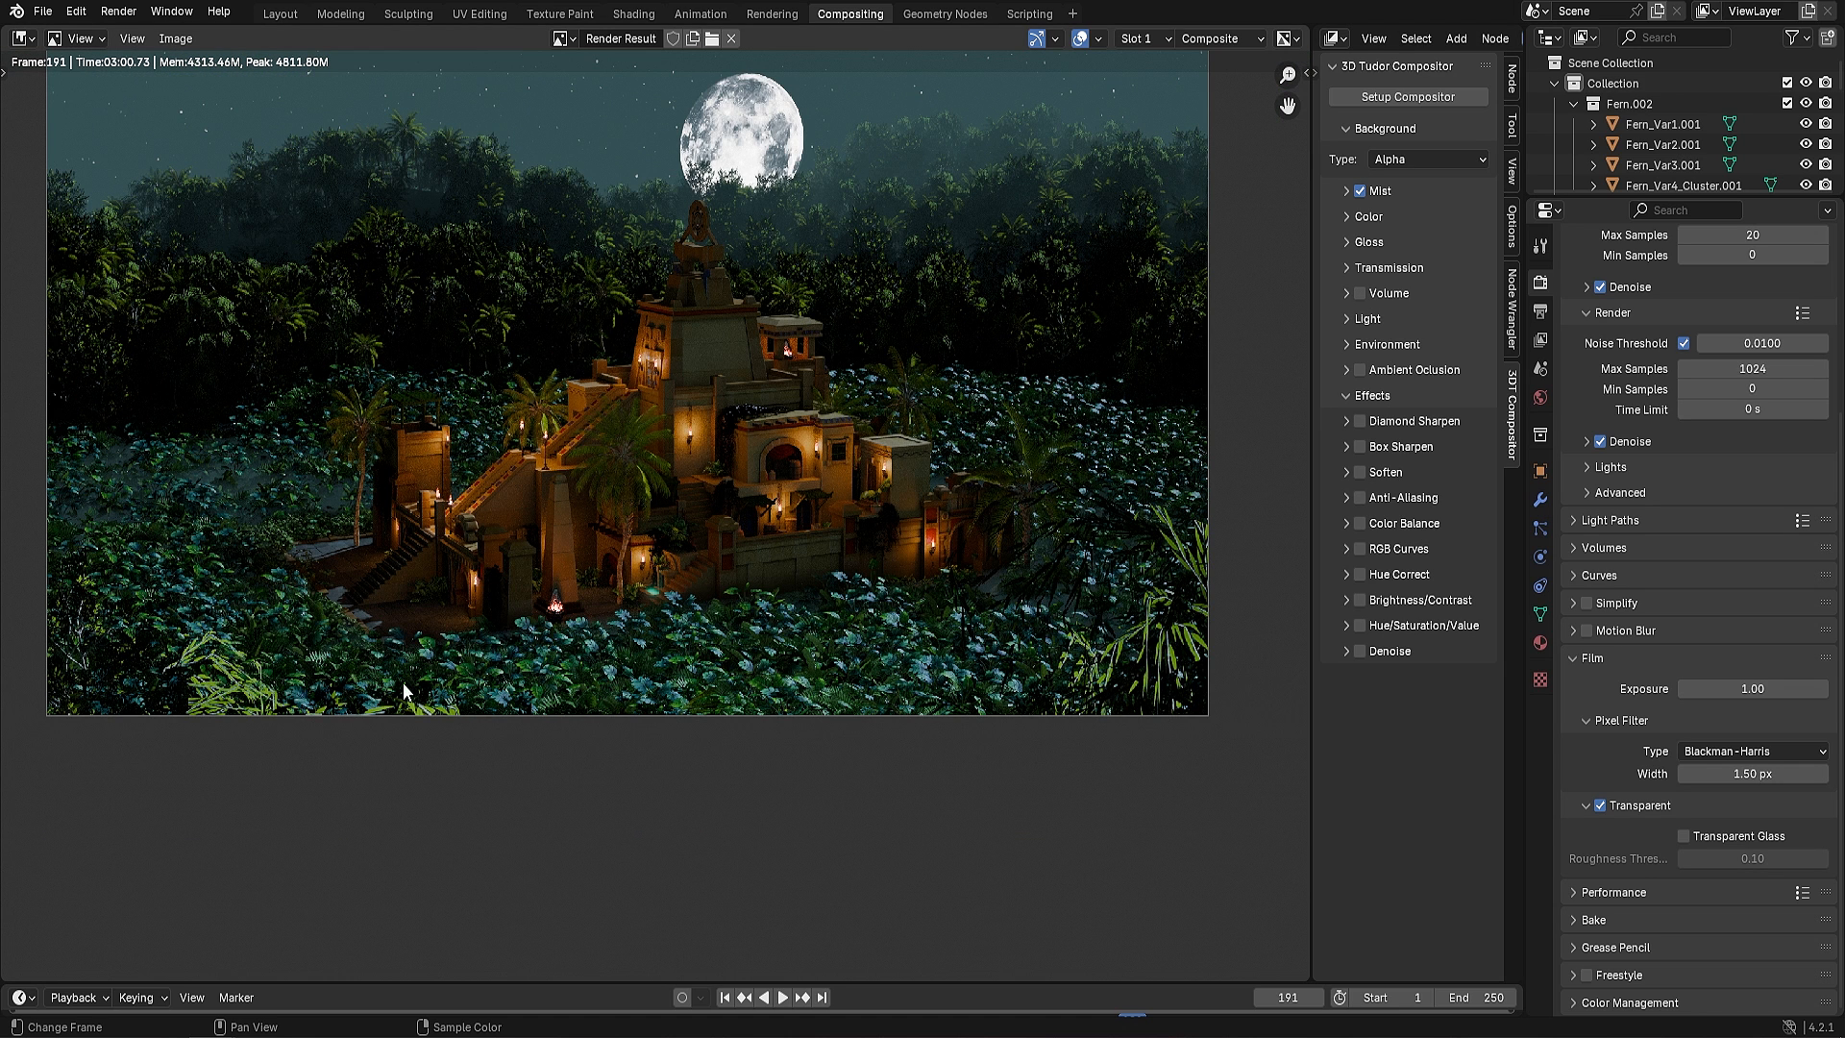
{"action": "left_click", "coordinate": [1361, 293]}
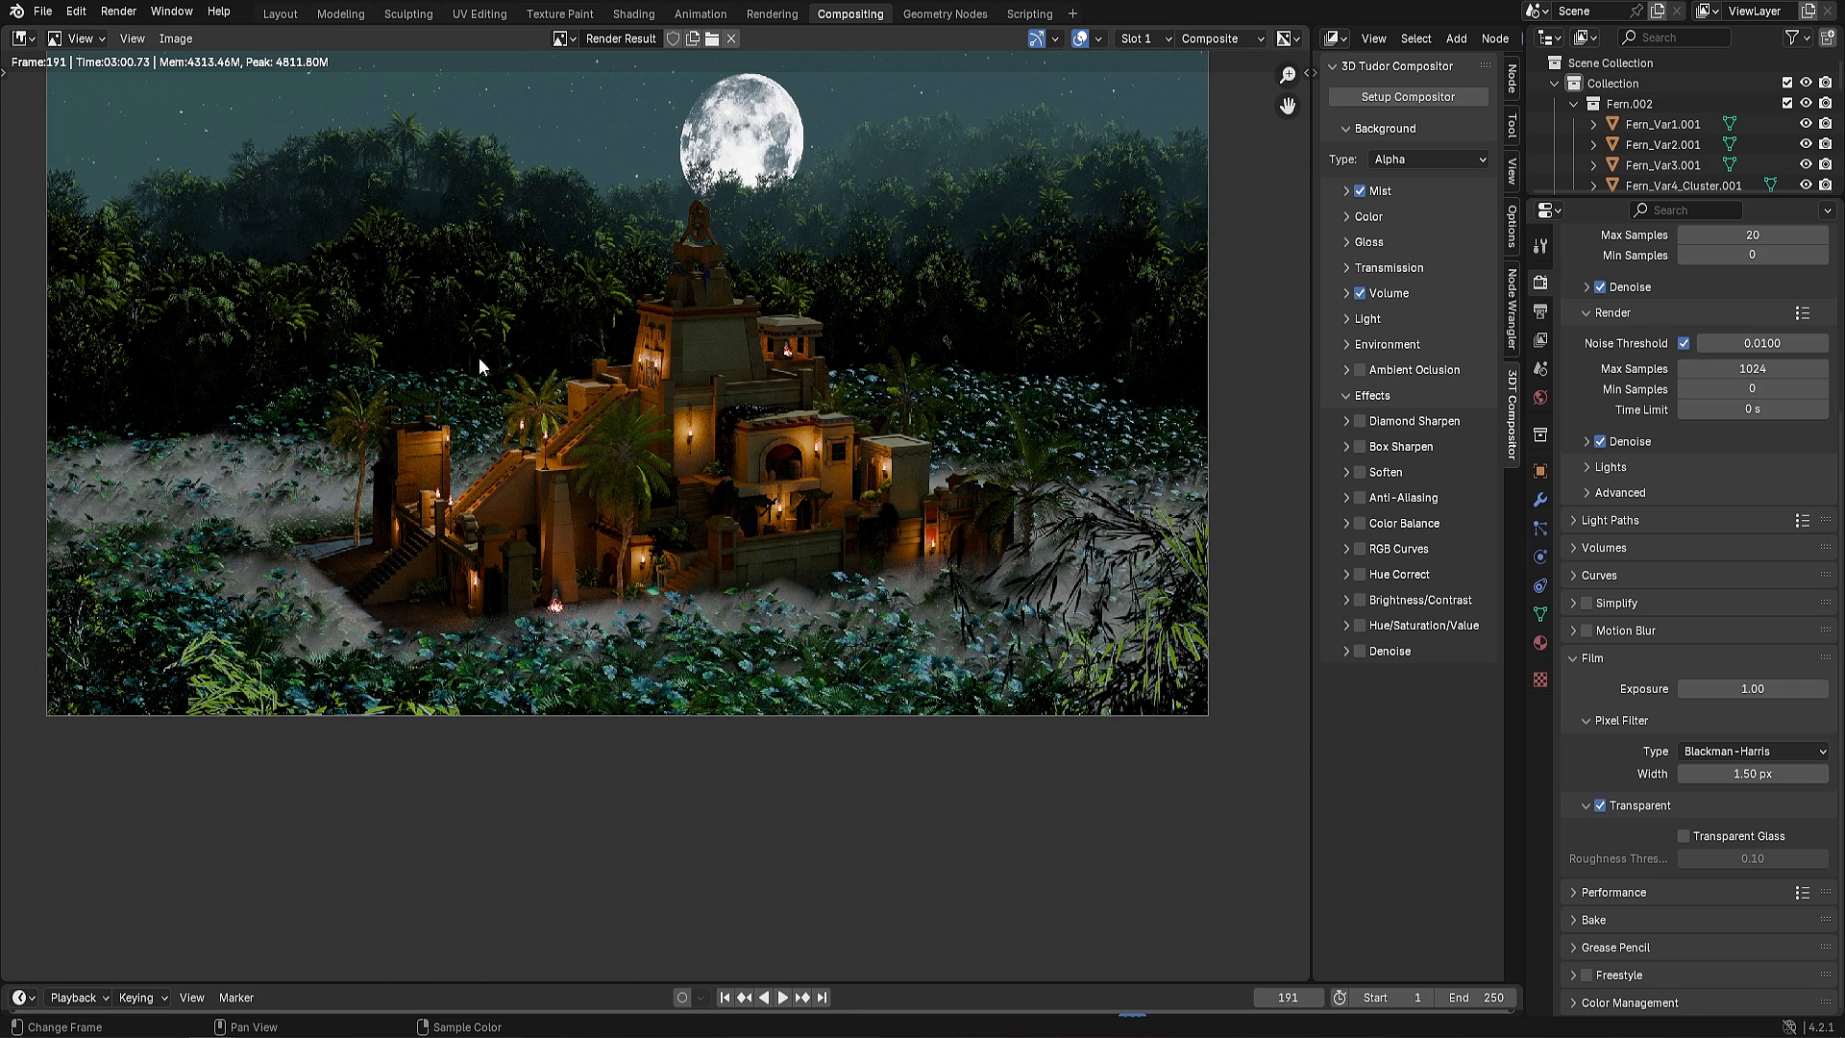
{"action": "left_click", "coordinate": [1348, 292]}
{"action": "scroll", "coordinate": [920, 435], "scroll_direction": "up", "scroll_amount": 1}
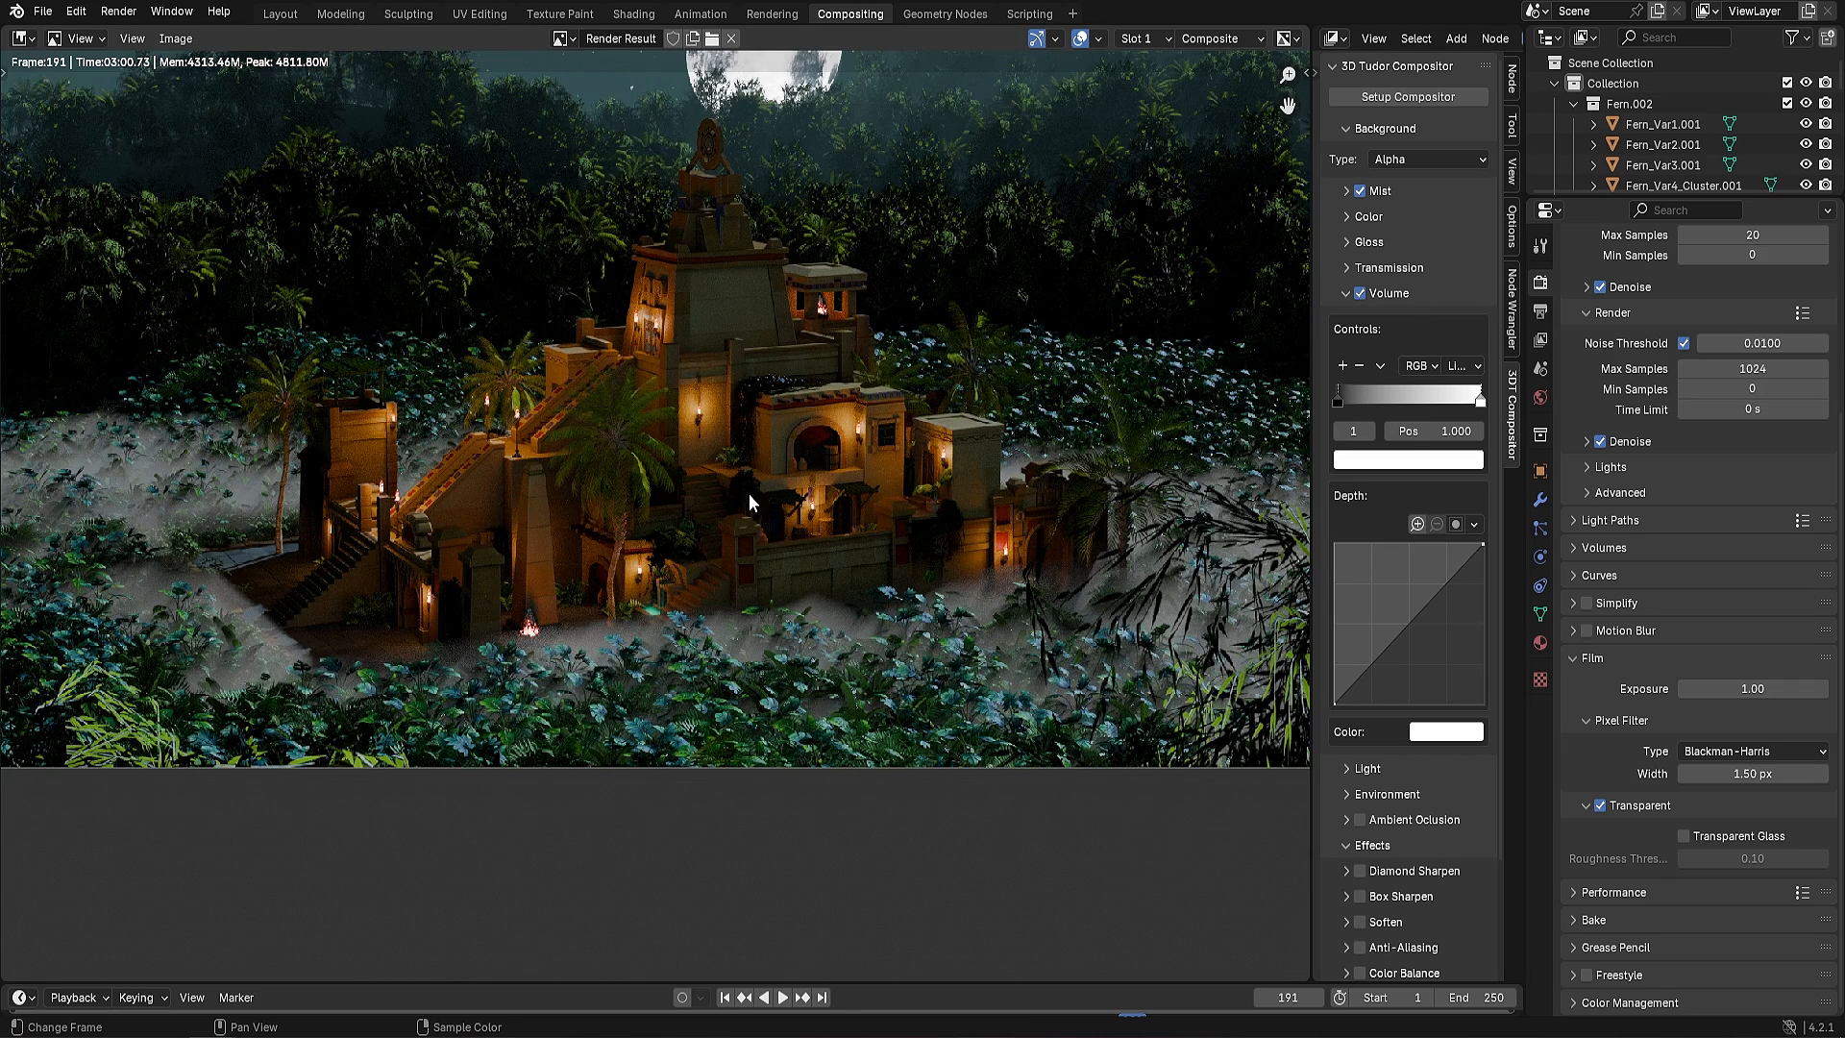
Move the black stop of the Volume color ramp to position 0.139 to thin the ground fog
{"action": "scroll", "coordinate": [748, 493], "scroll_direction": "down", "scroll_amount": 1}
{"action": "middle_click_drag", "start_coordinate": [711, 508], "coordinate": [749, 511]}
{"action": "scroll", "coordinate": [775, 500], "scroll_direction": "up", "scroll_amount": 1}
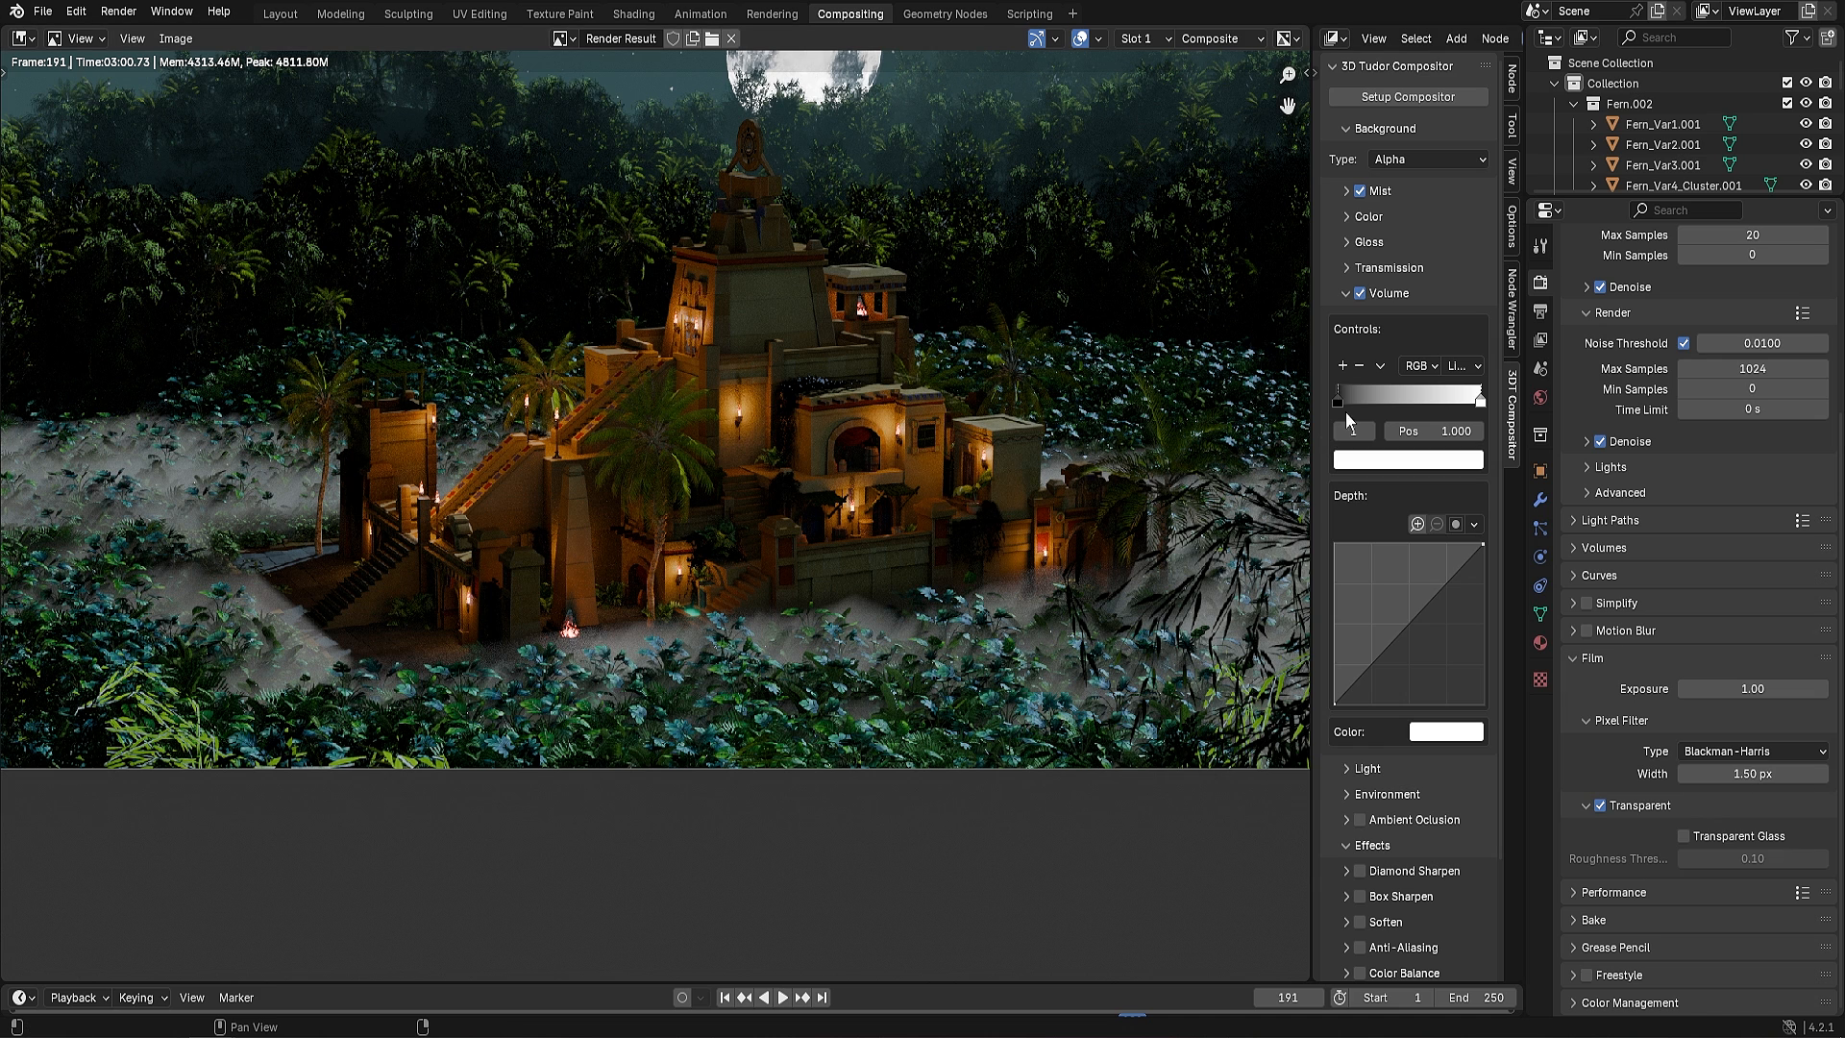
{"action": "left_click_drag", "start_coordinate": [1340, 398], "coordinate": [1365, 400]}
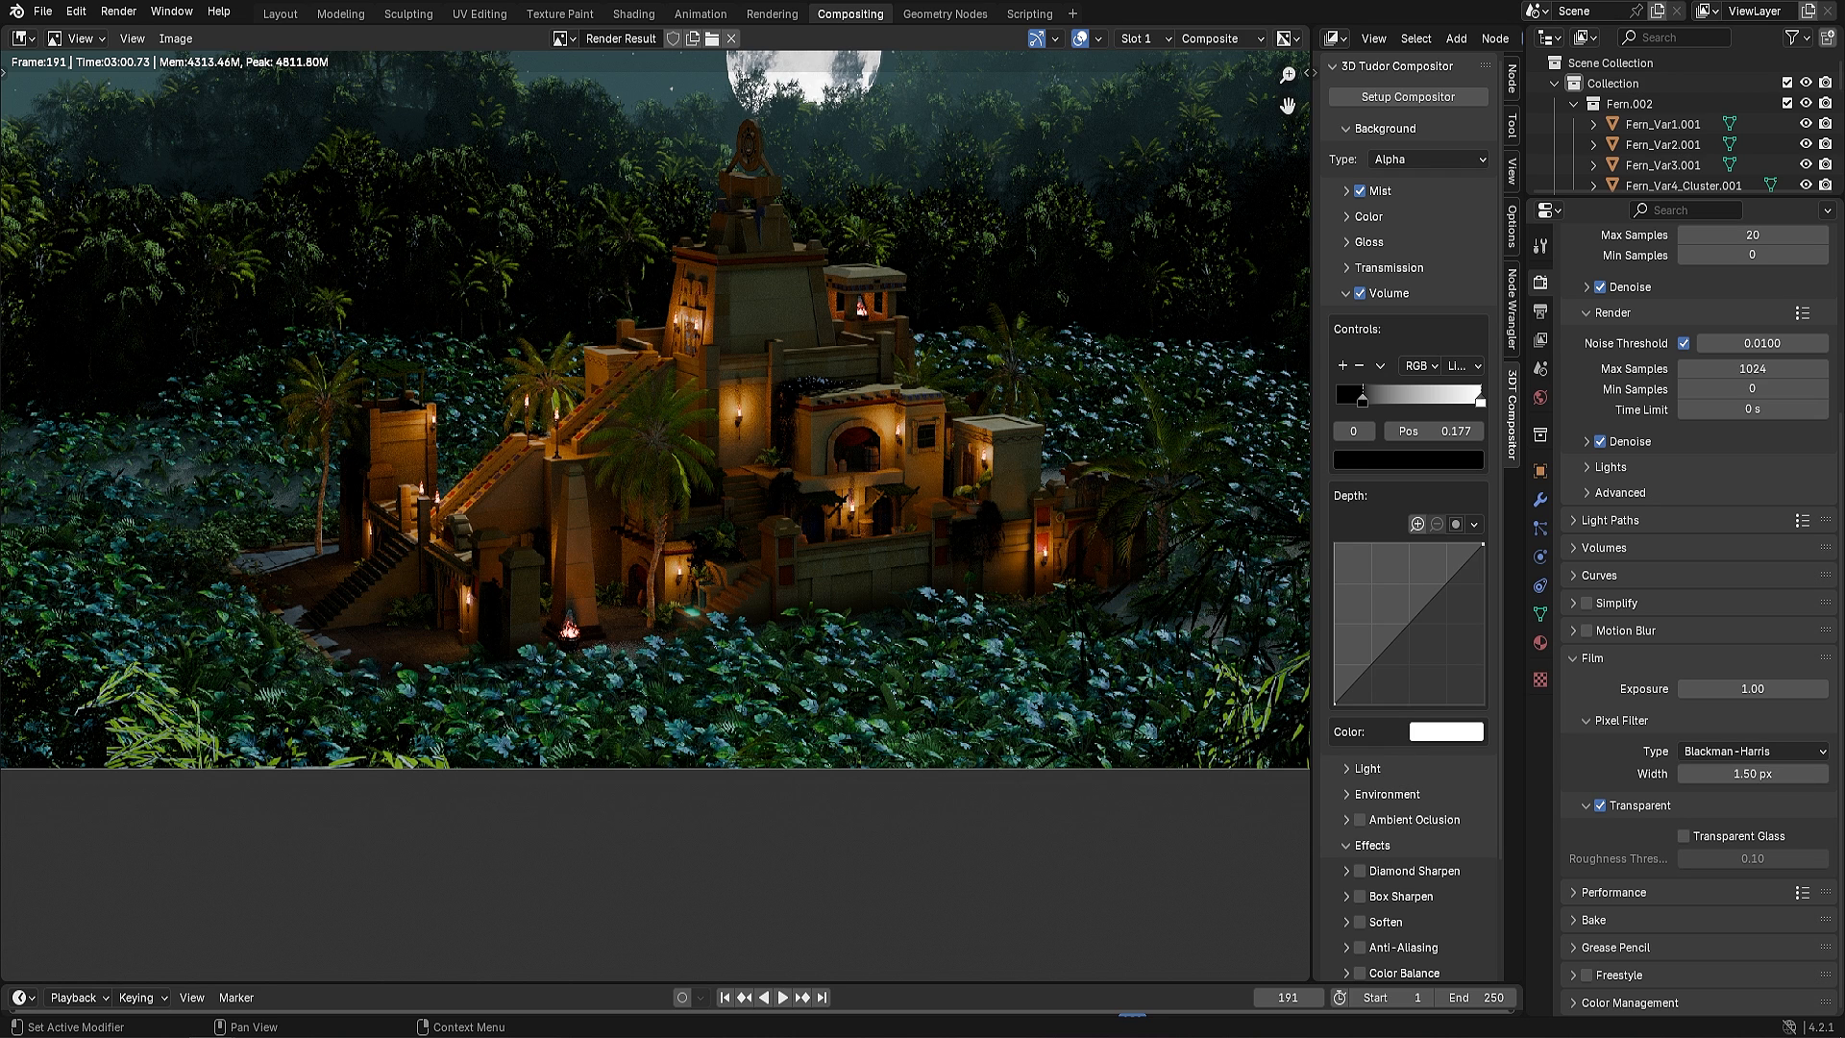
{"action": "left_click_drag", "start_coordinate": [1363, 398], "coordinate": [1359, 407]}
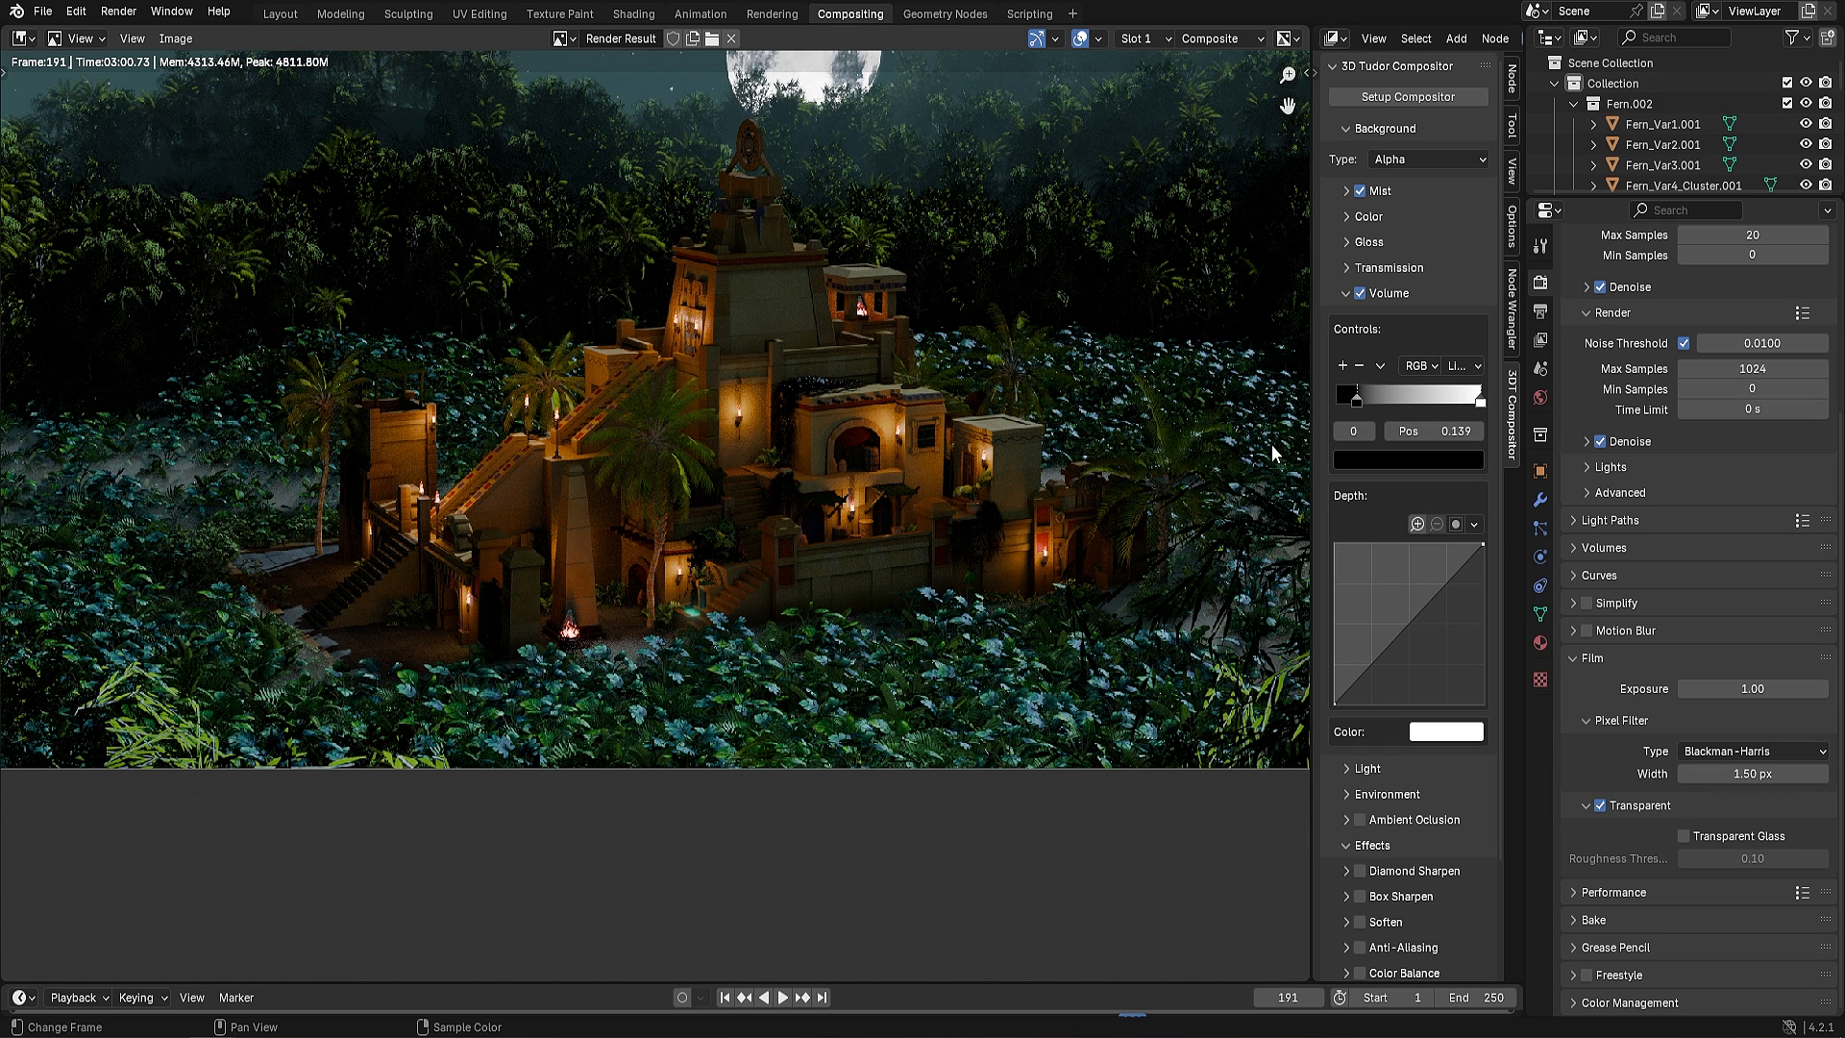
Bow the Volume Depth curve strongly upward and tint the volume color light green
{"action": "left_click_drag", "start_coordinate": [1405, 627], "coordinate": [1390, 608]}
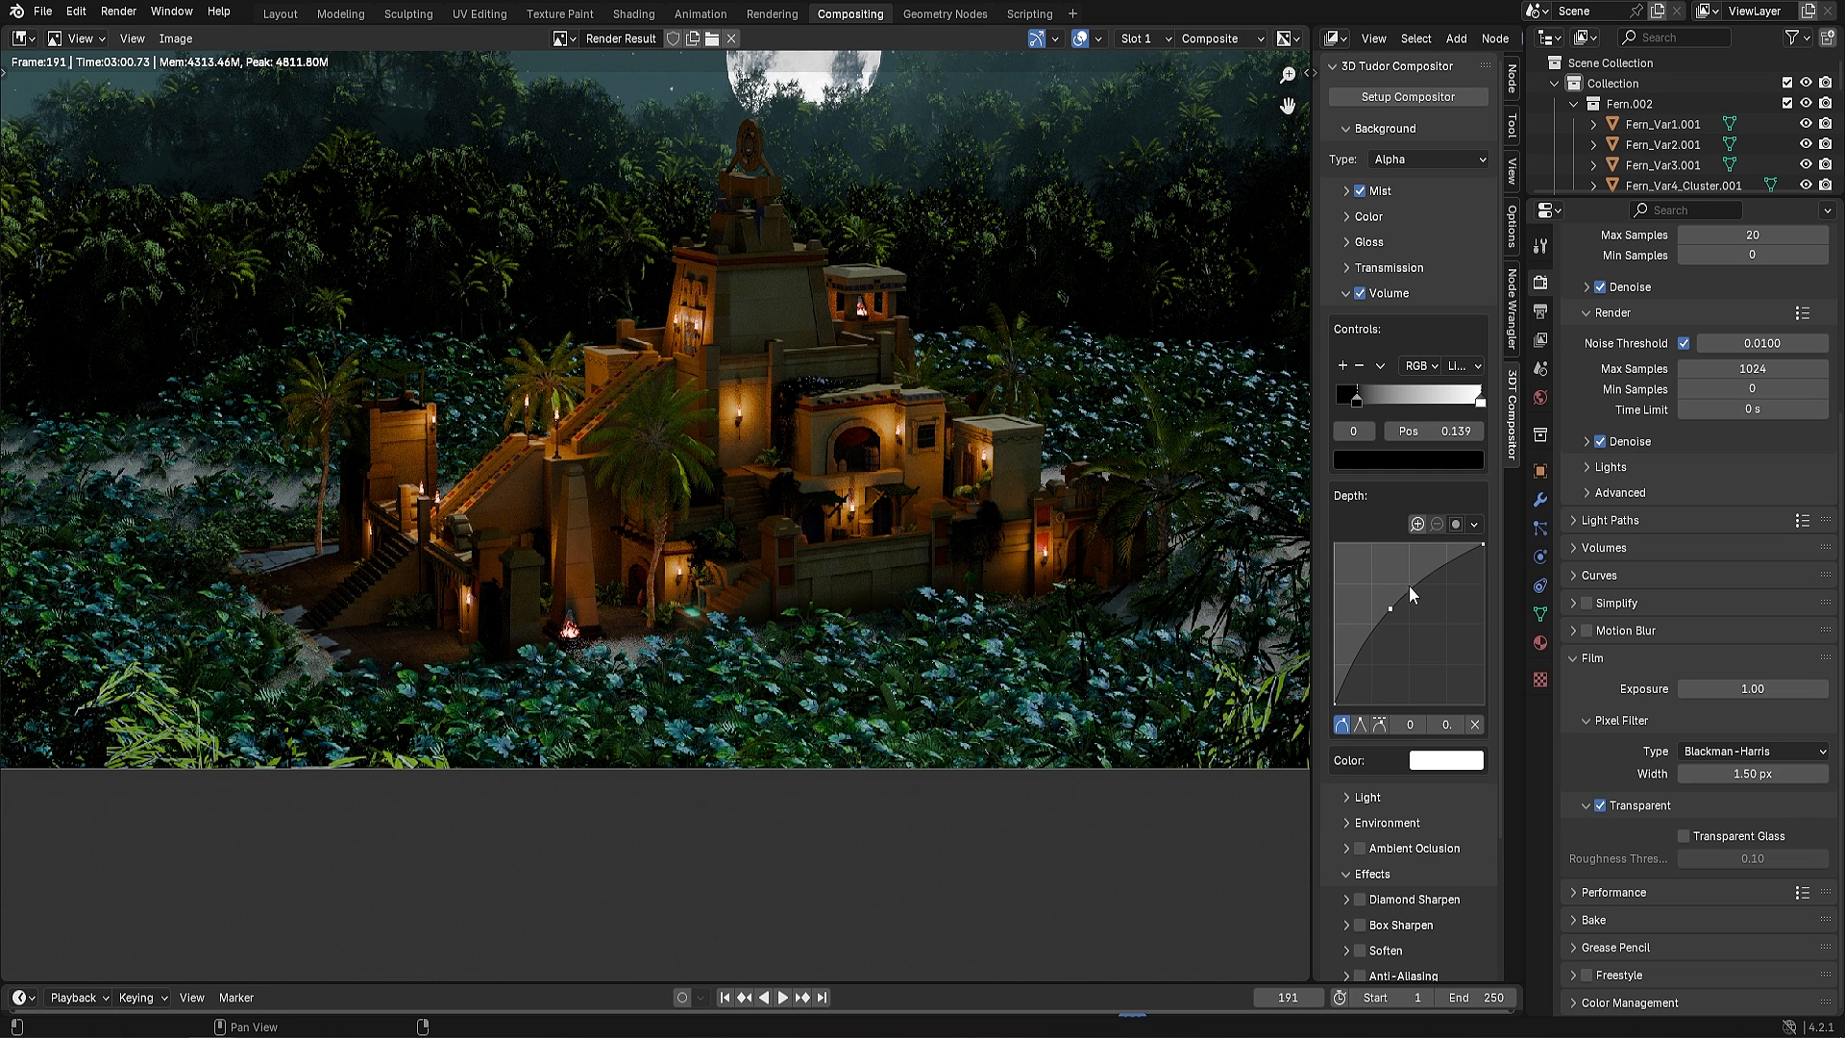
{"action": "left_click_drag", "start_coordinate": [1390, 608], "coordinate": [1380, 585]}
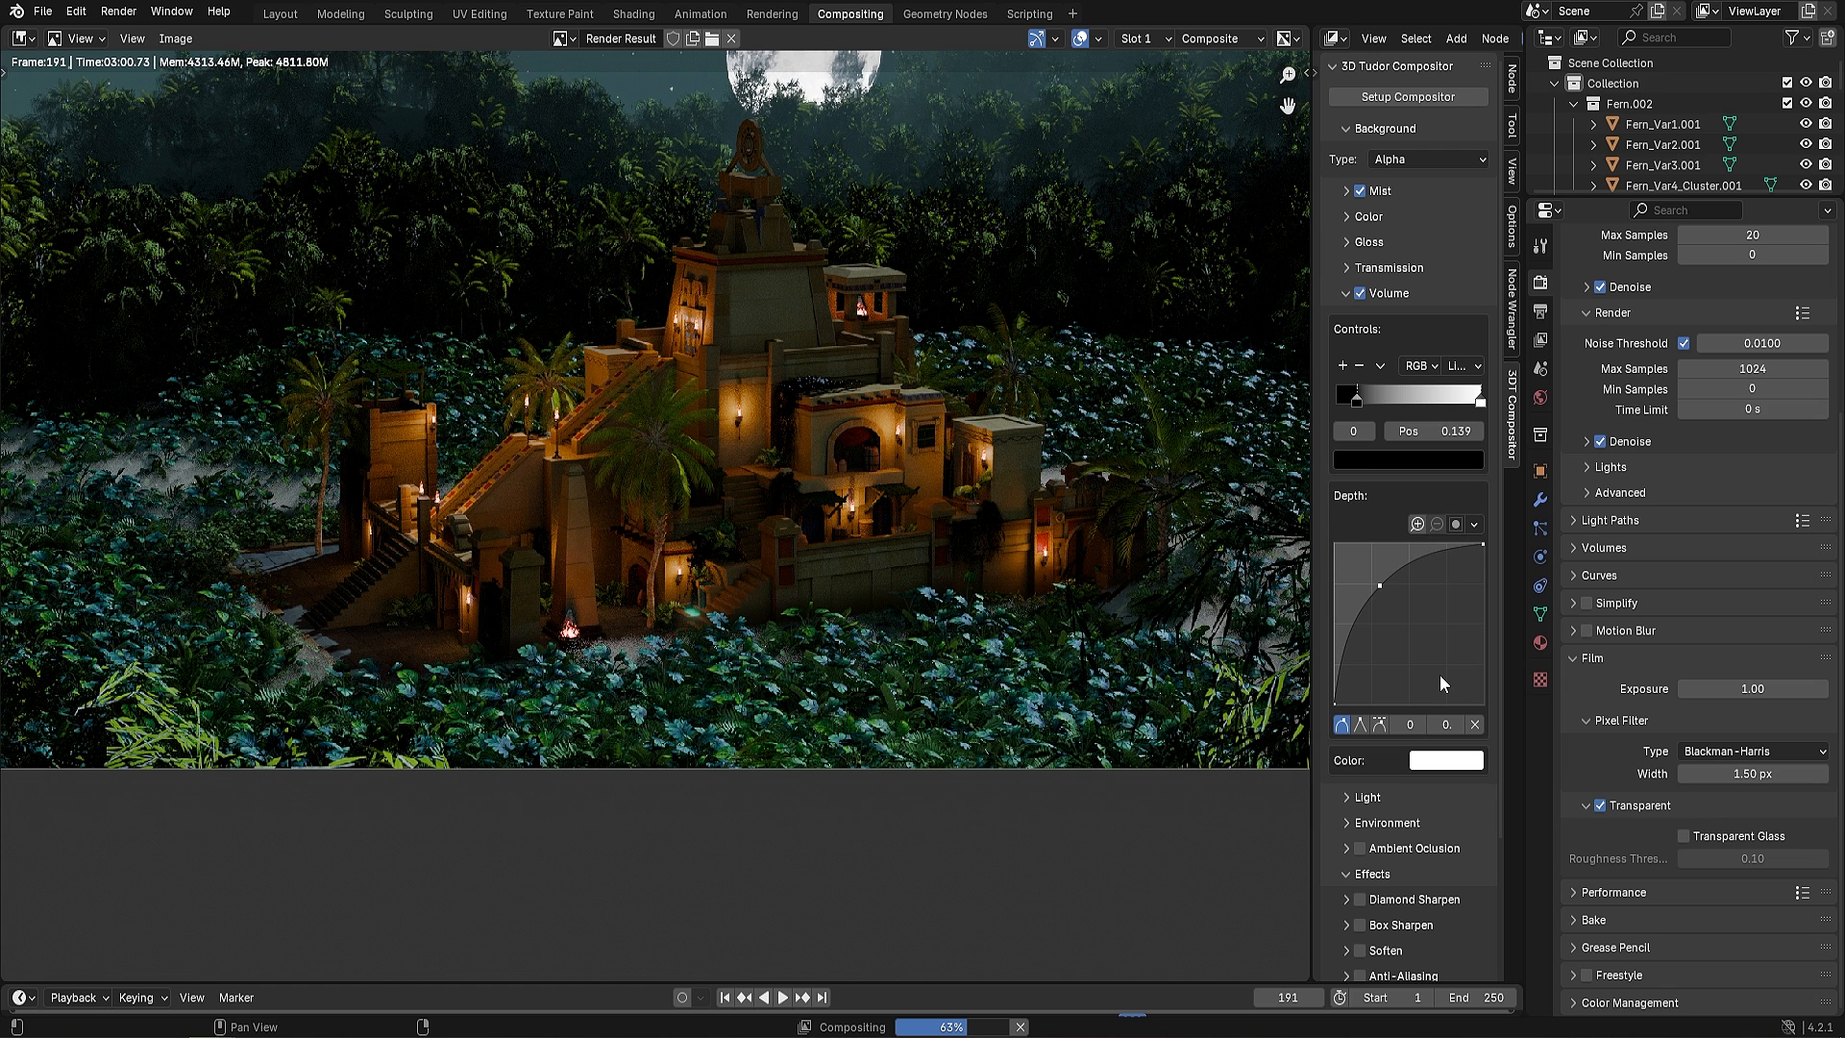
{"action": "left_click", "coordinate": [1441, 760]}
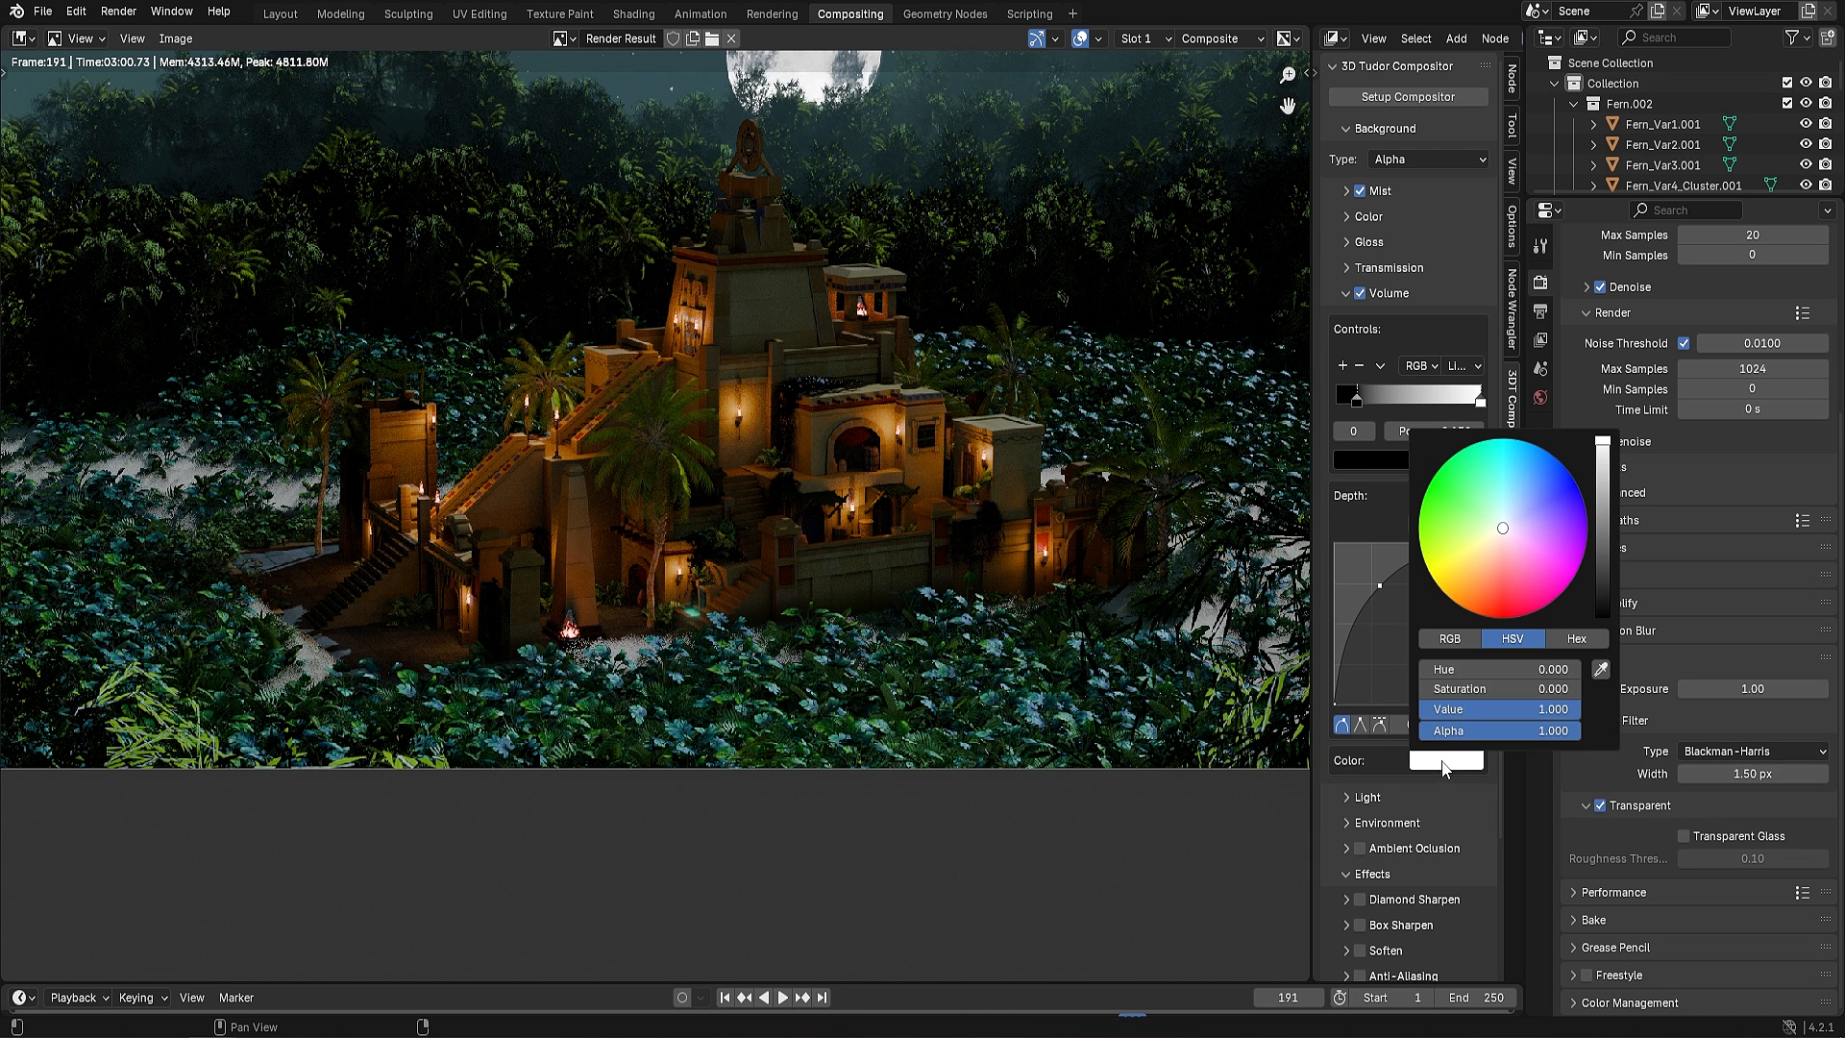
{"action": "left_click_drag", "start_coordinate": [1494, 567], "coordinate": [1480, 523]}
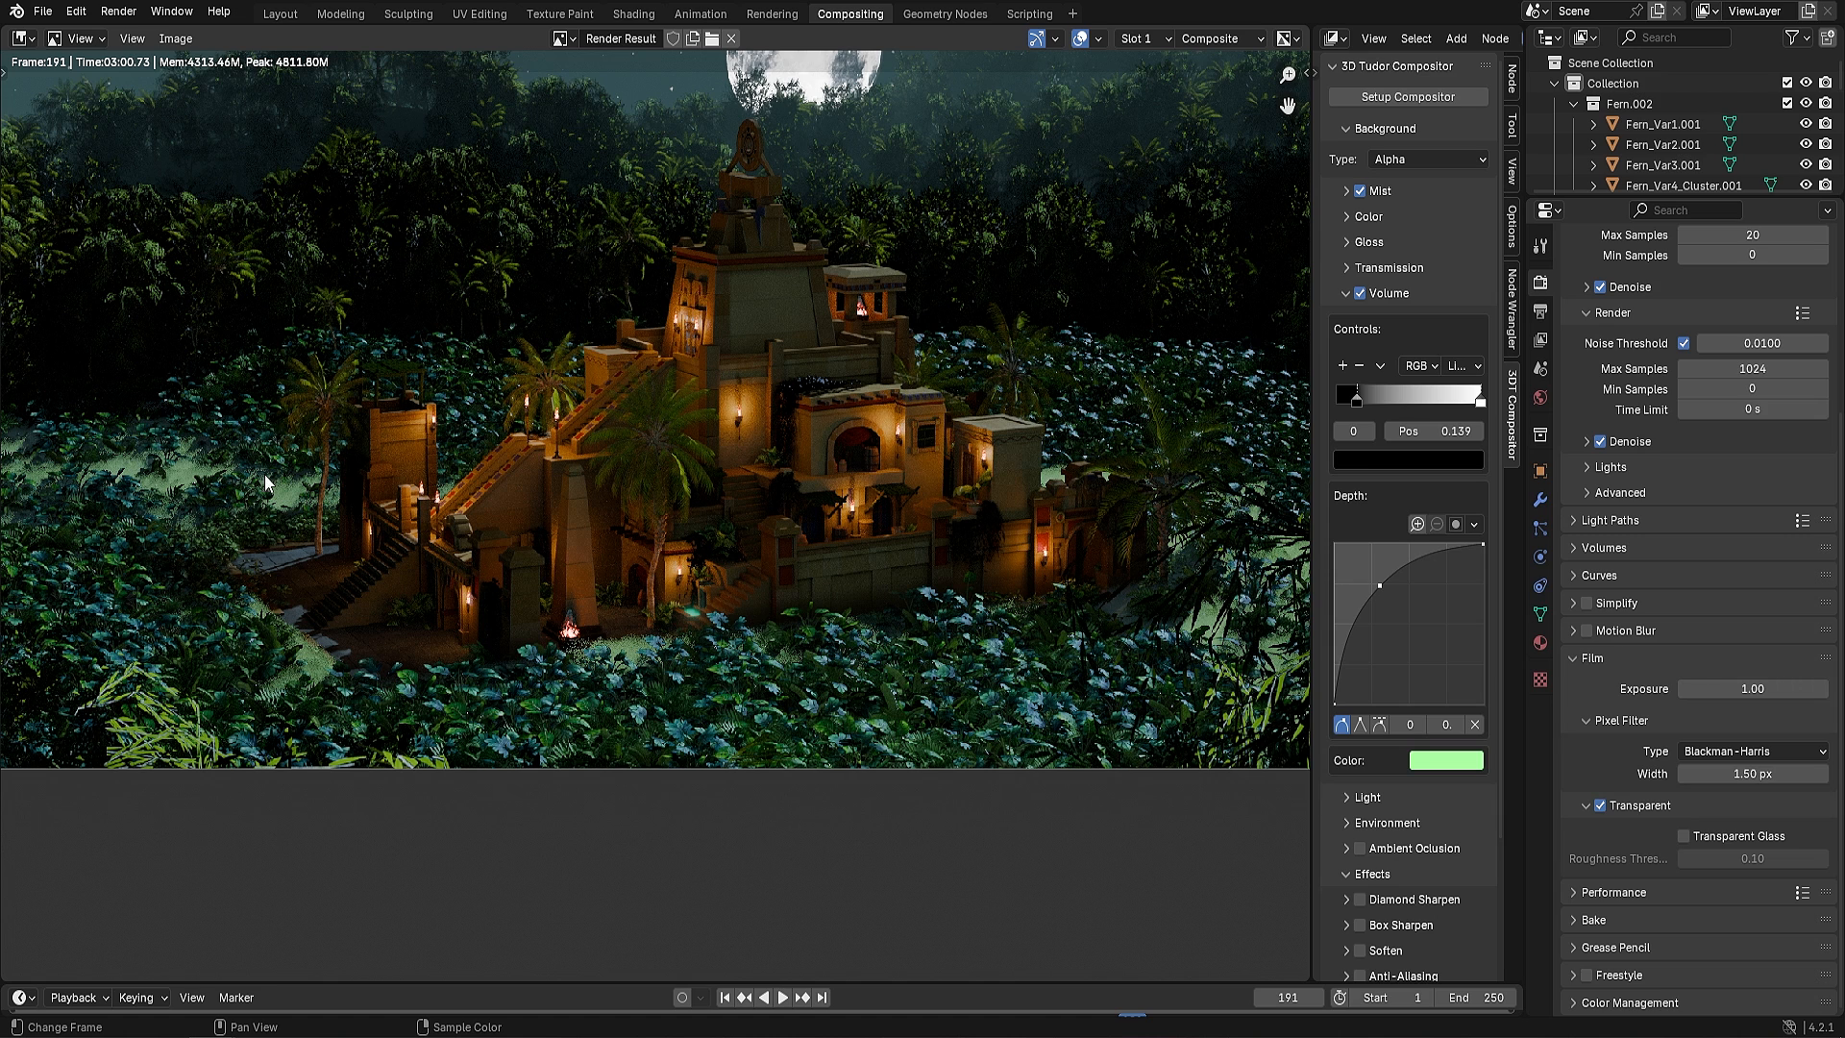
Lower the Volume Depth curve's bow slightly and move the ramp's black stop to position 0.101
{"action": "left_click_drag", "start_coordinate": [1386, 586], "coordinate": [1400, 601]}
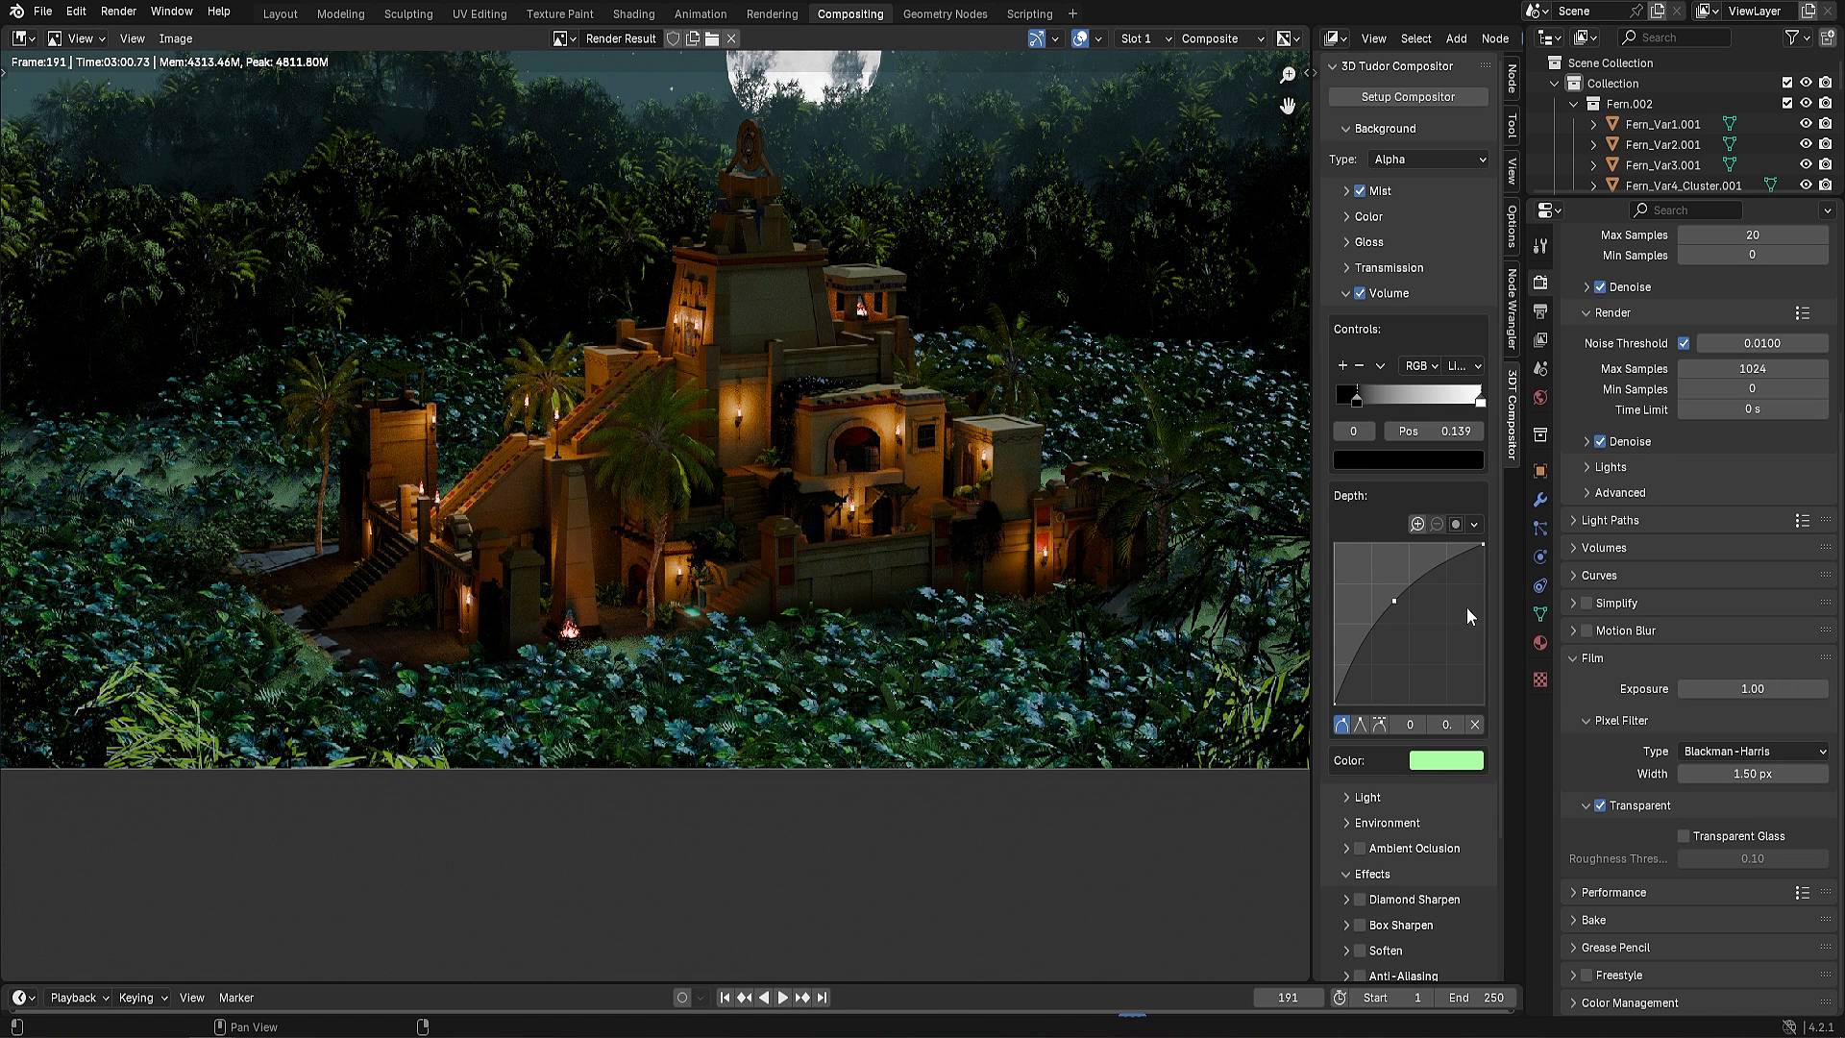
{"action": "left_click_drag", "start_coordinate": [1359, 401], "coordinate": [1353, 402]}
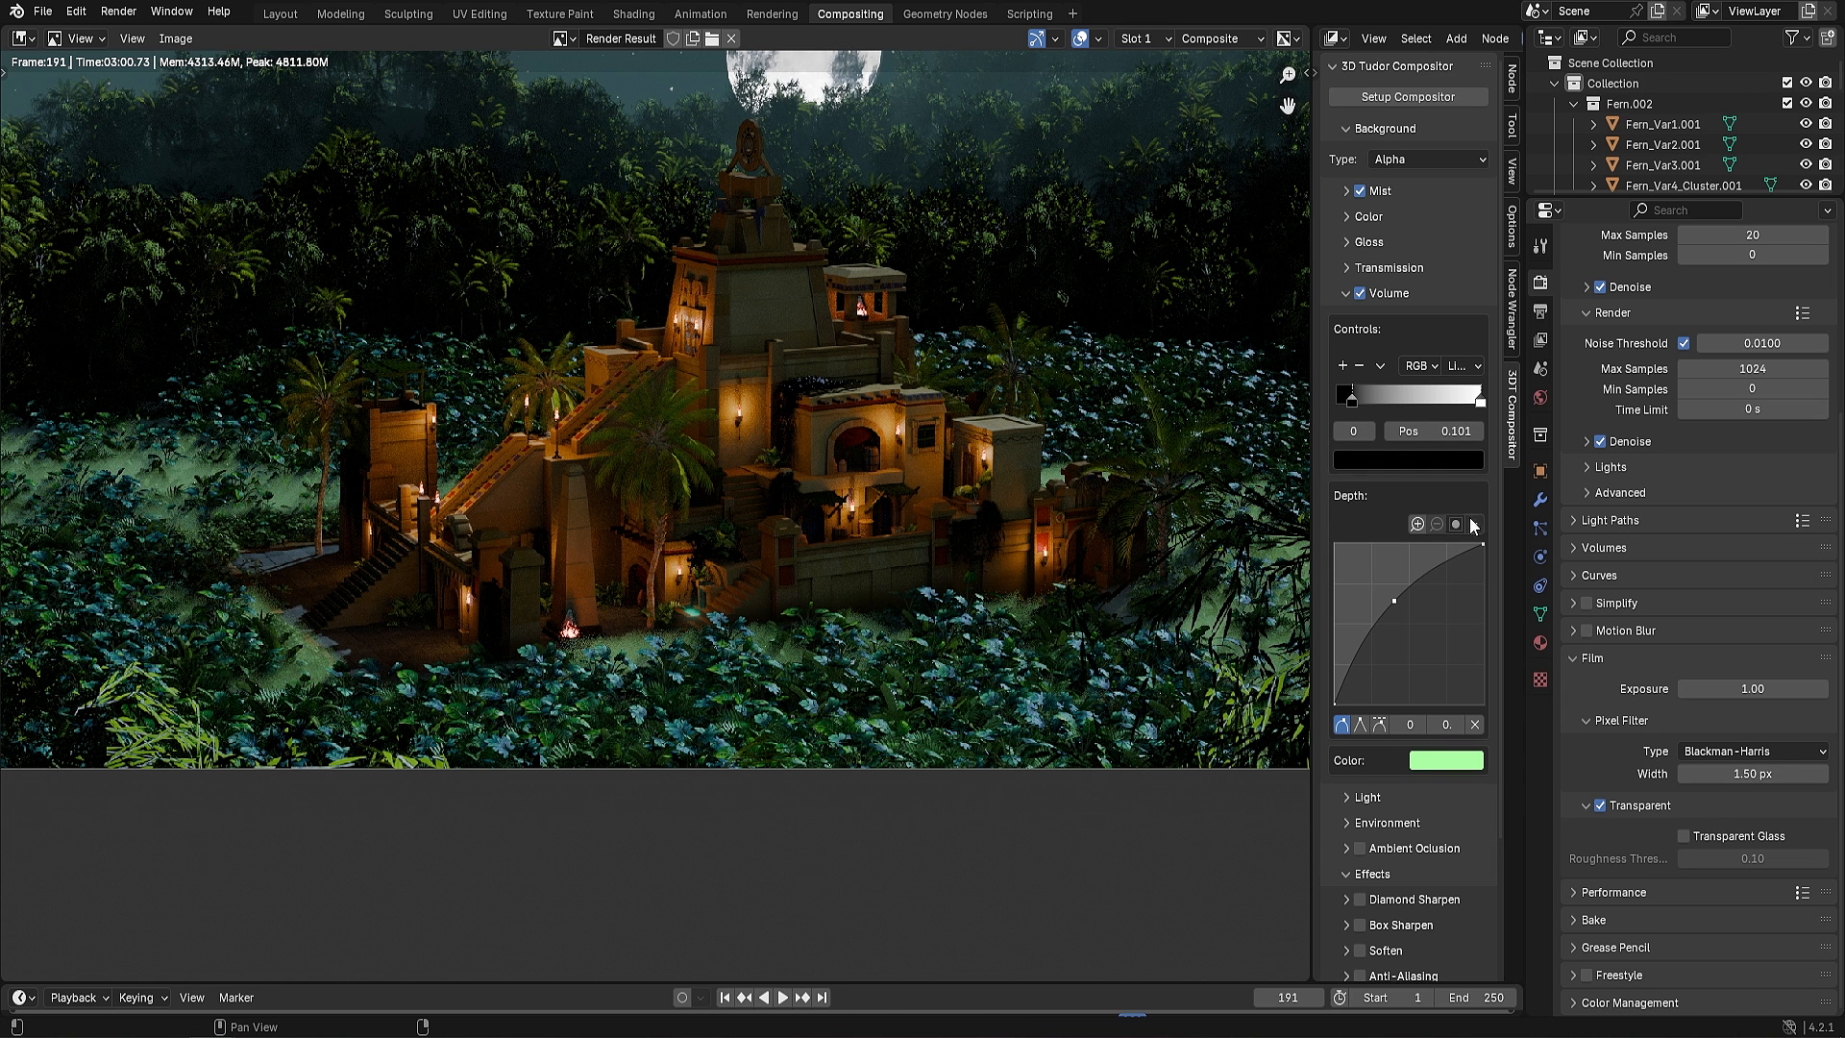
Set the Volume color to a pale mint and collapse the Volume settings
{"action": "left_click", "coordinate": [1446, 762]}
{"action": "left_click", "coordinate": [1492, 519]}
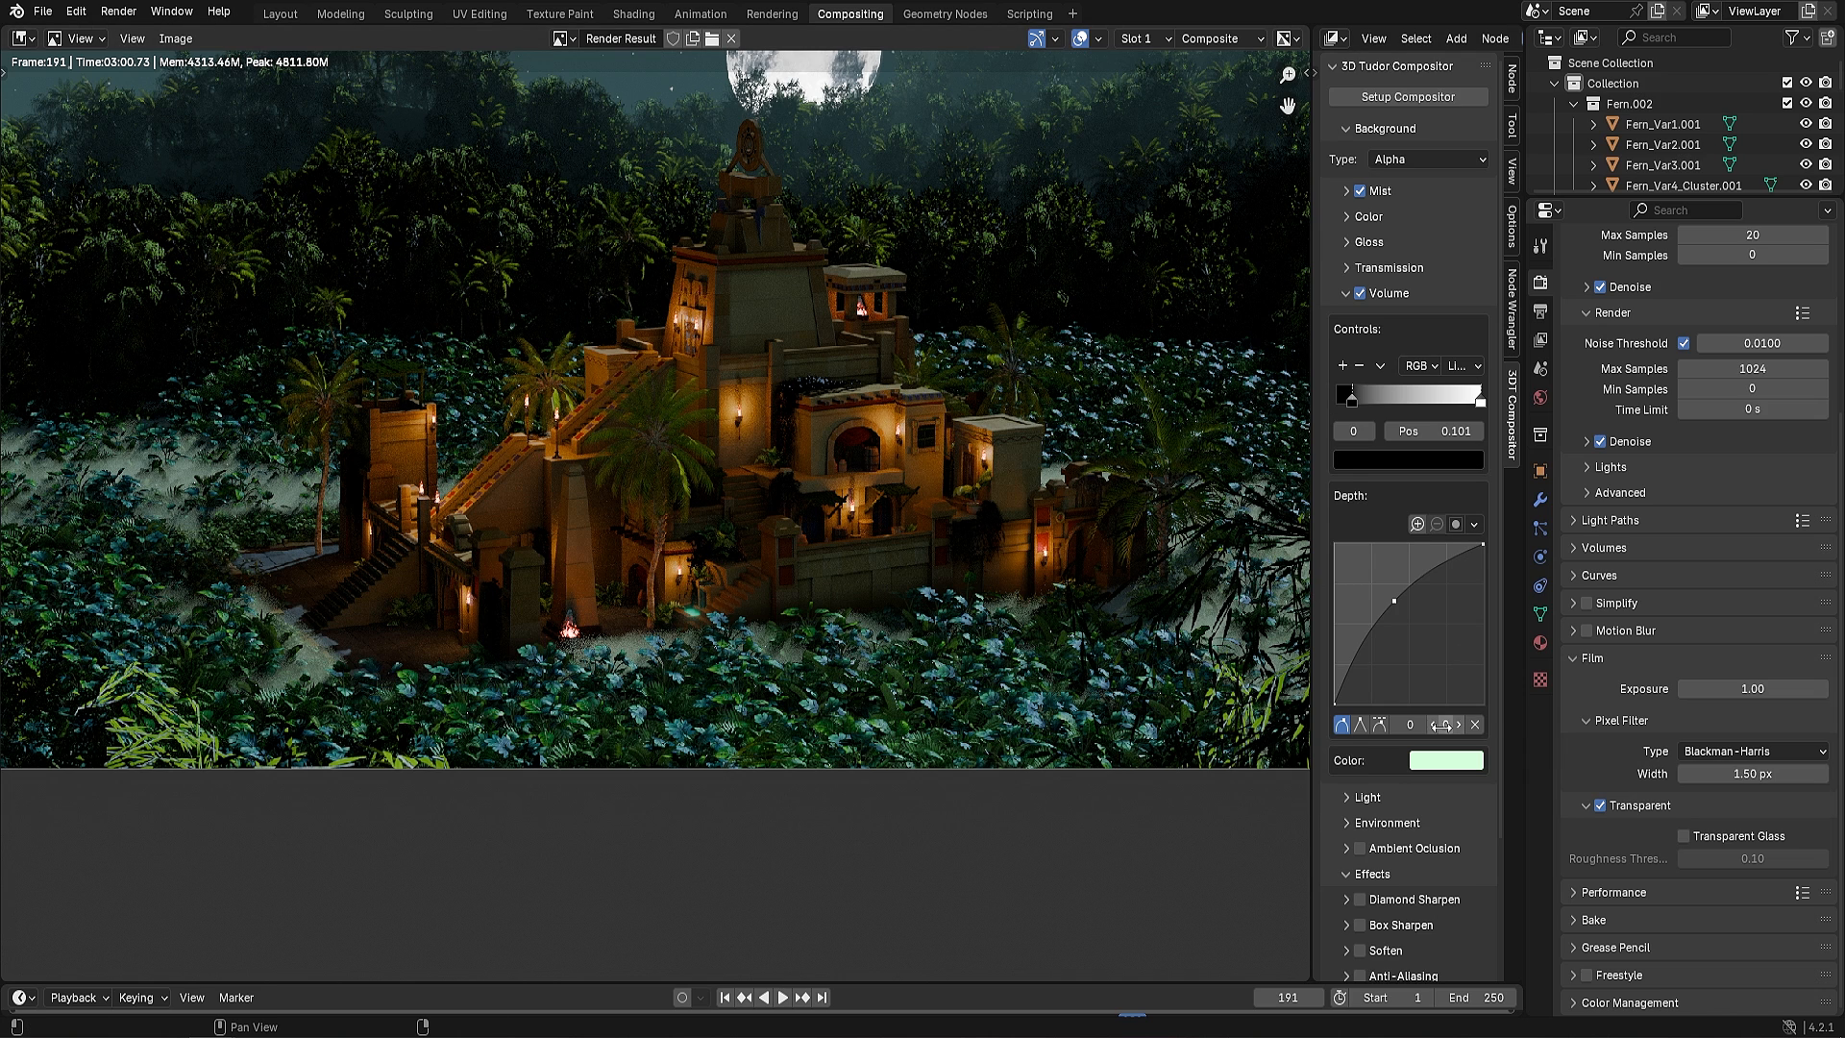
{"action": "scroll", "coordinate": [1442, 776], "scroll_direction": "down", "scroll_amount": 4}
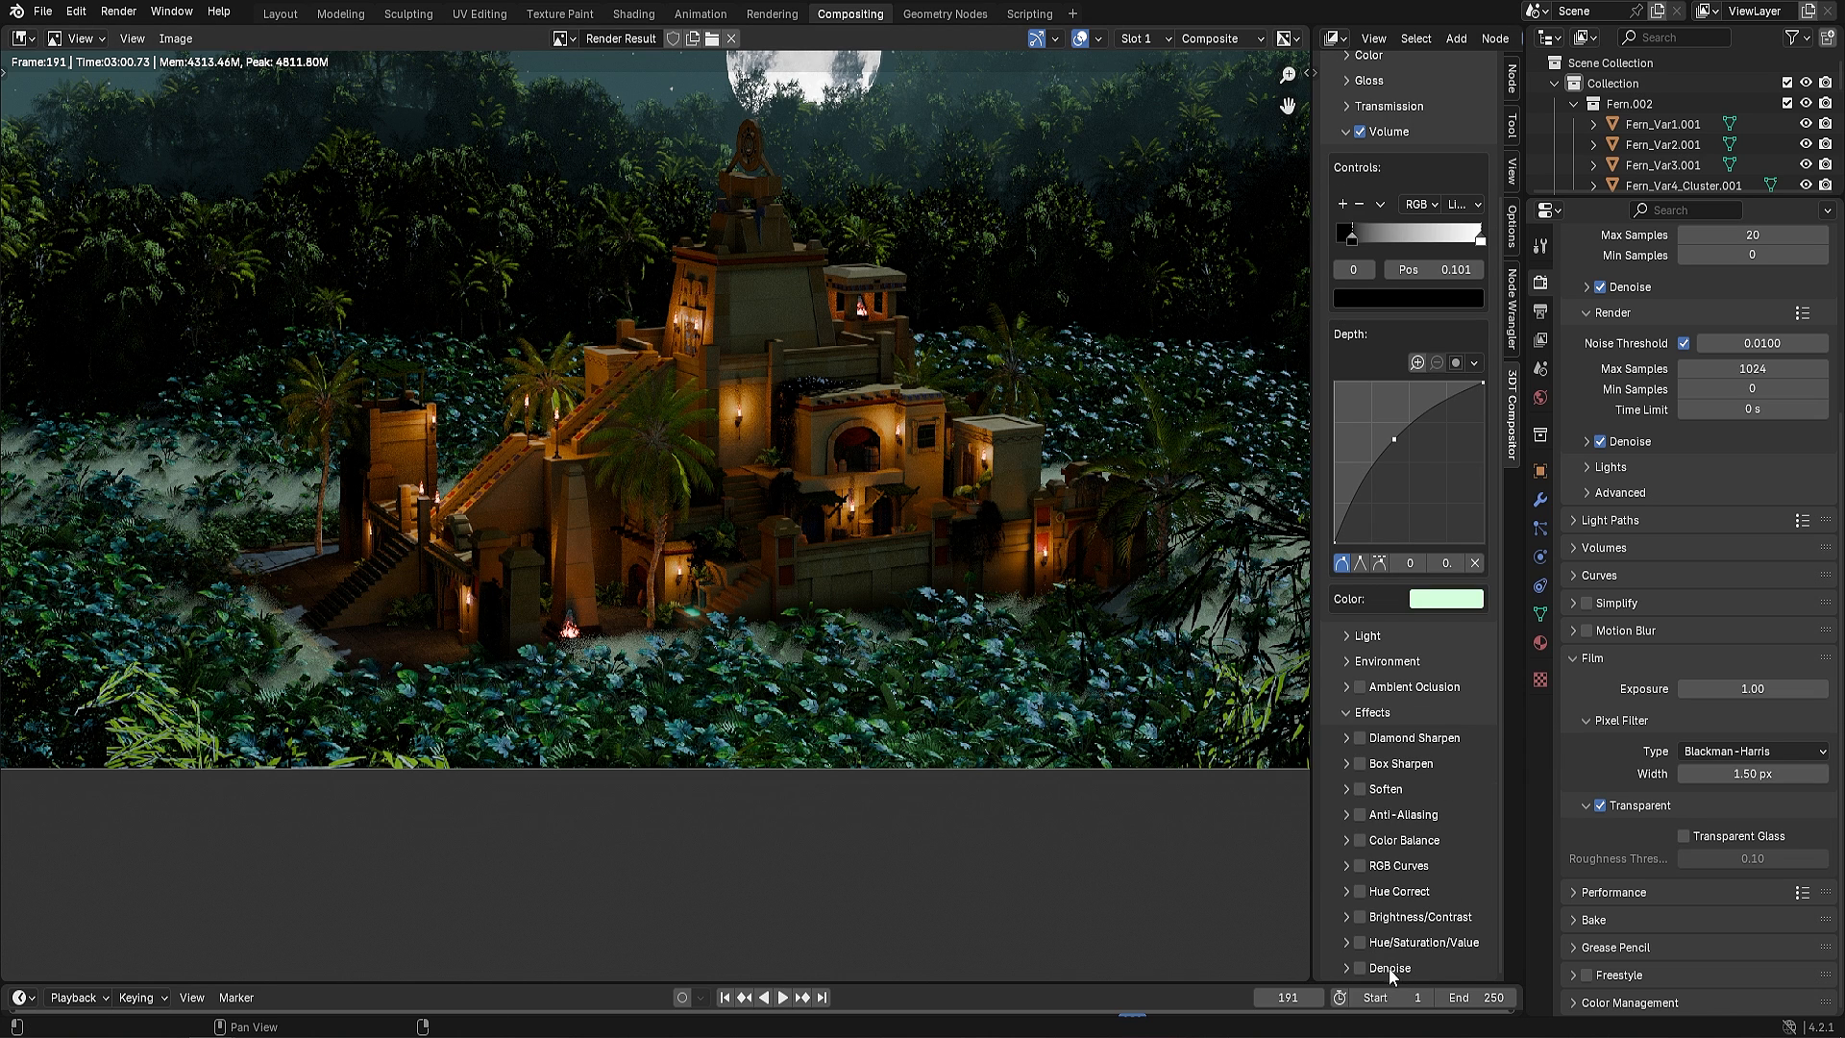
{"action": "left_click", "coordinate": [1360, 968]}
{"action": "left_click", "coordinate": [1372, 970]}
{"action": "left_click", "coordinate": [1347, 131]}
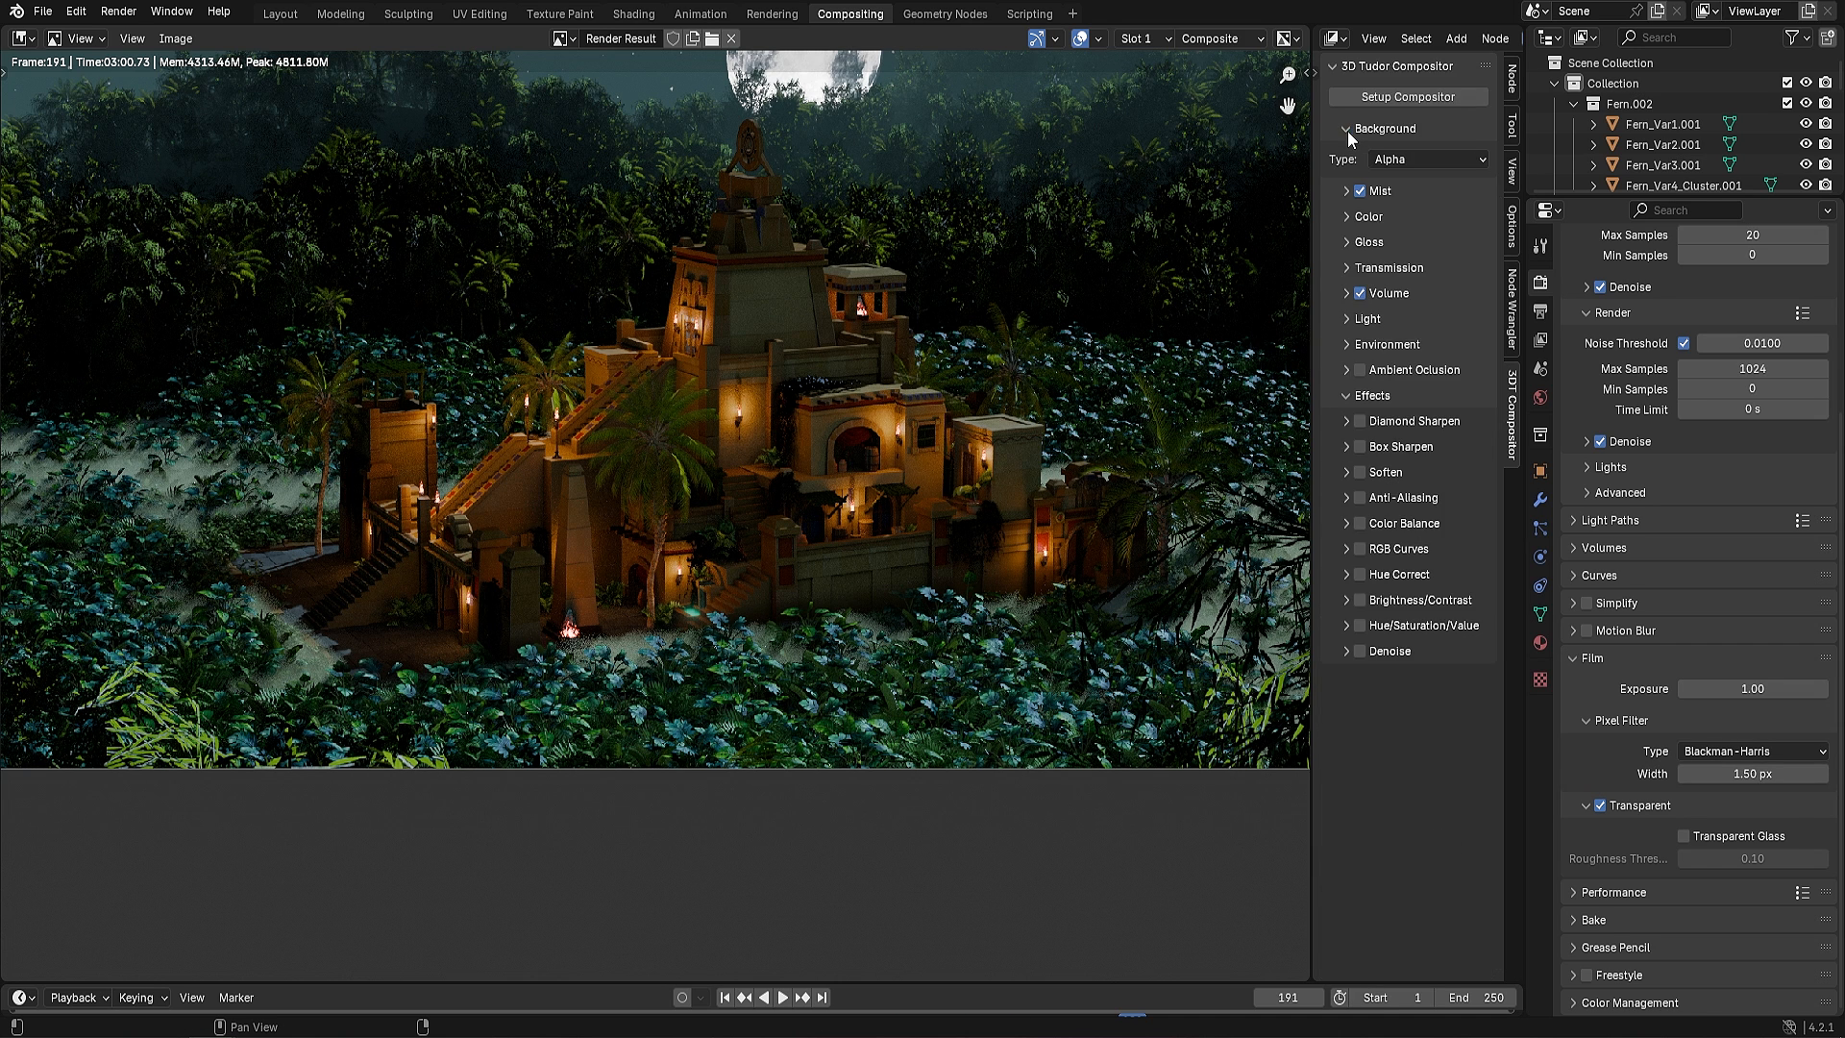
Expand the Light settings and try Bloom on the whole render, leaving it switched off
{"action": "left_click", "coordinate": [1346, 318]}
{"action": "scroll", "coordinate": [936, 281], "scroll_direction": "down", "scroll_amount": 3}
{"action": "scroll", "coordinate": [908, 379], "scroll_direction": "up", "scroll_amount": 3}
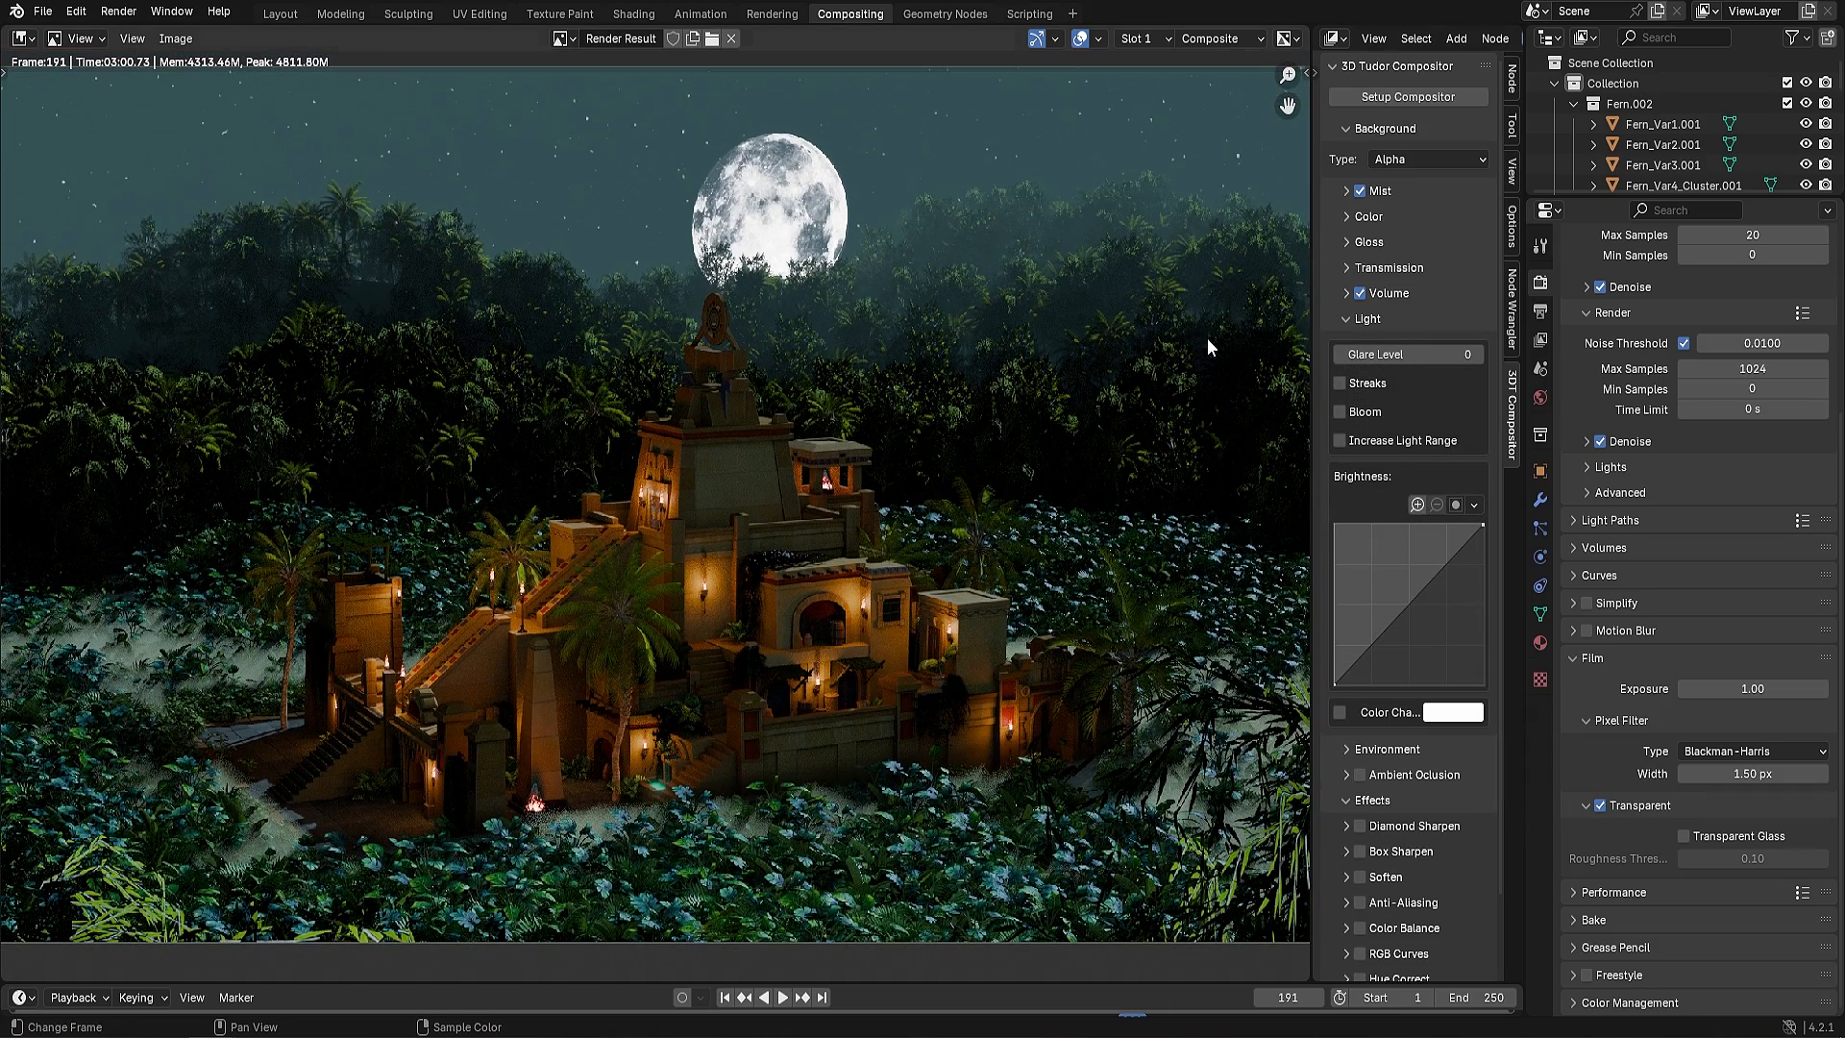
{"action": "left_click", "coordinate": [1341, 413]}
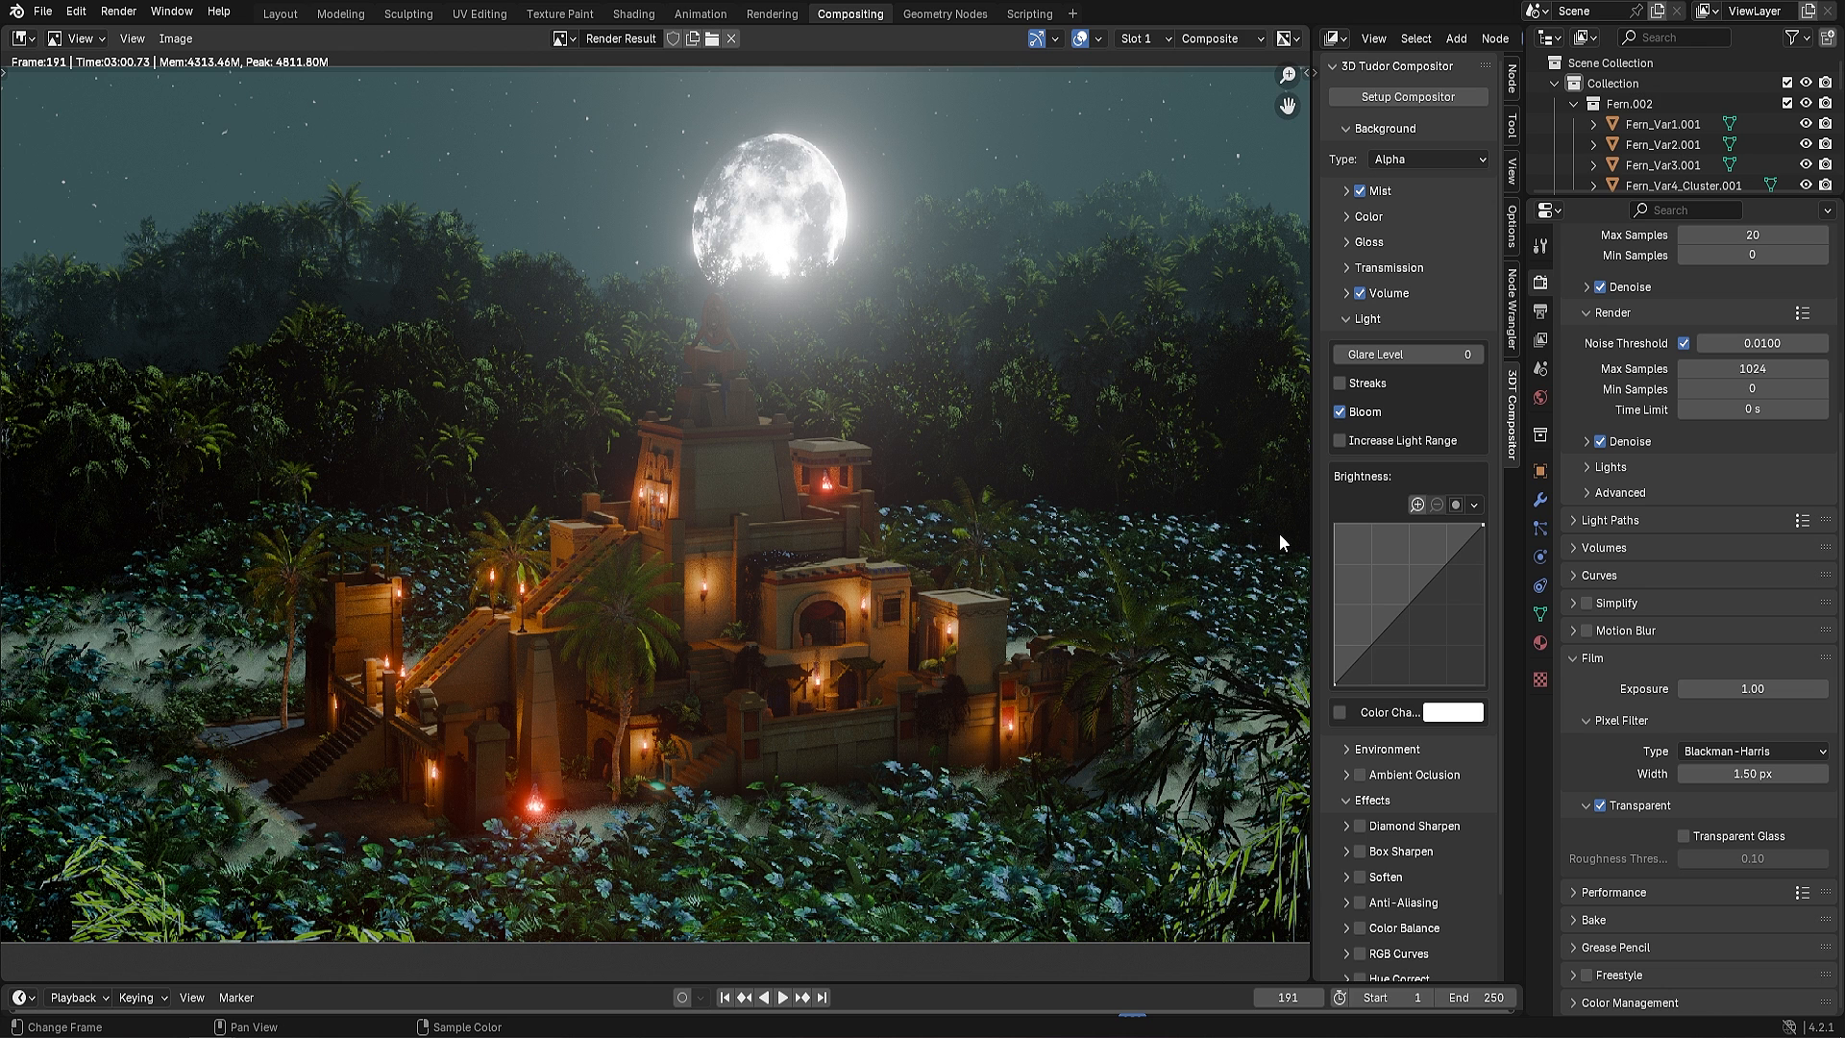
{"action": "left_click", "coordinate": [1341, 413]}
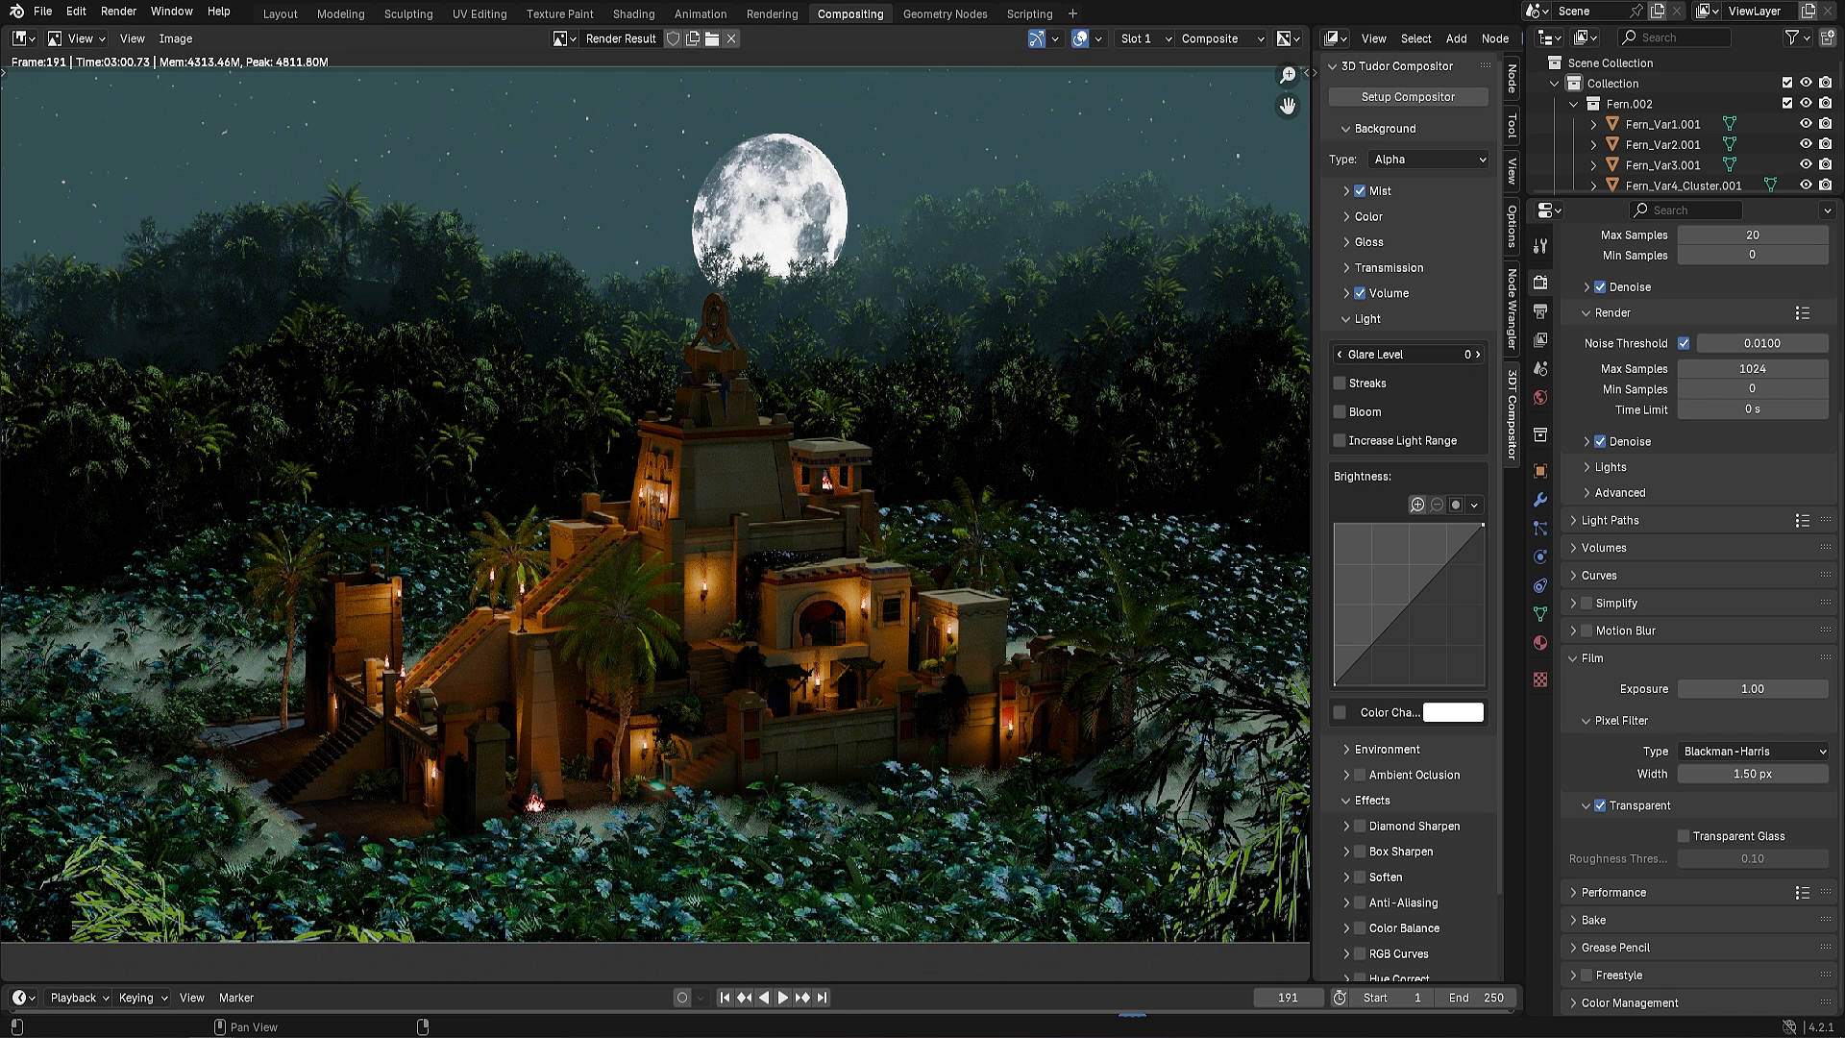
Set the Light pass's Glare Level to 1 and bend its Brightness curve slightly below the diagonal
{"action": "left_click", "coordinate": [1479, 354]}
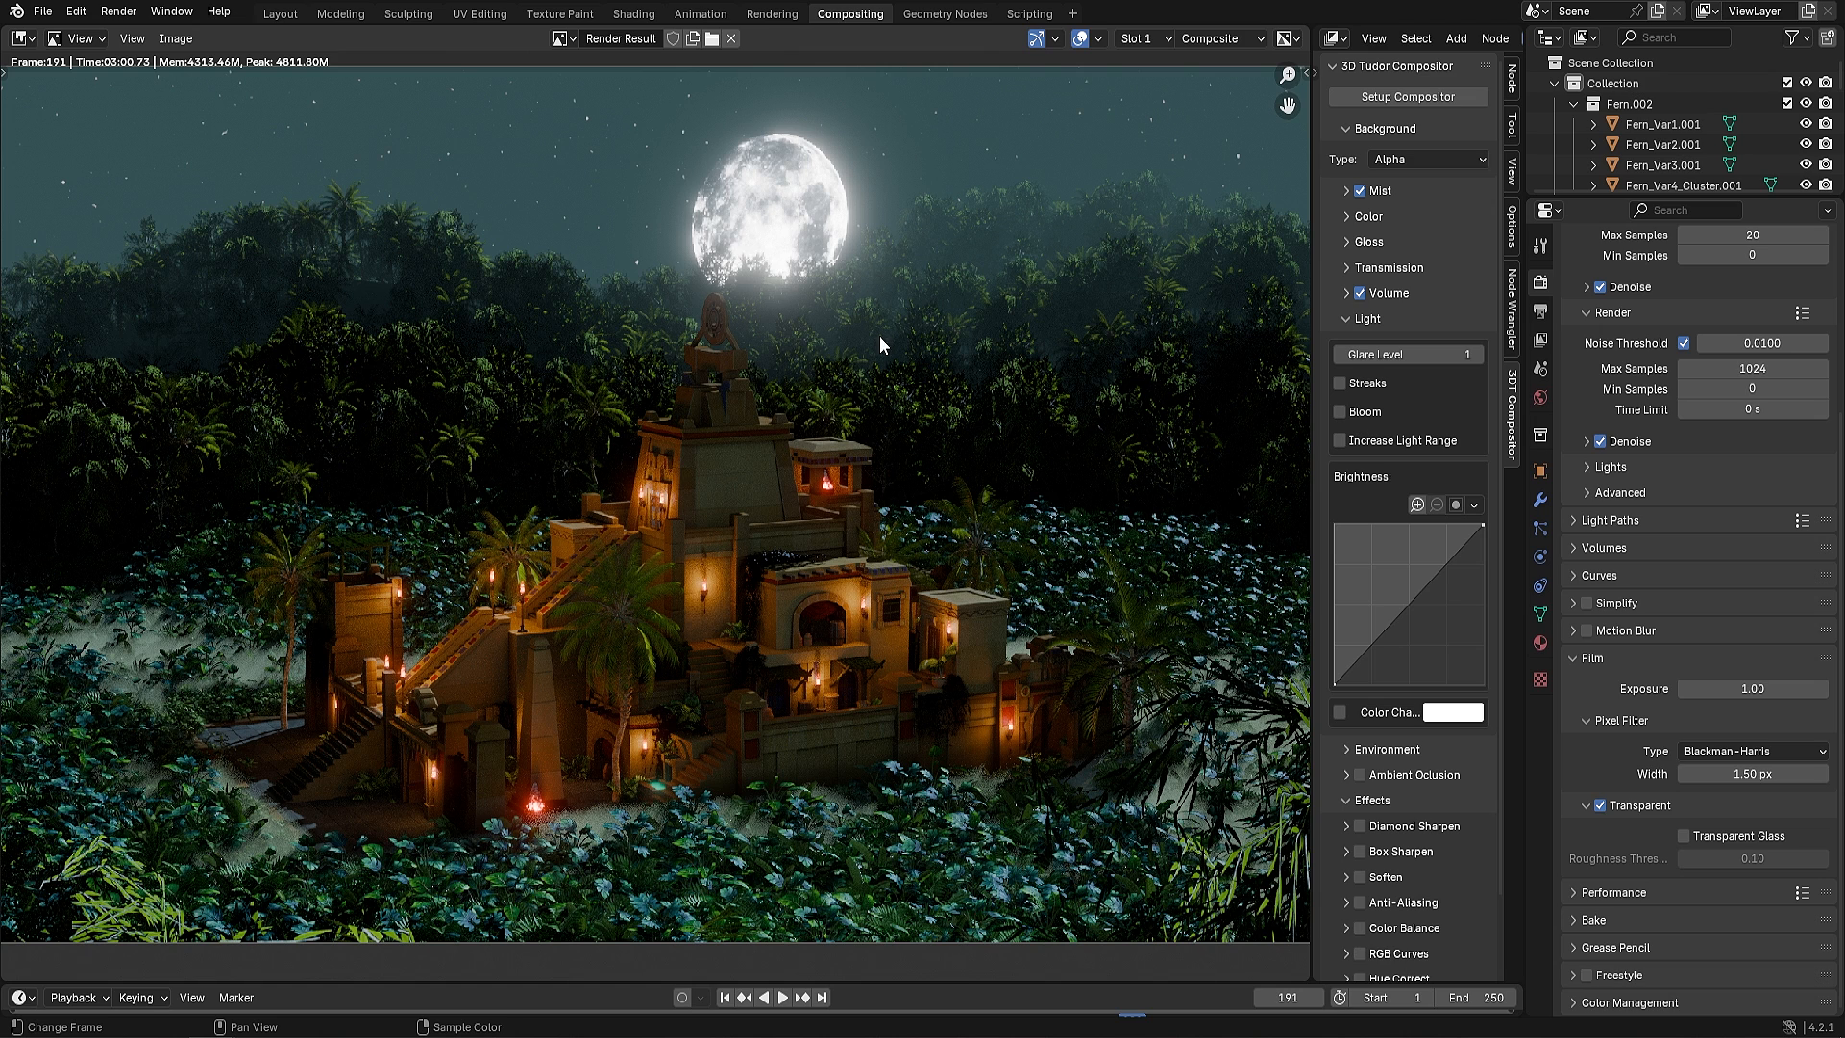
{"action": "left_click_drag", "start_coordinate": [1409, 604], "coordinate": [1386, 579]}
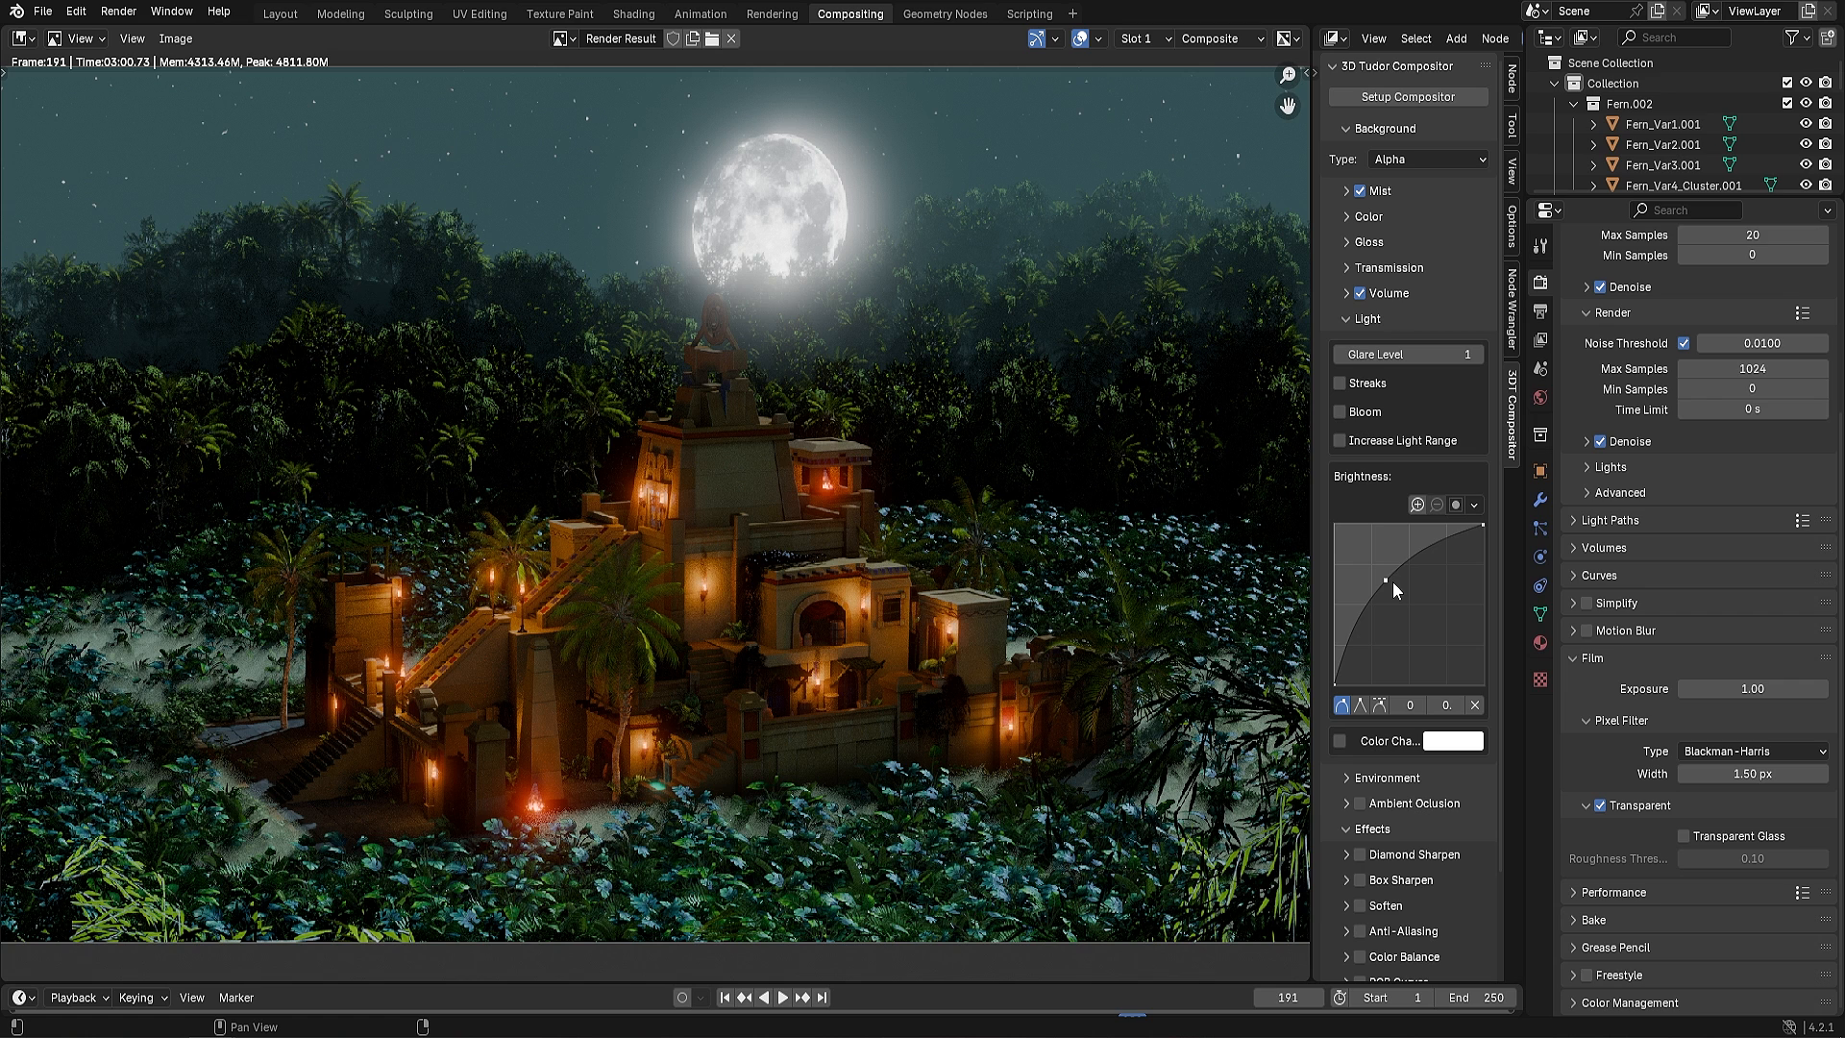
{"action": "left_click_drag", "start_coordinate": [1392, 581], "coordinate": [1421, 602]}
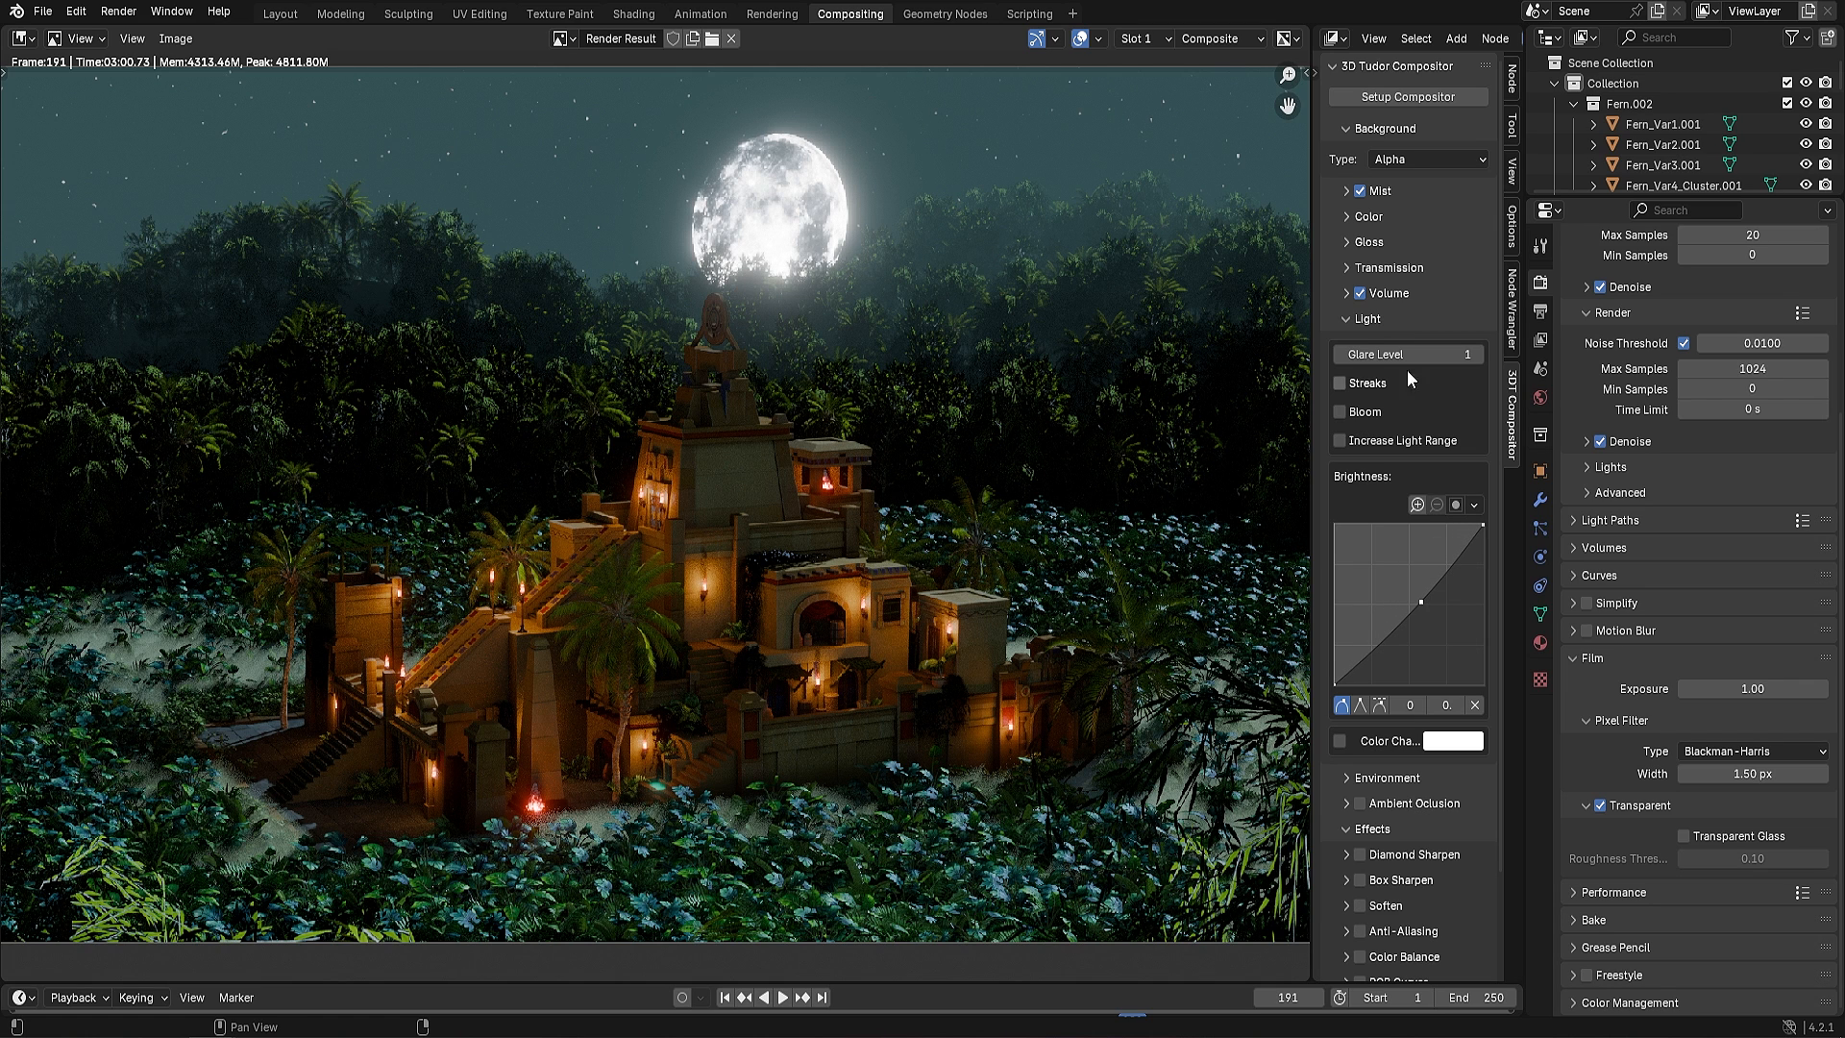
Enable Increase Light Range and the light color change, giving the lights a pale cyan color
{"action": "left_click", "coordinate": [1340, 440]}
{"action": "left_click", "coordinate": [1340, 741]}
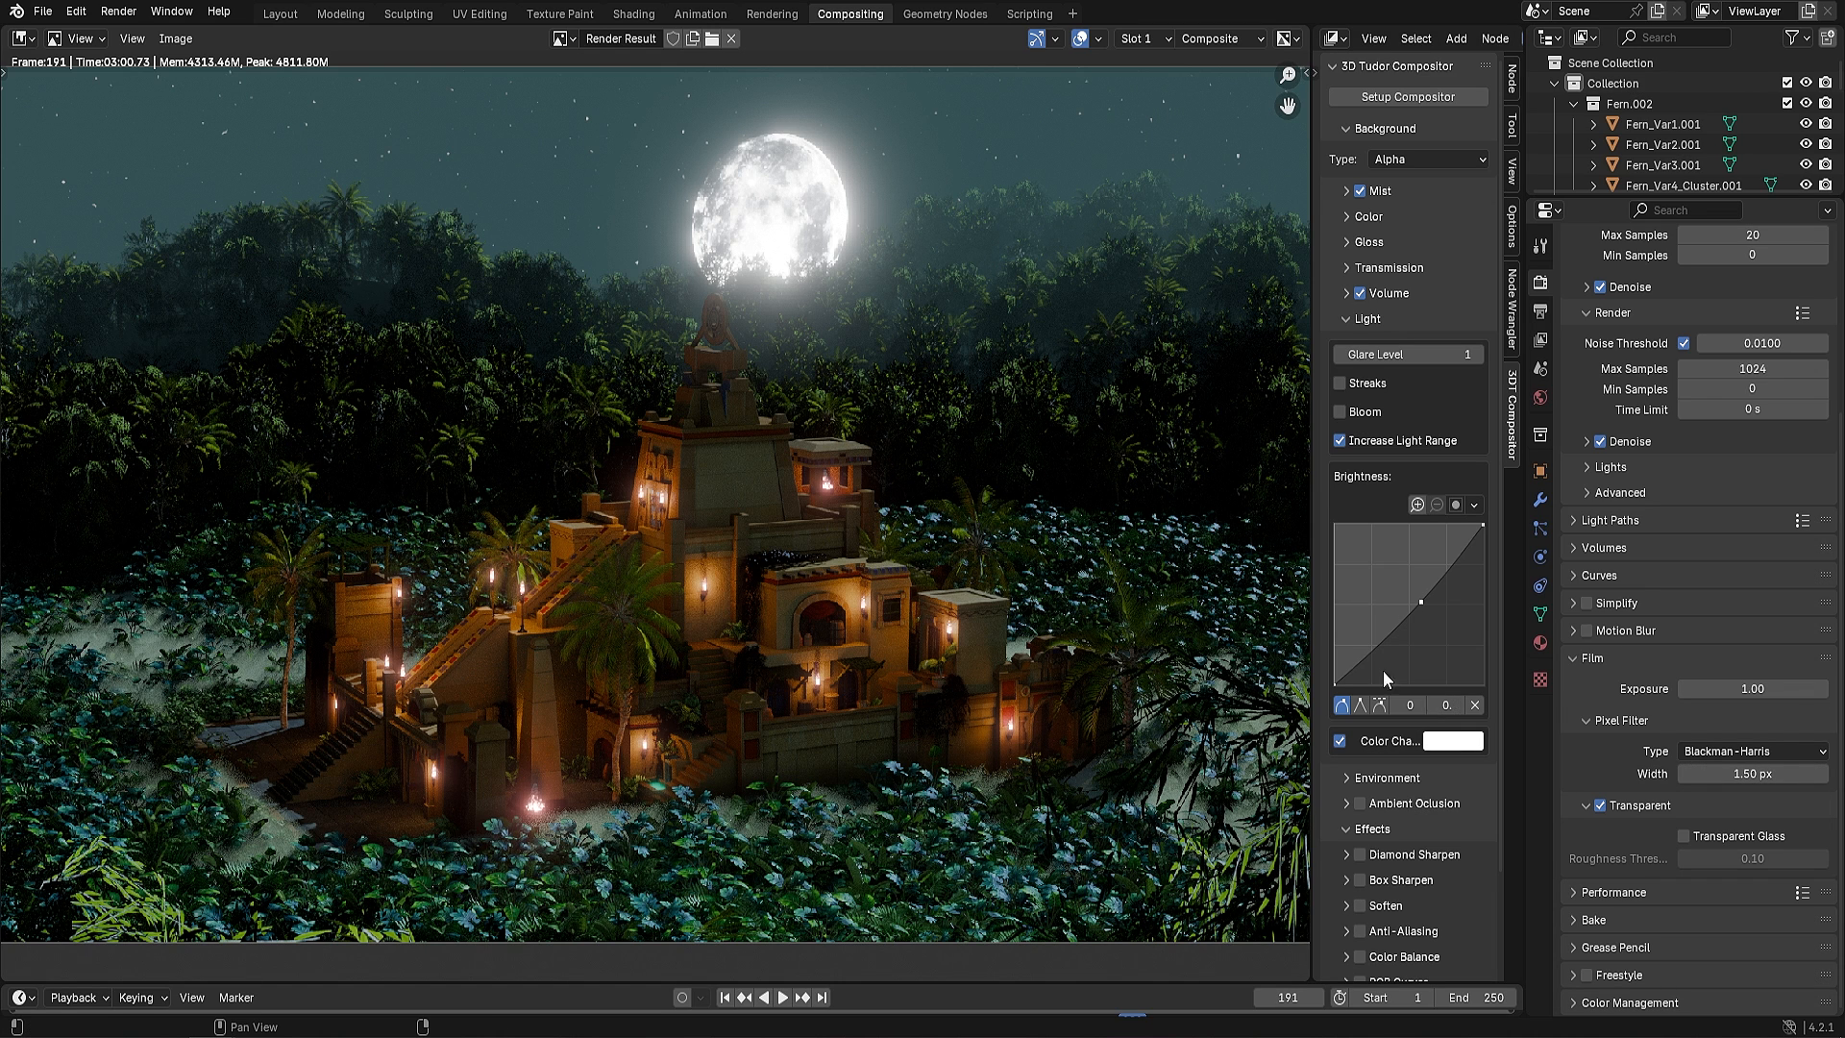
{"action": "left_click", "coordinate": [1461, 742]}
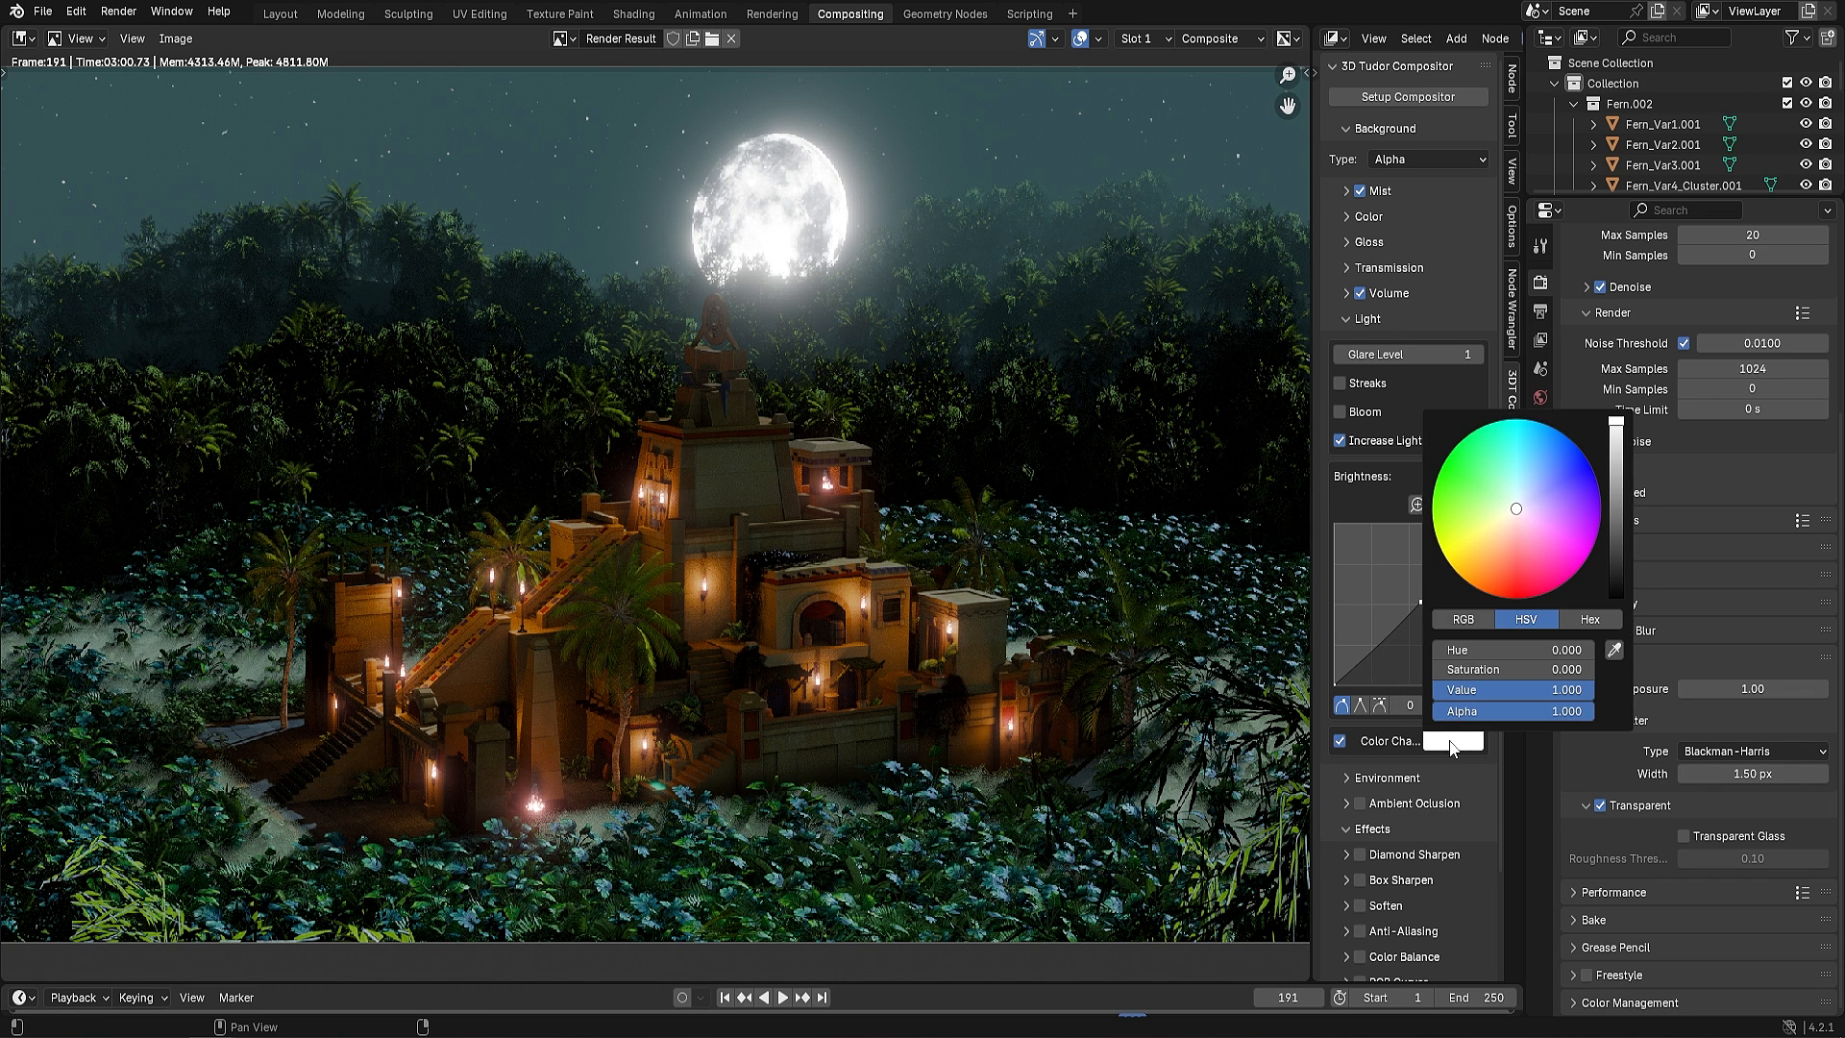
{"action": "left_click", "coordinate": [1518, 484]}
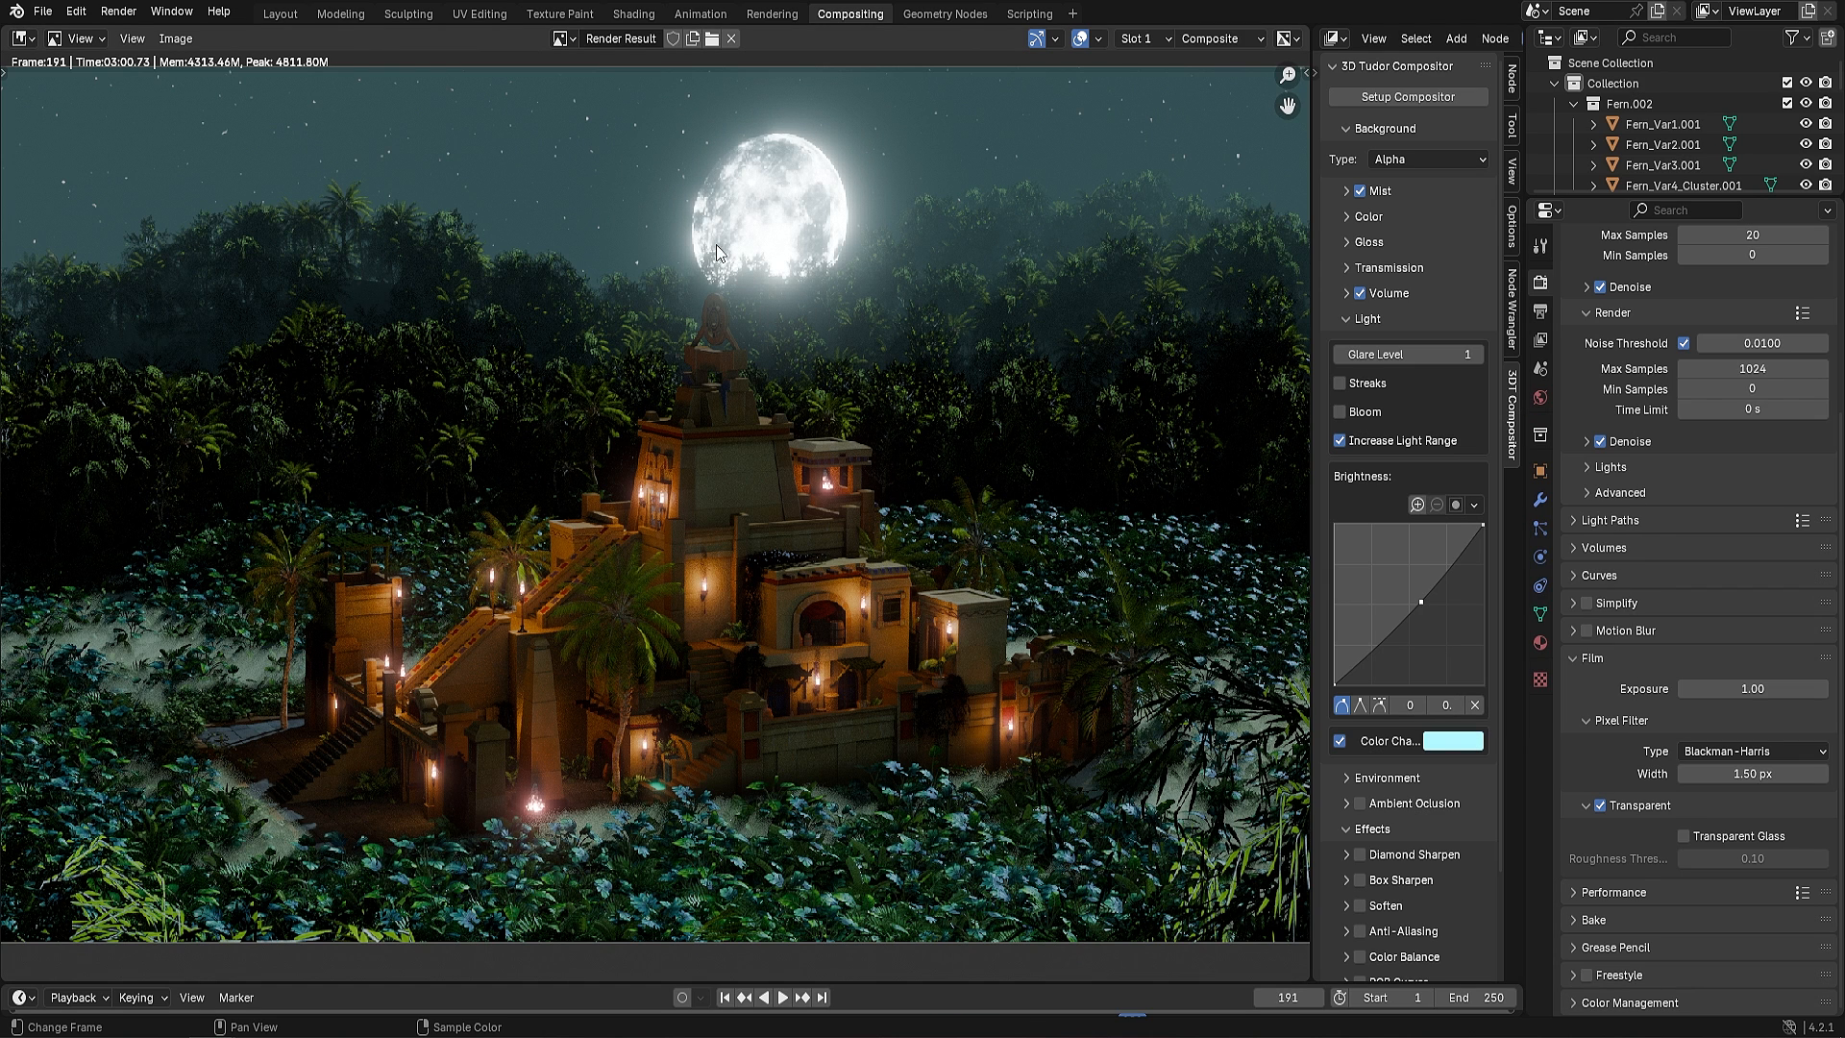
Try a saturated blue for the light color, settle on light sky blue, and collapse the Light settings
{"action": "left_click", "coordinate": [1448, 748]}
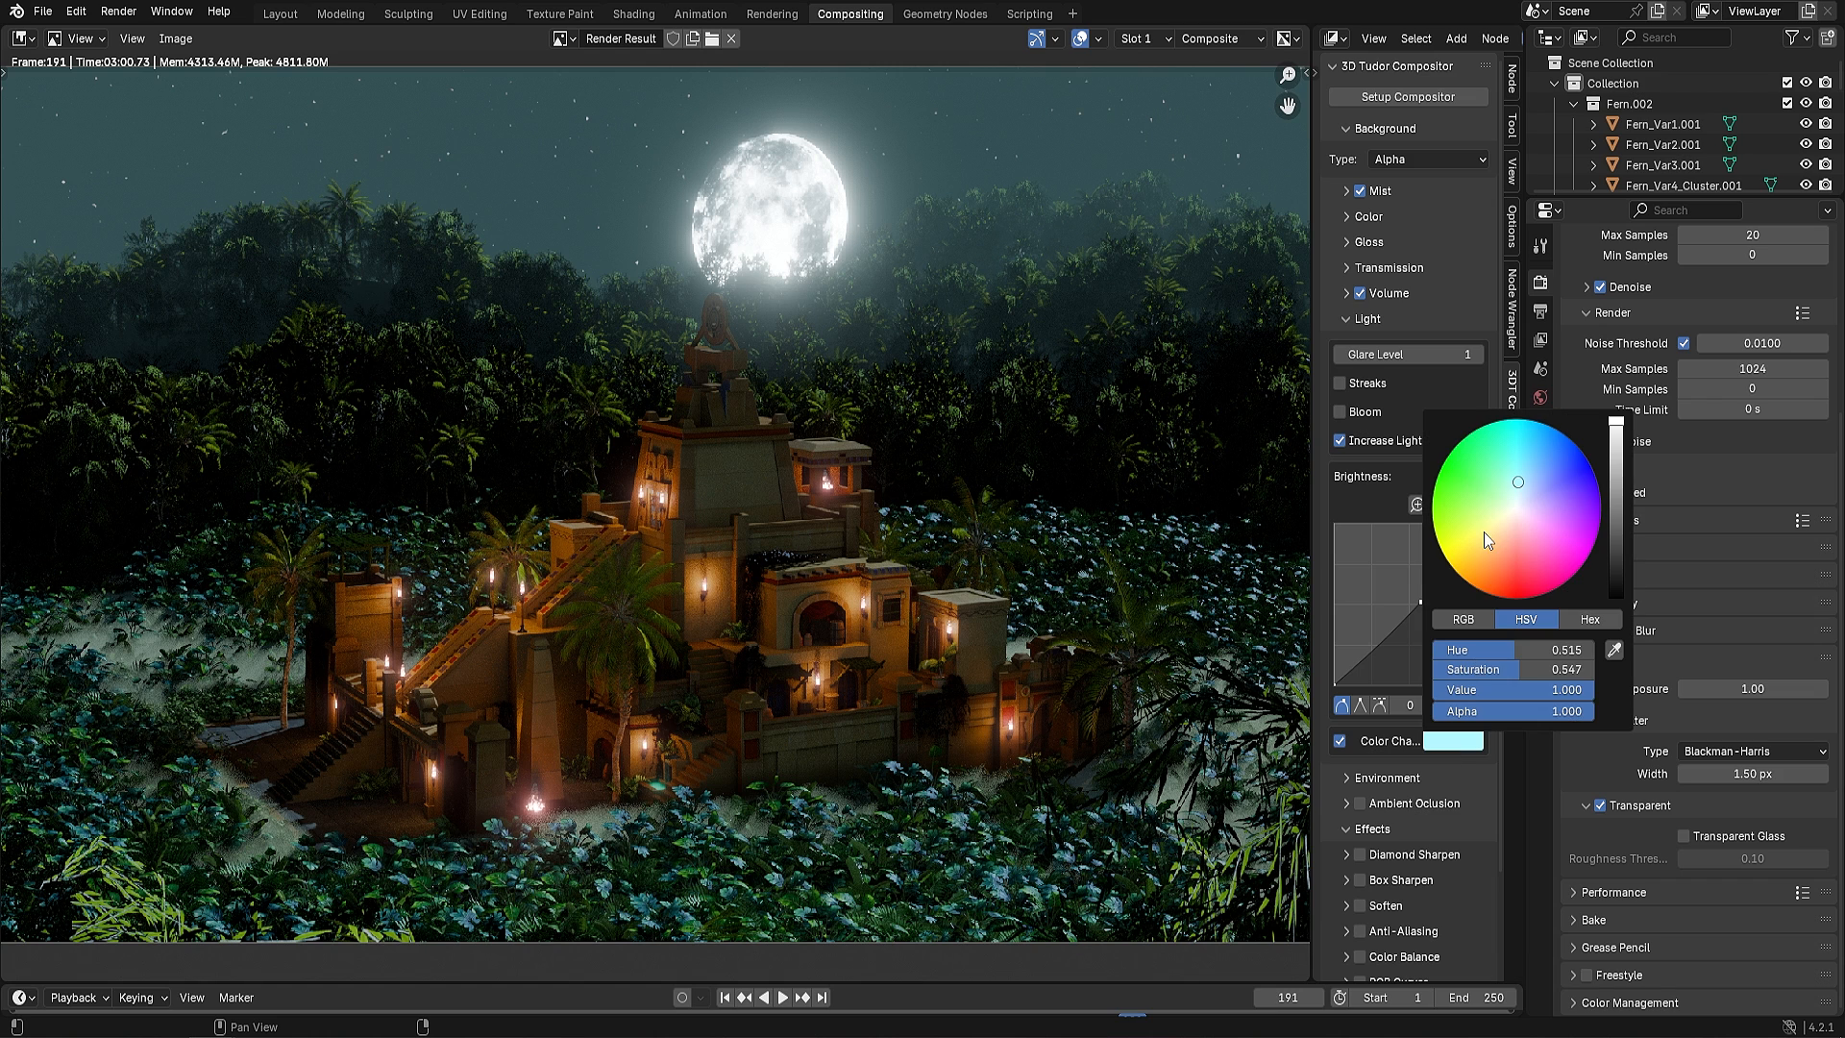
{"action": "left_click", "coordinate": [1544, 434]}
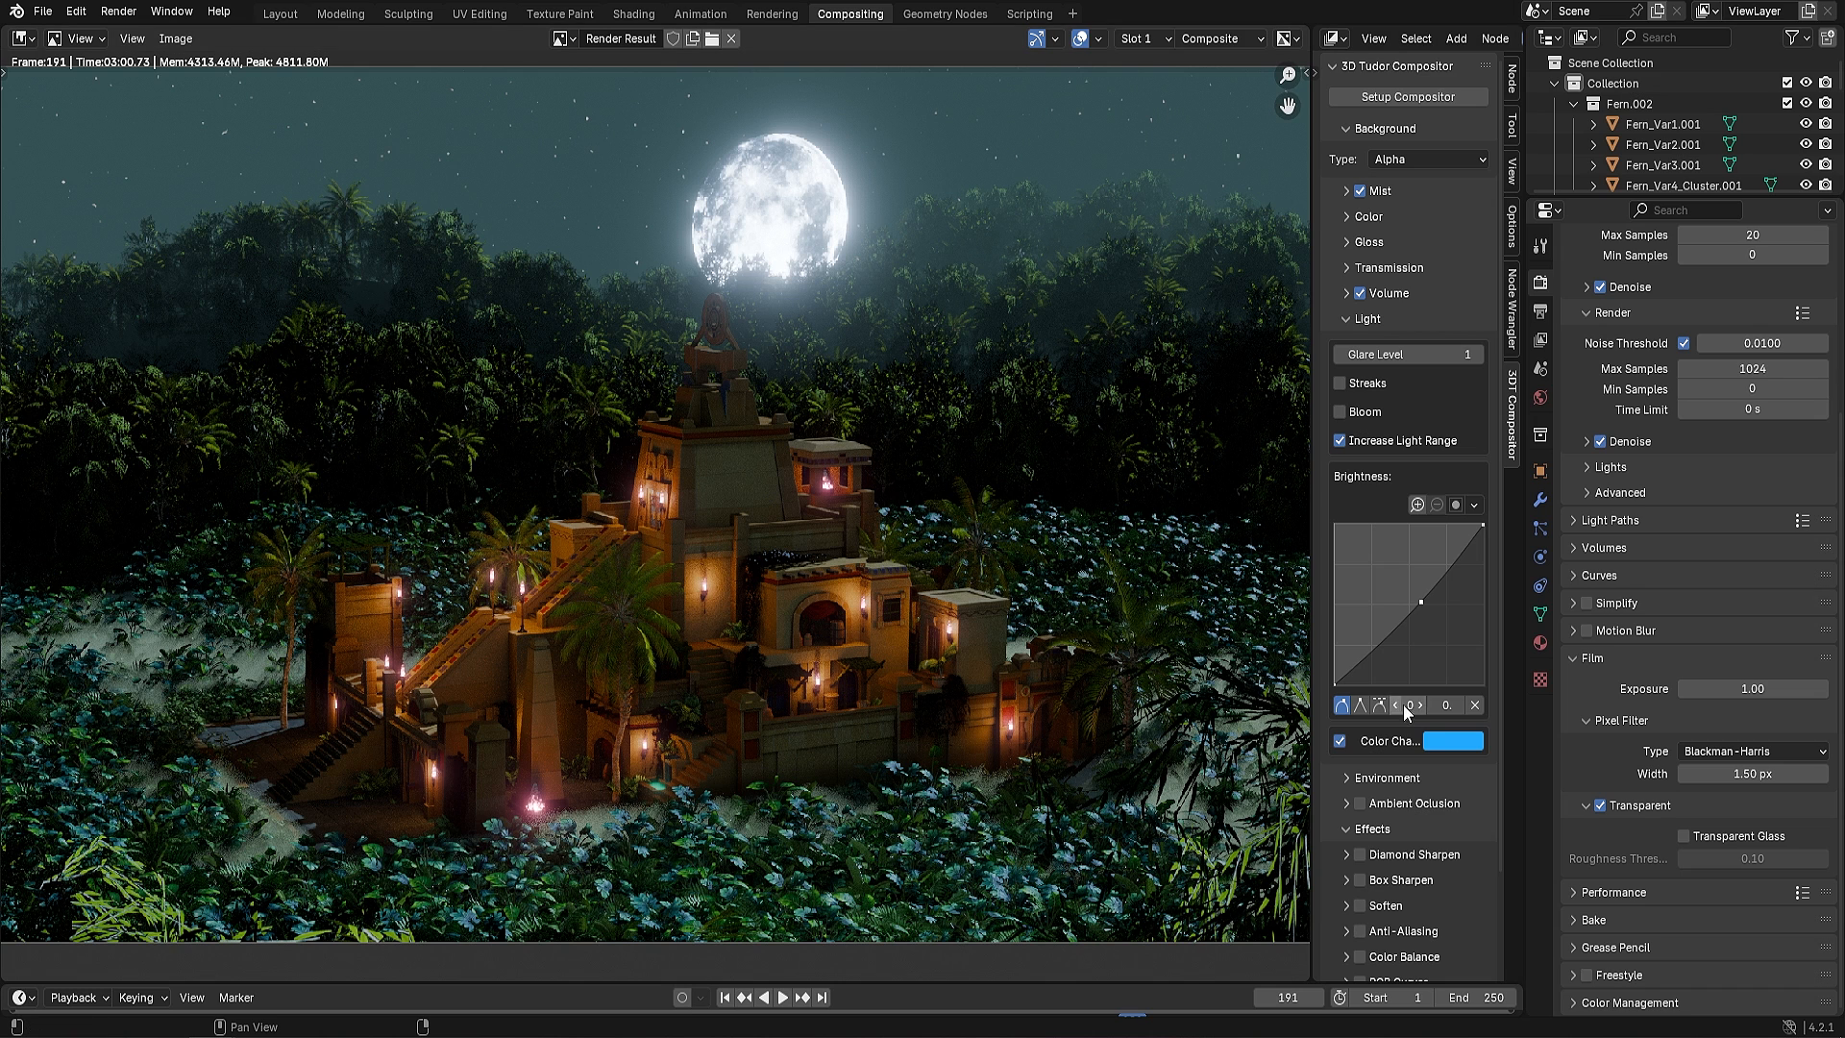
{"action": "left_click", "coordinate": [1455, 748]}
{"action": "left_click", "coordinate": [1614, 579]}
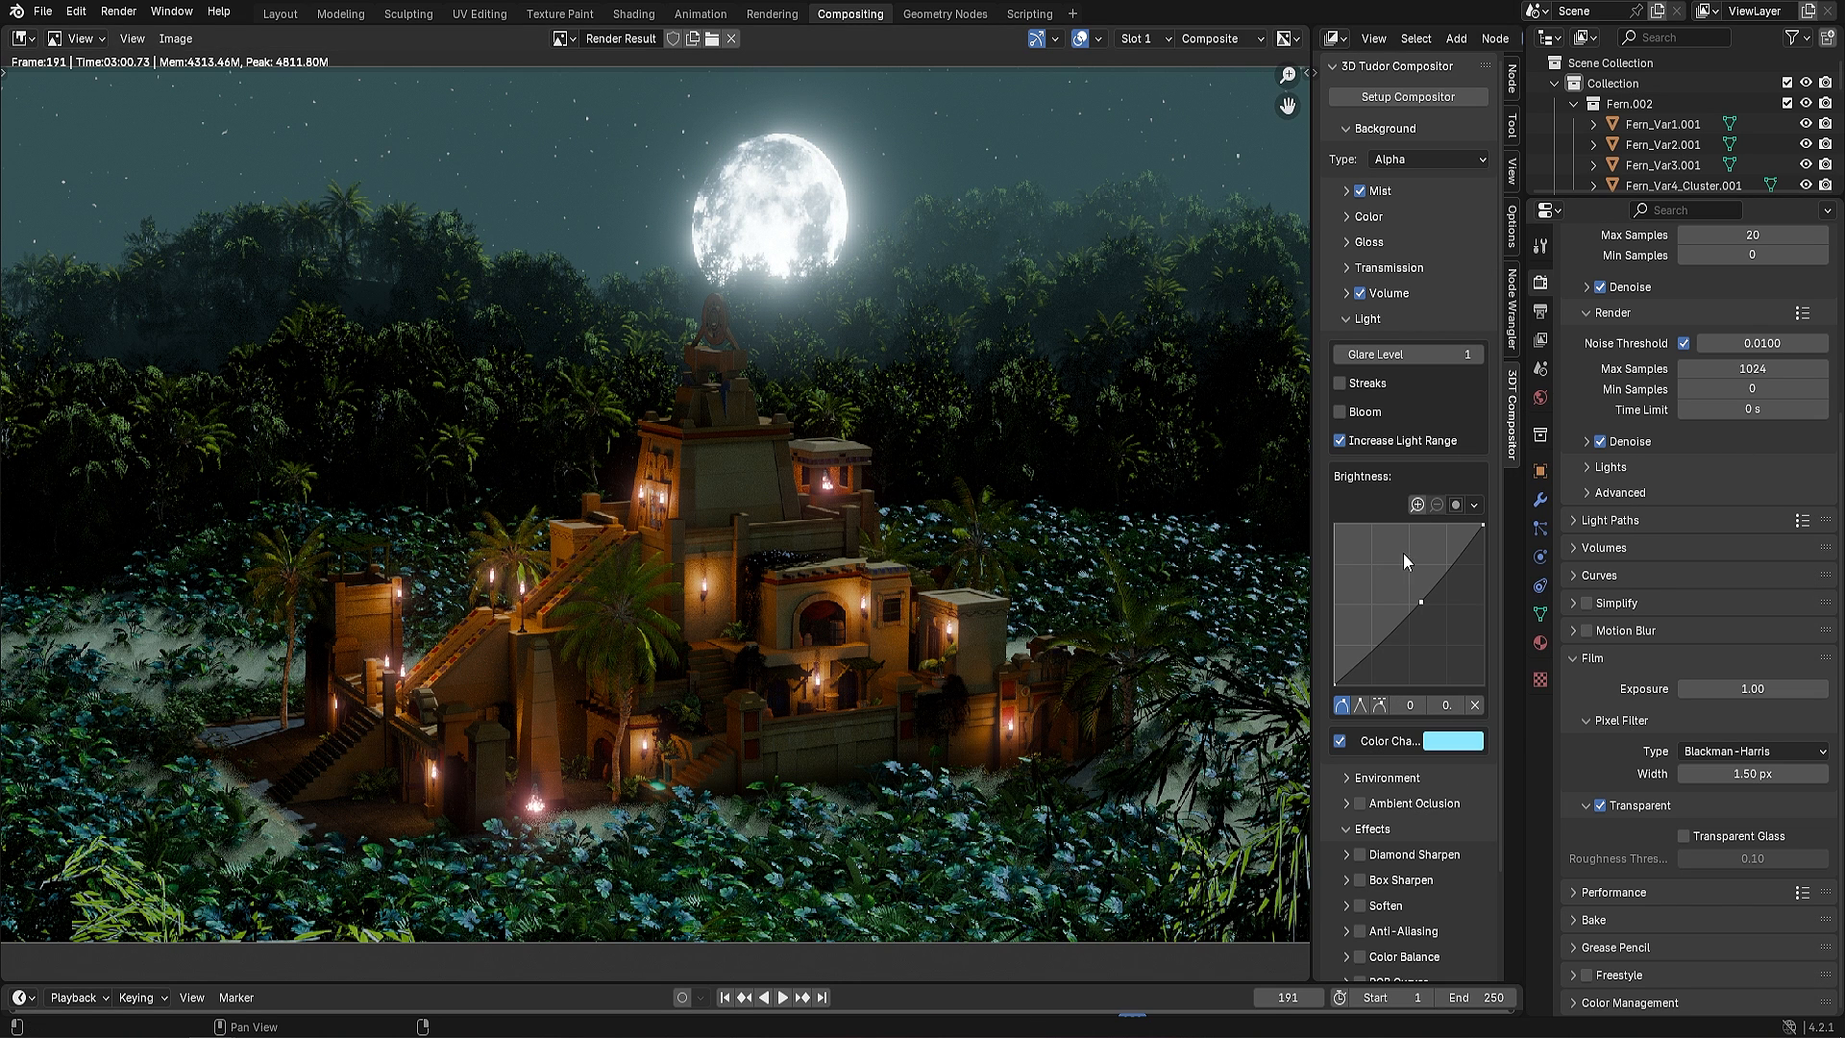
{"action": "scroll", "coordinate": [834, 389], "scroll_direction": "down", "scroll_amount": 3}
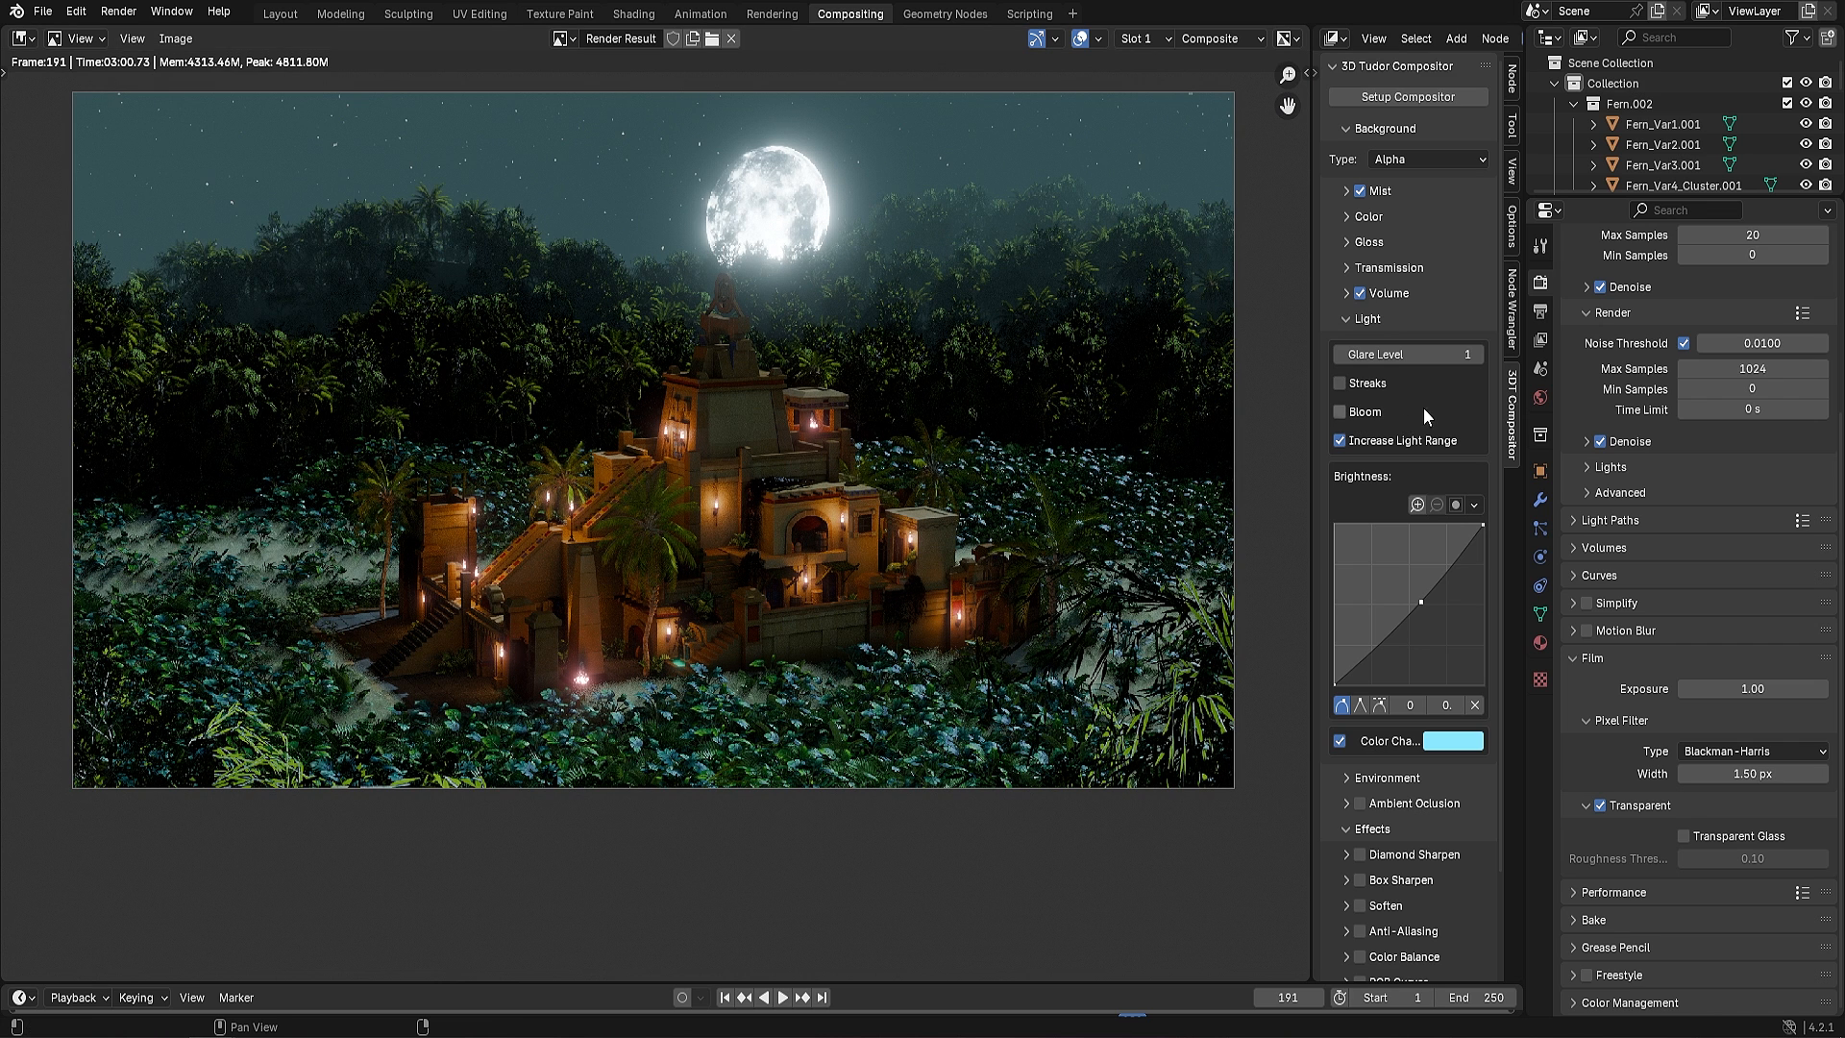
{"action": "left_click", "coordinate": [1357, 325]}
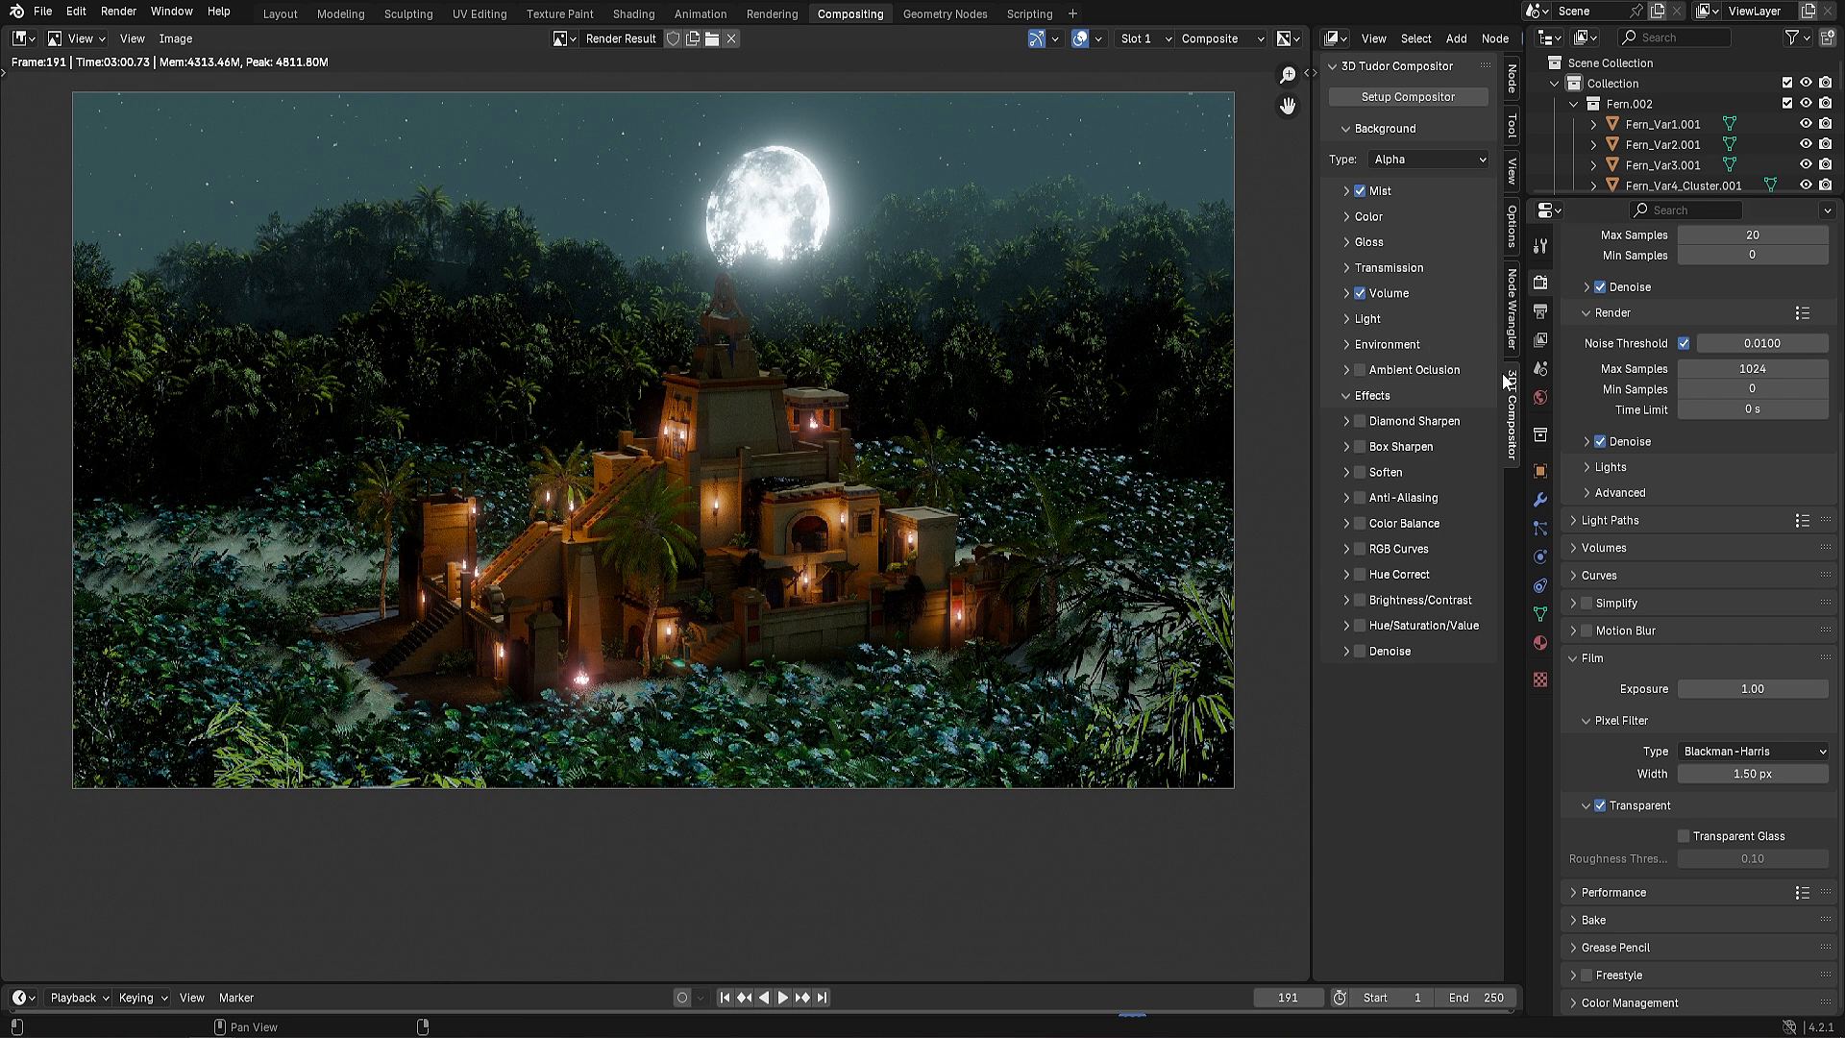
Expand the Environment settings and bow the Brightness curve strongly upward to brighten the starry sky
{"action": "left_click", "coordinate": [1351, 344]}
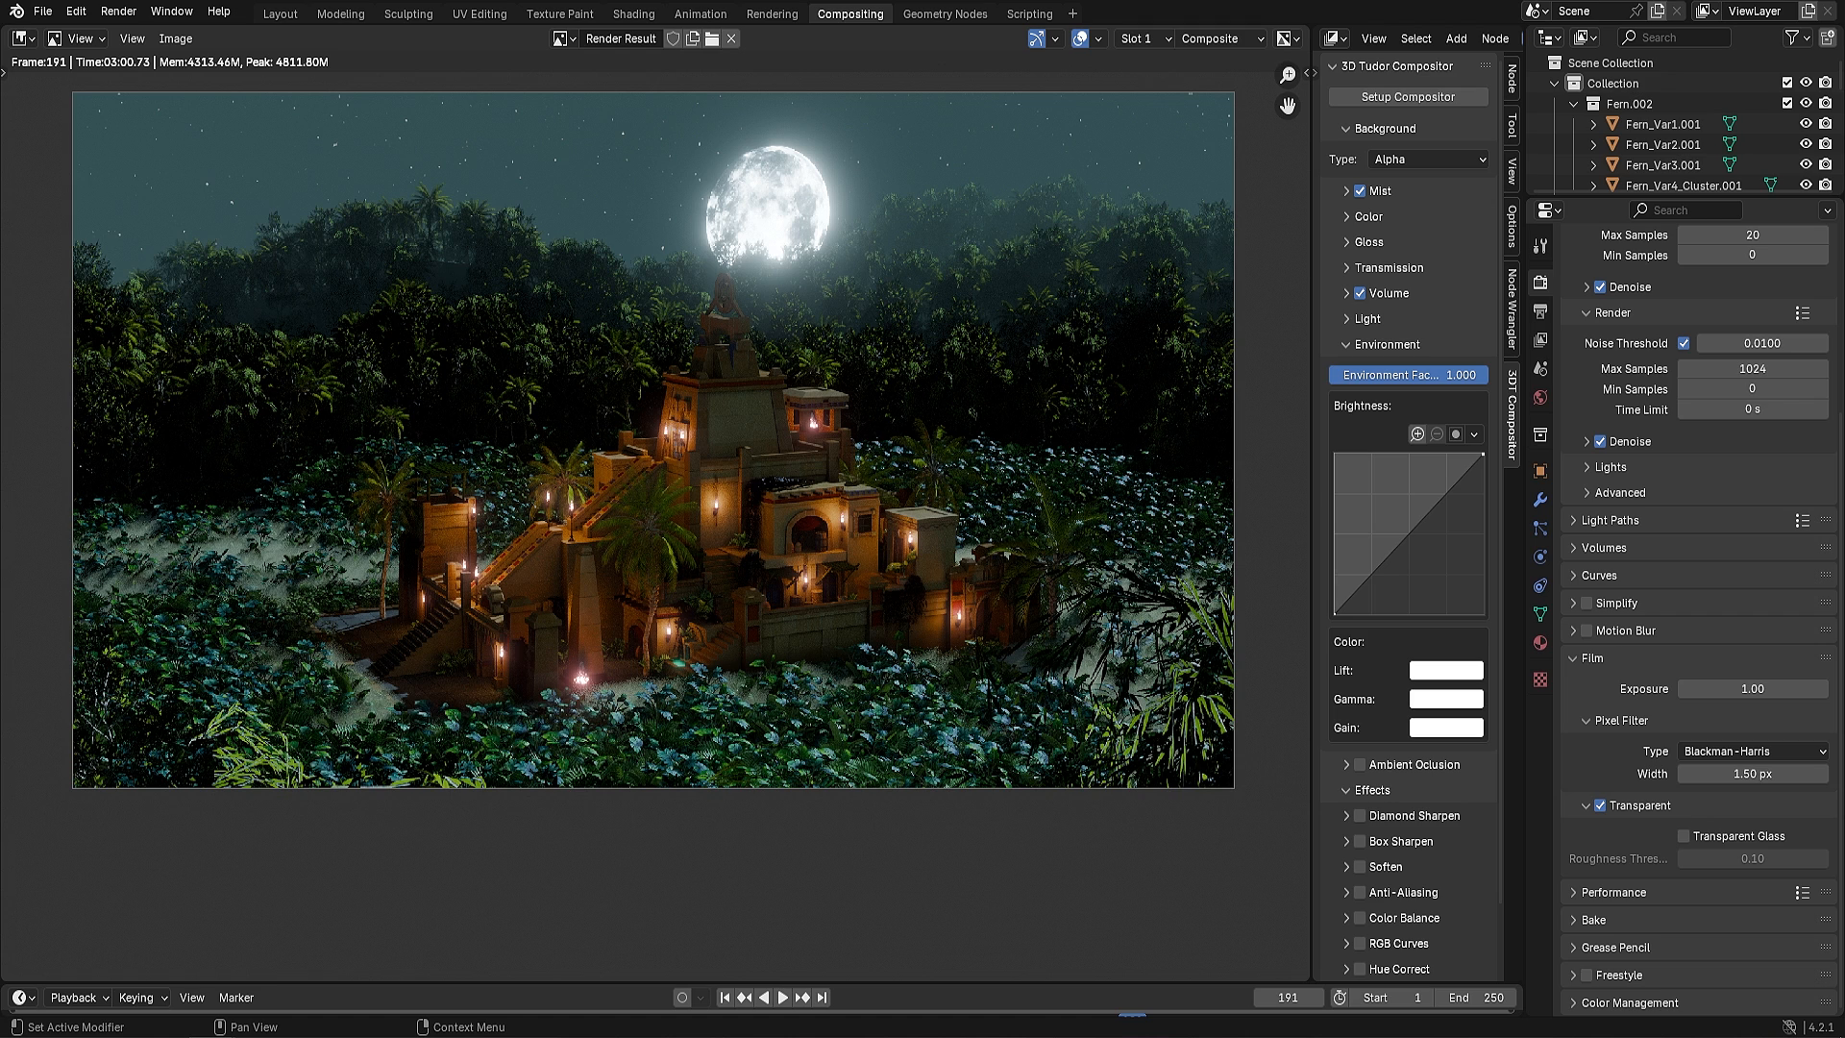
{"action": "left_click_drag", "start_coordinate": [1421, 524], "coordinate": [1399, 516]}
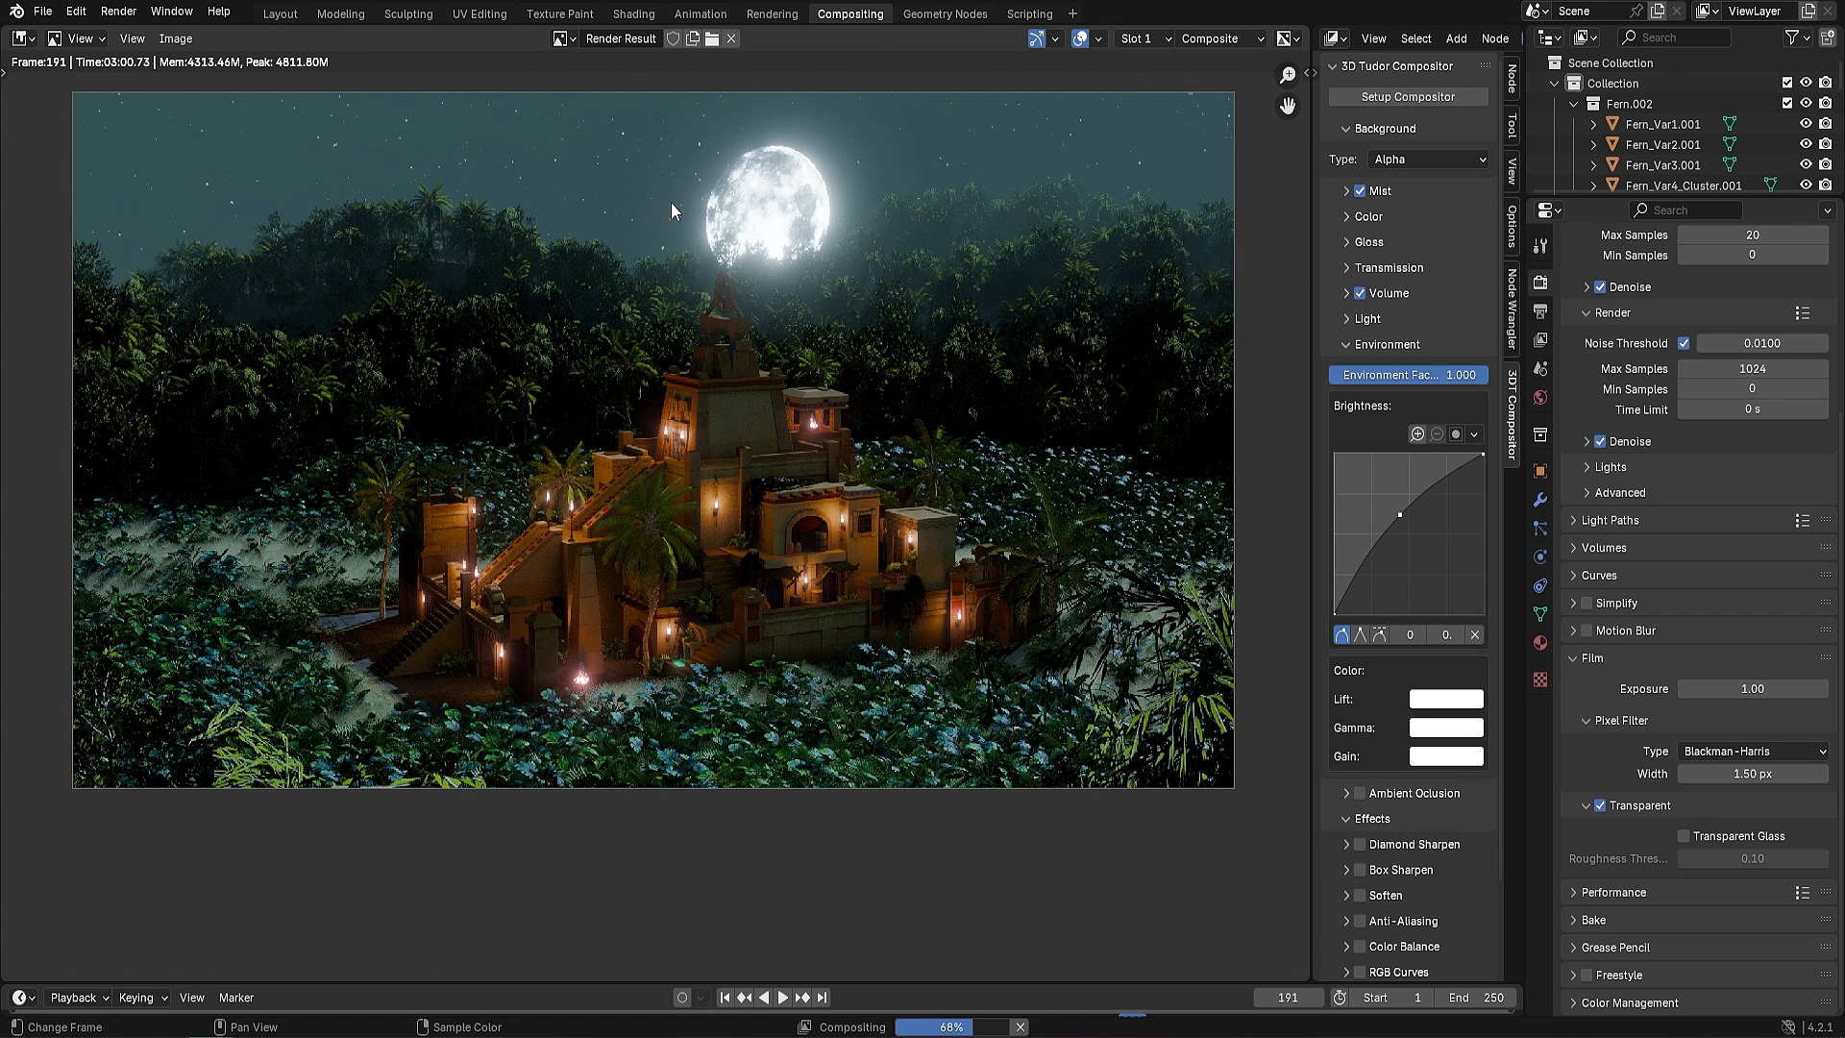
{"action": "left_click_drag", "start_coordinate": [1399, 515], "coordinate": [1376, 493]}
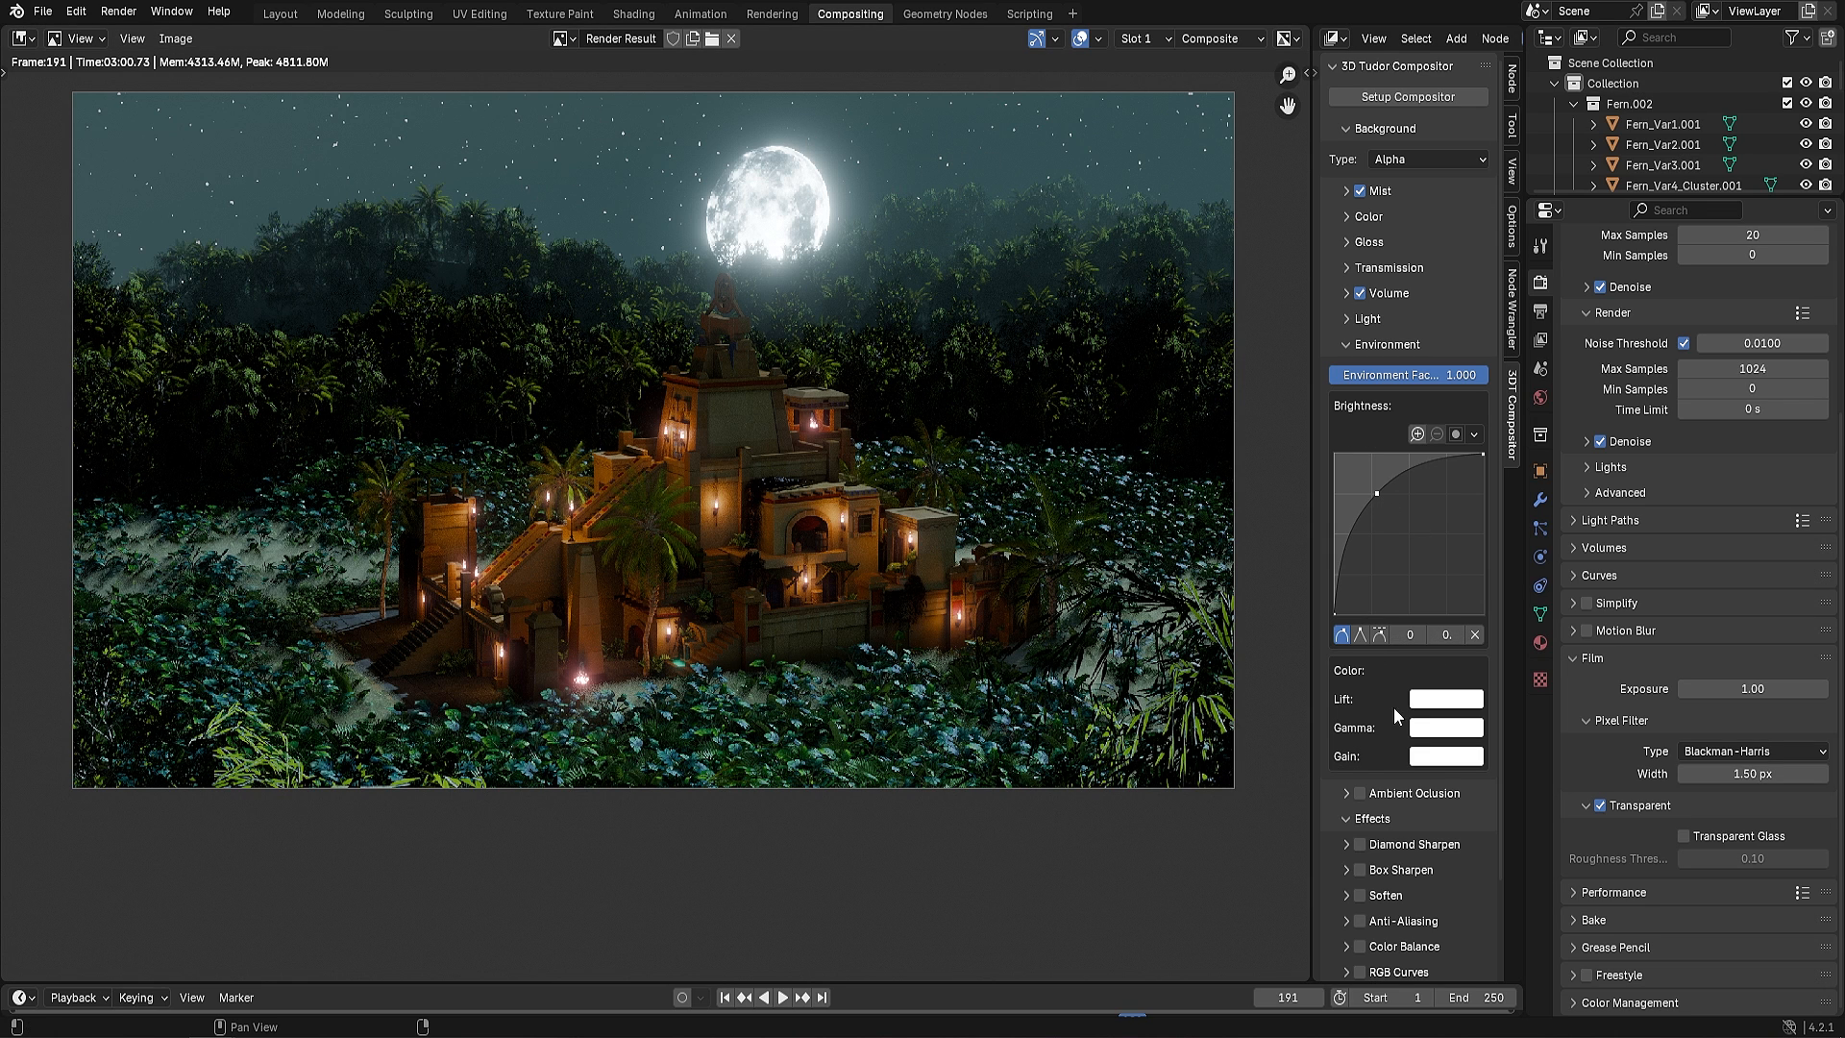
Set the Environment Gain color to bright cyan and collapse the Environment settings
{"action": "left_click", "coordinate": [1450, 759]}
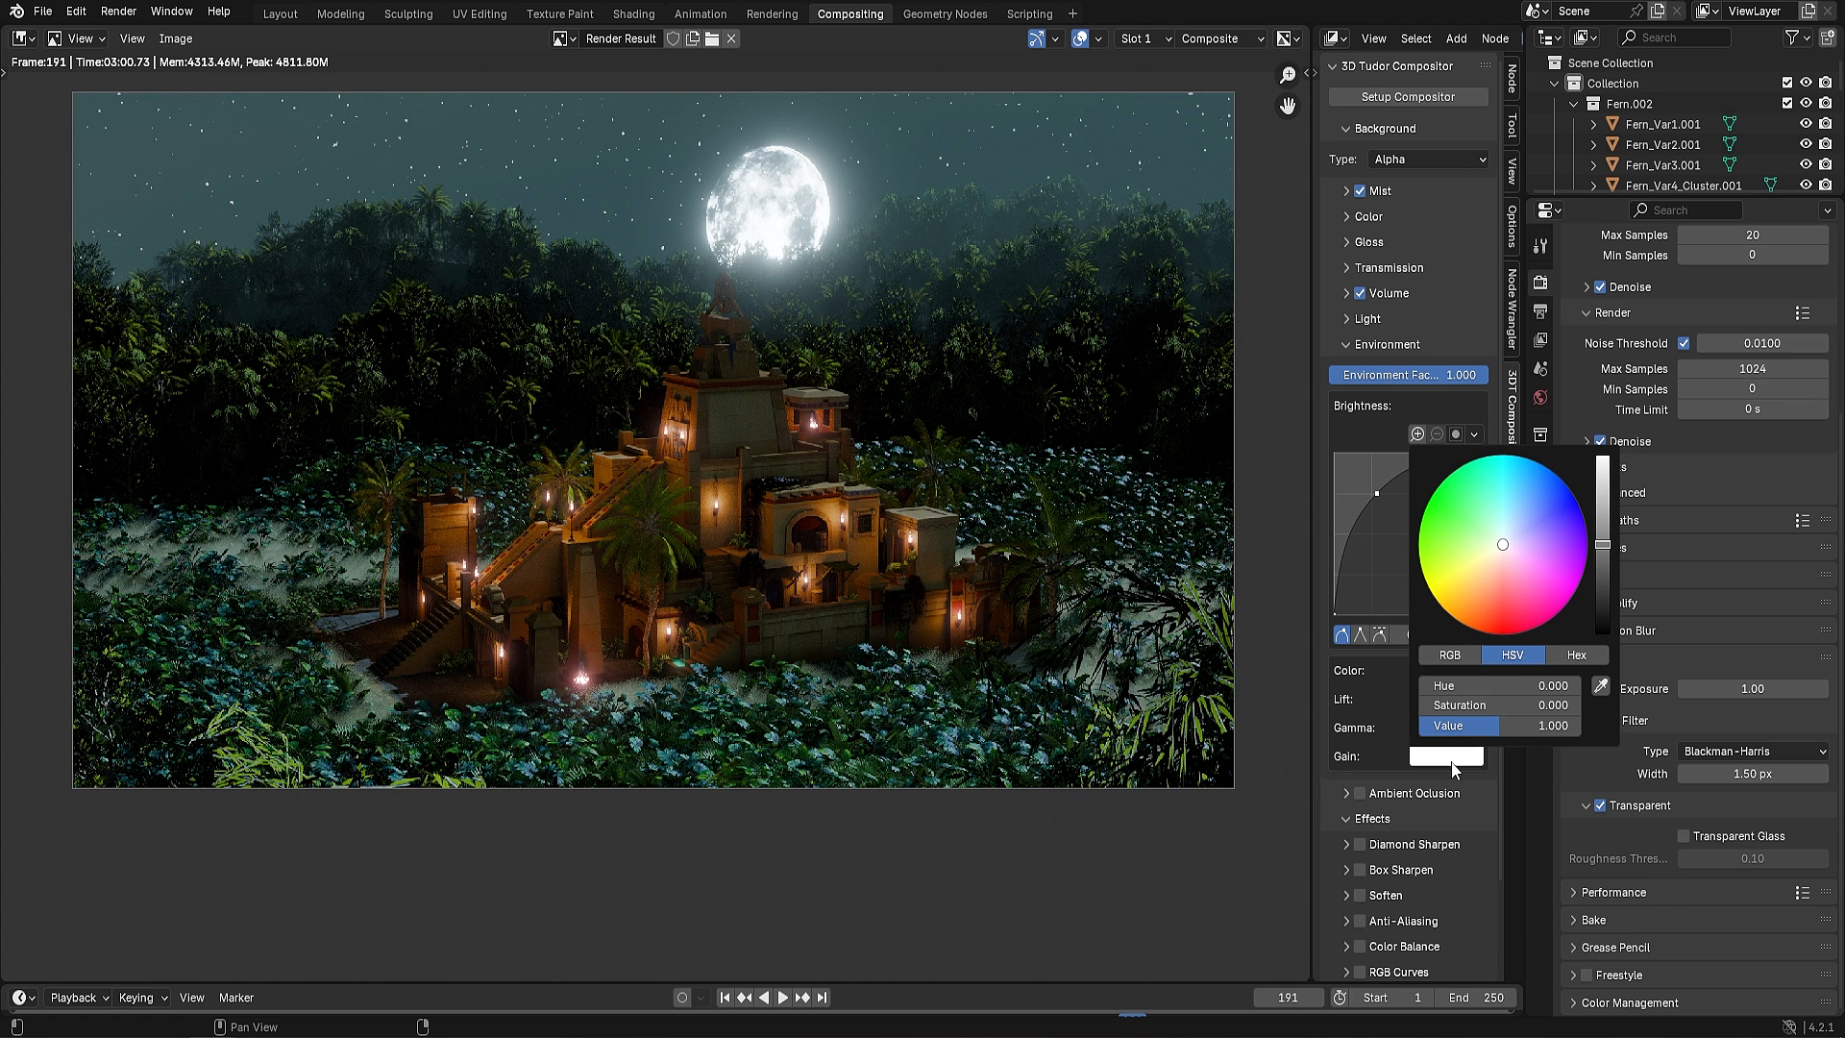
{"action": "left_click", "coordinate": [1509, 496]}
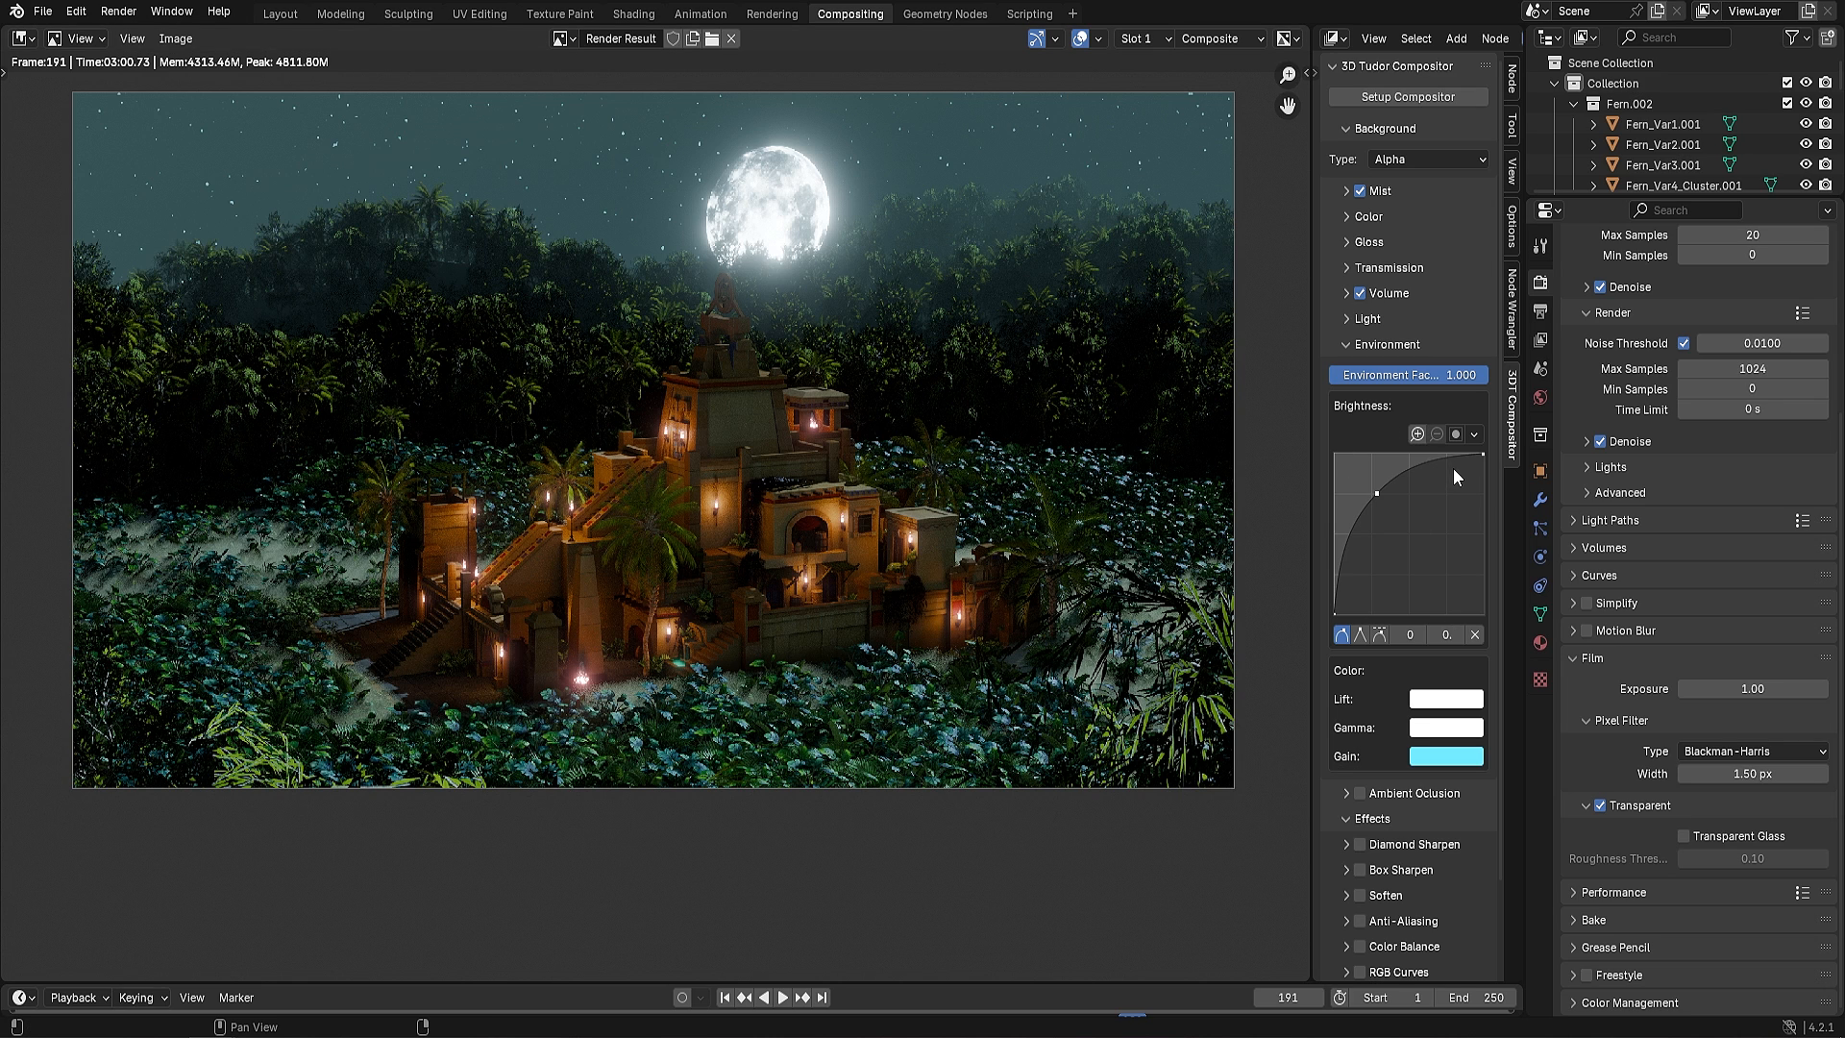
{"action": "left_click", "coordinate": [1345, 345]}
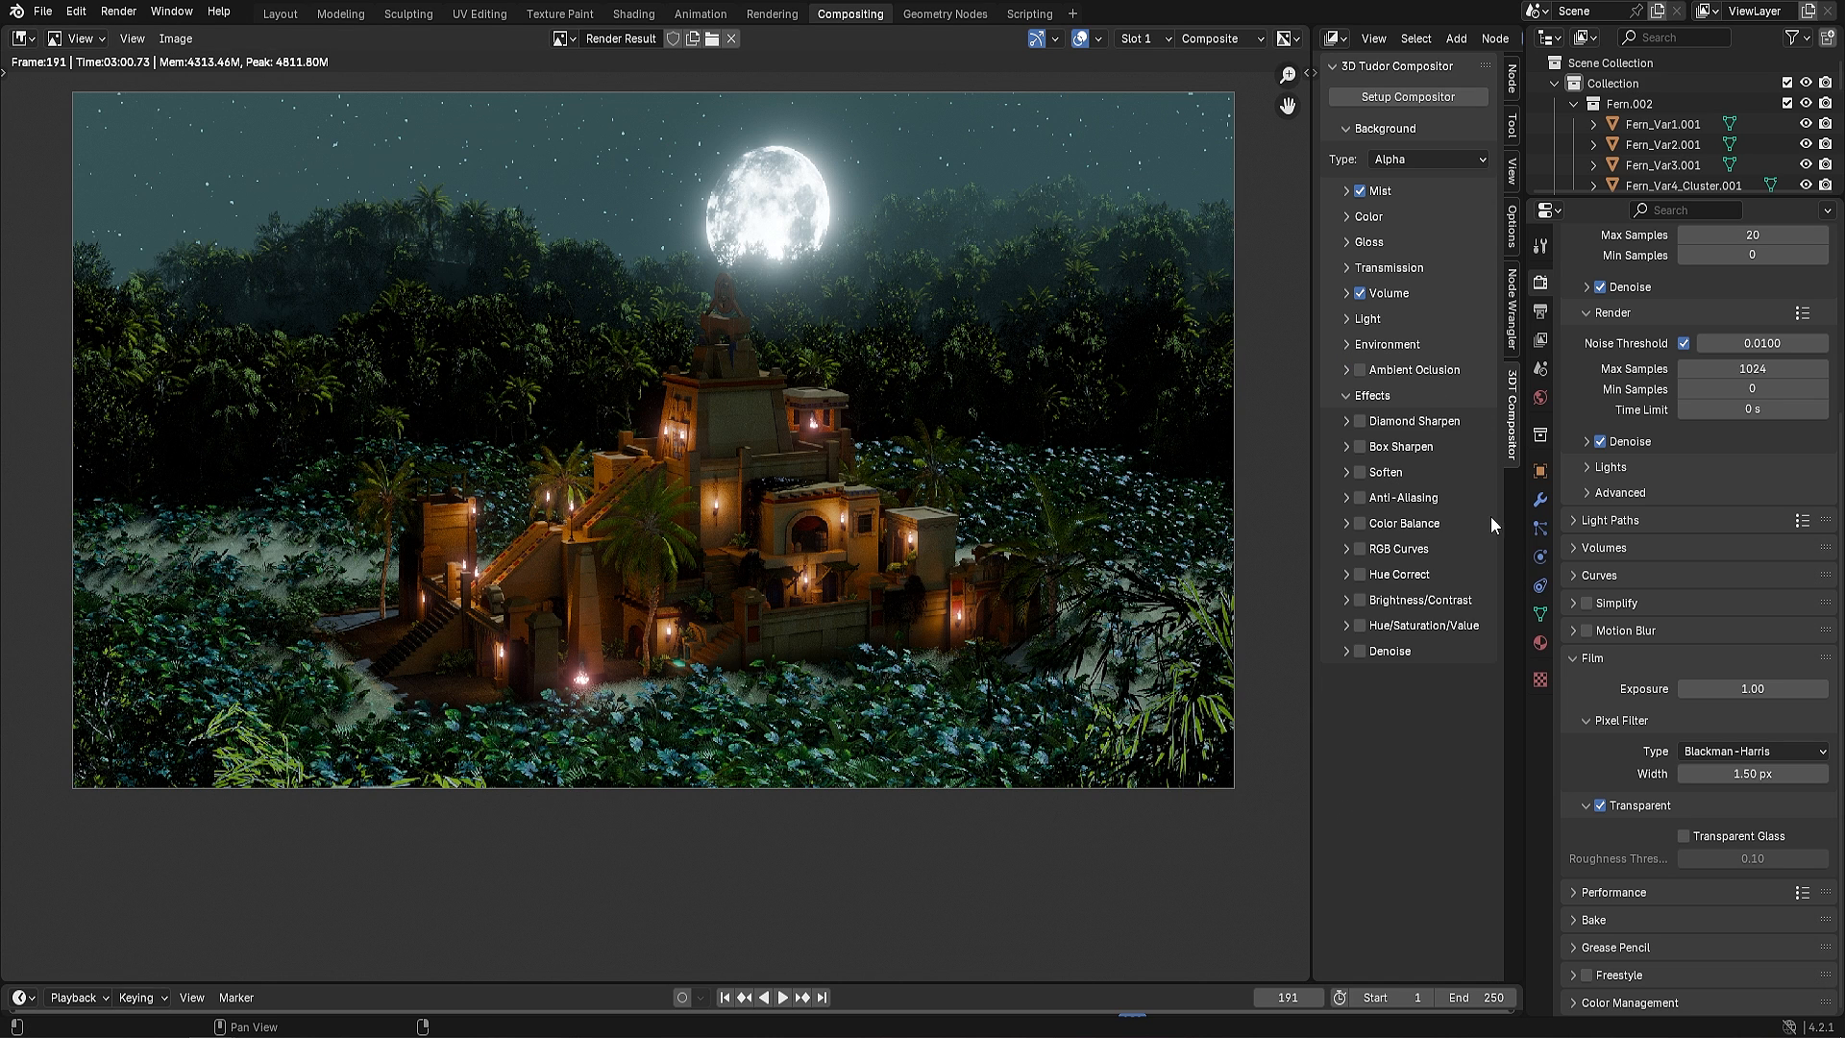
Enable Ambient Occlusion, expand its settings, and move the ramp's white stop to position 0.373
{"action": "left_click", "coordinate": [1360, 370]}
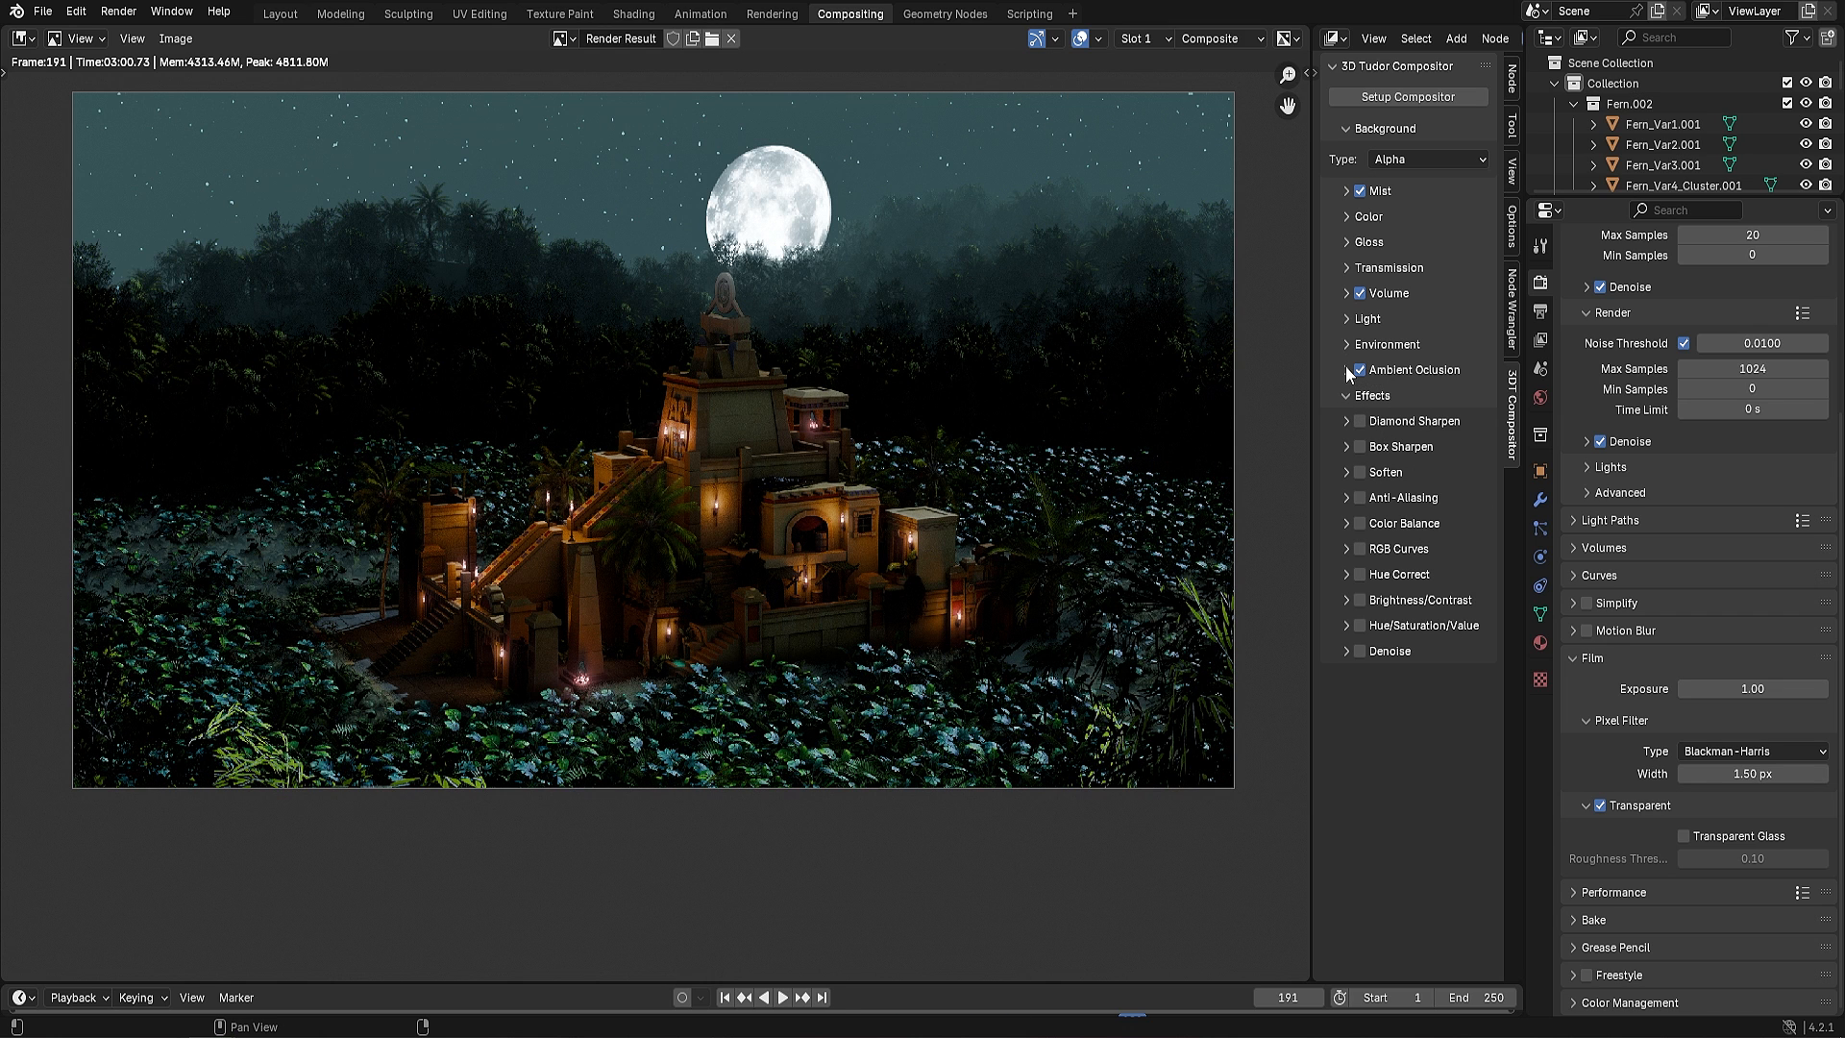
{"action": "left_click", "coordinate": [1346, 370]}
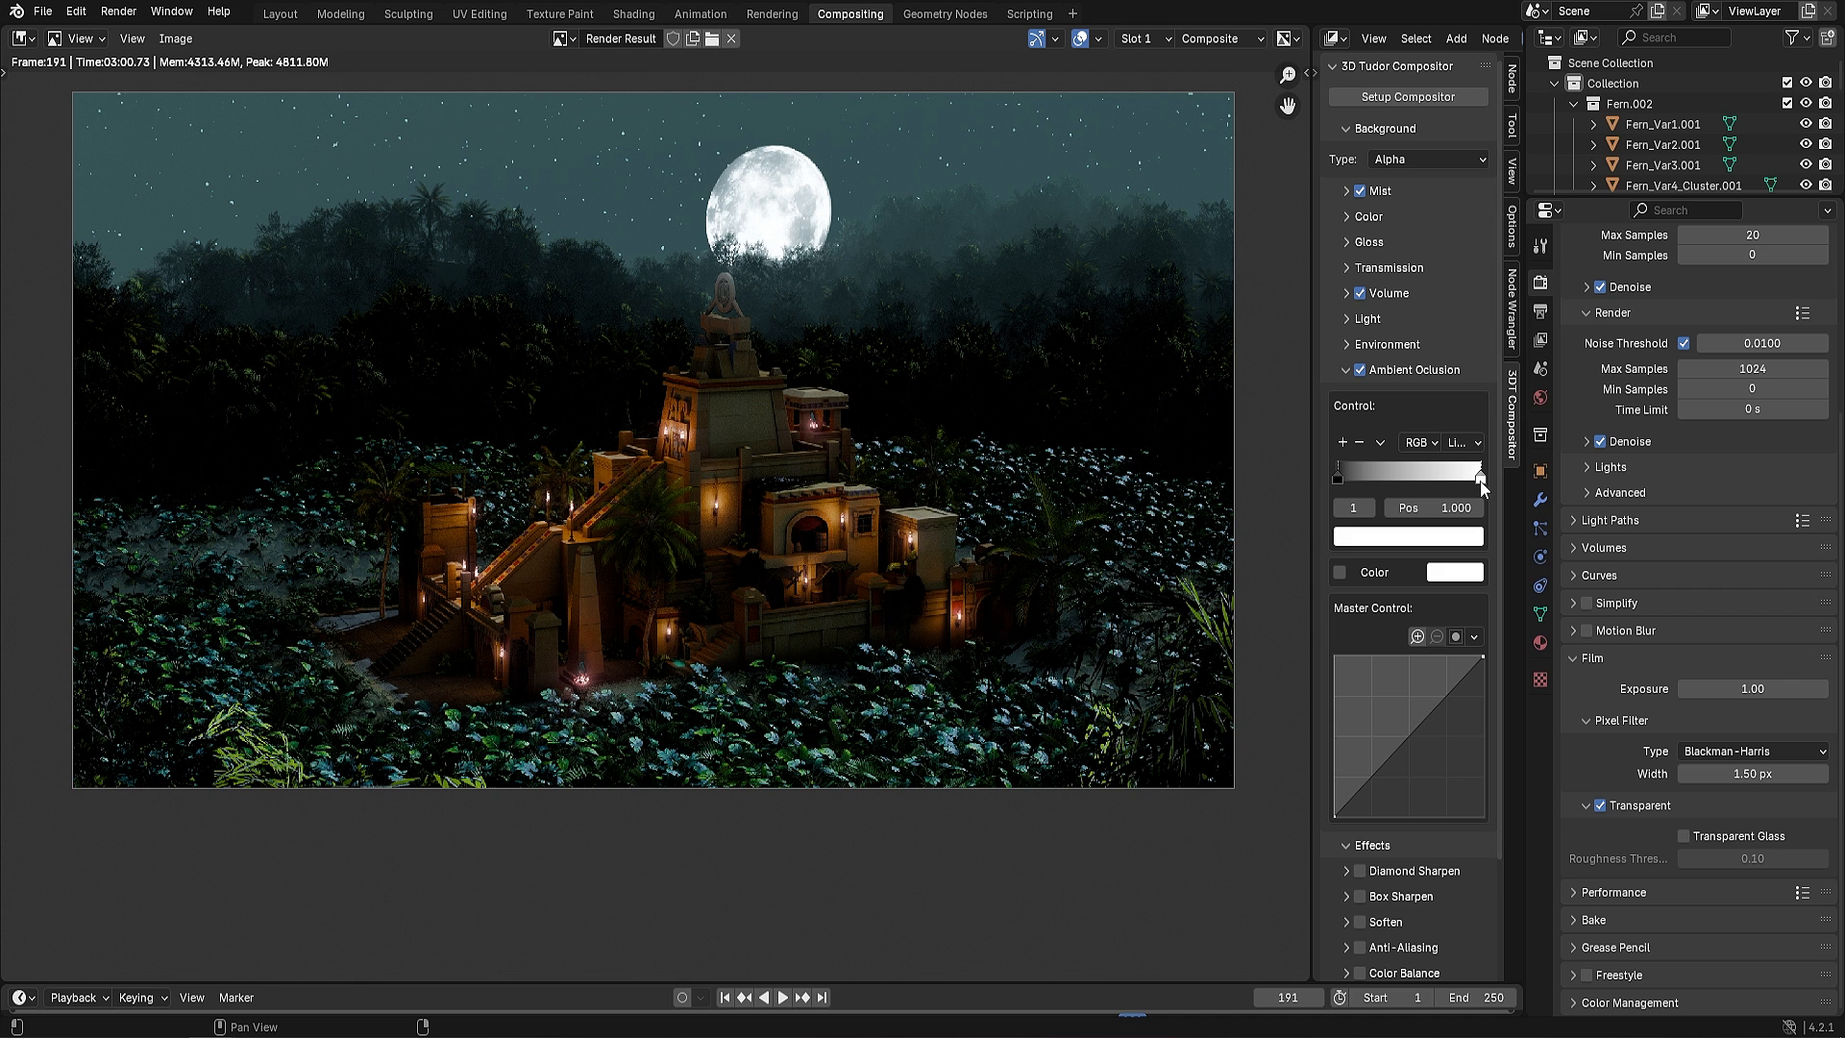
{"action": "left_click_drag", "start_coordinate": [1481, 476], "coordinate": [1390, 480]}
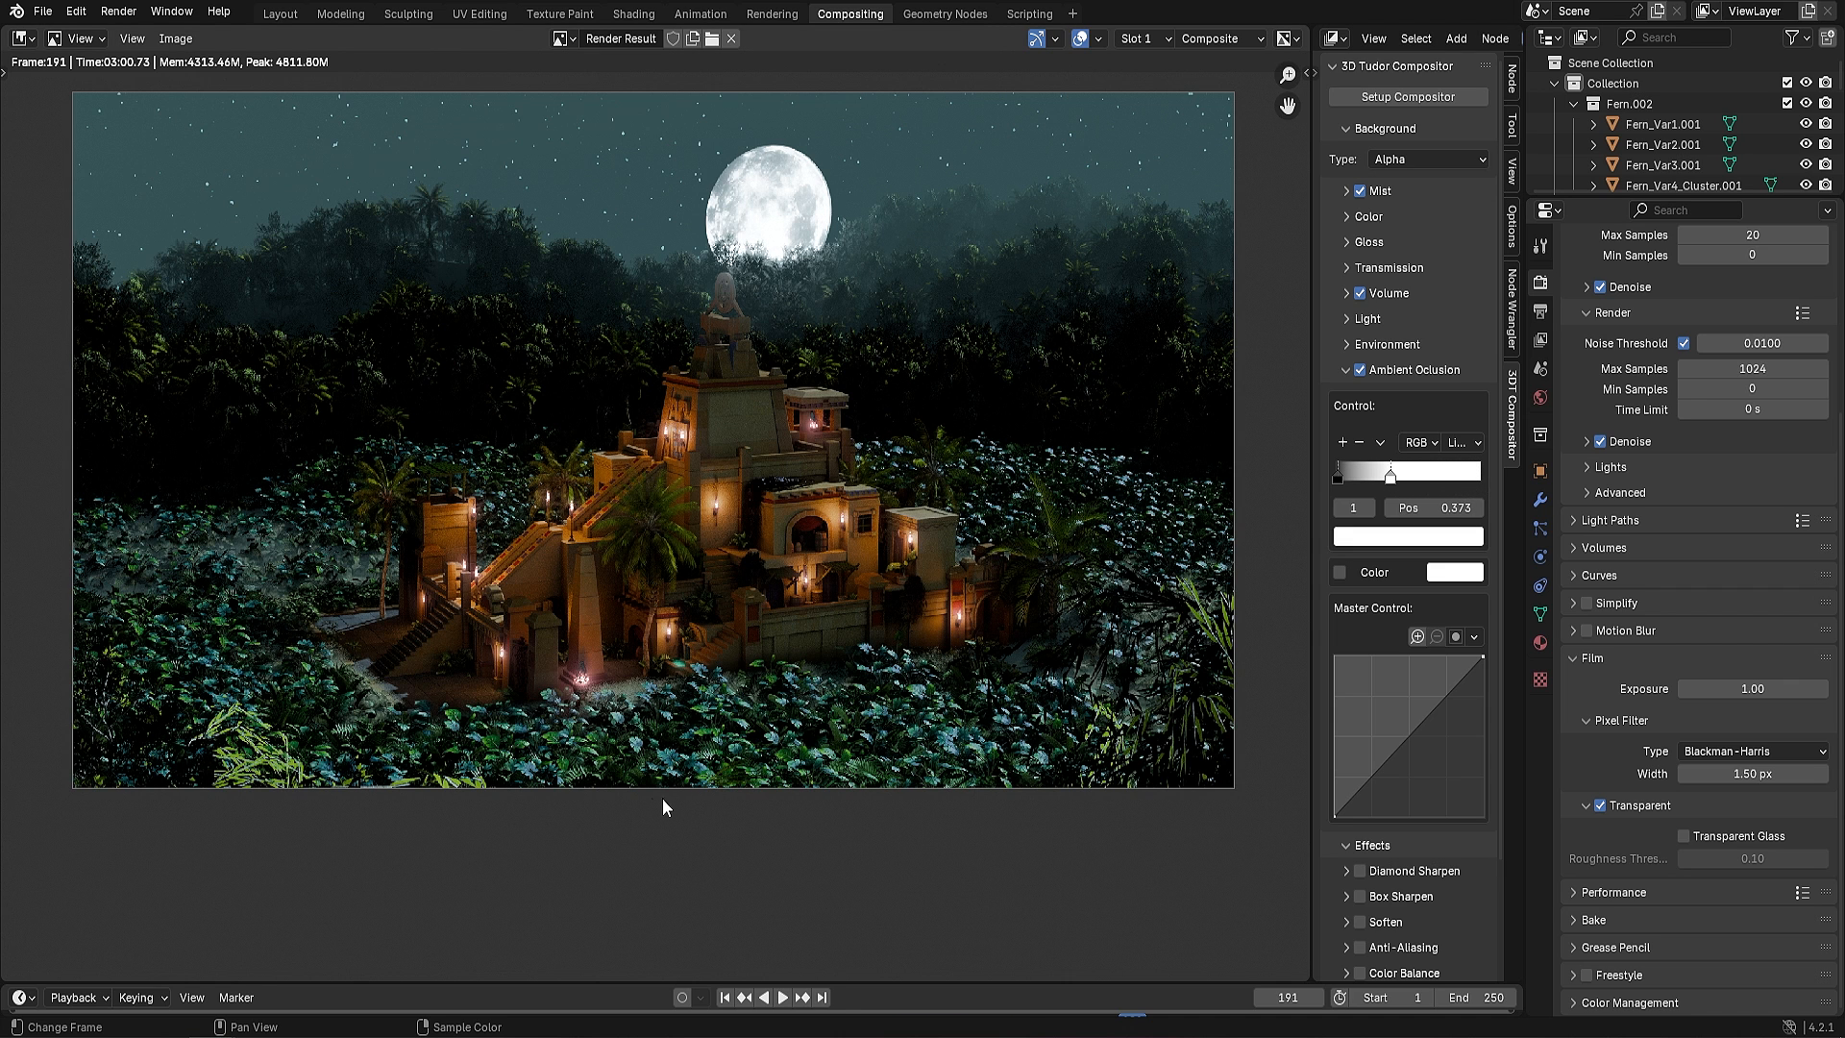
Move the Ambient Occlusion ramp's white stop to 0.424 and add a darker gray stop at 0.241
{"action": "scroll", "coordinate": [644, 634], "scroll_direction": "up", "scroll_amount": 4}
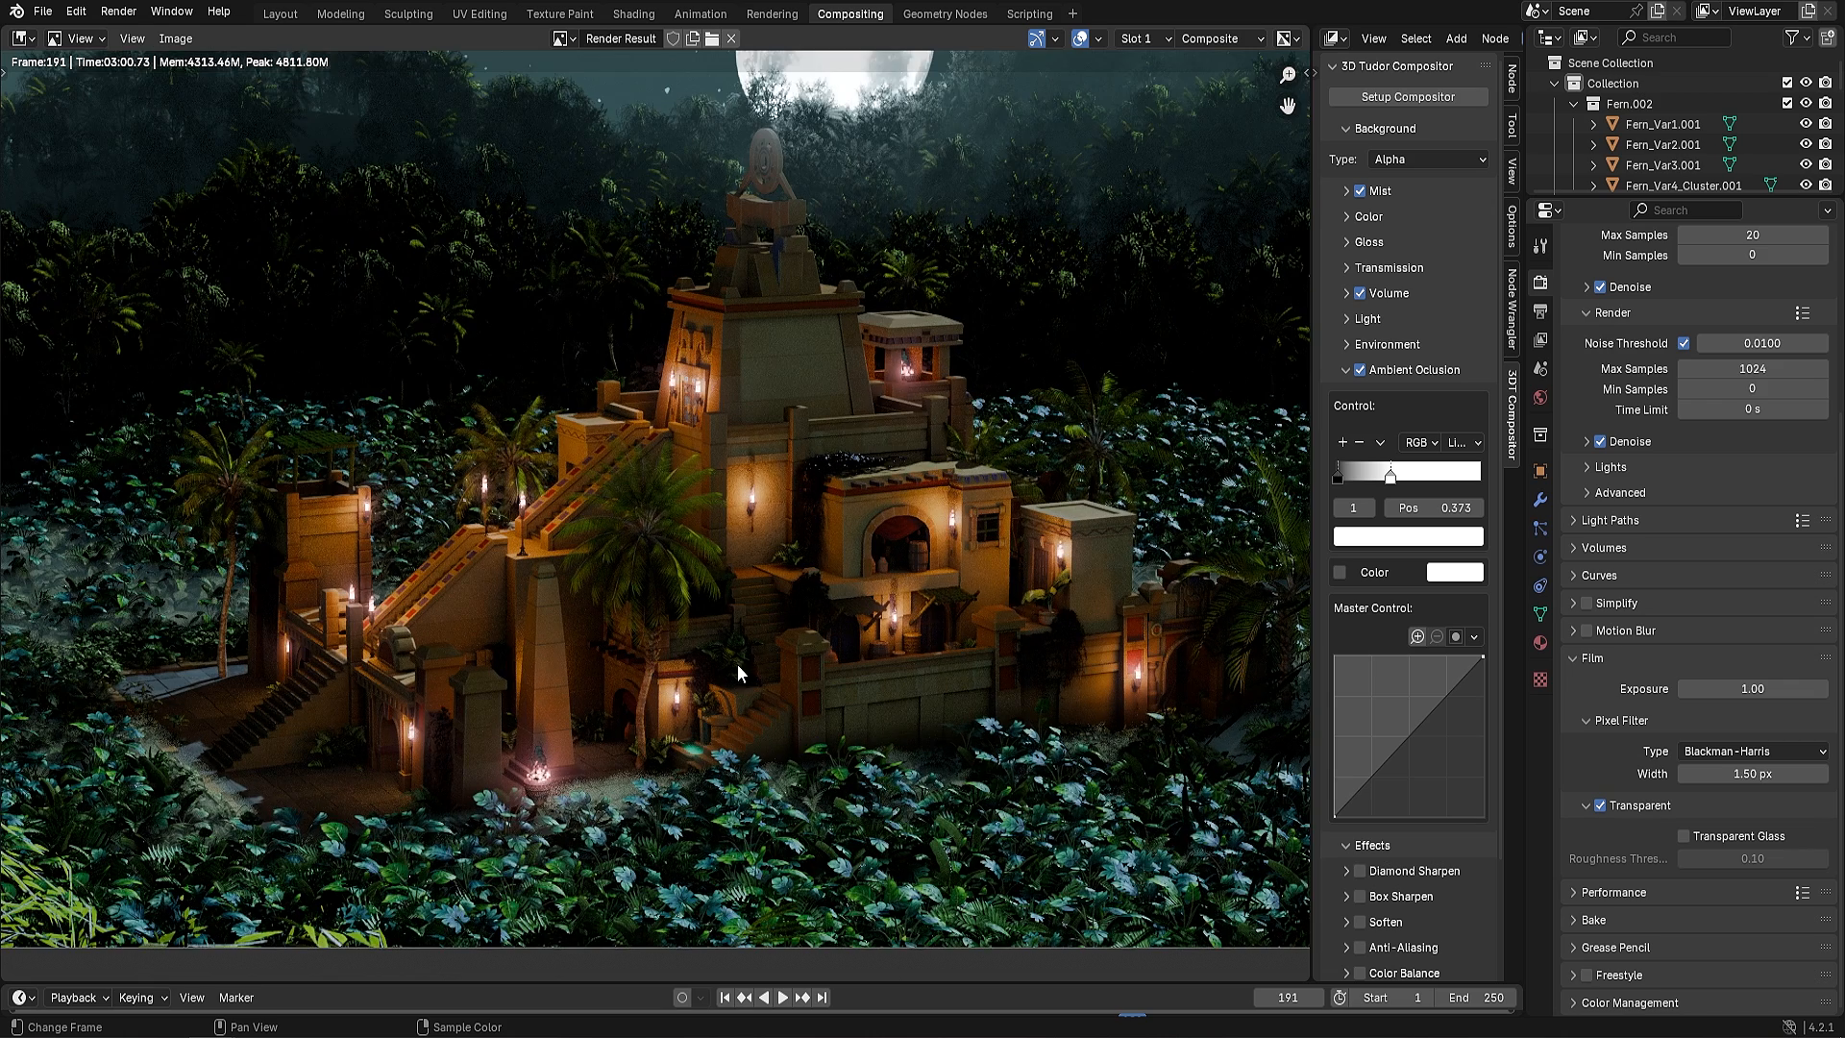
{"action": "middle_click_drag", "start_coordinate": [736, 665], "coordinate": [759, 502]}
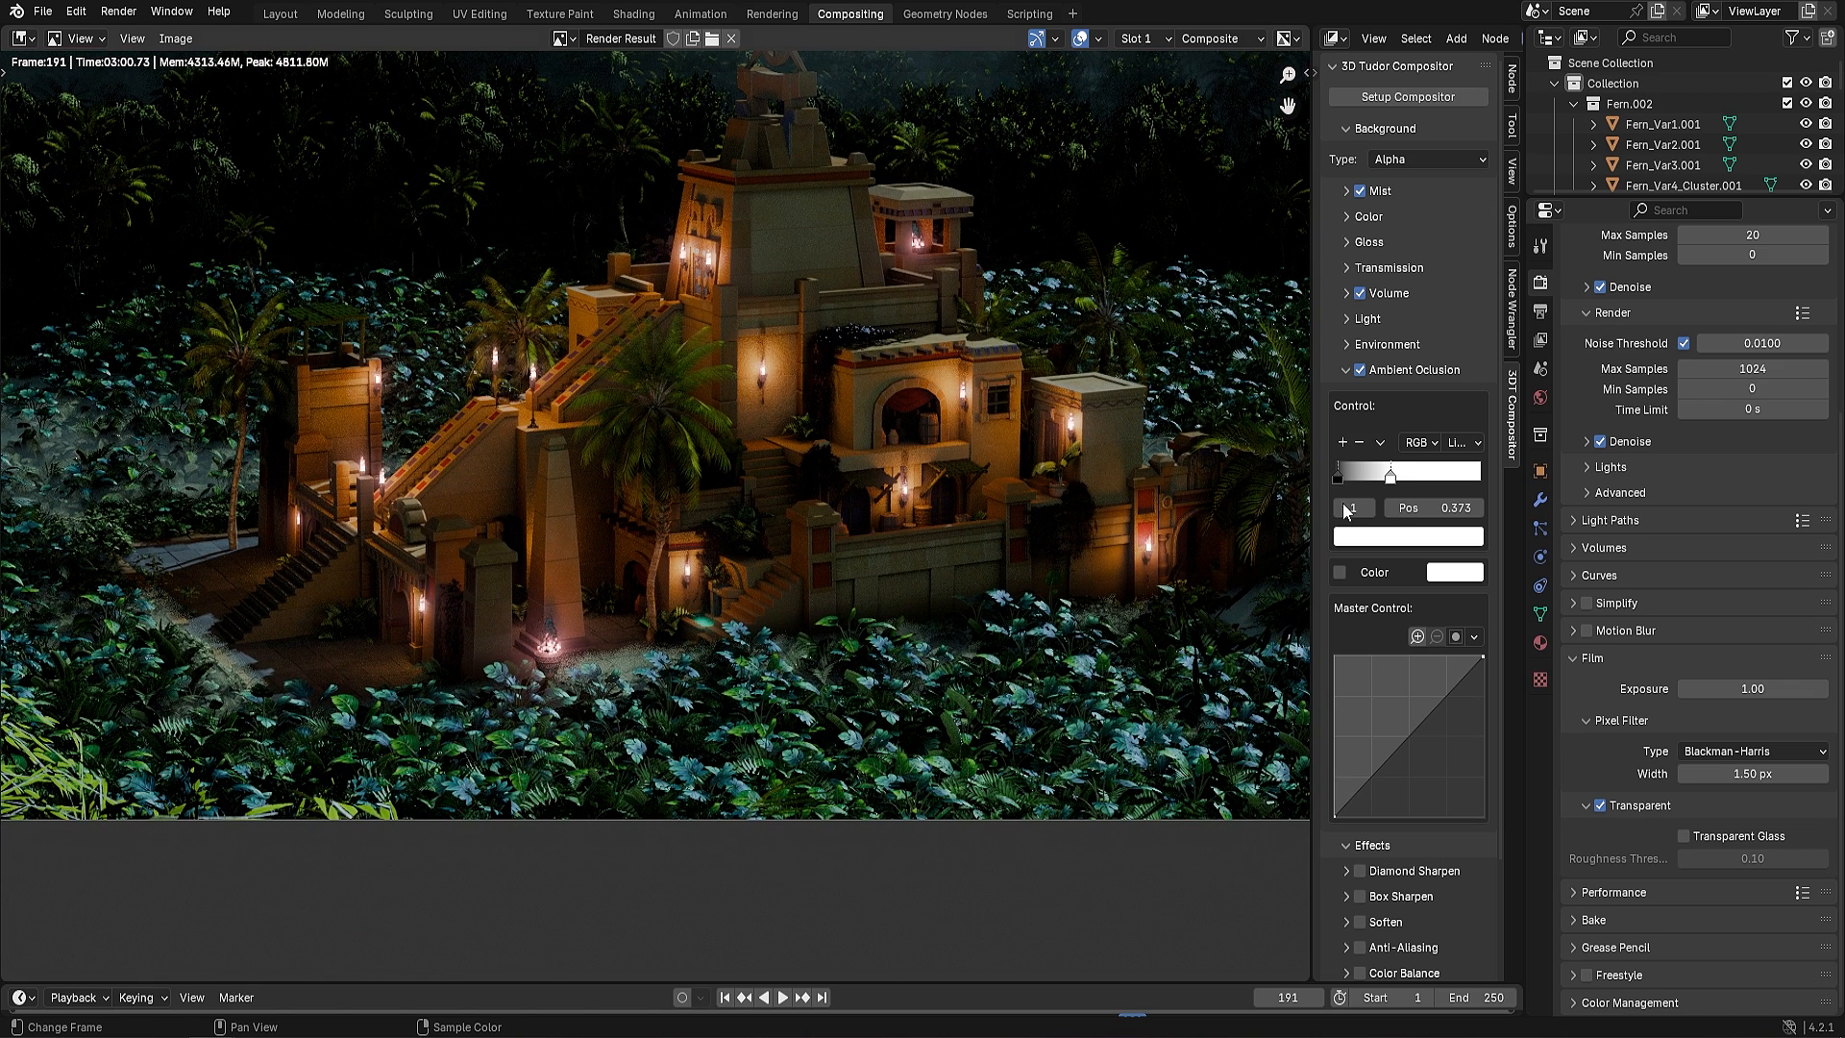
{"action": "left_click_drag", "start_coordinate": [1391, 477], "coordinate": [1398, 481]}
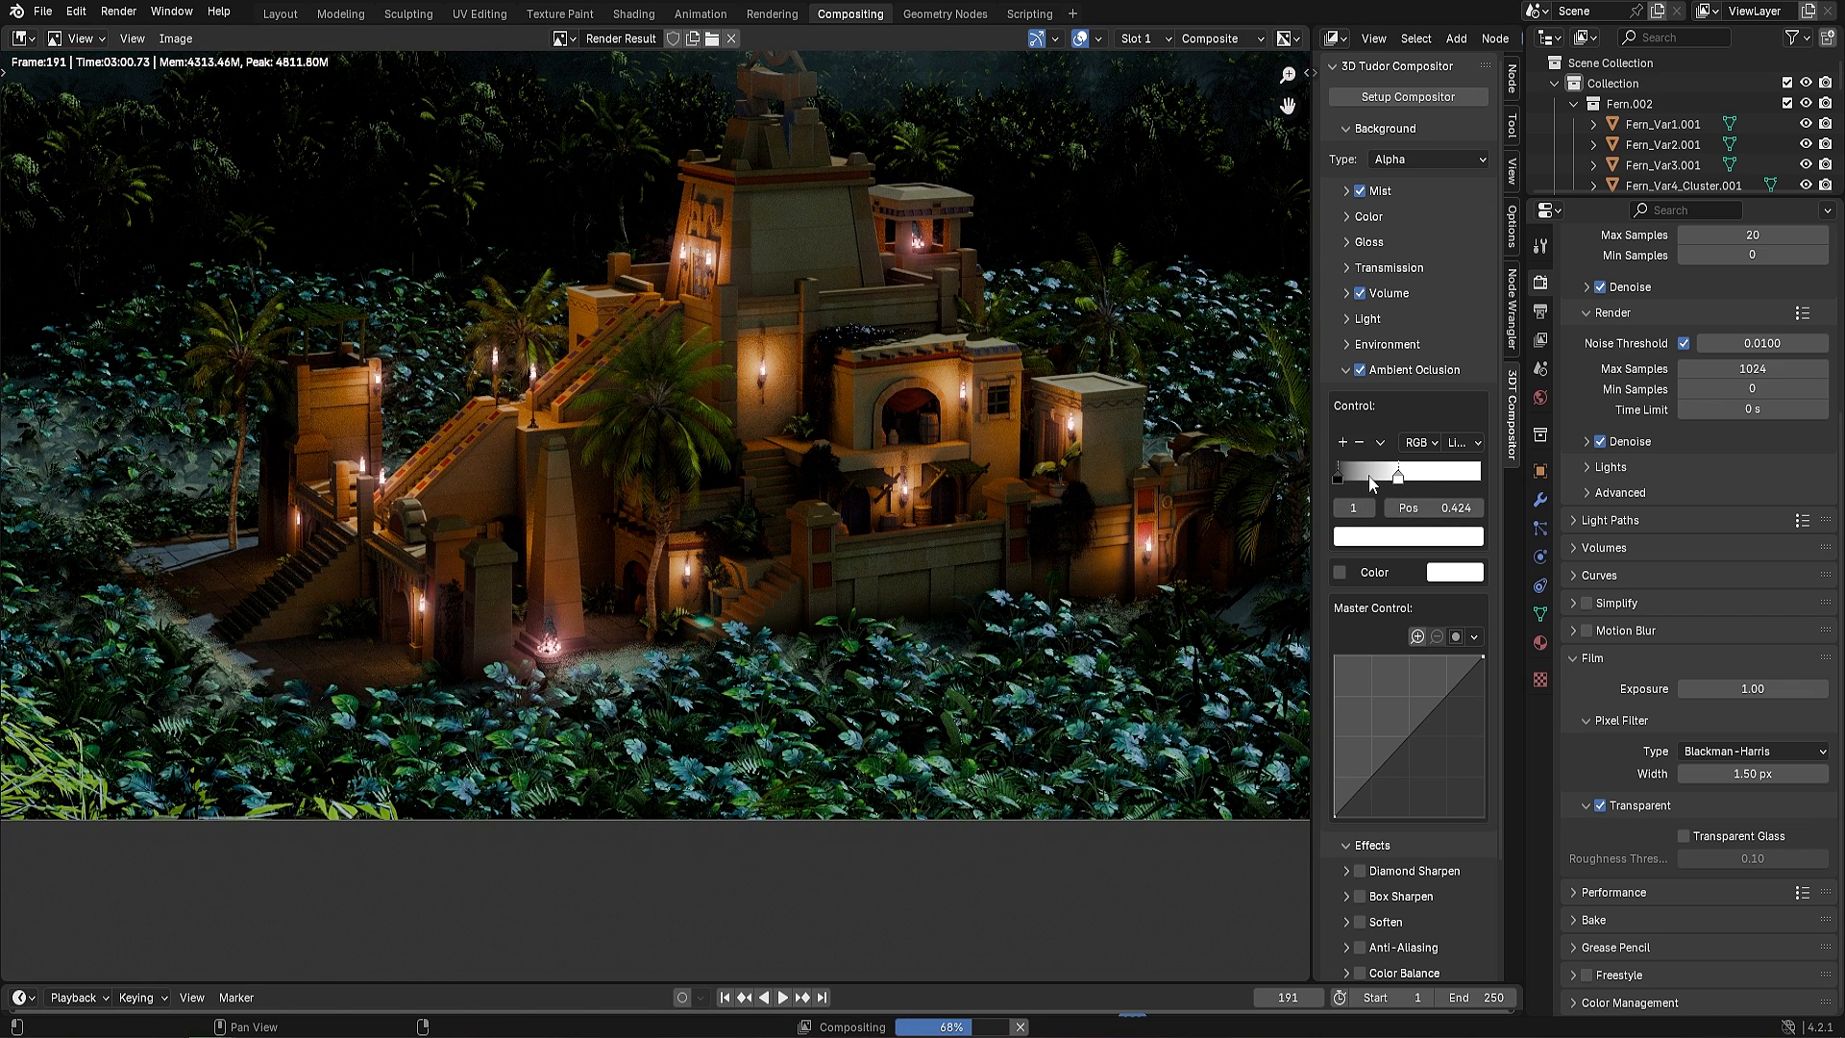
{"action": "left_click", "coordinate": [1370, 477], "text": "ctrl"}
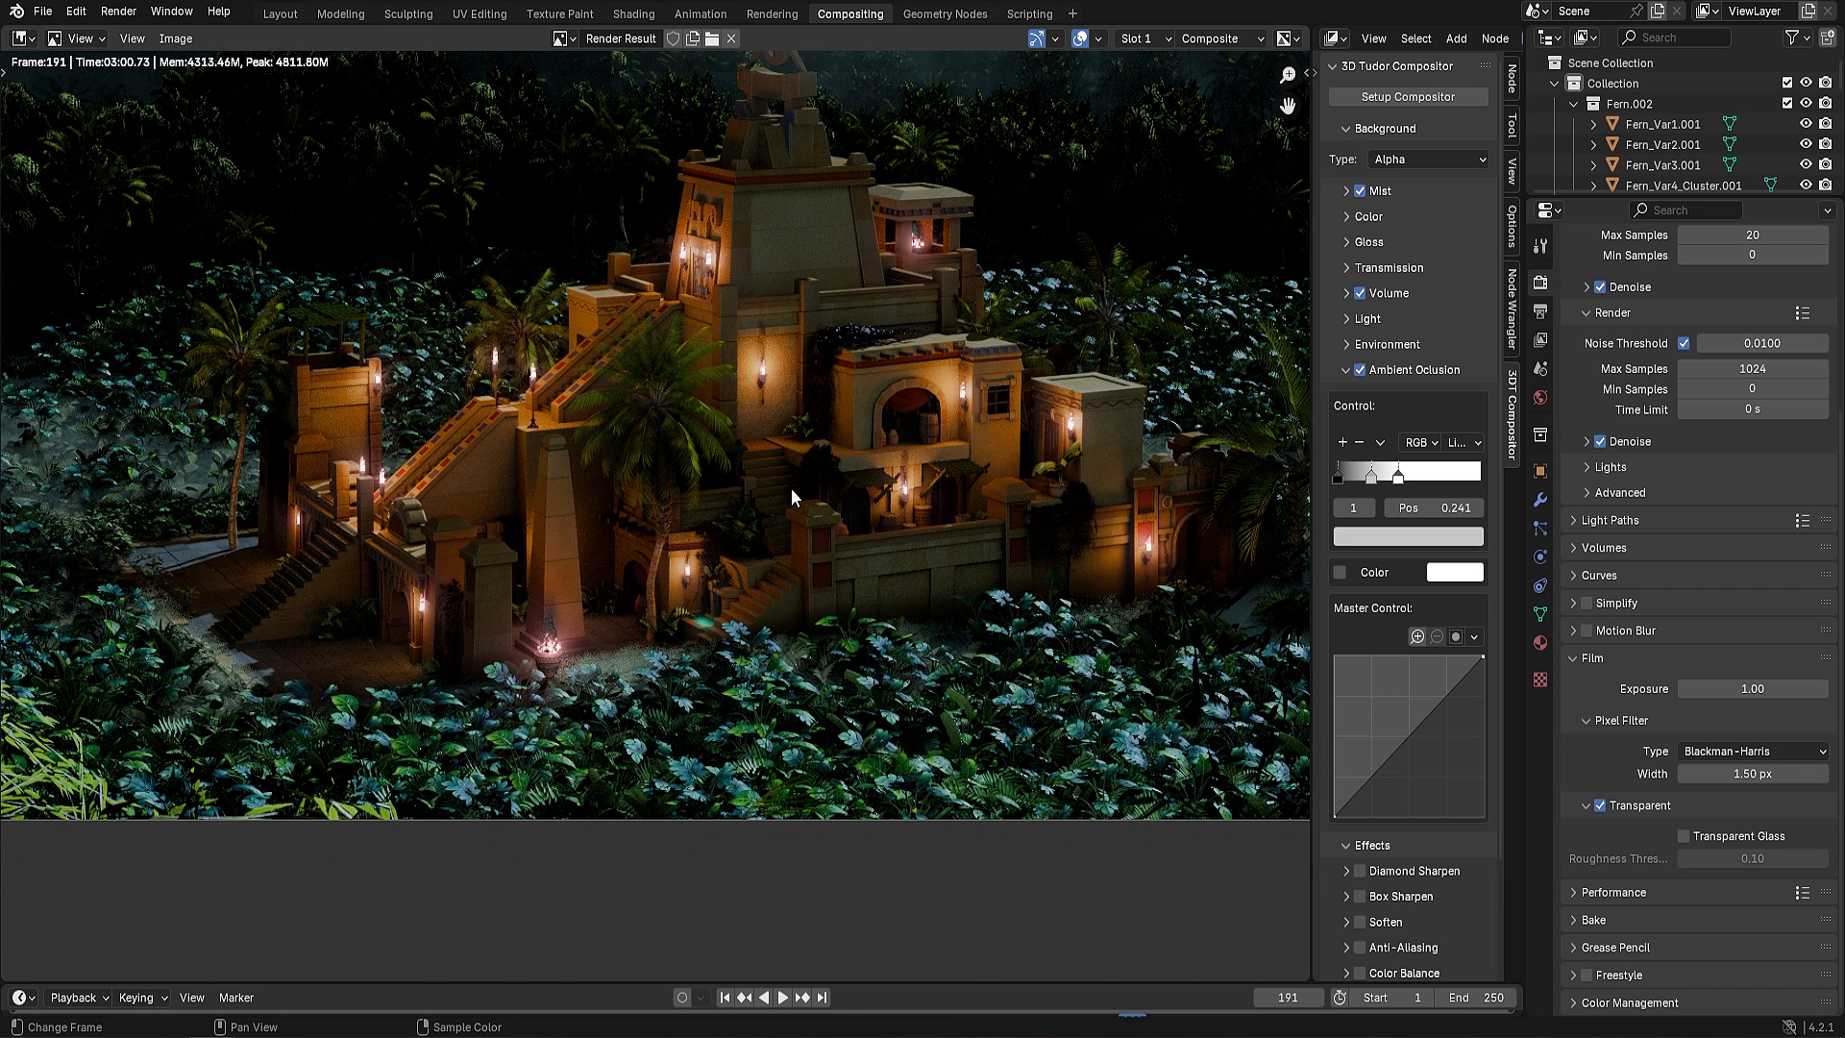
{"action": "left_click", "coordinate": [1371, 479]}
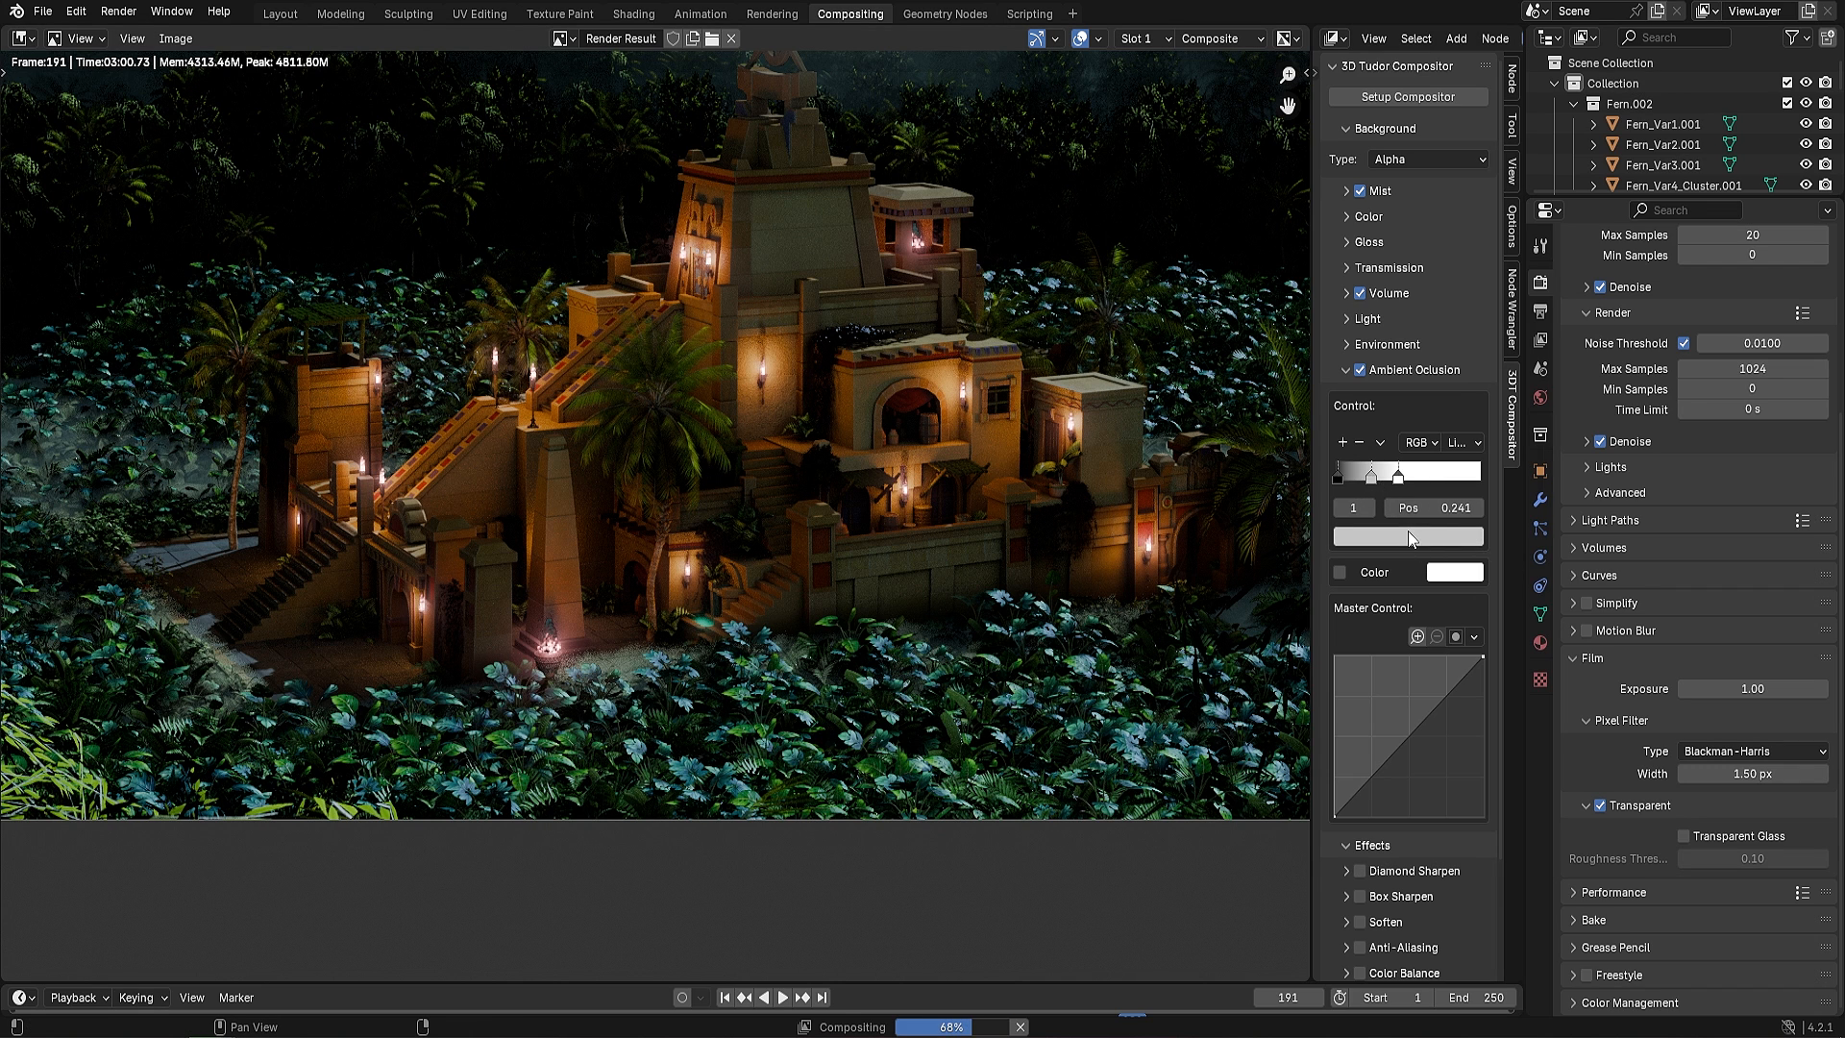
{"action": "left_click", "coordinate": [1409, 534]}
{"action": "left_click_drag", "start_coordinate": [1527, 257], "coordinate": [1530, 283]}
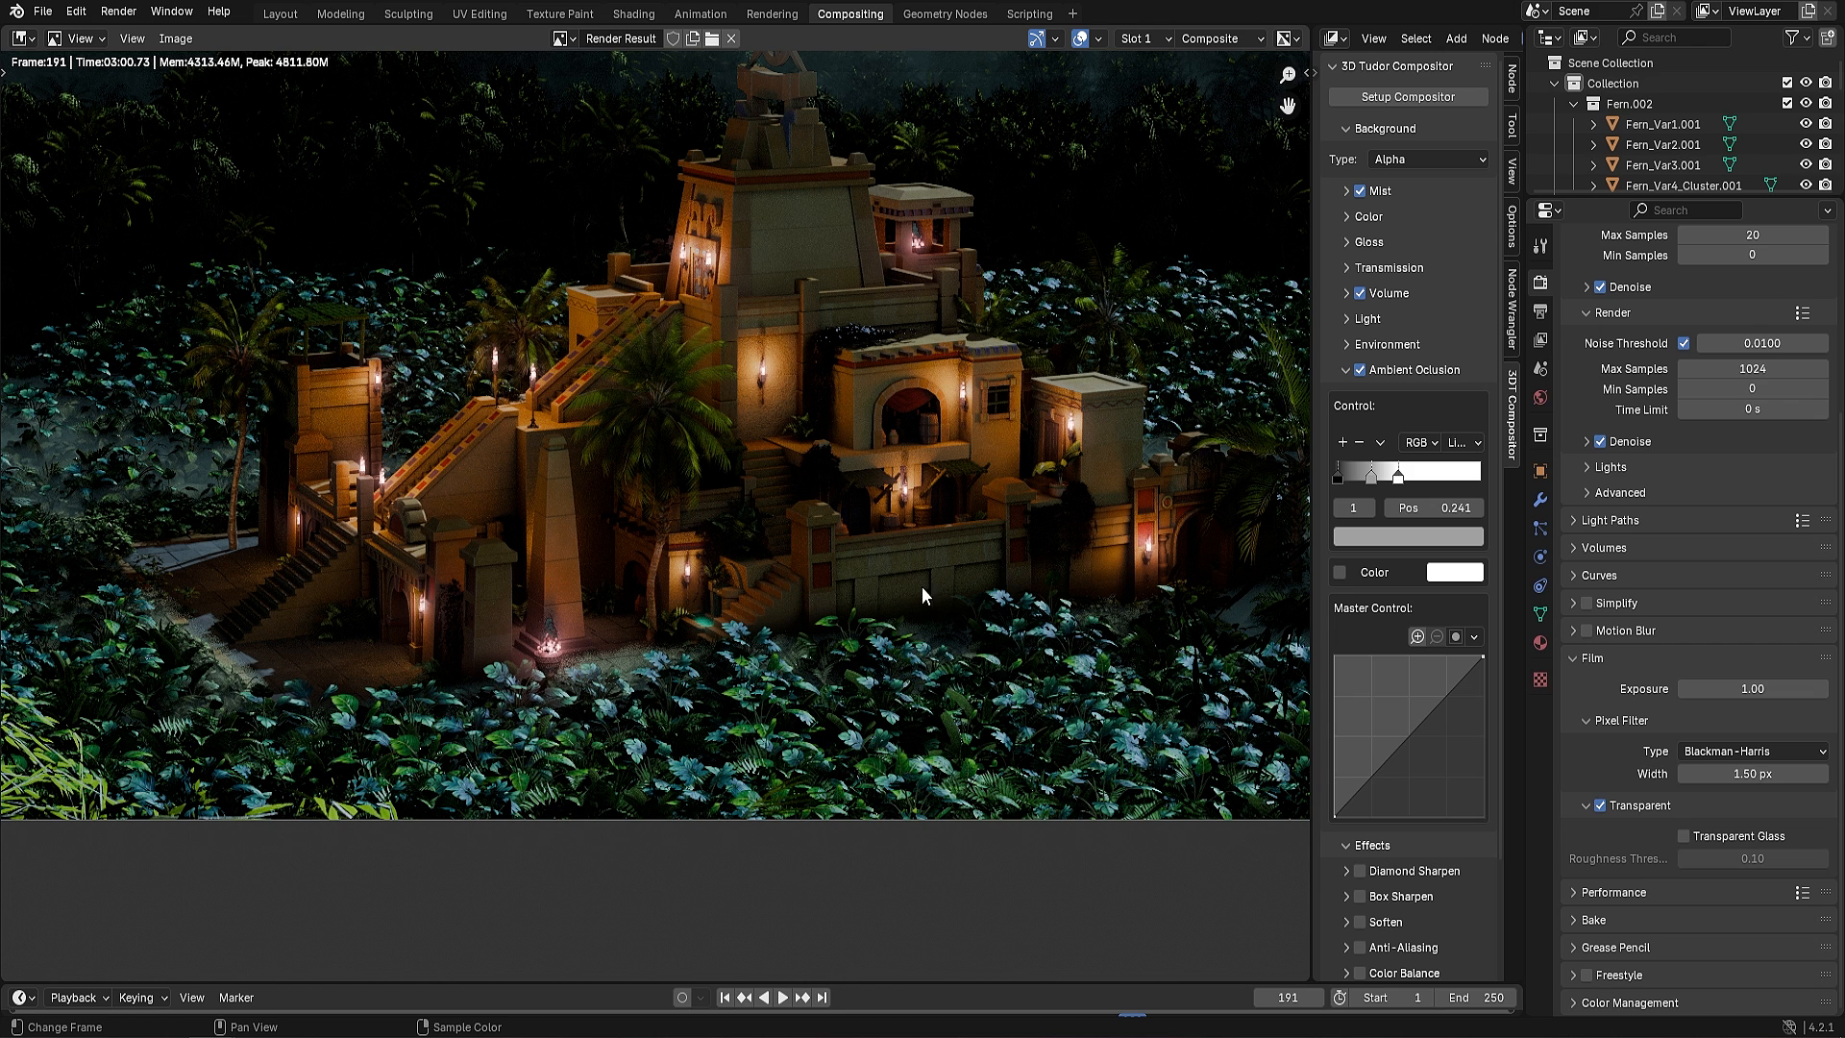
Bow the Ambient Occlusion Master Control curve moderately upward to strengthen the pass, and check the temple up close
{"action": "left_click_drag", "start_coordinate": [1404, 715], "coordinate": [1376, 690]}
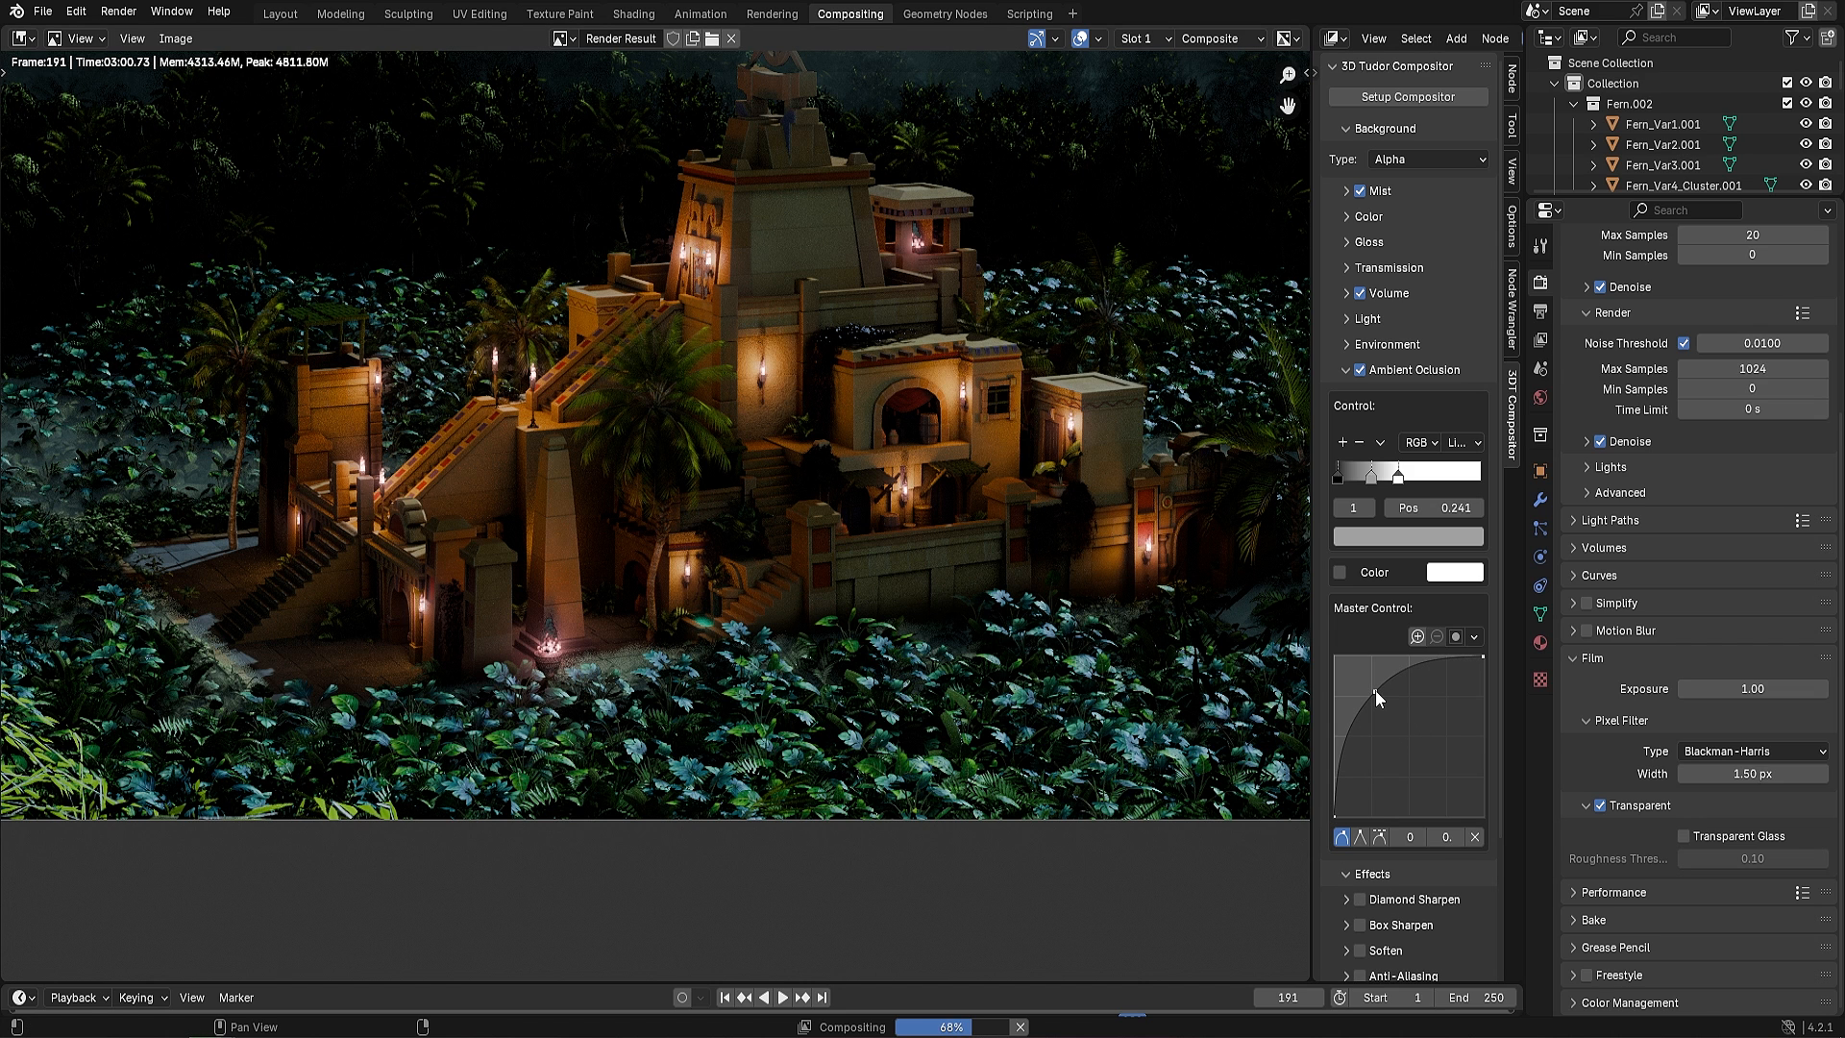
{"action": "left_click_drag", "start_coordinate": [1380, 692], "coordinate": [1390, 701]}
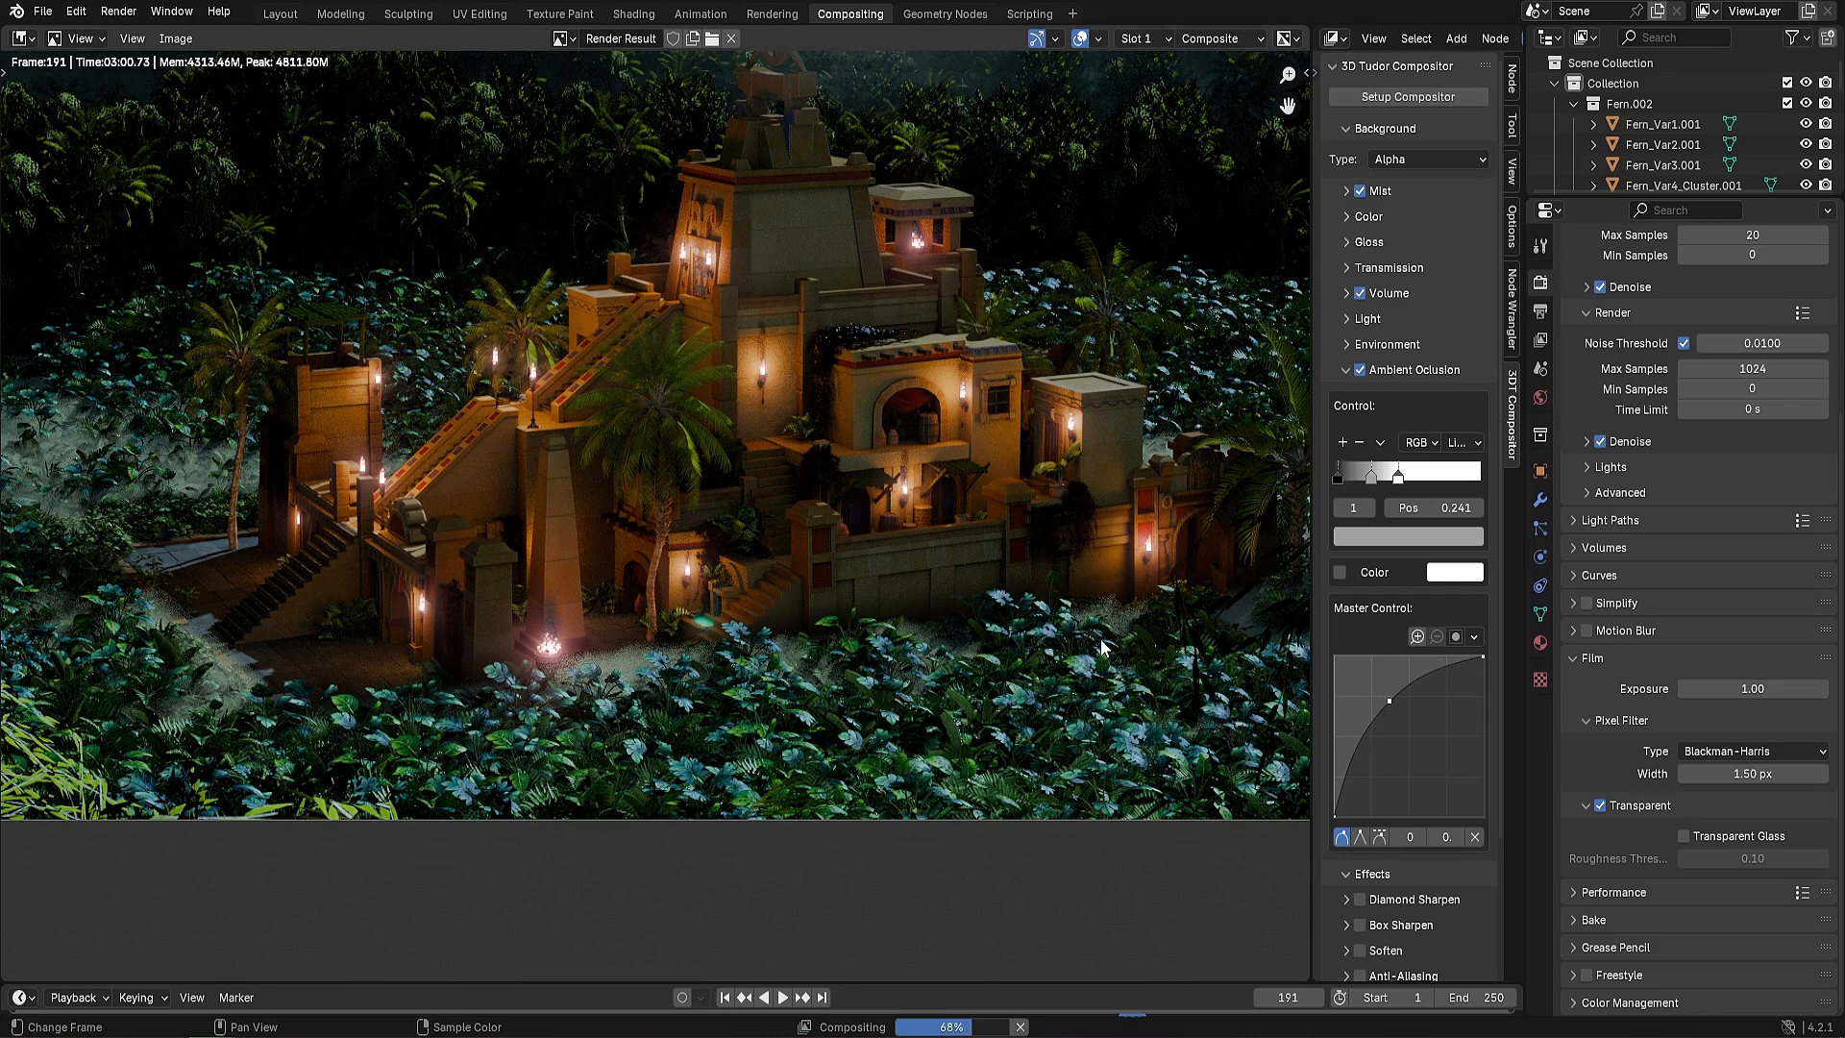
{"action": "scroll", "coordinate": [809, 398], "scroll_direction": "down", "scroll_amount": 2}
{"action": "scroll", "coordinate": [799, 465], "scroll_direction": "up", "scroll_amount": 4}
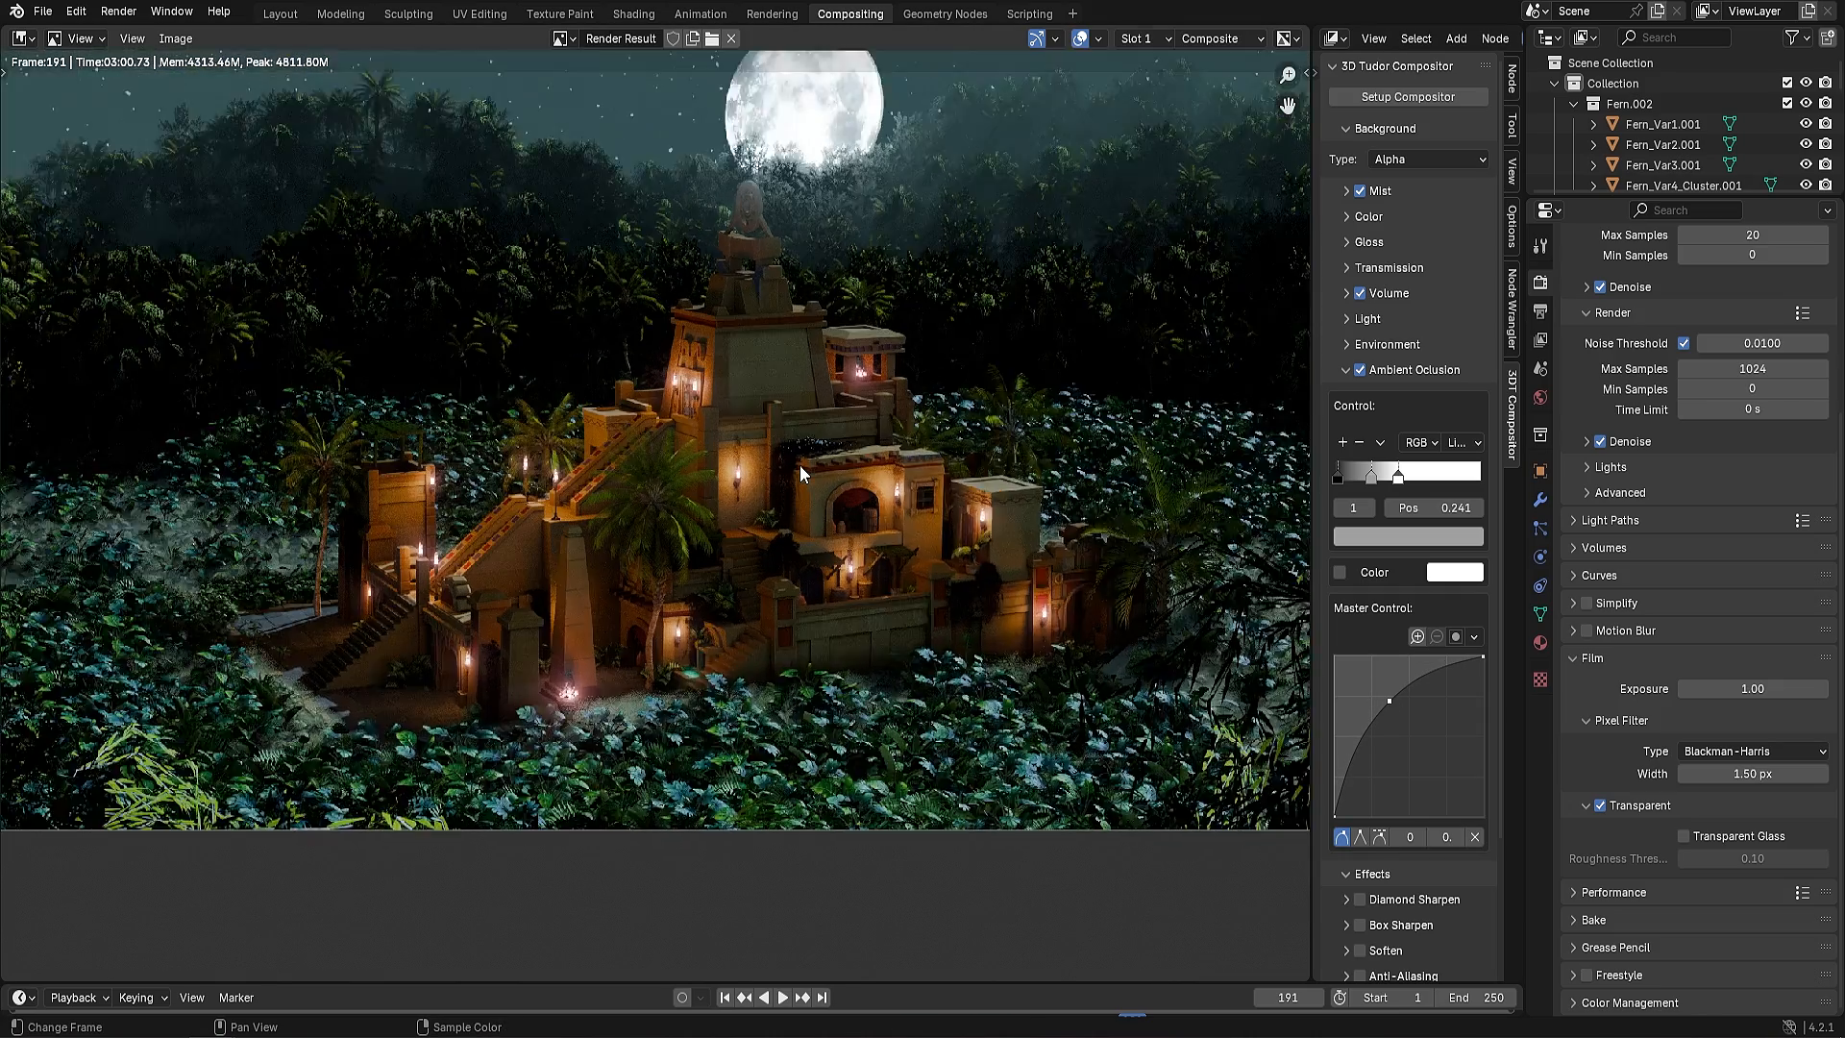
{"action": "middle_click_drag", "start_coordinate": [945, 600], "coordinate": [895, 462]}
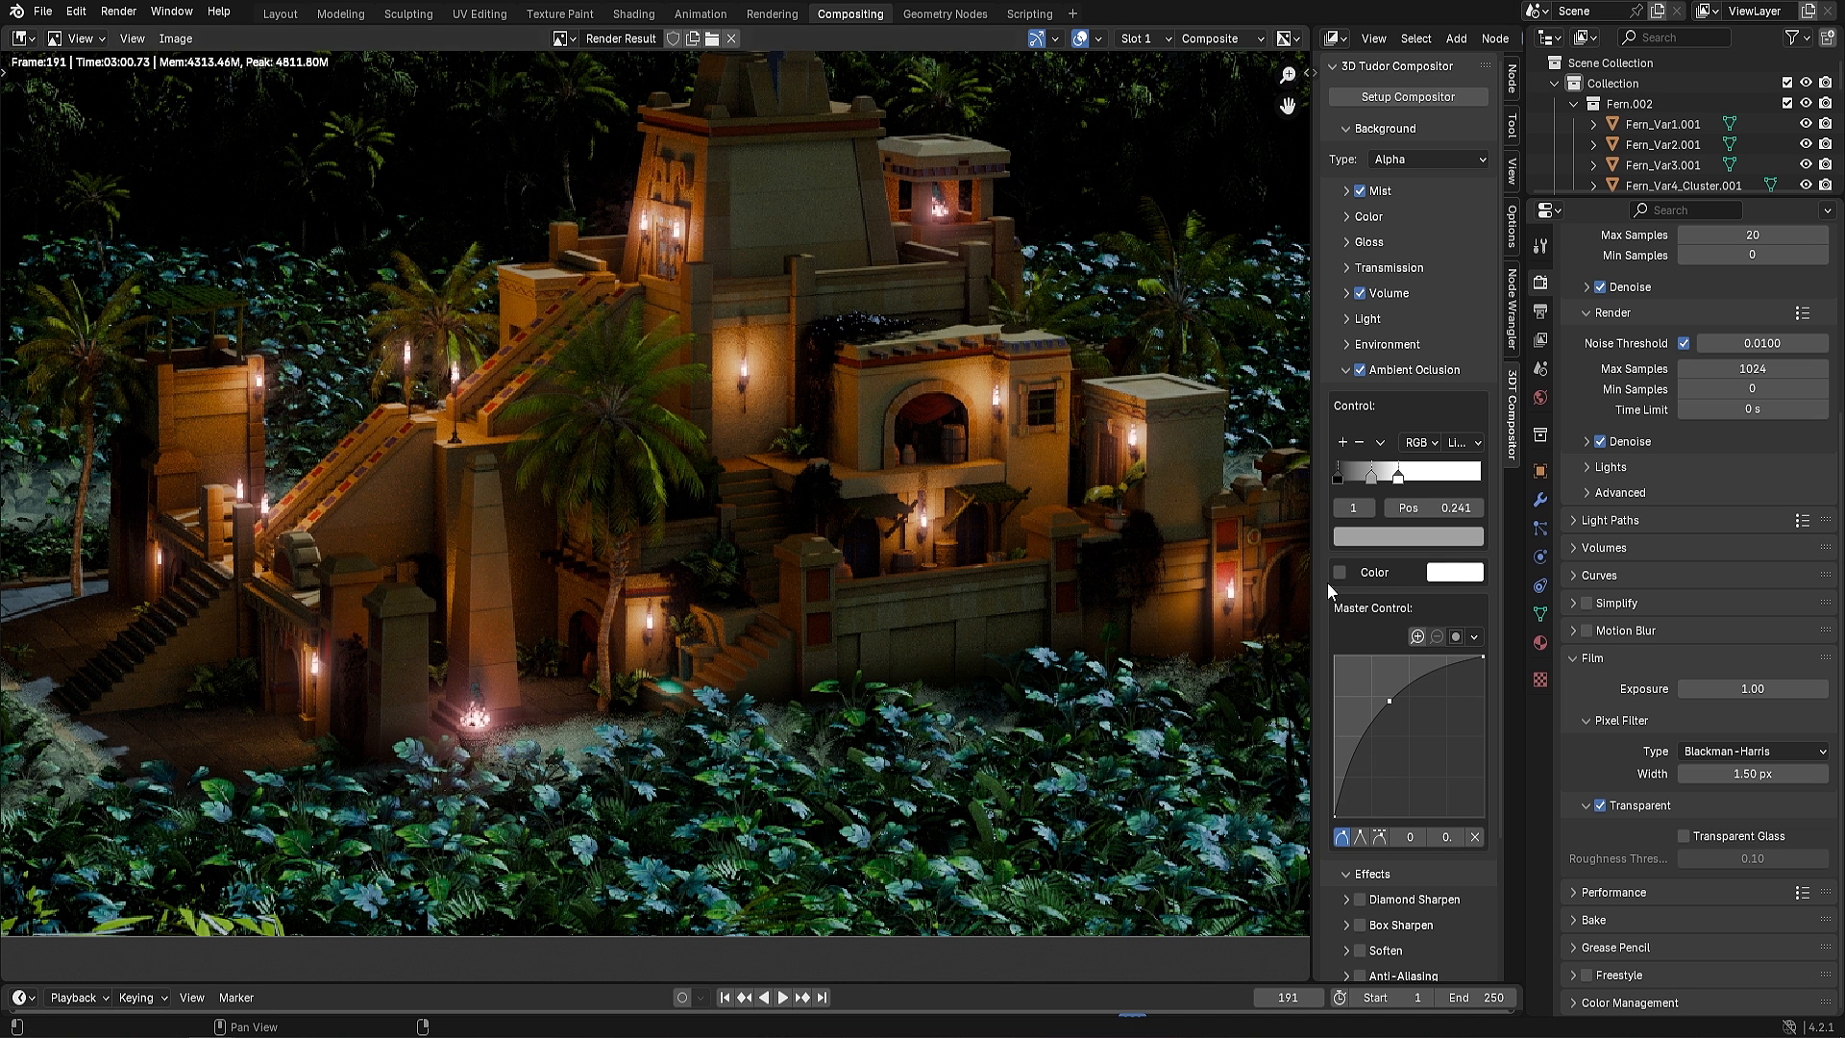
Enable a red Ambient Occlusion color tint and bow the Master Control curve strongly downward
{"action": "left_click", "coordinate": [1459, 575]}
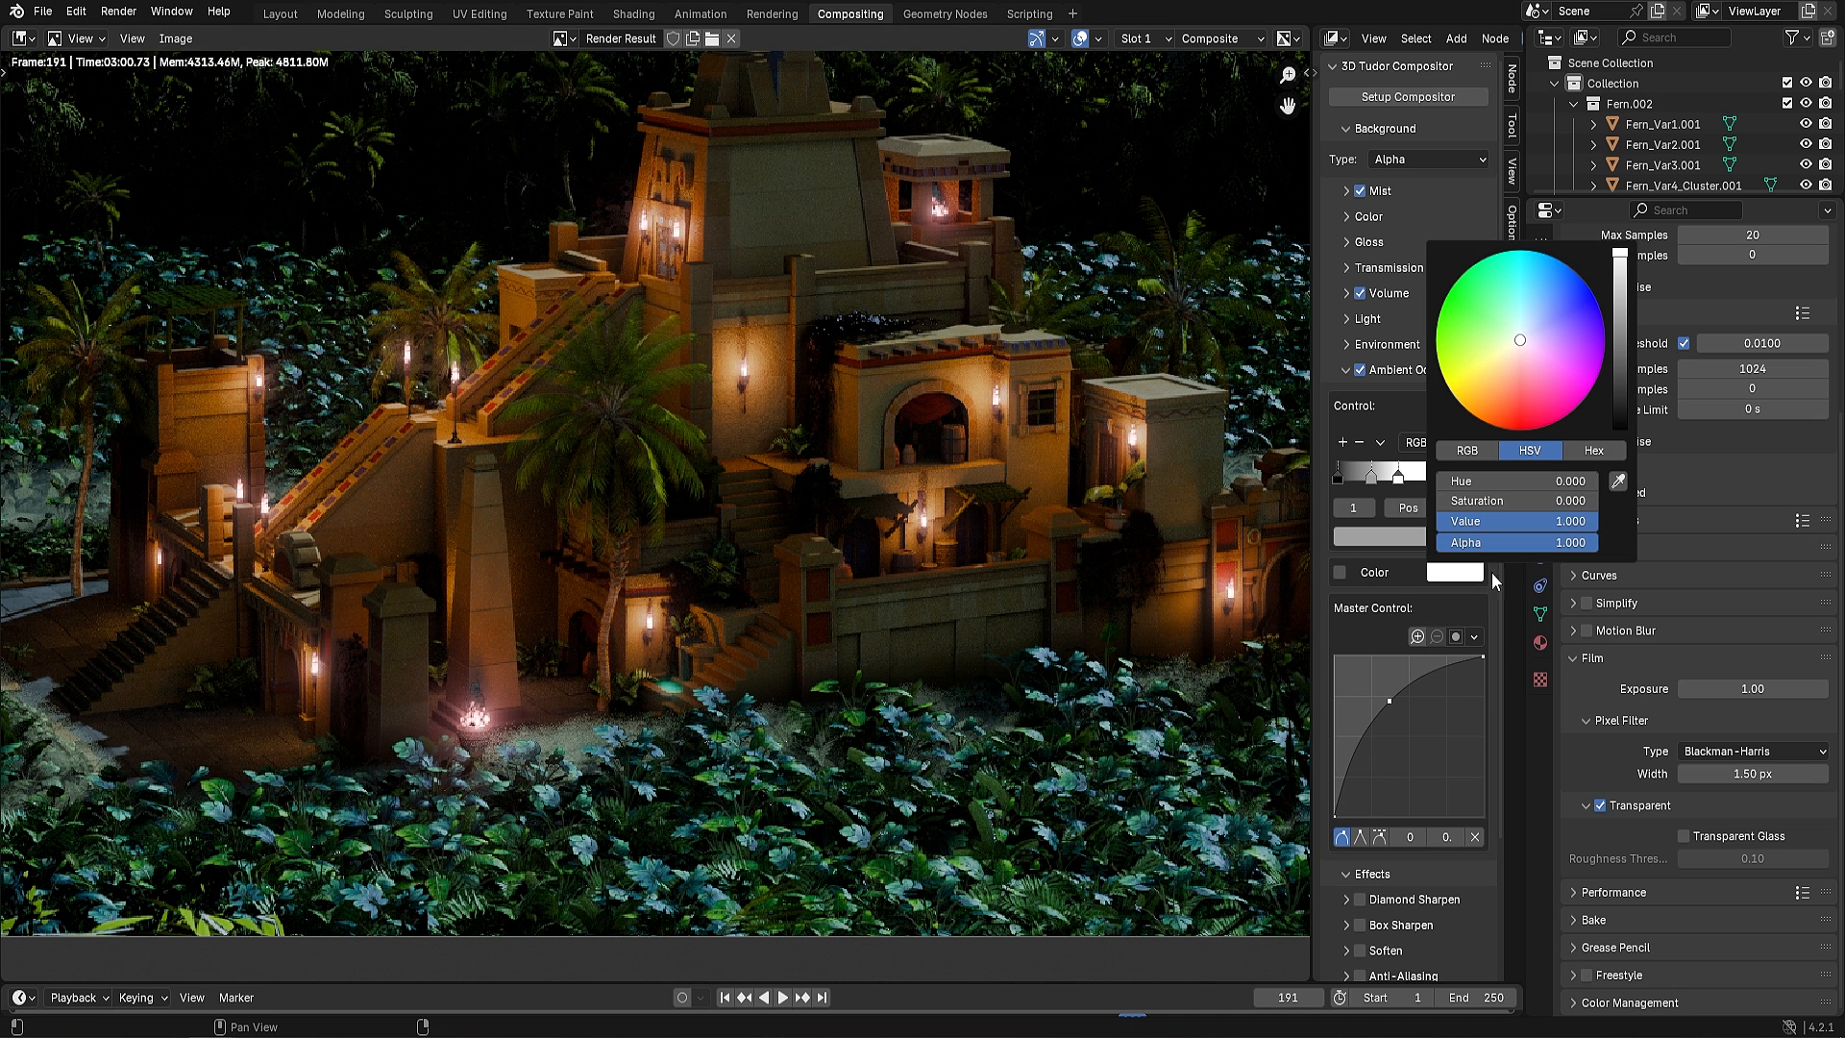
{"action": "left_click", "coordinate": [1522, 422]}
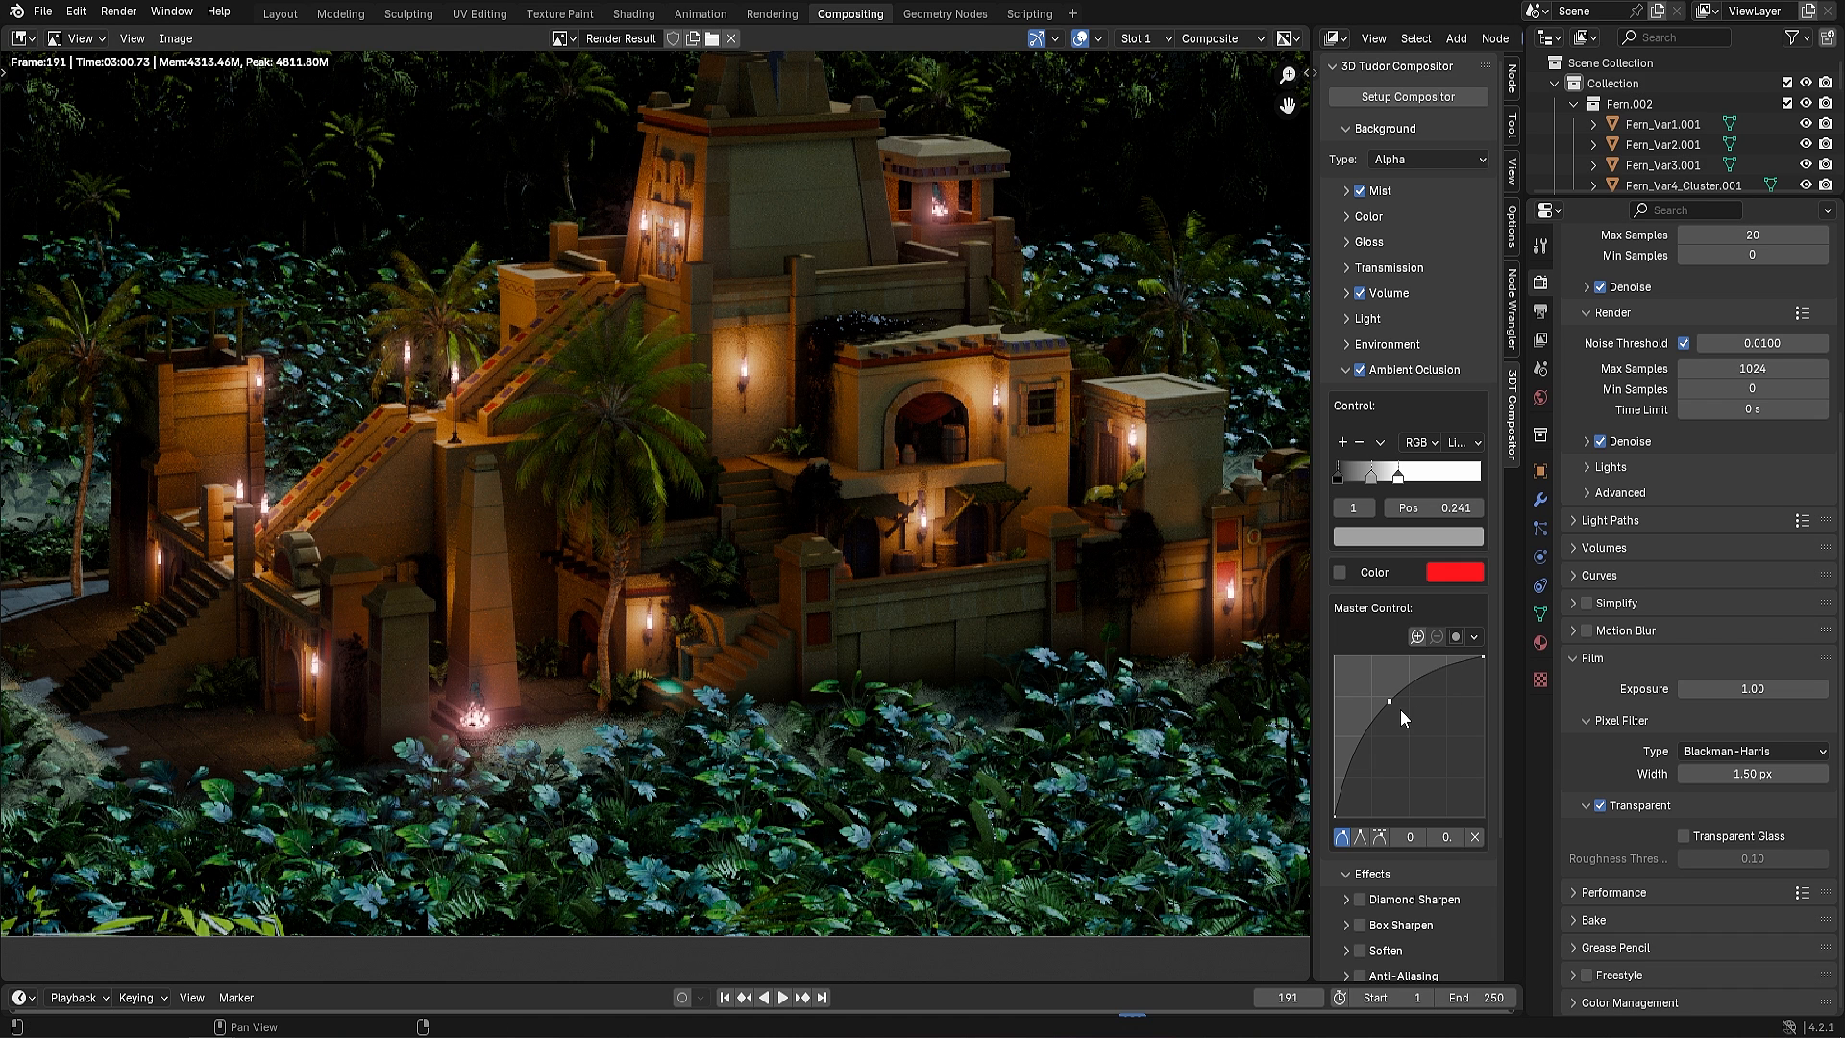
{"action": "left_click_drag", "start_coordinate": [1400, 711], "coordinate": [1445, 763]}
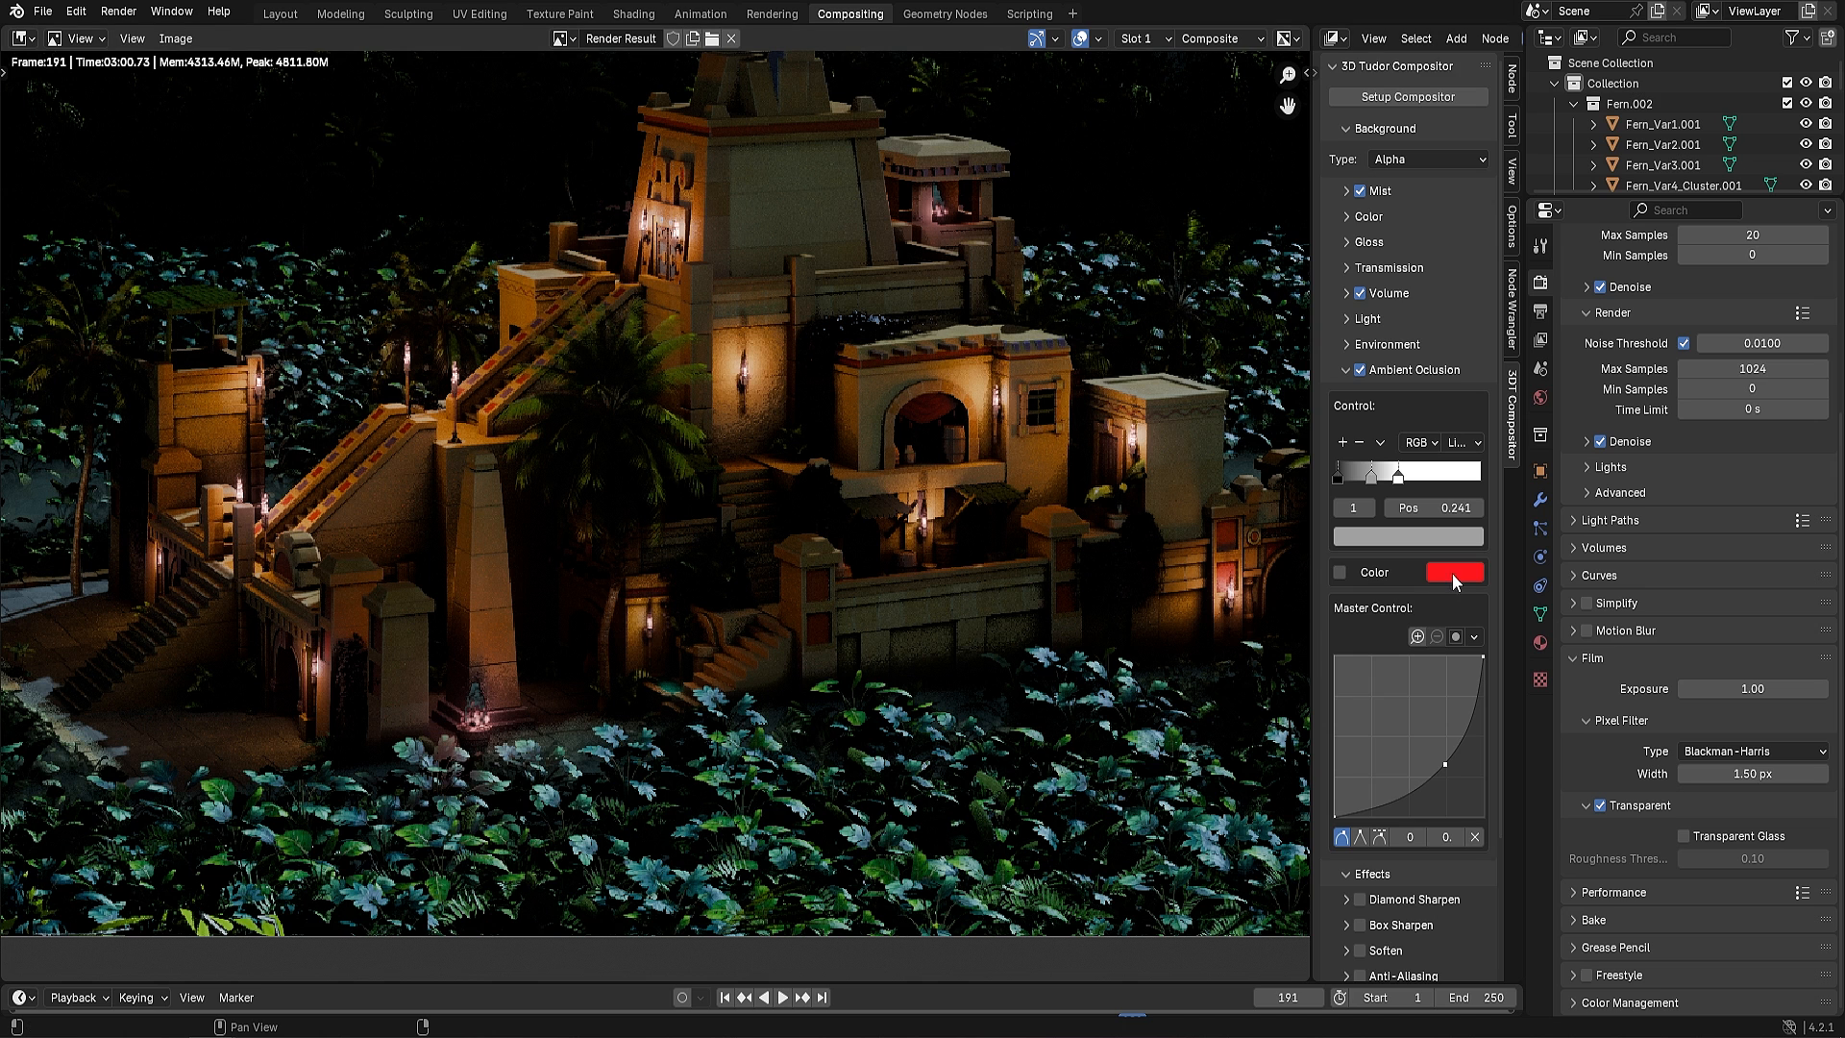
{"action": "left_click", "coordinate": [1353, 576]}
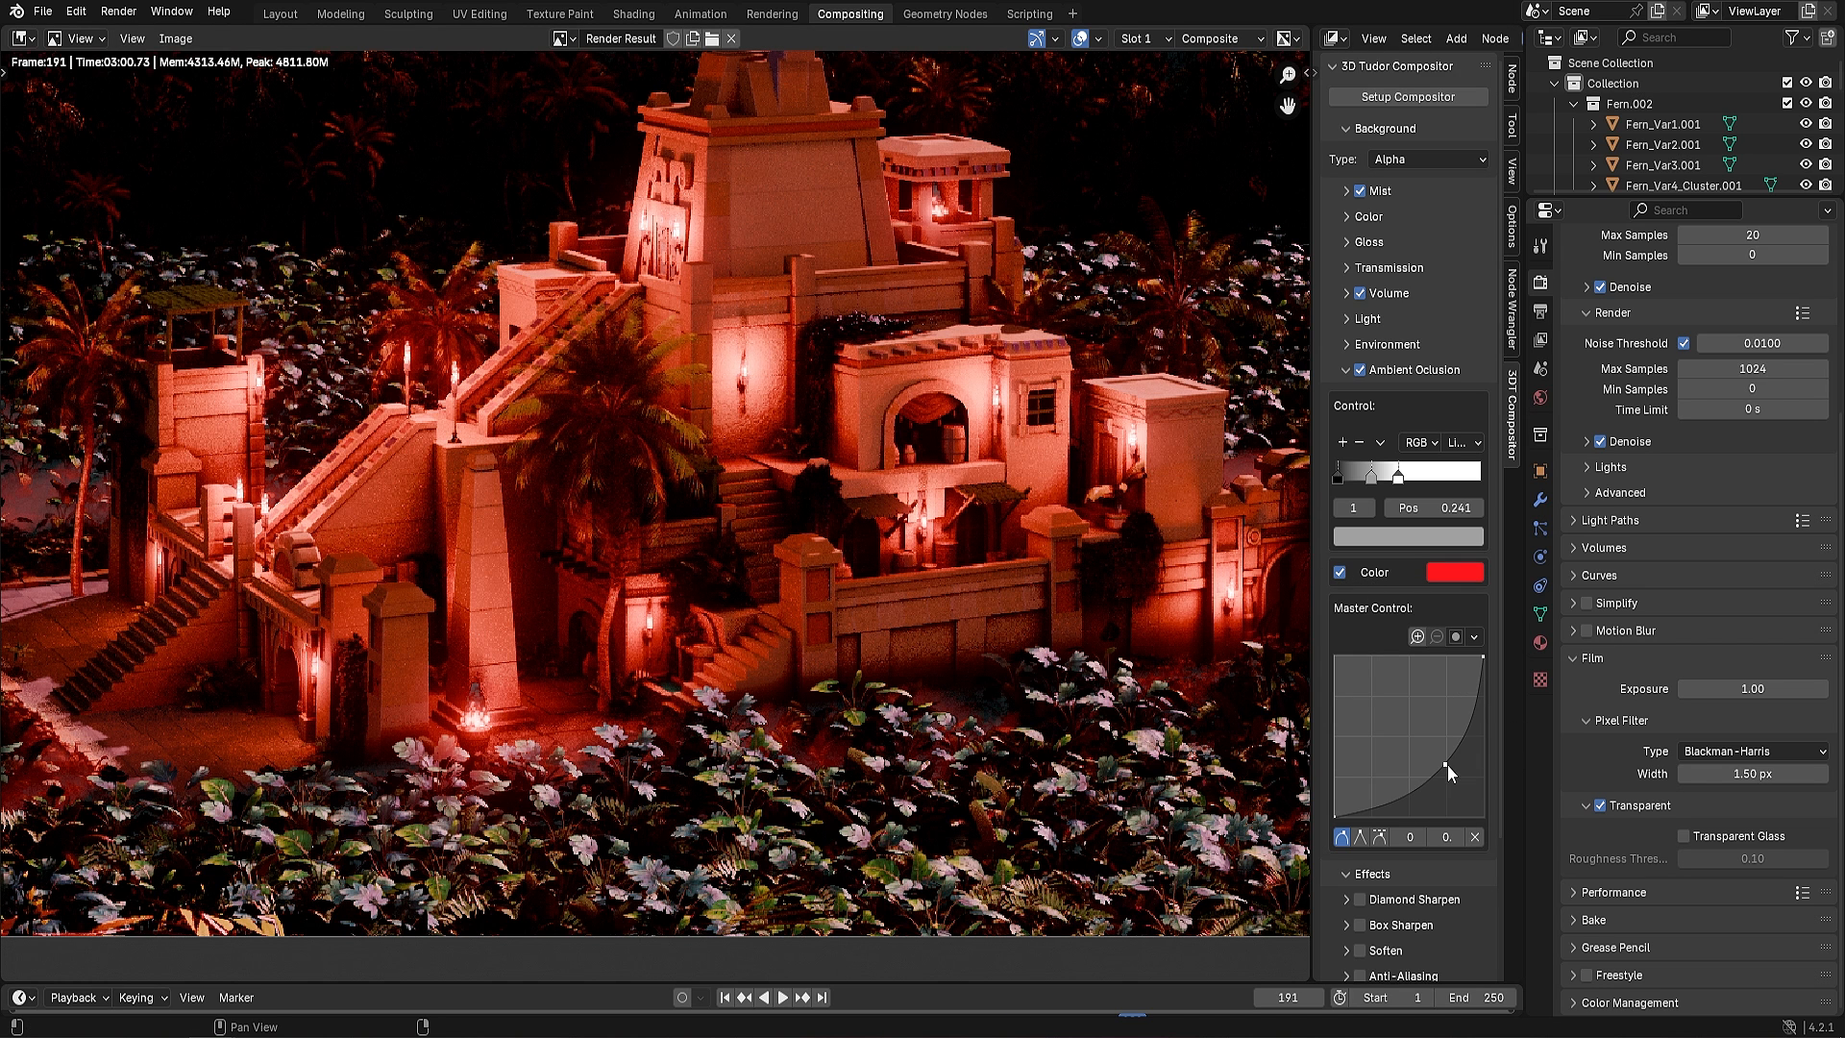
Bow the Ambient Occlusion Master Control curve back upward and compare the render with the color tint off and on
{"action": "left_click_drag", "start_coordinate": [1447, 764], "coordinate": [1384, 701]}
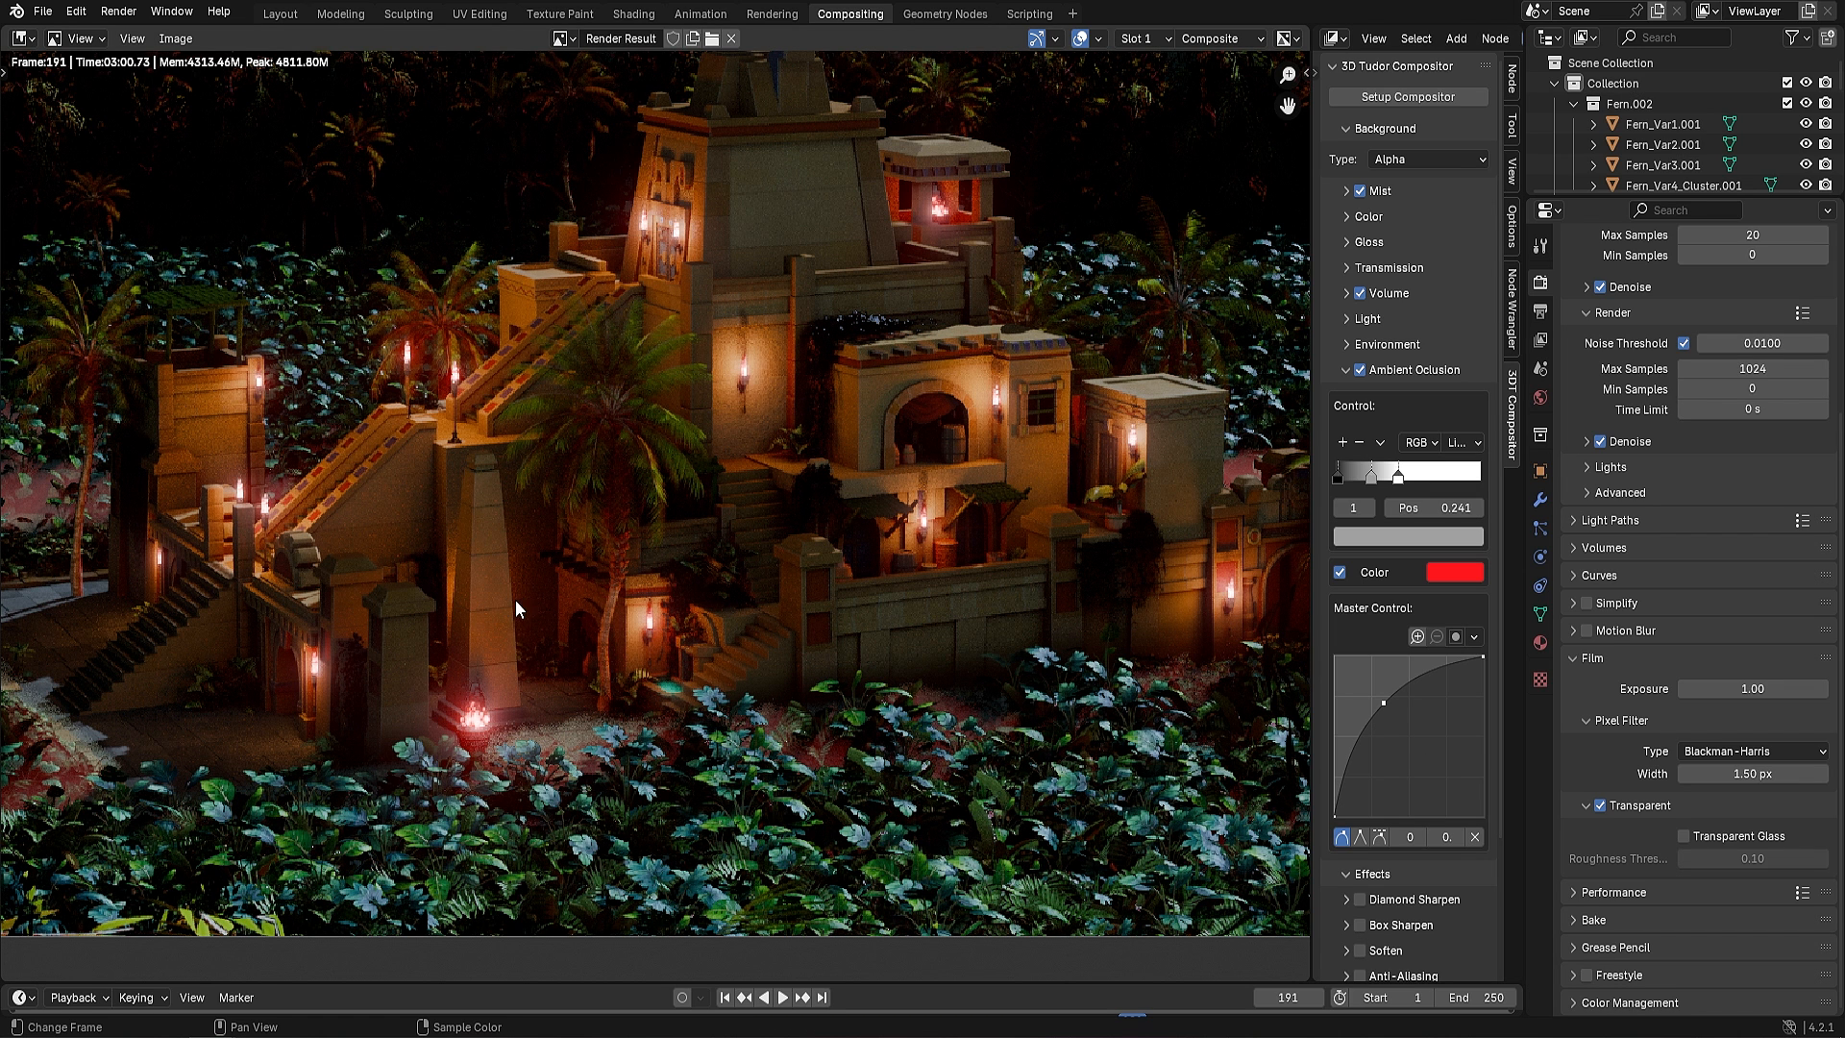
{"action": "left_click", "coordinate": [1339, 572]}
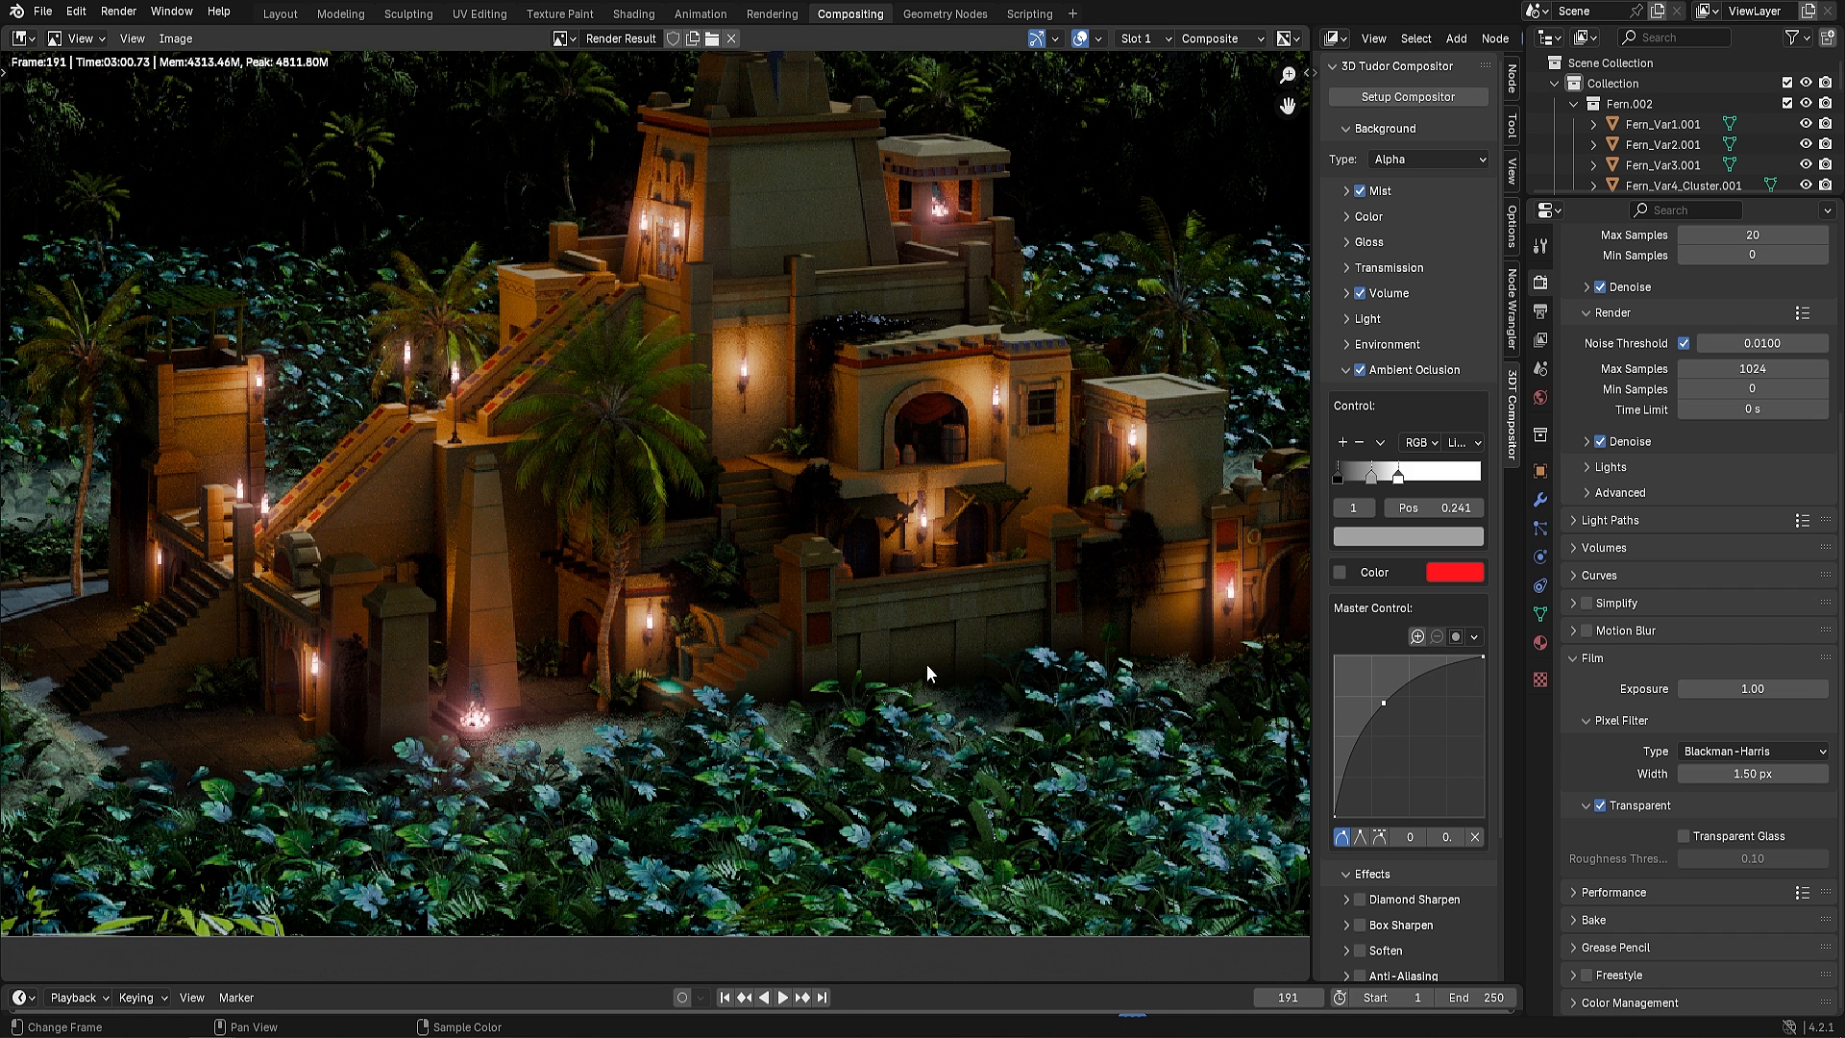
{"action": "left_click", "coordinate": [1340, 572]}
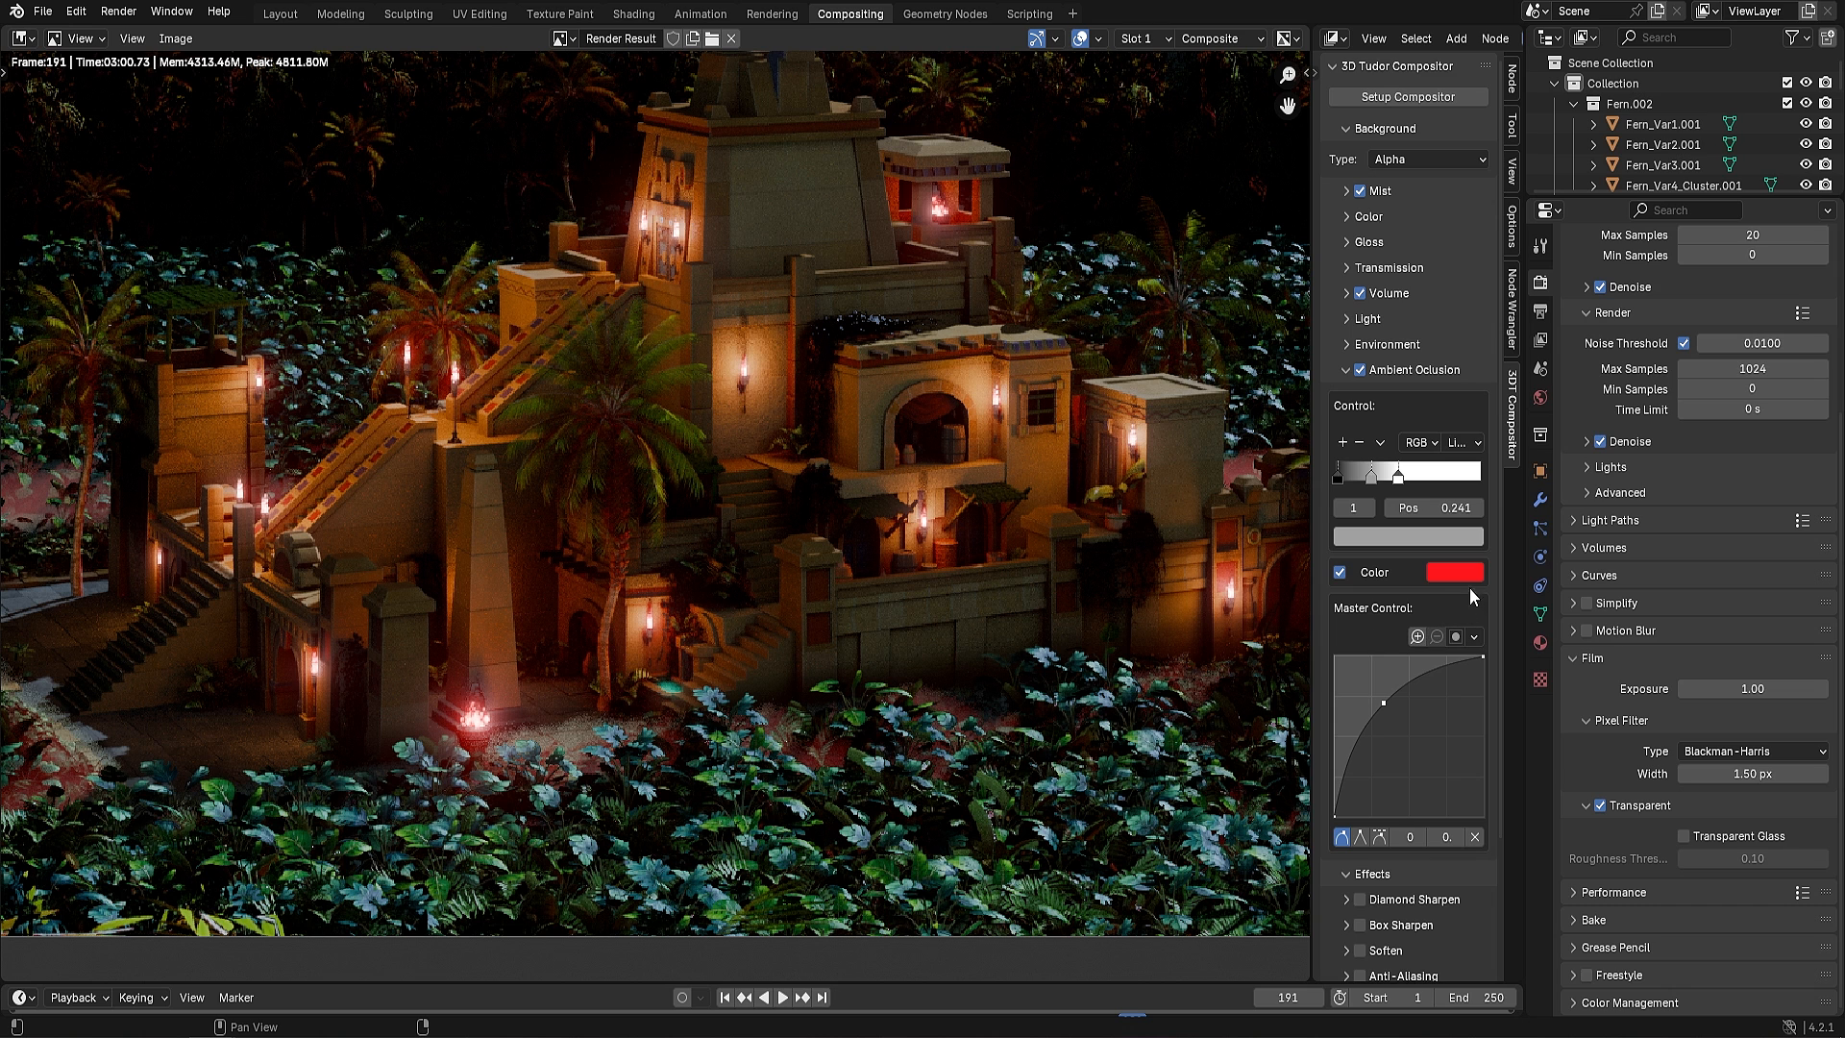
Change the Ambient Occlusion color to light cyan, darken it to a muted teal, and collapse the Ambient Occlusion settings
{"action": "left_click", "coordinate": [1455, 575]}
{"action": "left_click", "coordinate": [1526, 308]}
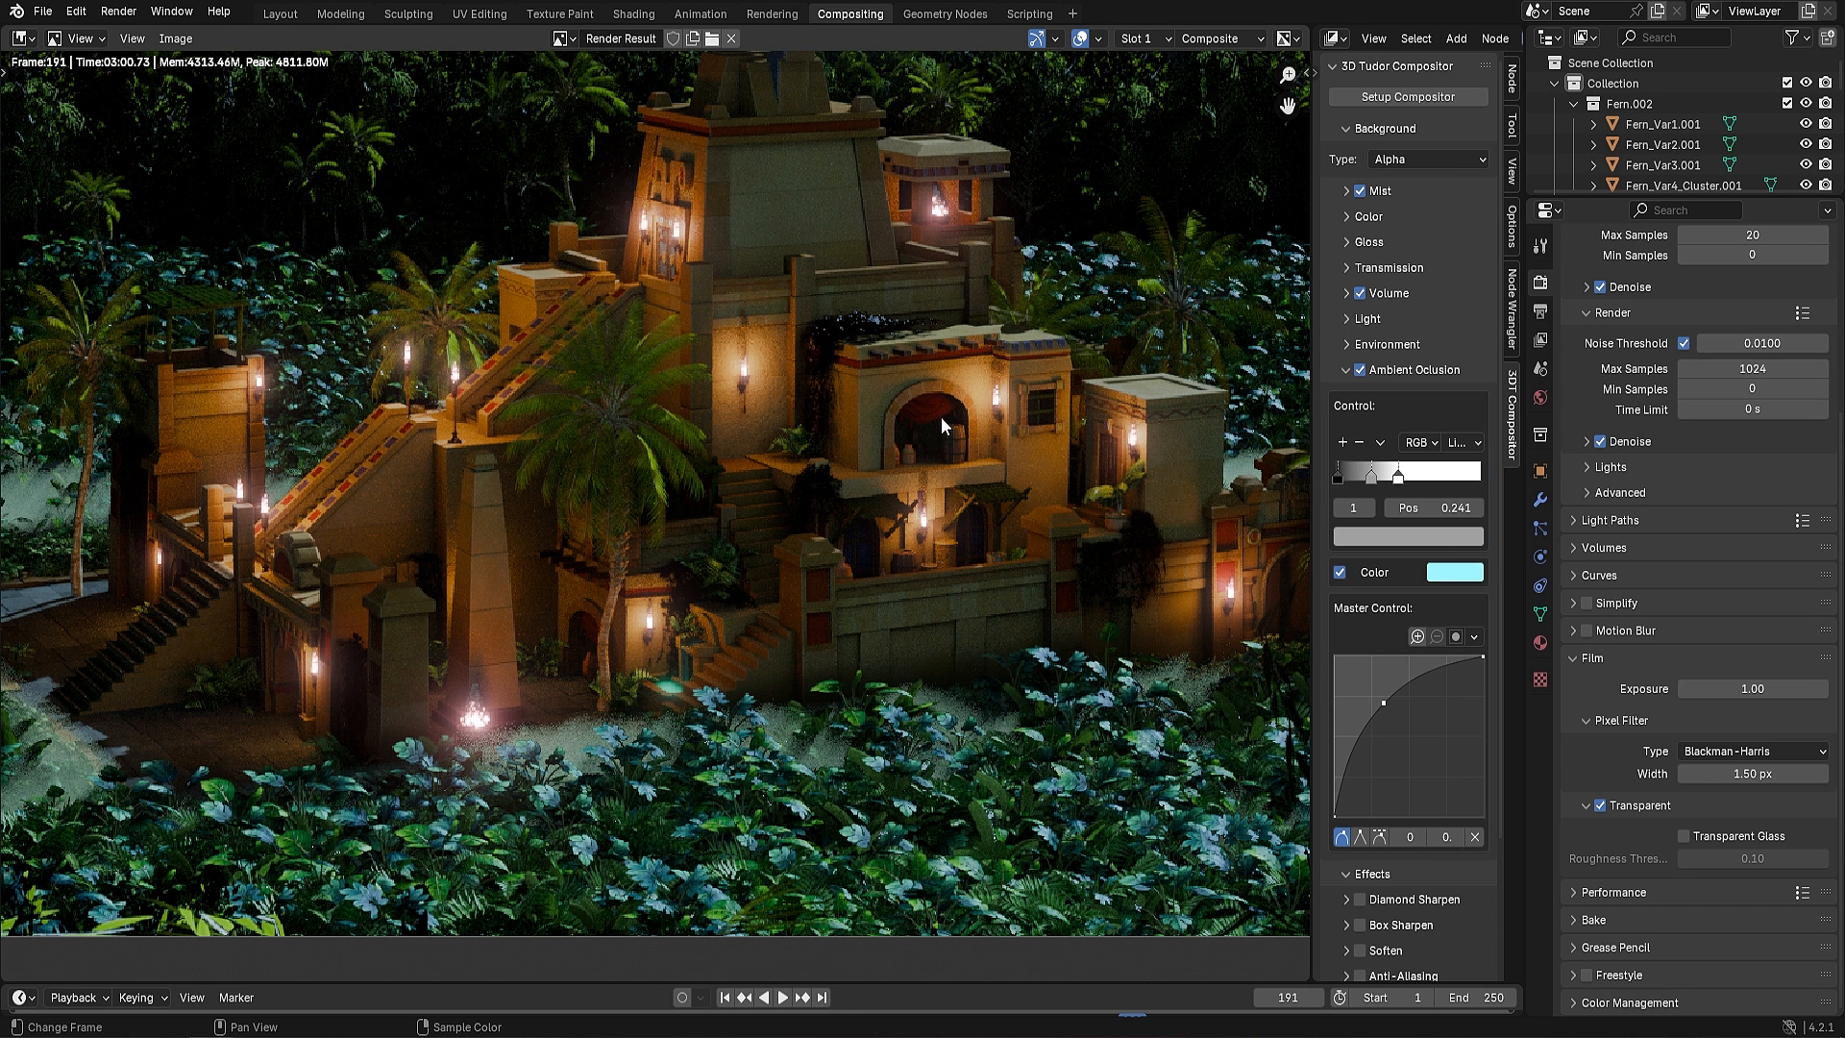
{"action": "left_click", "coordinate": [1467, 574]}
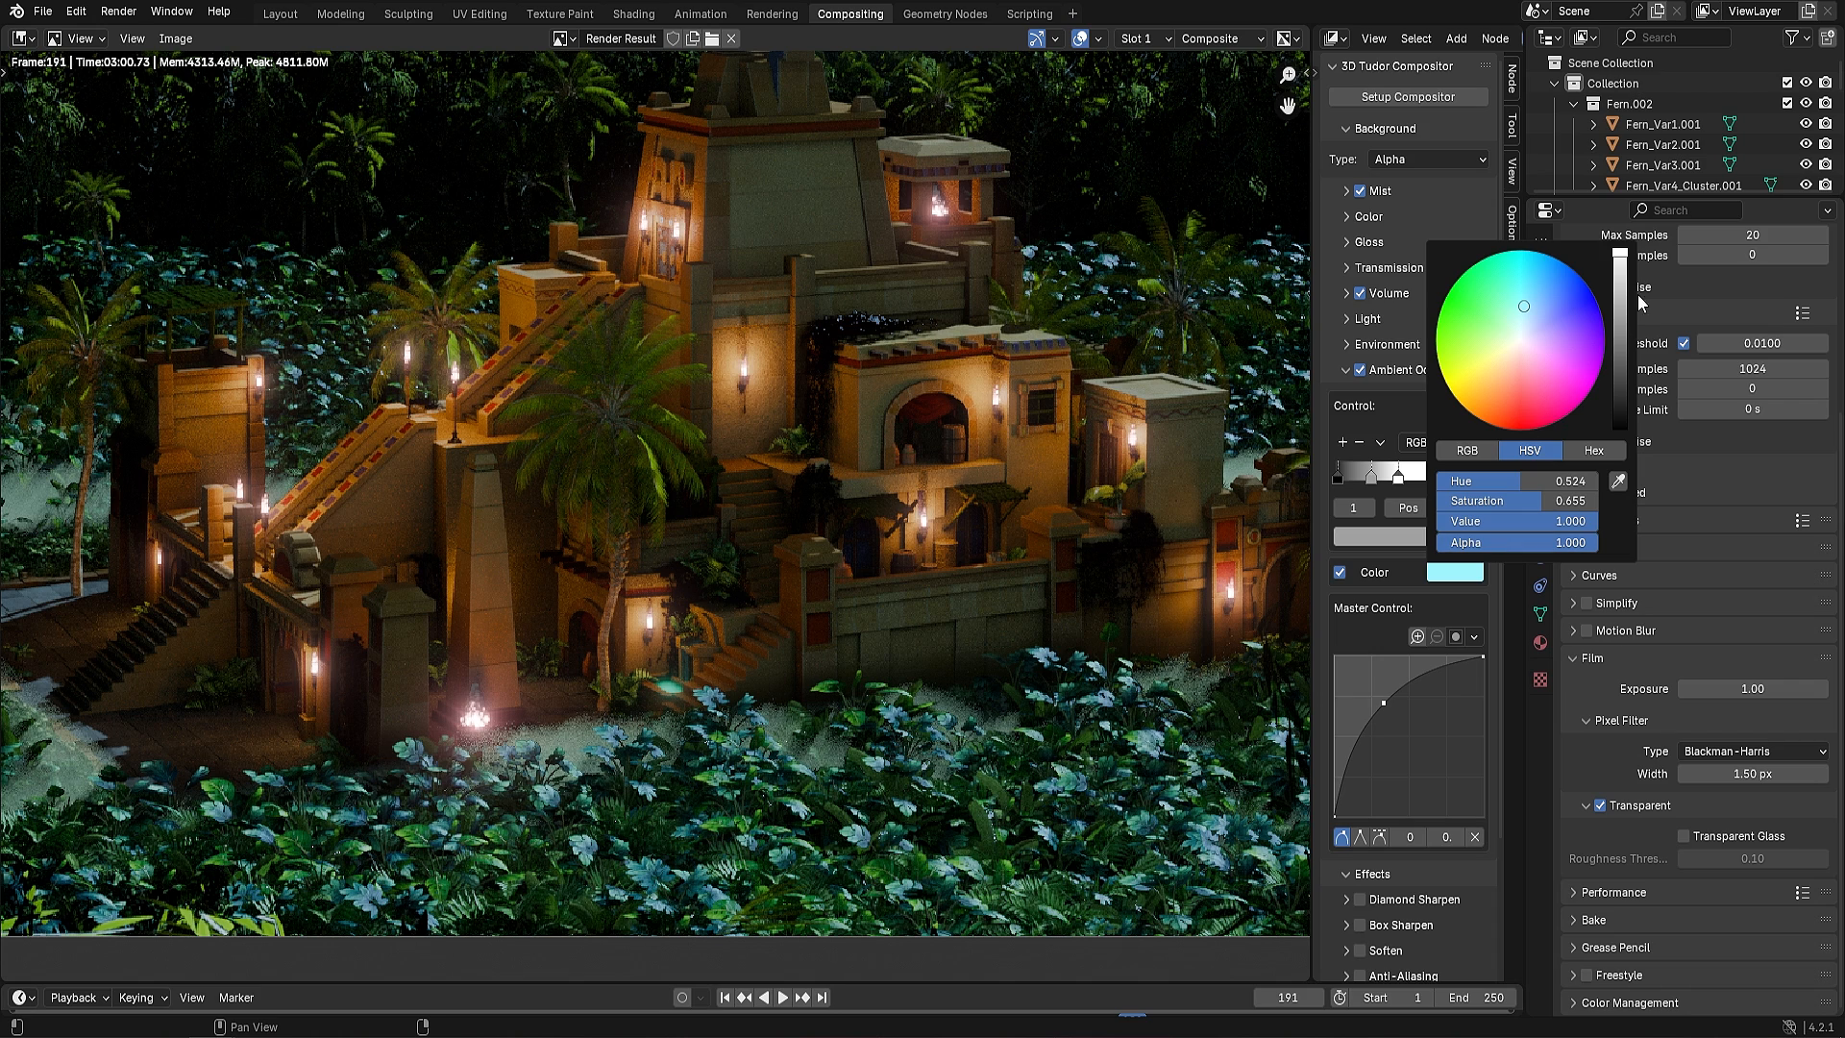
{"action": "left_click_drag", "start_coordinate": [1627, 325], "coordinate": [1623, 365]}
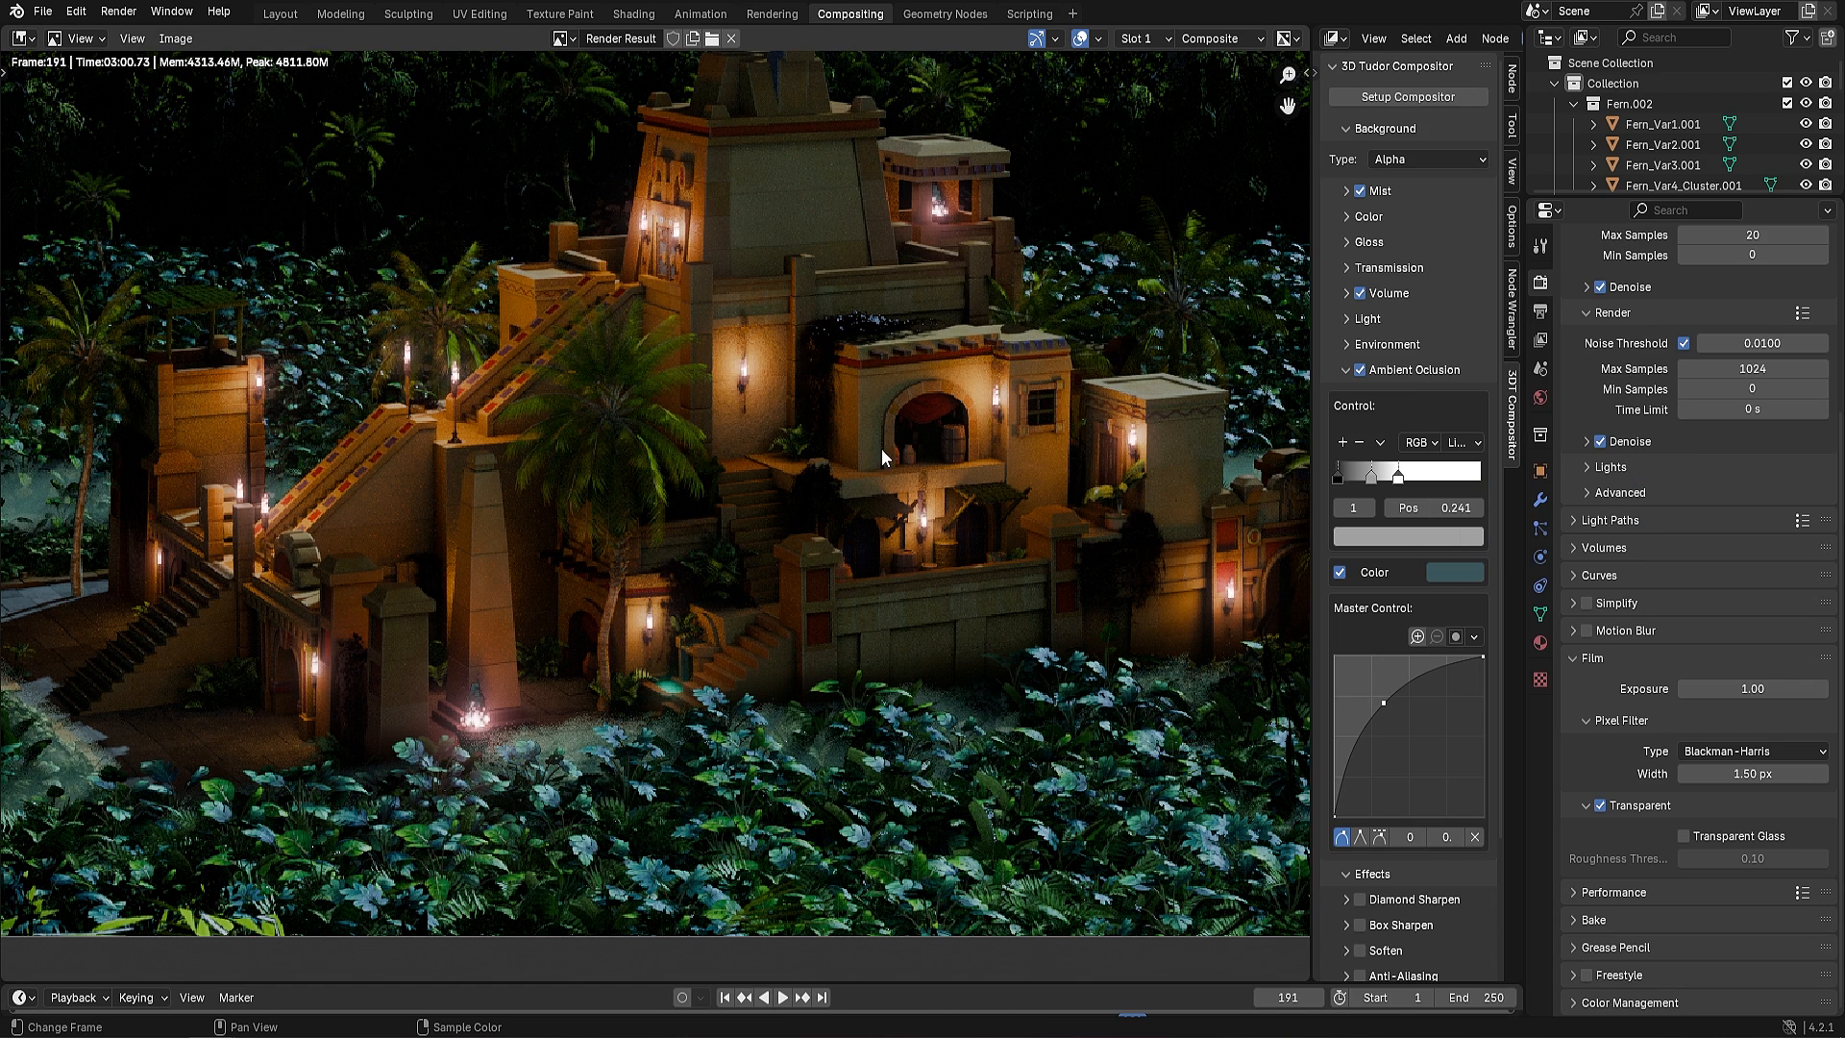
{"action": "scroll", "coordinate": [615, 572], "scroll_direction": "down", "scroll_amount": 2}
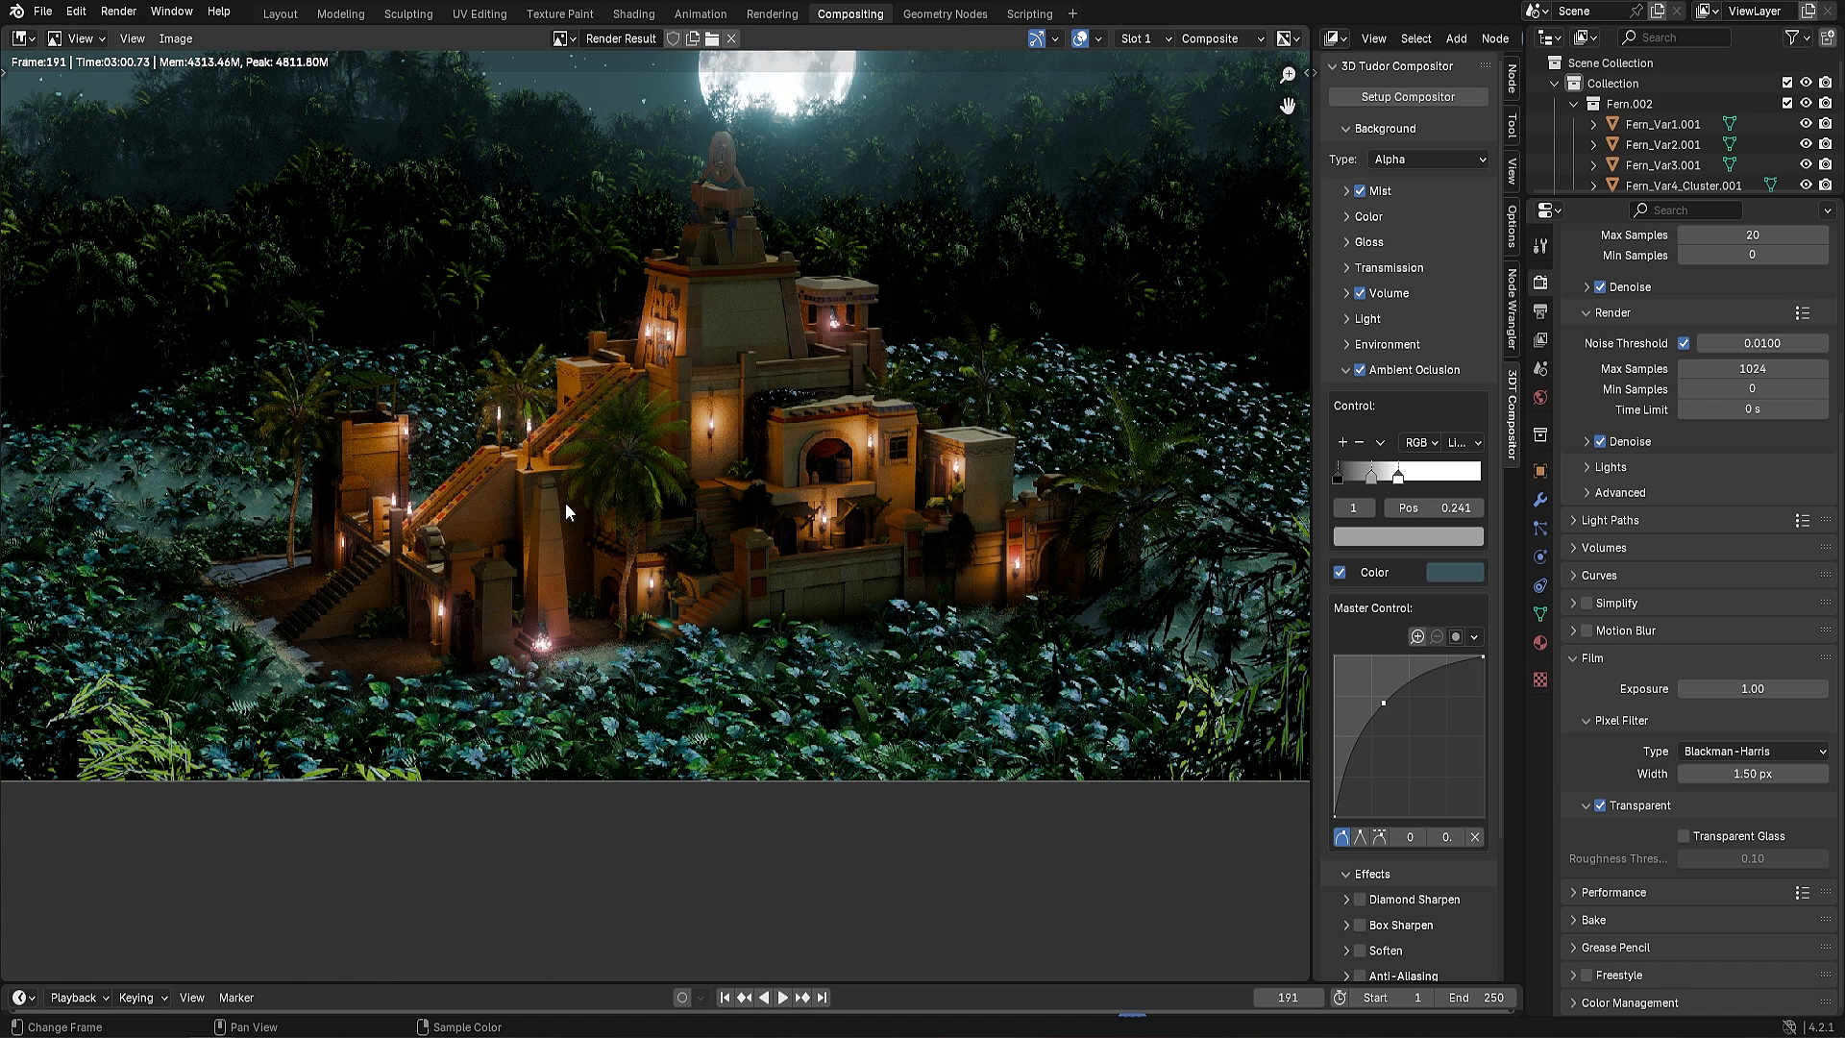
{"action": "middle_click_drag", "start_coordinate": [804, 375], "coordinate": [798, 402]}
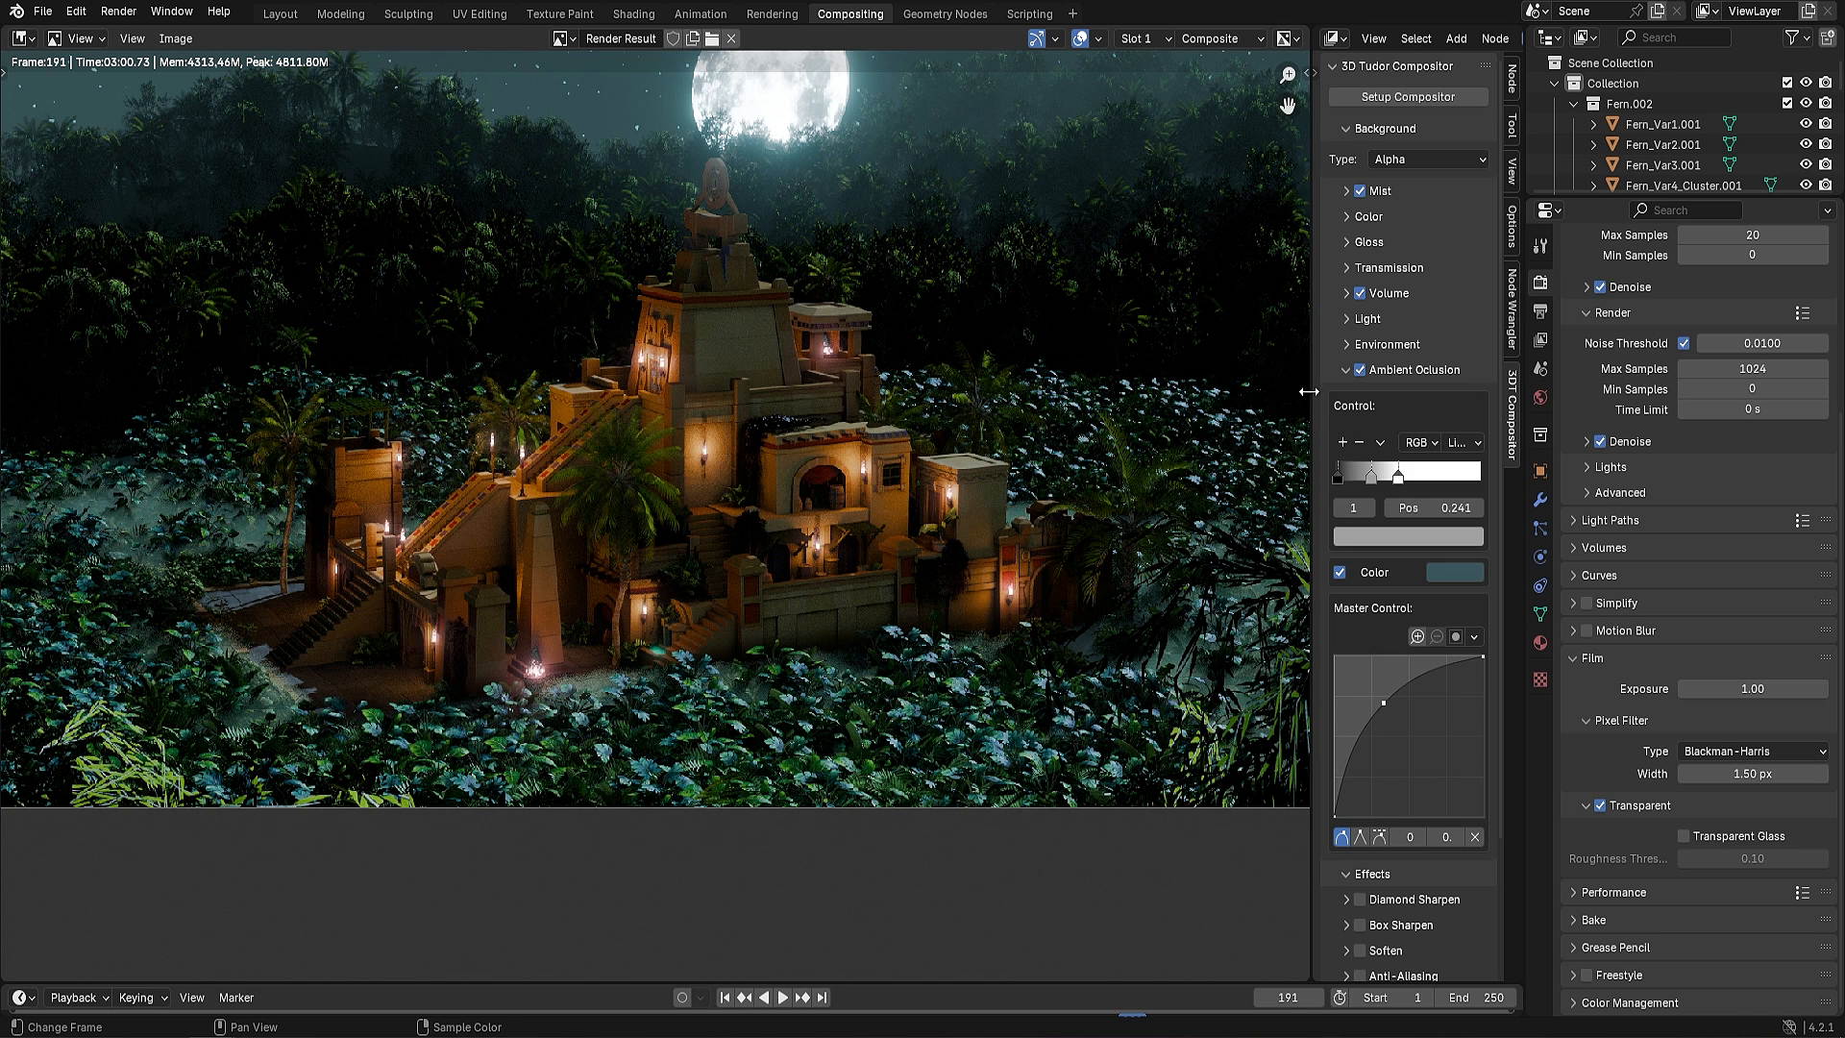
{"action": "left_click", "coordinate": [1348, 370]}
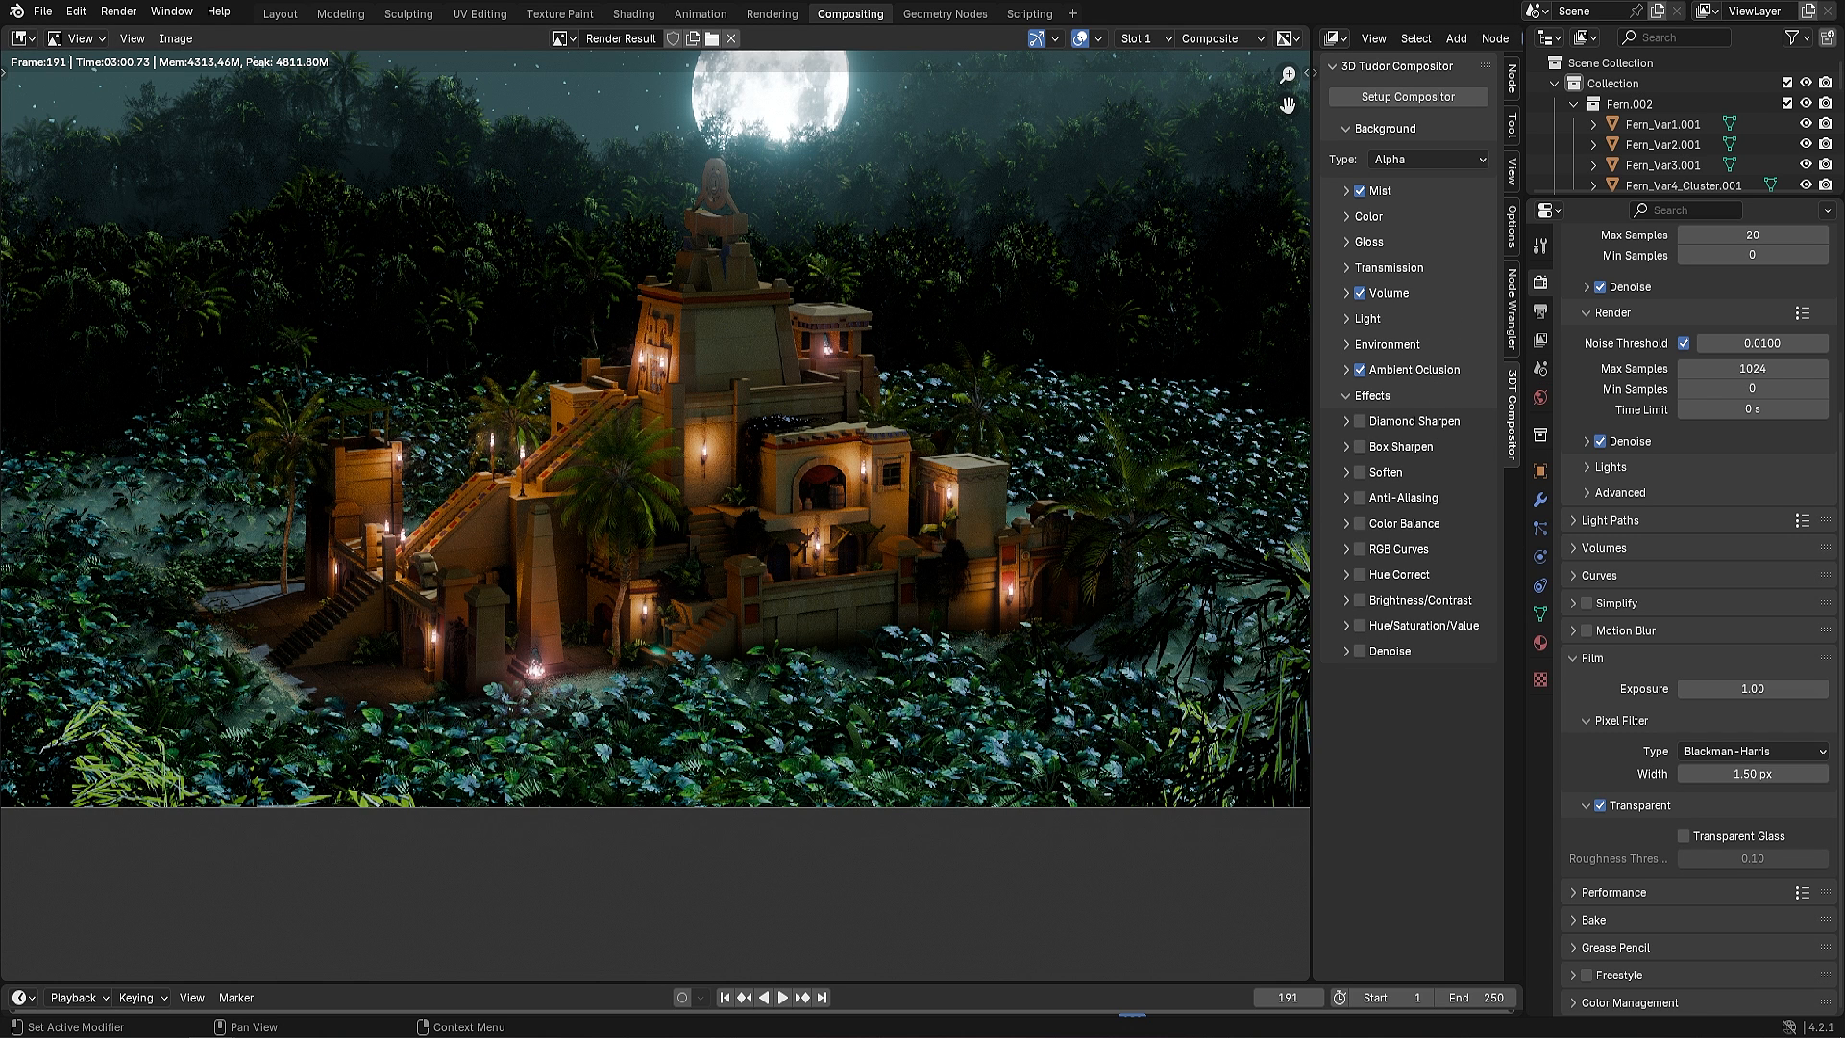
Enable the Diamond Sharpen effect and set its factor to 0.1
{"action": "scroll", "coordinate": [886, 475], "scroll_direction": "up", "scroll_amount": 3}
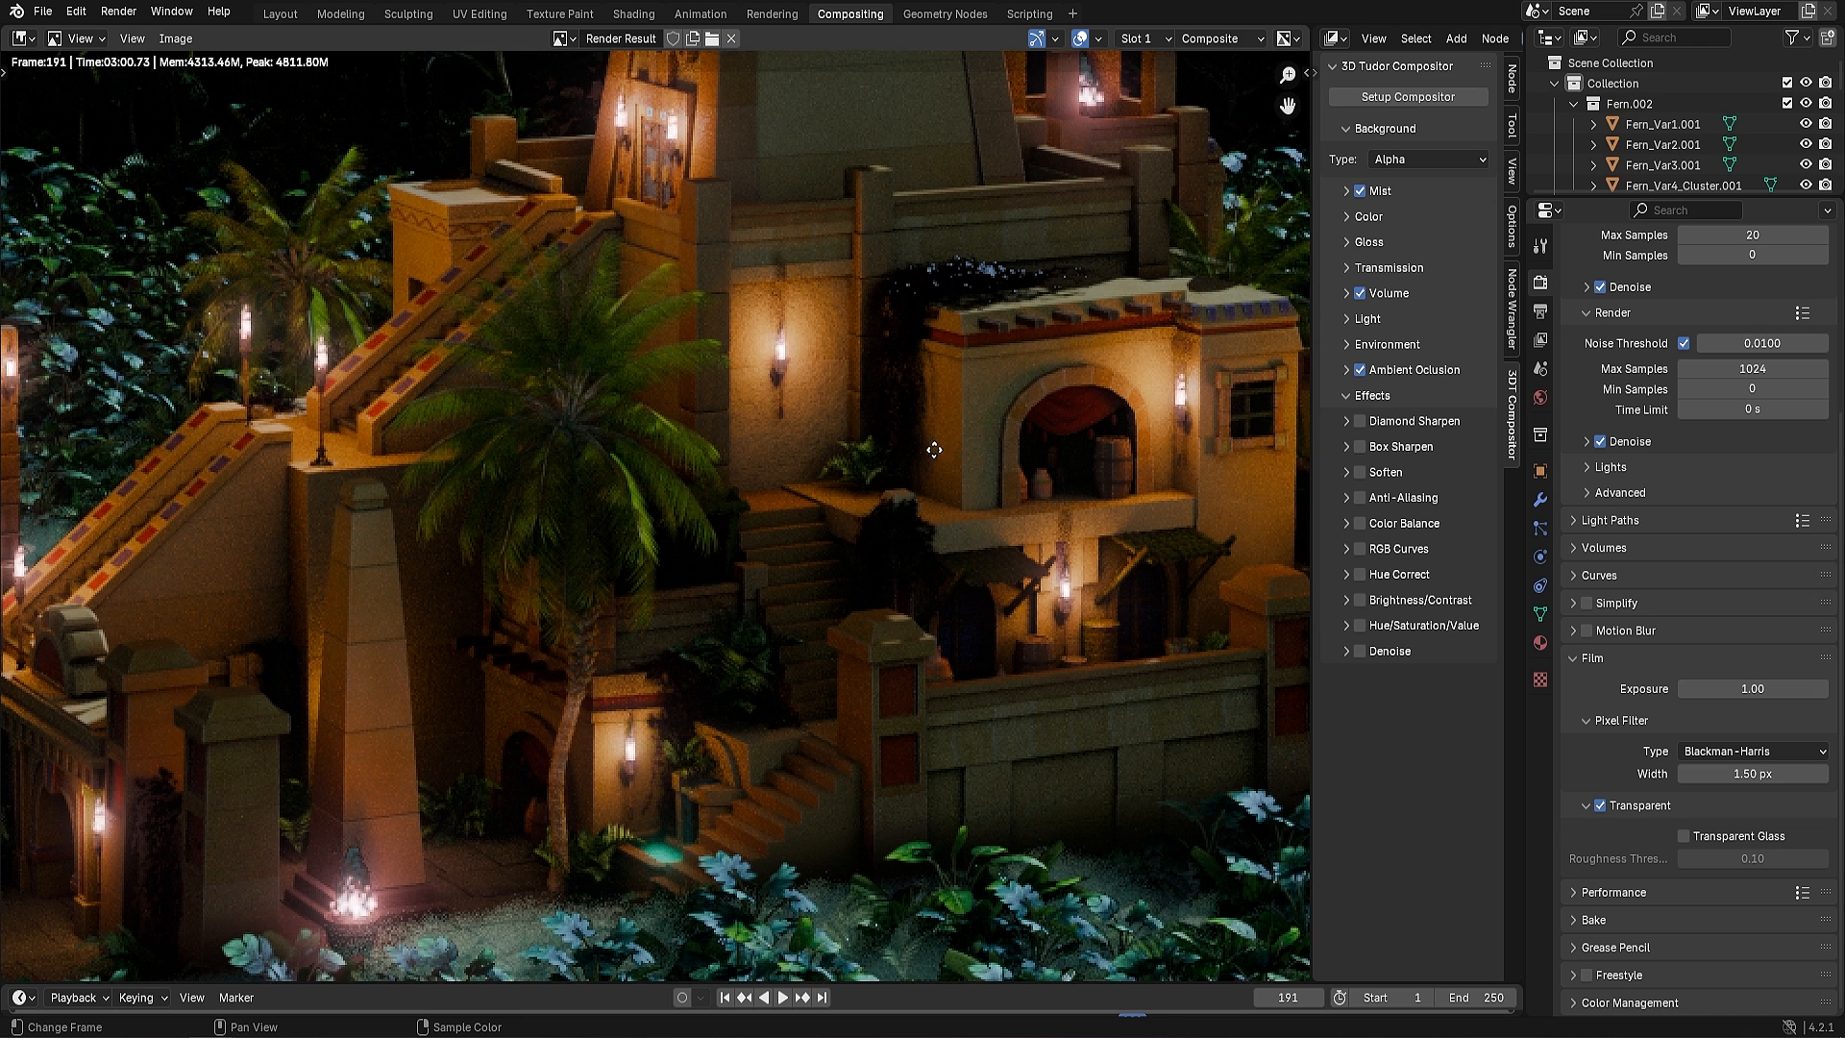
{"action": "scroll", "coordinate": [873, 531], "scroll_direction": "up", "scroll_amount": 2}
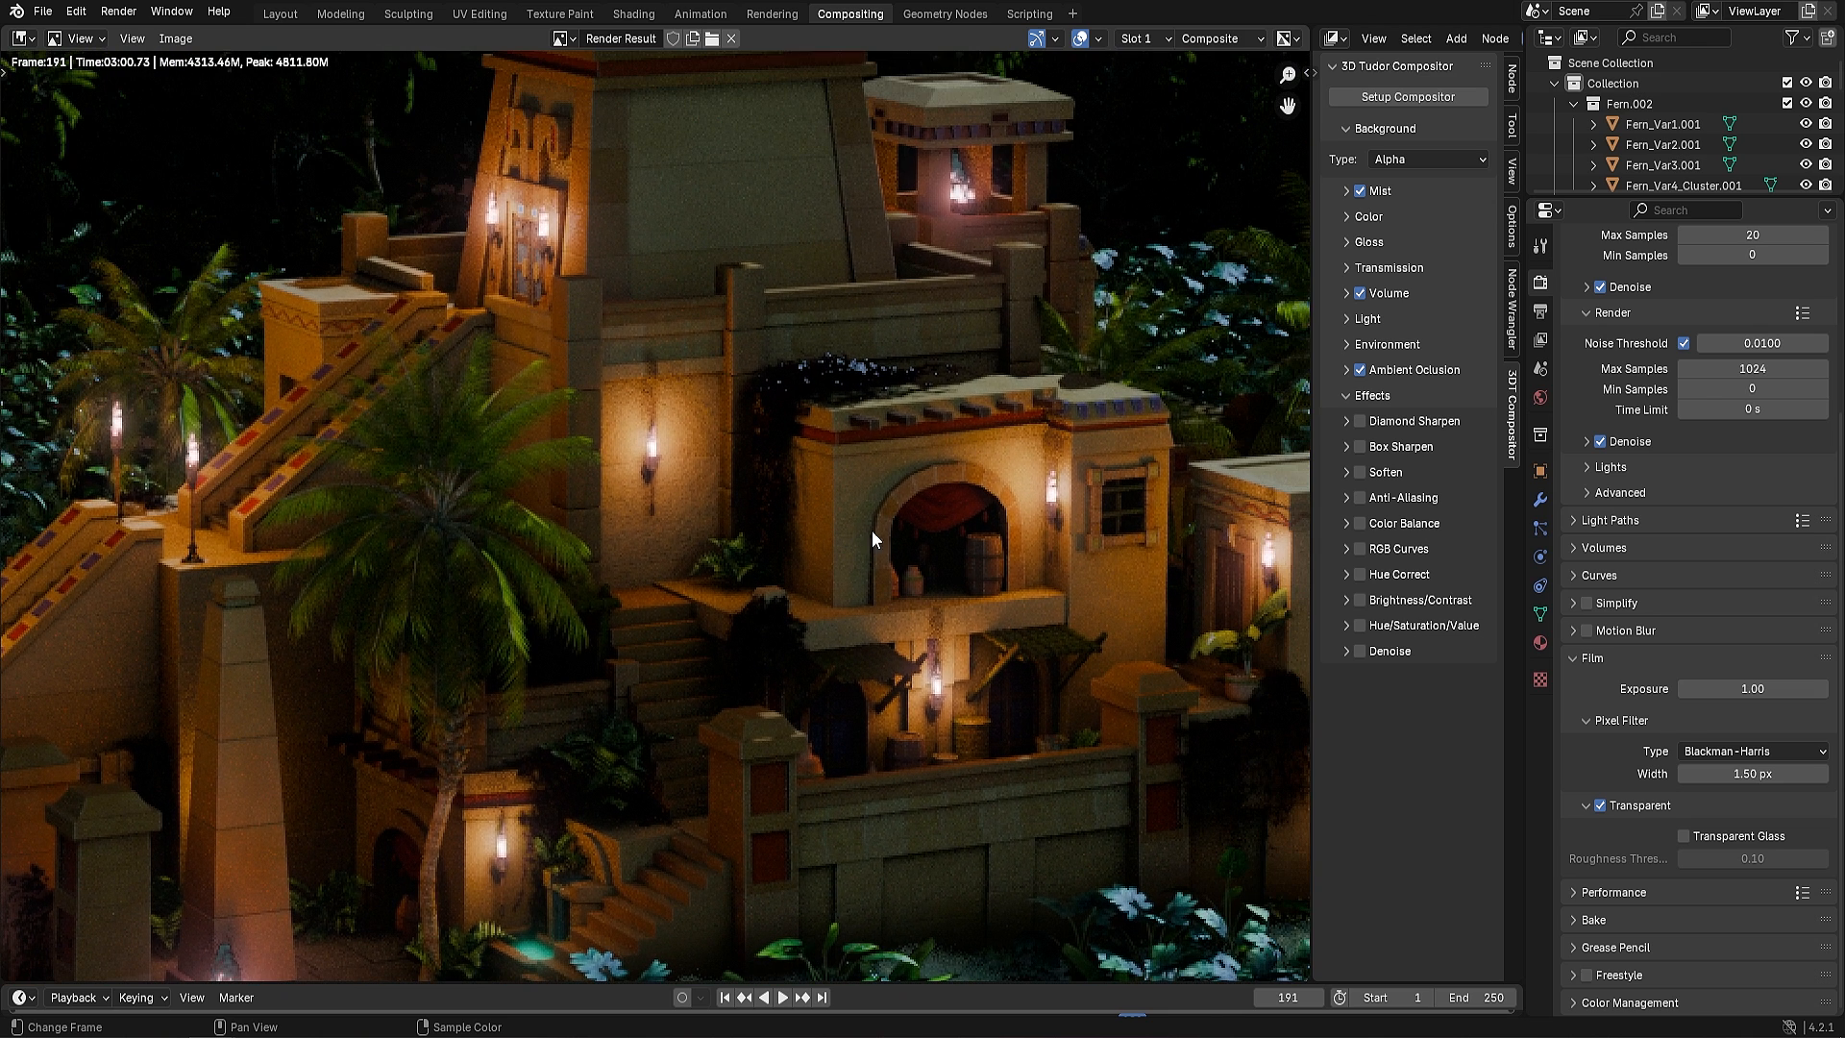
{"action": "left_click", "coordinate": [1360, 421]}
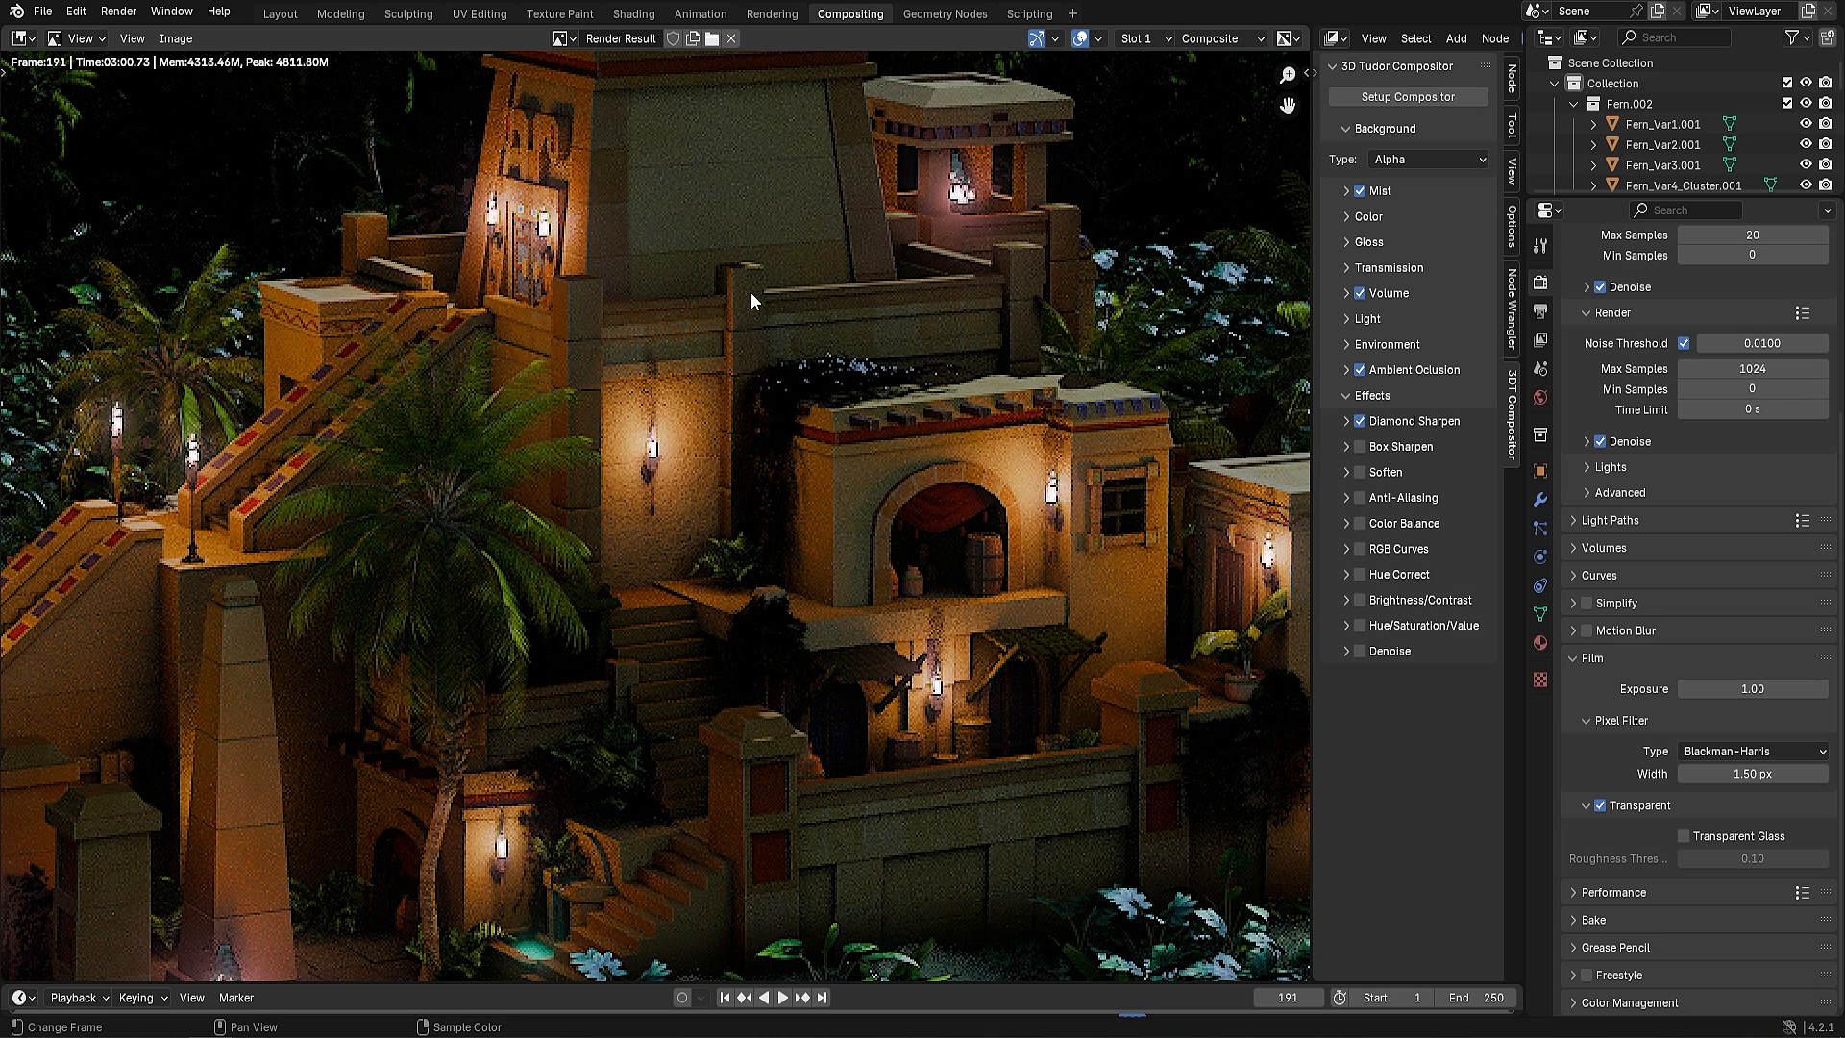
{"action": "scroll", "coordinate": [753, 359], "scroll_direction": "down", "scroll_amount": 1}
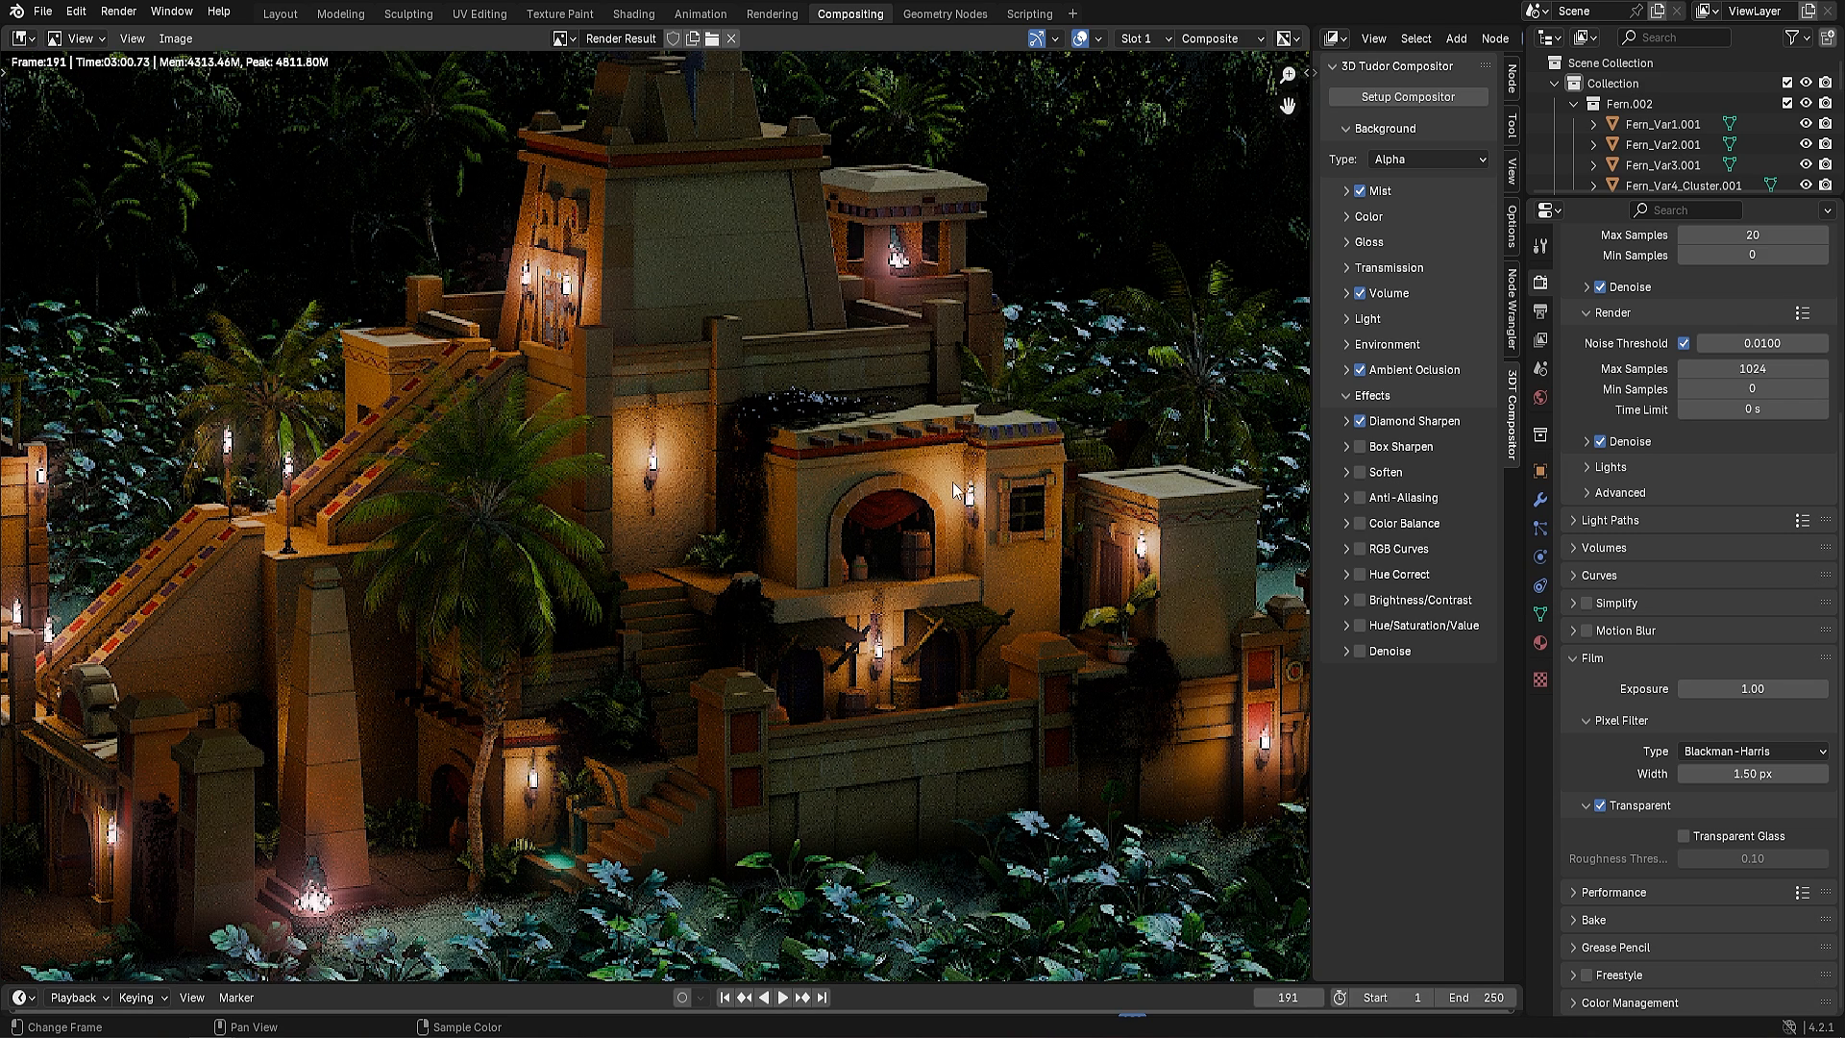
{"action": "left_click", "coordinate": [1348, 429]}
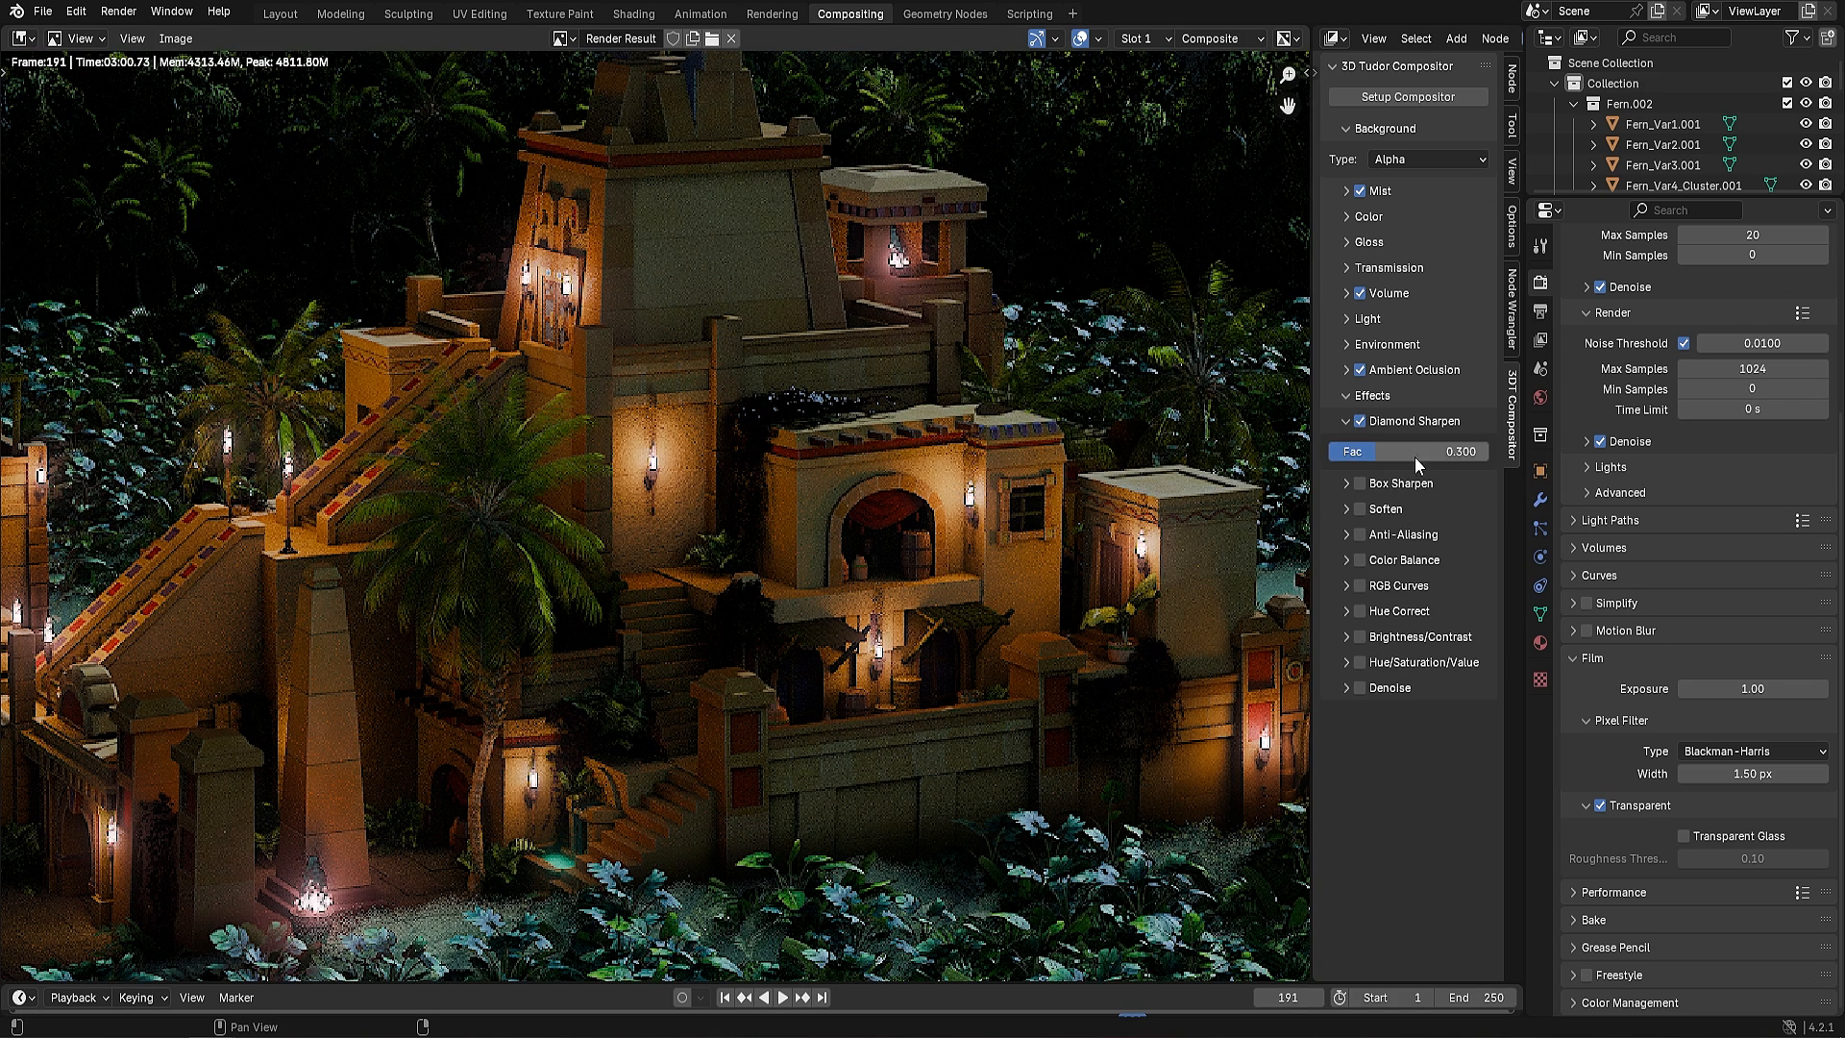
{"action": "double_click", "coordinate": [1468, 462]}
{"action": "type", "text": "0.1"}
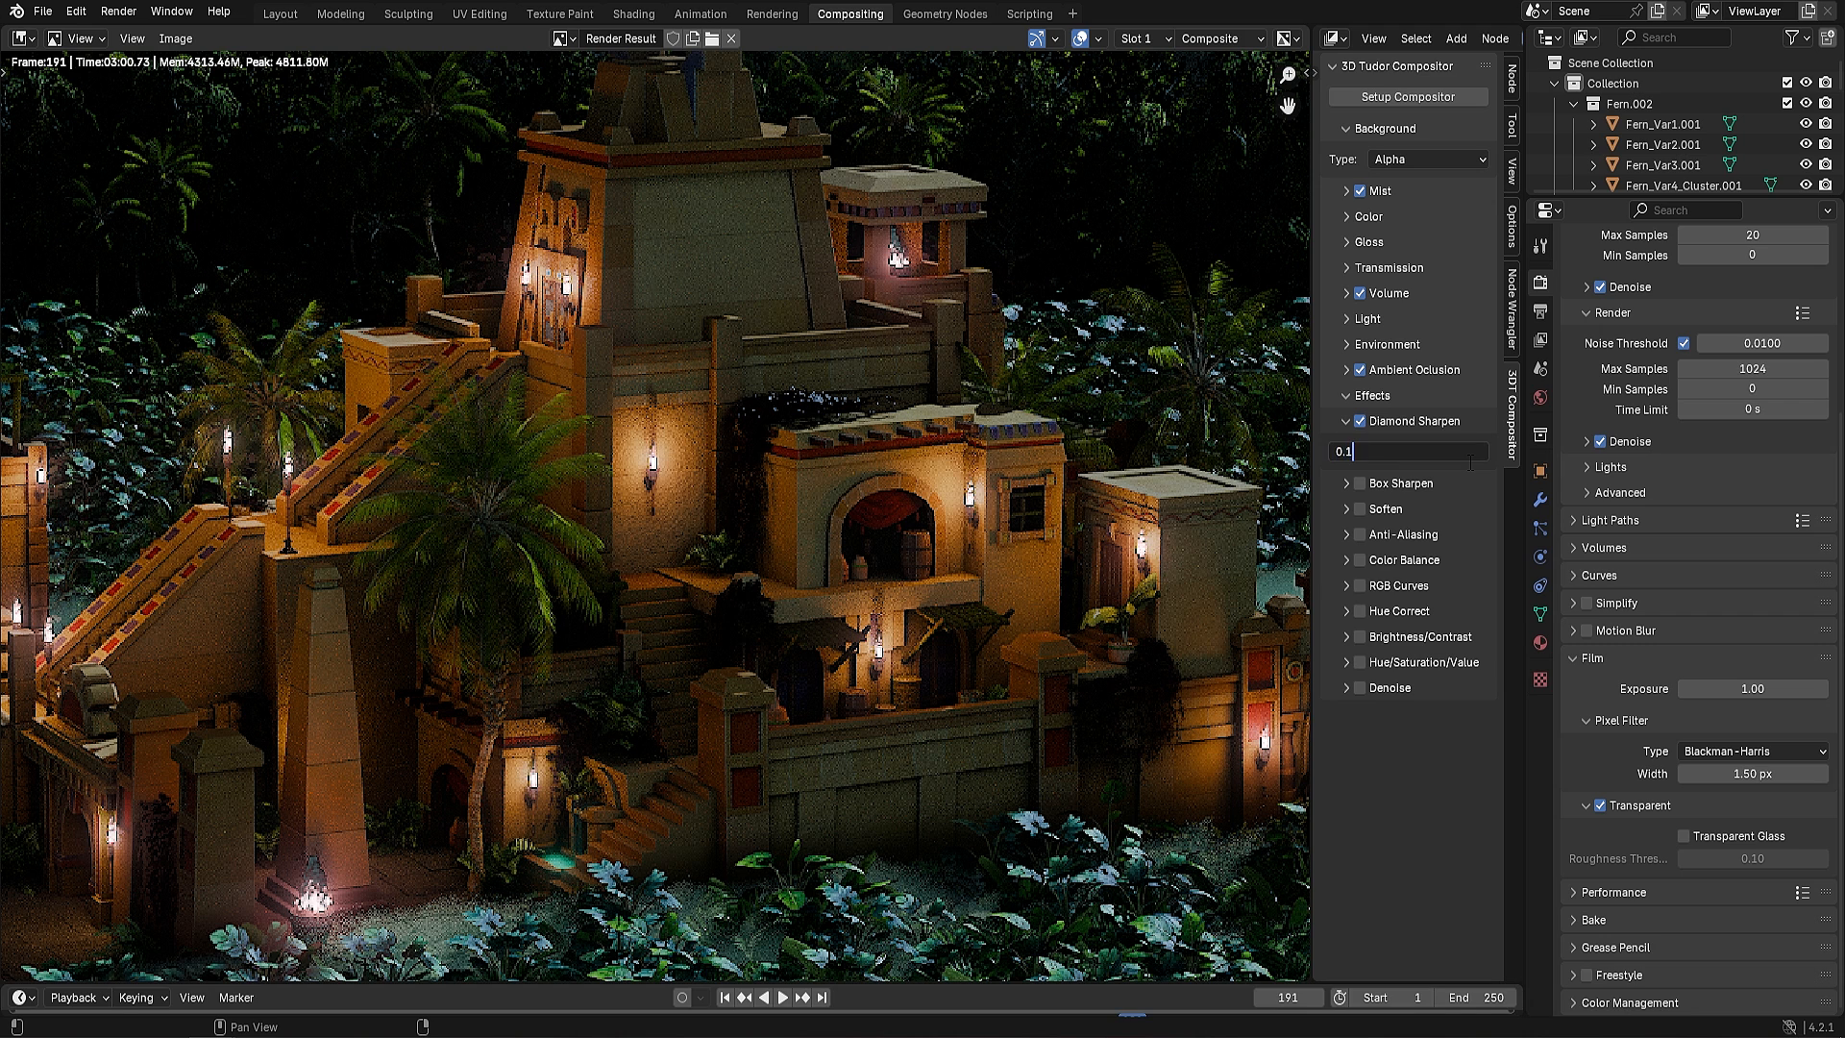
{"action": "key", "text": "Return"}
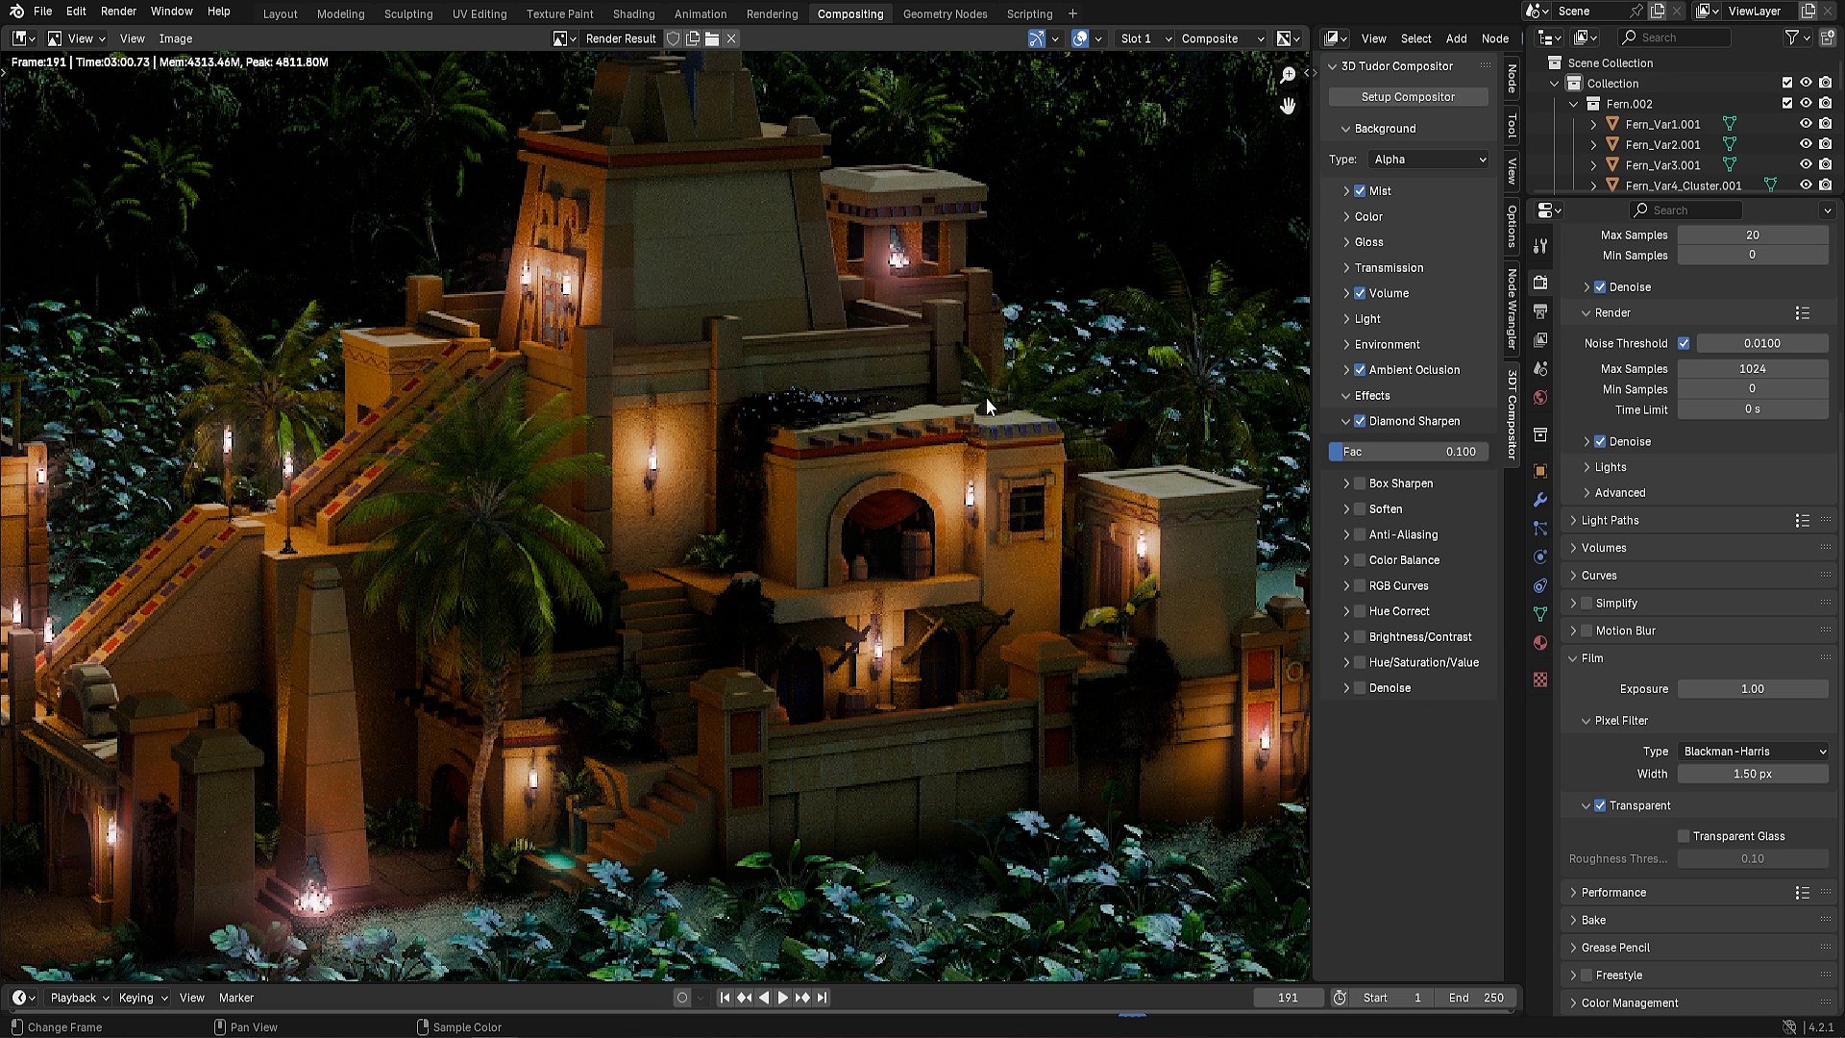
Disable Diamond Sharpen, collapse its settings, and enable Box Sharpen instead
{"action": "left_click", "coordinate": [1360, 421]}
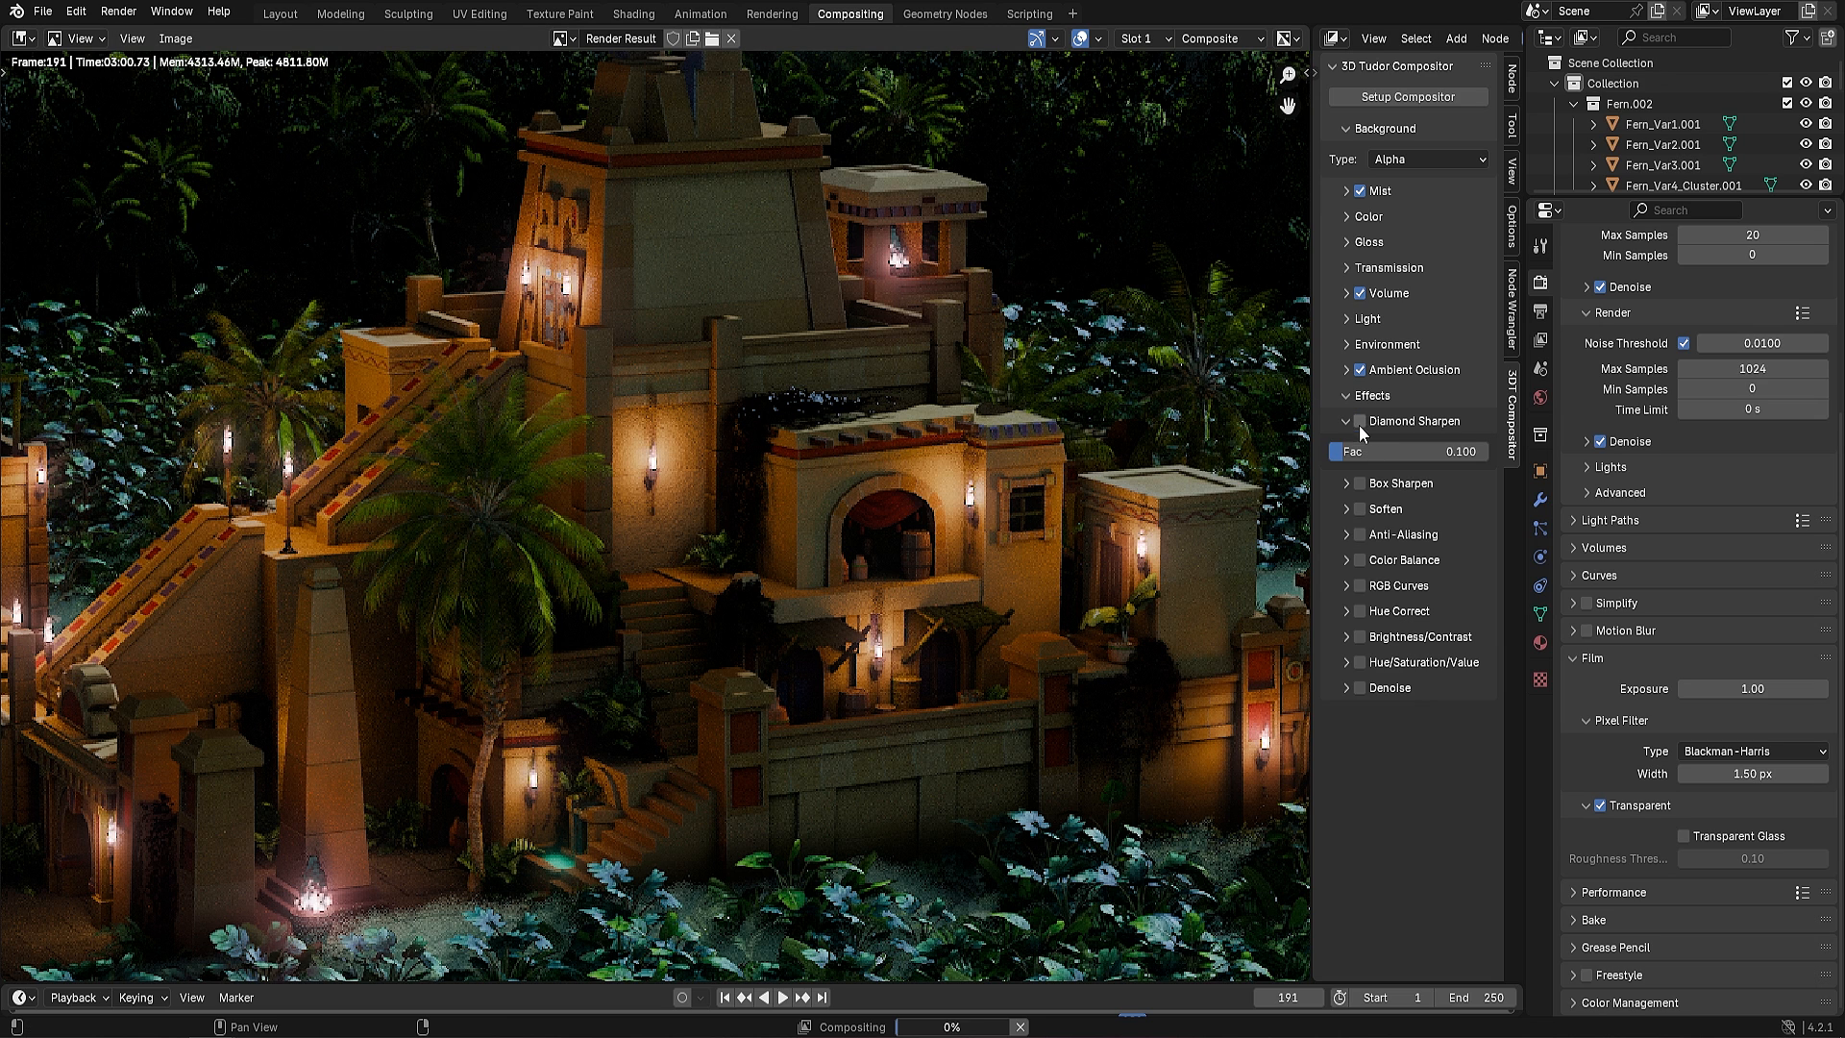
{"action": "left_click", "coordinate": [1360, 483]}
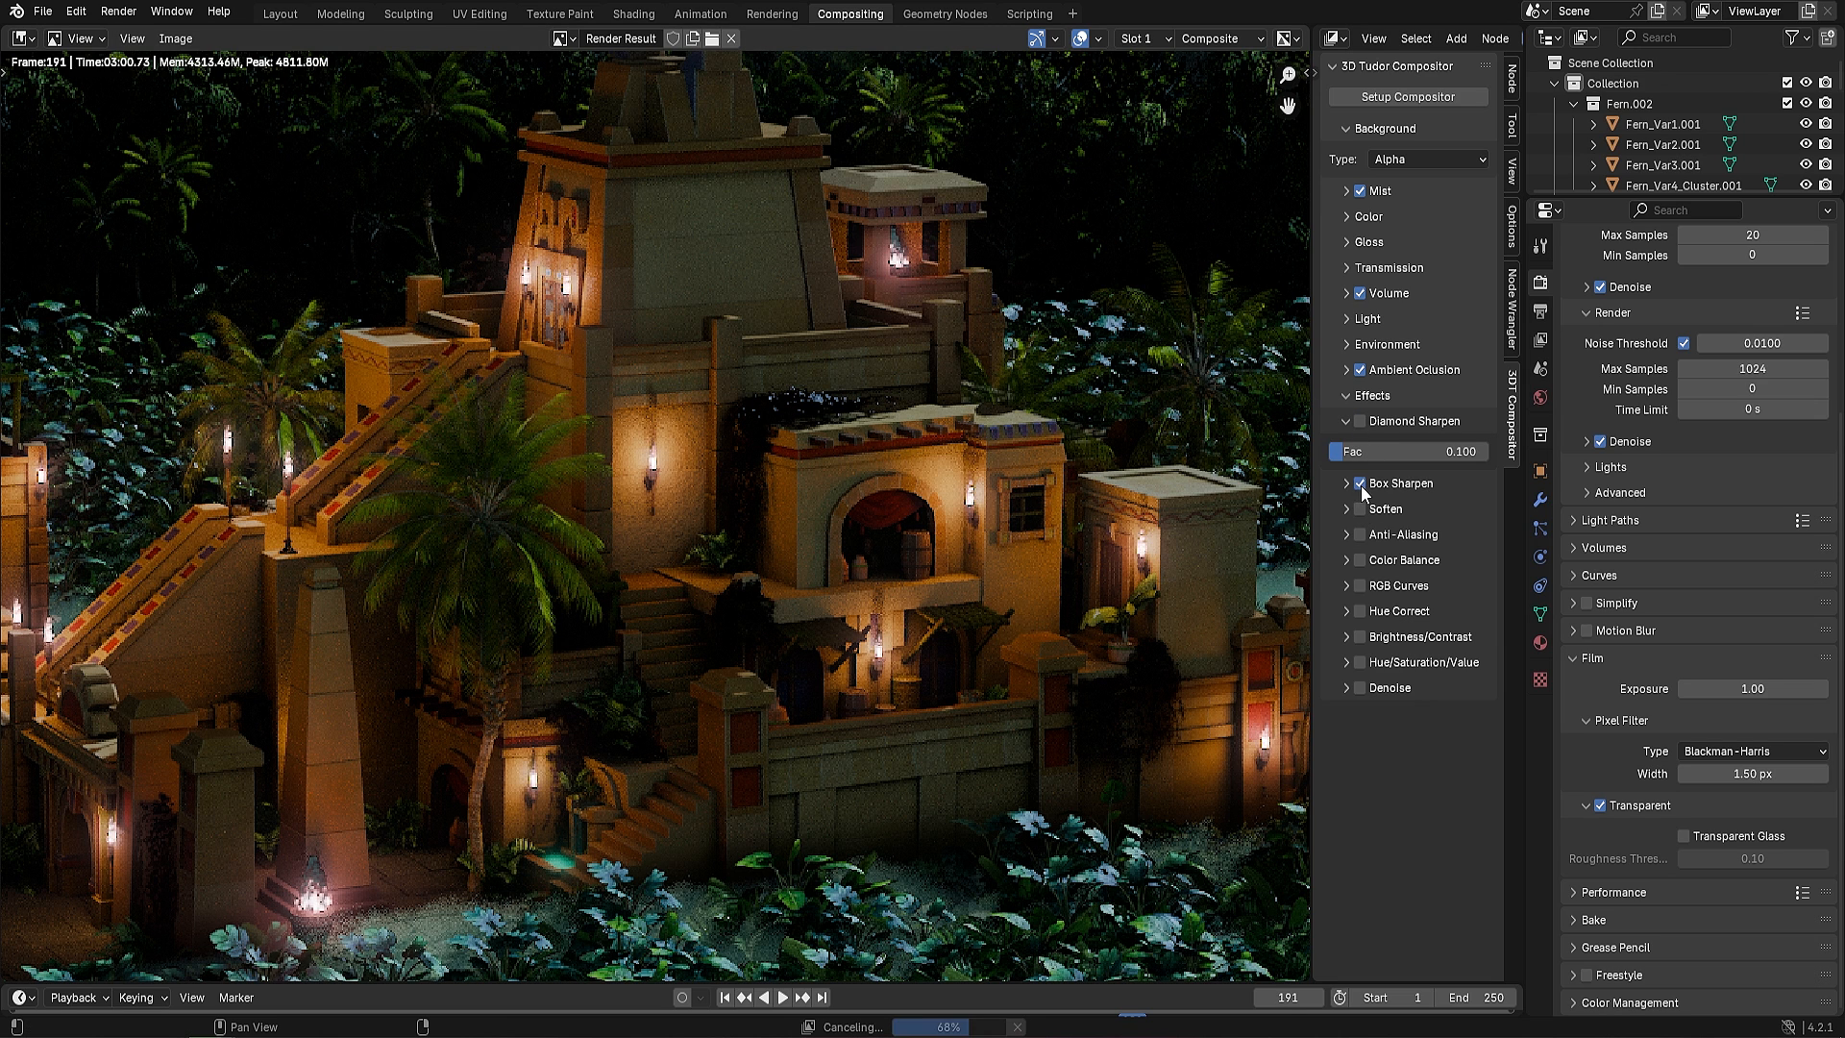
{"action": "left_click", "coordinate": [1345, 423]}
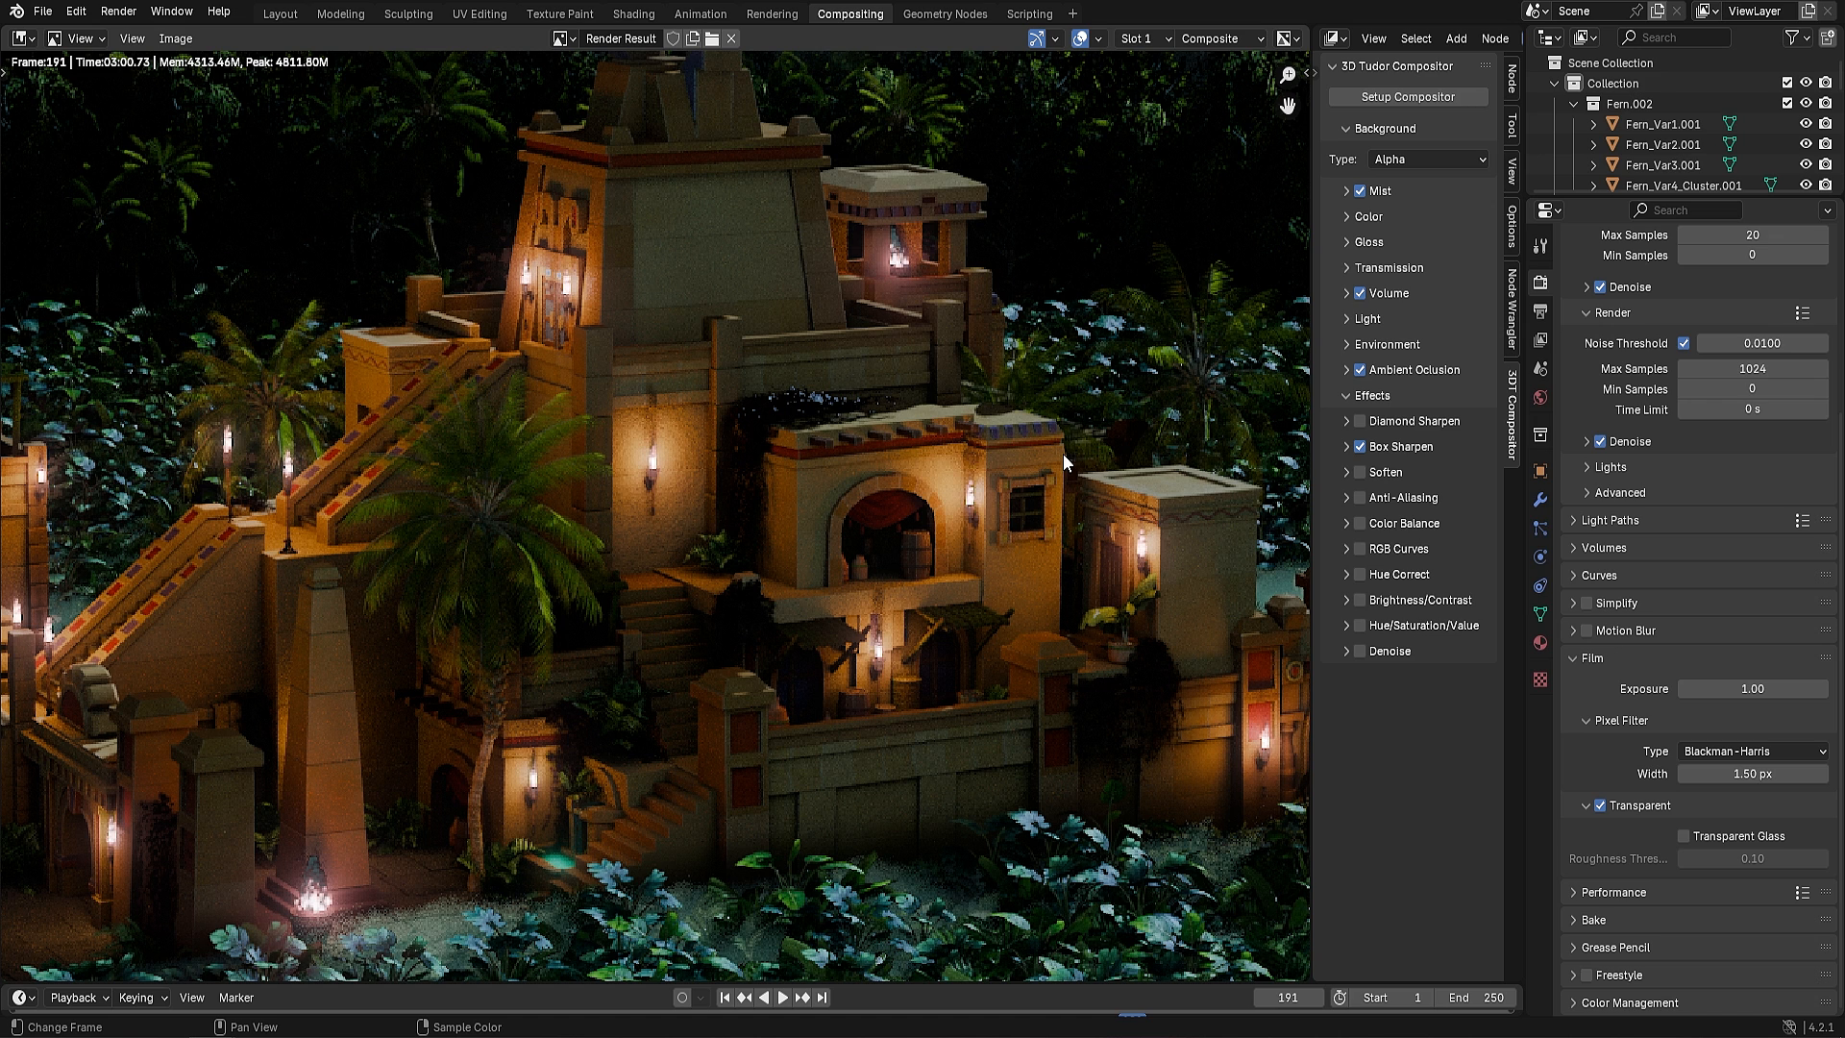
Enable the Soften effect and set its factor to 0.6
{"action": "left_click", "coordinate": [1360, 473]}
{"action": "left_click", "coordinate": [1347, 472]}
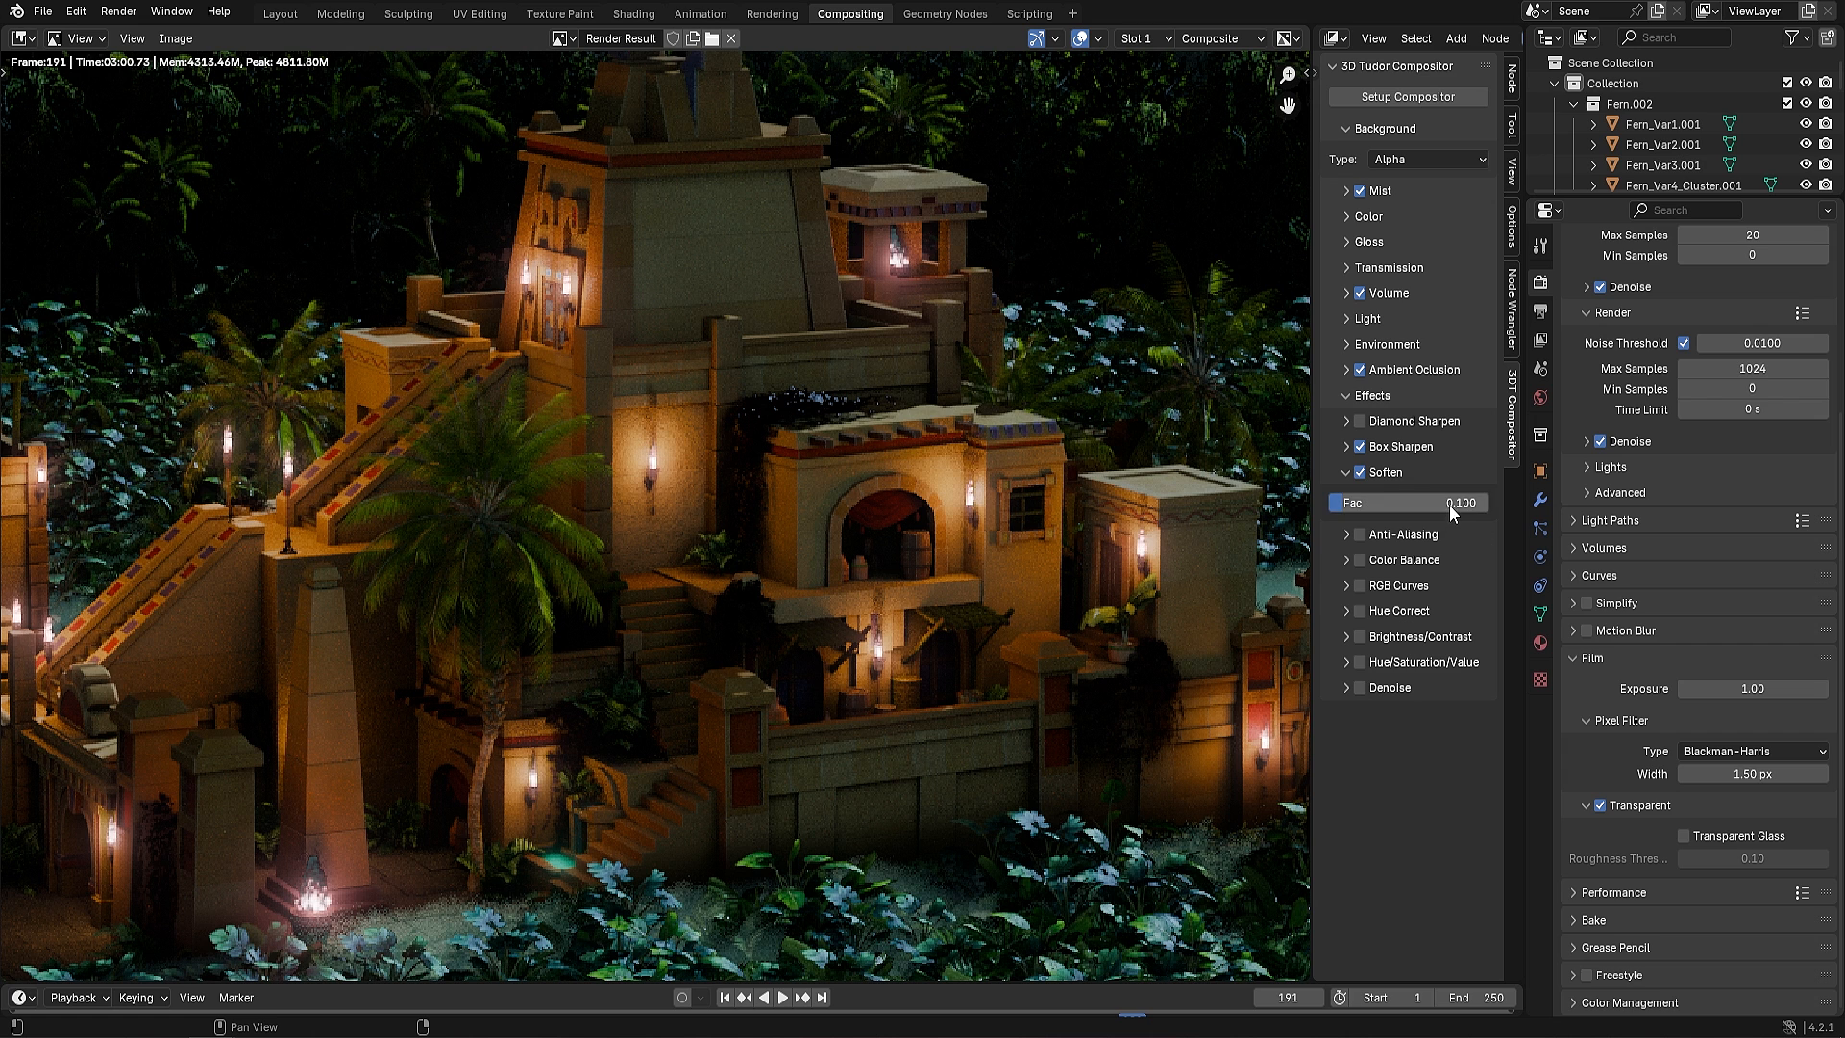
{"action": "left_click", "coordinate": [1464, 502]}
{"action": "type", "text": "0.6"}
{"action": "key", "text": "Return"}
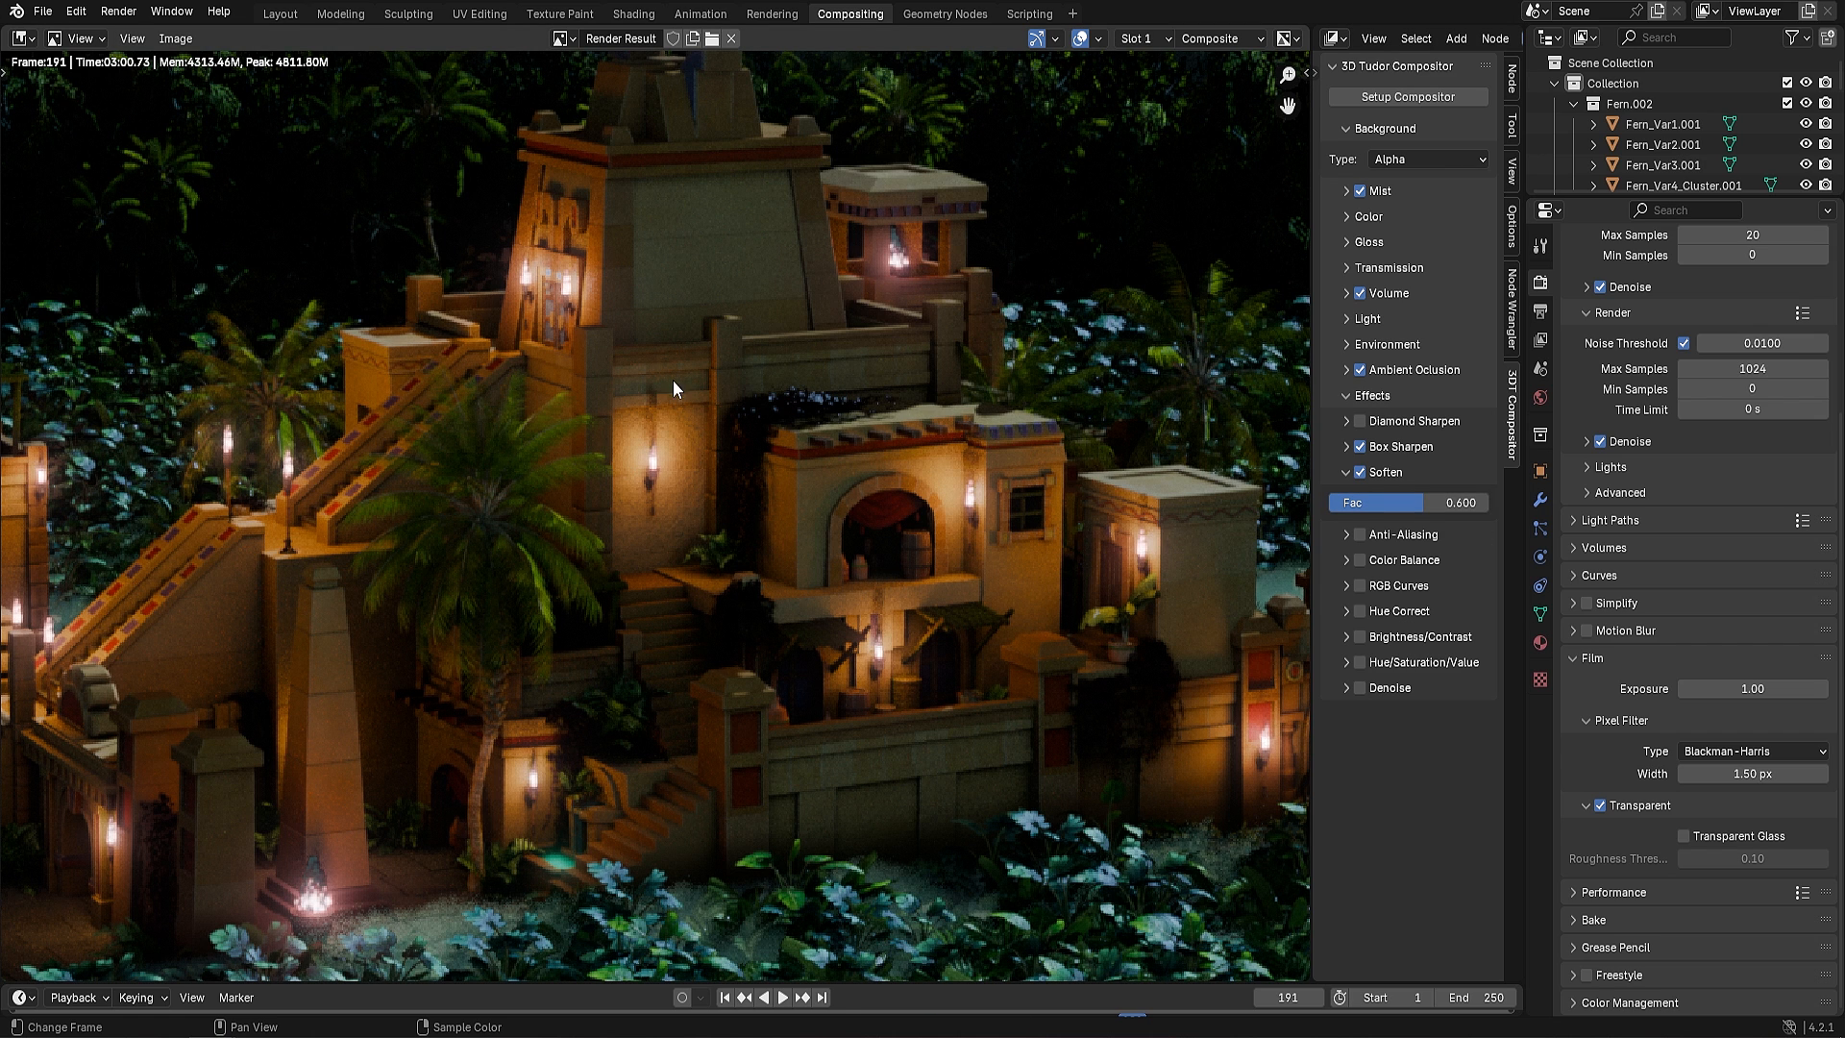
Reduce the Soften factor to 0.3, check the render up close, and collapse the Soften settings
{"action": "scroll", "coordinate": [908, 480], "scroll_direction": "down", "scroll_amount": 2}
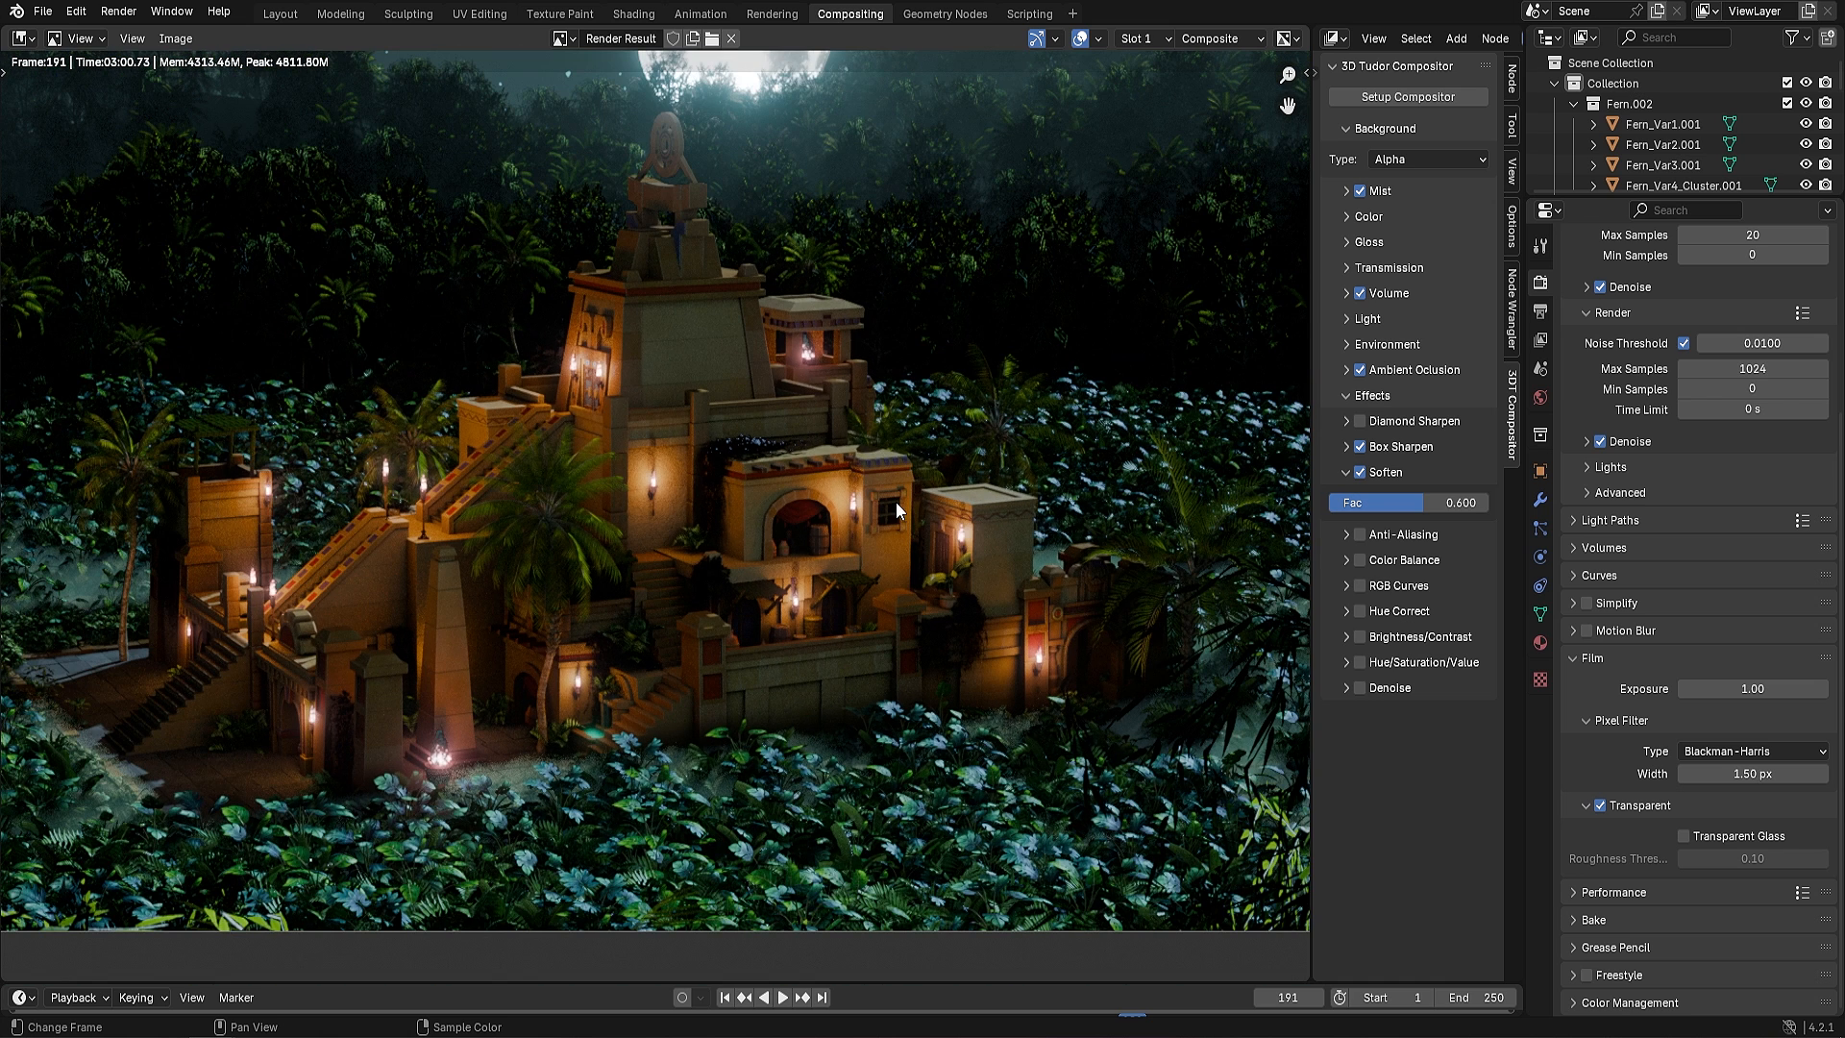
{"action": "left_click", "coordinate": [1480, 505]}
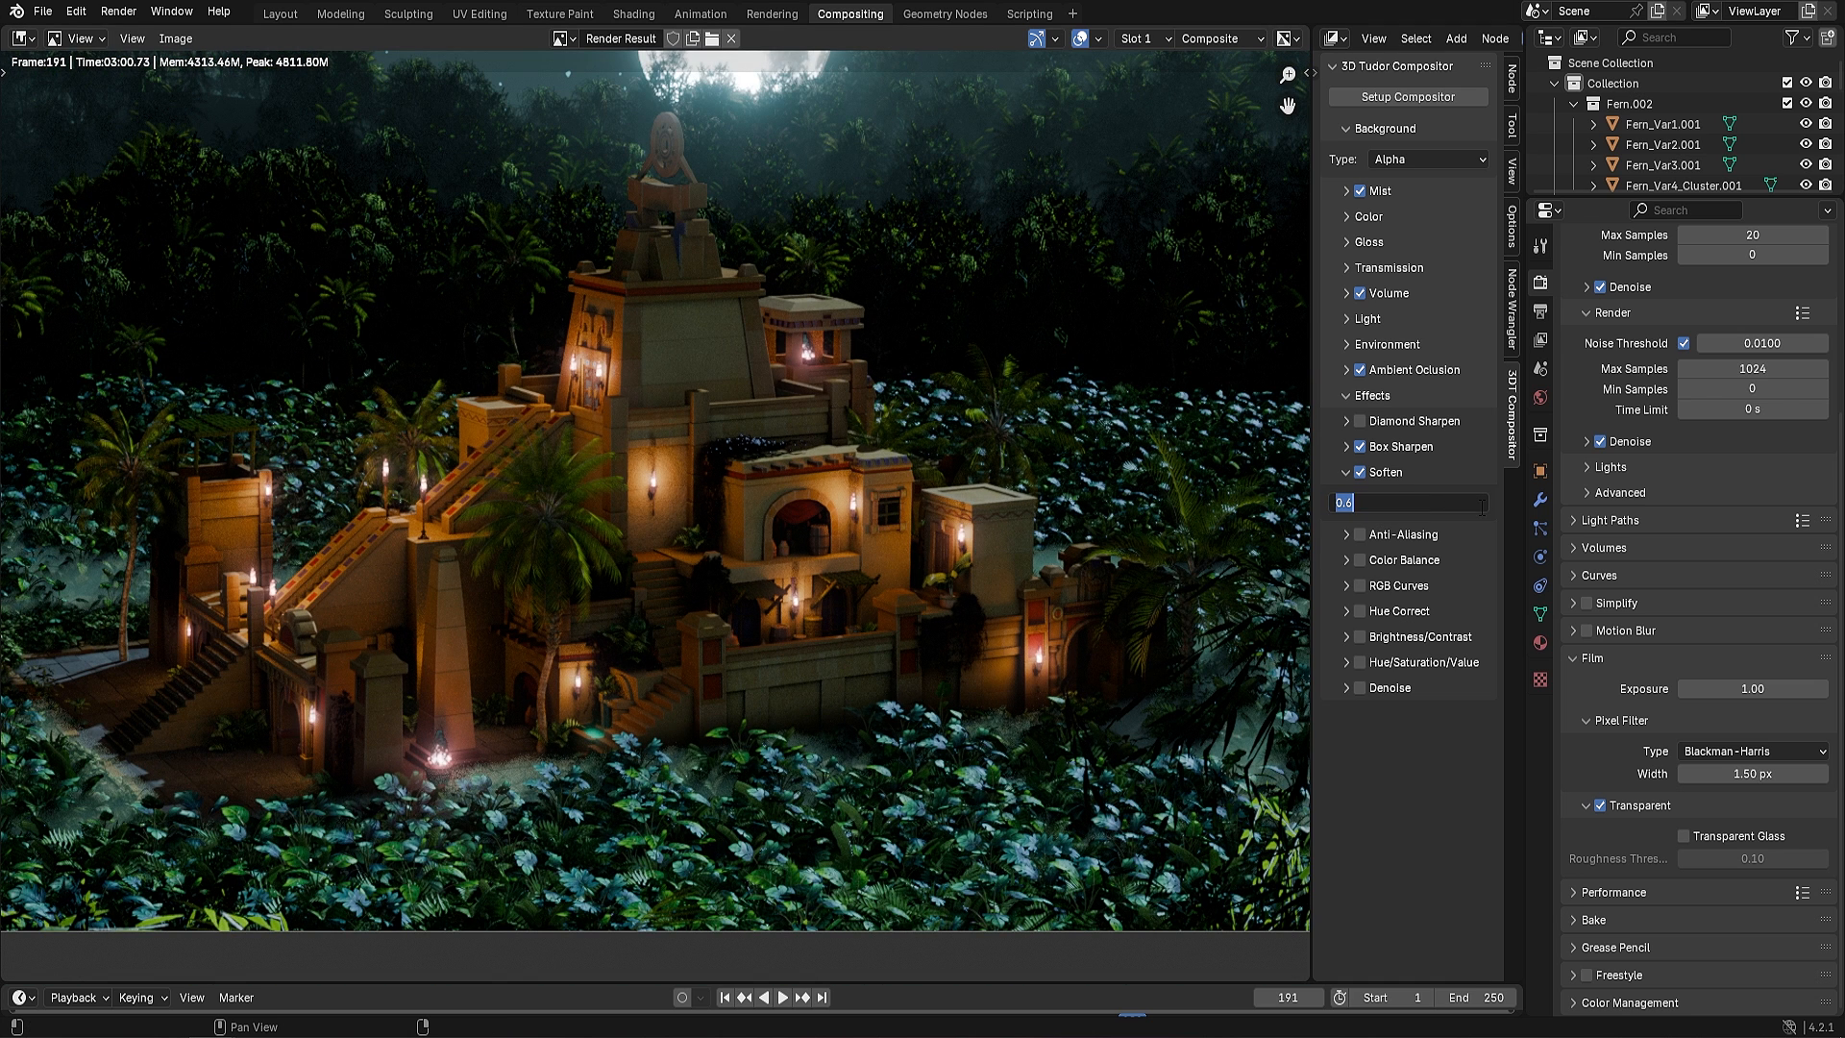
{"action": "type", "text": "0.3"}
{"action": "key", "text": "Return"}
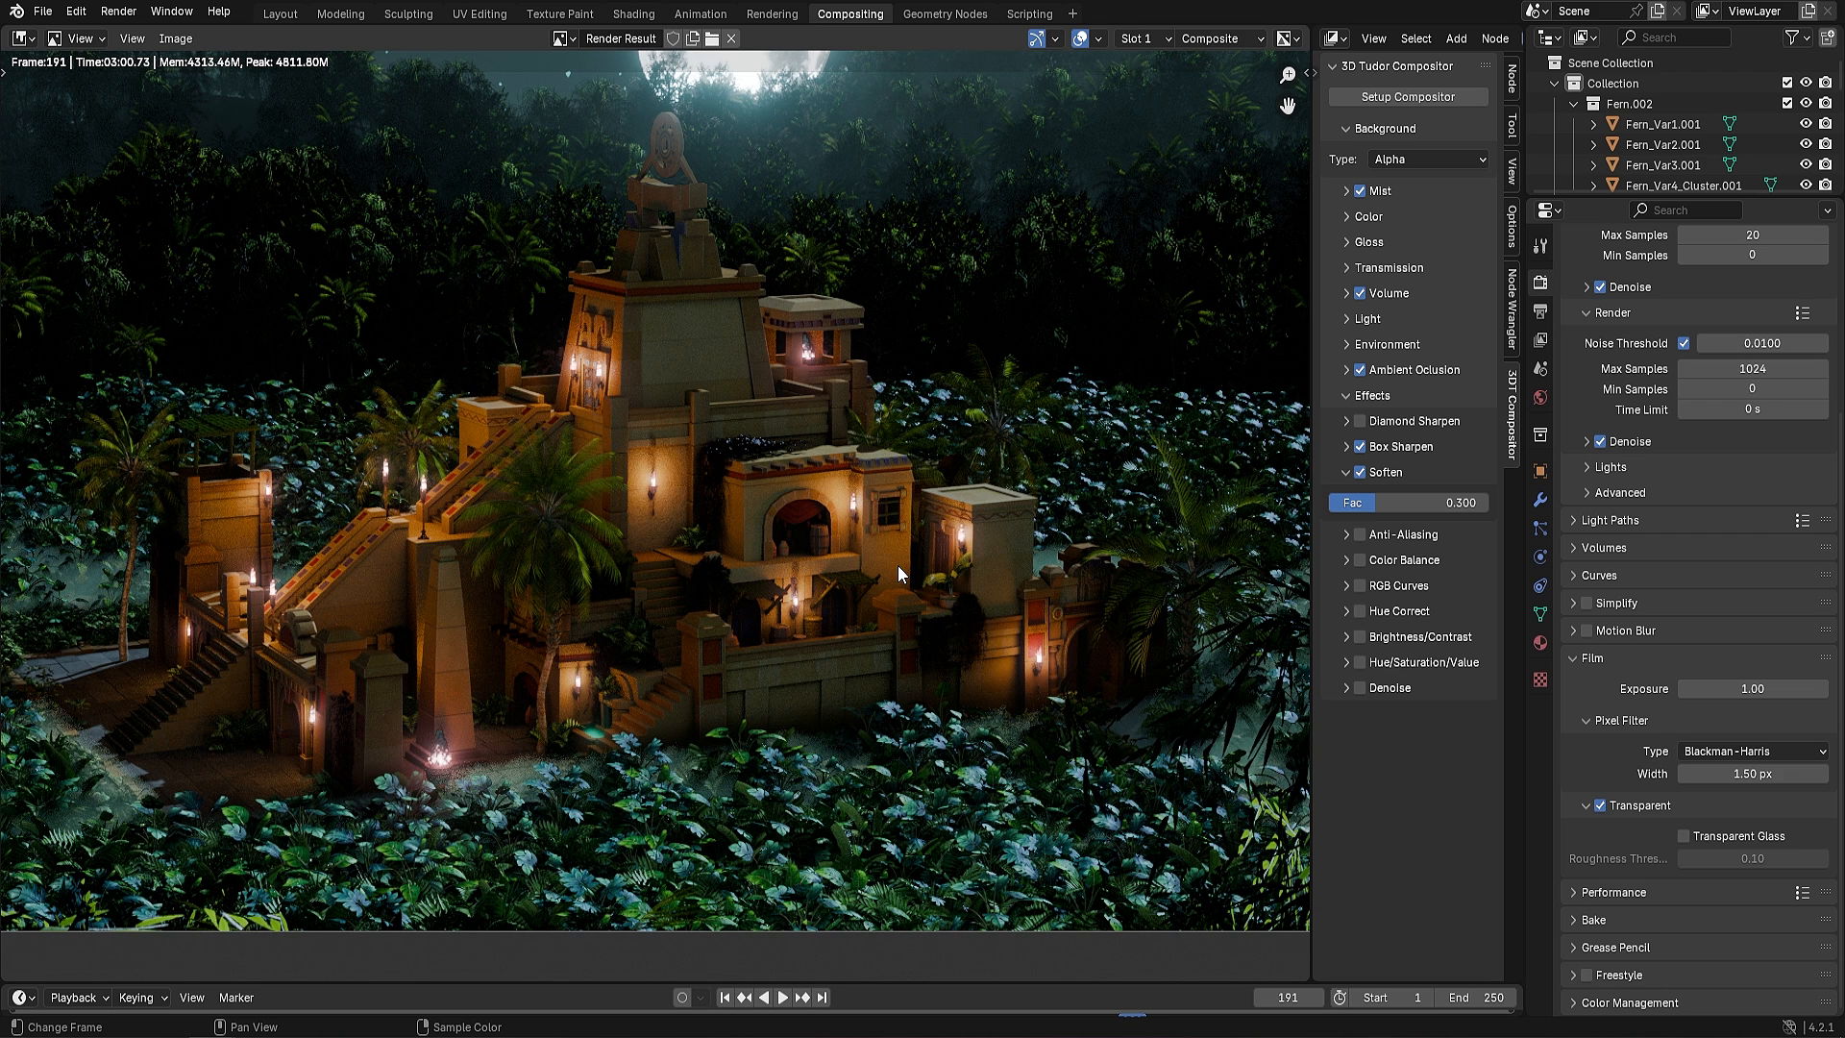
{"action": "scroll", "coordinate": [857, 250], "scroll_direction": "up", "scroll_amount": 3}
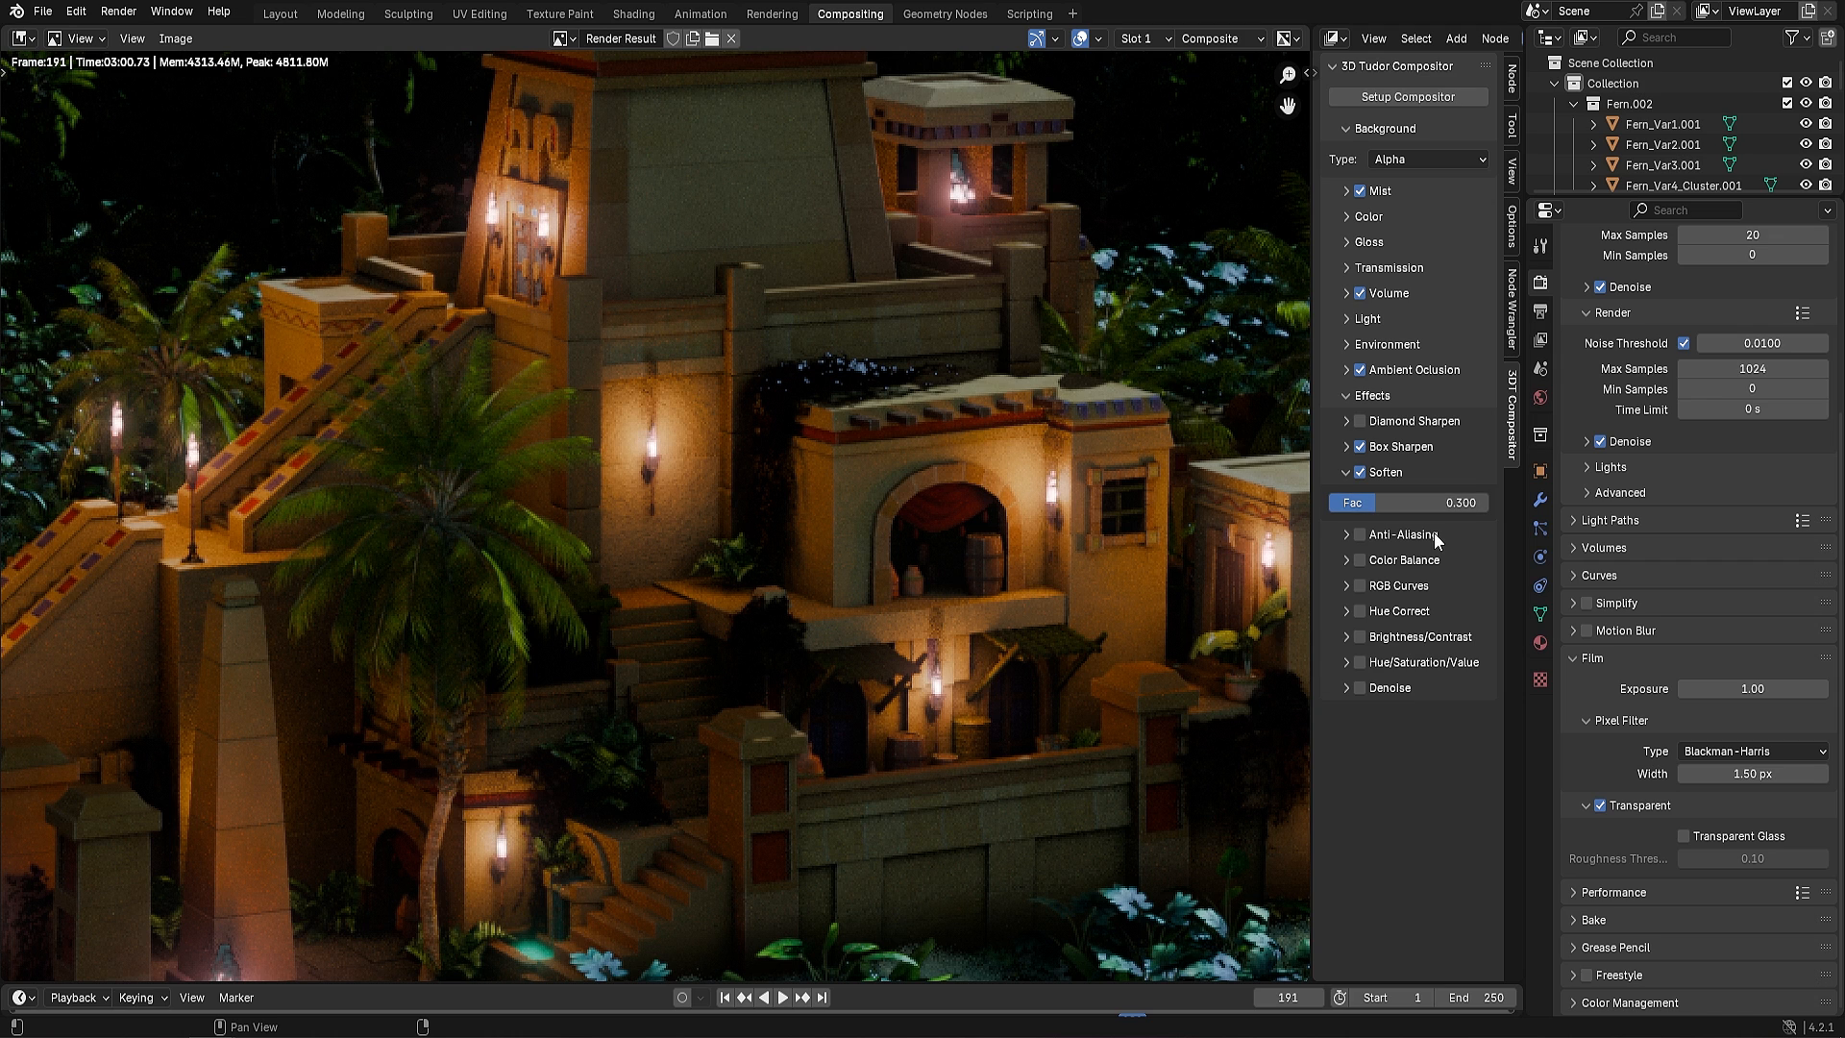
{"action": "left_click", "coordinate": [1348, 473]}
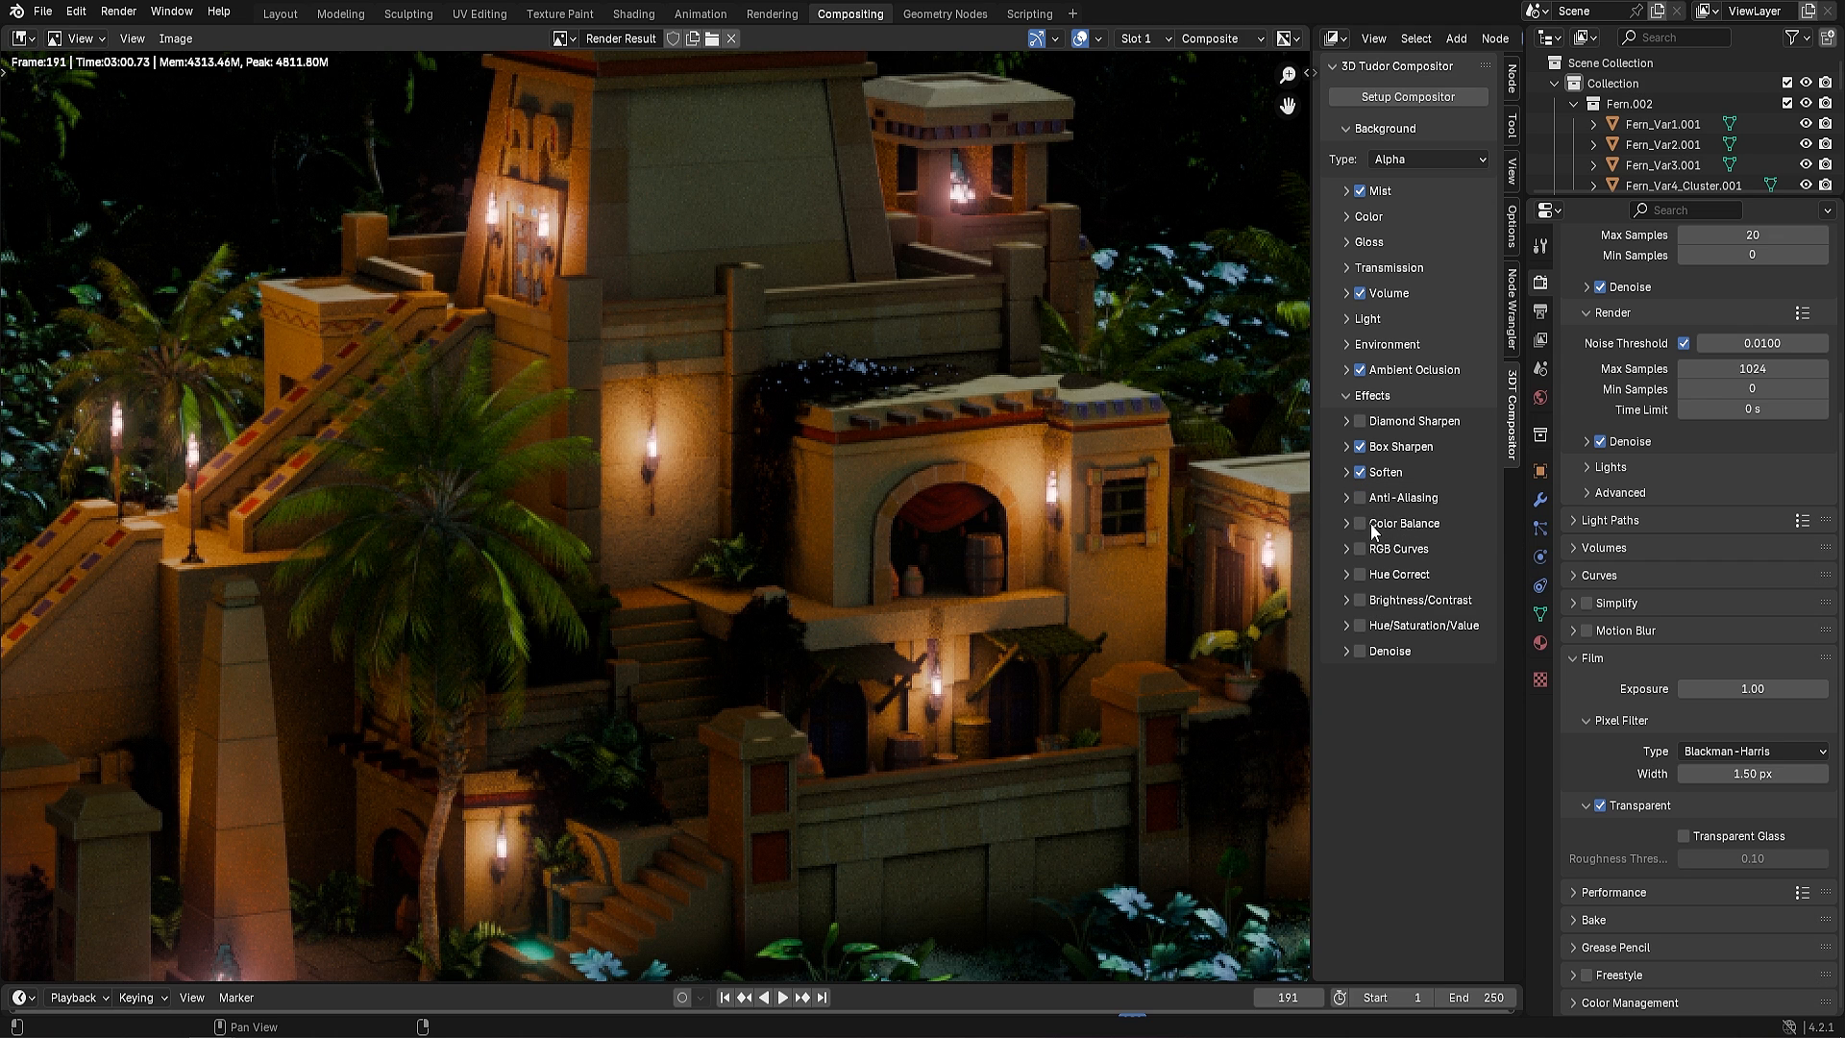
Enable the Color Balance effect and expand its lift, gamma and gain settings
{"action": "left_click", "coordinate": [1361, 524]}
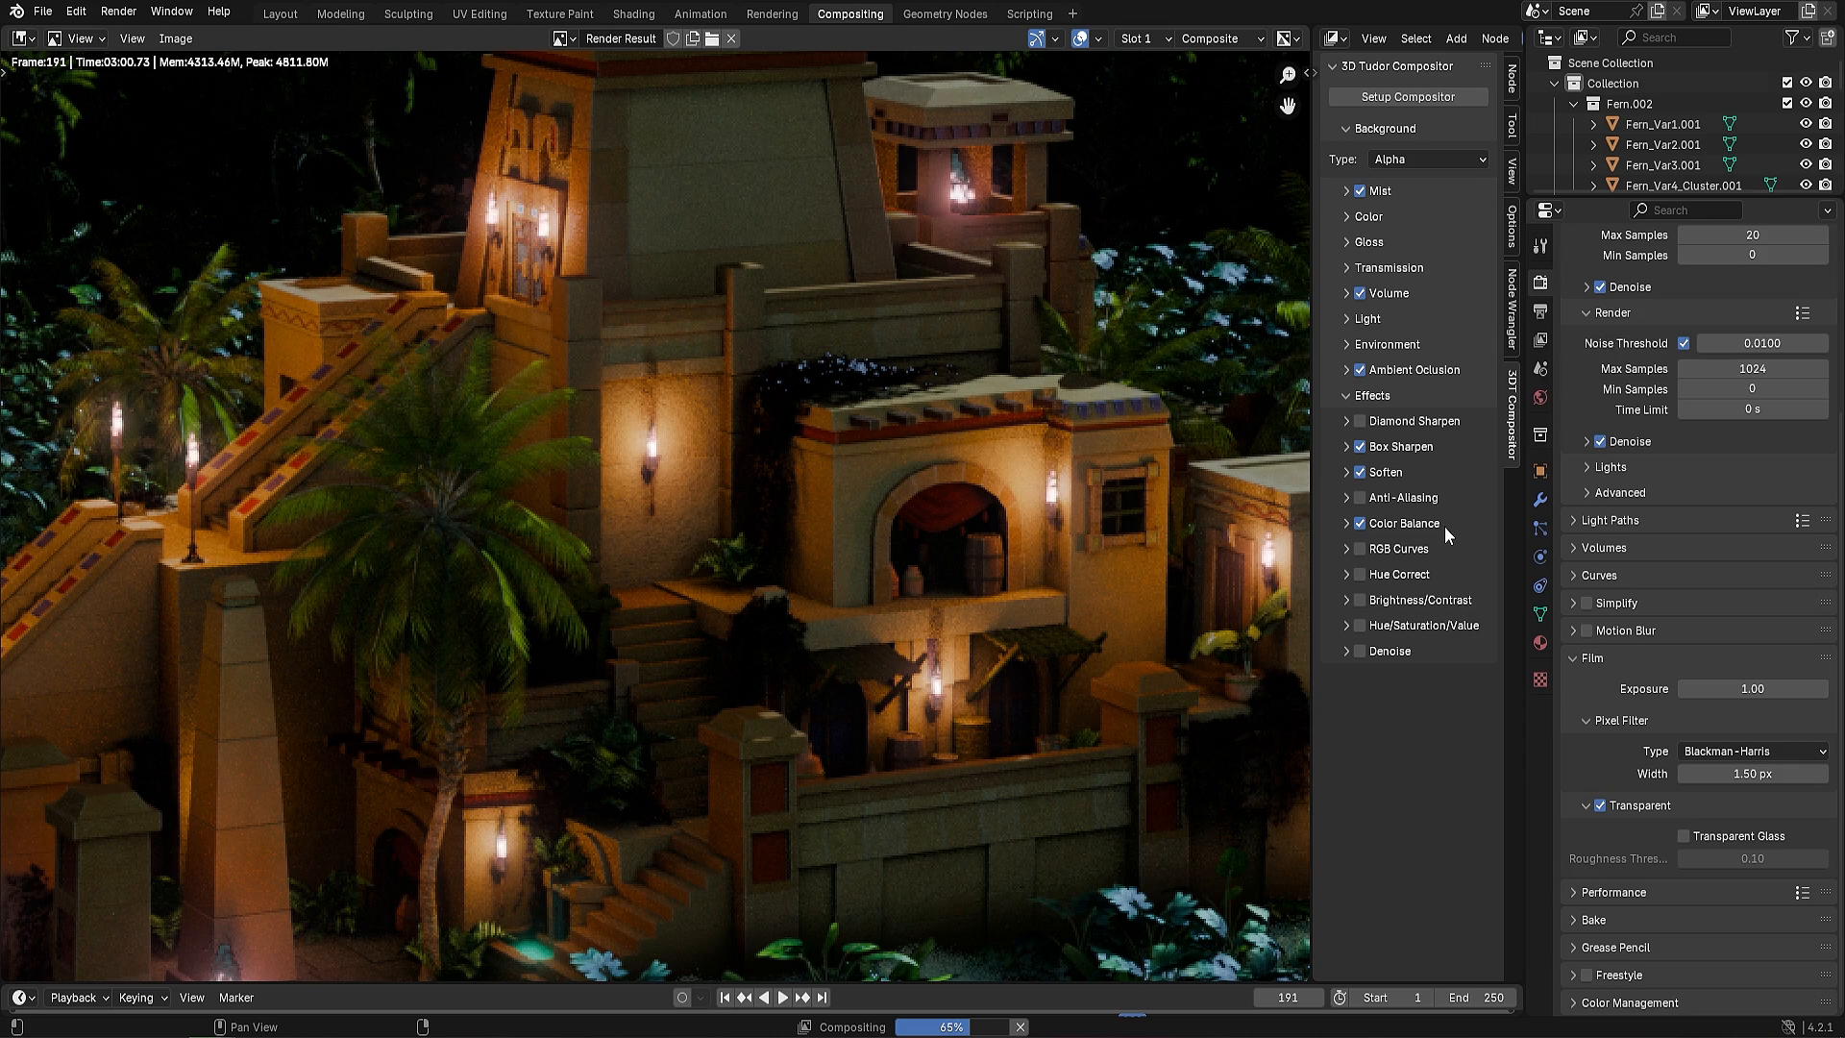
{"action": "left_click", "coordinate": [1347, 522]}
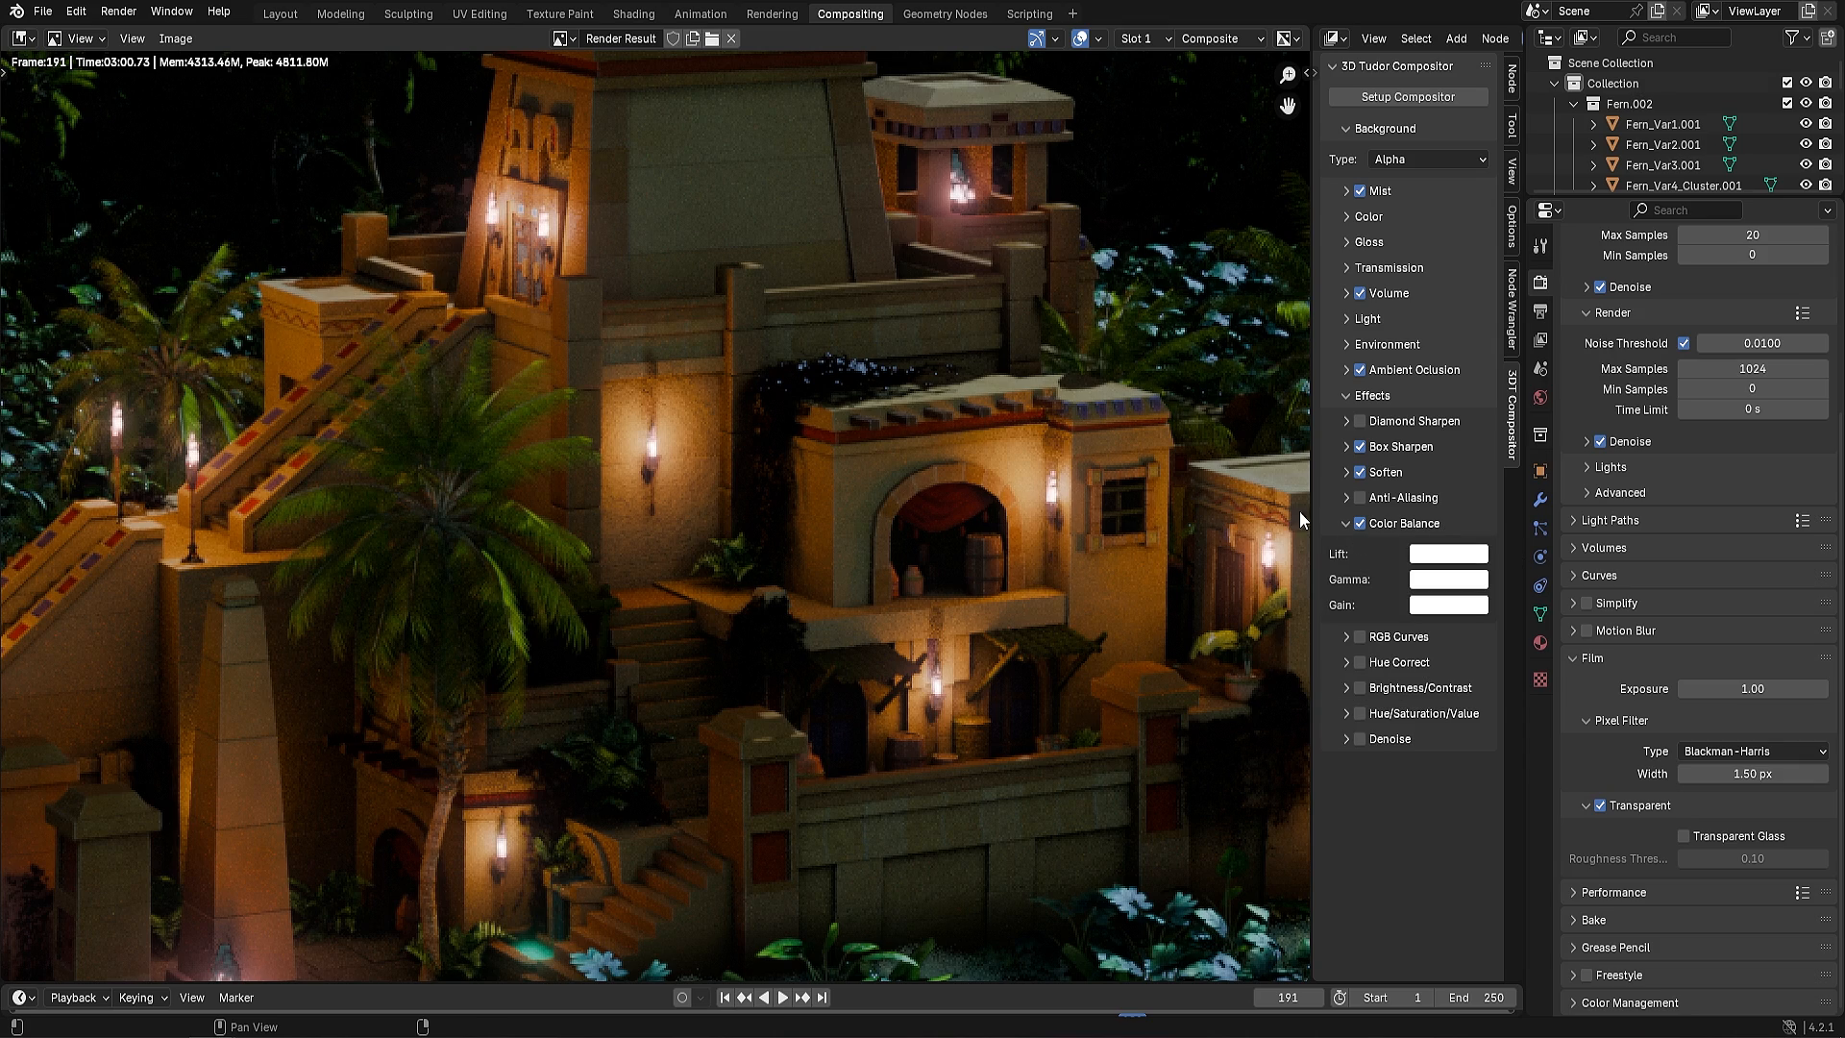
{"action": "scroll", "coordinate": [866, 517], "scroll_direction": "down", "scroll_amount": 5}
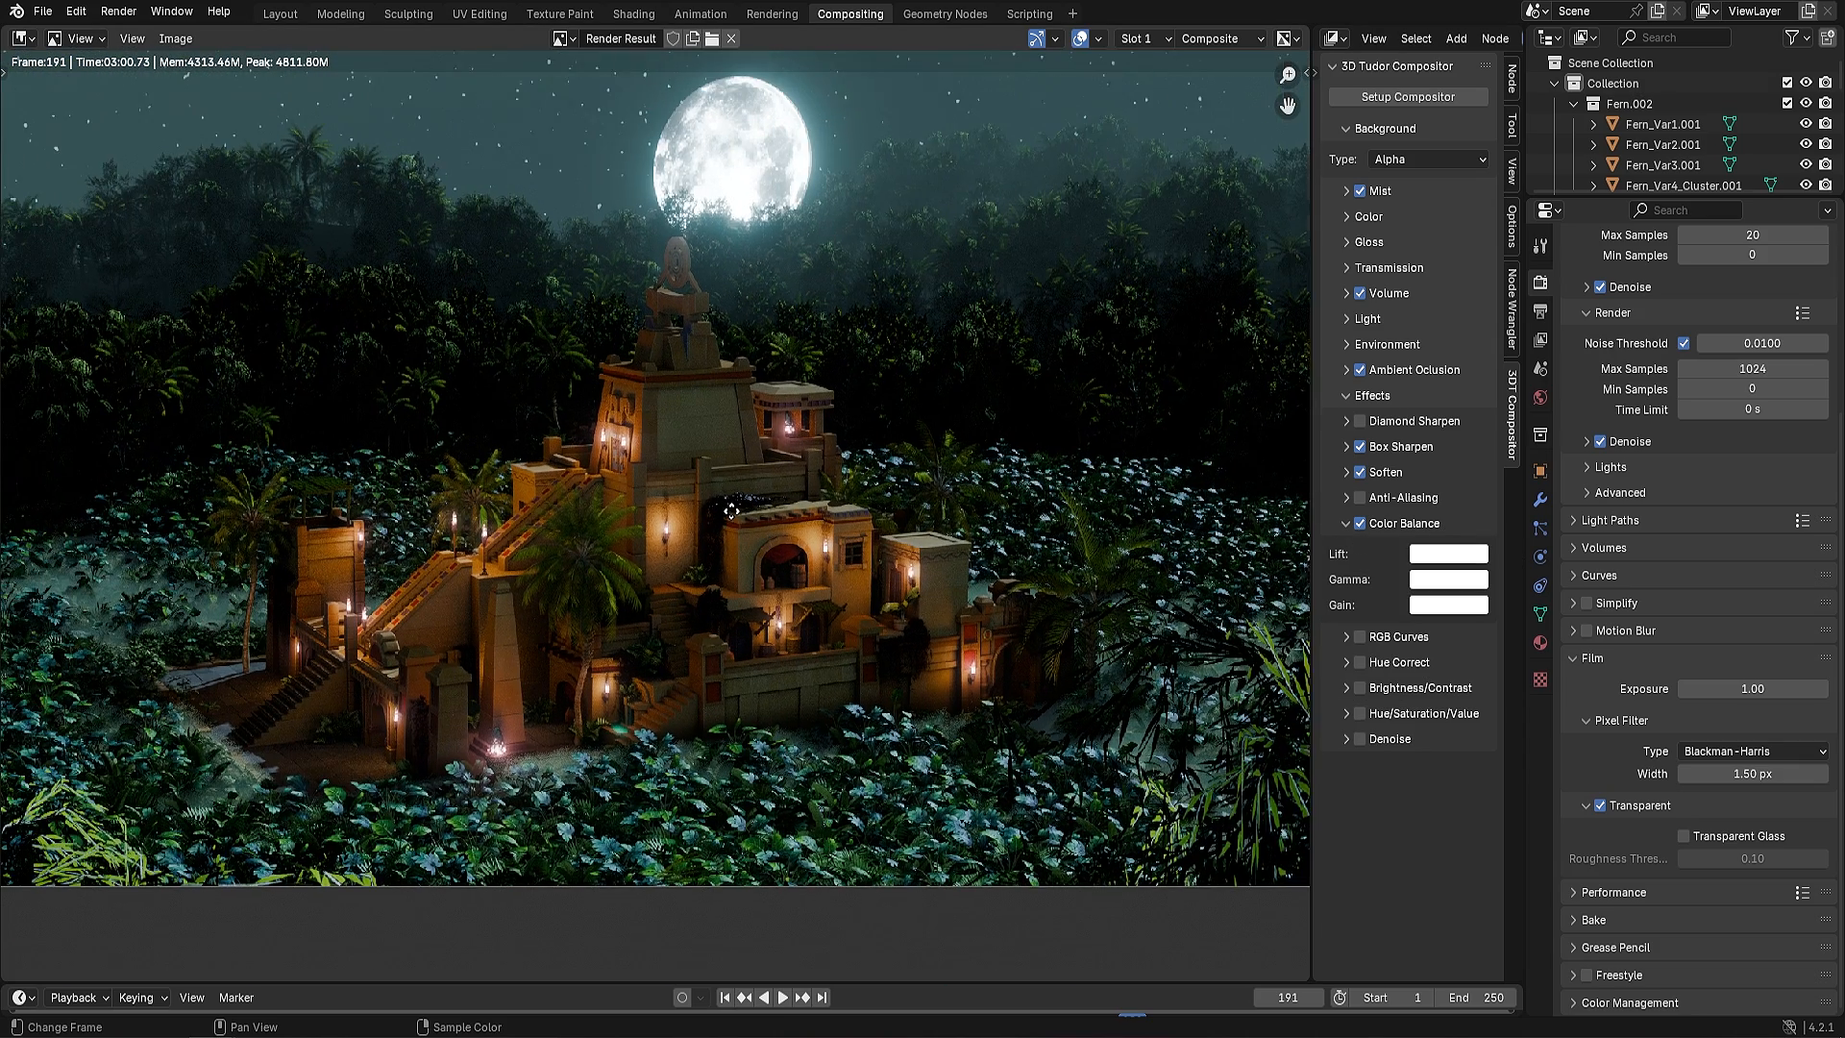
{"action": "middle_click_drag", "start_coordinate": [731, 510], "coordinate": [741, 518]}
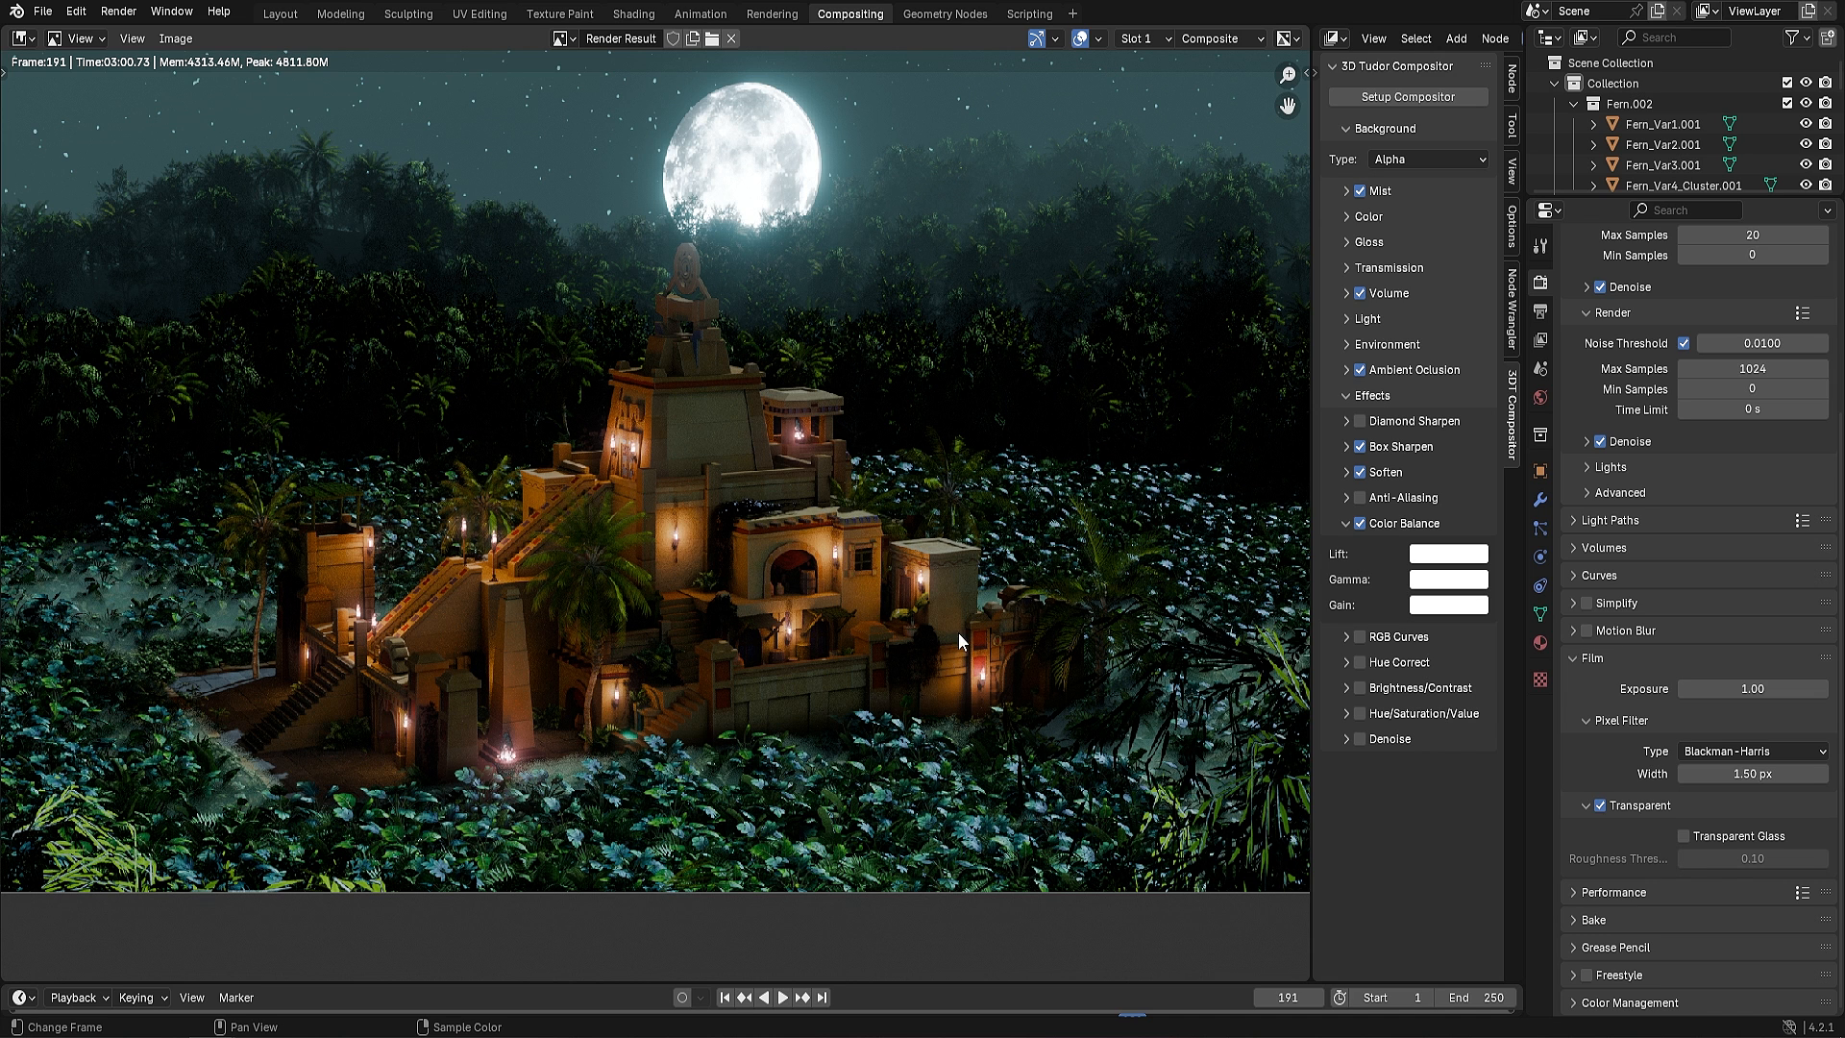
{"action": "scroll", "coordinate": [986, 517], "scroll_direction": "up", "scroll_amount": 2}
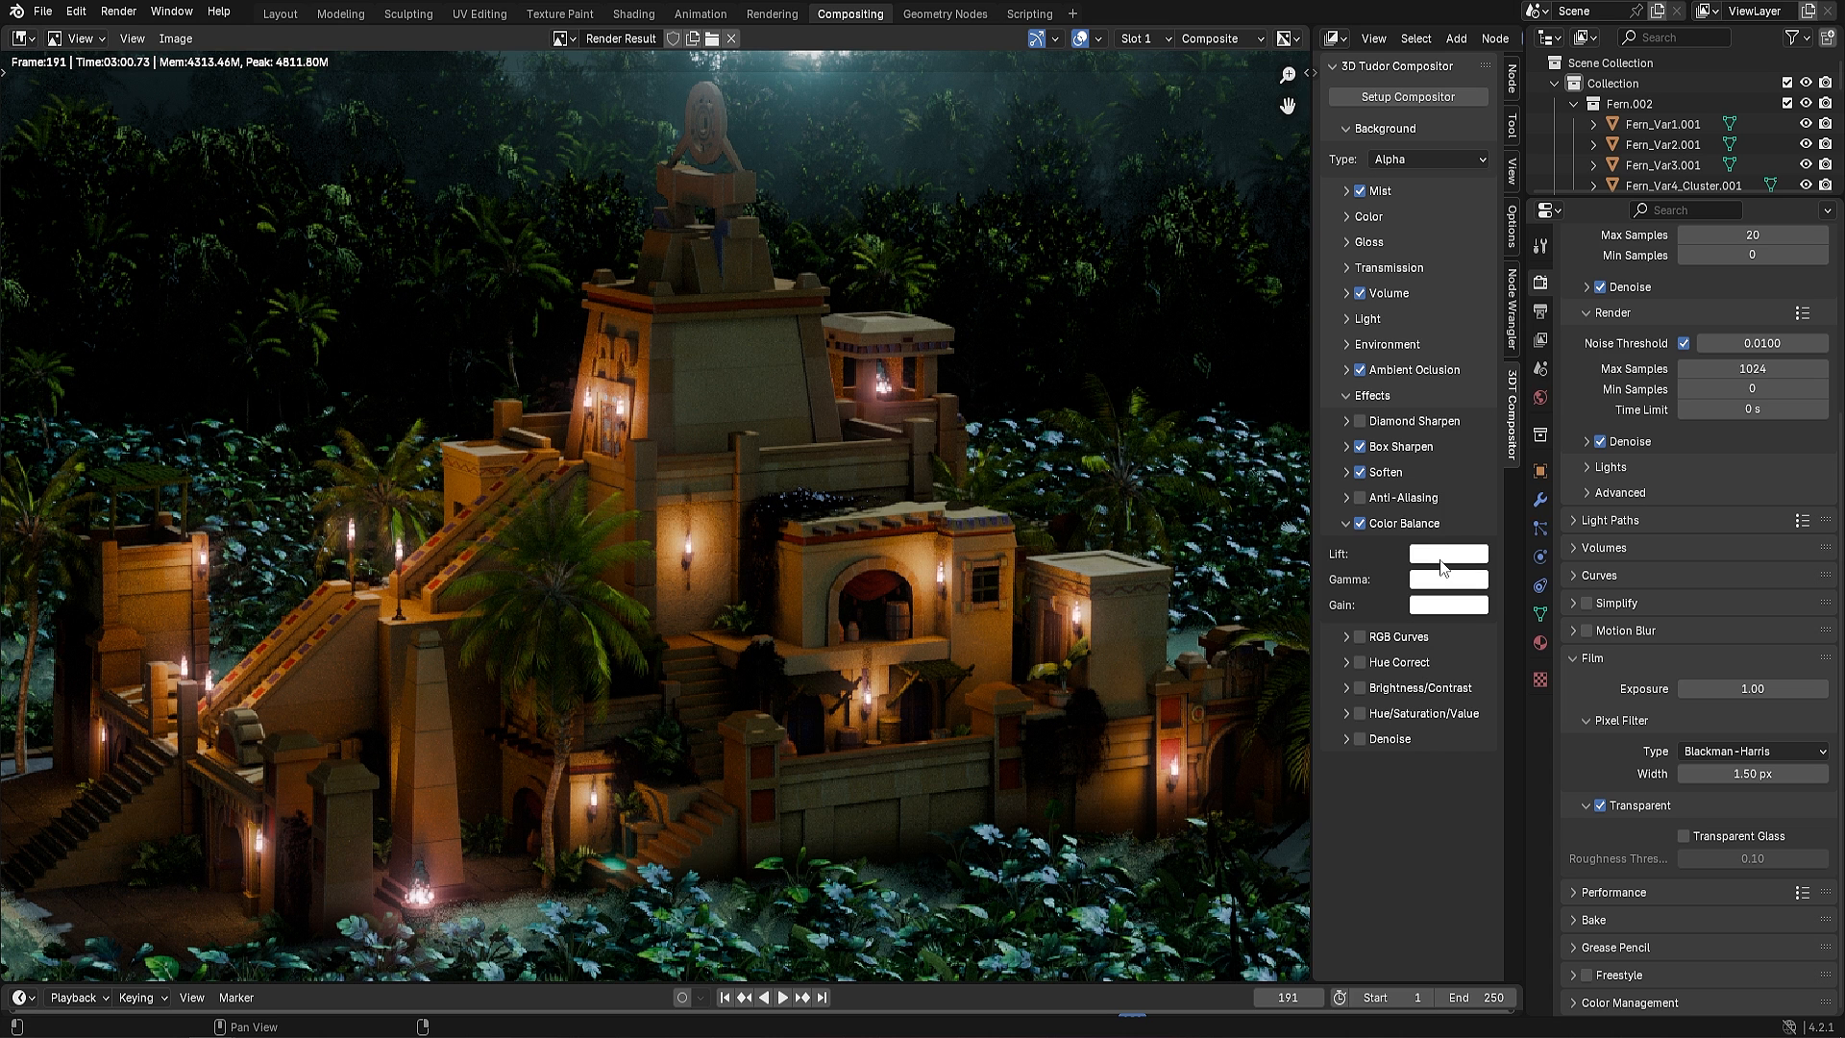
Try a green tint for the Color Balance lift and lighten it to pale green
{"action": "left_click", "coordinate": [1447, 557]}
{"action": "left_click_drag", "start_coordinate": [1482, 286], "coordinate": [1471, 310]}
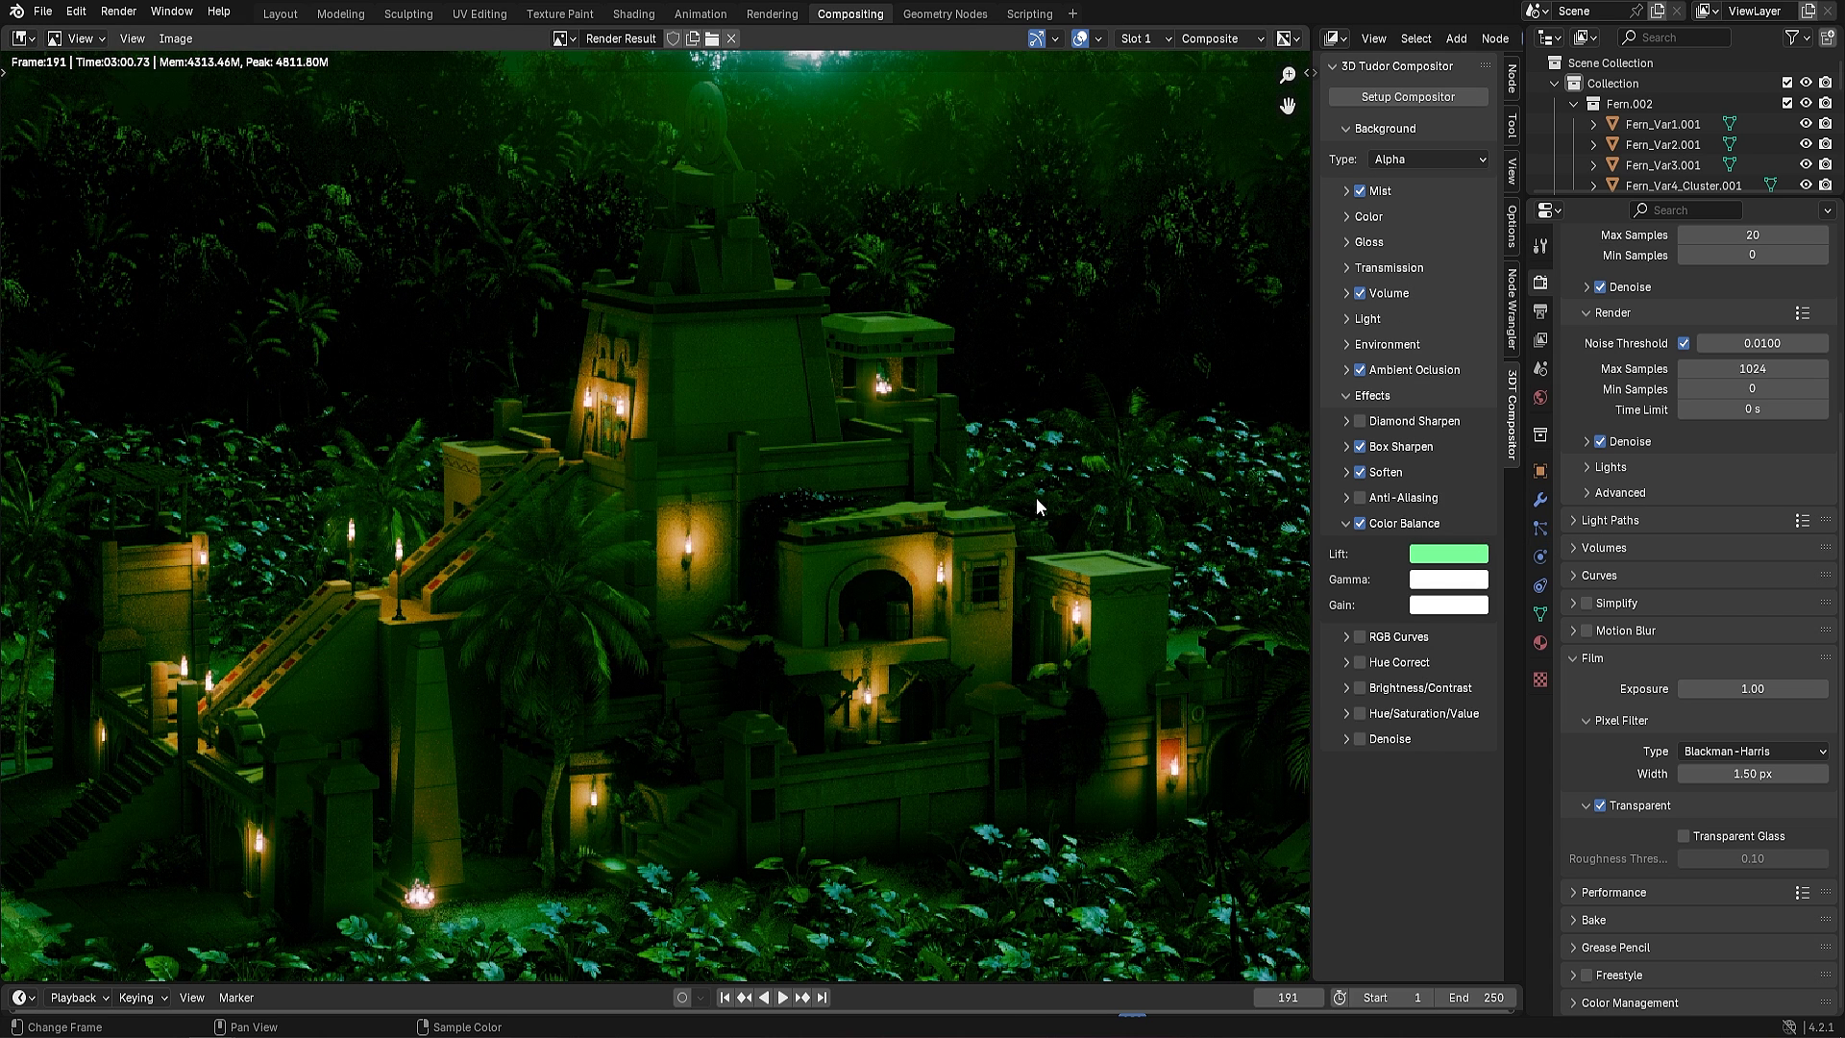
{"action": "left_click", "coordinate": [1451, 557]}
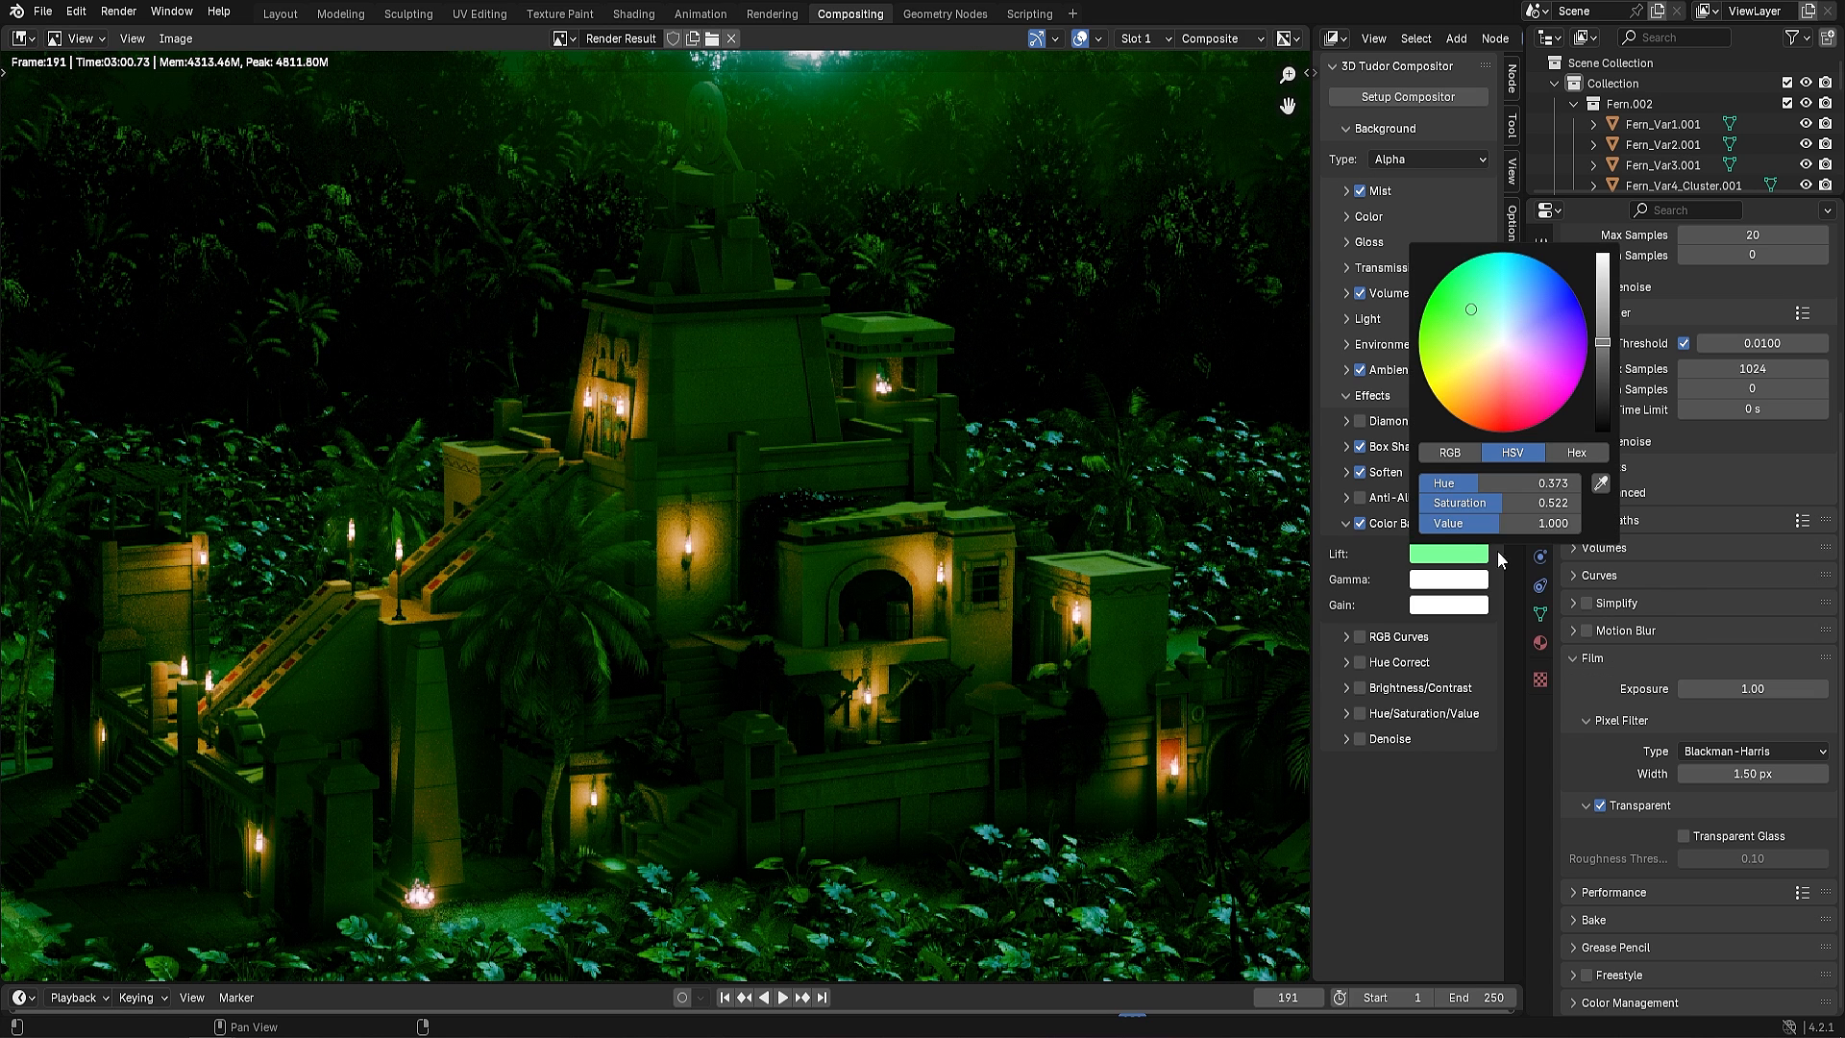
{"action": "left_click", "coordinate": [1491, 332]}
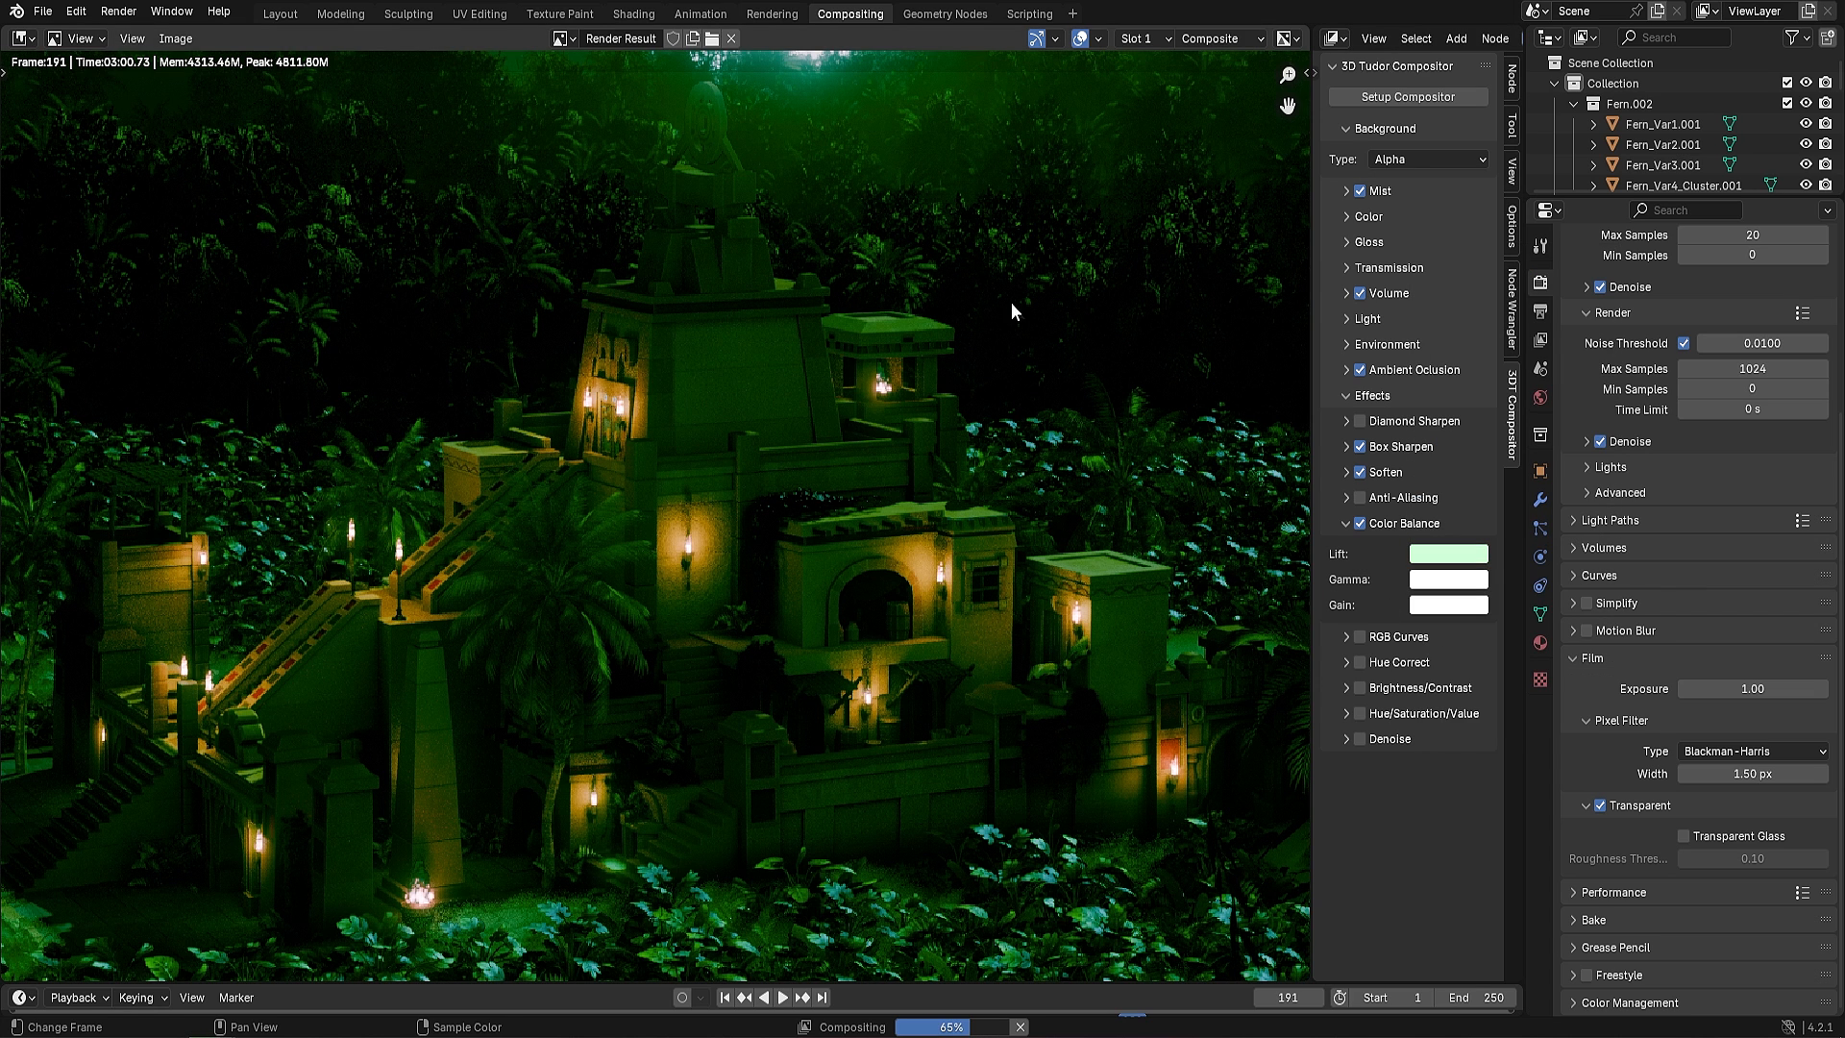
{"action": "scroll", "coordinate": [719, 573], "scroll_direction": "down", "scroll_amount": 1}
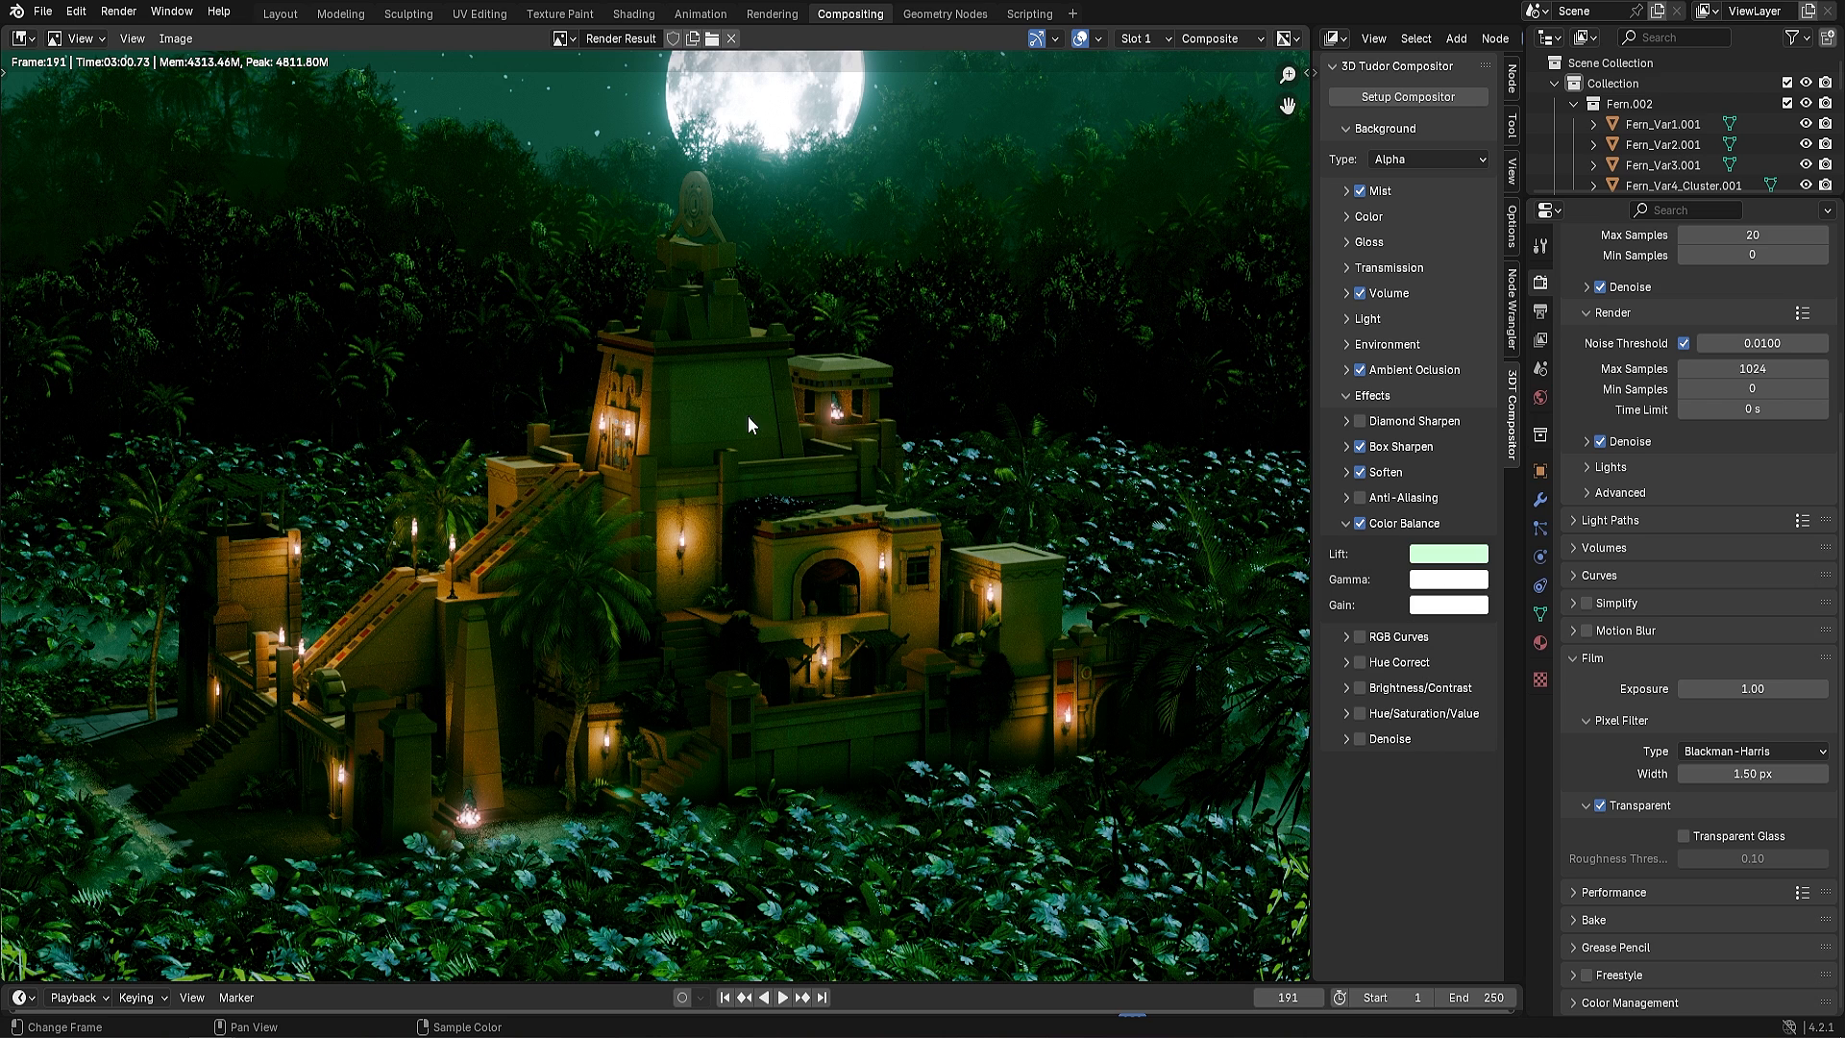
Change the Color Balance lift color to light cyan and reduce its saturation to a very pale cyan
{"action": "left_click", "coordinate": [1456, 562]}
{"action": "left_click_drag", "start_coordinate": [1515, 349], "coordinate": [1503, 317]}
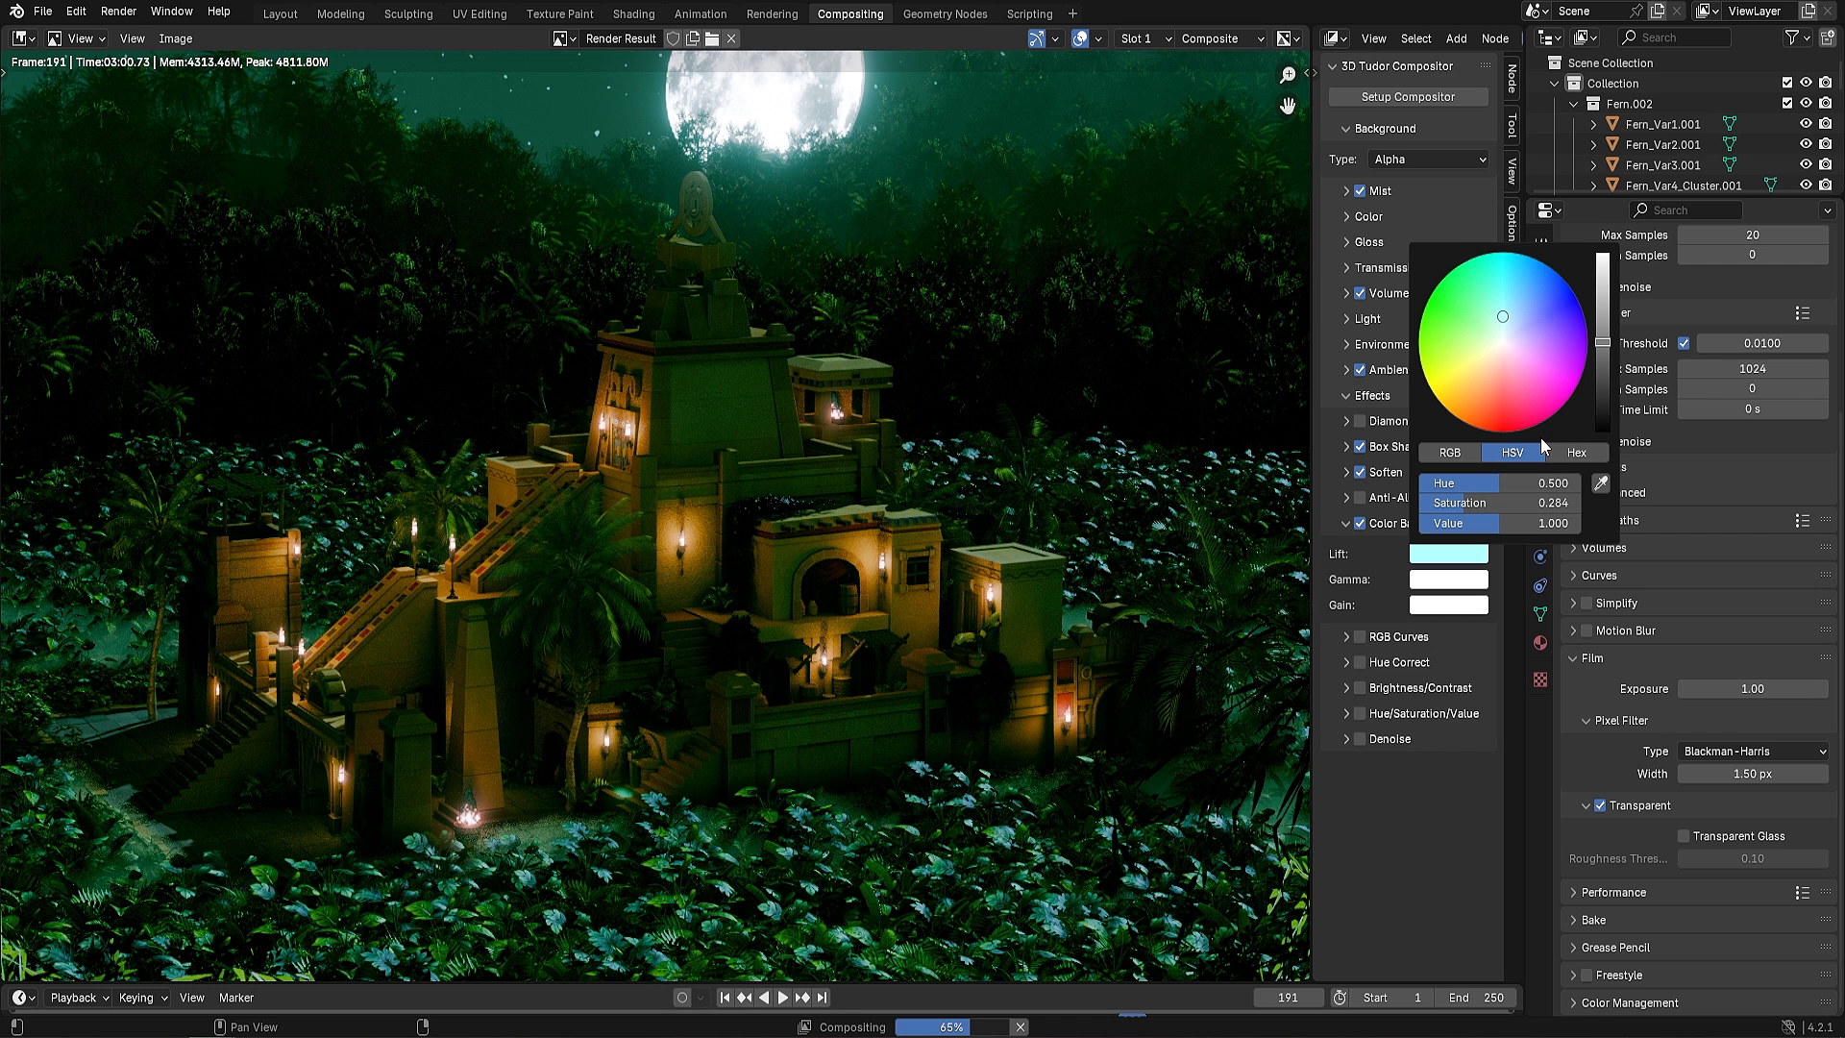
{"action": "scroll", "coordinate": [759, 480], "scroll_direction": "down", "scroll_amount": 1}
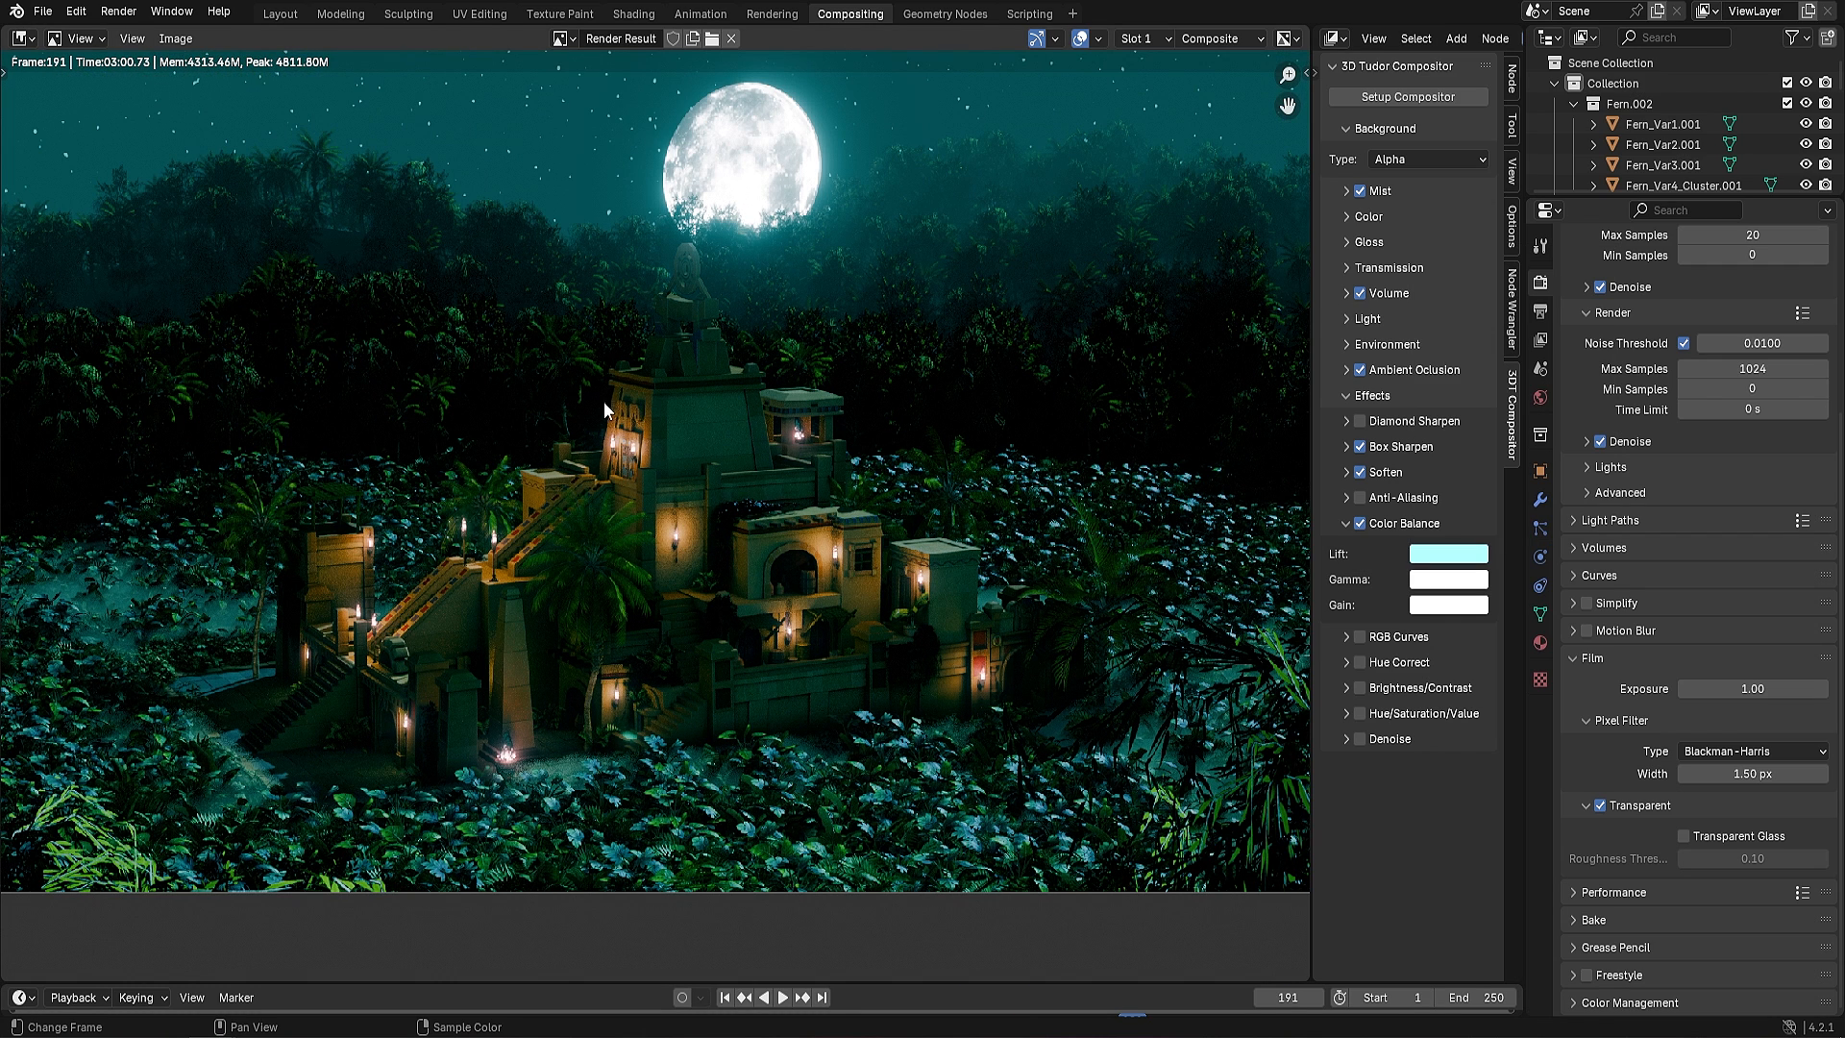
{"action": "left_click", "coordinate": [1455, 557]}
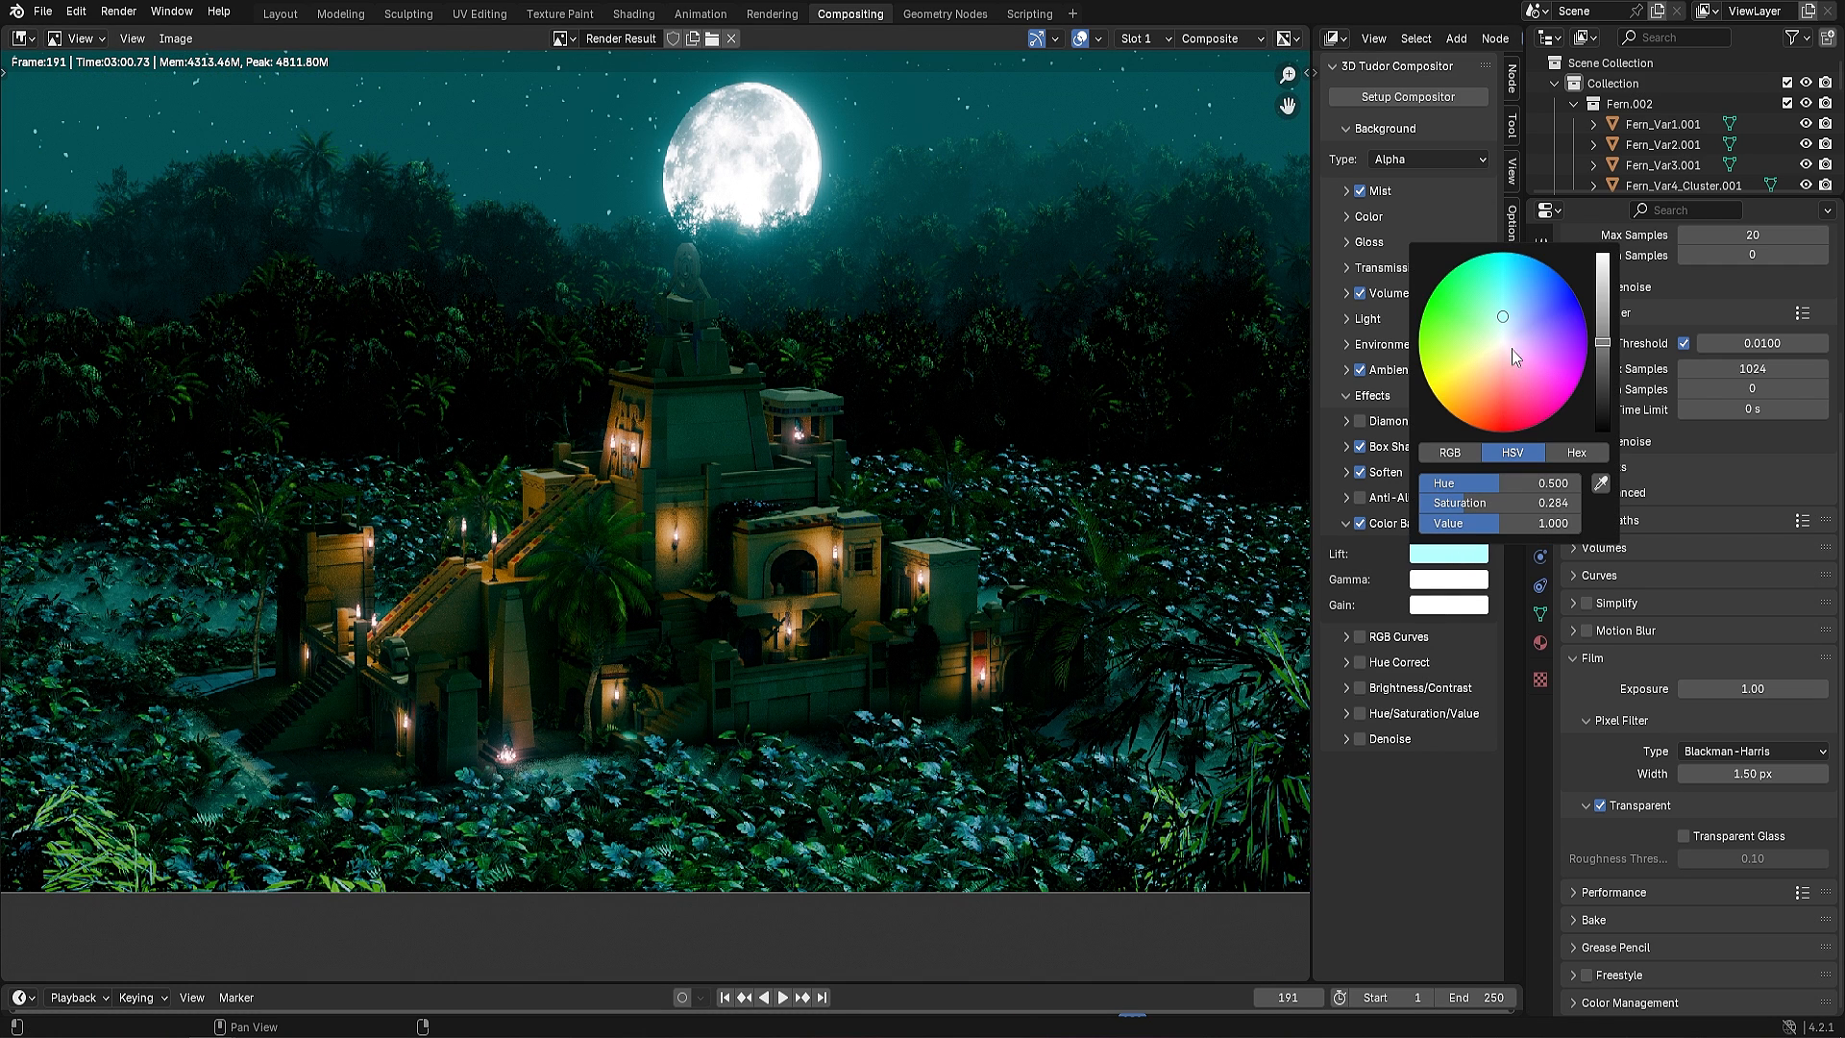
{"action": "left_click_drag", "start_coordinate": [1513, 356], "coordinate": [1505, 330]}
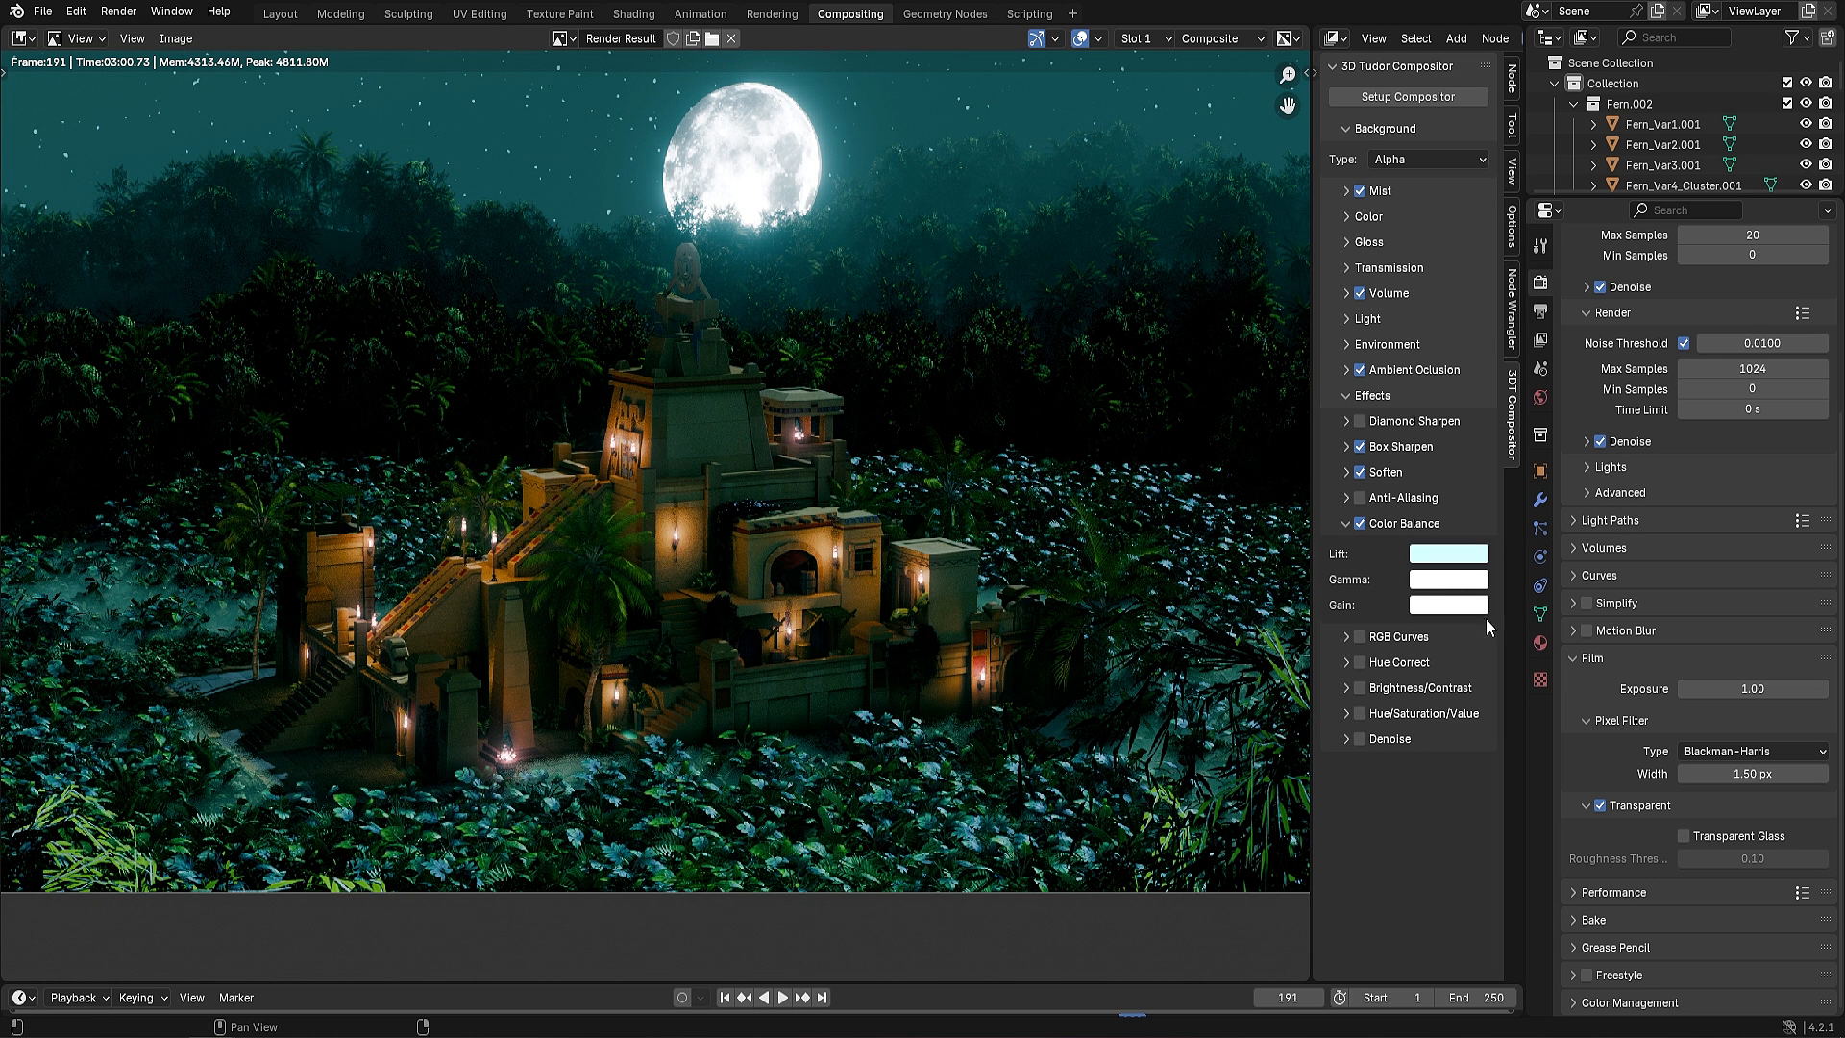
Try a saturated green for the Color Balance gamma, and tone it down to a very pale green
{"action": "left_click", "coordinate": [1454, 581]}
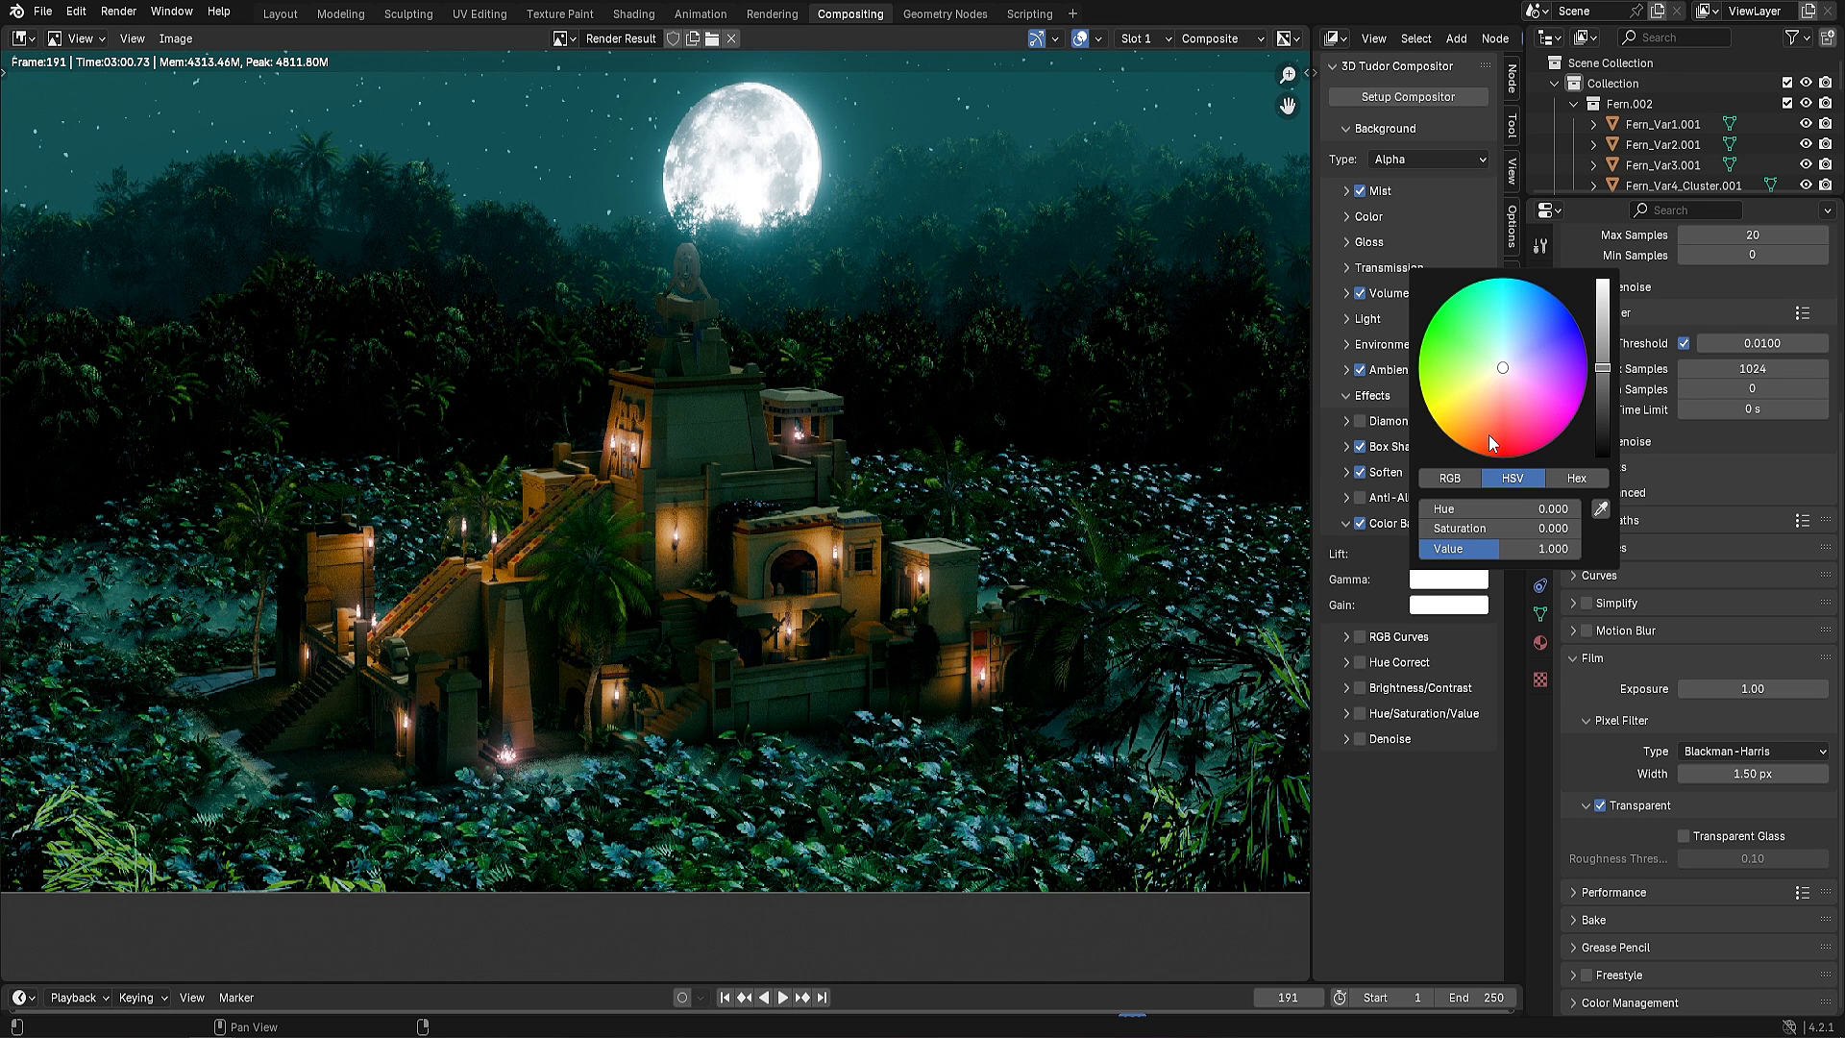
{"action": "left_click", "coordinate": [1435, 338]}
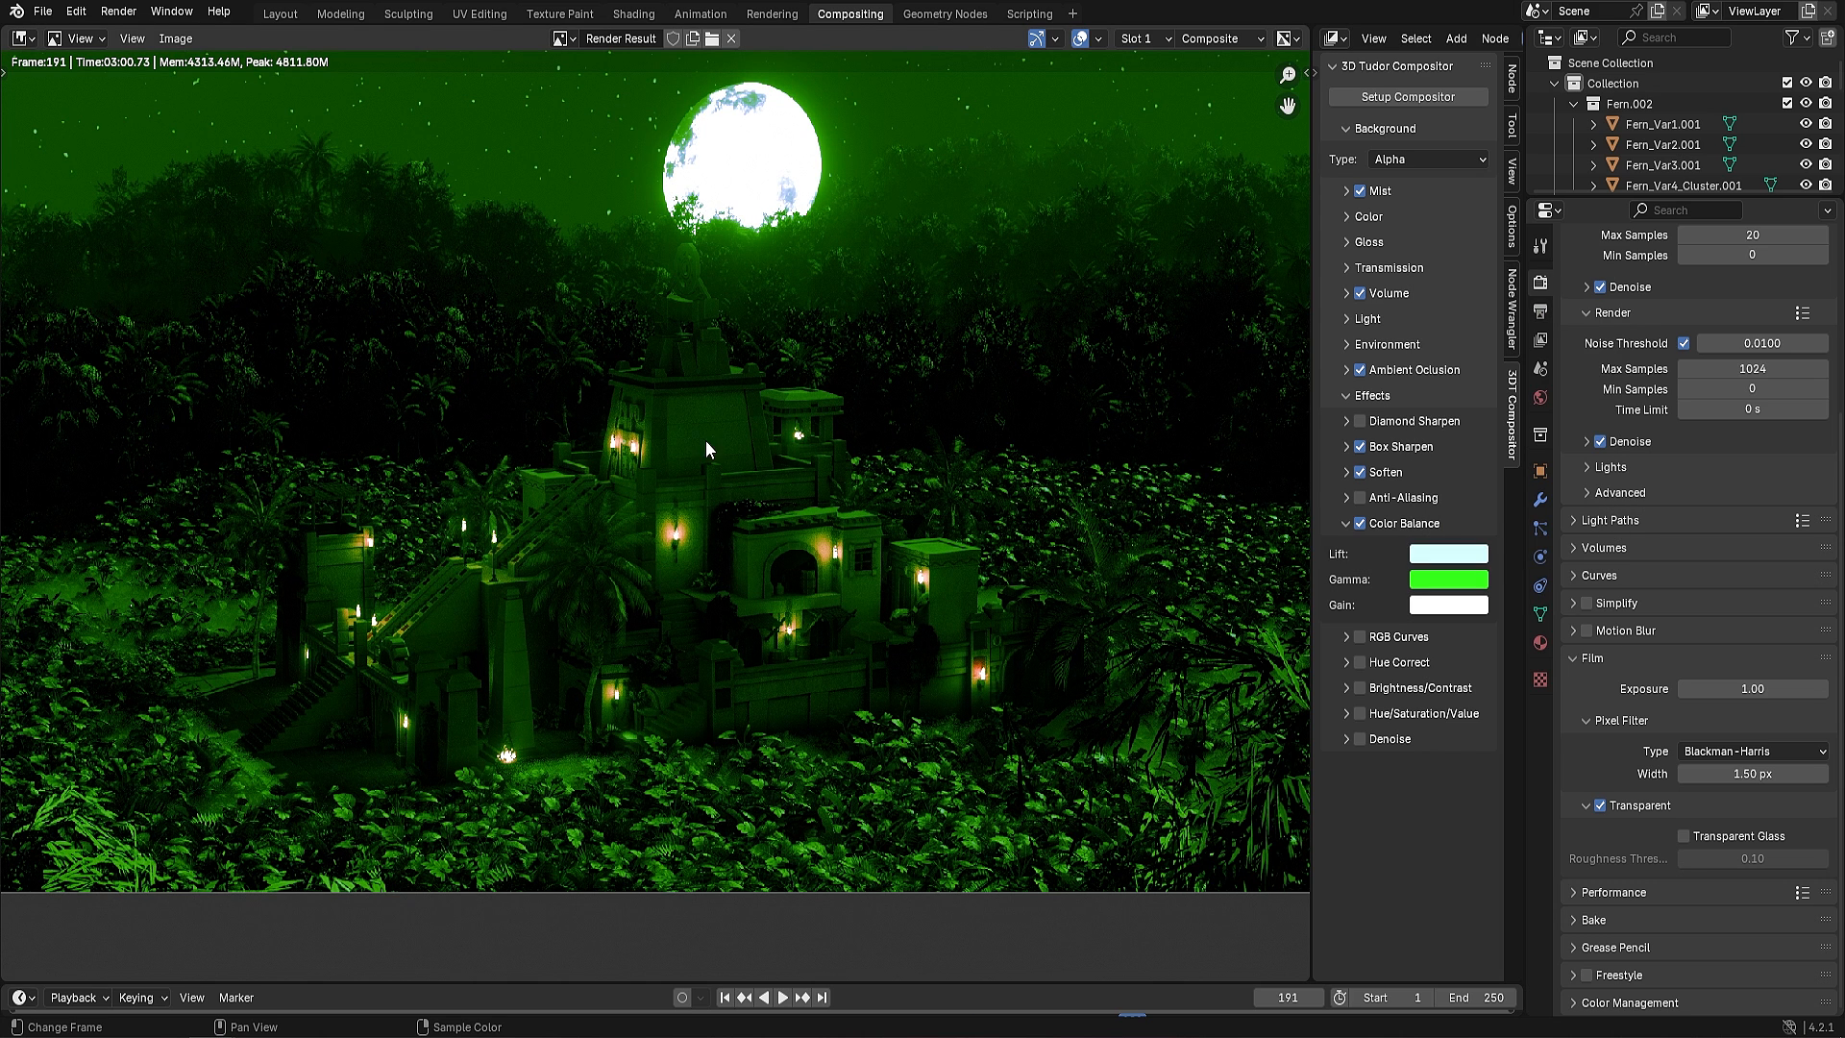
{"action": "left_click", "coordinate": [1448, 582]}
{"action": "left_click", "coordinate": [1502, 373]}
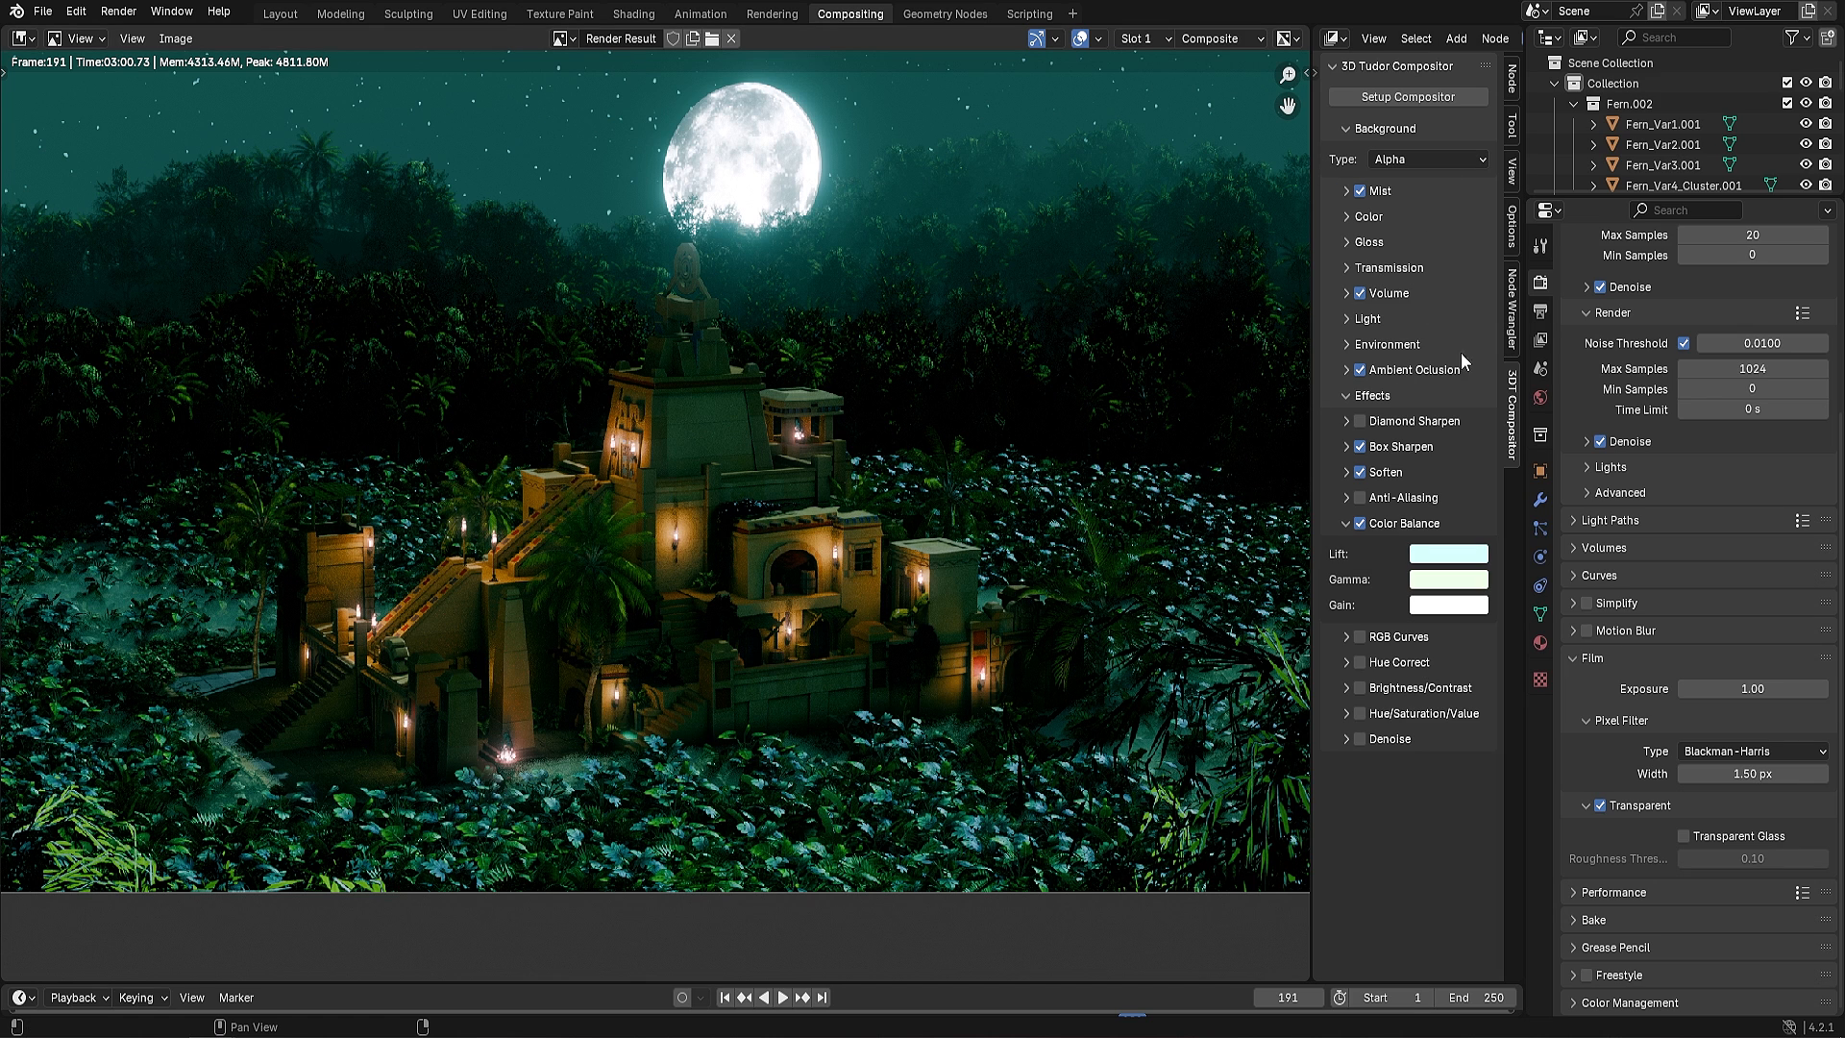
Raise the middle point of the Ambient Occlusion master control curve and collapse the Ambient Occlusion settings
{"action": "left_click", "coordinate": [1348, 371]}
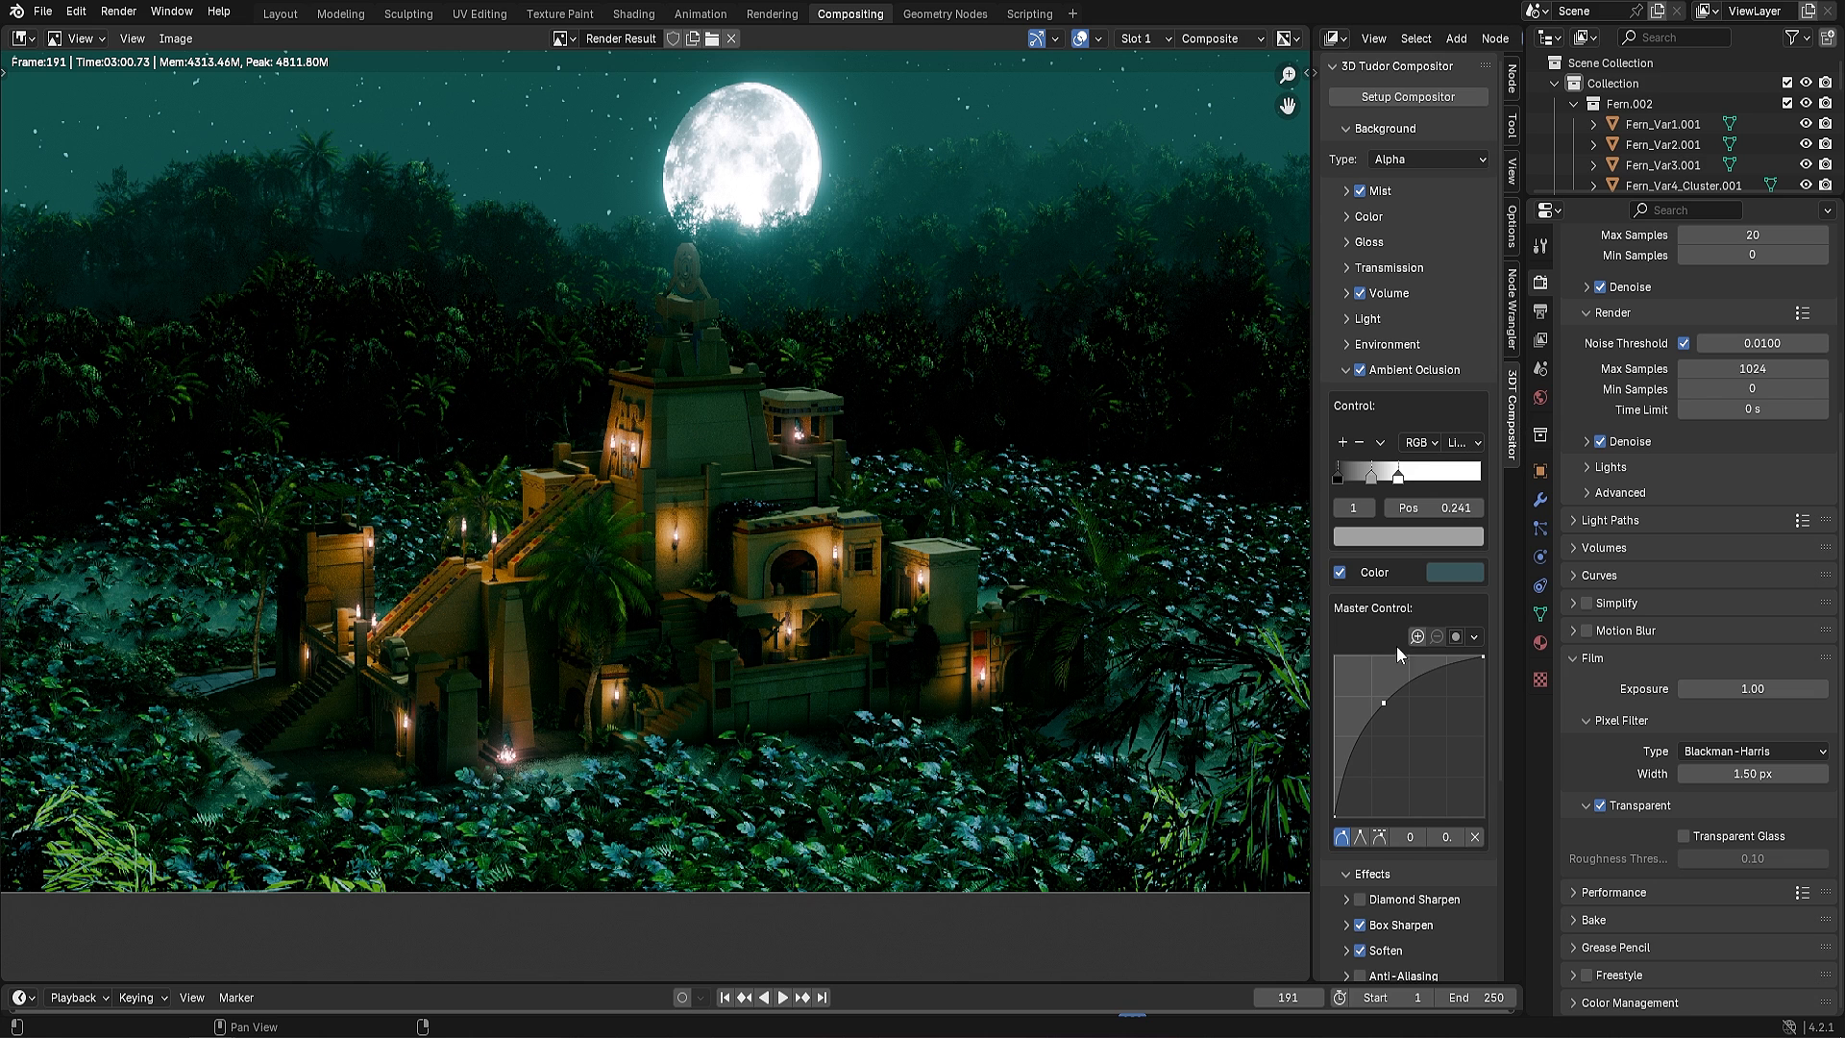
{"action": "left_click_drag", "start_coordinate": [1386, 708], "coordinate": [1368, 690]}
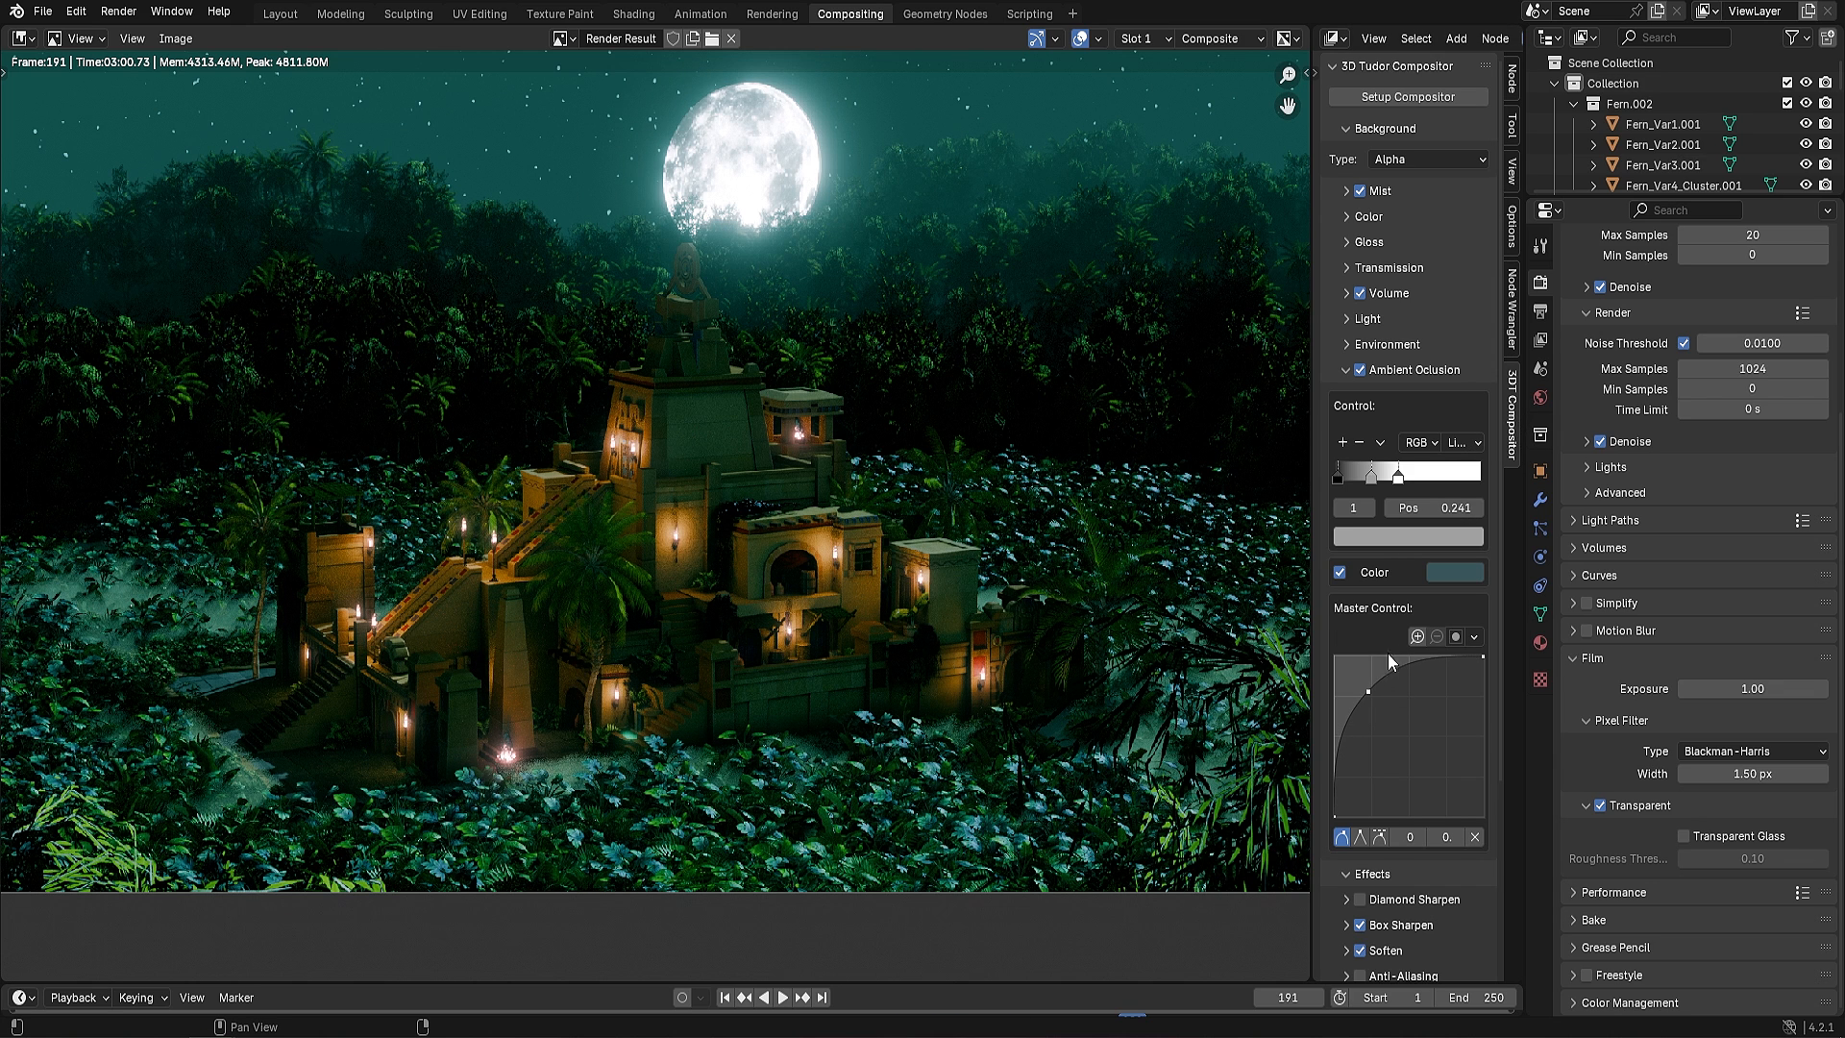
{"action": "left_click", "coordinate": [1347, 370]}
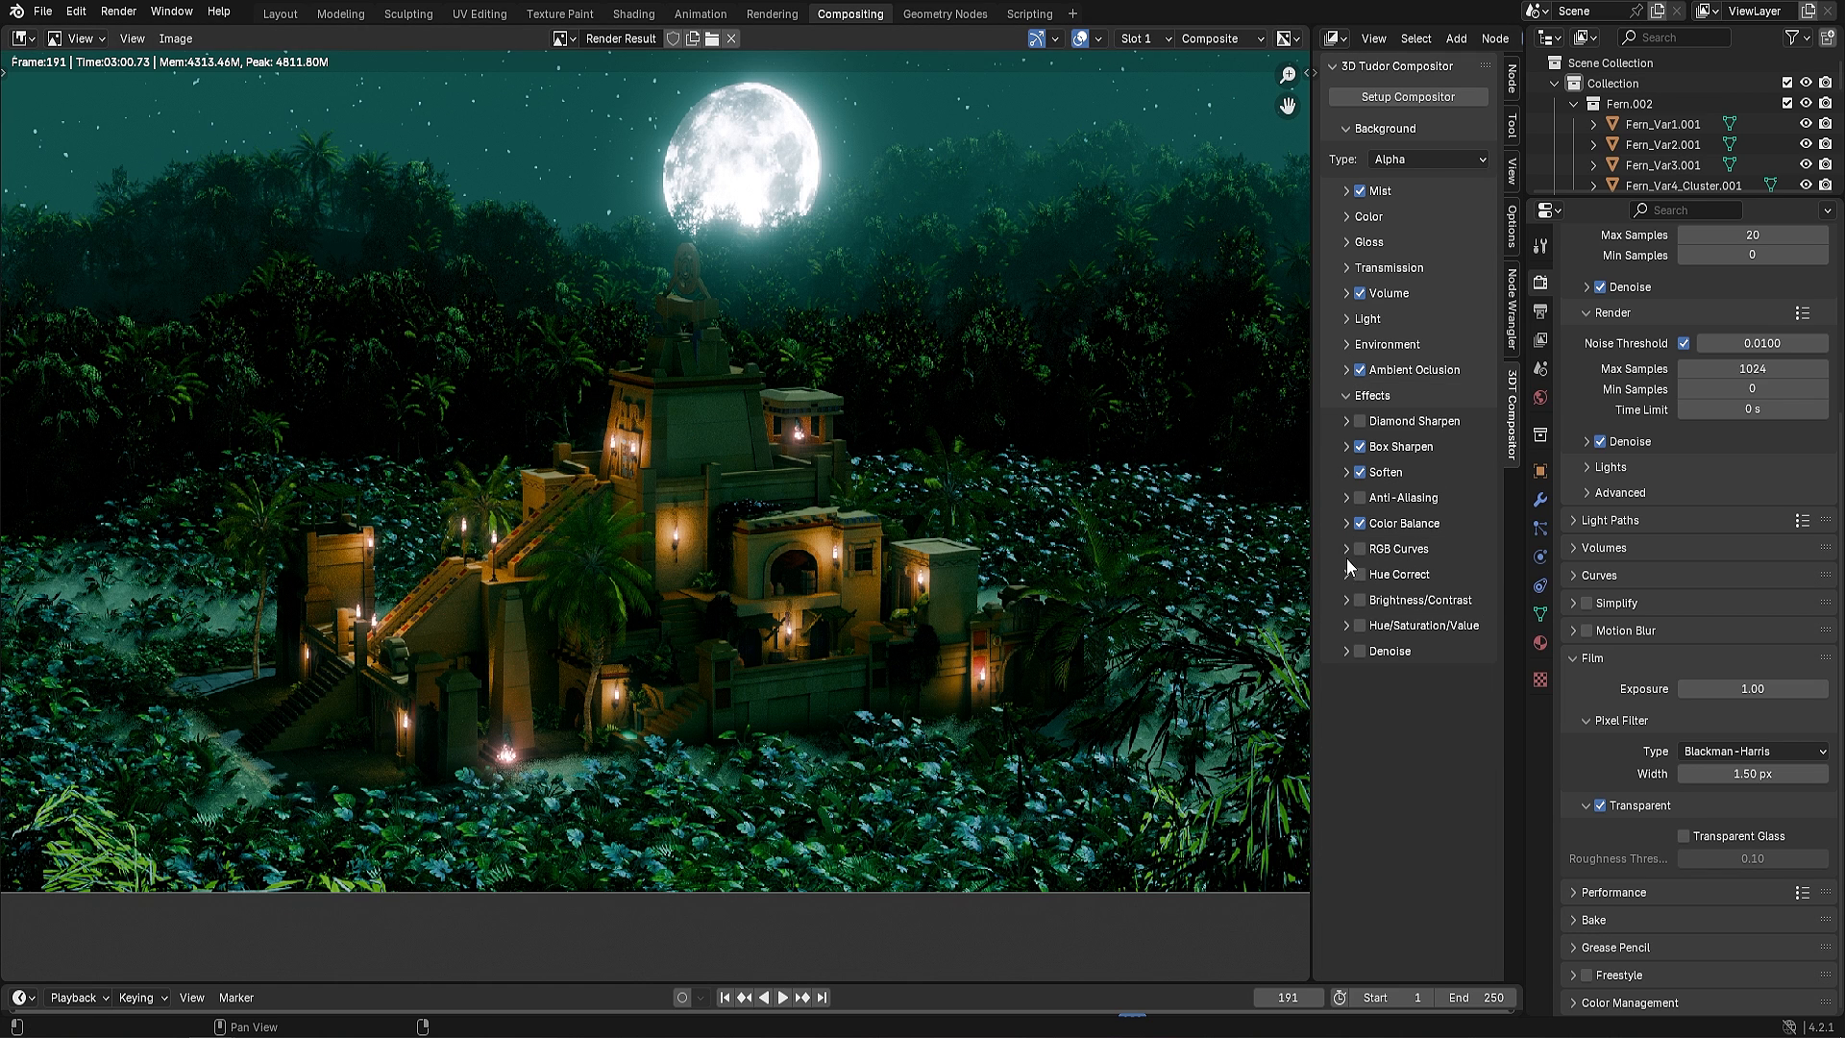
Enable the RGB Curves effect, raise the curve's midpoint slightly, and collapse its settings
{"action": "left_click", "coordinate": [1346, 549]}
{"action": "left_click", "coordinate": [1360, 549]}
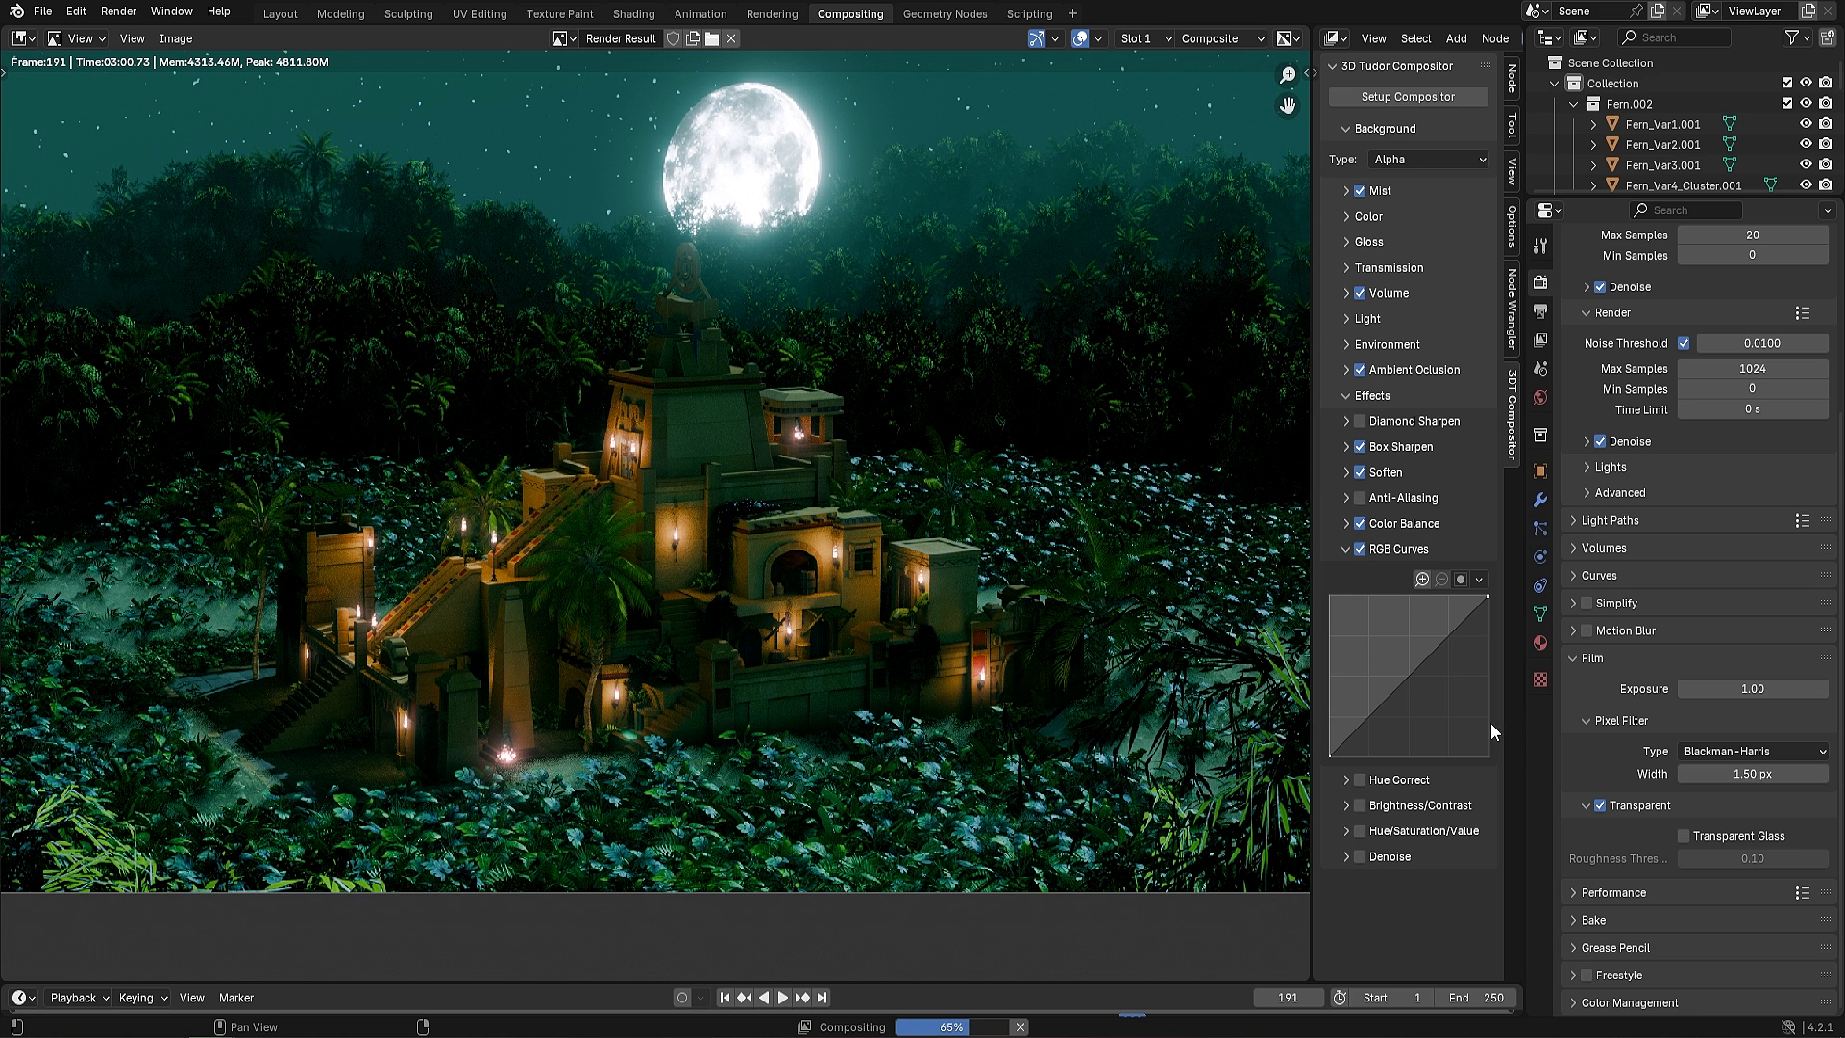
{"action": "left_click_drag", "start_coordinate": [1410, 674], "coordinate": [1401, 661]}
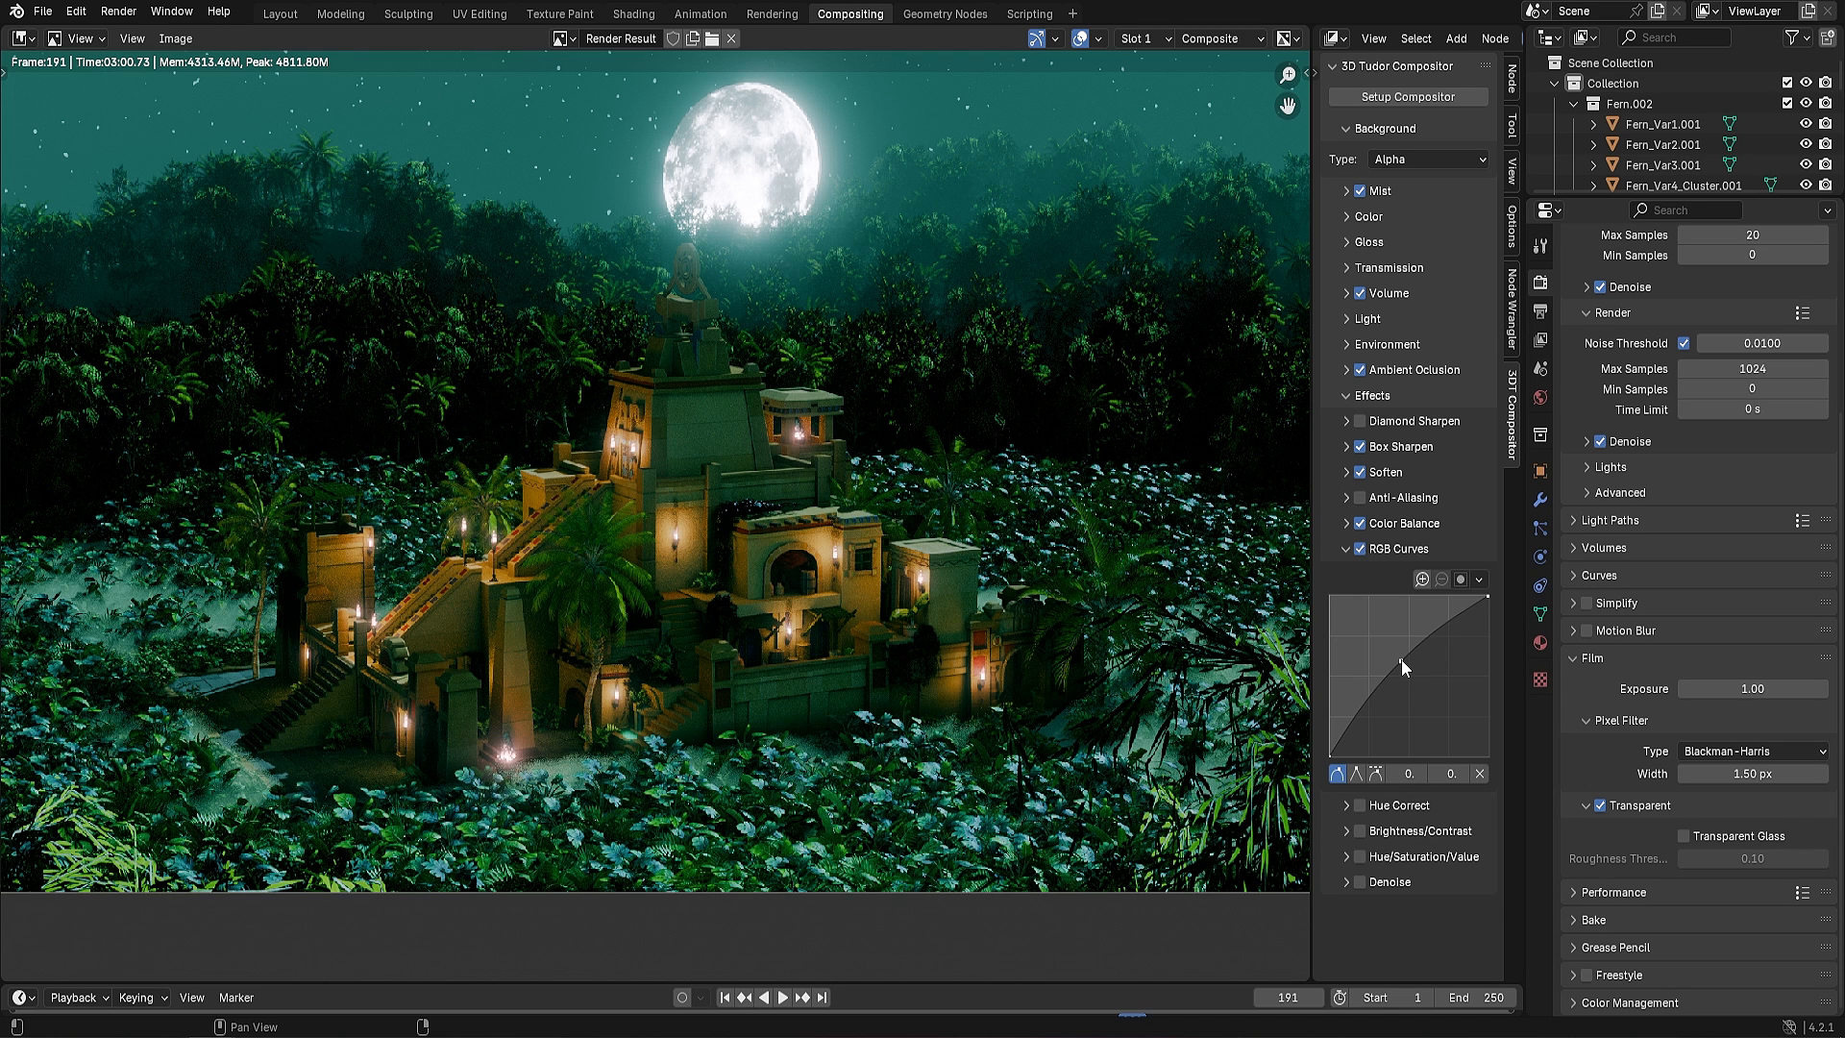
{"action": "left_click", "coordinate": [1346, 550]}
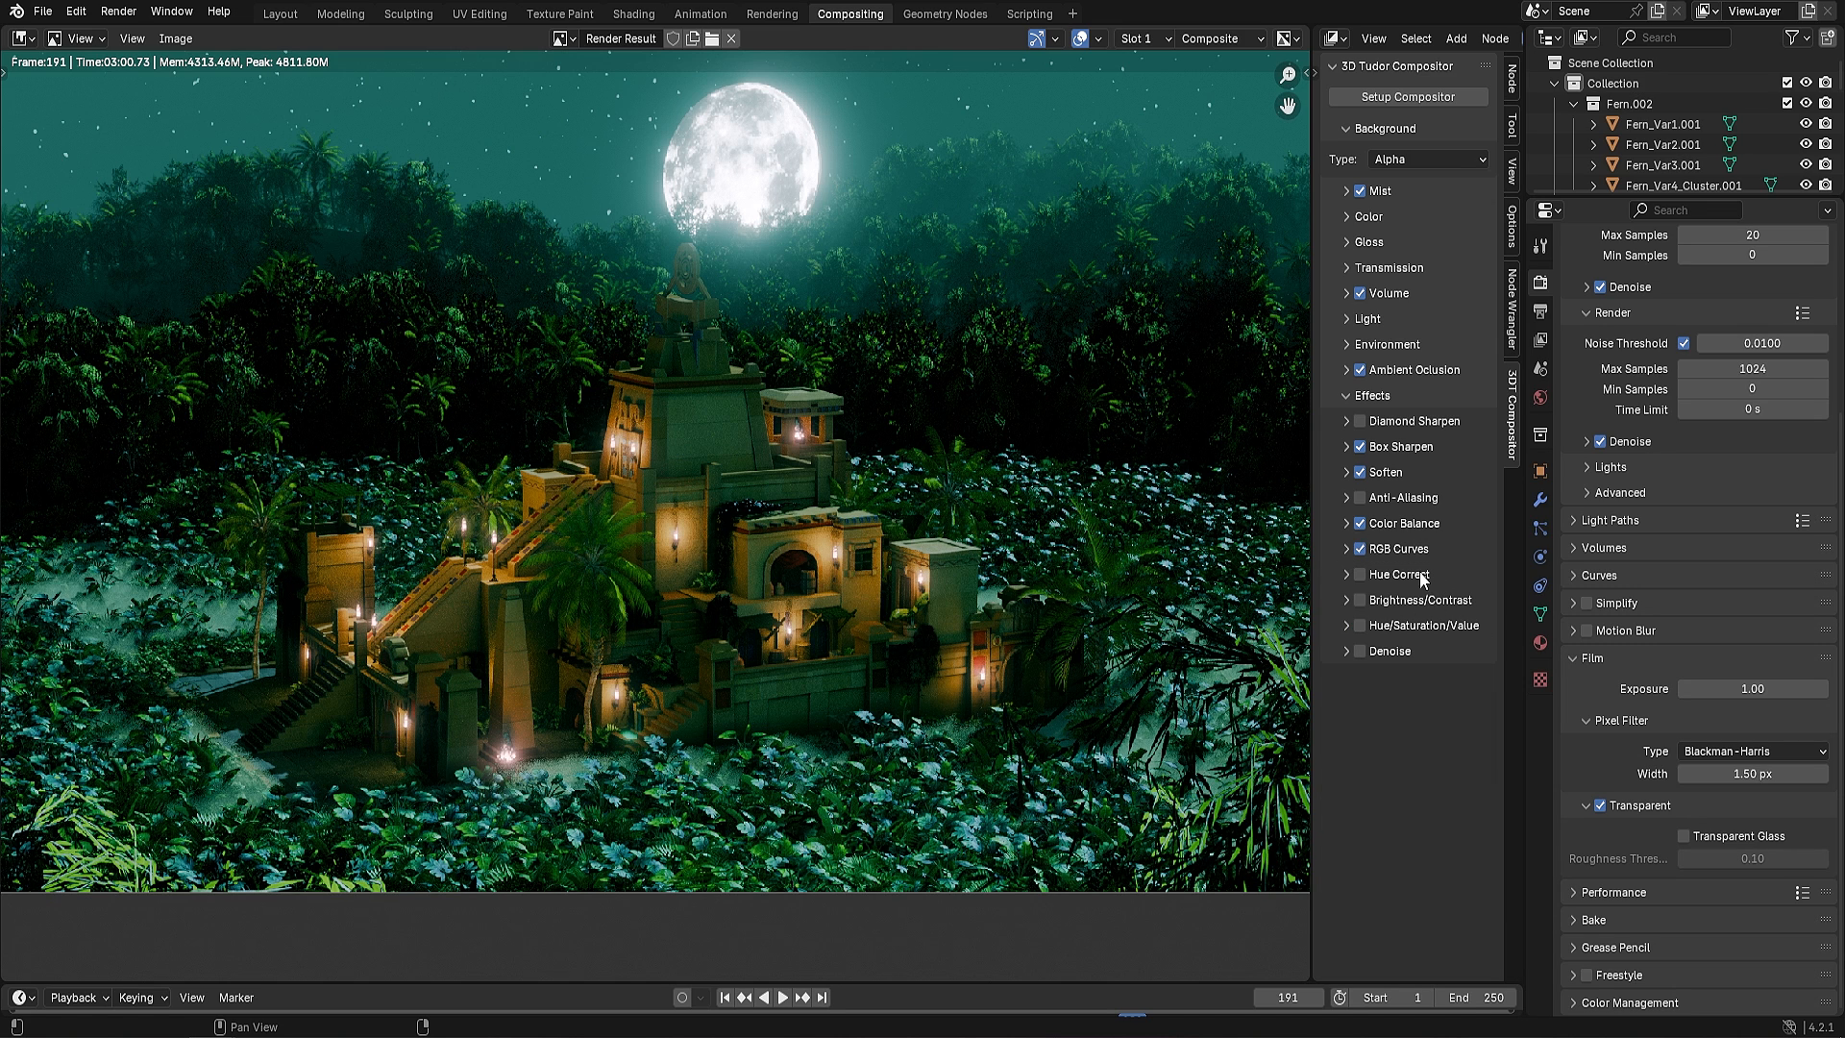
Enable the Hue Correct effect and slightly lower the saturation of the red hues
{"action": "left_click", "coordinate": [1347, 574]}
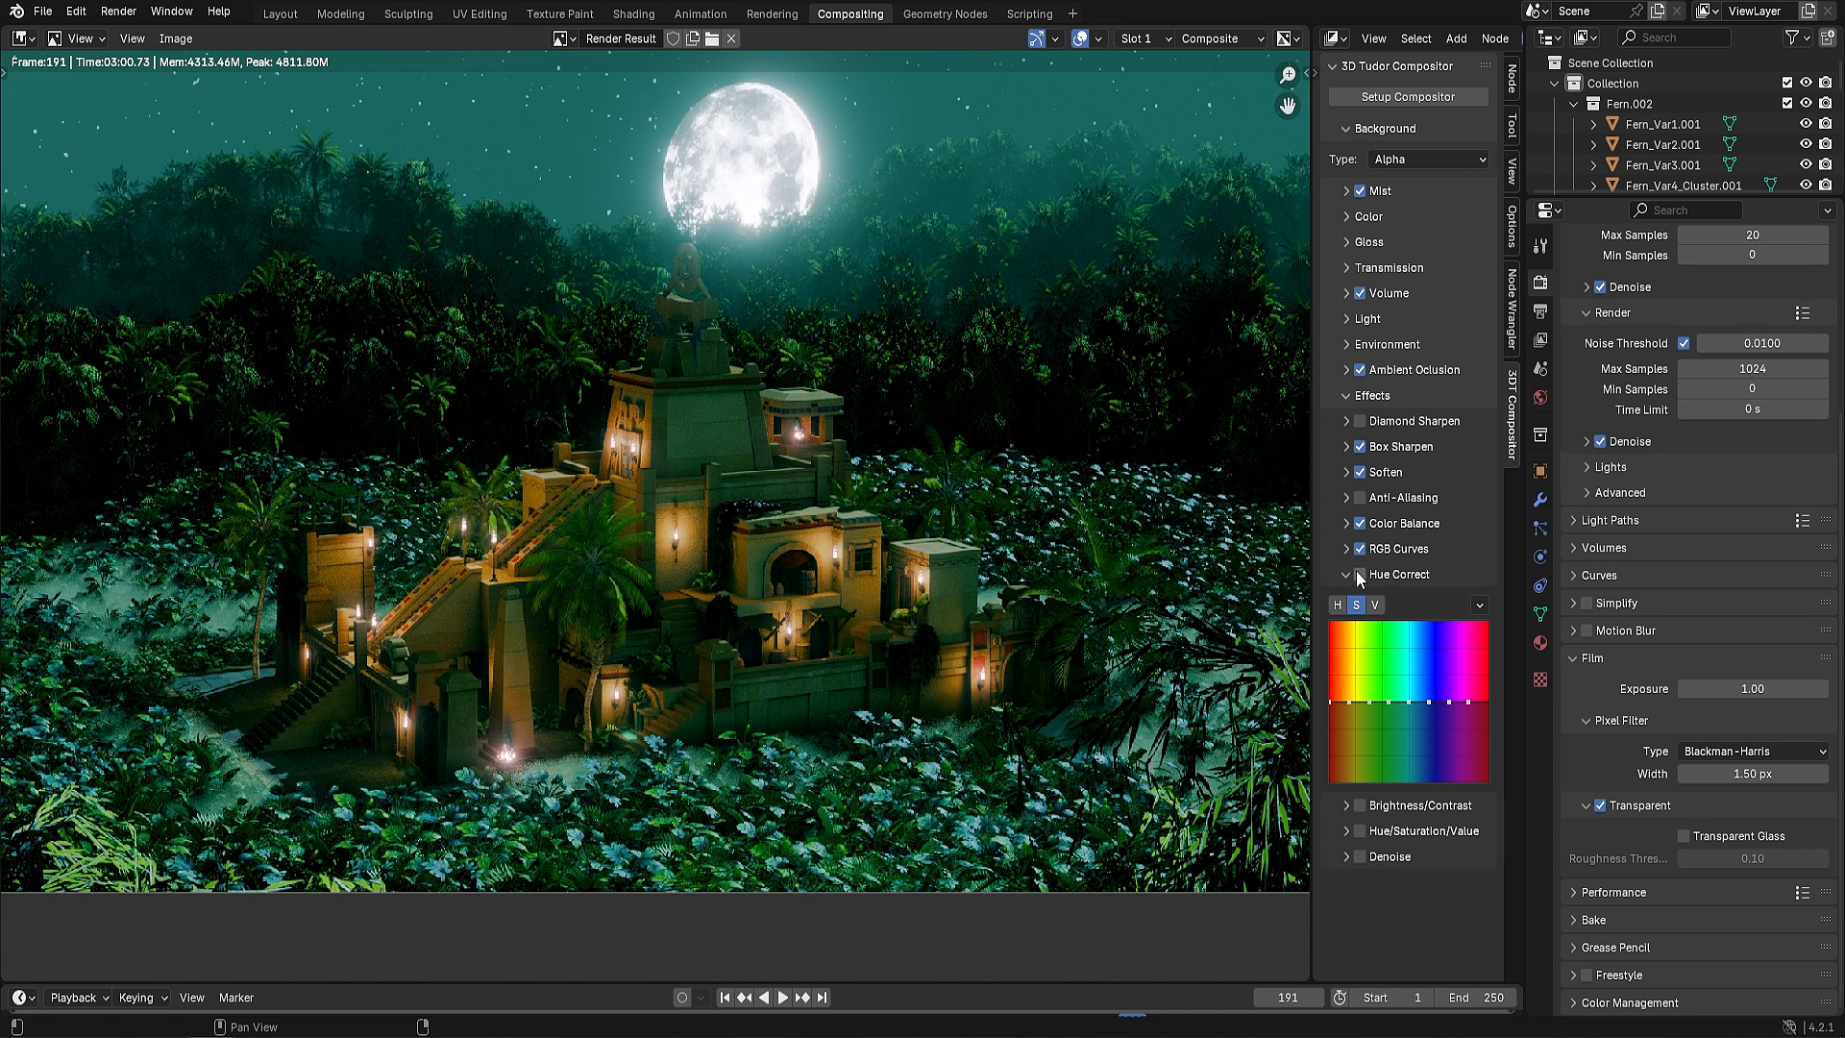
{"action": "left_click", "coordinate": [1359, 574]}
{"action": "left_click_drag", "start_coordinate": [1331, 703], "coordinate": [1331, 745]}
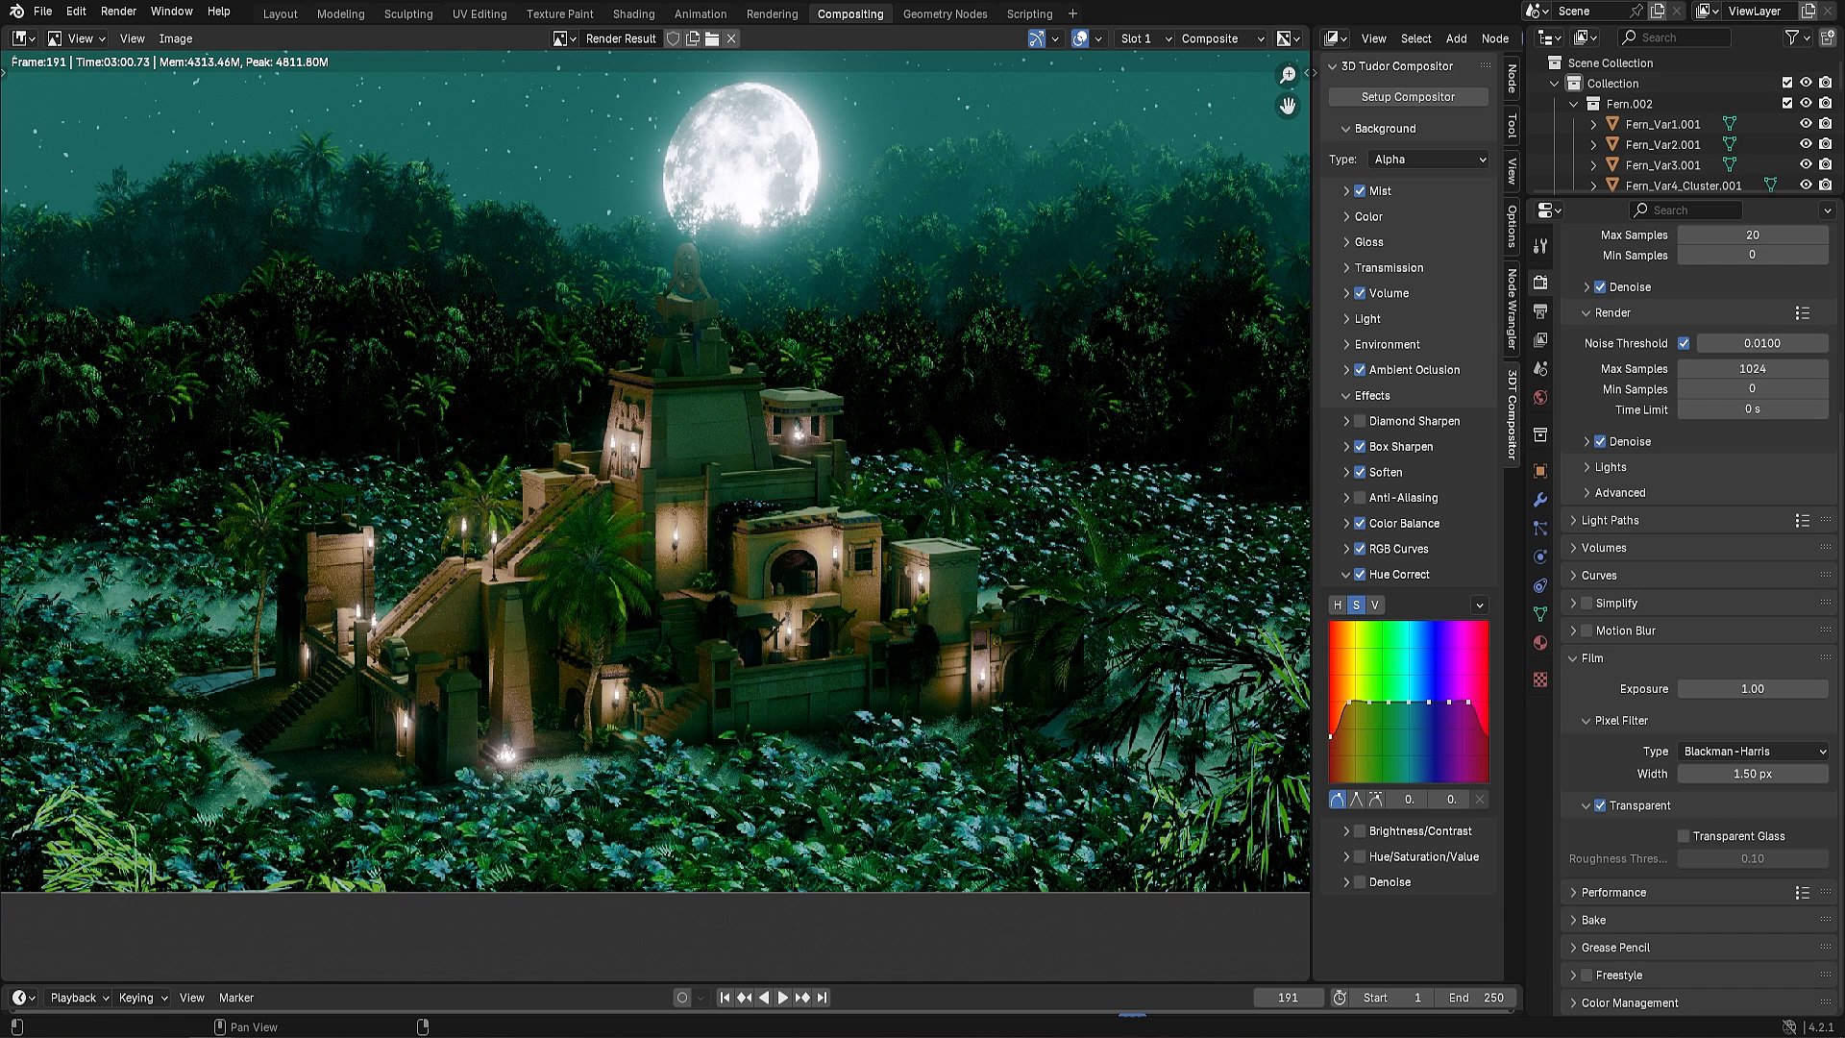
{"action": "left_click_drag", "start_coordinate": [1330, 736], "coordinate": [1331, 712]}
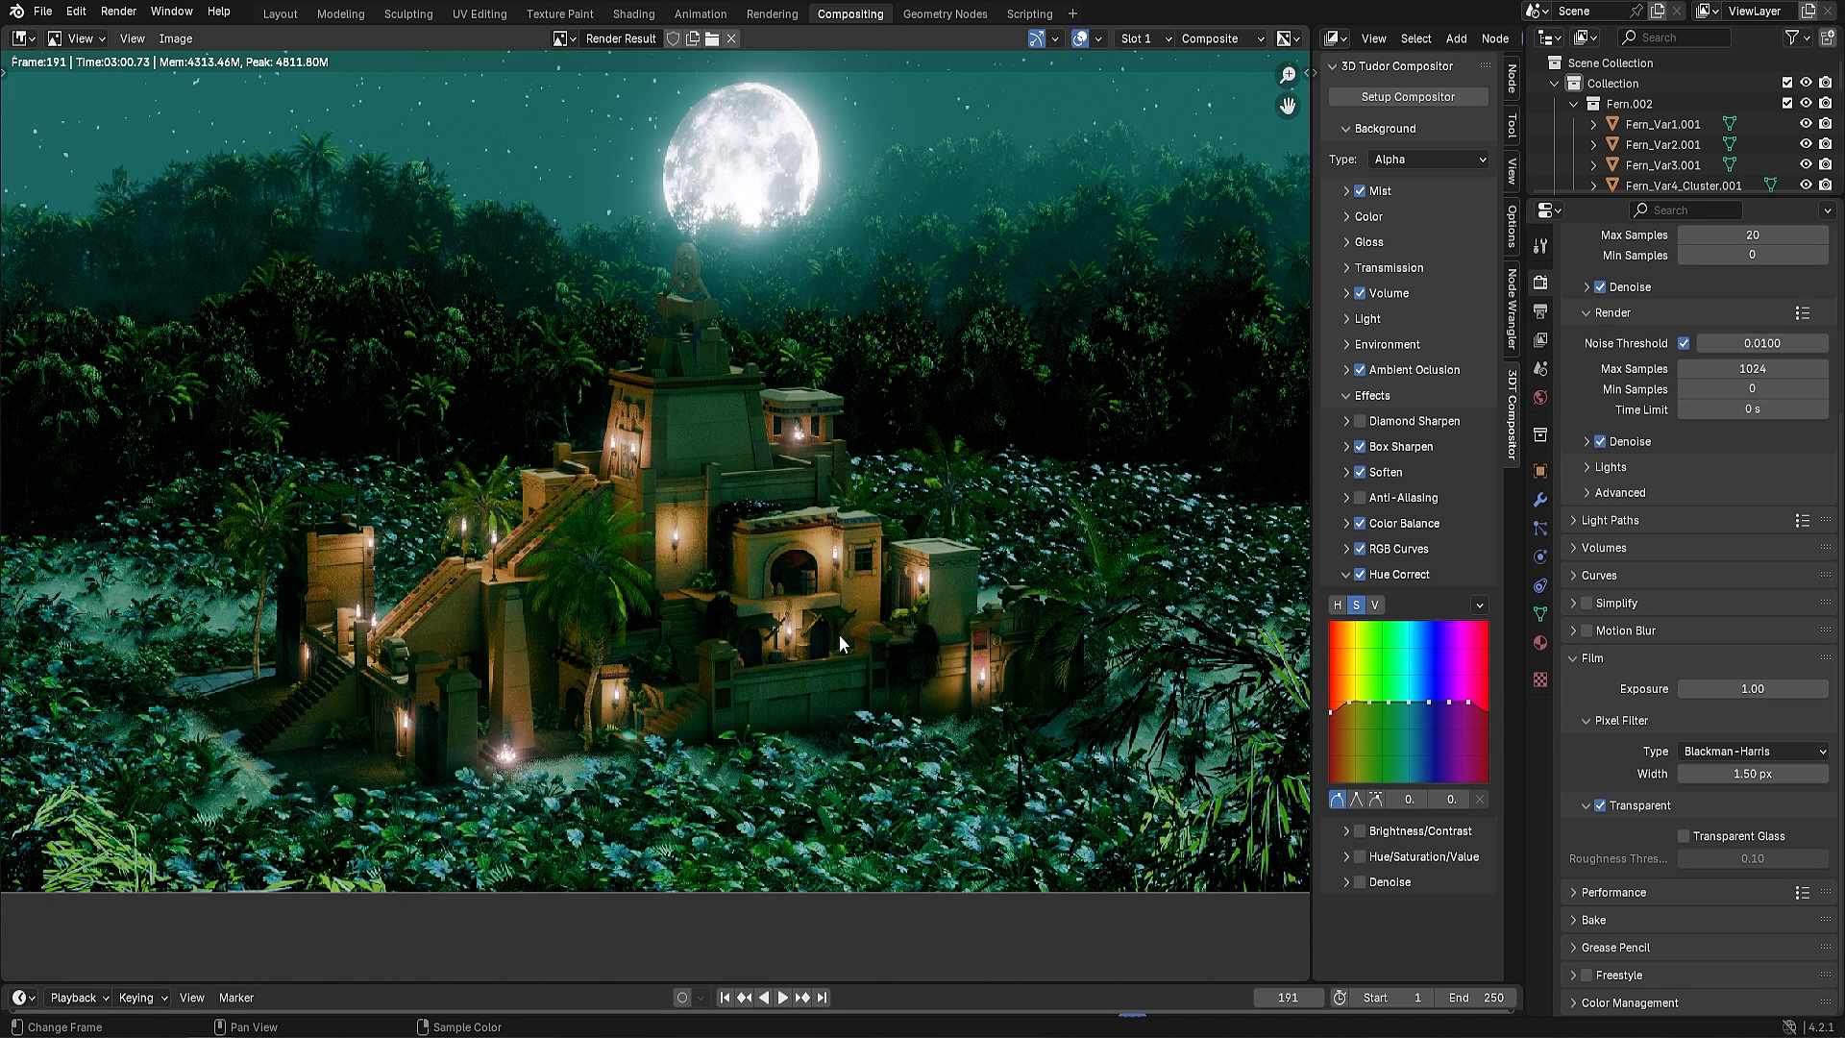
Lower the saturation of the green hues in Hue Correct and collapse its settings
{"action": "left_click_drag", "start_coordinate": [1389, 702], "coordinate": [1389, 732]}
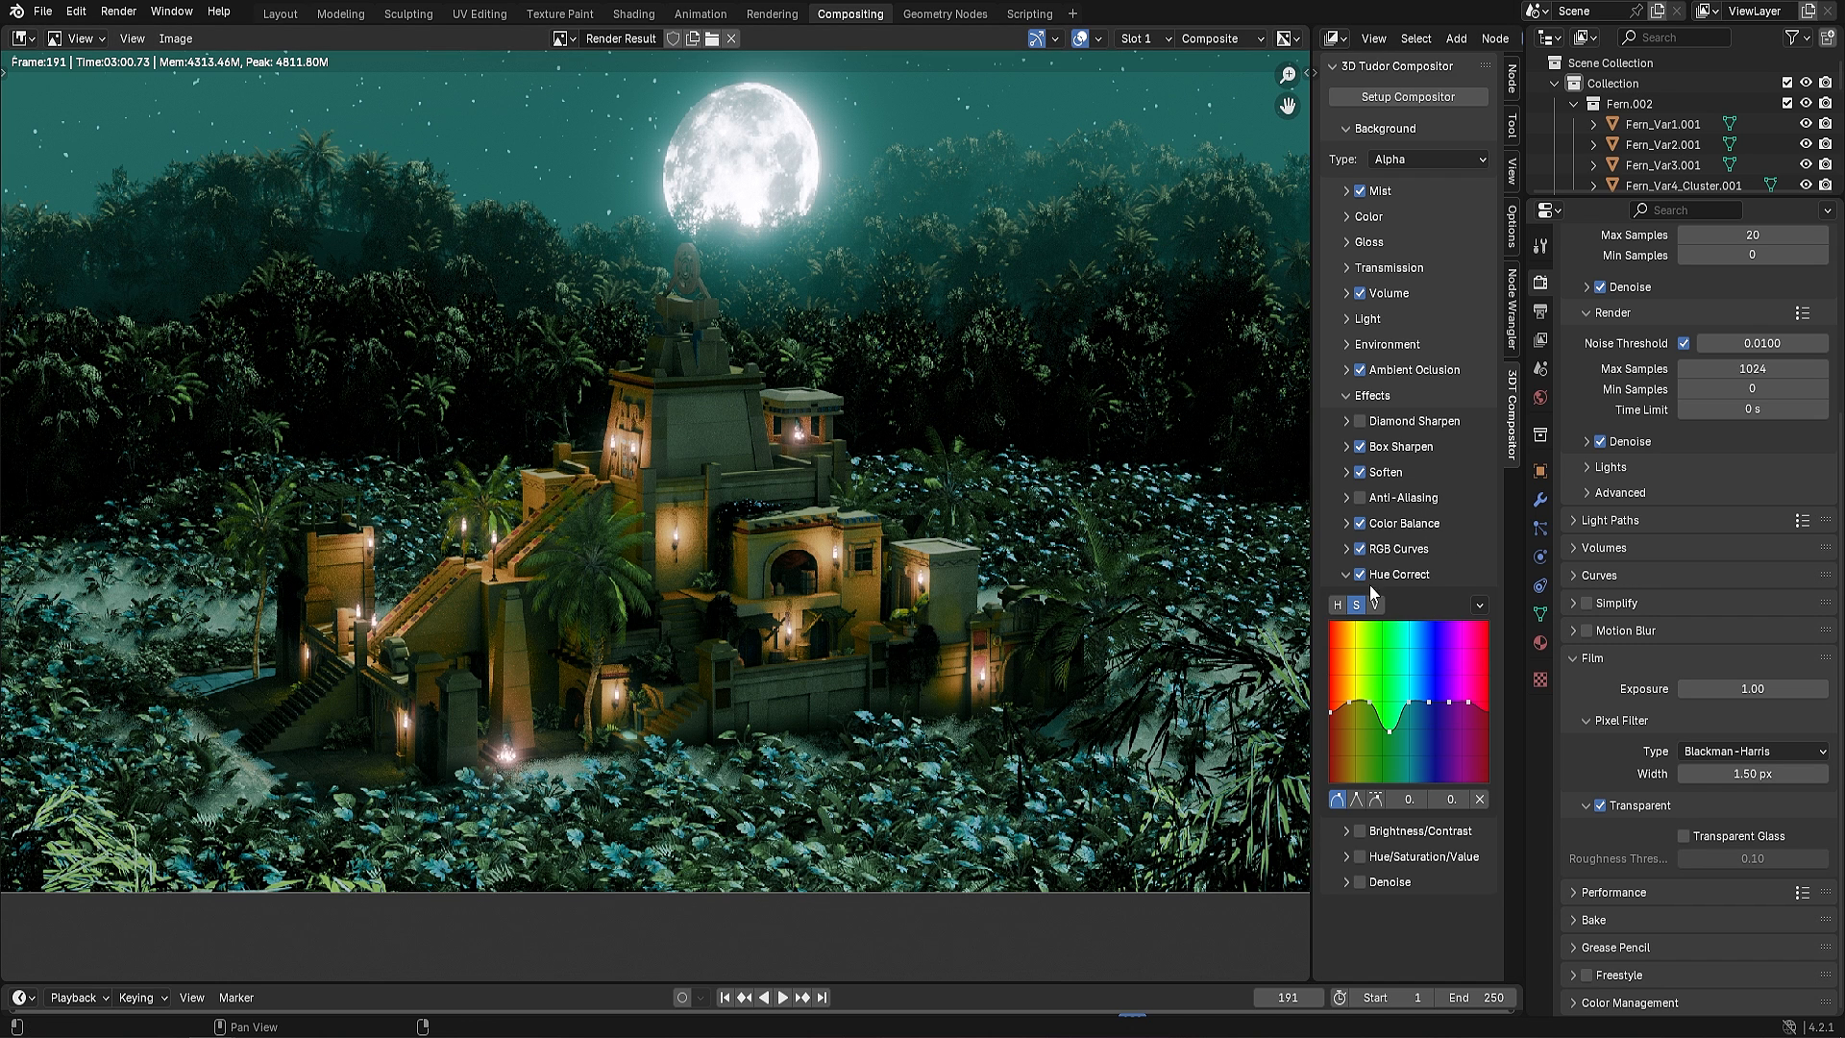
{"action": "scroll", "coordinate": [740, 471], "scroll_direction": "down", "scroll_amount": 1}
{"action": "scroll", "coordinate": [740, 464], "scroll_direction": "up", "scroll_amount": 1}
{"action": "left_click", "coordinate": [1345, 575]}
Enable the Brightness/Contrast effect and set Bright to 1 and Contrast to 0.8
{"action": "left_click", "coordinate": [1358, 599]}
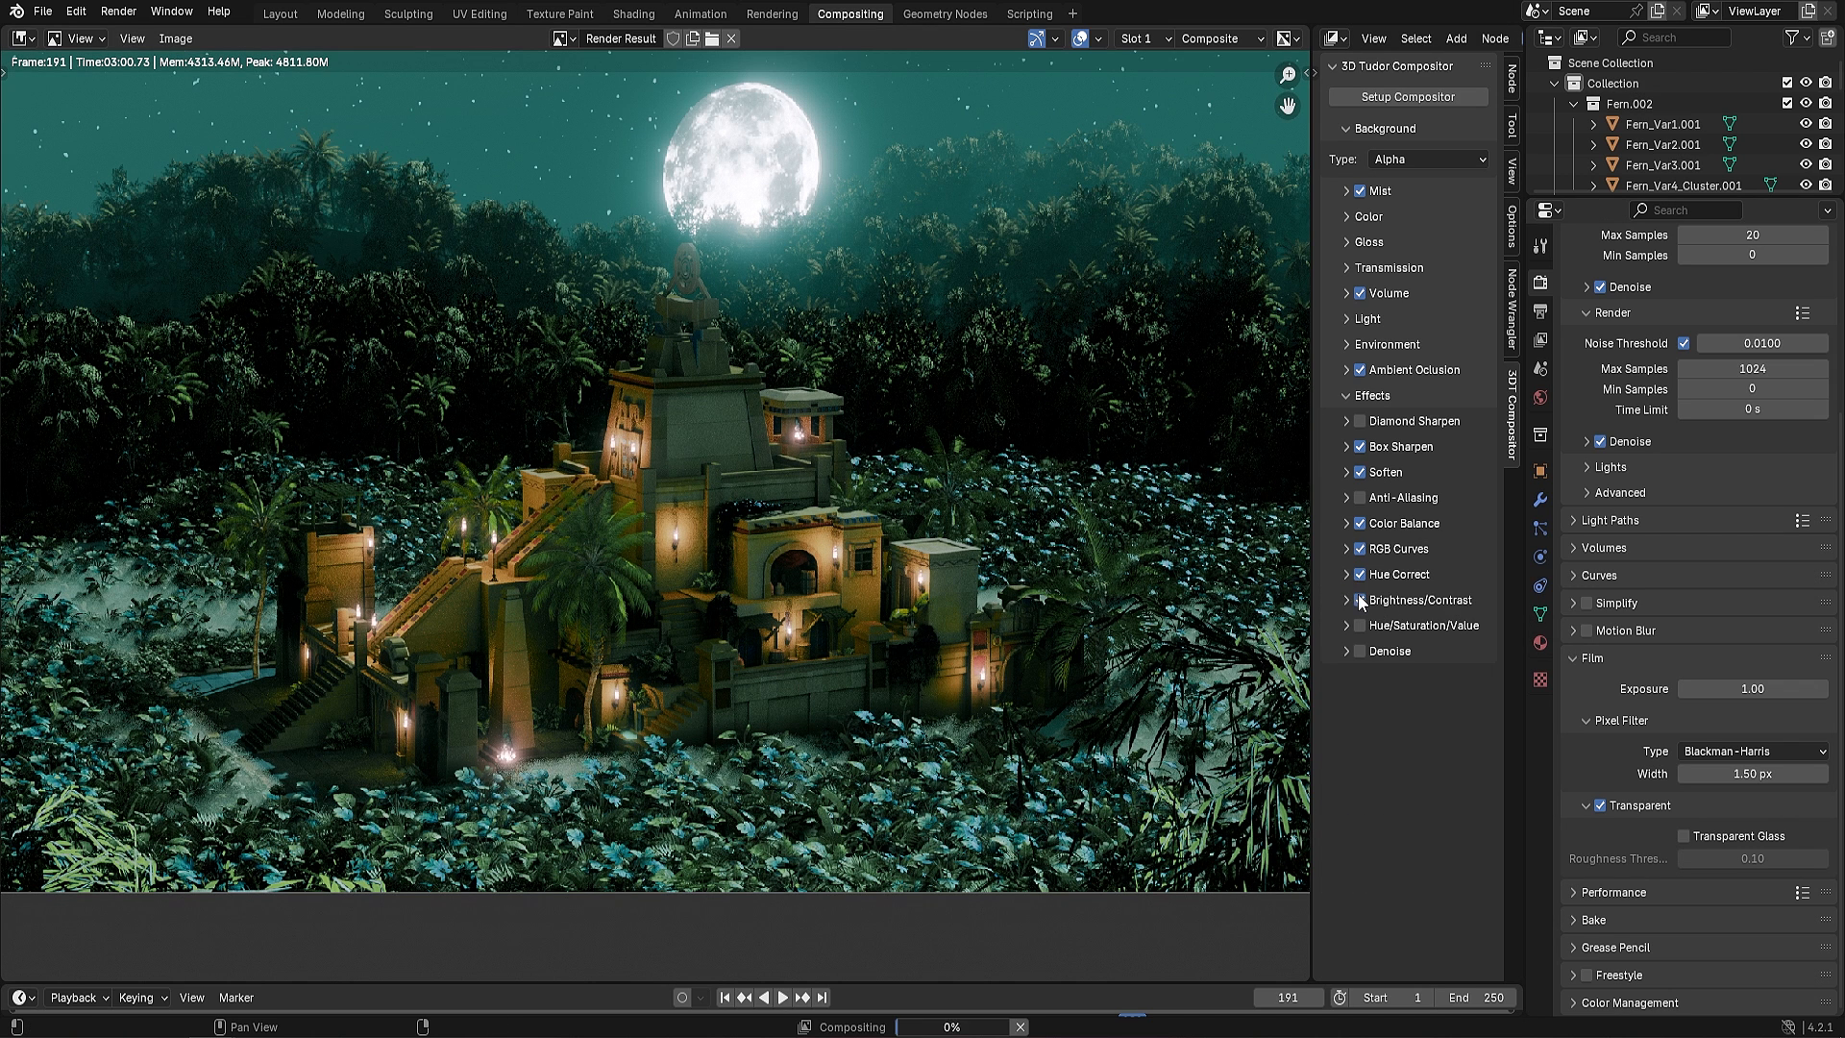
{"action": "left_click", "coordinate": [1346, 600]}
{"action": "left_click", "coordinate": [1419, 631]}
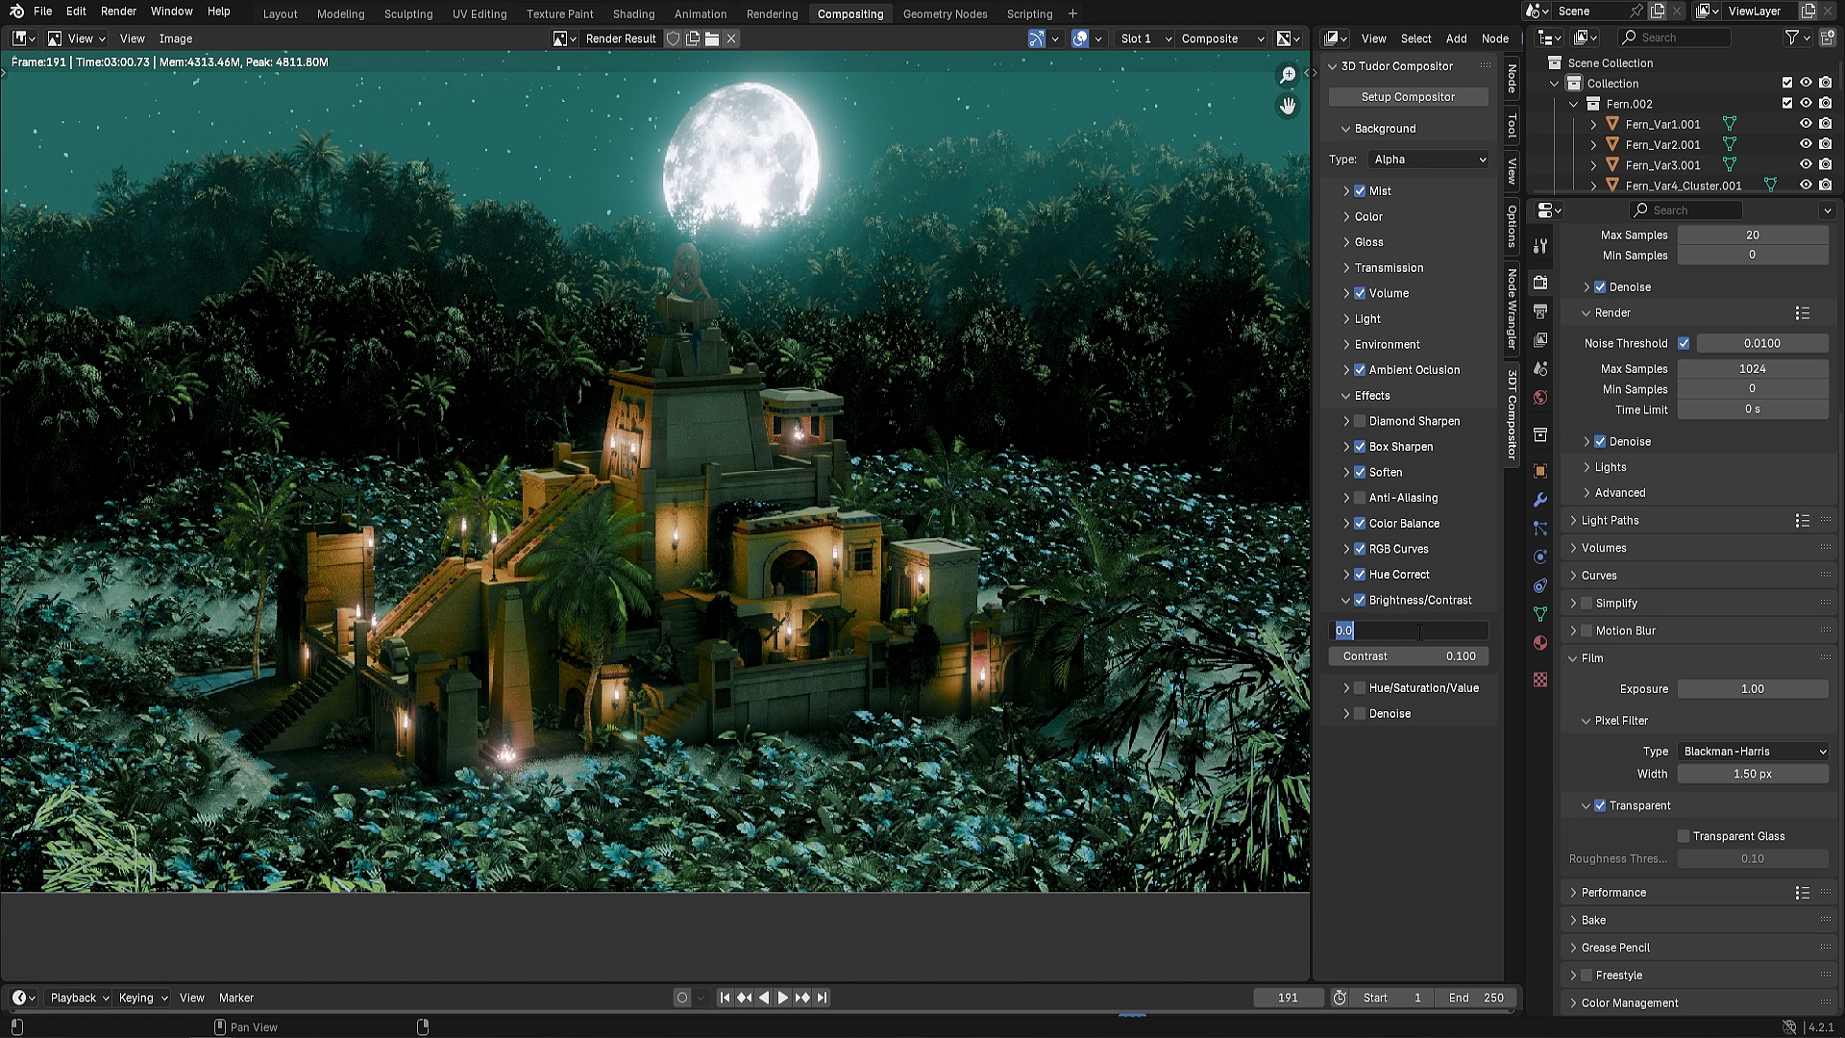
{"action": "type", "text": "1"}
{"action": "key", "text": "Return"}
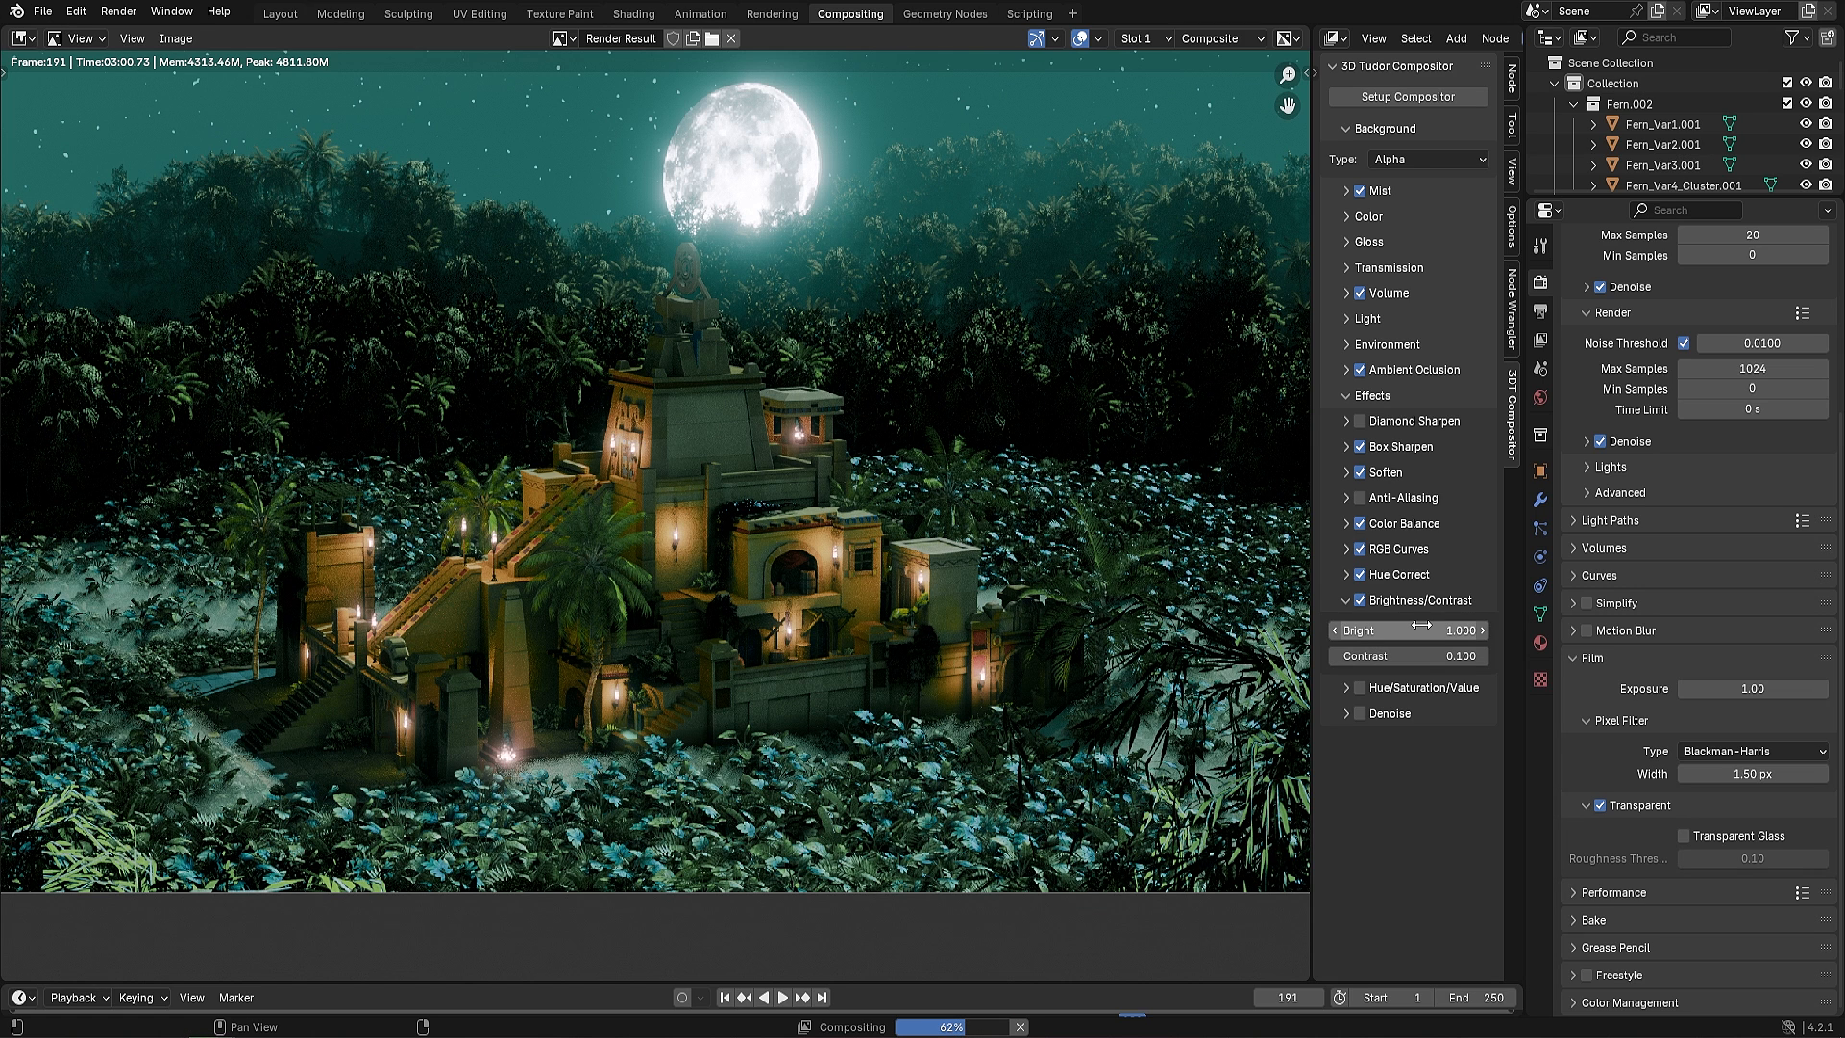
{"action": "left_click", "coordinate": [1468, 657]}
{"action": "type", "text": "0.8"}
{"action": "key", "text": "Return"}
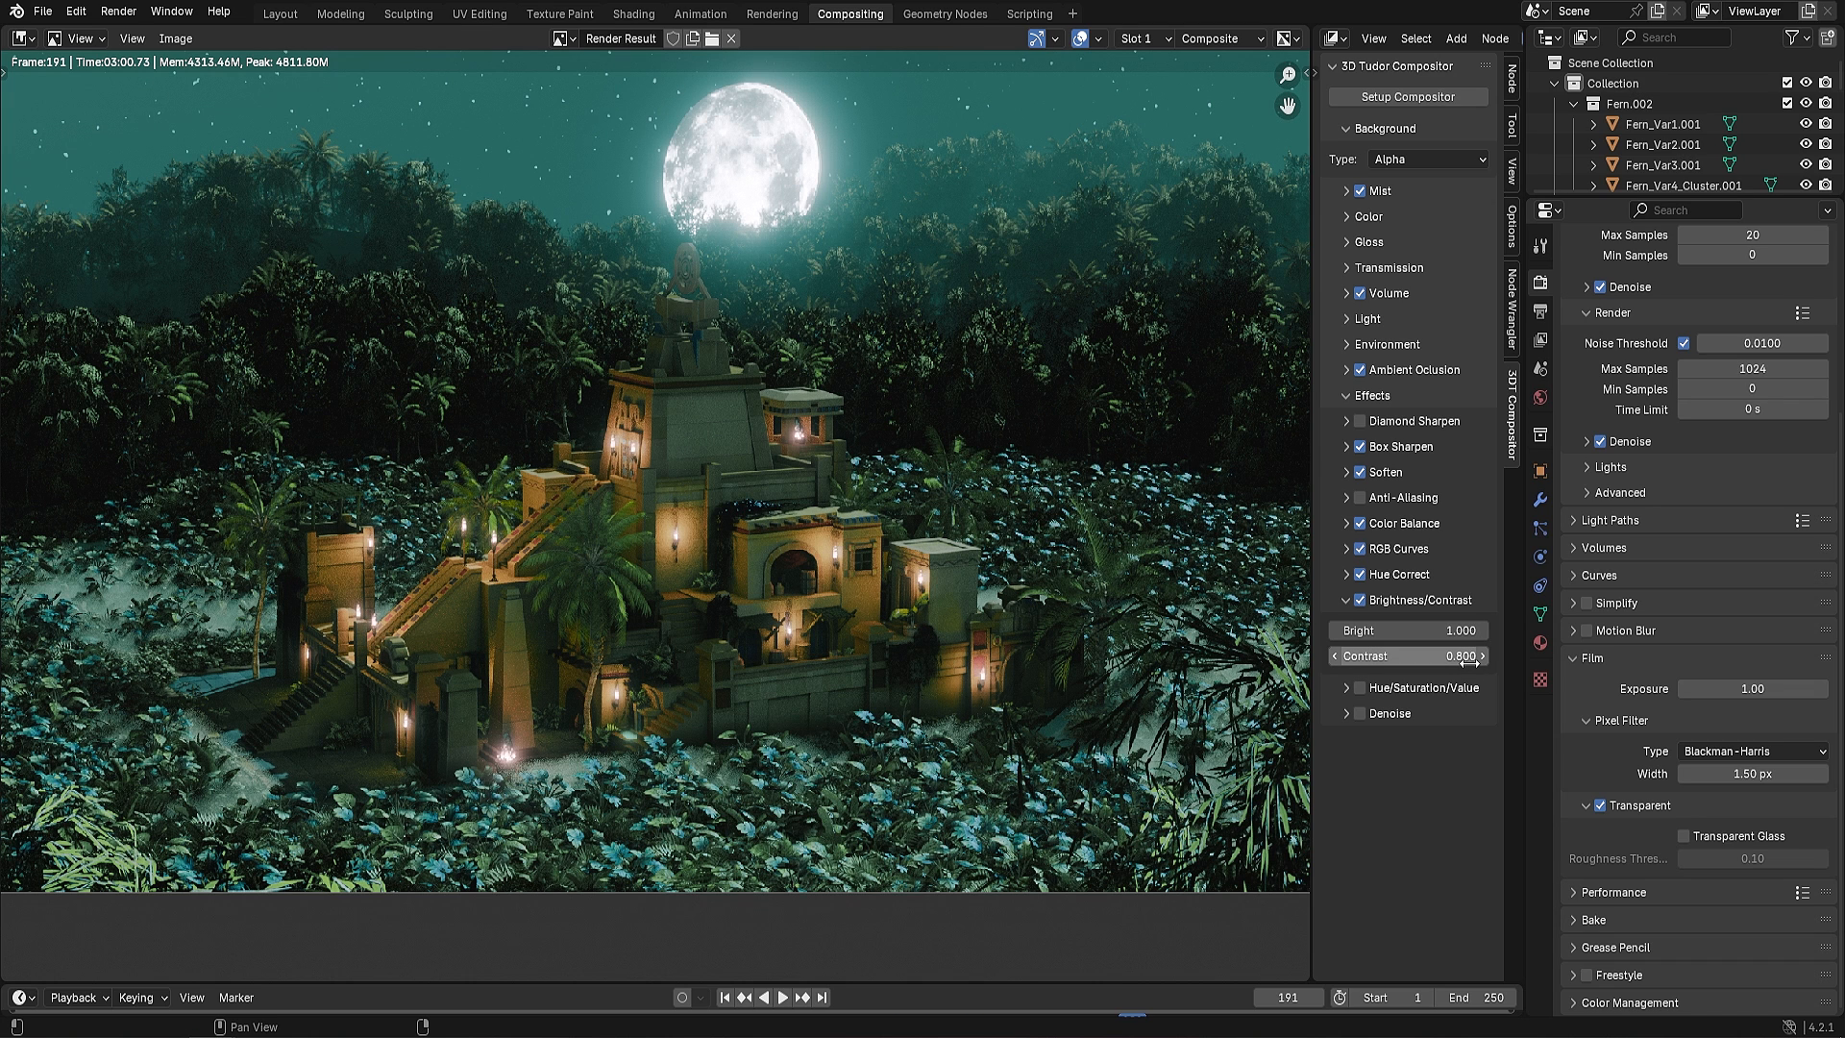
Collapse the Brightness/Contrast settings, enable the Hue/Saturation/Value effect and set its Saturation to 1.2
{"action": "left_click", "coordinate": [1349, 601]}
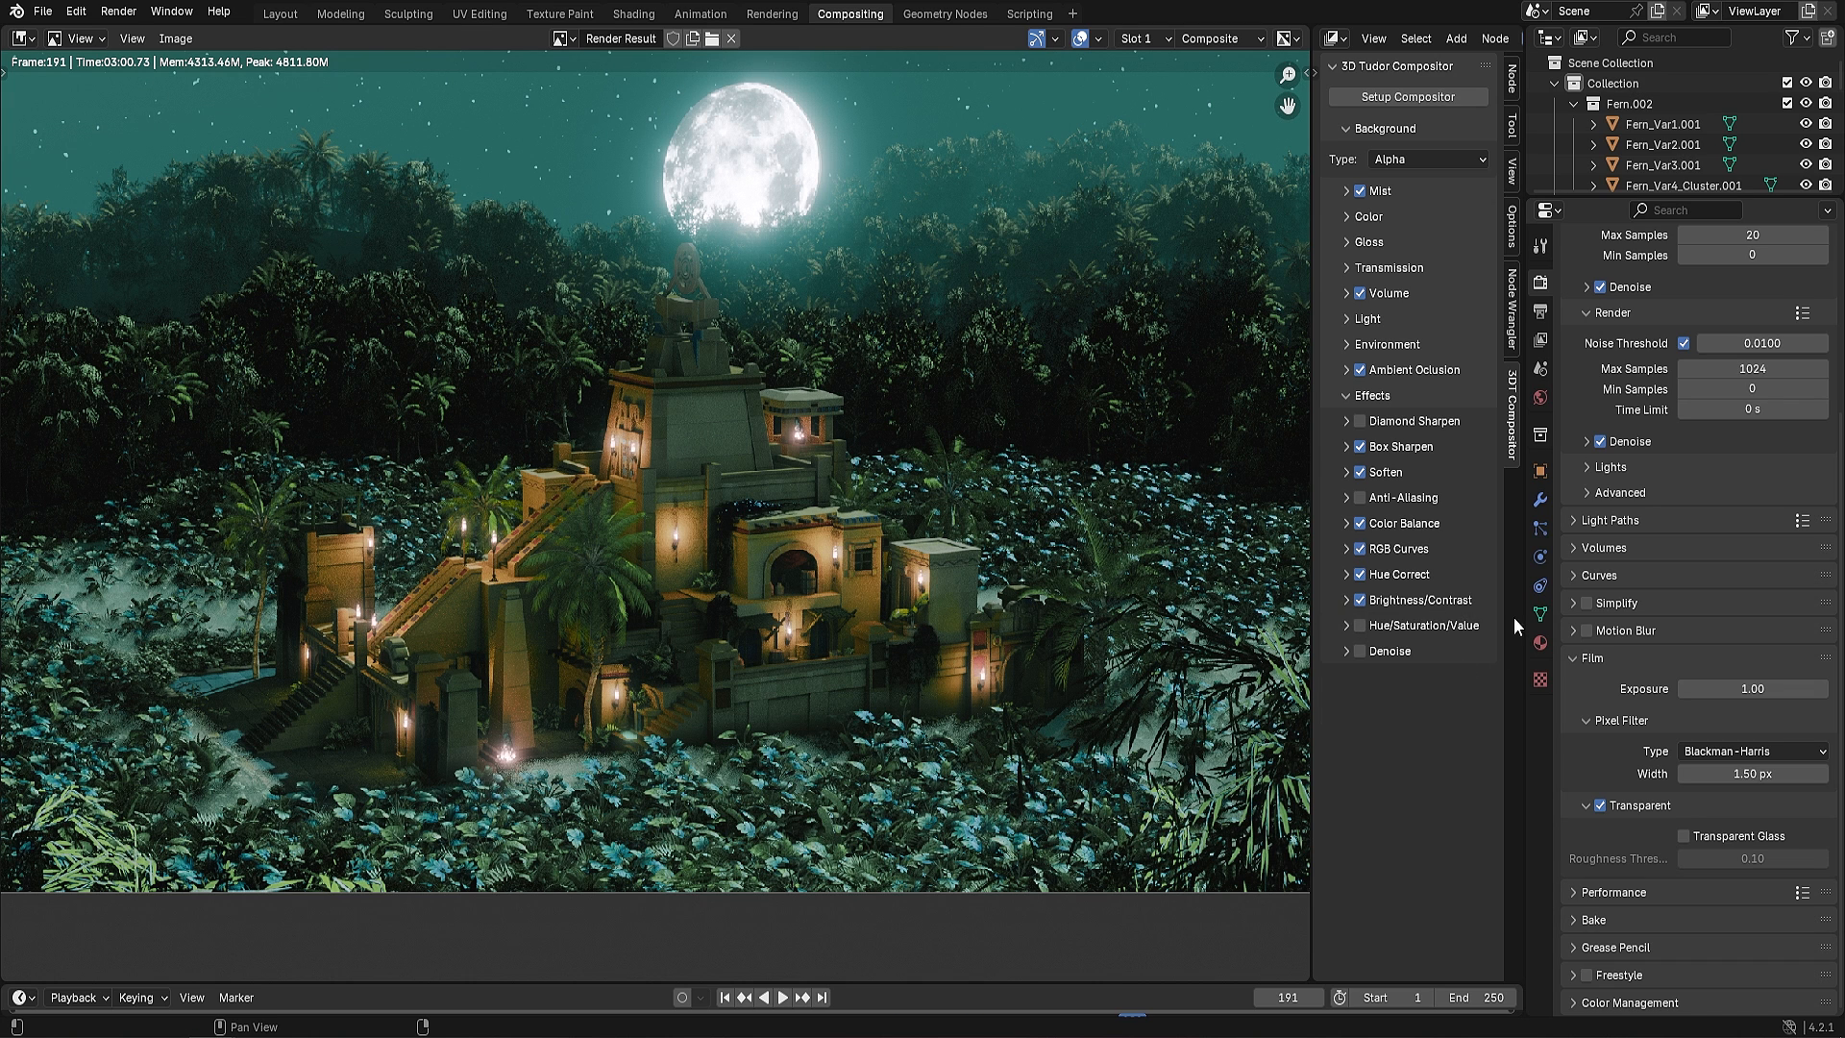
{"action": "left_click", "coordinate": [1360, 625]}
{"action": "left_click", "coordinate": [1346, 625]}
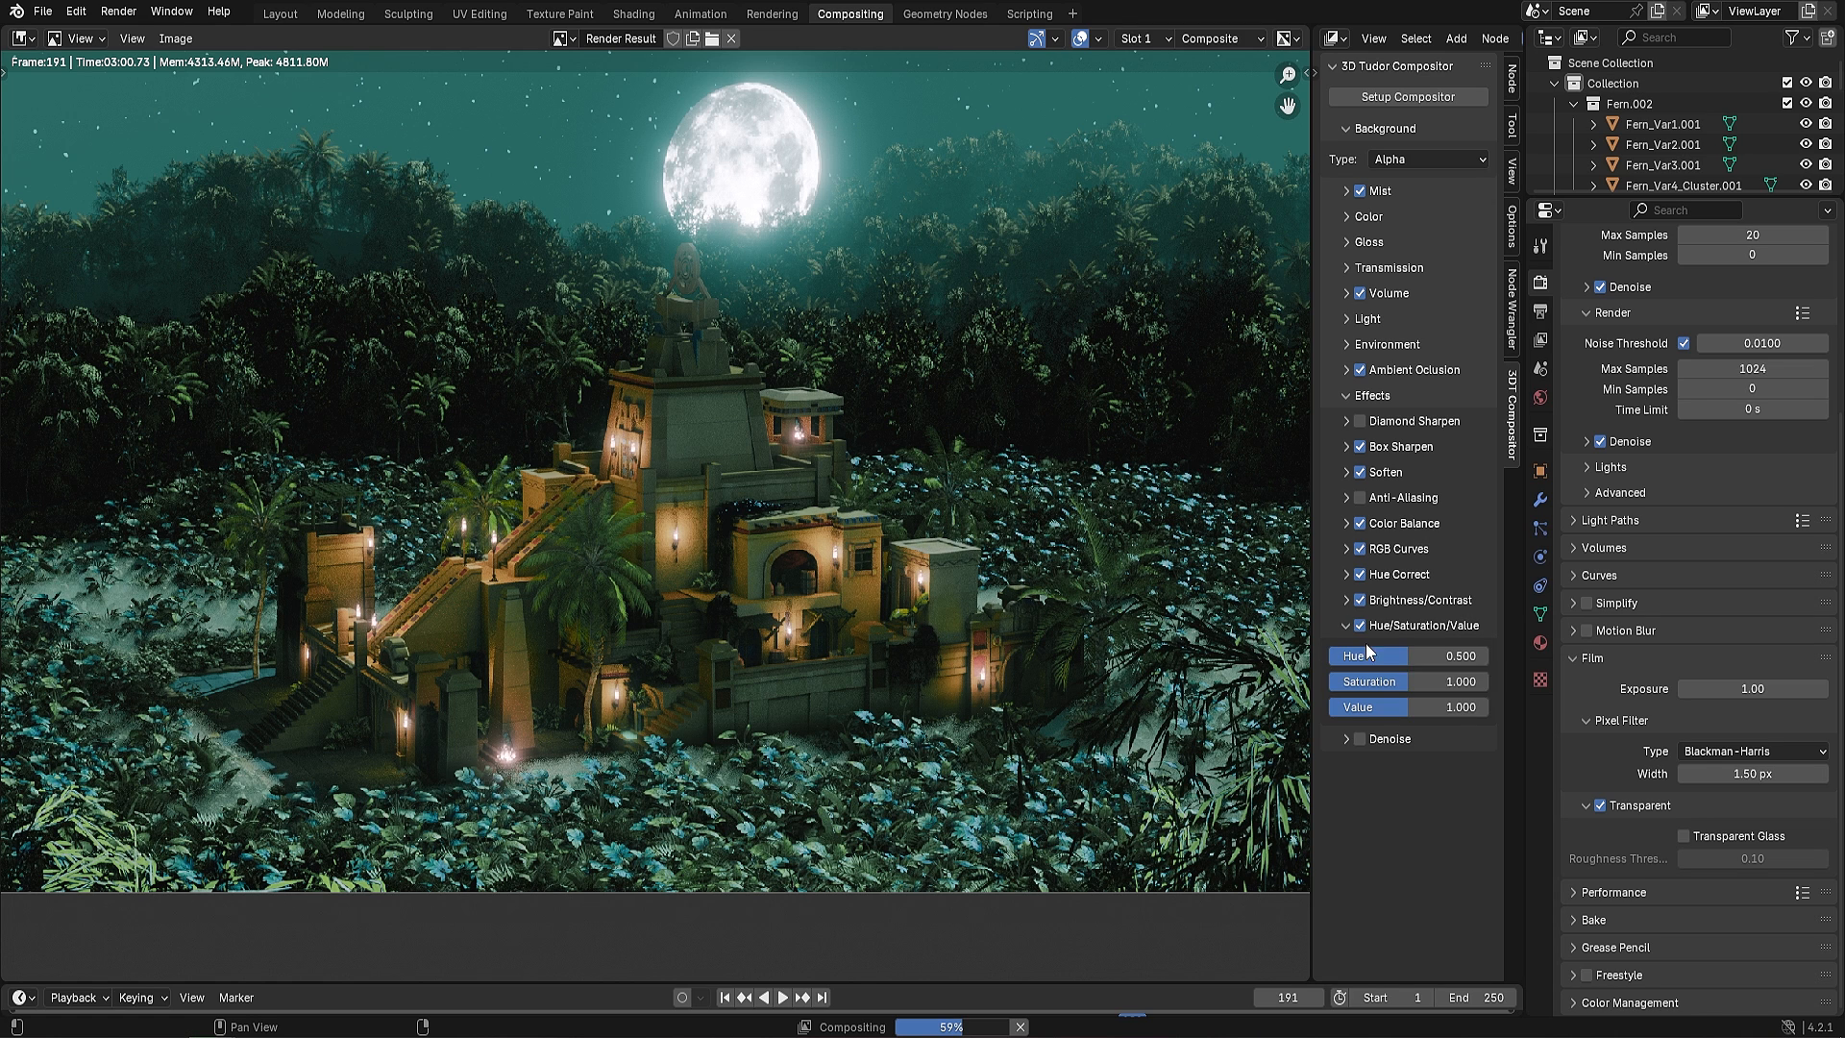
{"action": "left_click", "coordinate": [1430, 684]}
{"action": "type", "text": "1.2"}
{"action": "key", "text": "Return"}
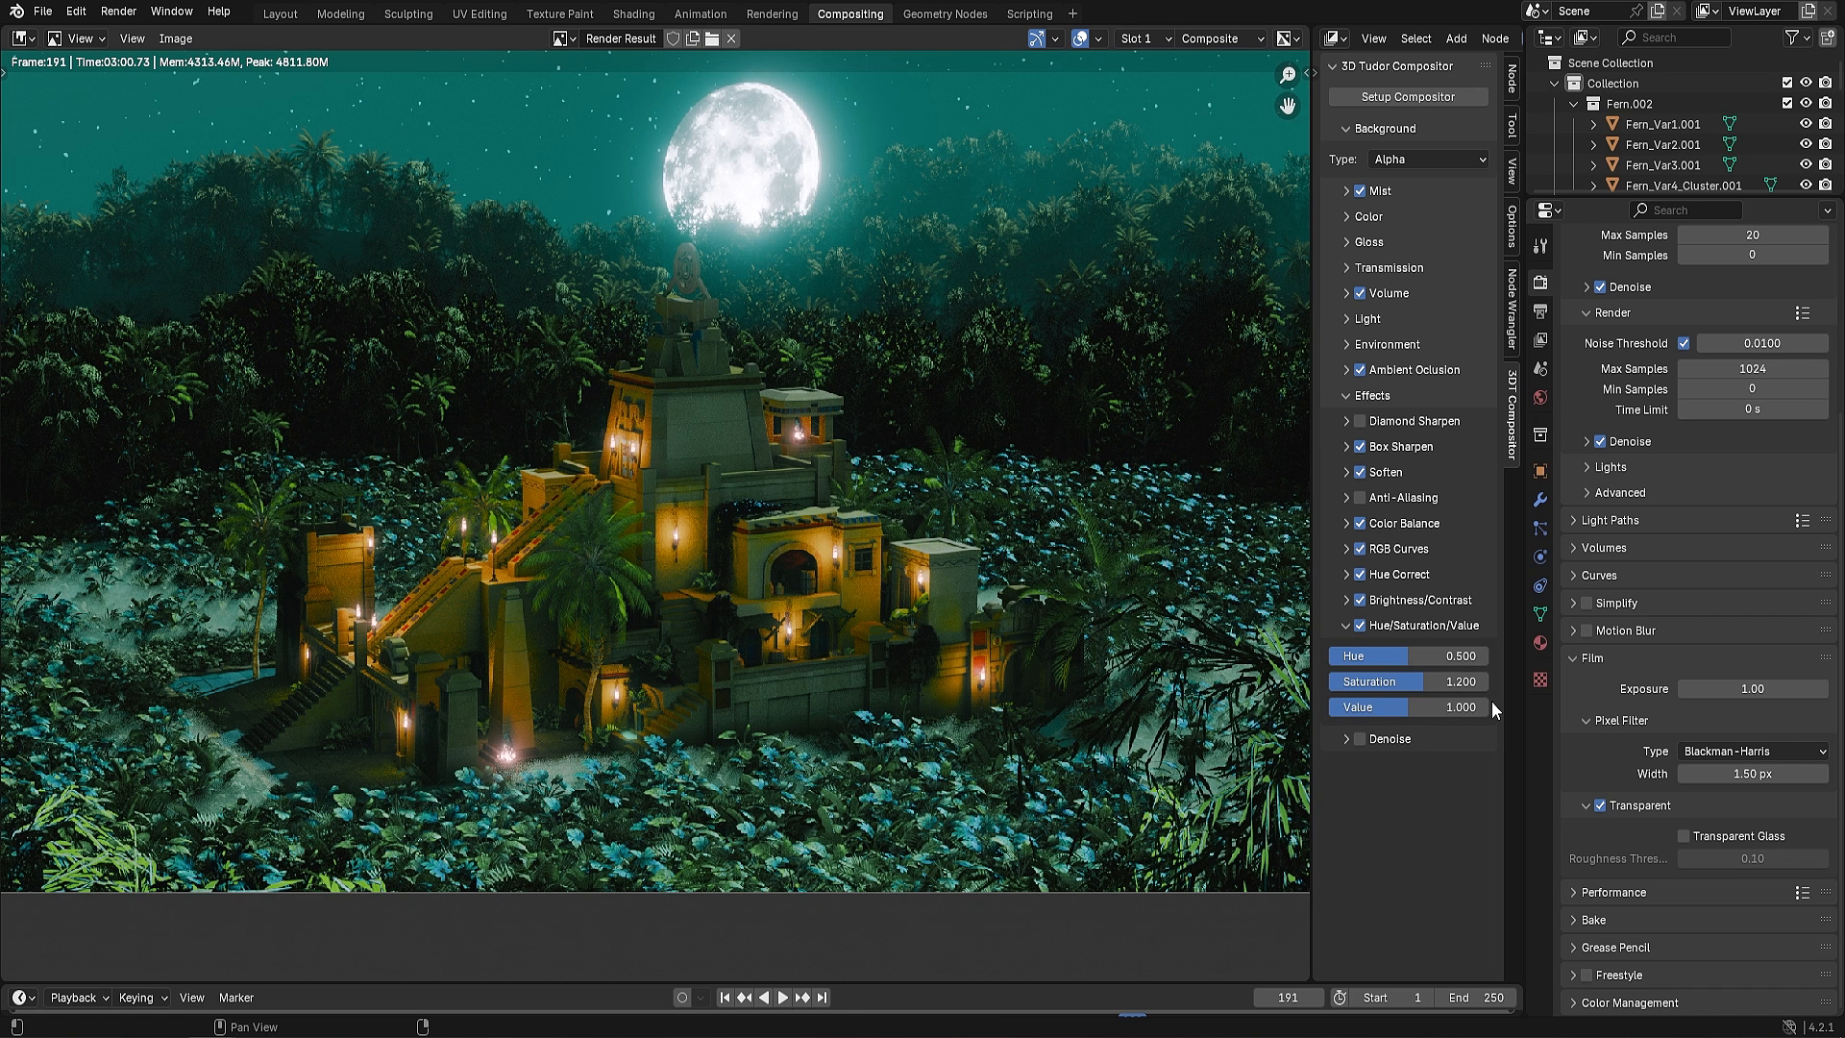
Set the Saturation of the Hue/Saturation/Value effect to 1.05
{"action": "left_click", "coordinate": [1451, 689]}
{"action": "type", "text": "1.0"}
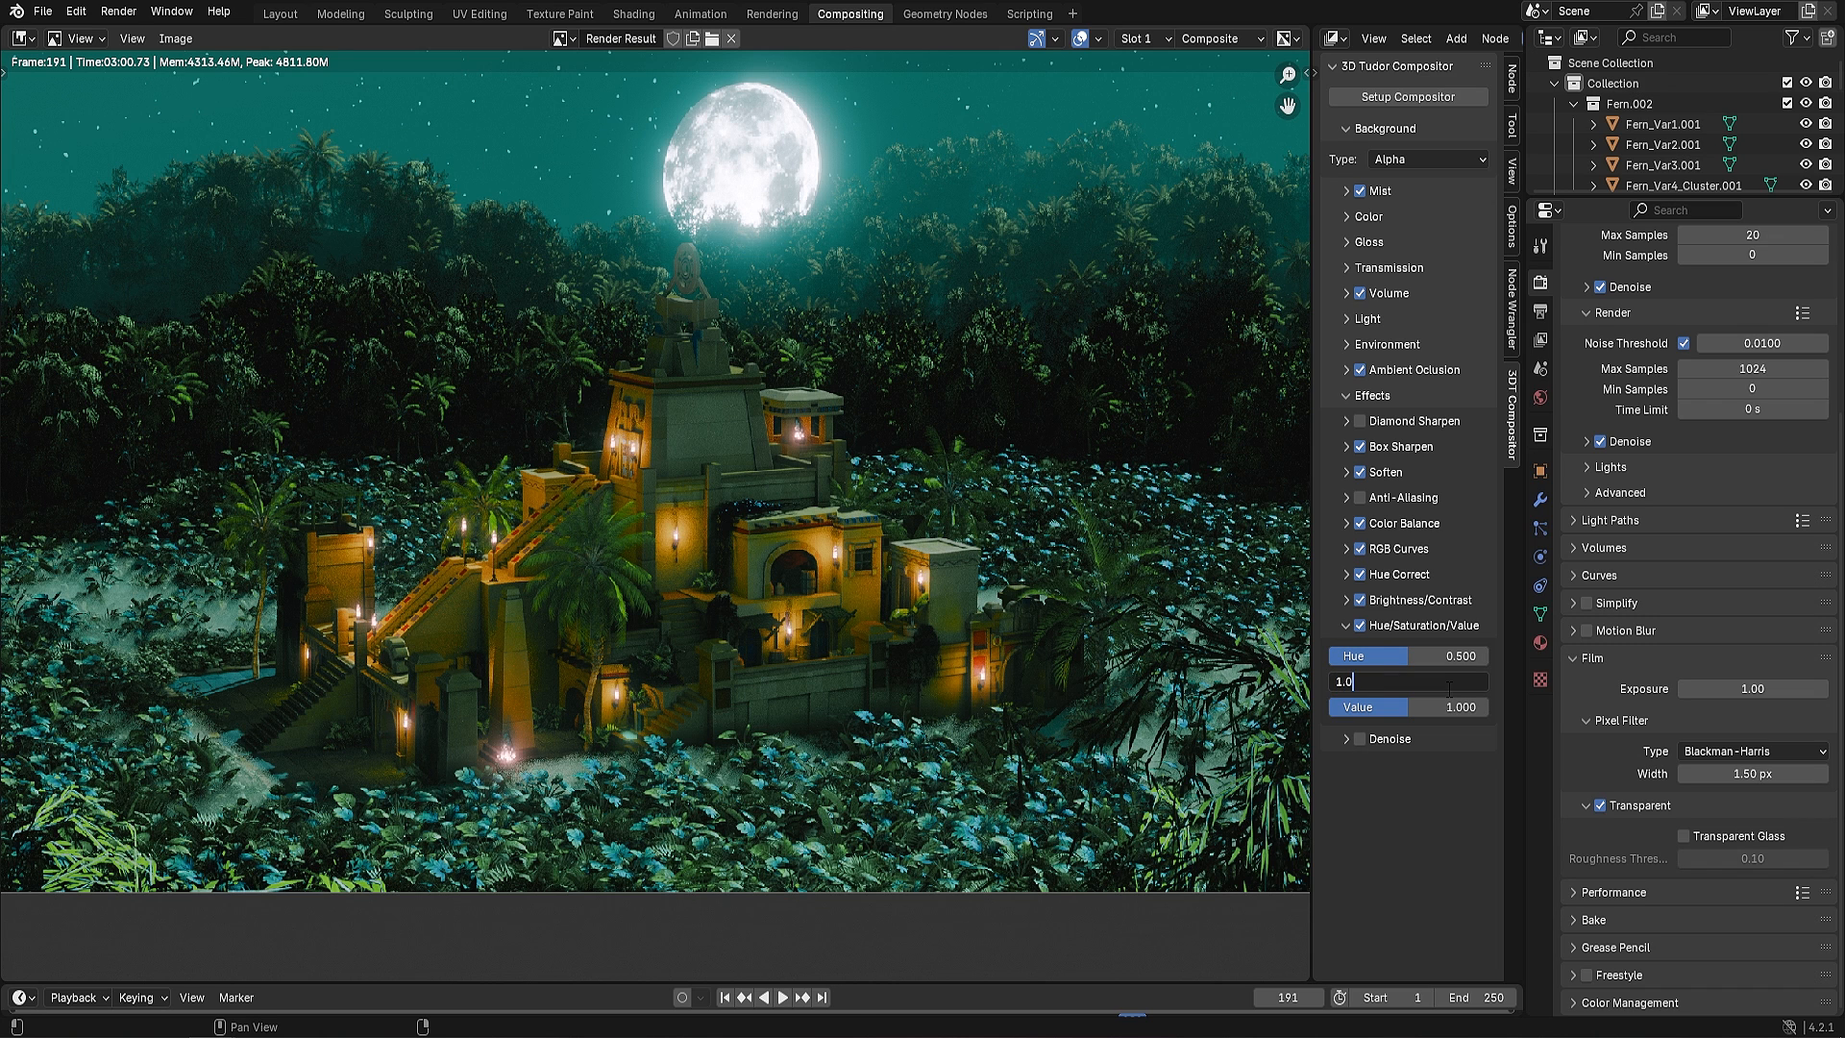
{"action": "type", "text": "5"}
{"action": "key", "text": "Return"}
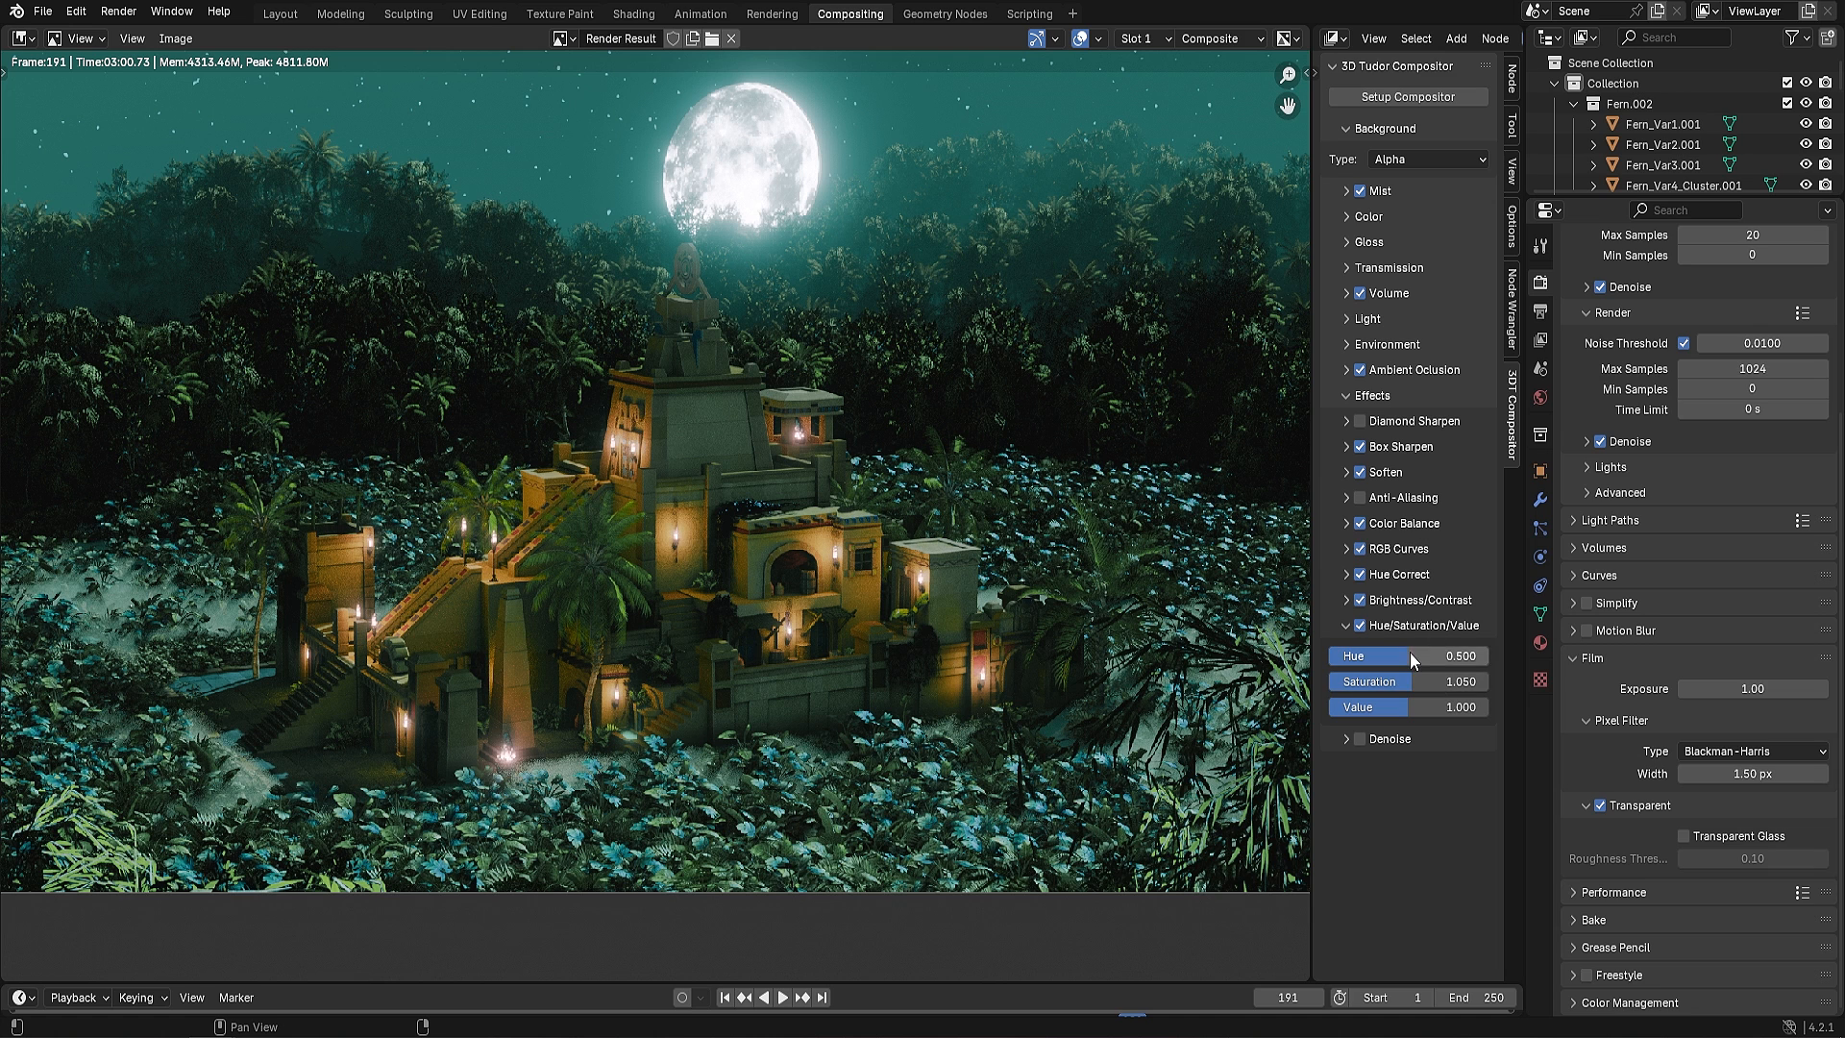
Try a higher Hue and reset it to its default, and raise the effect's Value to about 1.131
{"action": "left_click_drag", "start_coordinate": [1409, 656], "coordinate": [1434, 656]}
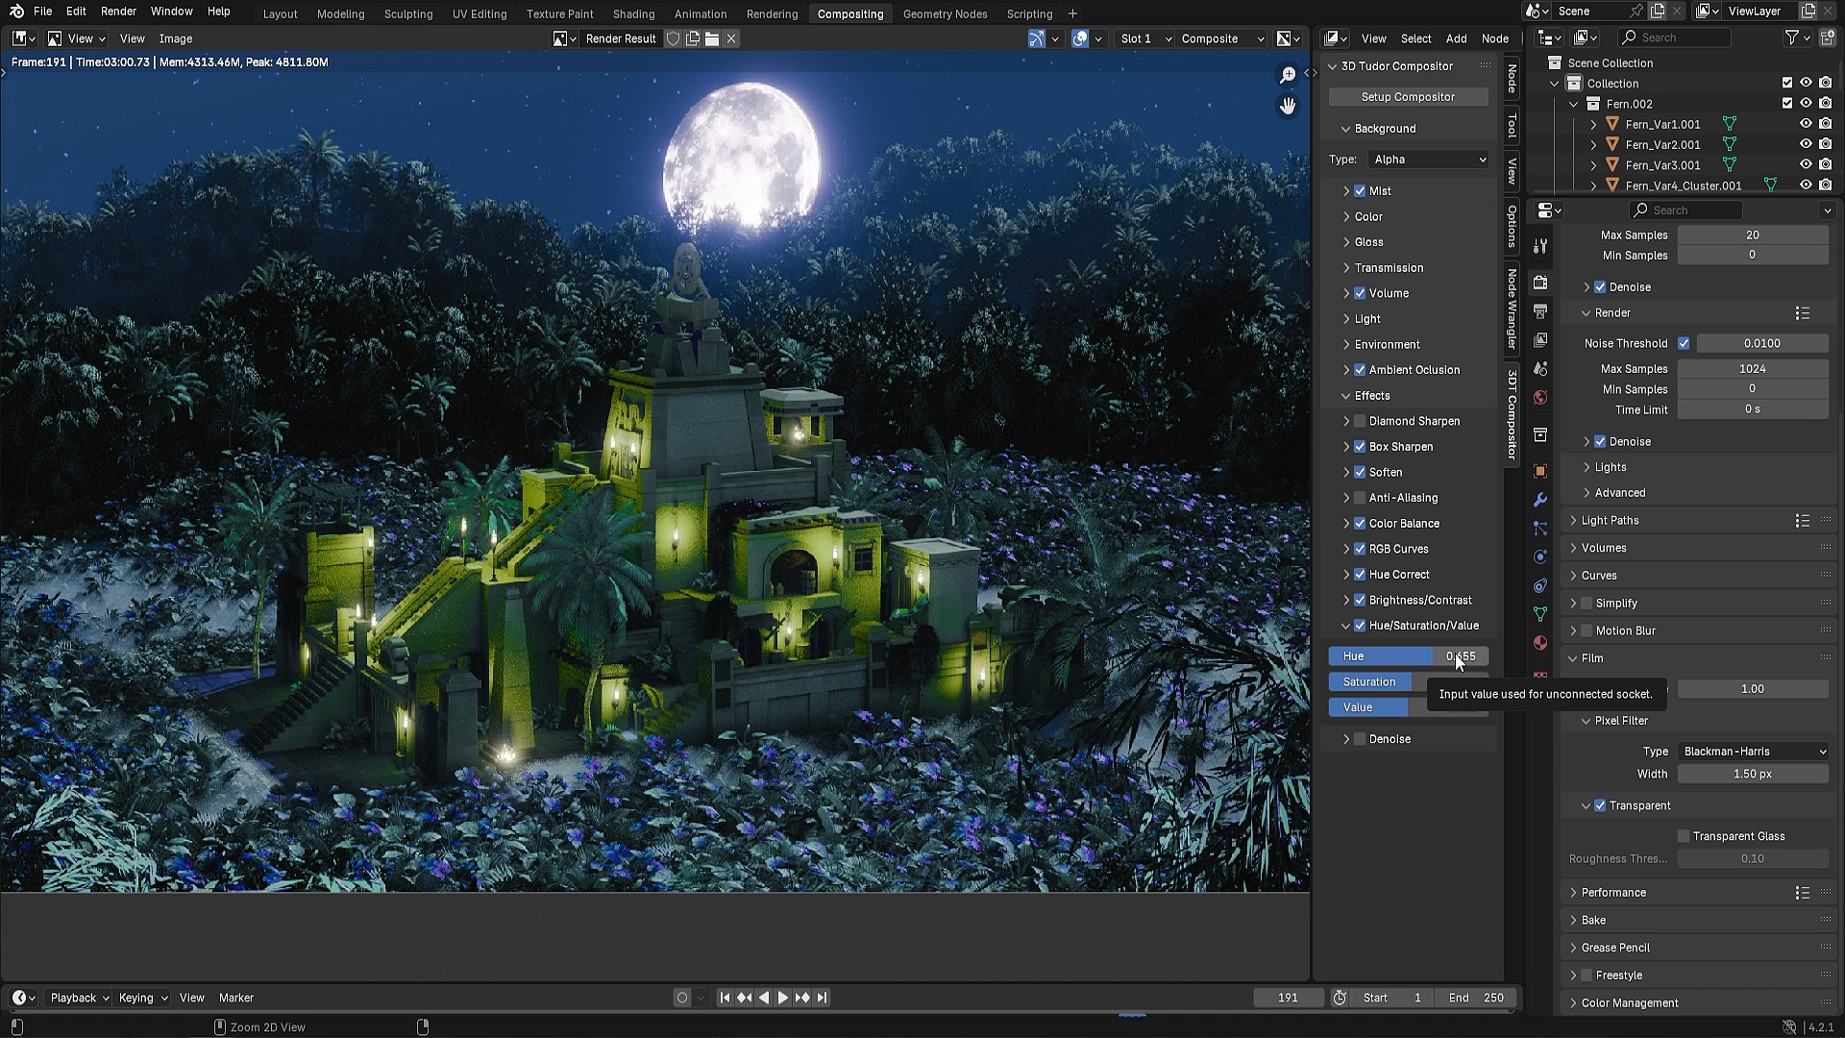
{"action": "key", "text": "BackSpace"}
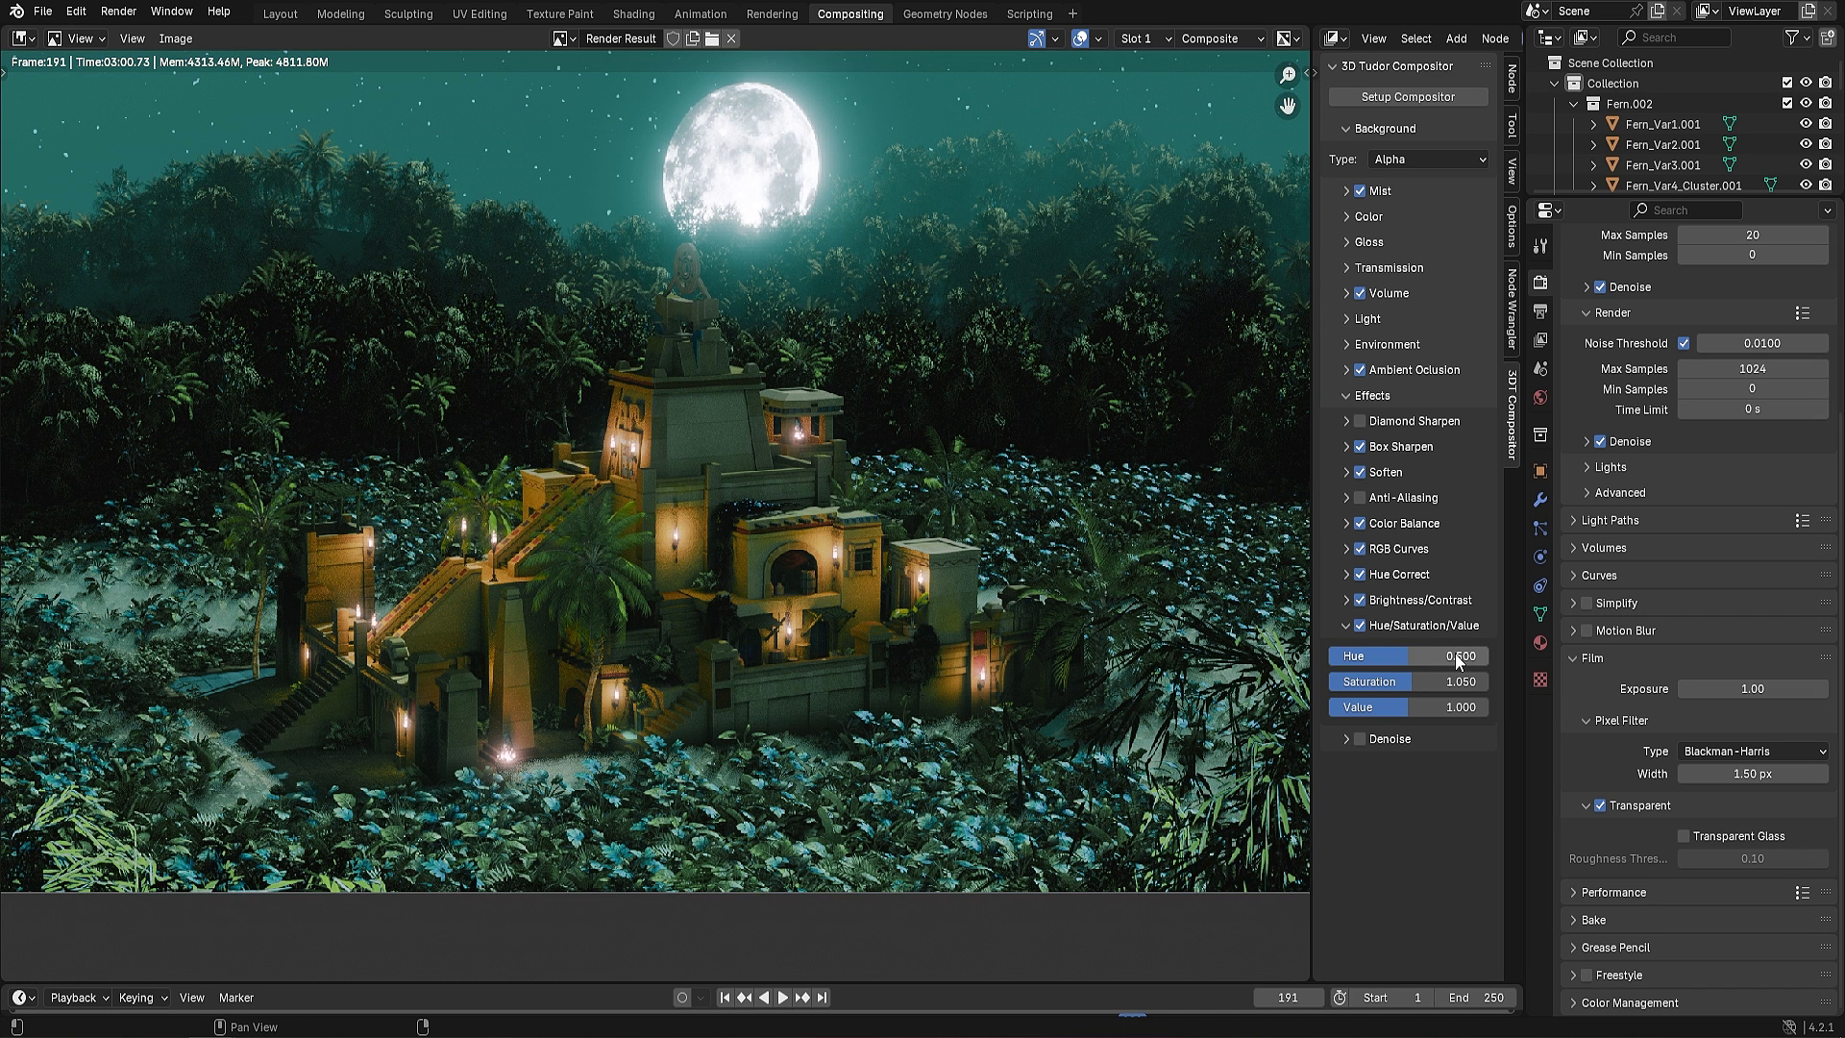
{"action": "left_click_drag", "start_coordinate": [1409, 708], "coordinate": [1421, 706]}
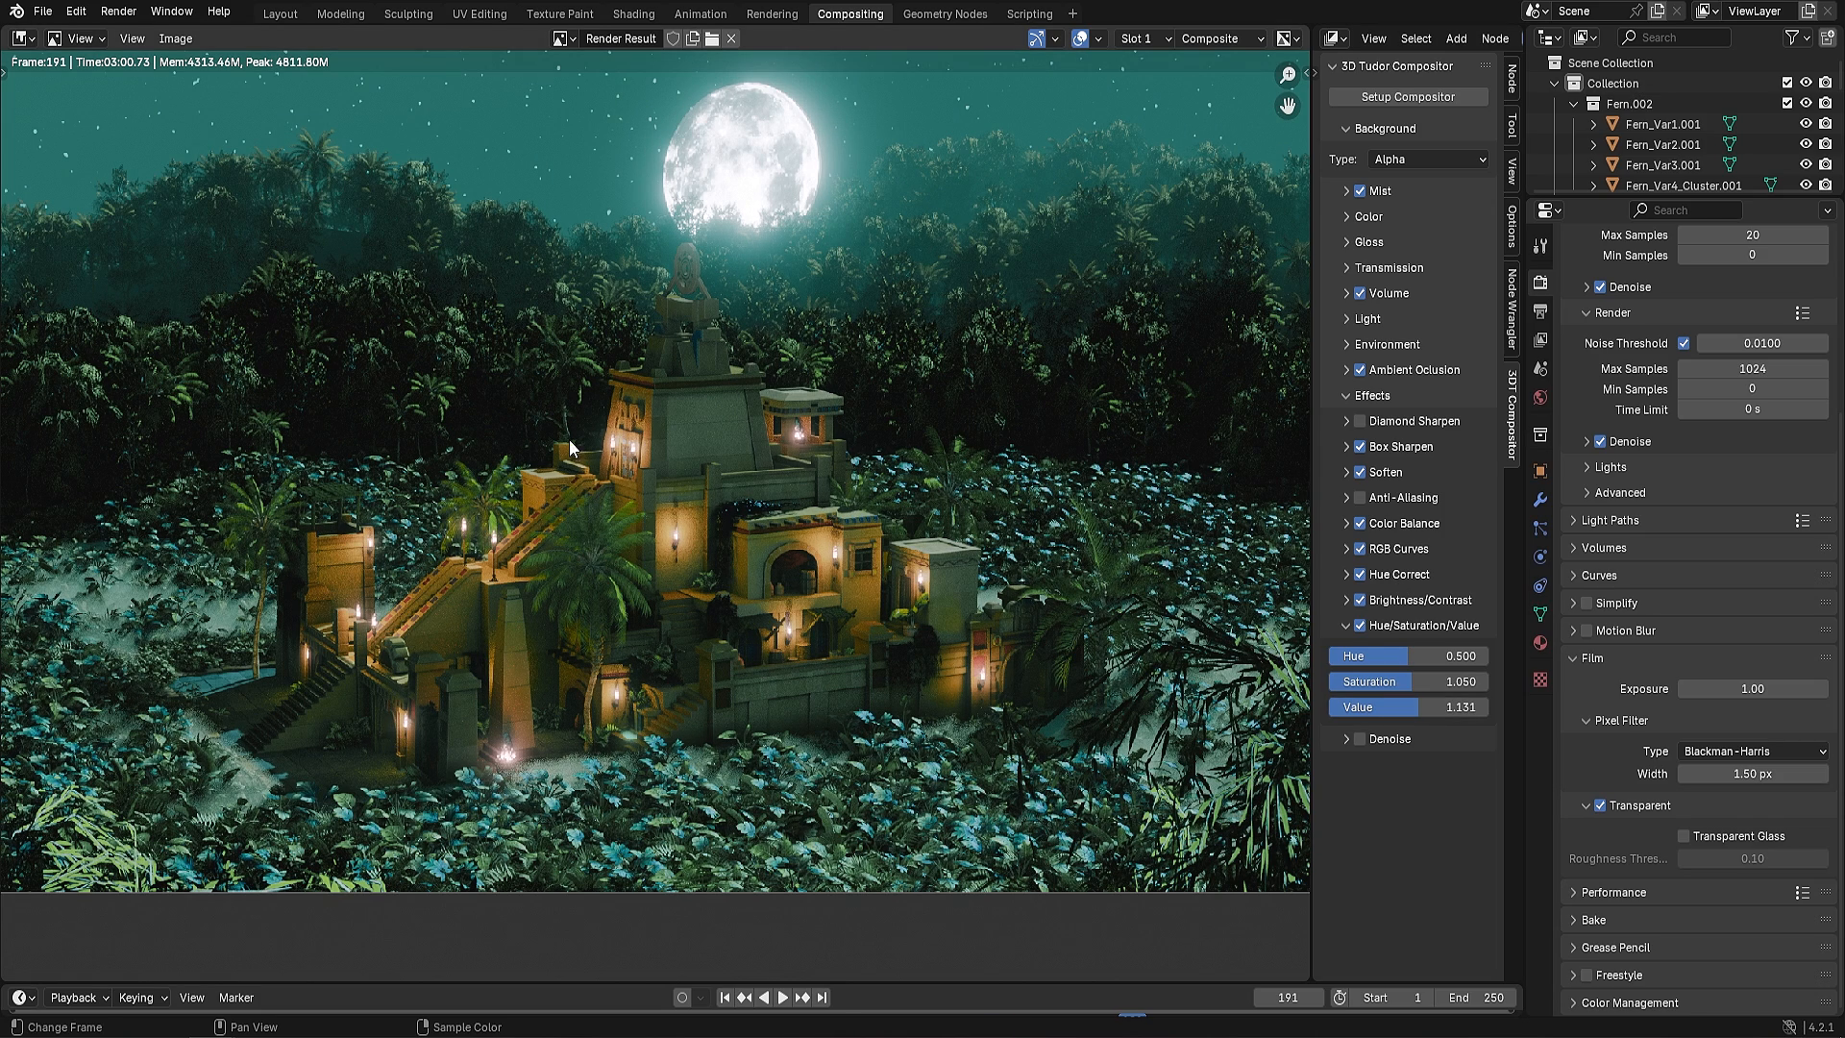
{"action": "scroll", "coordinate": [780, 452], "scroll_direction": "down", "scroll_amount": 1}
{"action": "scroll", "coordinate": [759, 466], "scroll_direction": "up", "scroll_amount": 1}
{"action": "scroll", "coordinate": [373, 753], "scroll_direction": "up", "scroll_amount": 1}
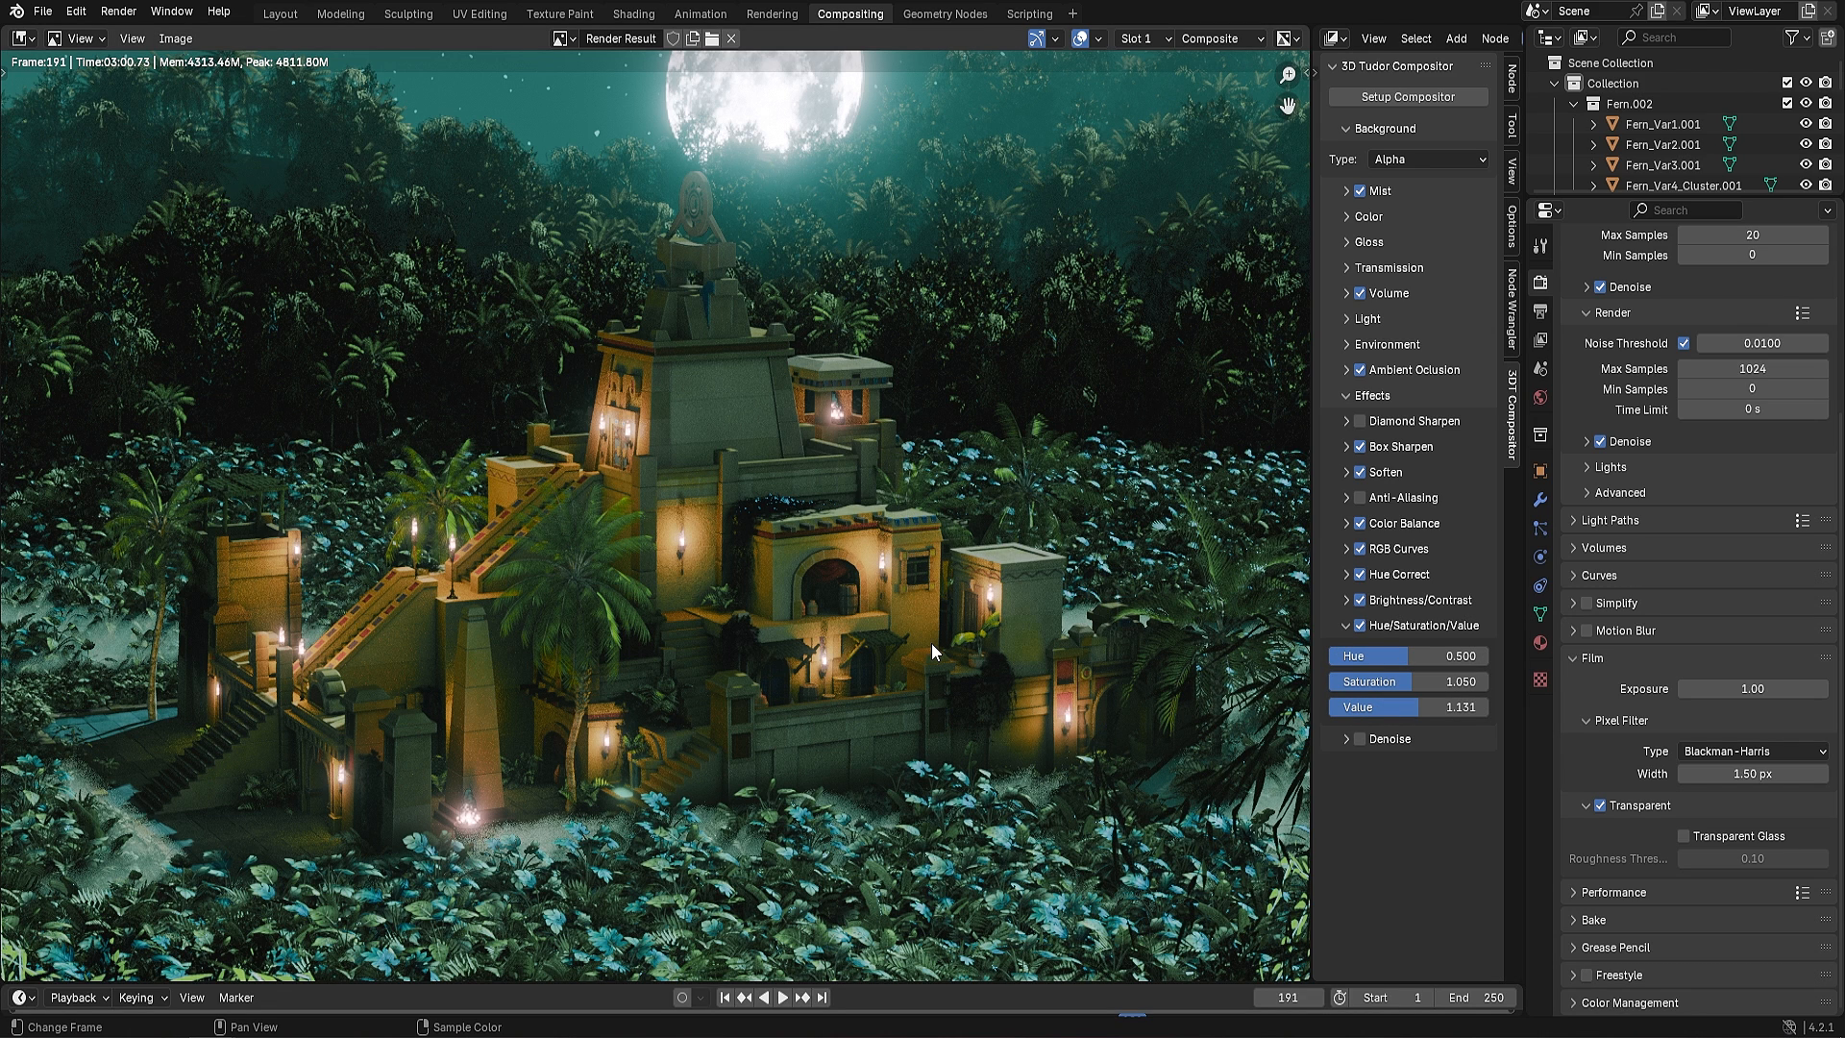
Enable the Denoise effect and examine the temple and foliage in the composited render
{"action": "left_click", "coordinate": [1360, 738]}
{"action": "middle_click_drag", "start_coordinate": [429, 583], "coordinate": [547, 589]}
{"action": "scroll", "coordinate": [658, 579], "scroll_direction": "down", "scroll_amount": 2}
{"action": "middle_click_drag", "start_coordinate": [818, 585], "coordinate": [694, 597]}
{"action": "scroll", "coordinate": [694, 597], "scroll_direction": "up", "scroll_amount": 1}
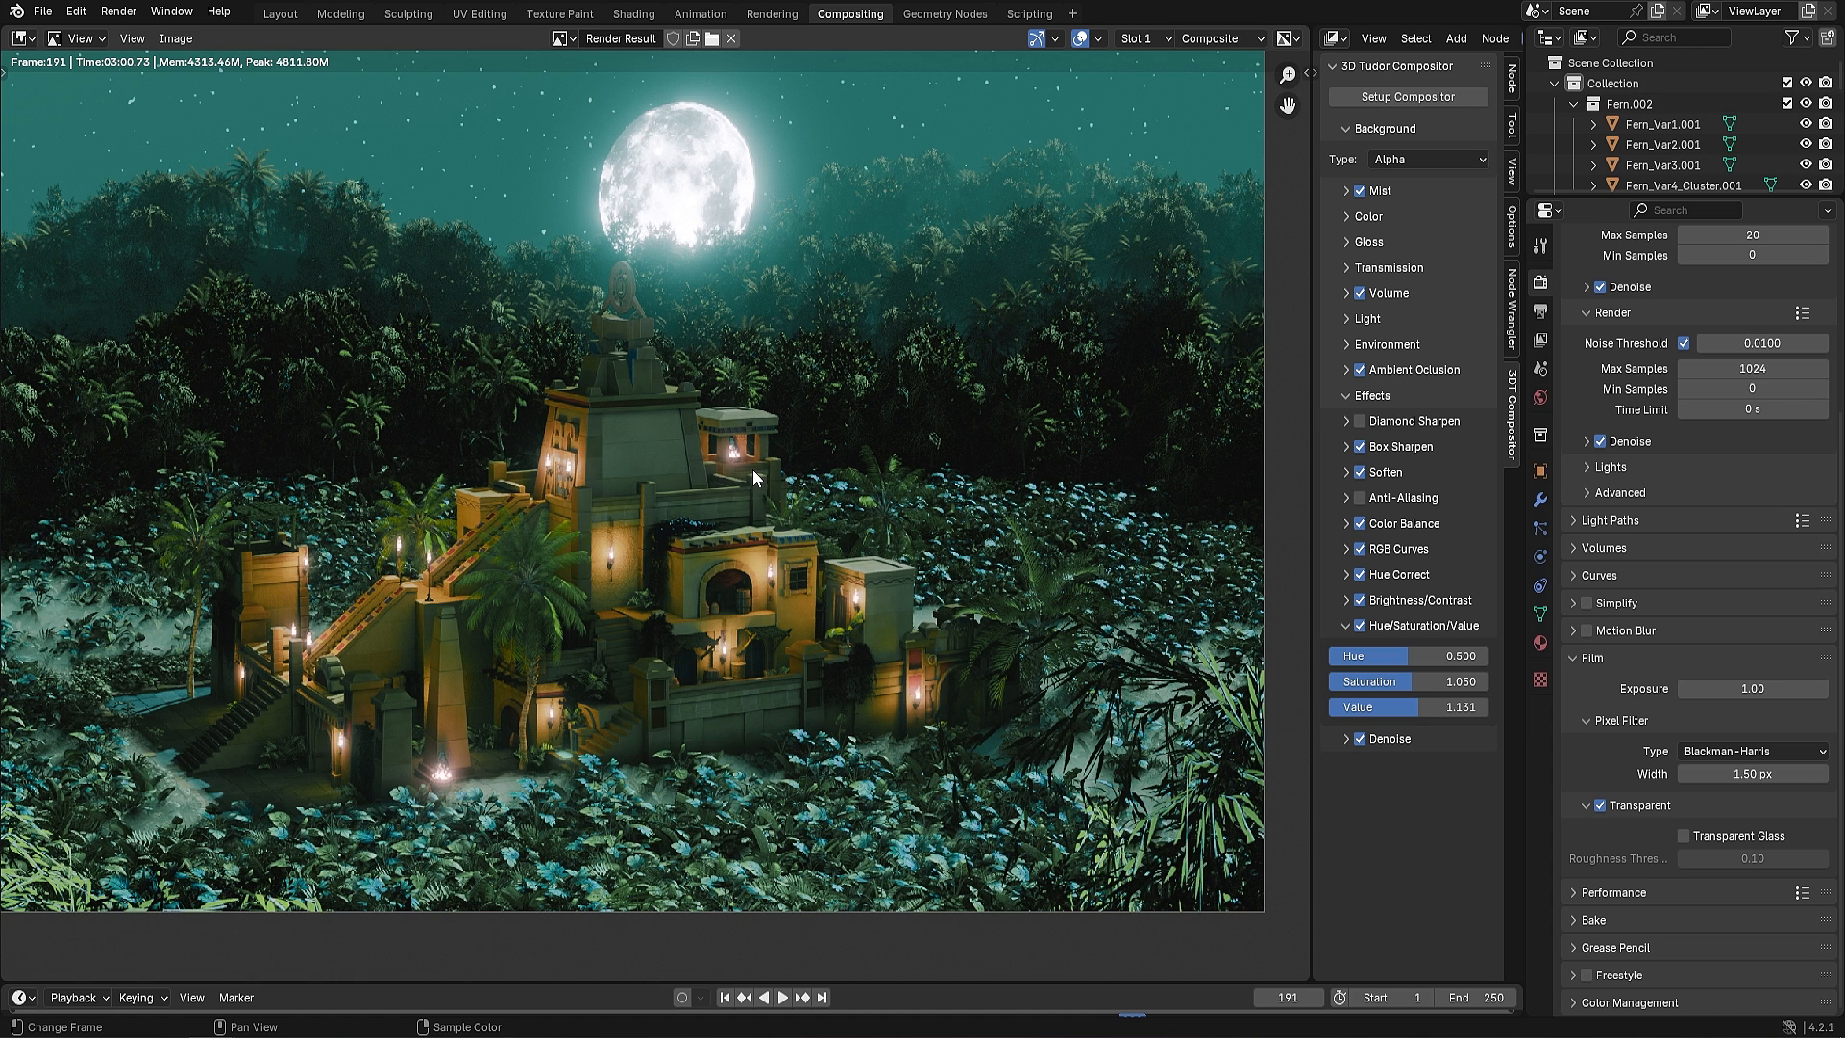
Enable the Diamond Sharpen effect and check its influence on the whole render
{"action": "left_click", "coordinate": [1360, 421]}
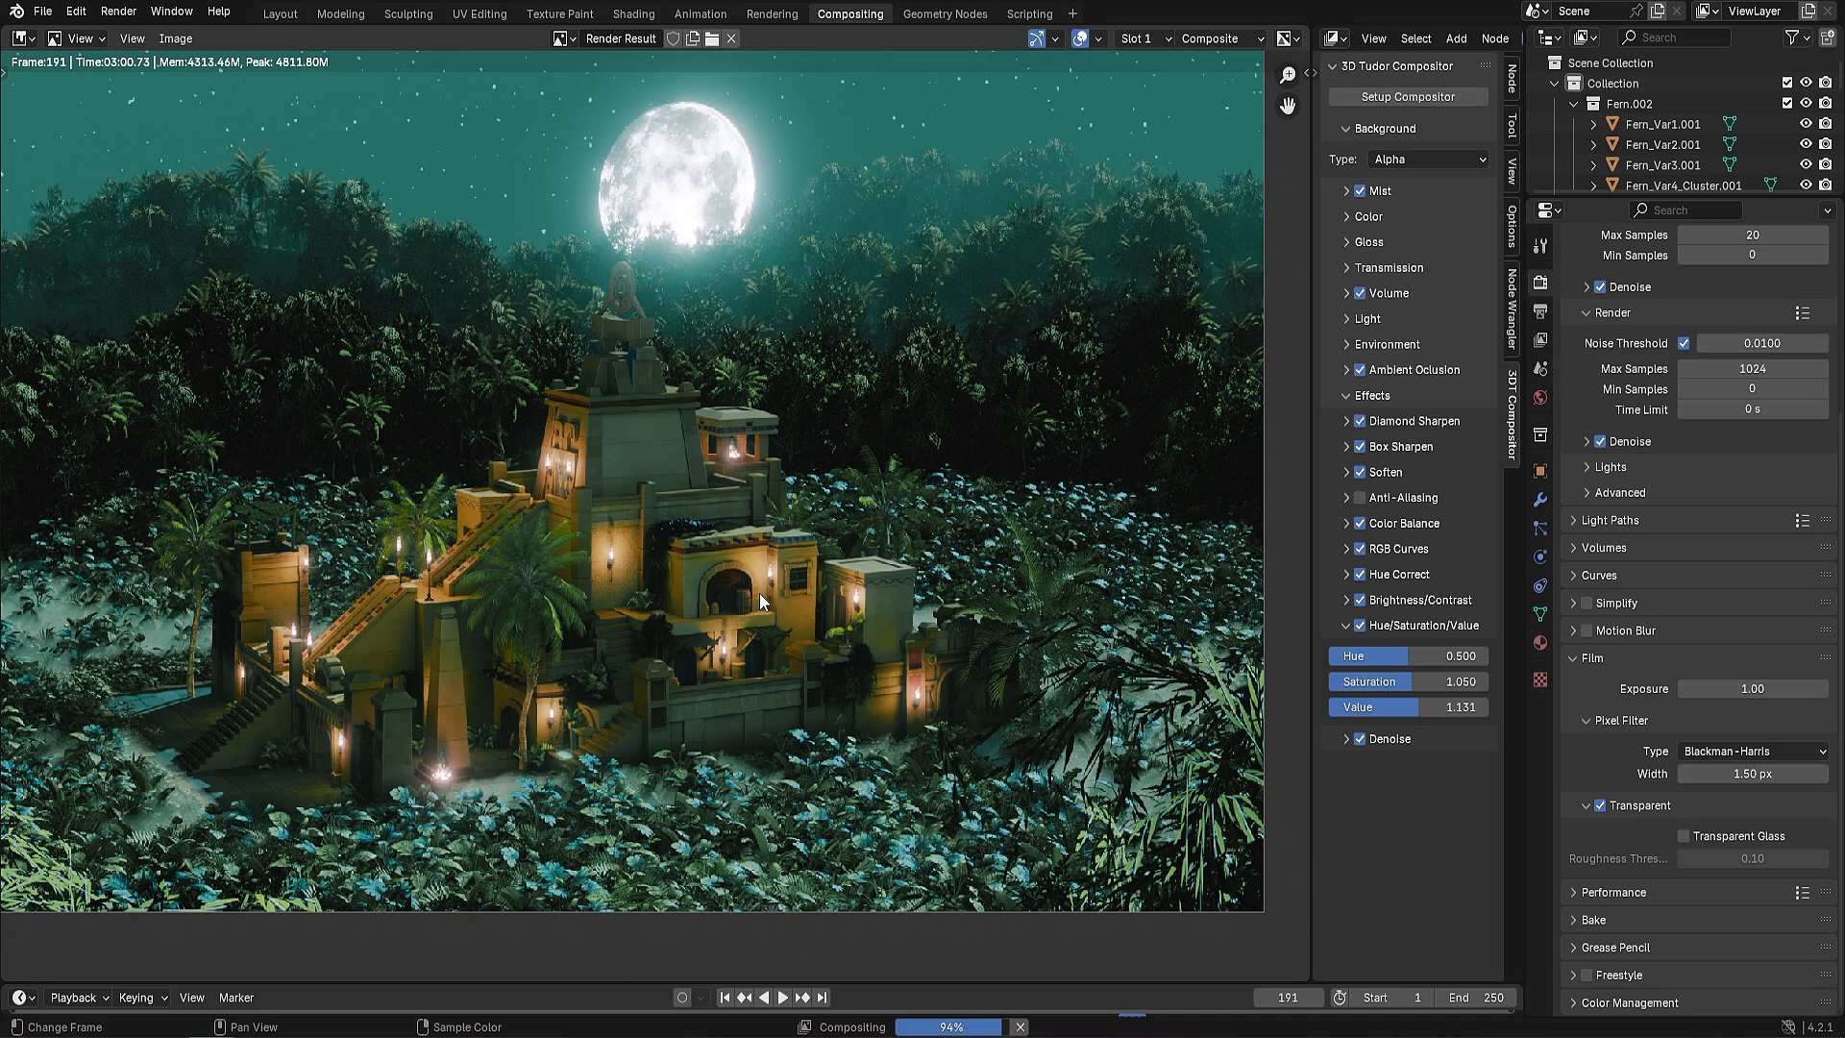
{"action": "scroll", "coordinate": [757, 590], "scroll_direction": "up", "scroll_amount": 2}
{"action": "scroll", "coordinate": [880, 304], "scroll_direction": "down", "scroll_amount": 2}
{"action": "scroll", "coordinate": [661, 348], "scroll_direction": "down", "scroll_amount": 2}
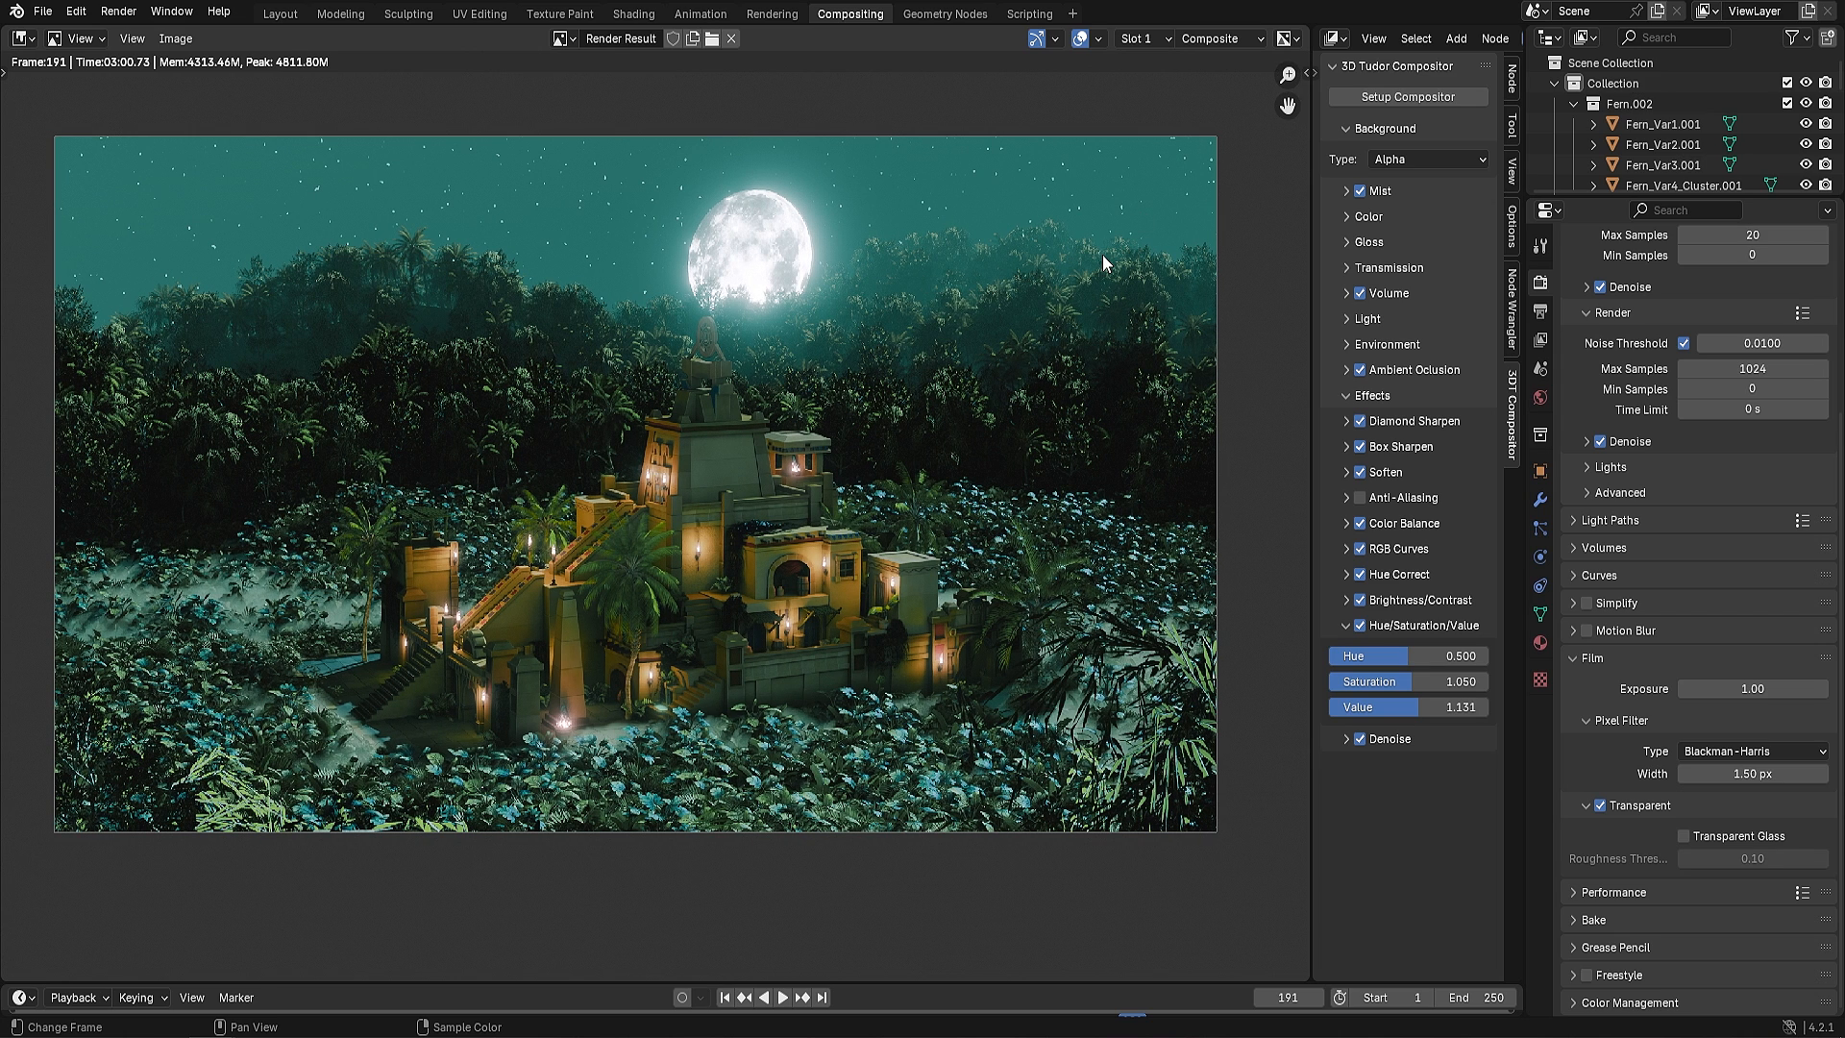
Turn off Transparent in the Film settings and set the Night Scene world's Sun Elevation to 30°
{"action": "left_click", "coordinate": [1603, 808]}
{"action": "scroll", "coordinate": [1734, 481], "scroll_direction": "up", "scroll_amount": 3}
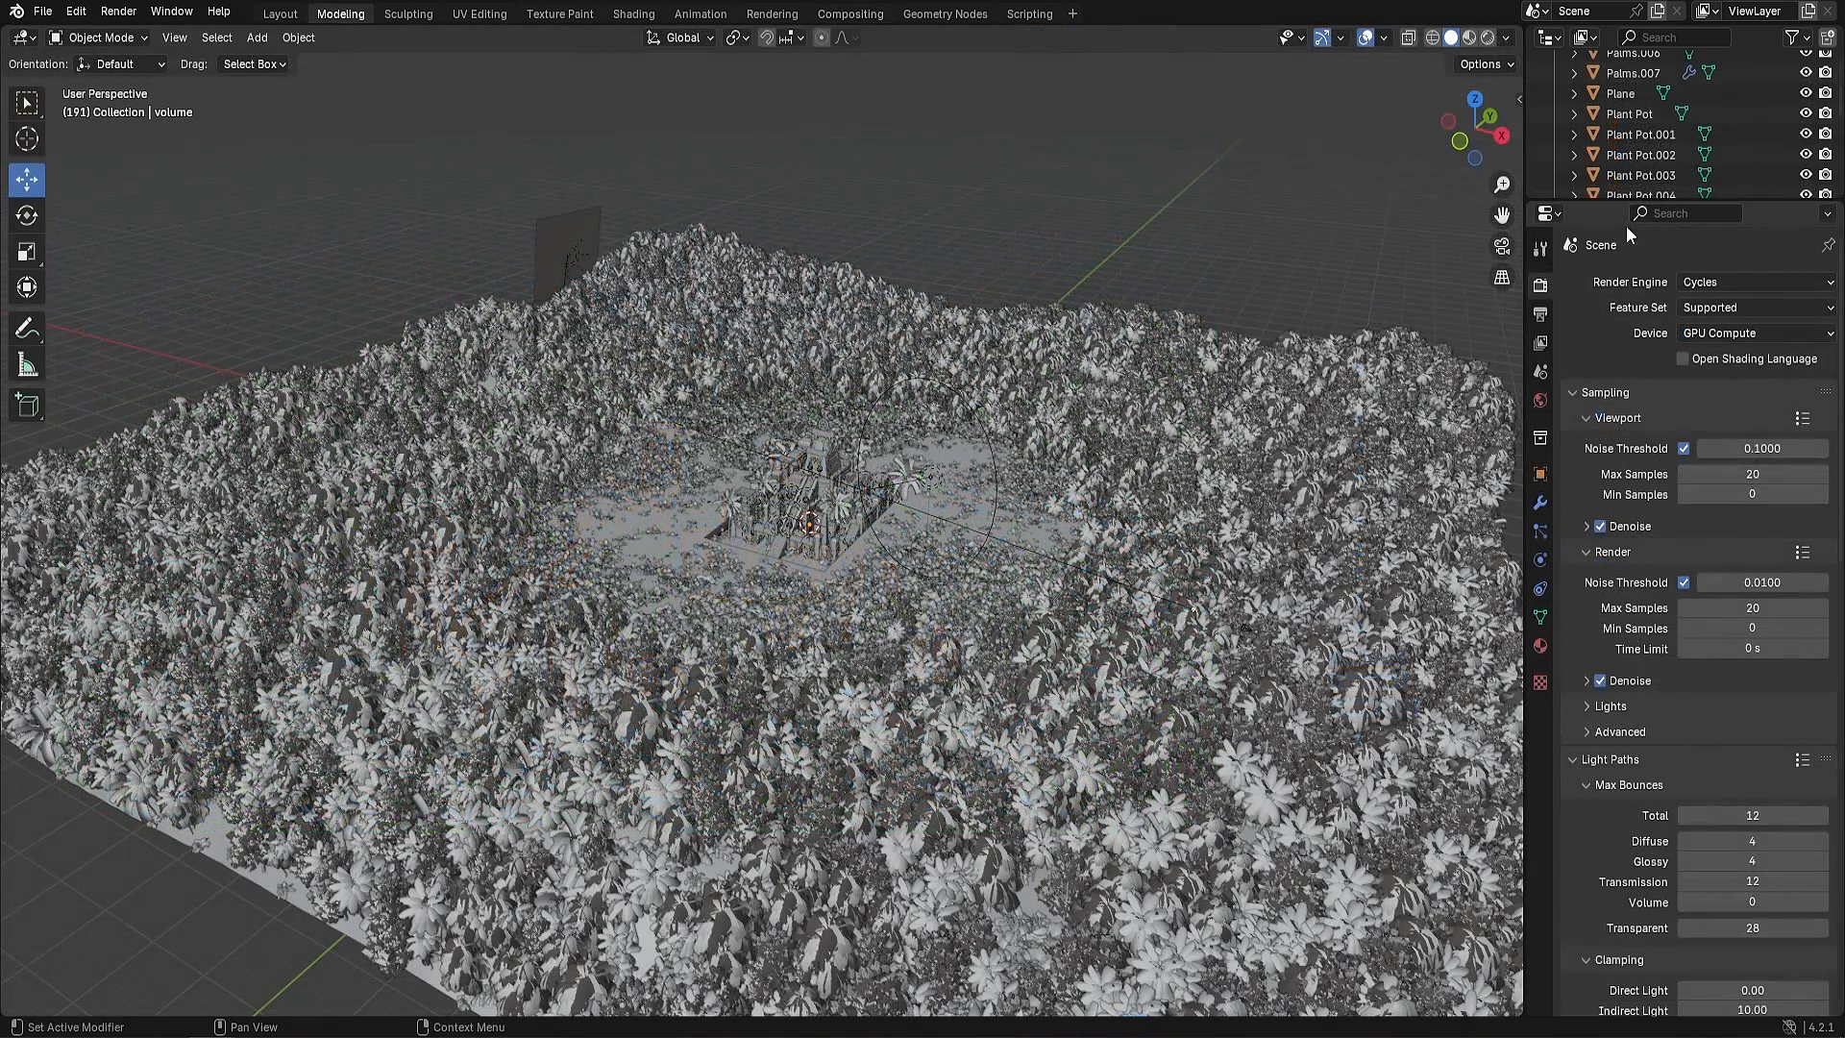
{"action": "left_click", "coordinate": [1542, 402]}
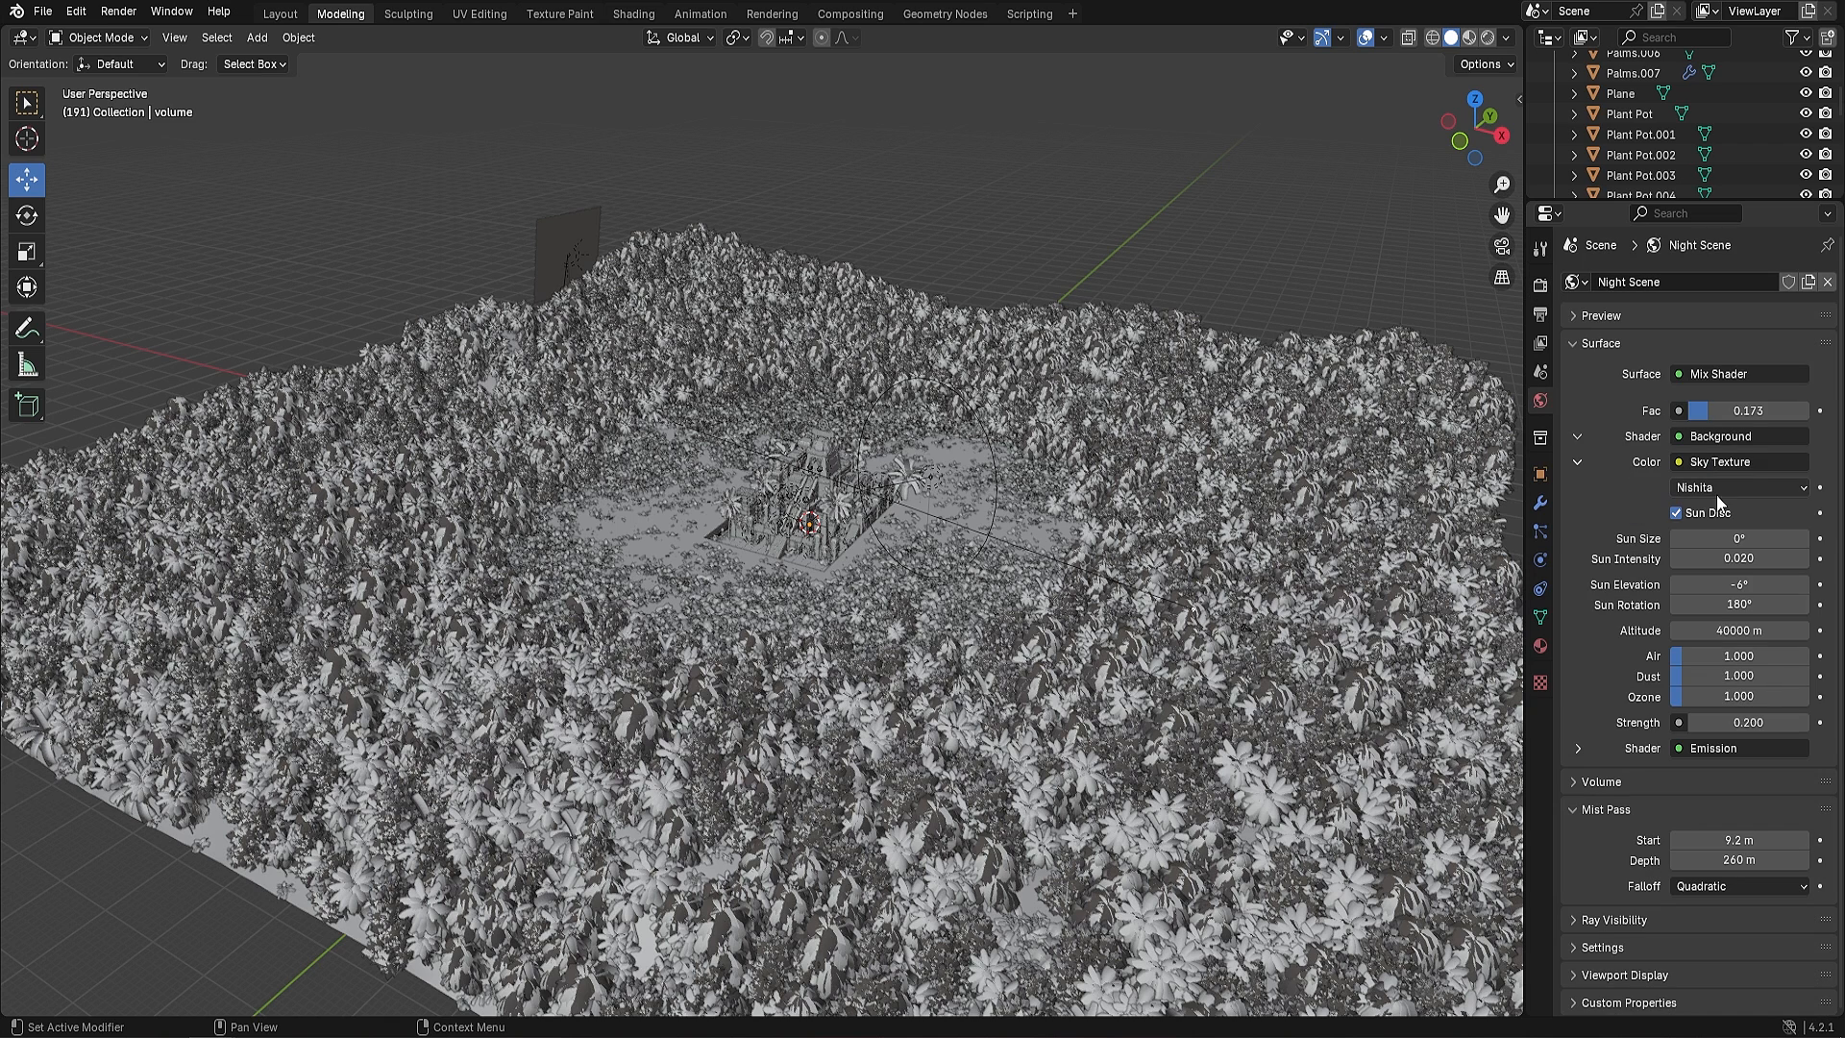
{"action": "left_click", "coordinate": [1738, 586]}
{"action": "type", "text": "30"}
{"action": "key", "text": "Return"}
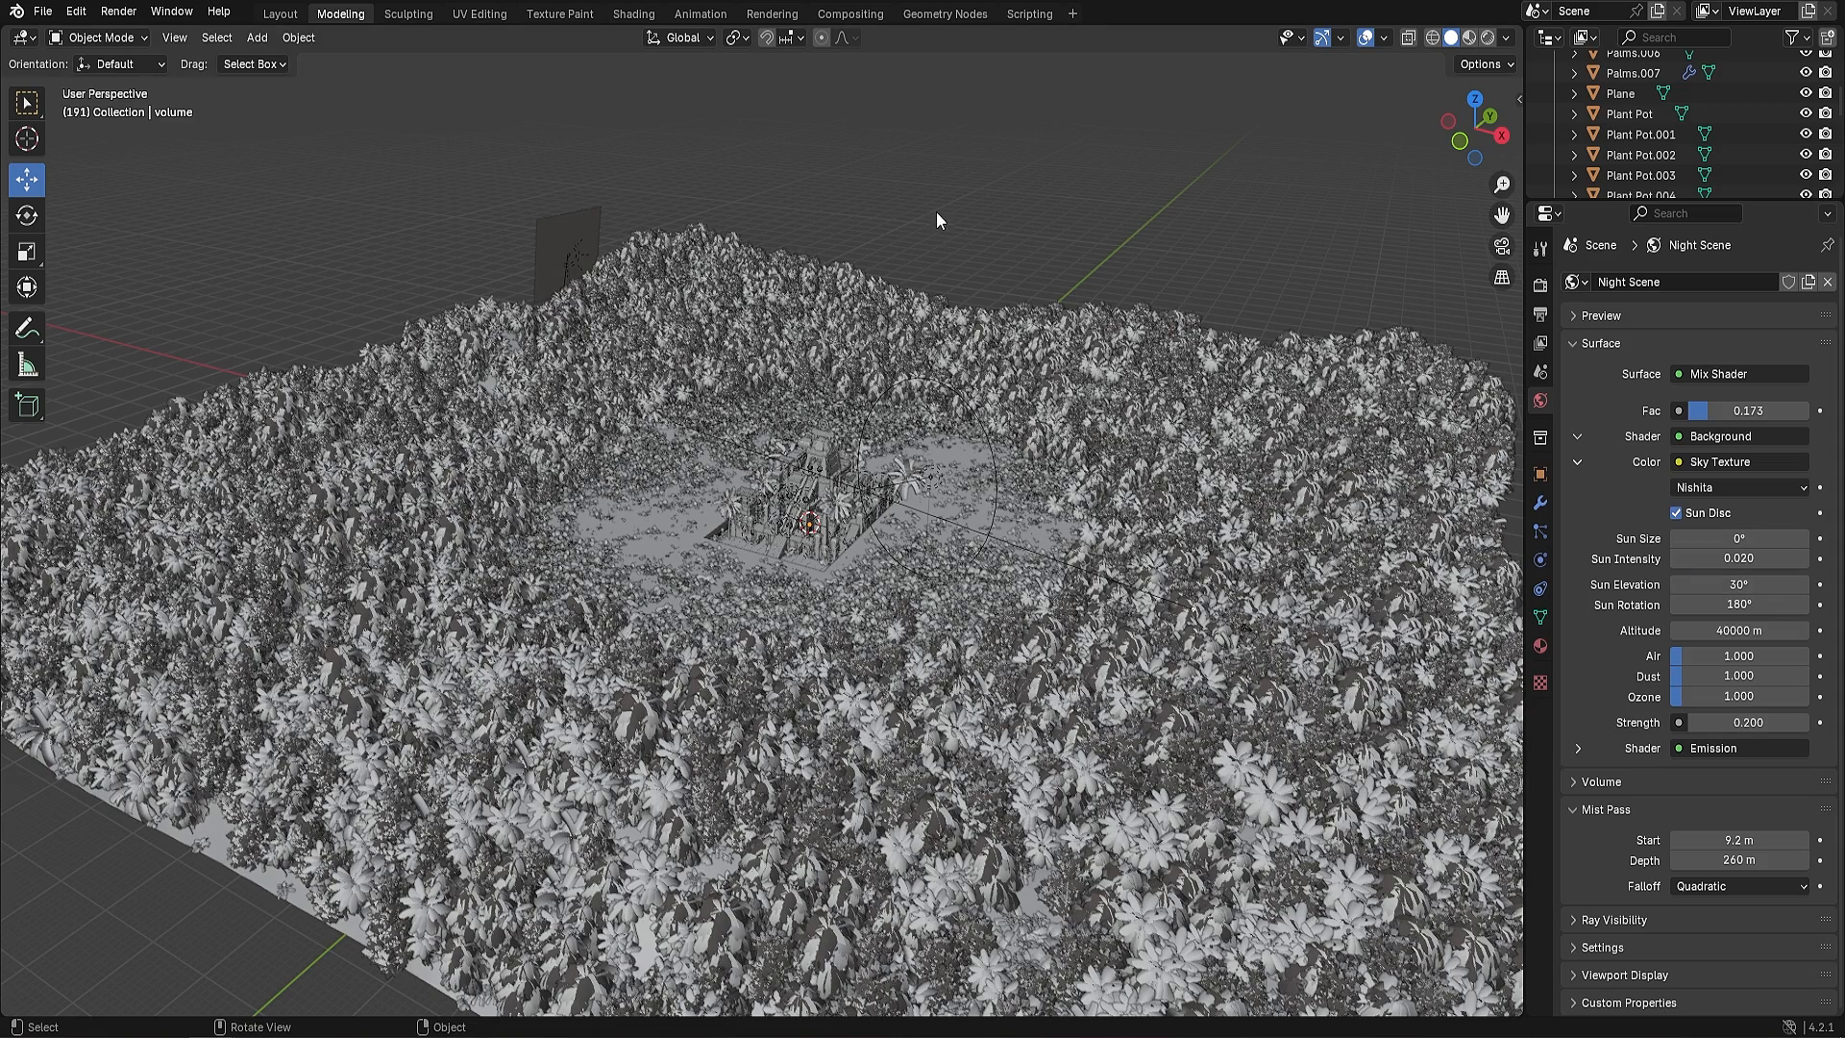
Render the image with the visible sky background, view the whole composite, and close the render window
{"action": "left_click", "coordinate": [118, 11]}
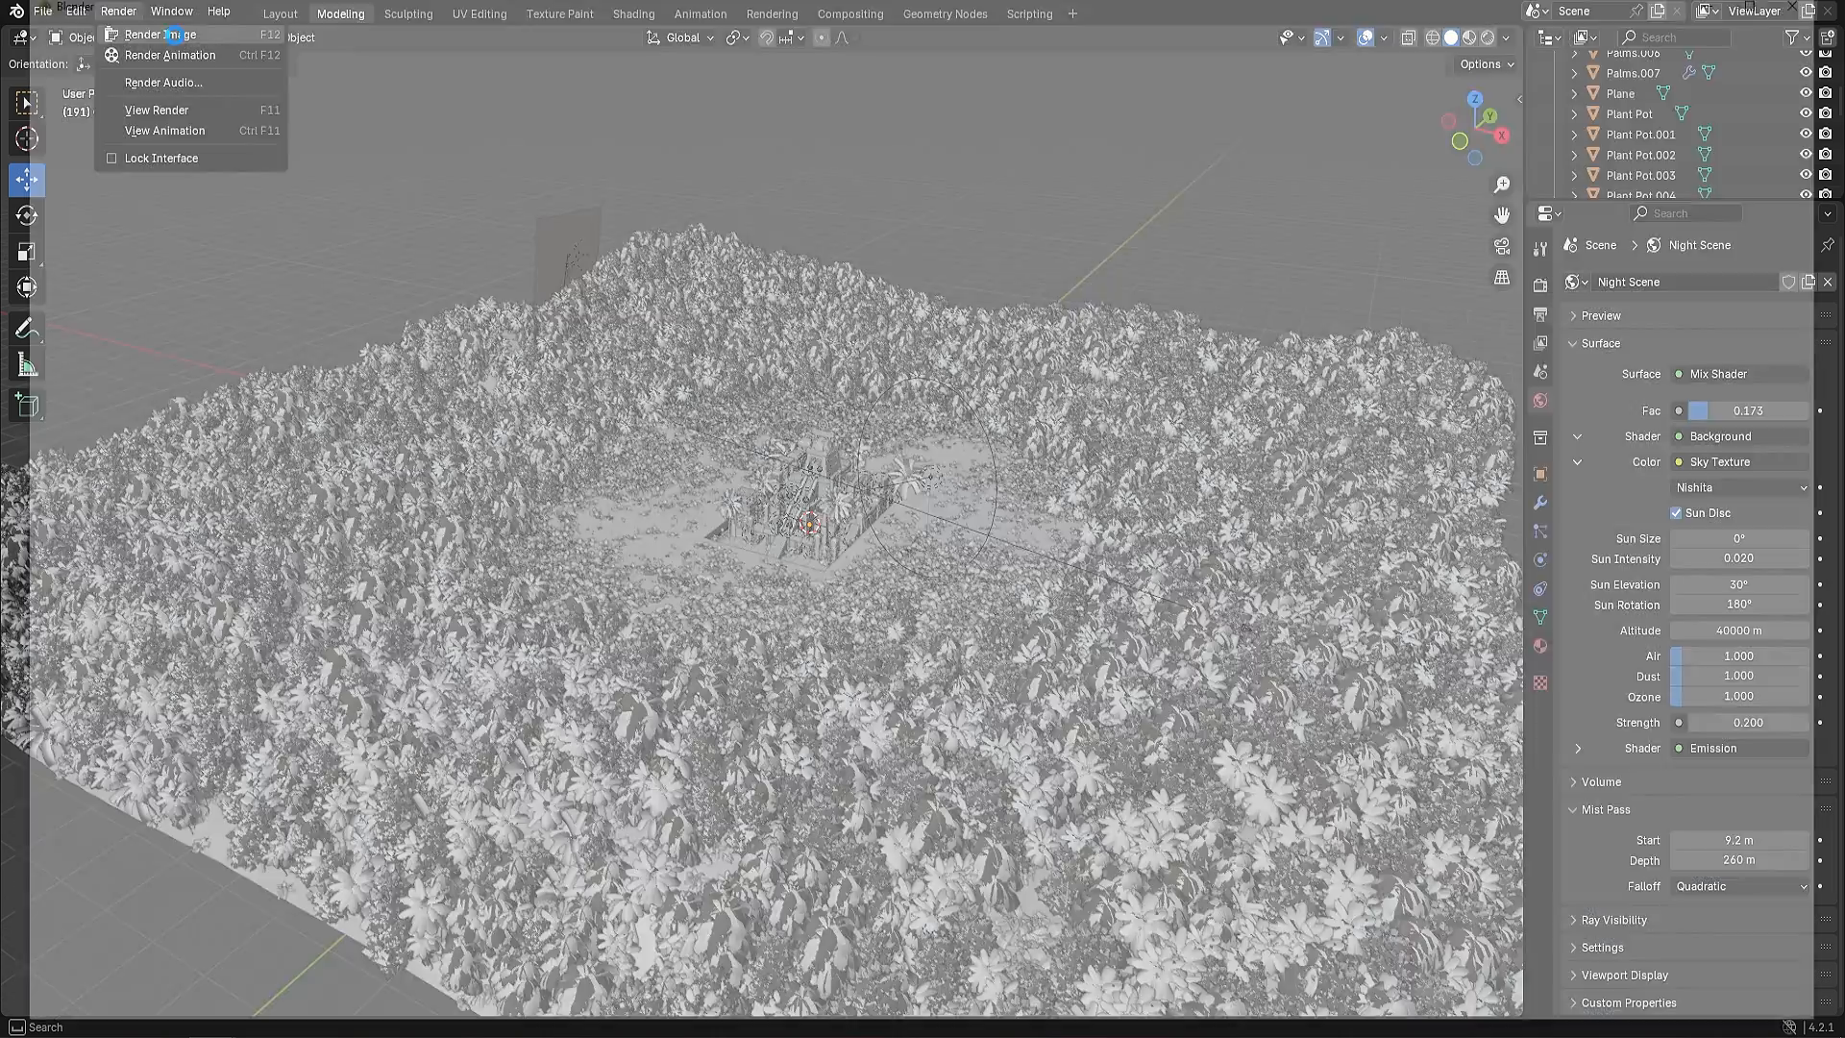
{"action": "left_click", "coordinate": [160, 34]}
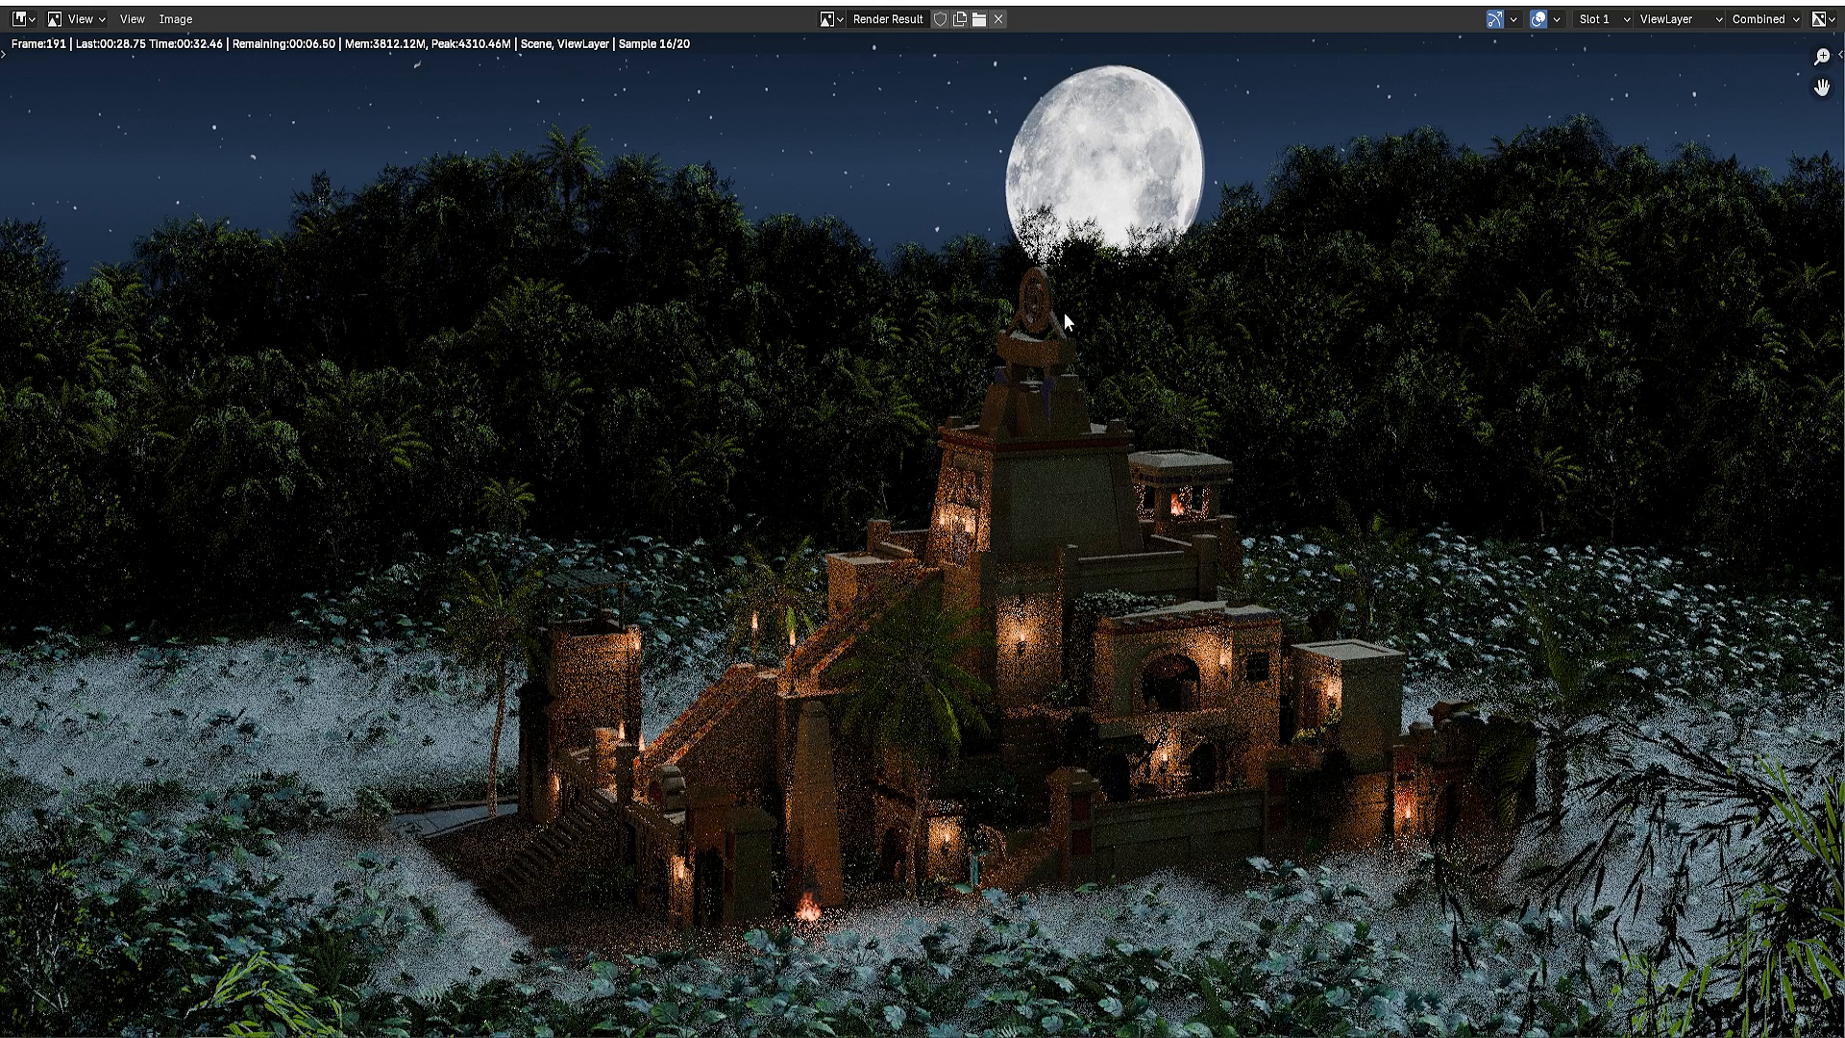
{"action": "scroll", "coordinate": [1009, 336], "scroll_direction": "down", "scroll_amount": 1}
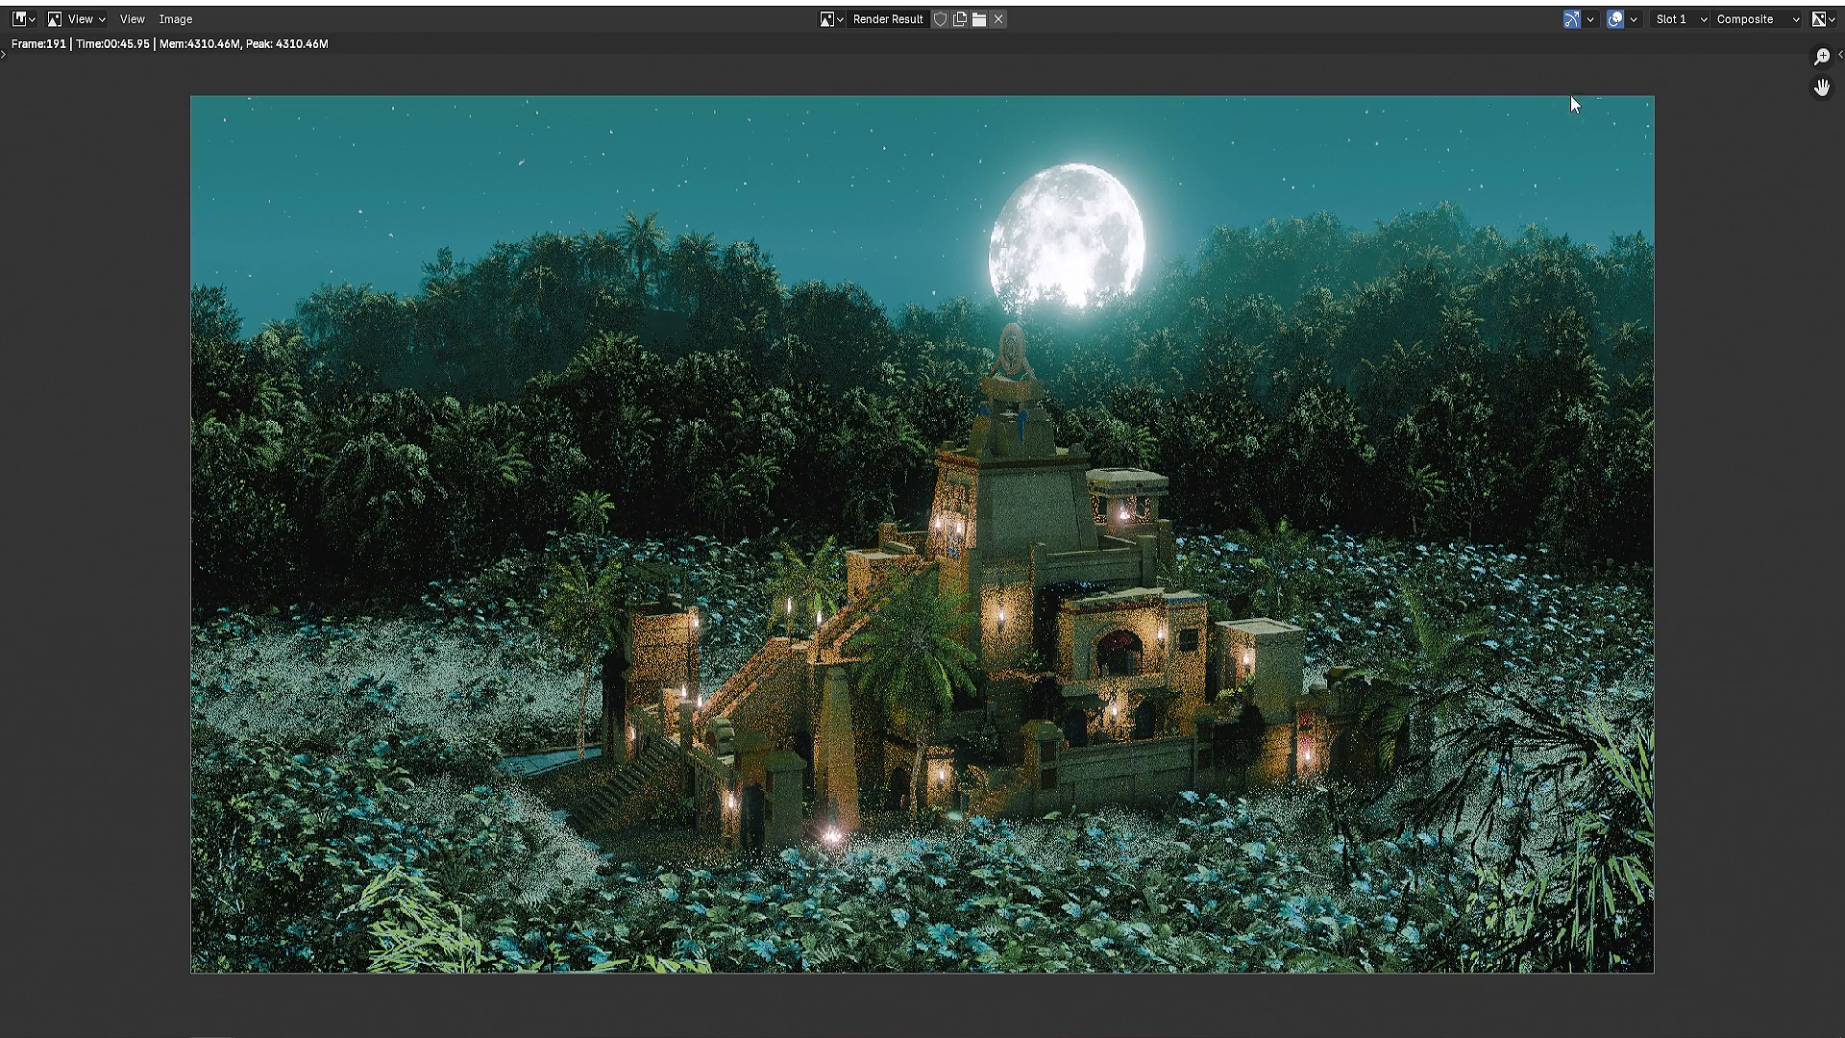
{"action": "left_click", "coordinate": [1823, 13]}
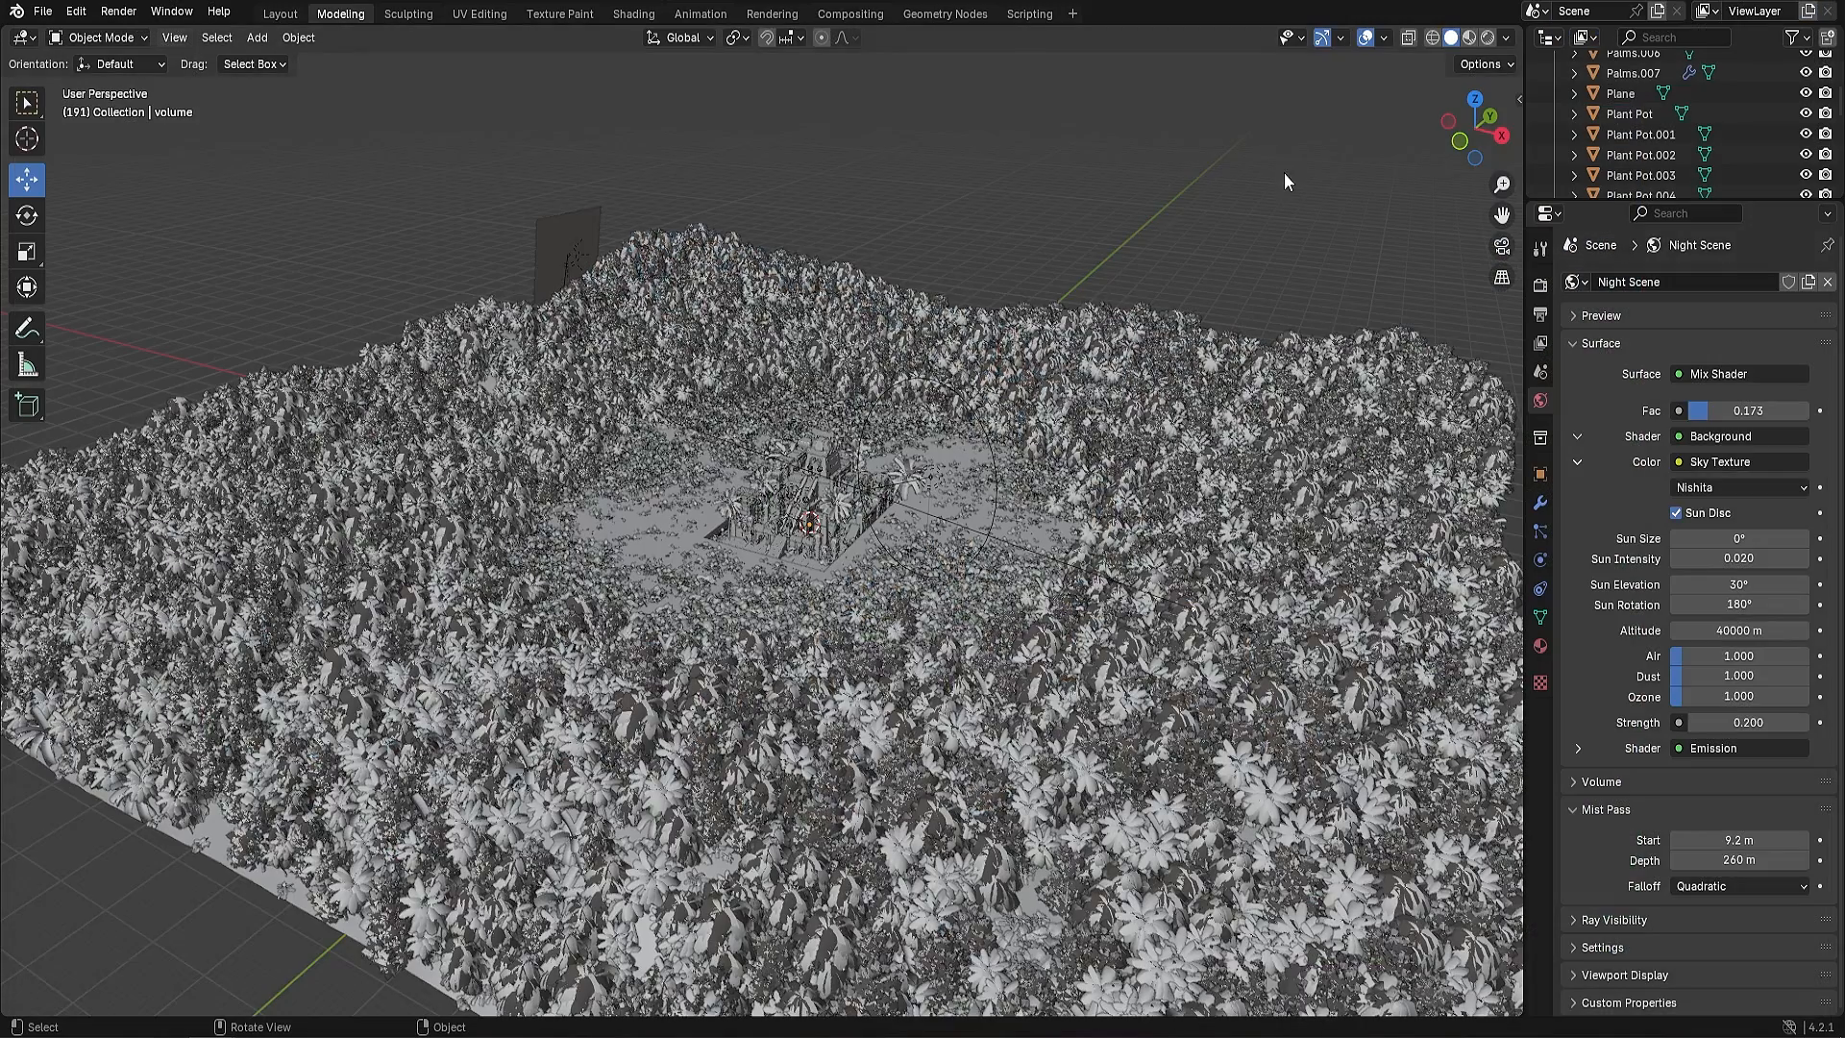
In the Compositing workspace, turn off the Mist pass and enable the Denoise effect
{"action": "left_click", "coordinate": [858, 15]}
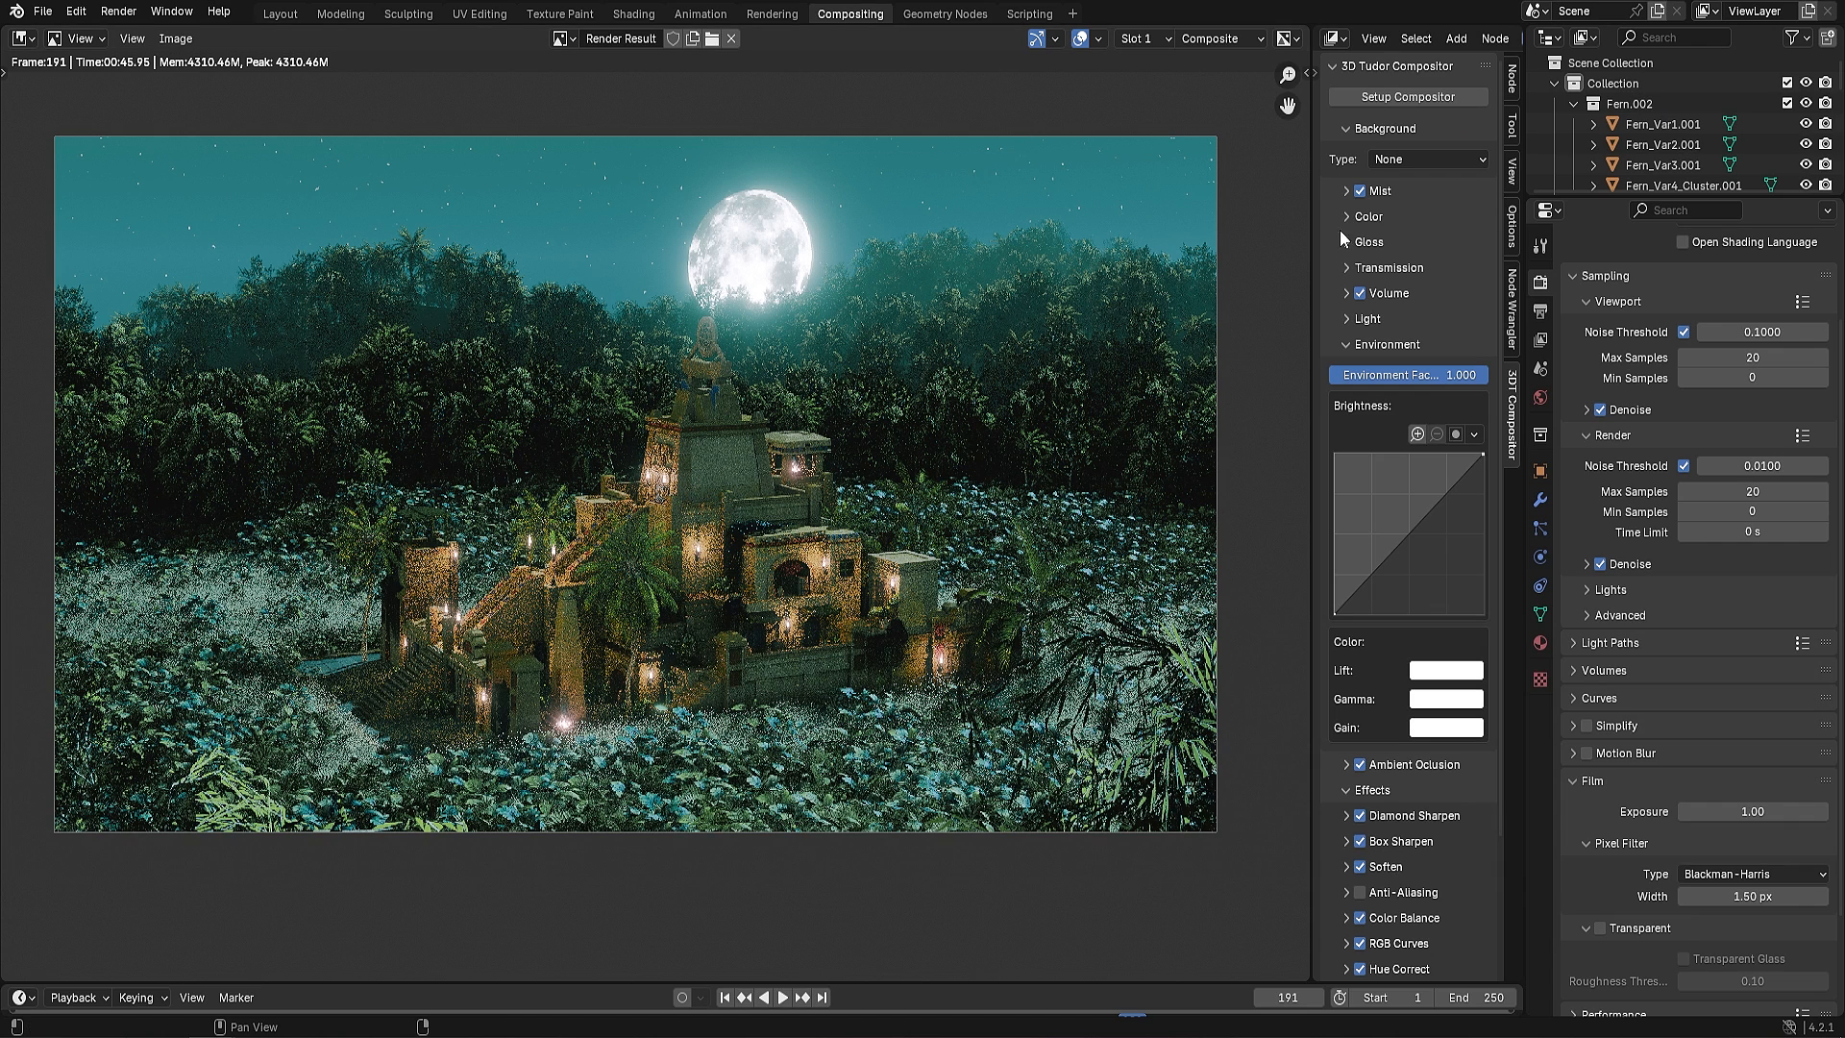
{"action": "left_click", "coordinate": [1360, 191]}
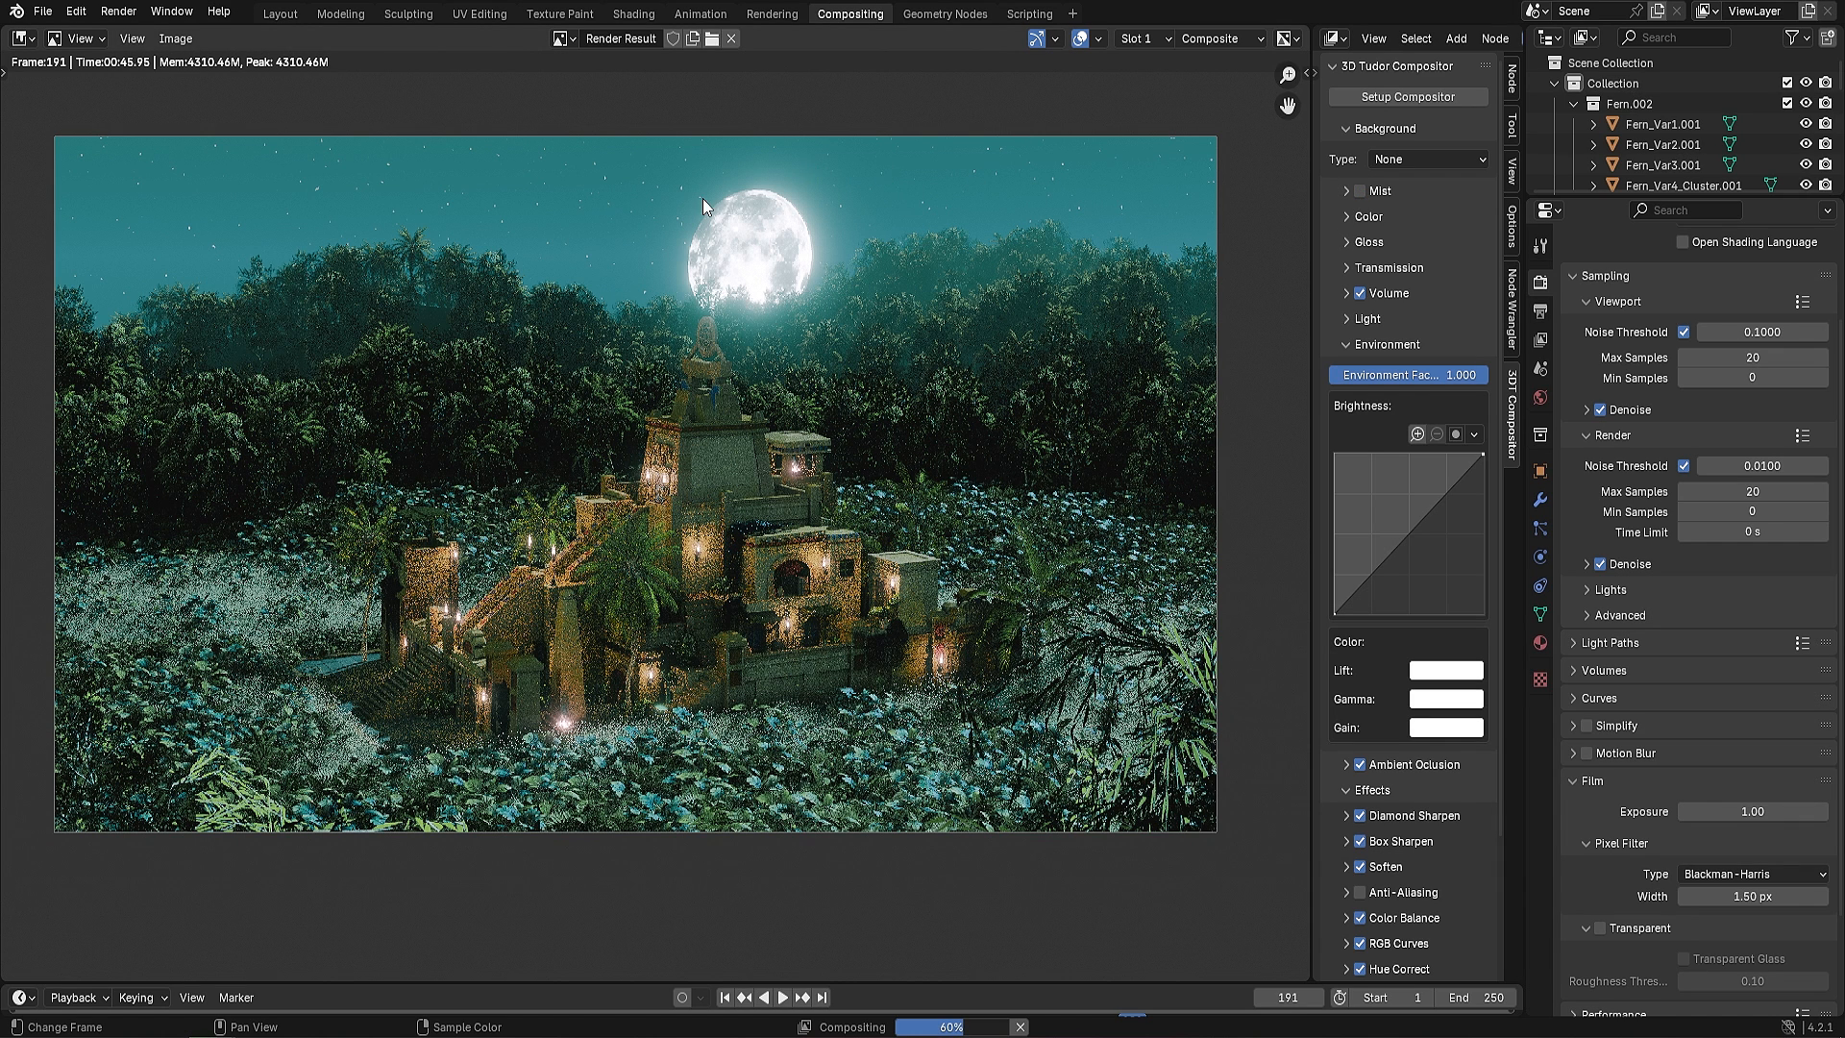
{"action": "scroll", "coordinate": [1407, 826], "scroll_direction": "down", "scroll_amount": 4}
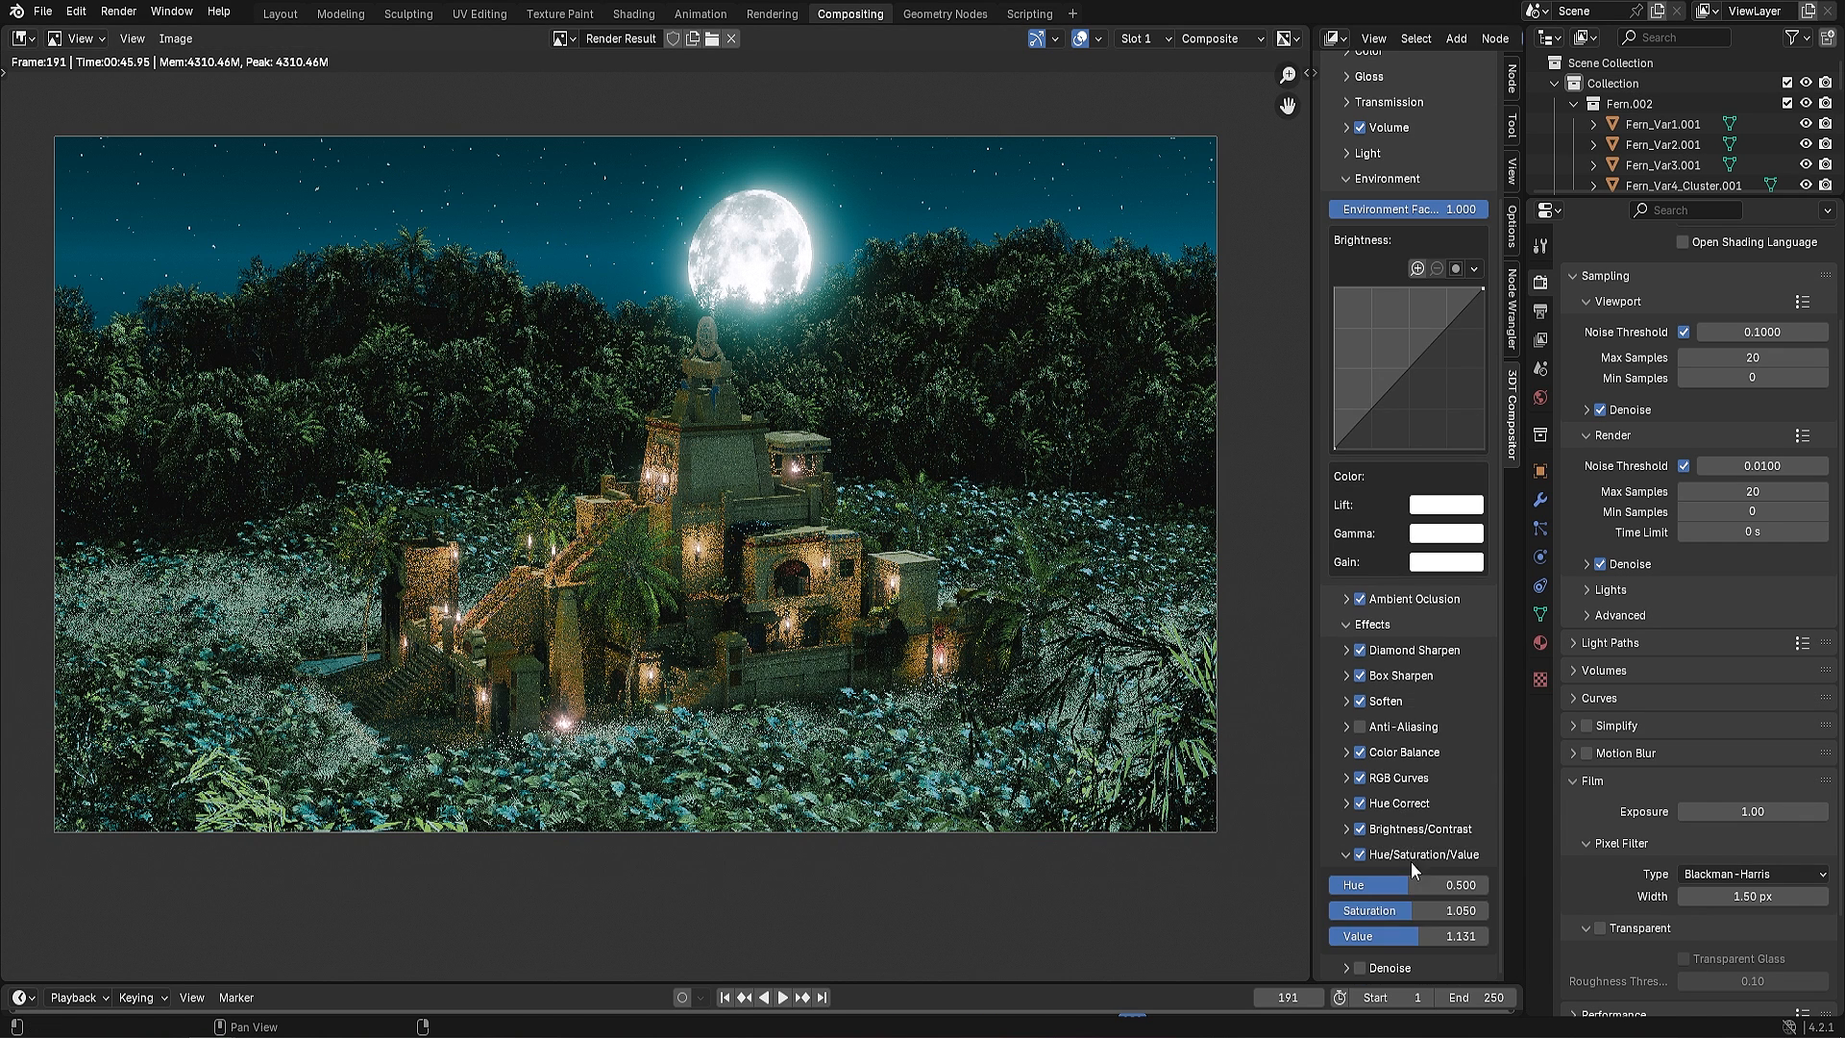
{"action": "left_click", "coordinate": [1362, 966]}
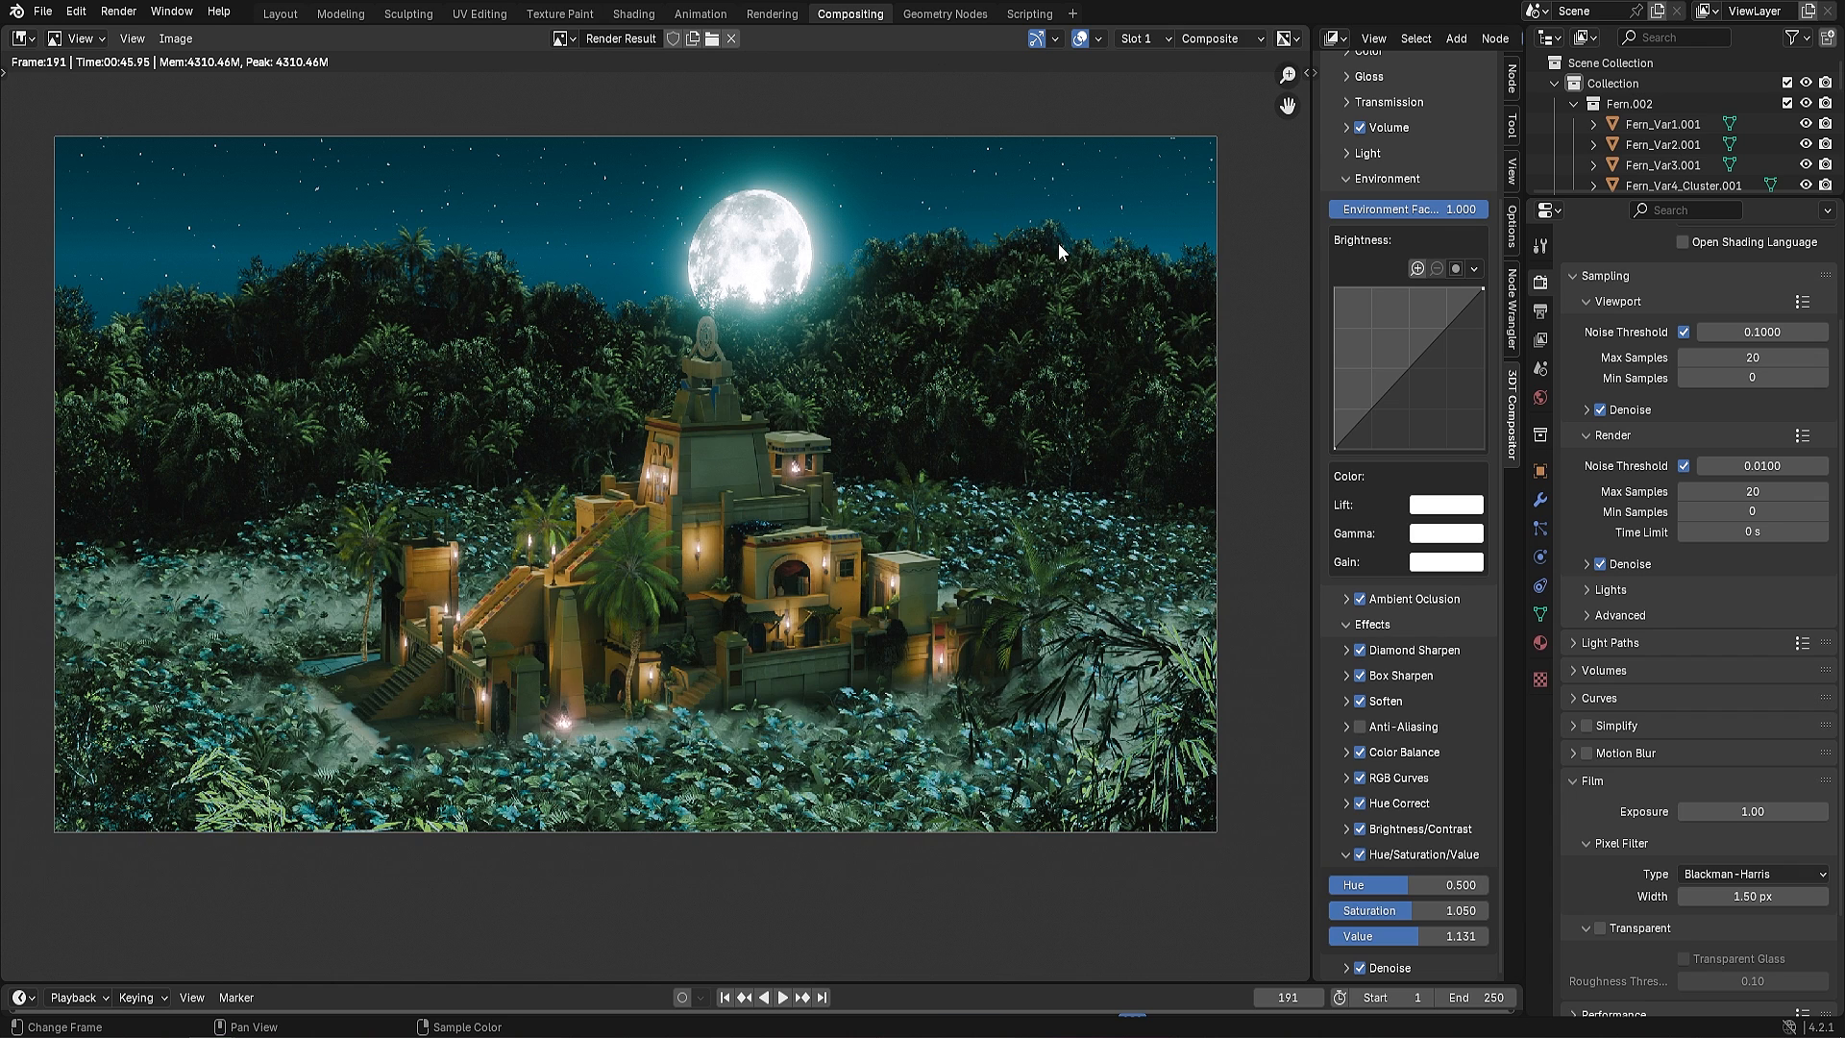
Bend the Environment pass's Brightness curve upward with a new midpoint and adjust its Lift color on the color wheel
{"action": "left_click_drag", "start_coordinate": [1408, 375], "coordinate": [1384, 334]}
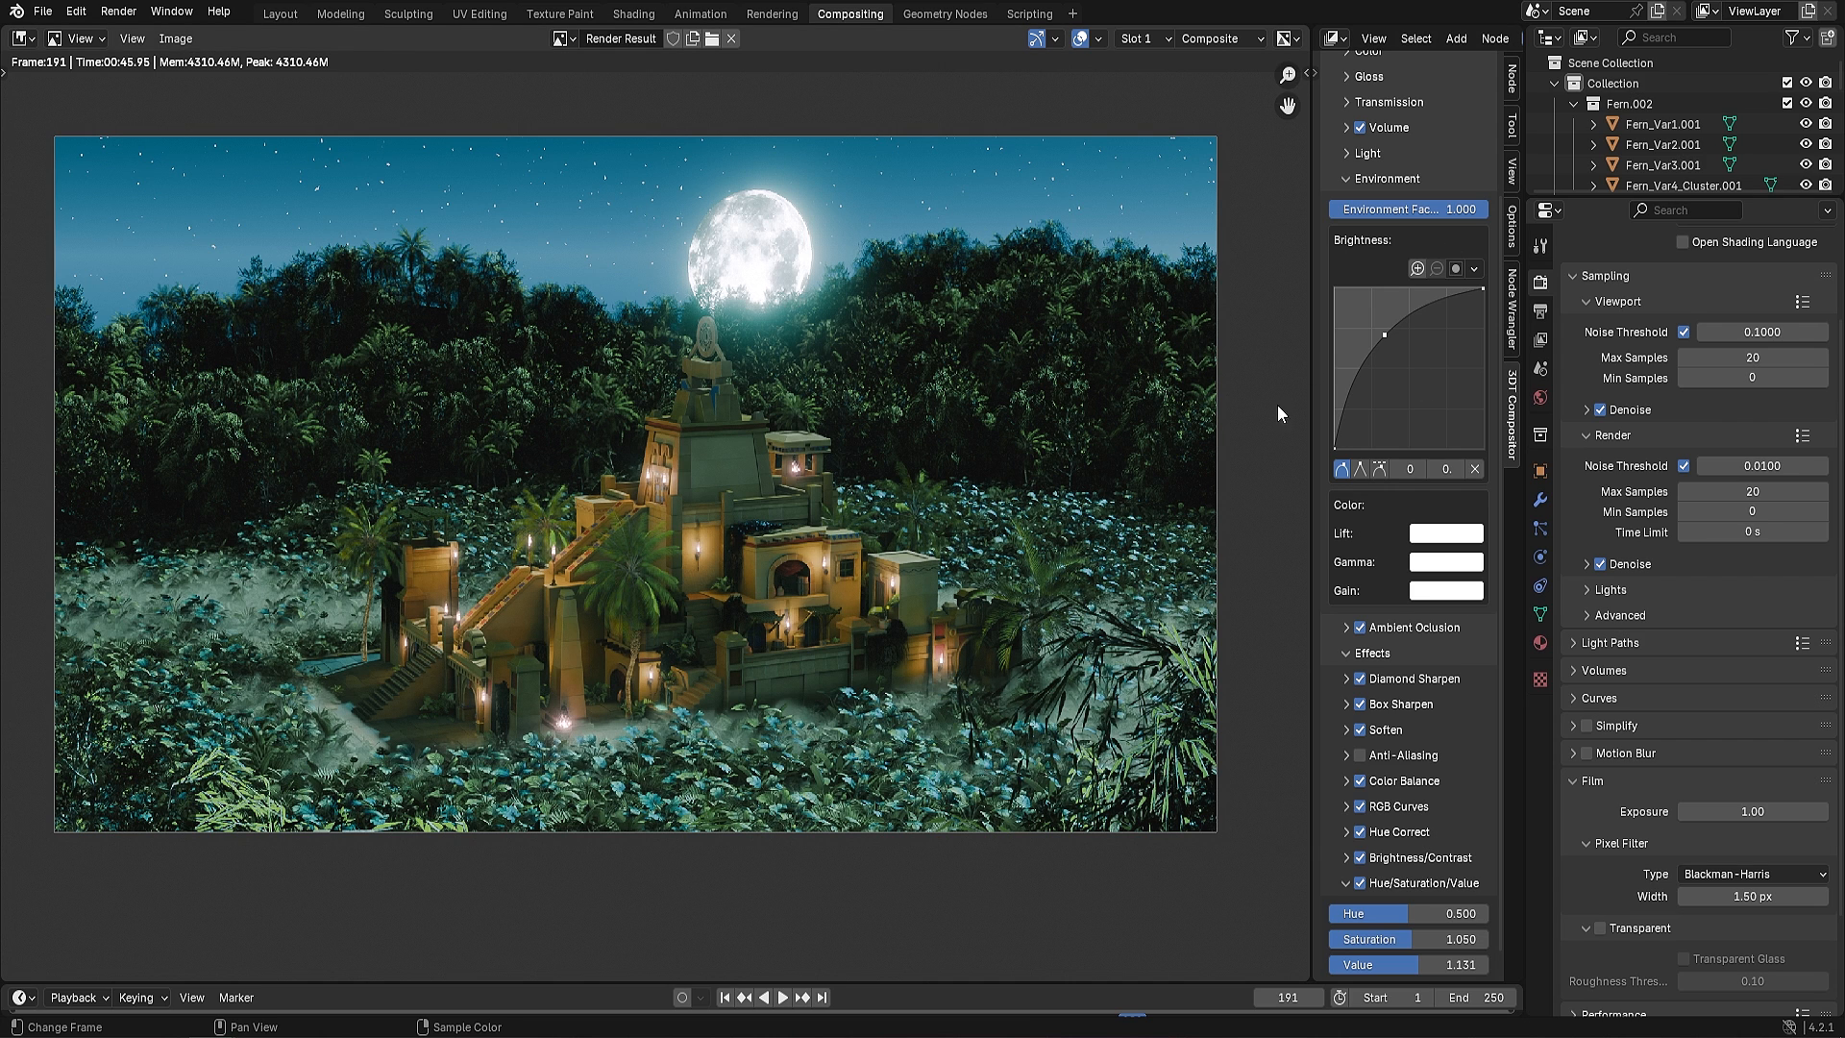
{"action": "left_click", "coordinate": [1458, 534]}
{"action": "left_click", "coordinate": [1511, 386]}
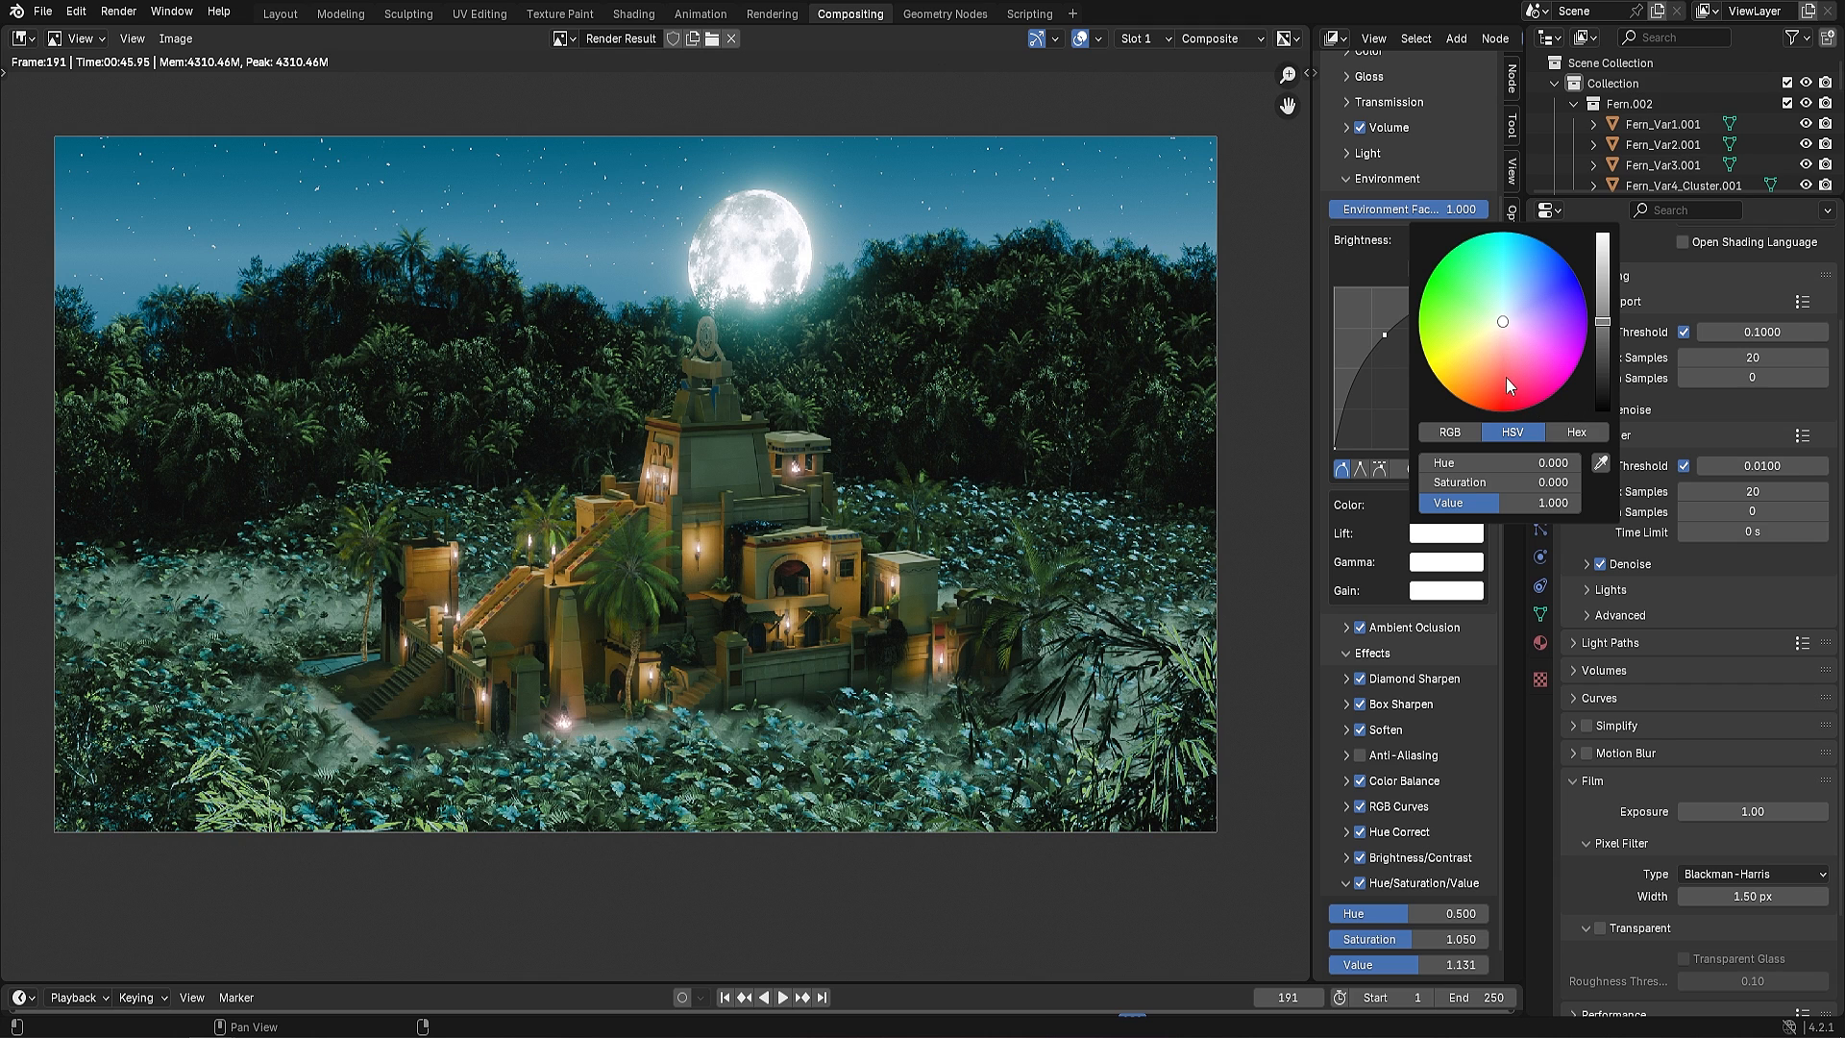